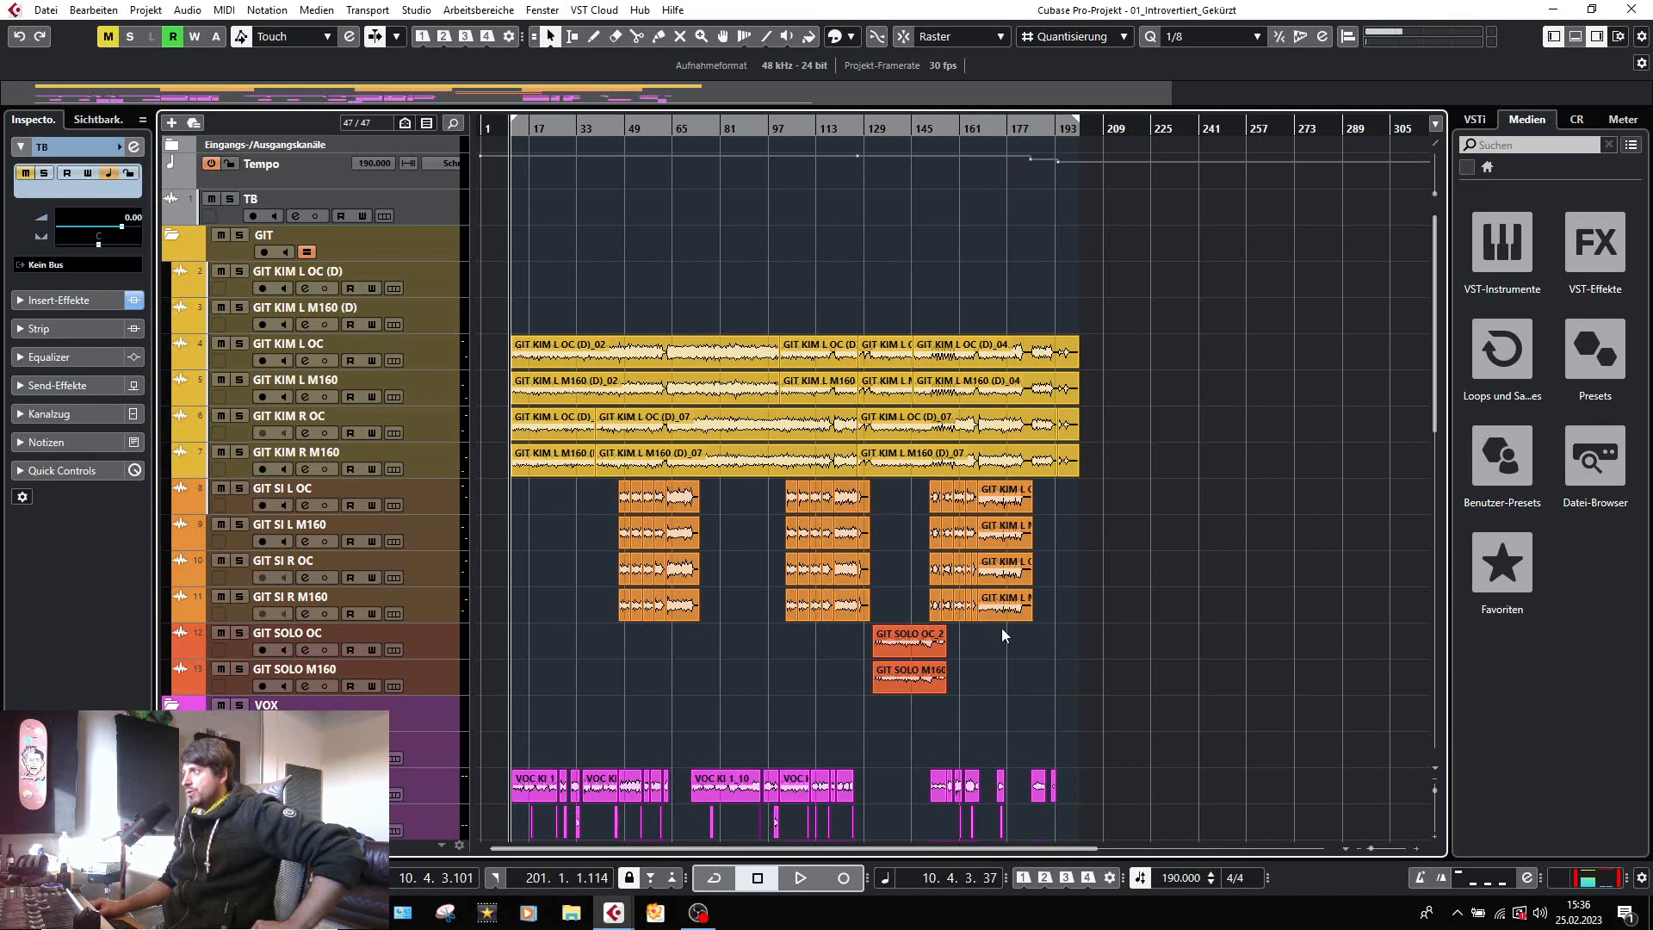
# Look through the guitar and vocal tracks in the arrangement, solo the GIT KIM L OC track and play it.
pyautogui.click(891, 677)
pyautogui.scroll(-6, 921, 669)
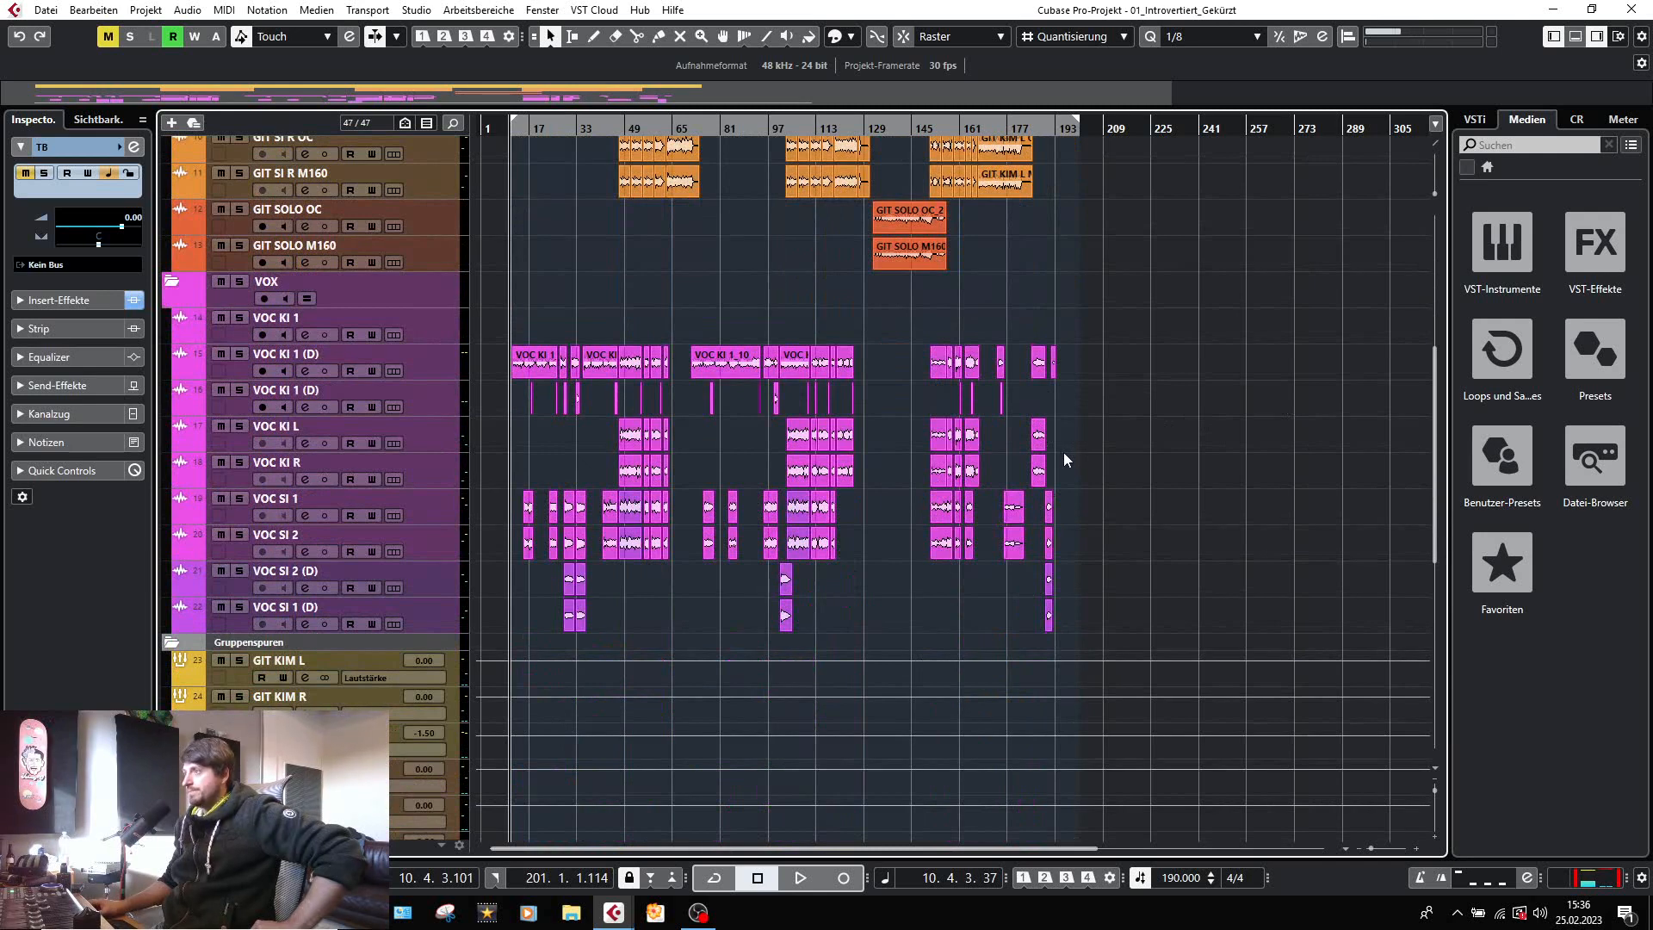
pyautogui.scroll(6, 1135, 534)
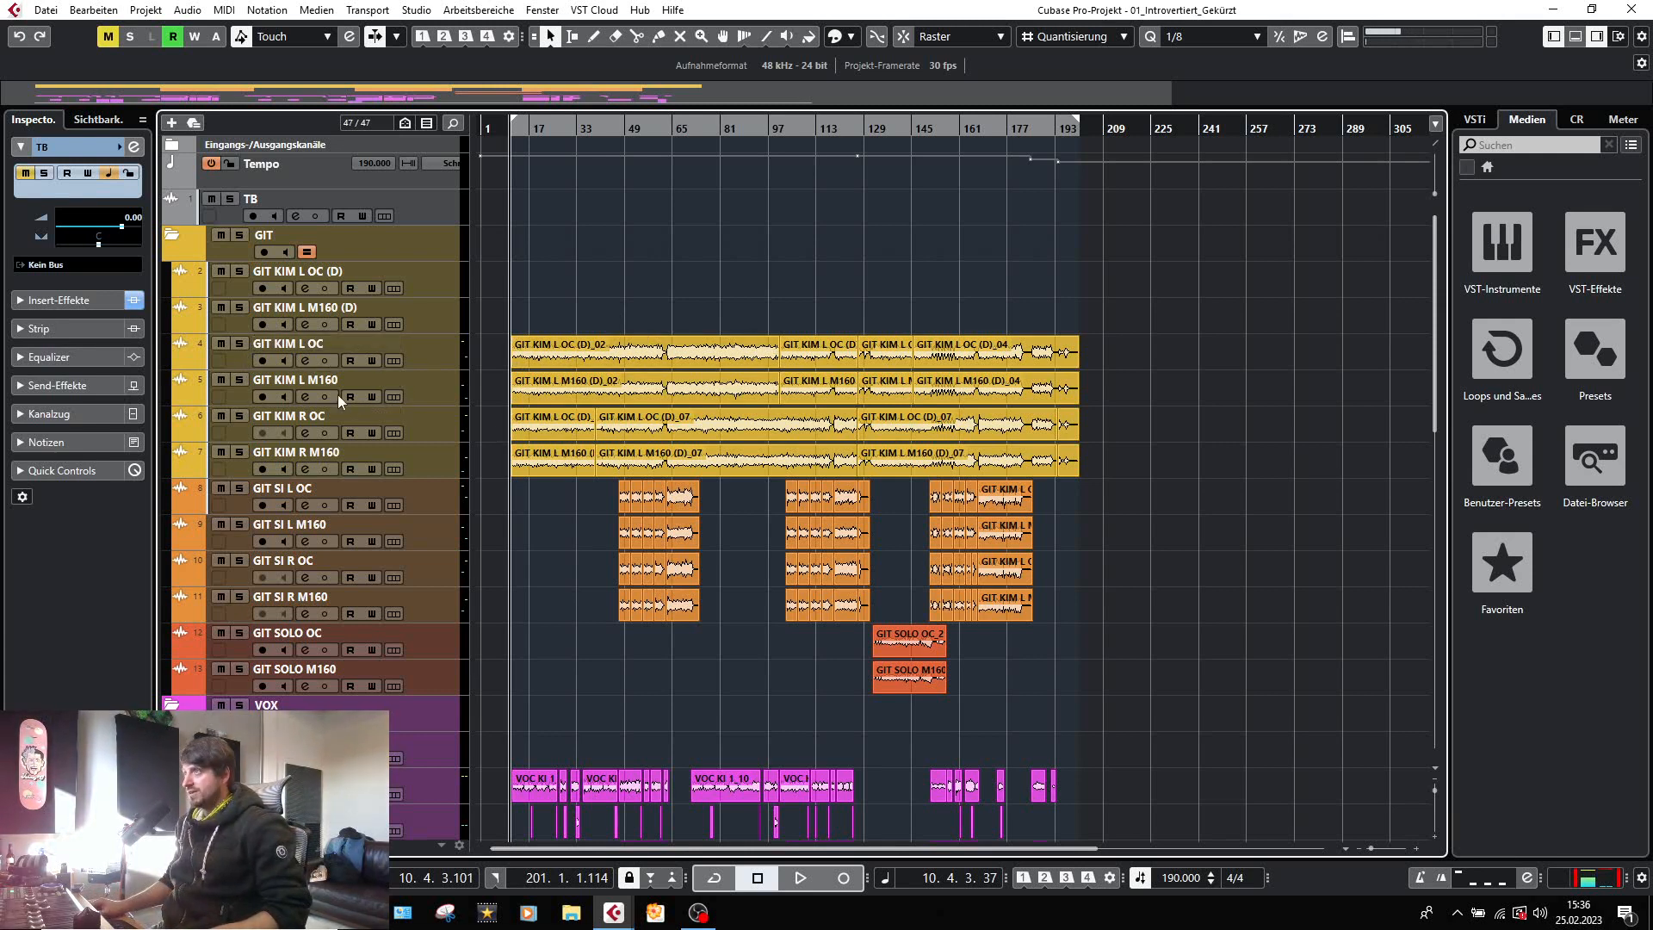
pyautogui.click(240, 344)
pyautogui.press('space')
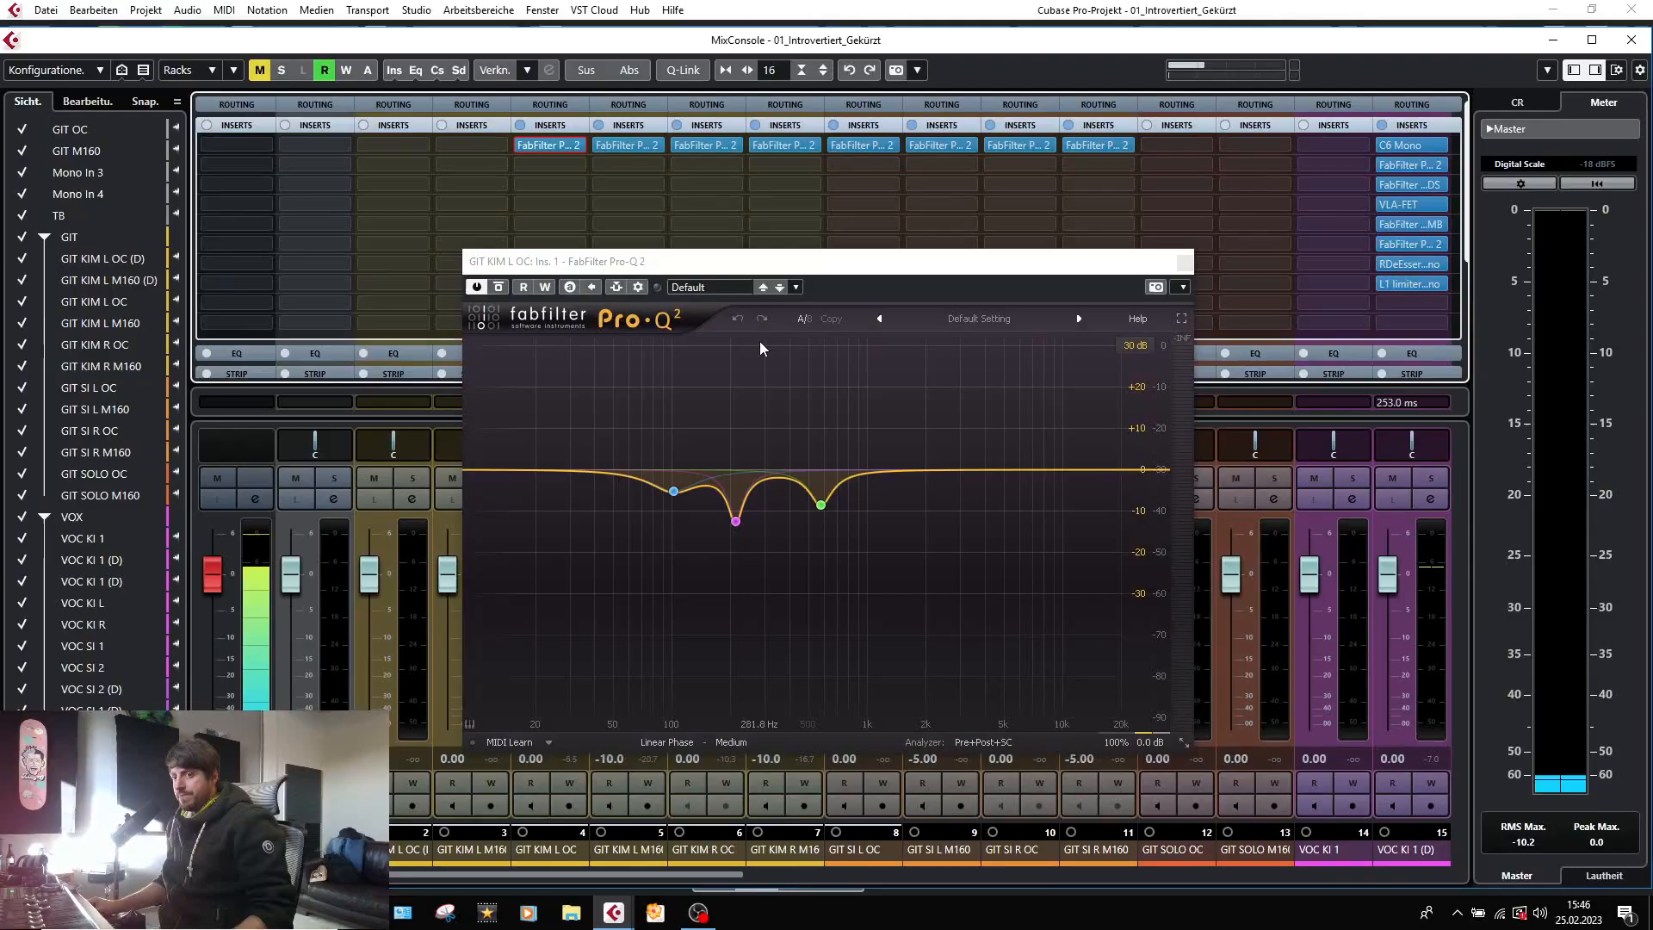
# Solo the GIT KIM L OC channel in the MixConsole and play it with its FabFilter Pro-Q 2 window open.
pyautogui.moveTo(684, 484)
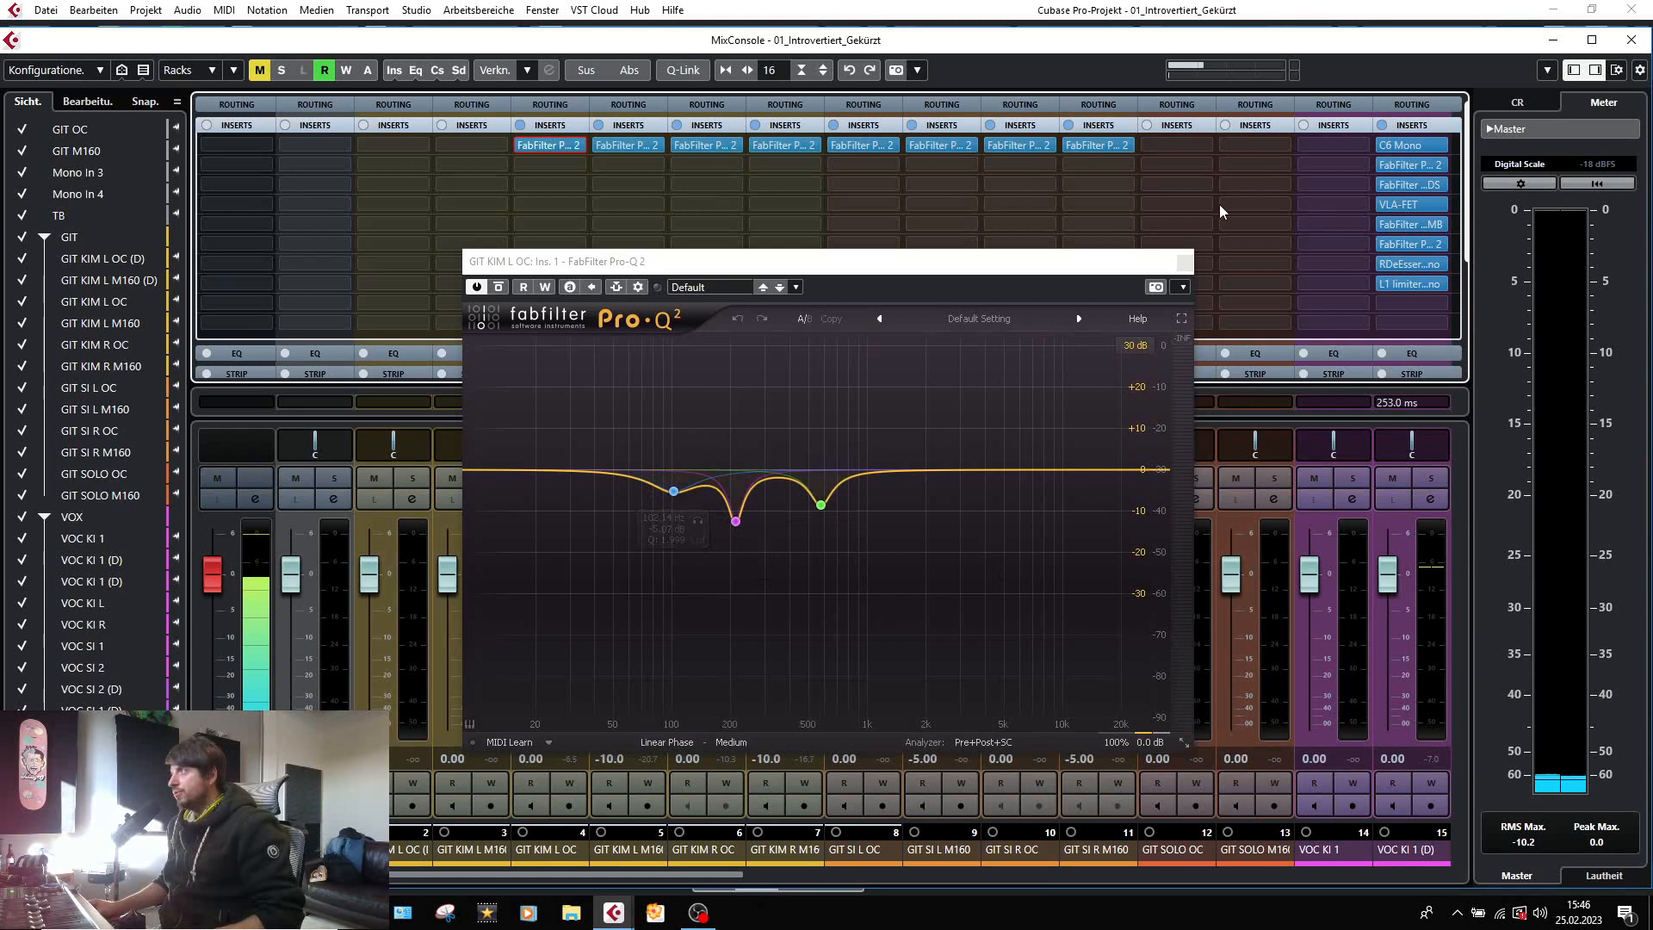
pyautogui.click(1184, 261)
pyautogui.click(564, 479)
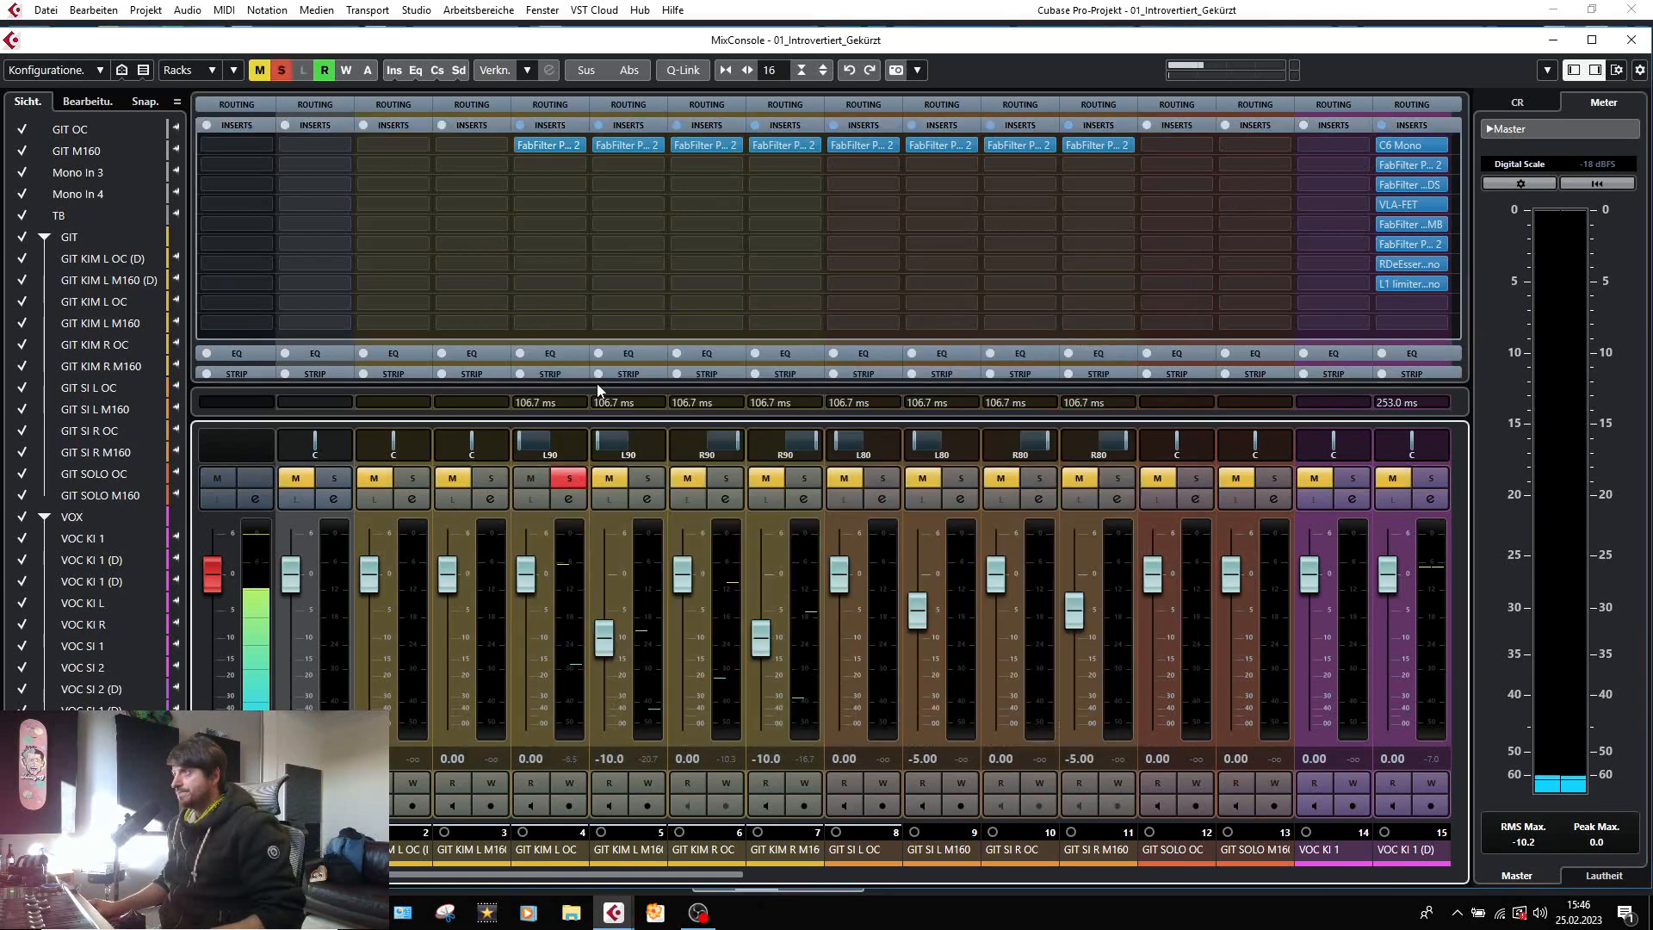
pyautogui.click(554, 146)
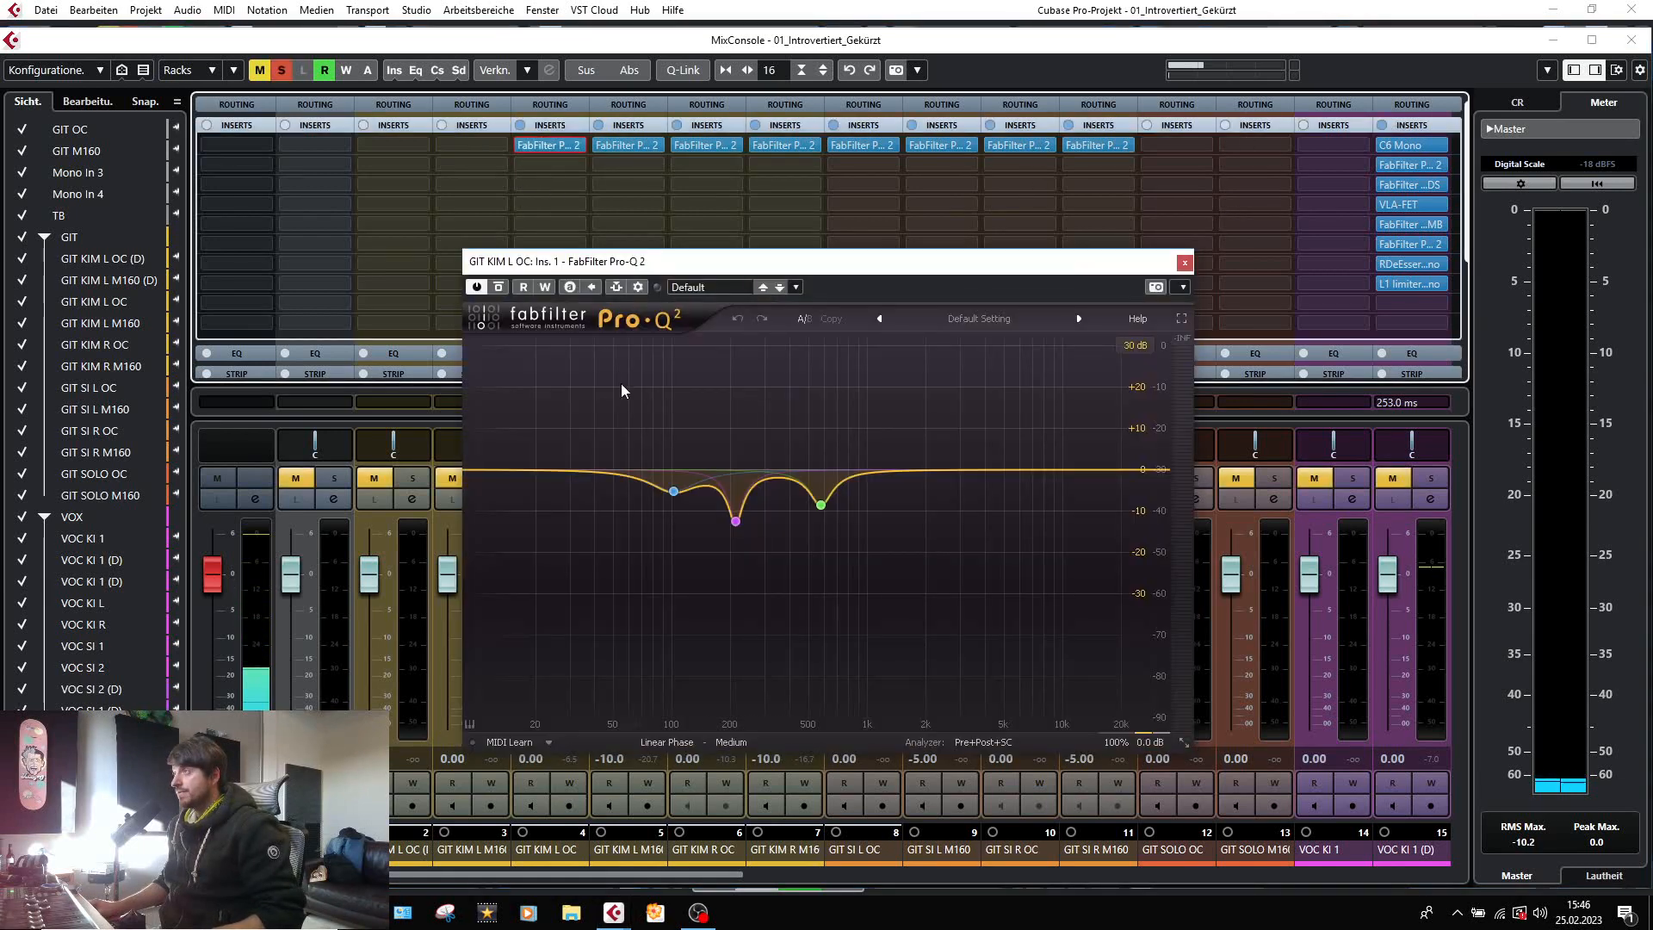
pyautogui.press('space')
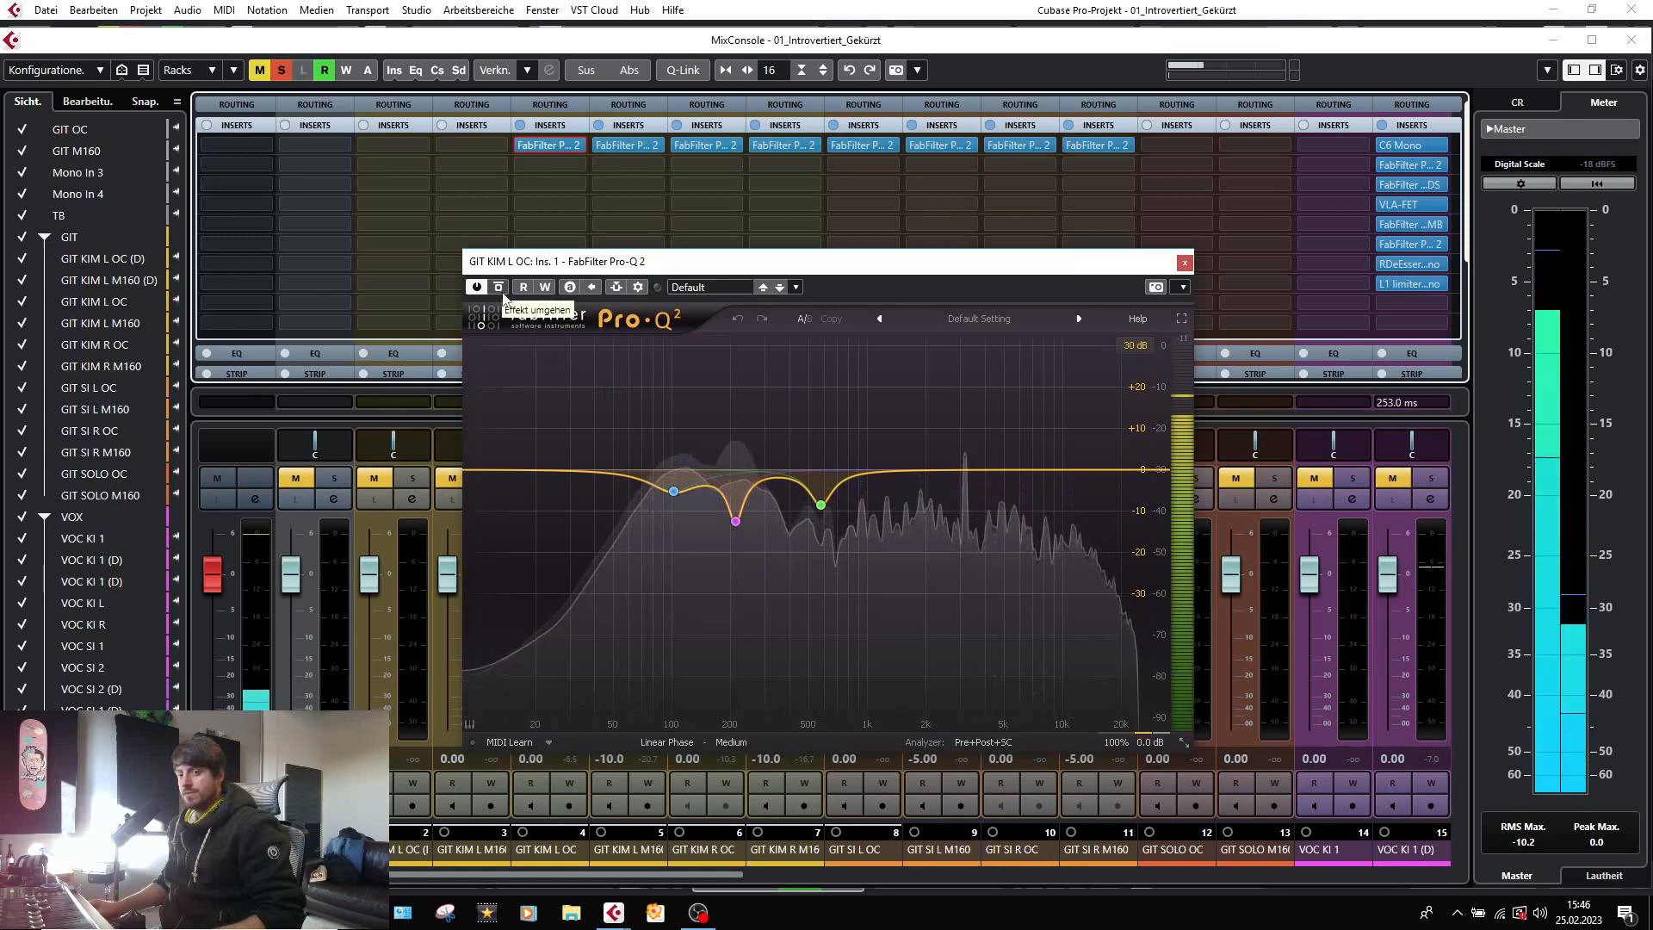
# Compare the GIT KIM L OC sound with its Pro-Q 2 bypassed and active, and close the EQ window.
pyautogui.click(500, 289)
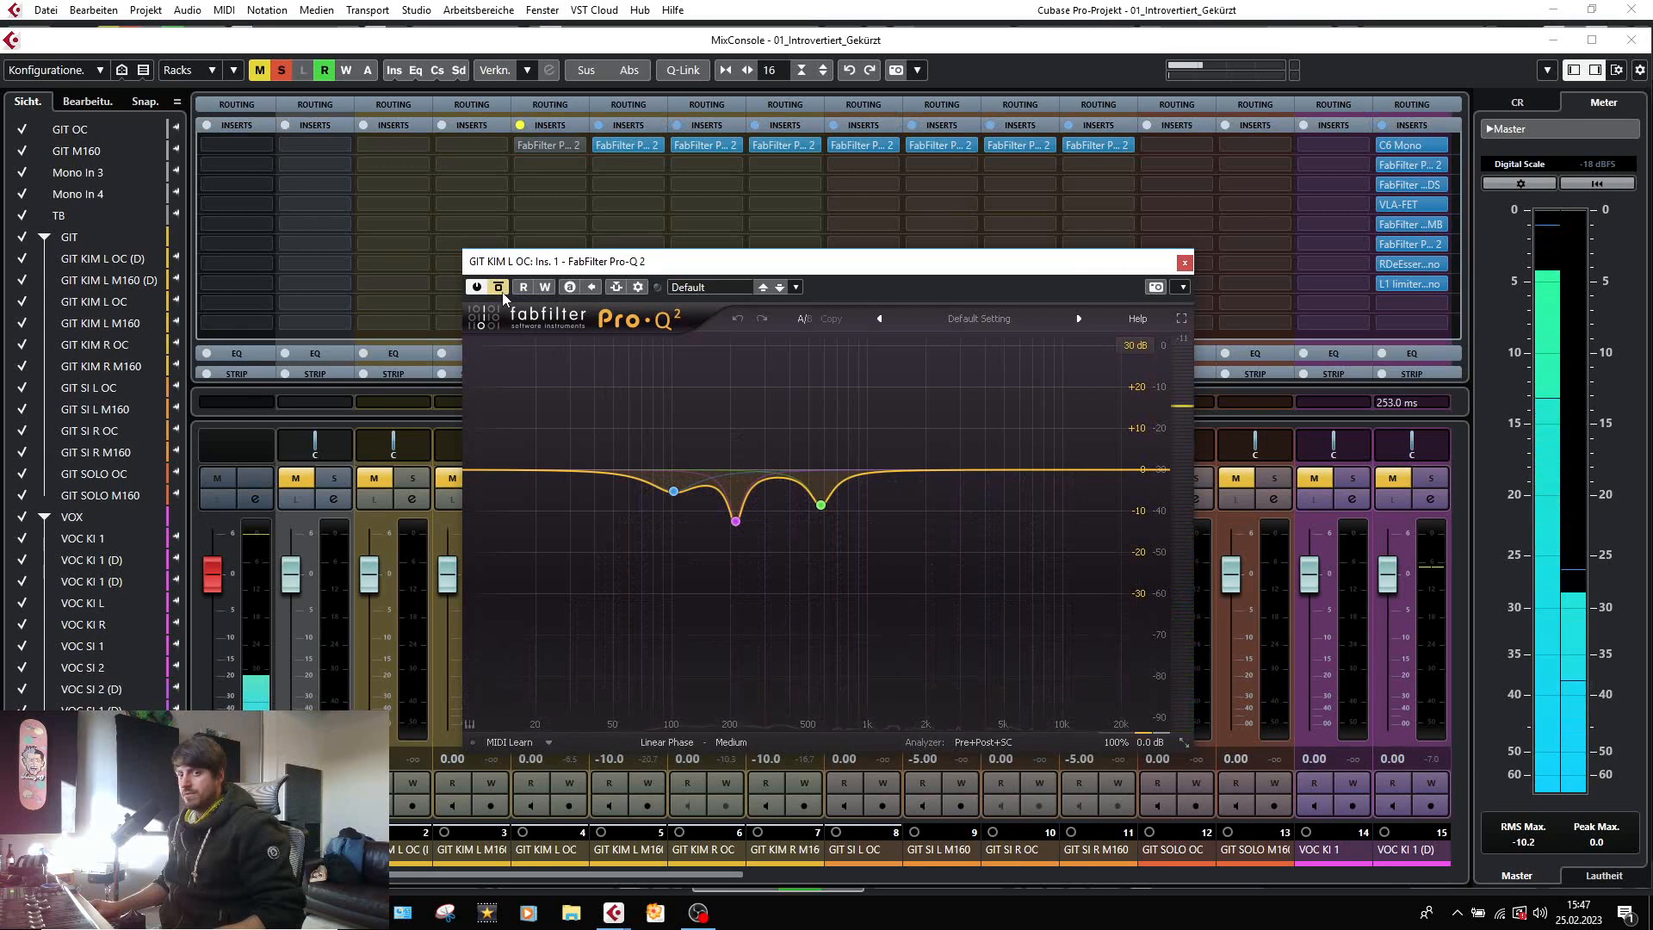
pyautogui.click(503, 292)
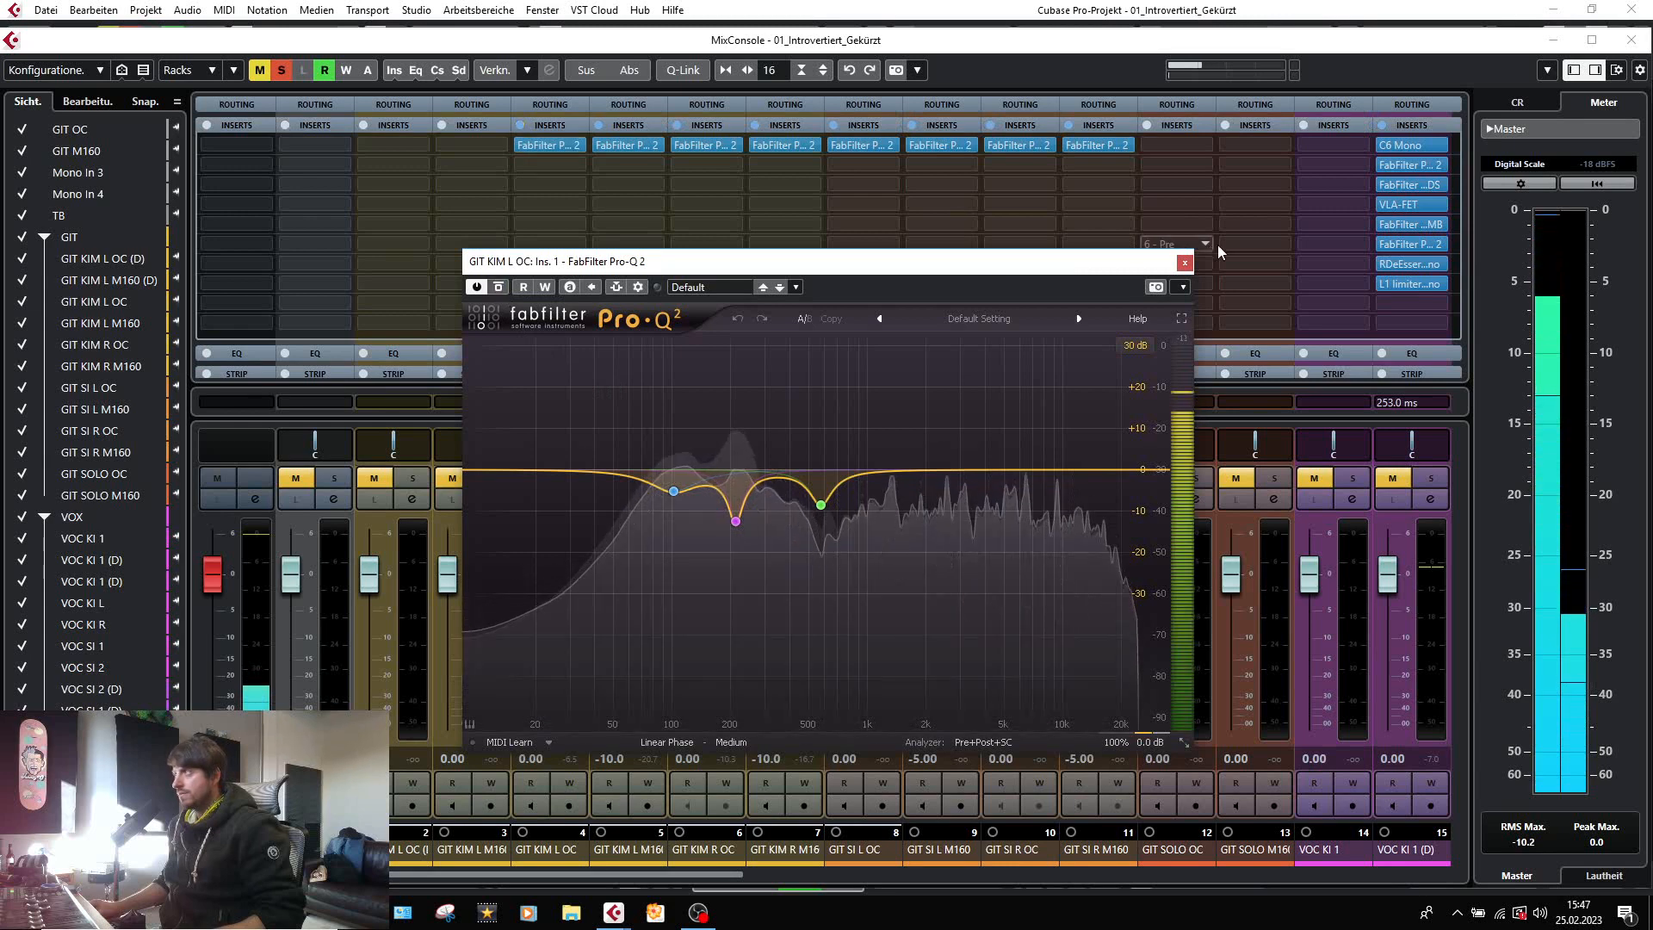
pyautogui.click(1186, 262)
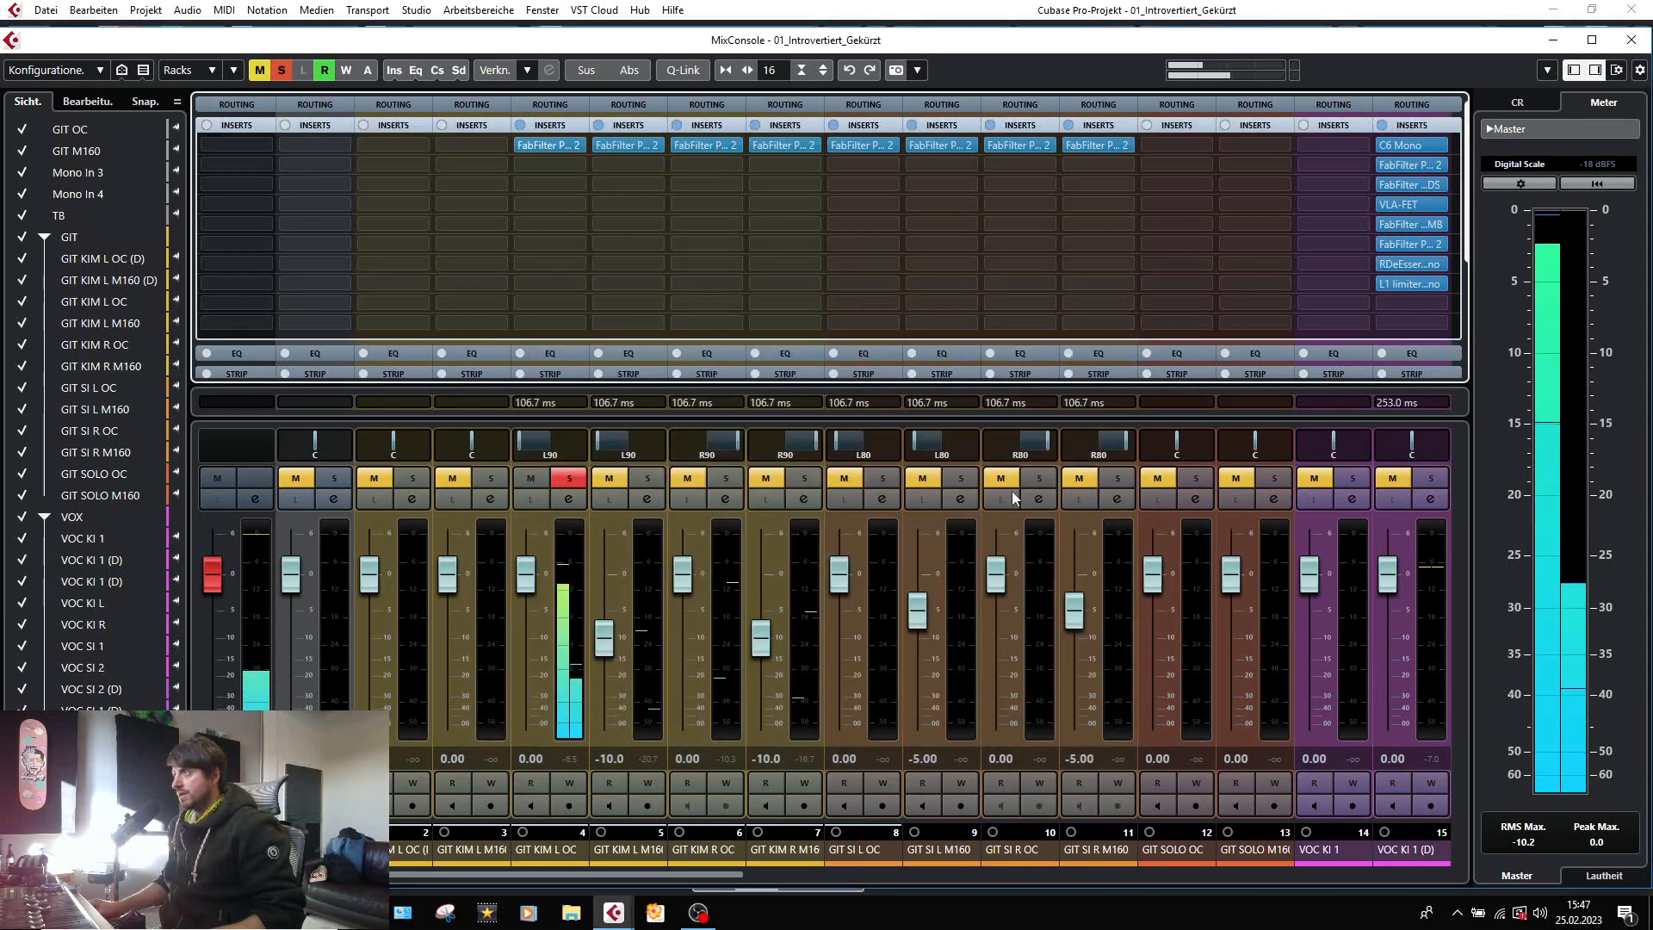
# Unsolo GIT KIM L OC and inspect the FabFilter Pro-Q 2 curve on the GIT KIM L M160 channel.
pyautogui.click(570, 478)
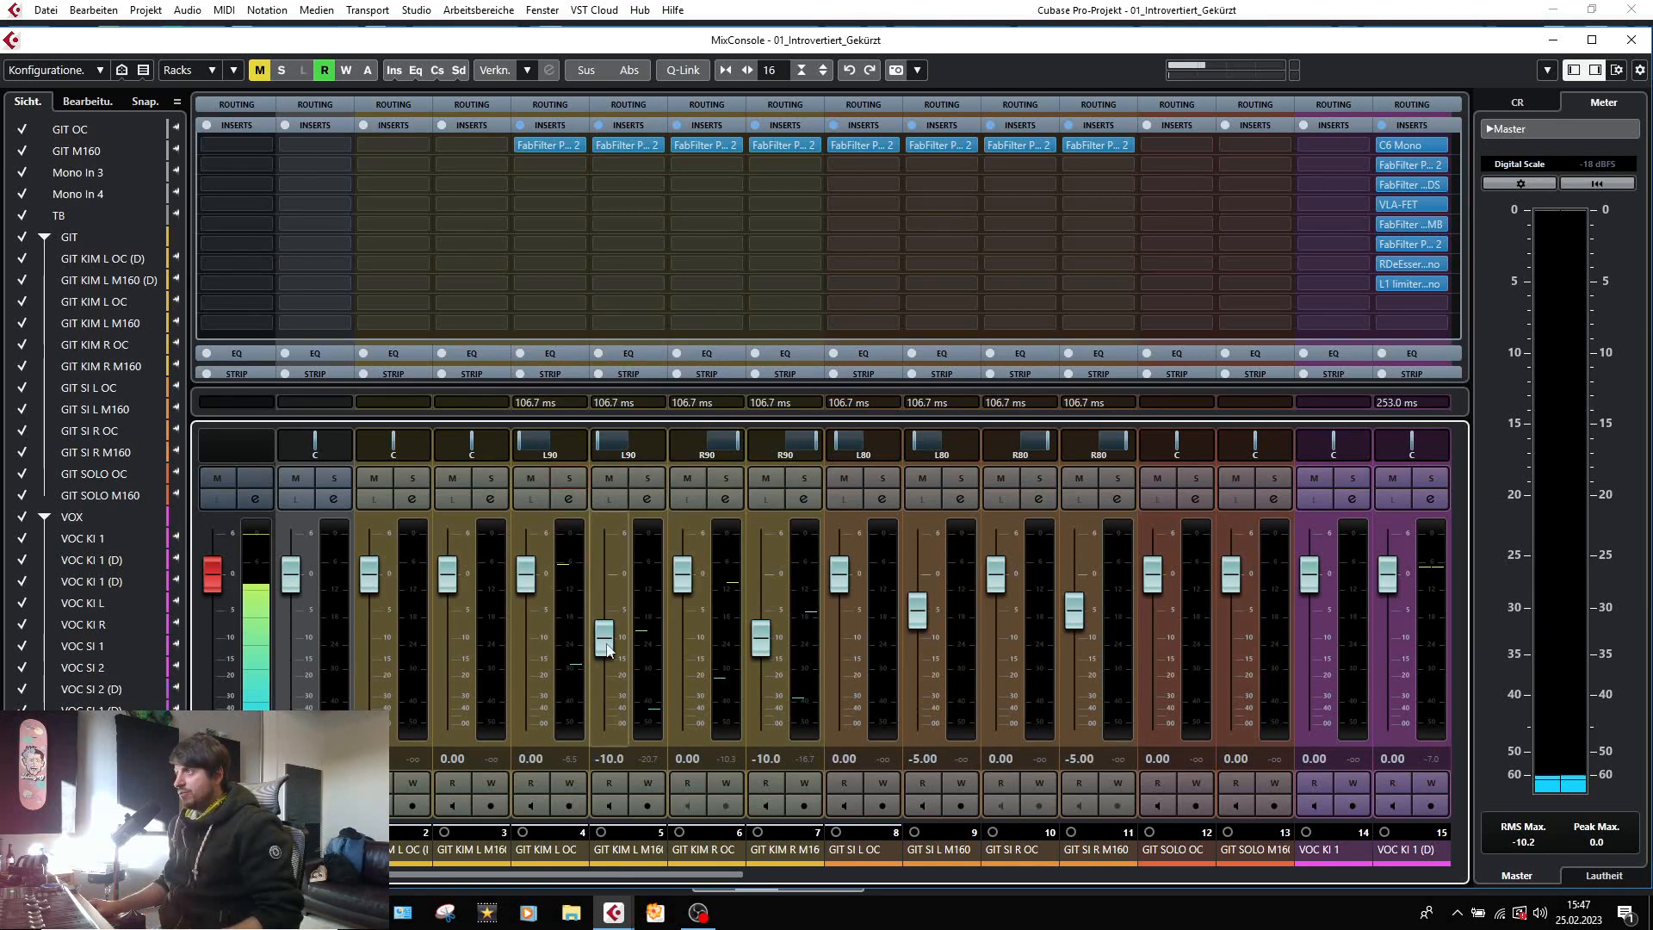
pyautogui.click(617, 147)
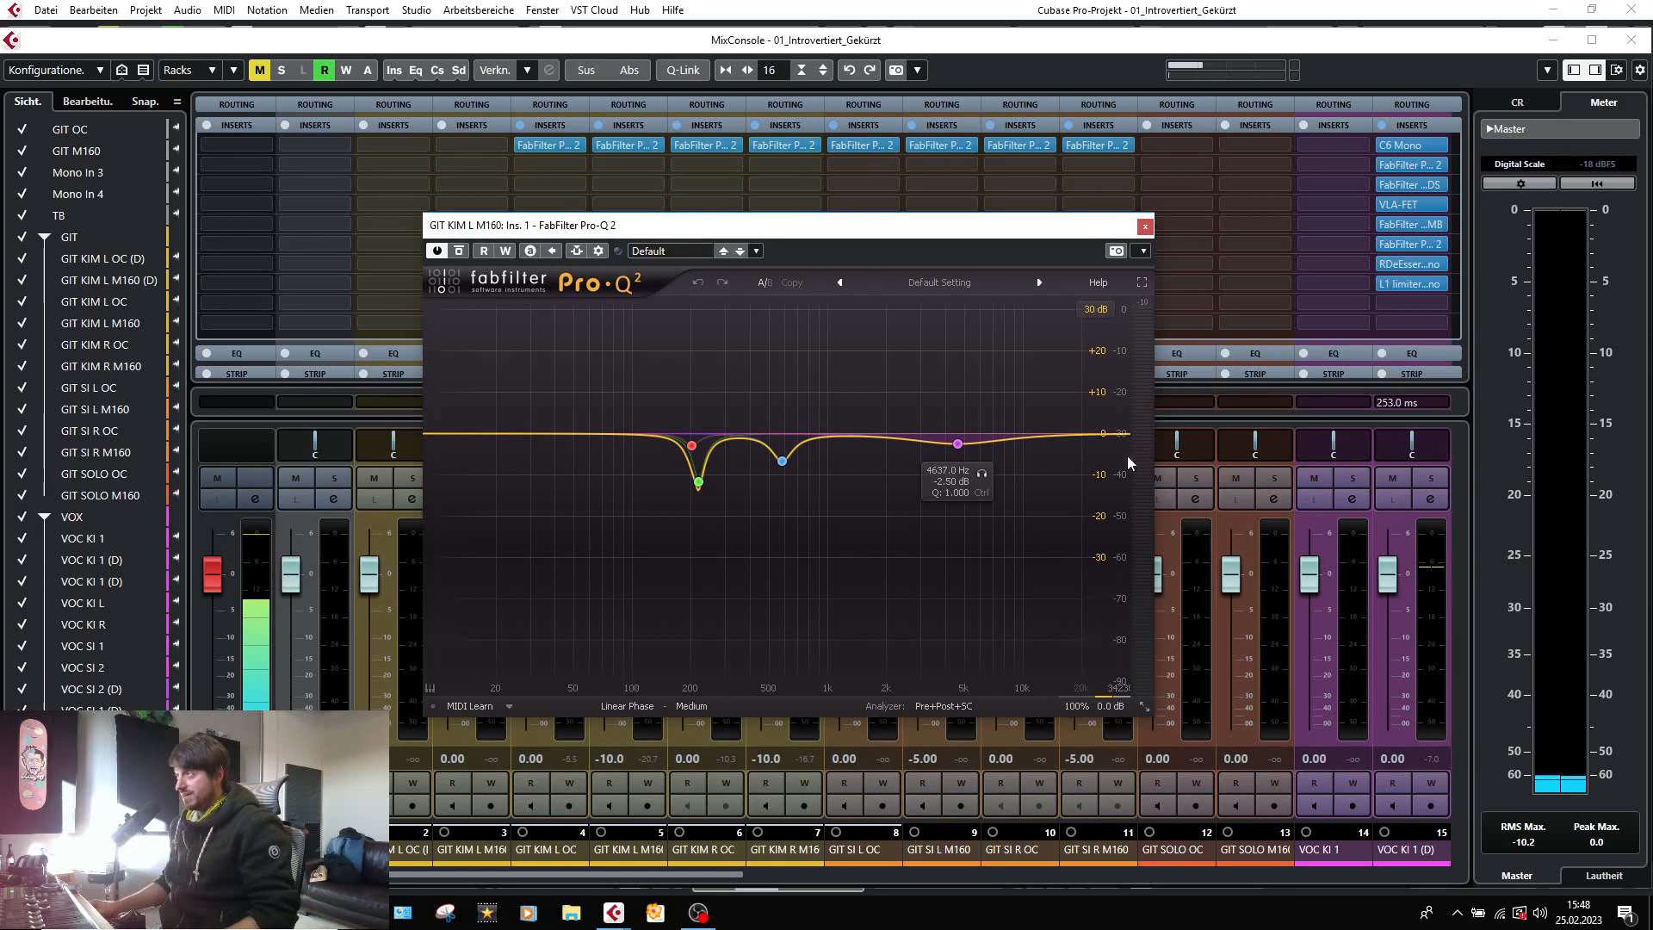
pyautogui.click(1145, 226)
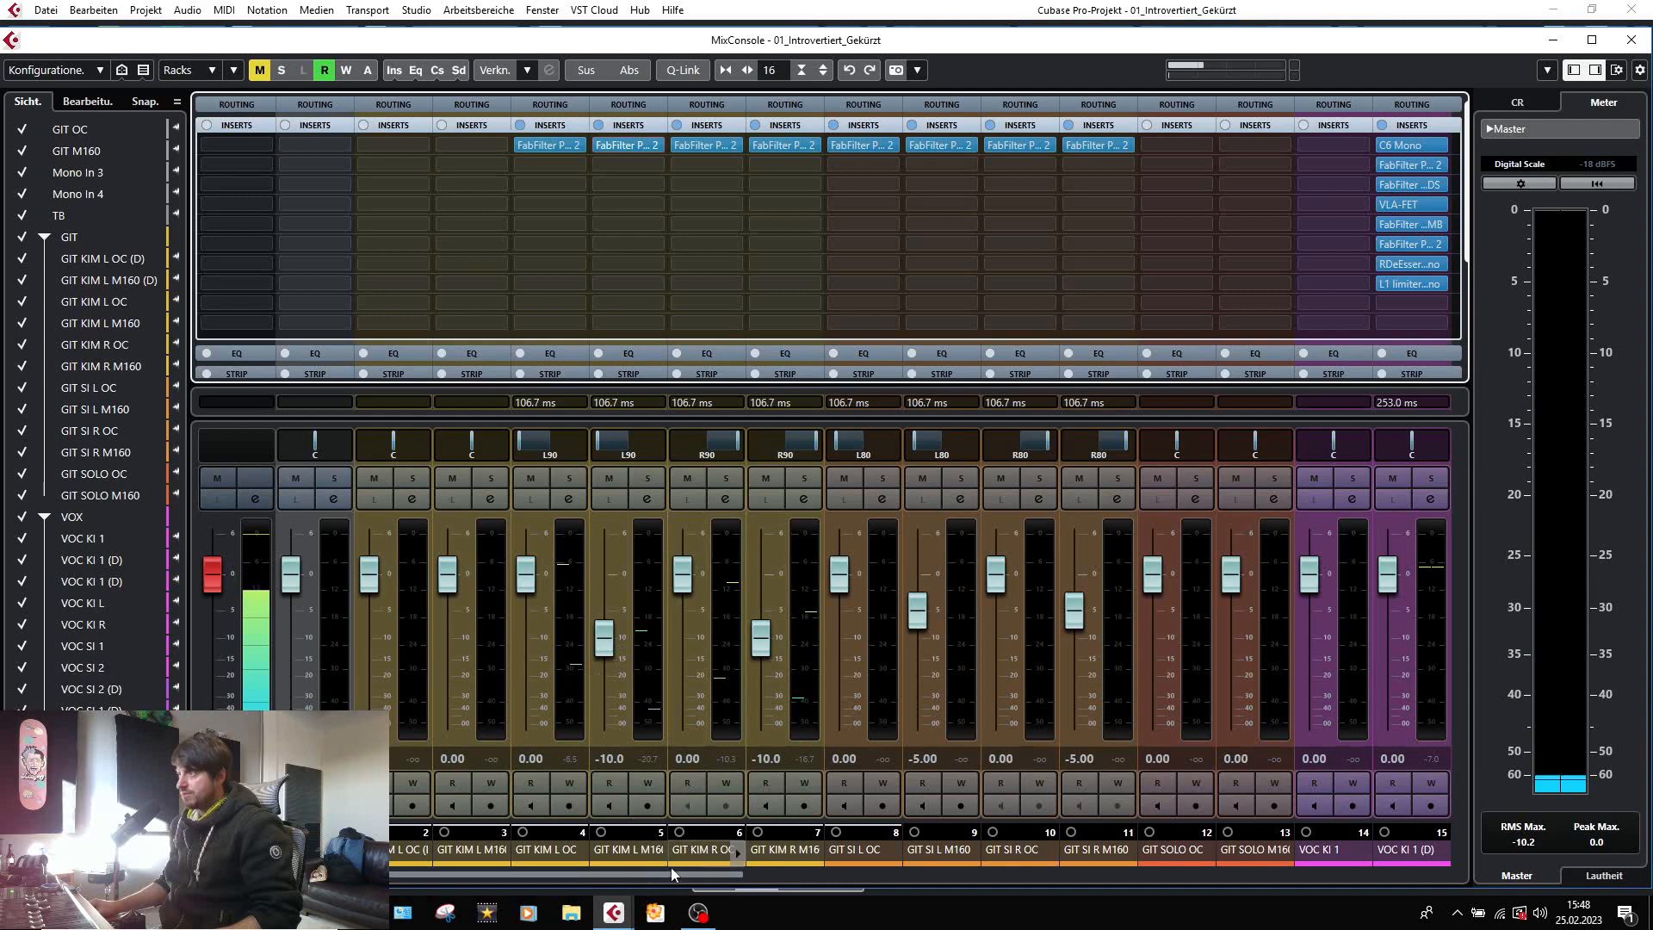
# Solo the GIT KIM L group channel and open its FabFilter Pro-MB insert.
pyautogui.moveTo(653, 883); pyautogui.dragTo(1113, 880)
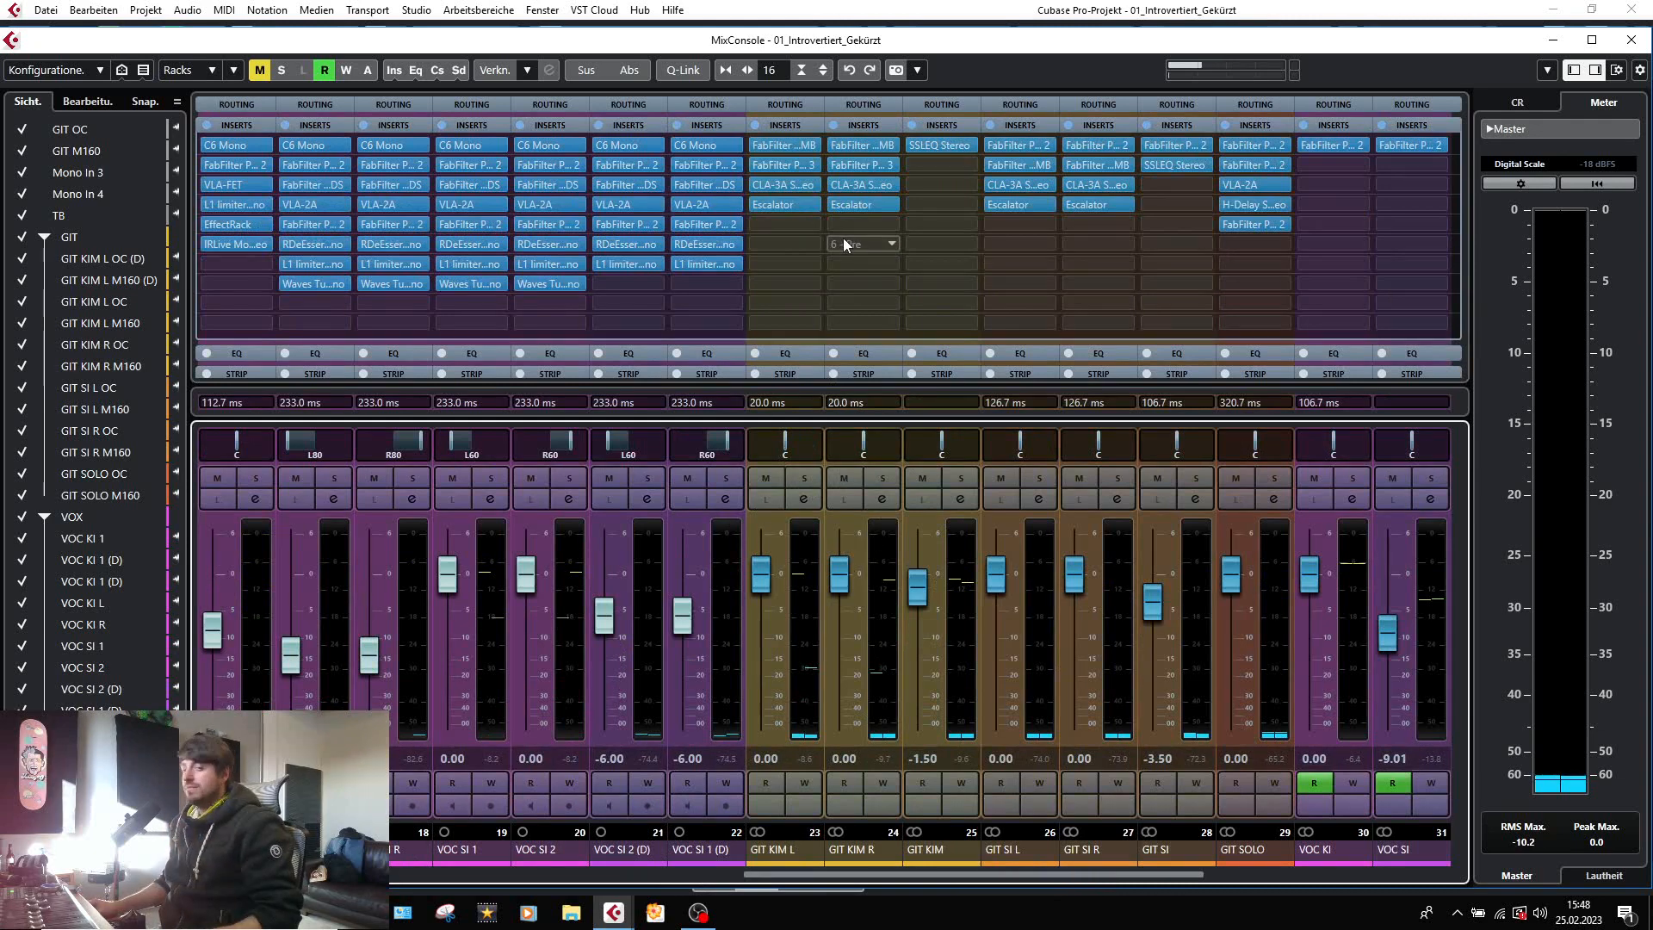
pyautogui.click(771, 144)
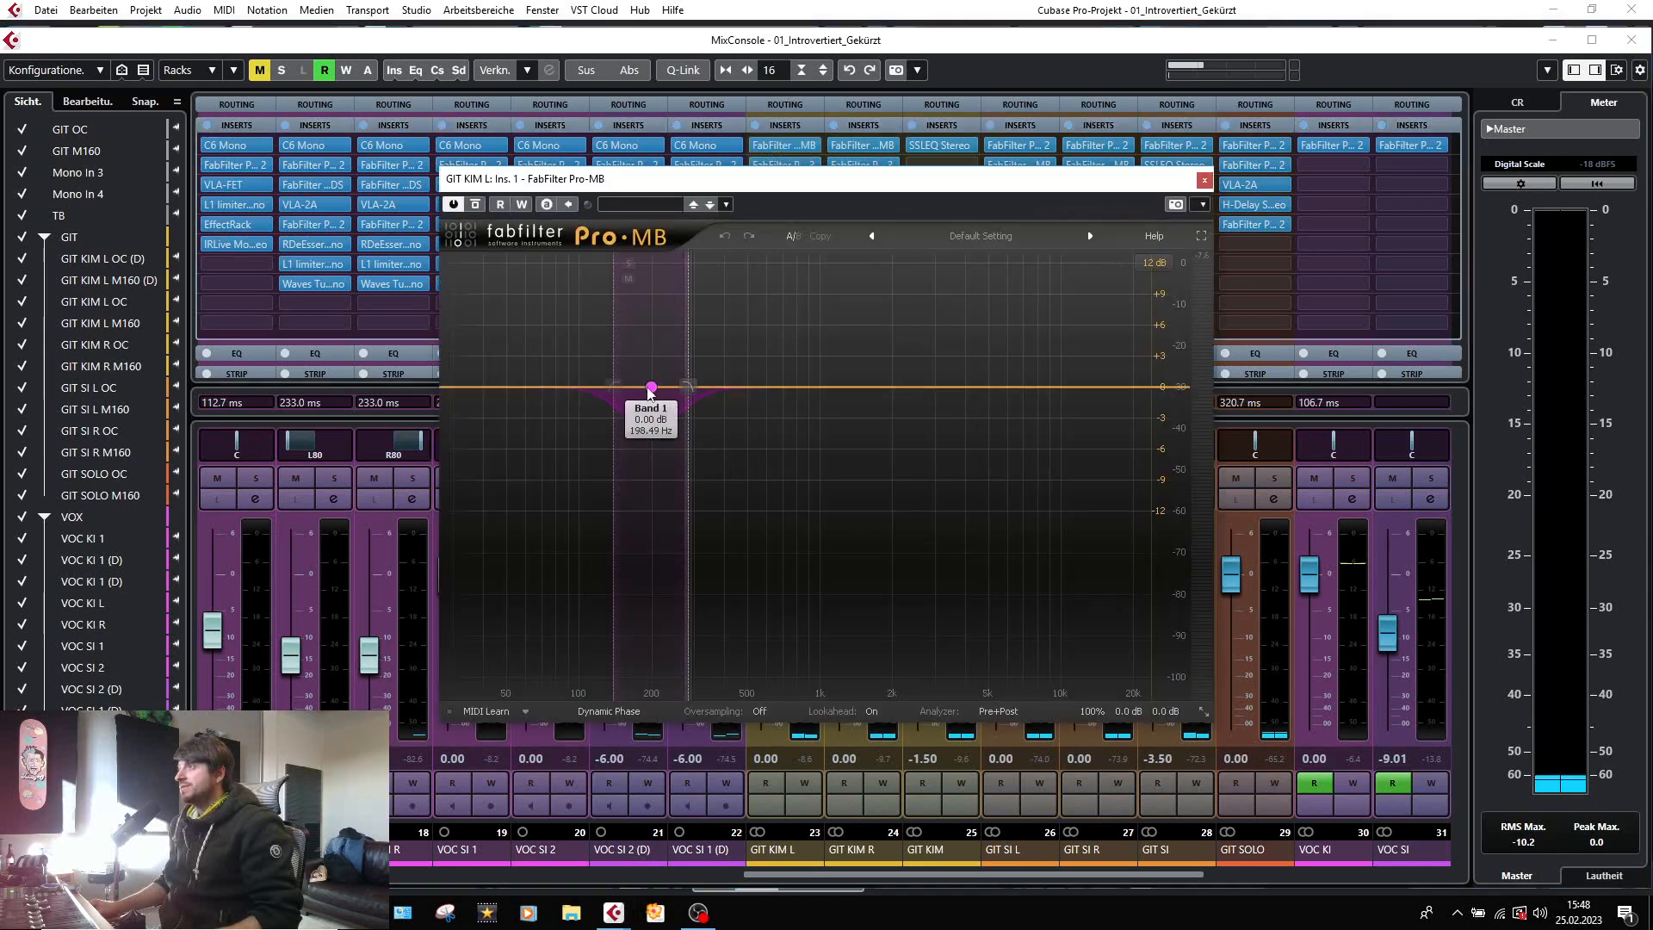
pyautogui.click(1204, 179)
pyautogui.click(804, 478)
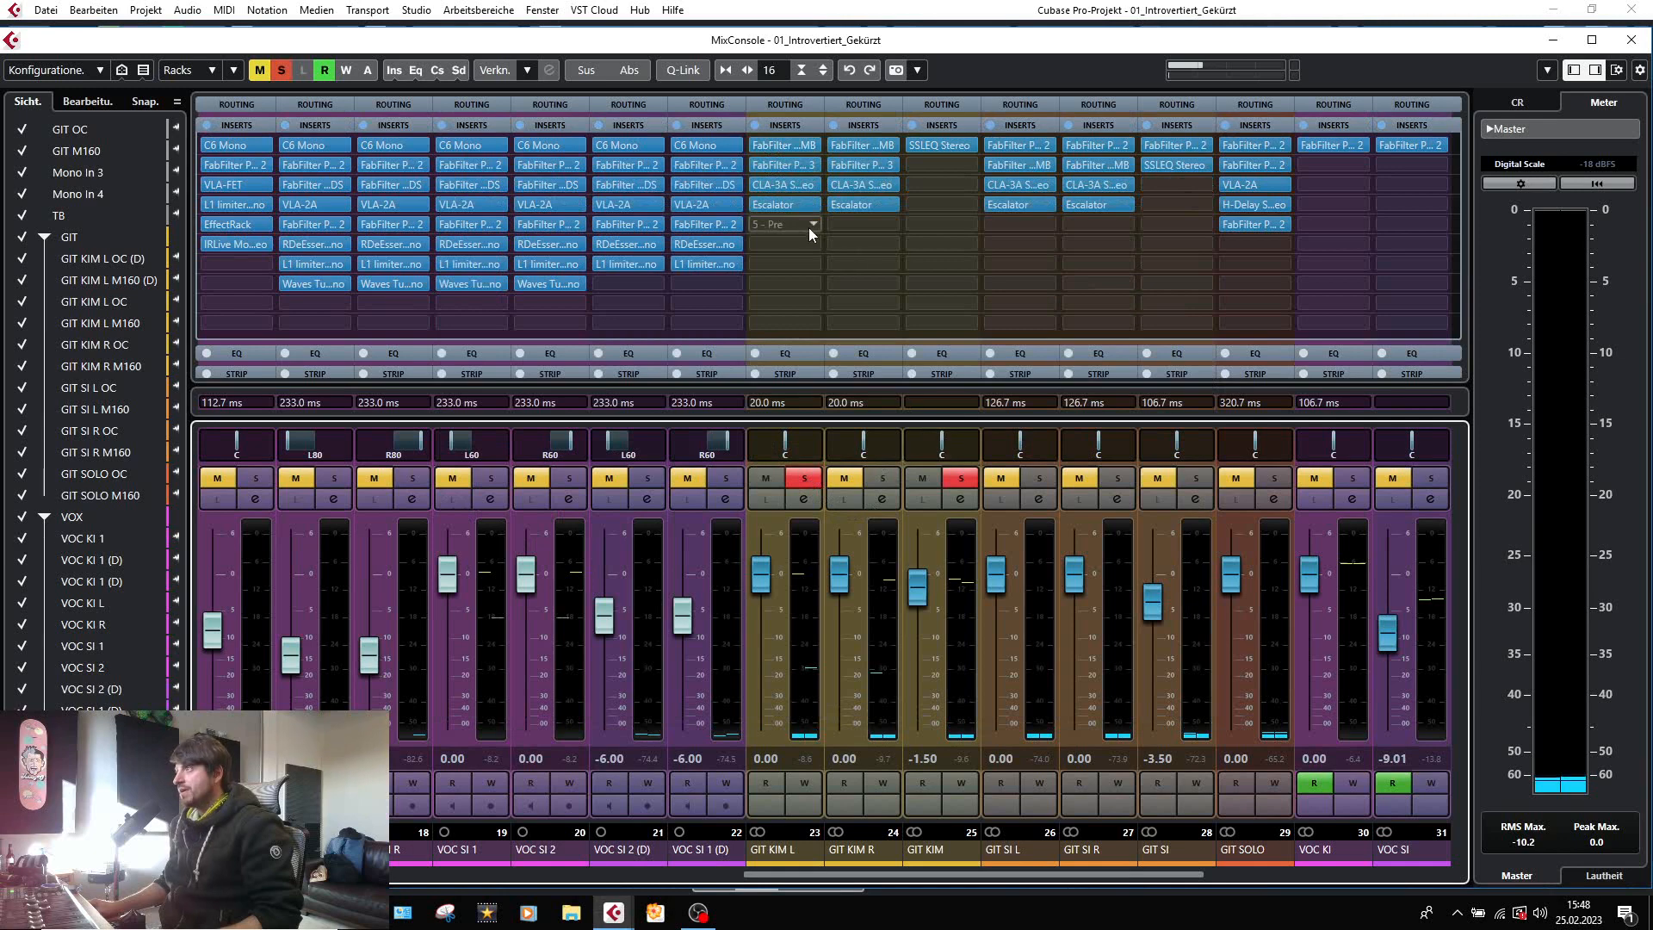
pyautogui.click(773, 143)
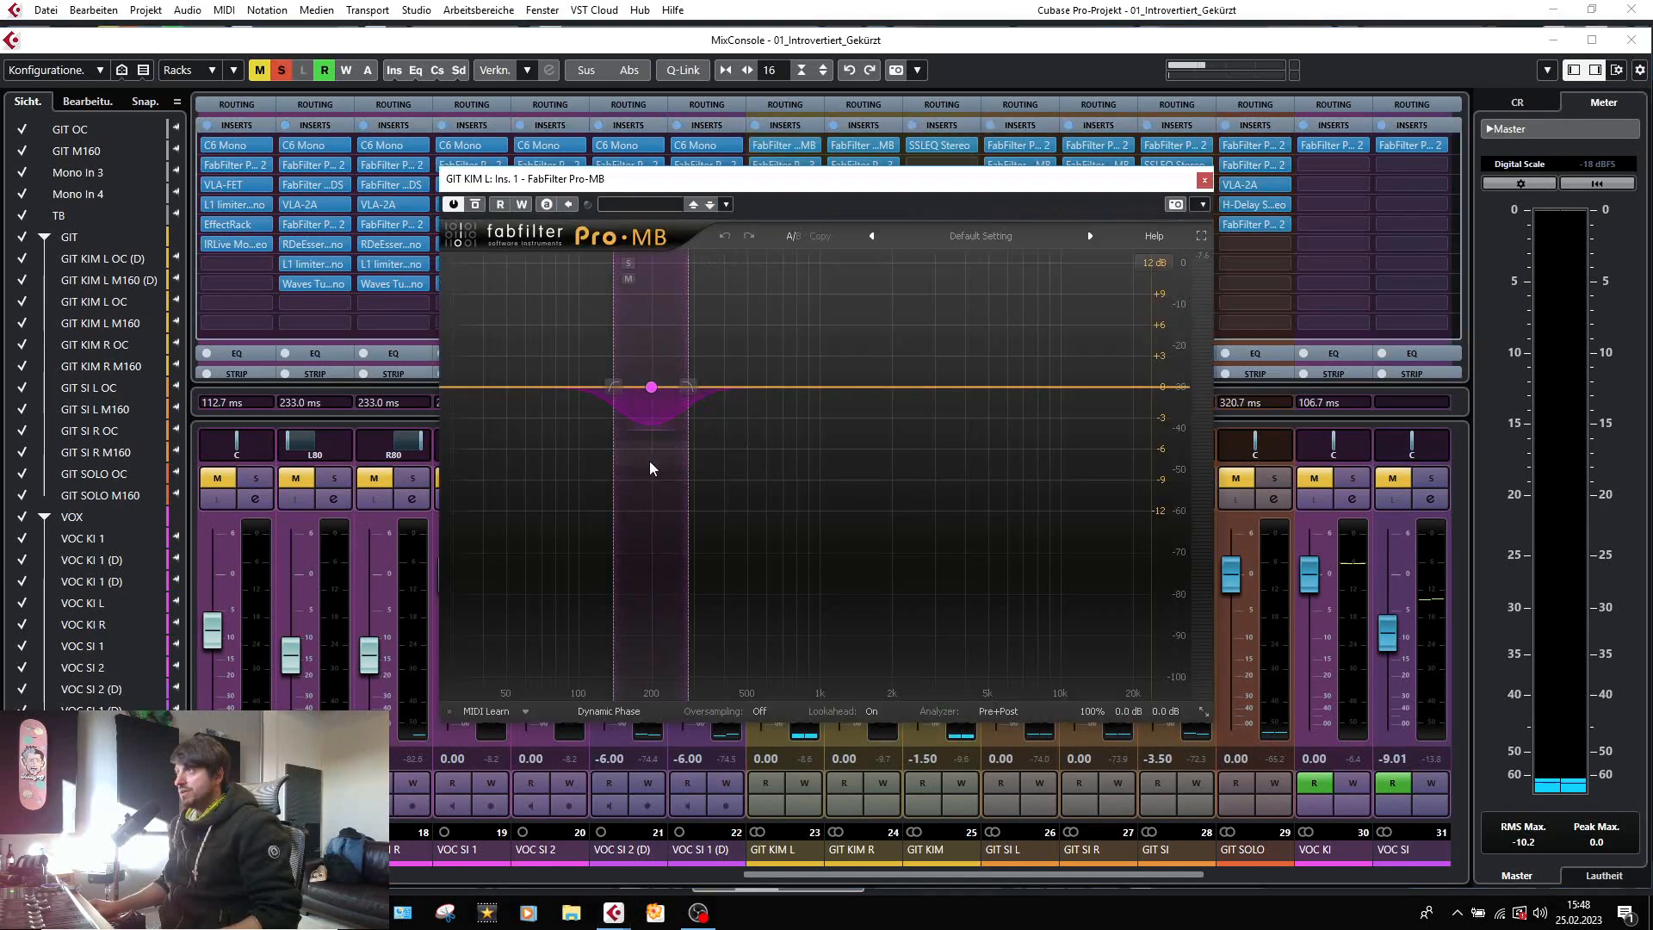
# Play the soloed GIT KIM L group, compare it with Pro-MB bypassed and active, and close the plug-in window.
pyautogui.press('space')
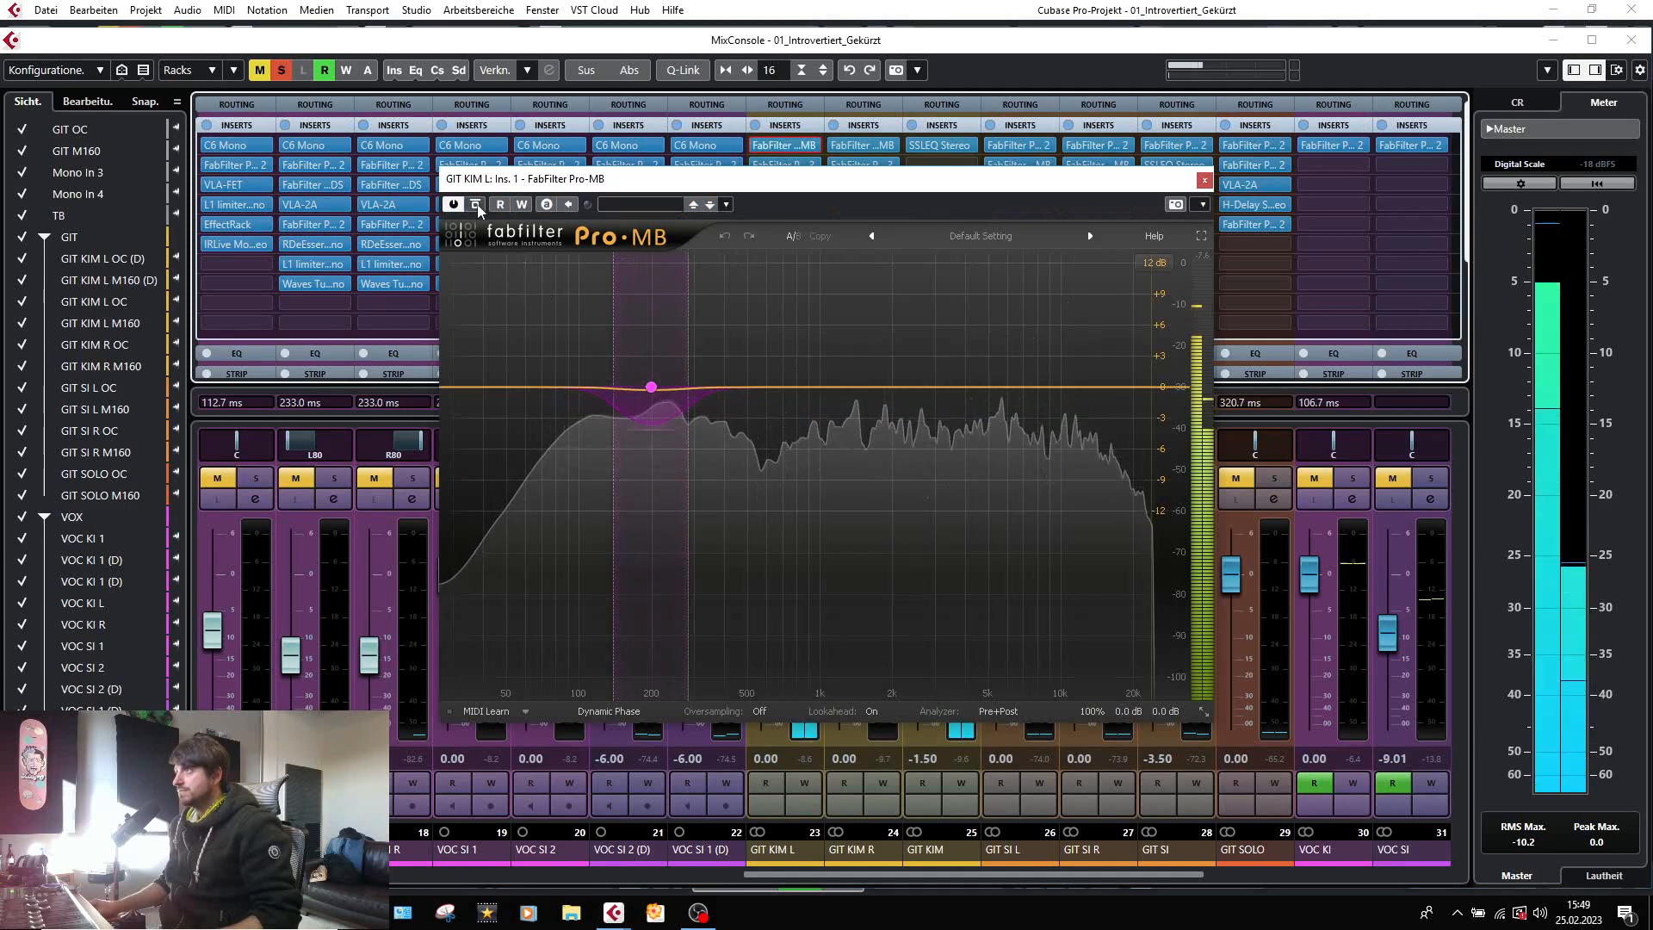
pyautogui.press('space')
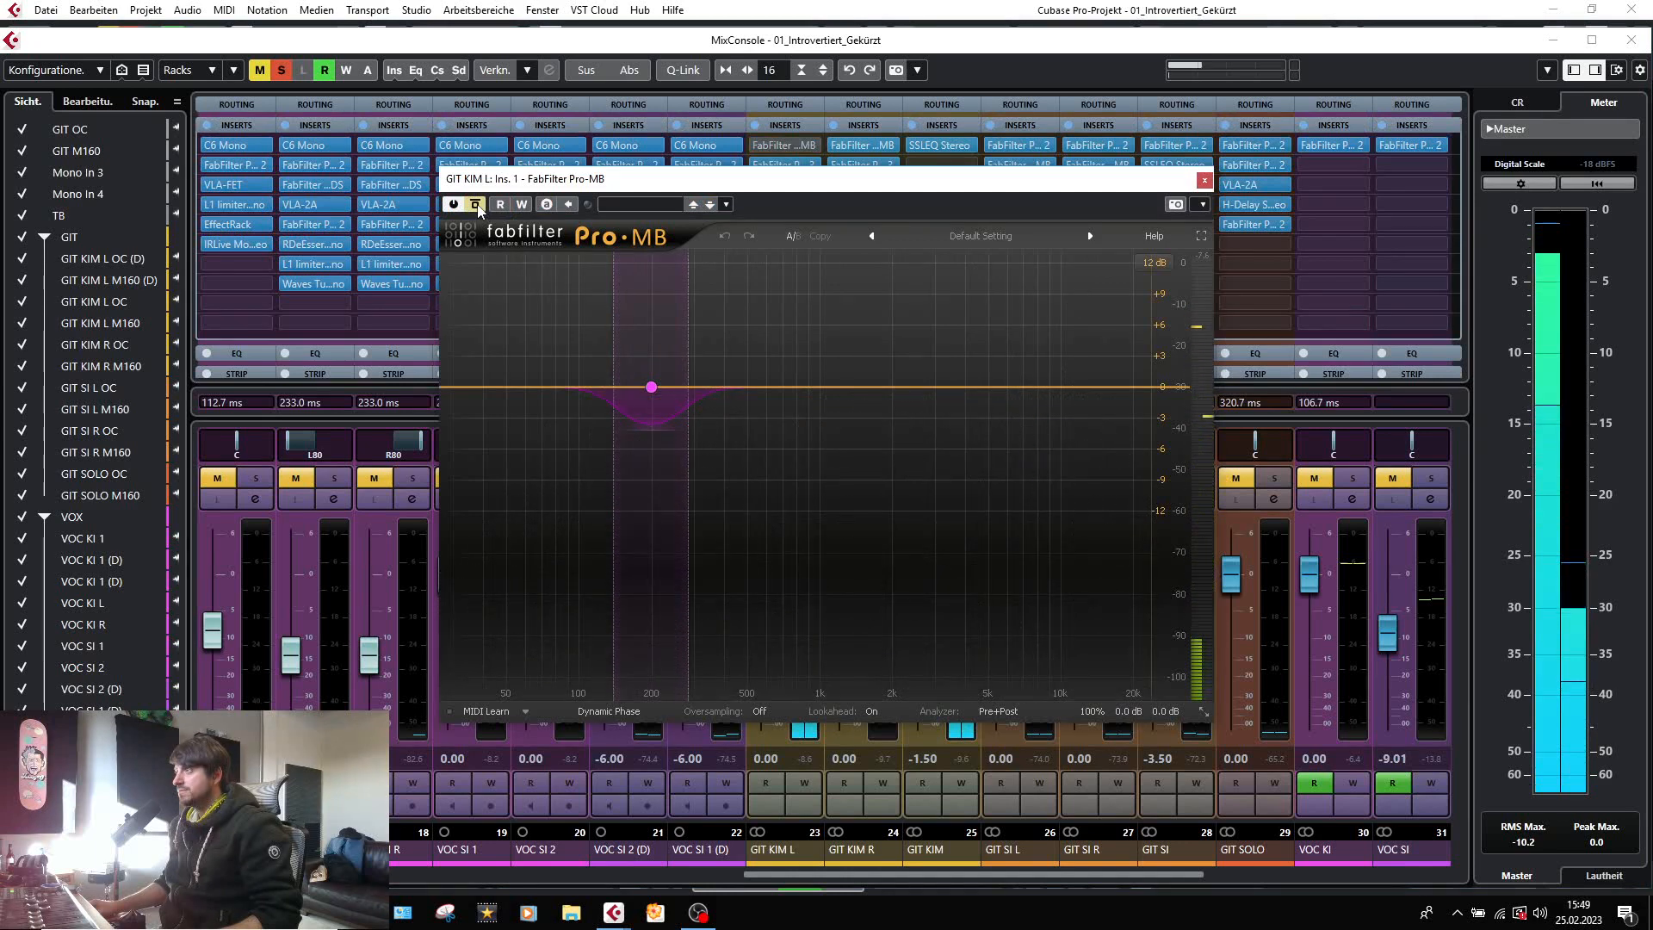
pyautogui.press('space')
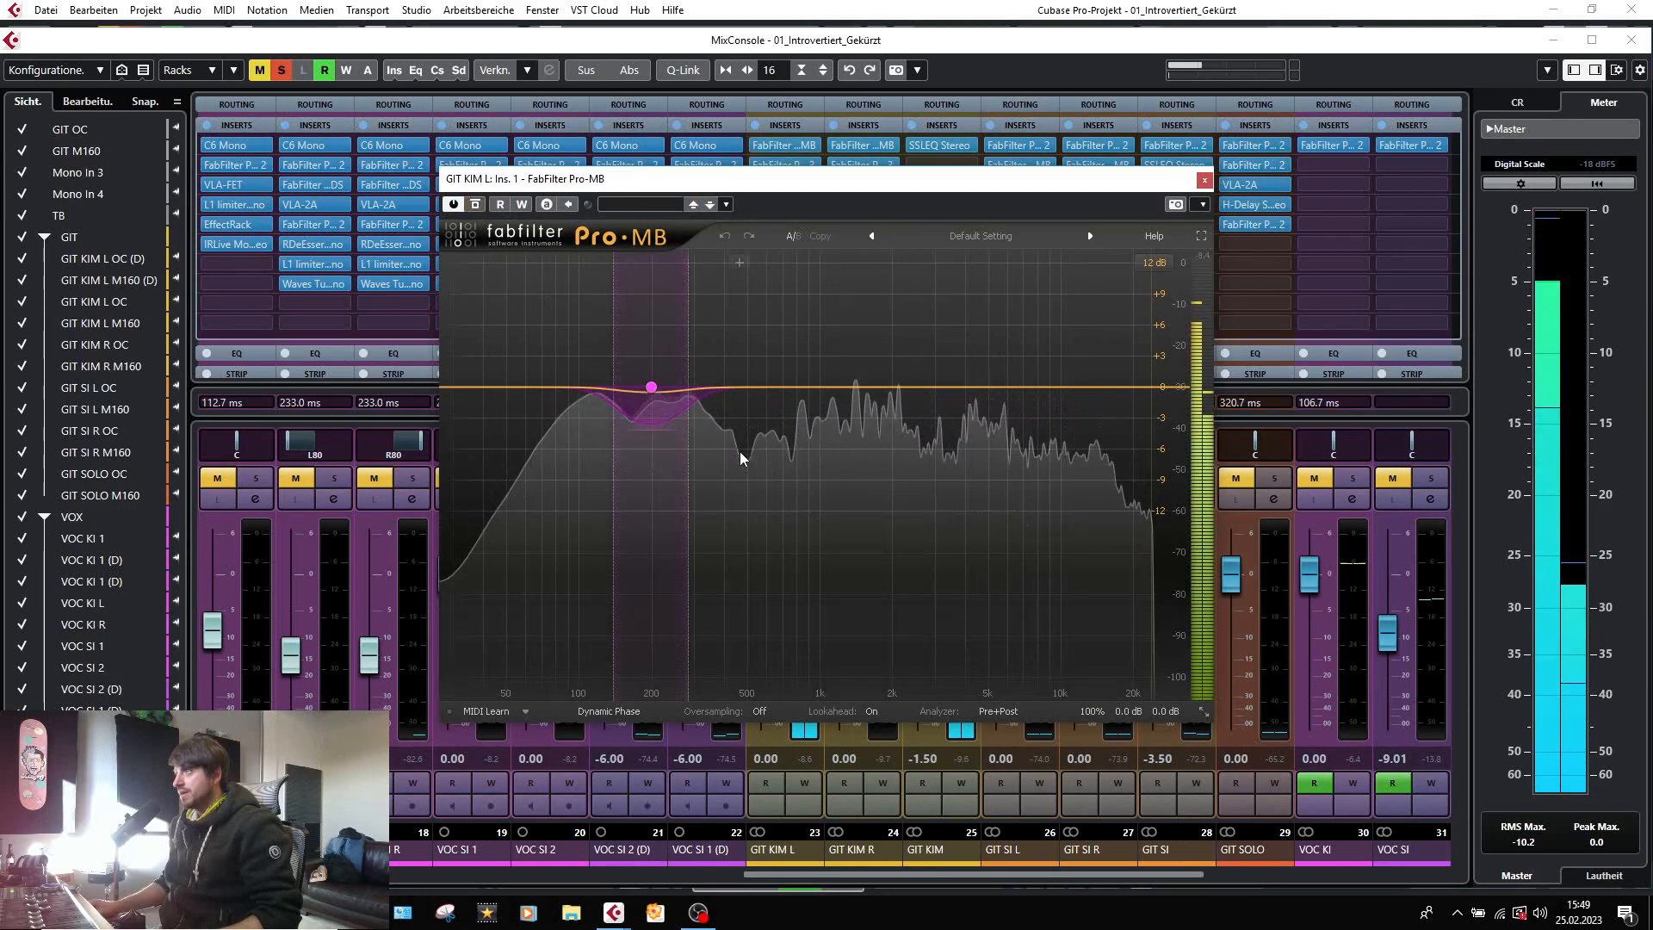
pyautogui.press('space')
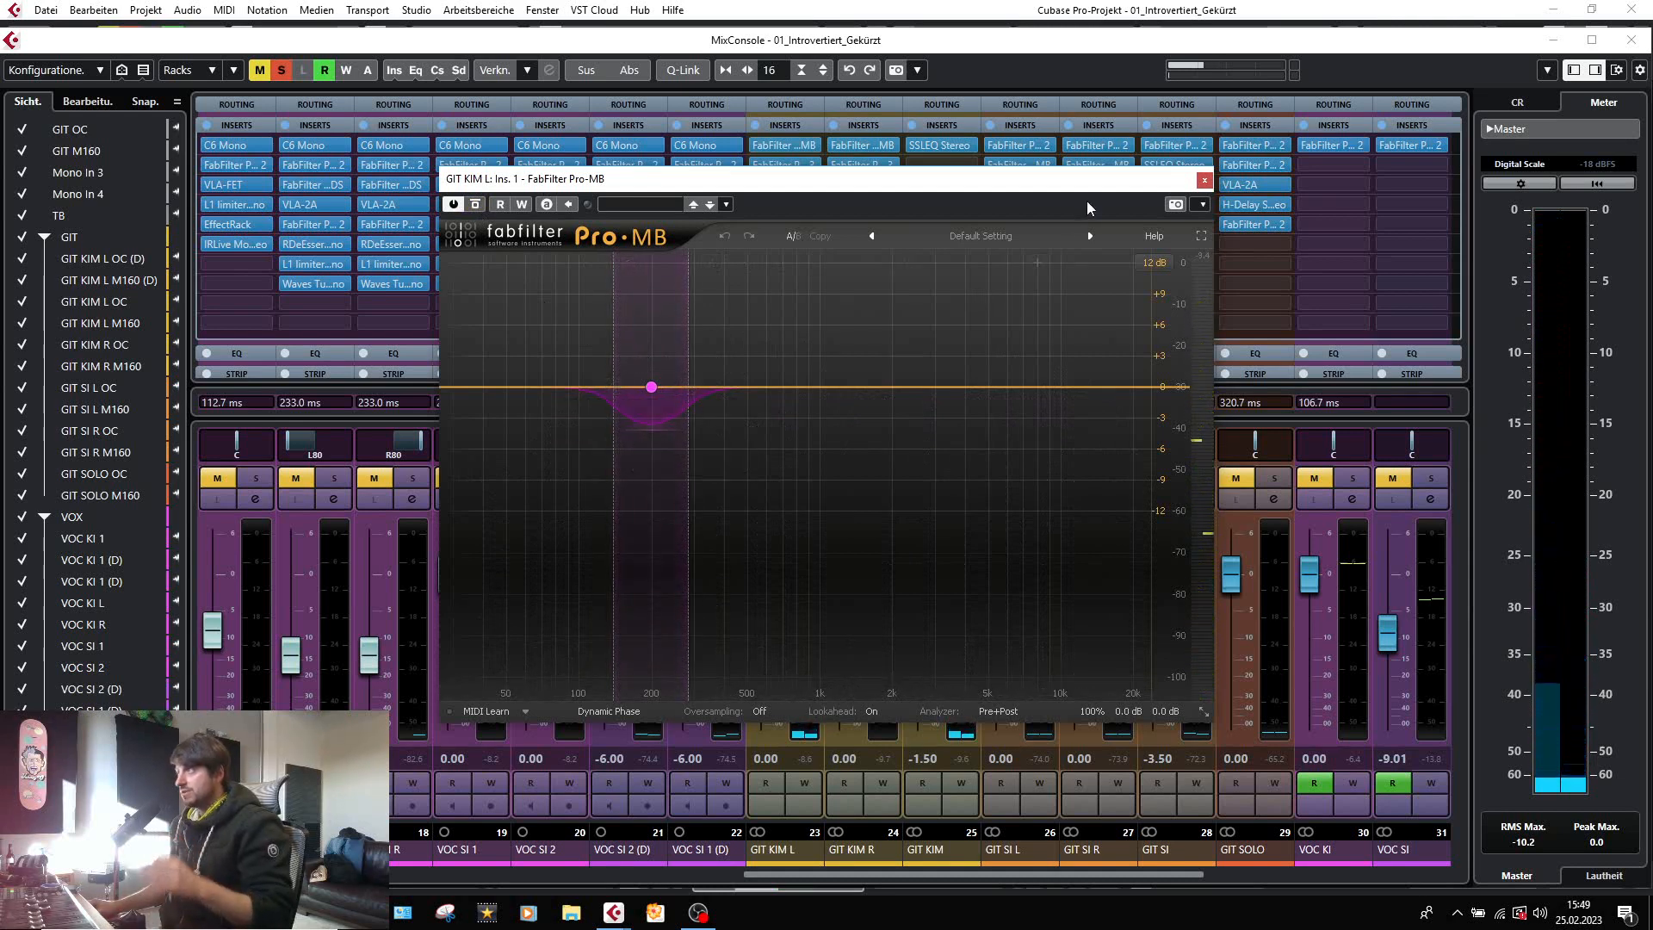
pyautogui.click(1204, 180)
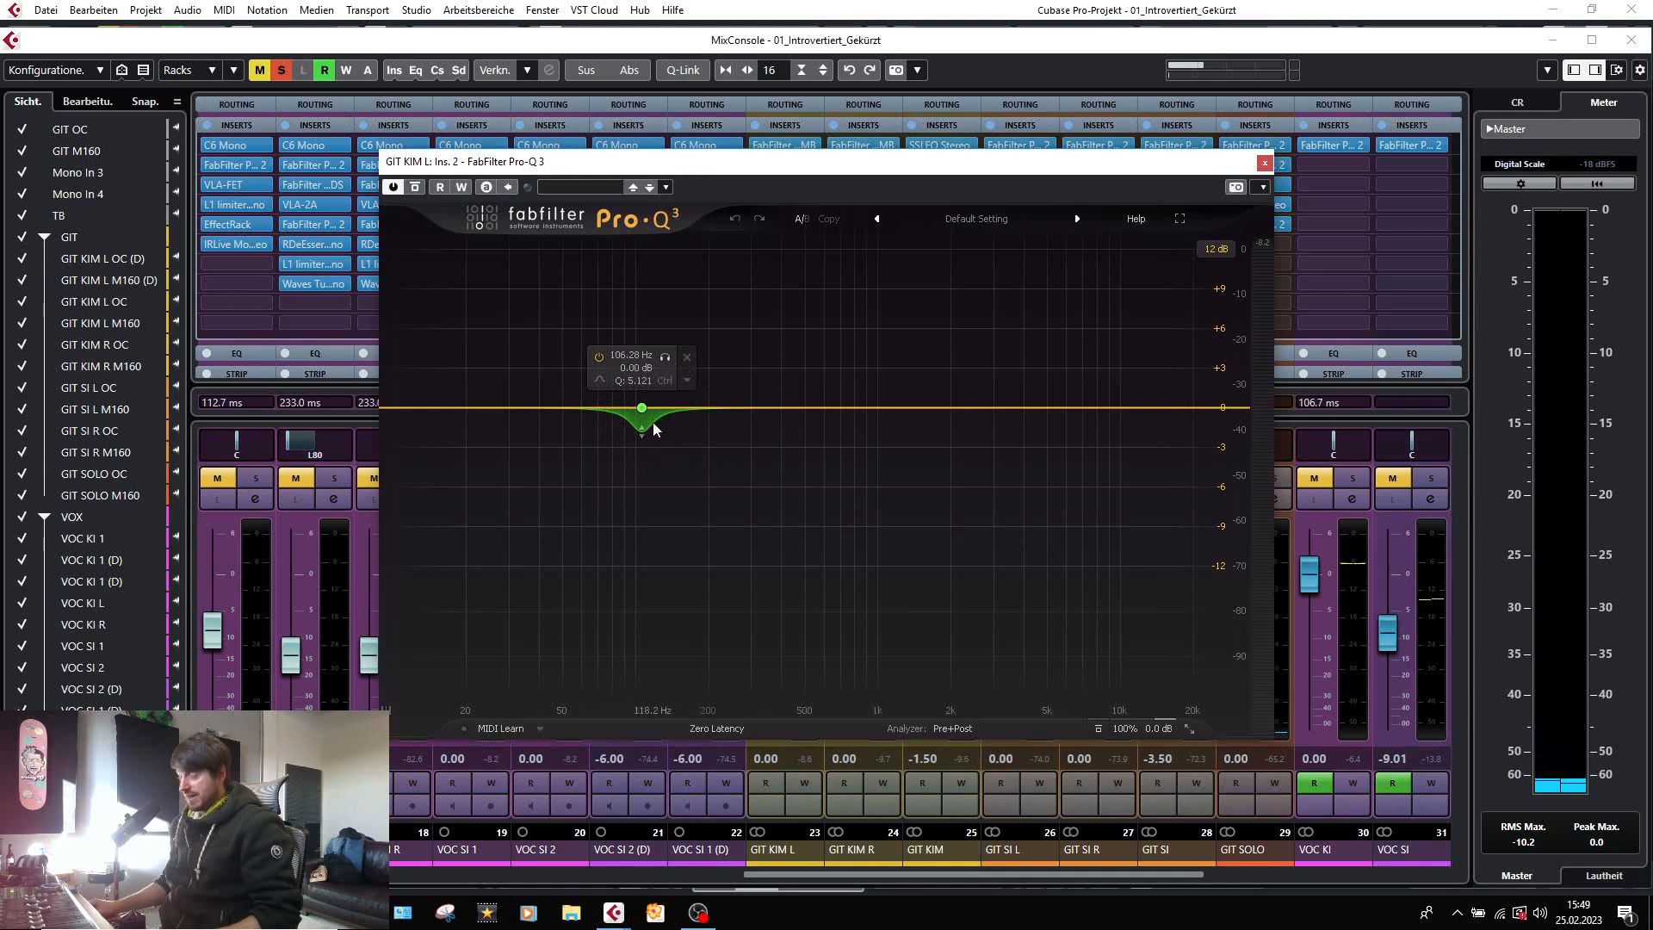
# Play the GIT KIM L group while watching the dynamic low band in its FabFilter Pro-Q 3, and close the EQ.
pyautogui.press('space')
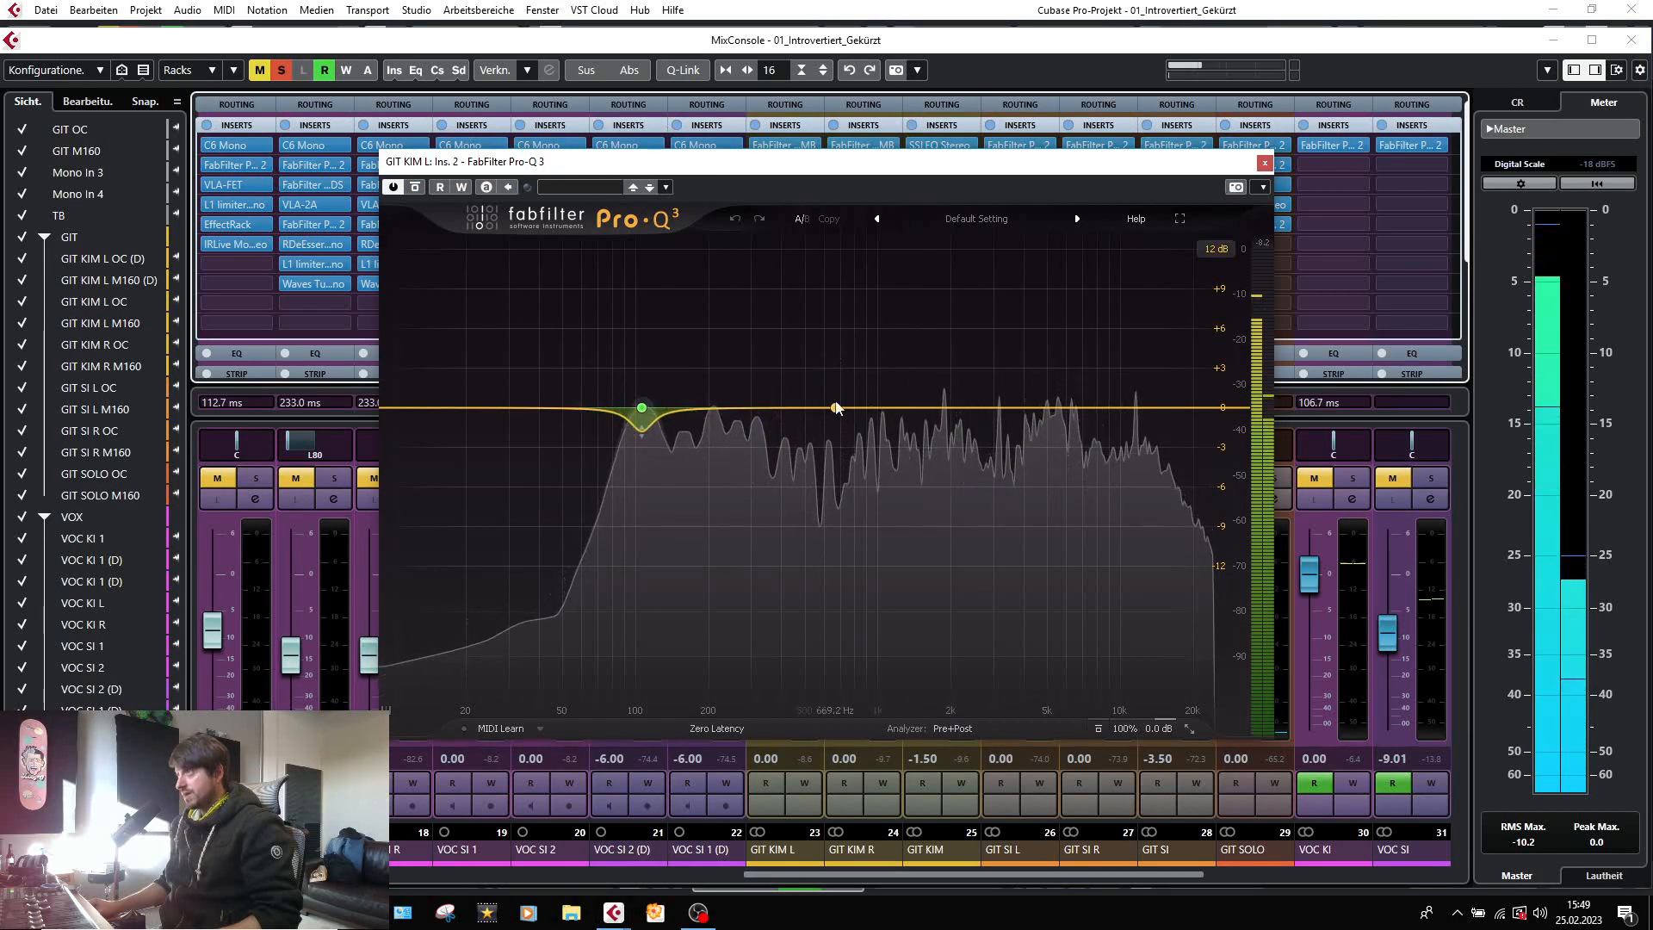
pyautogui.press('space')
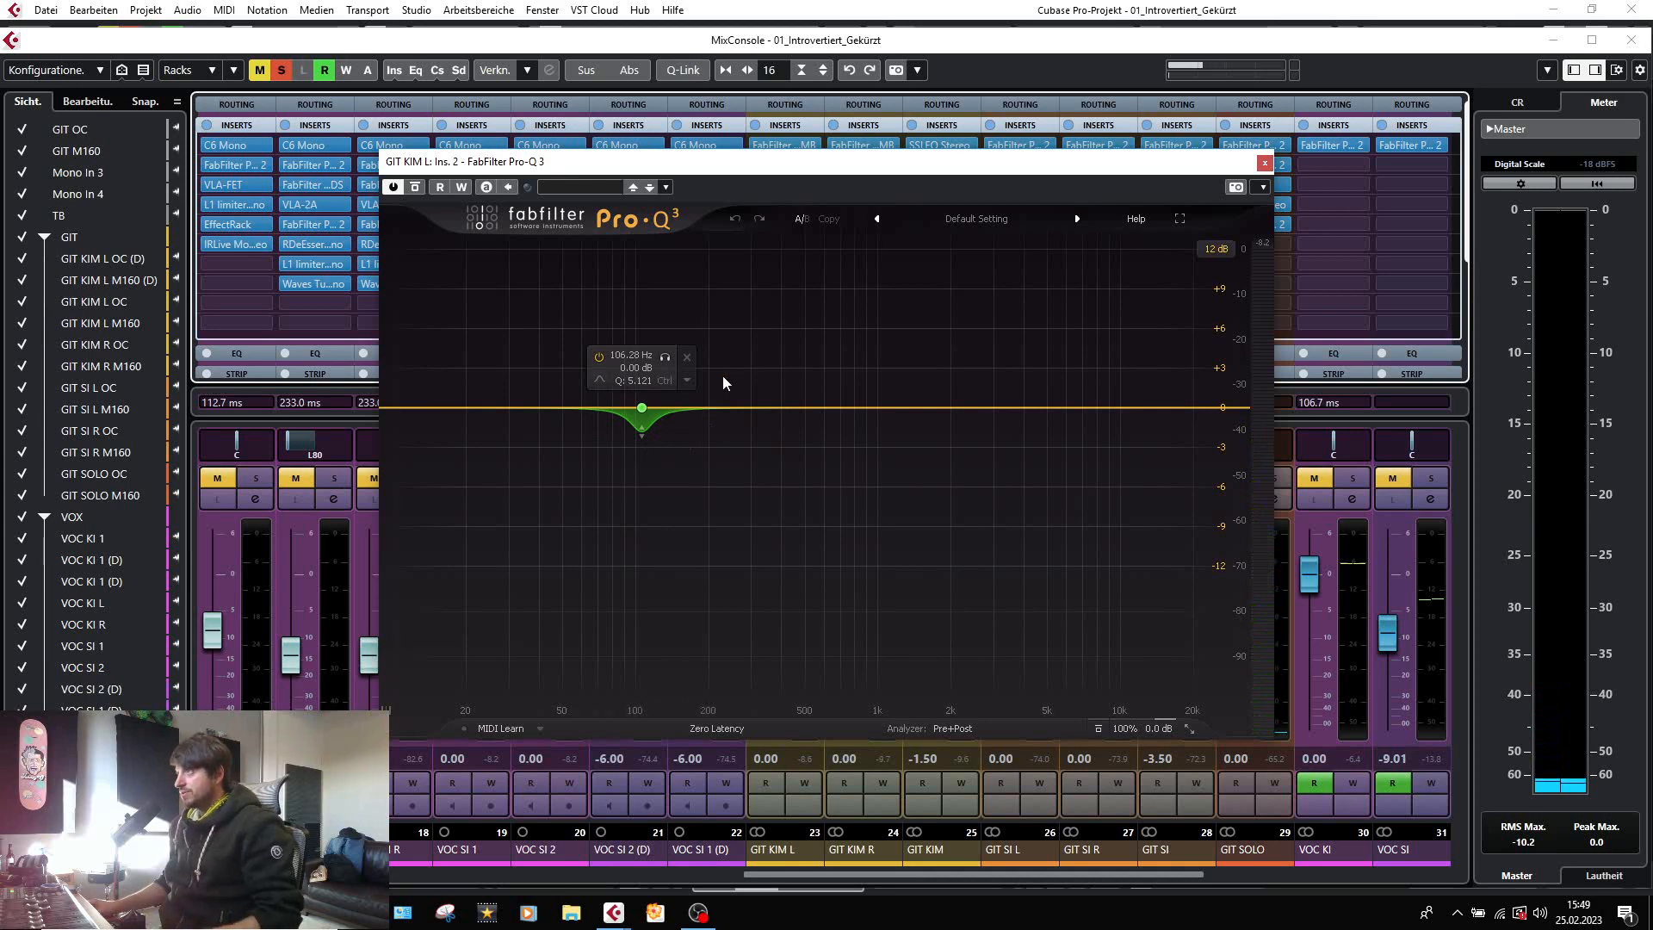
pyautogui.click(1263, 163)
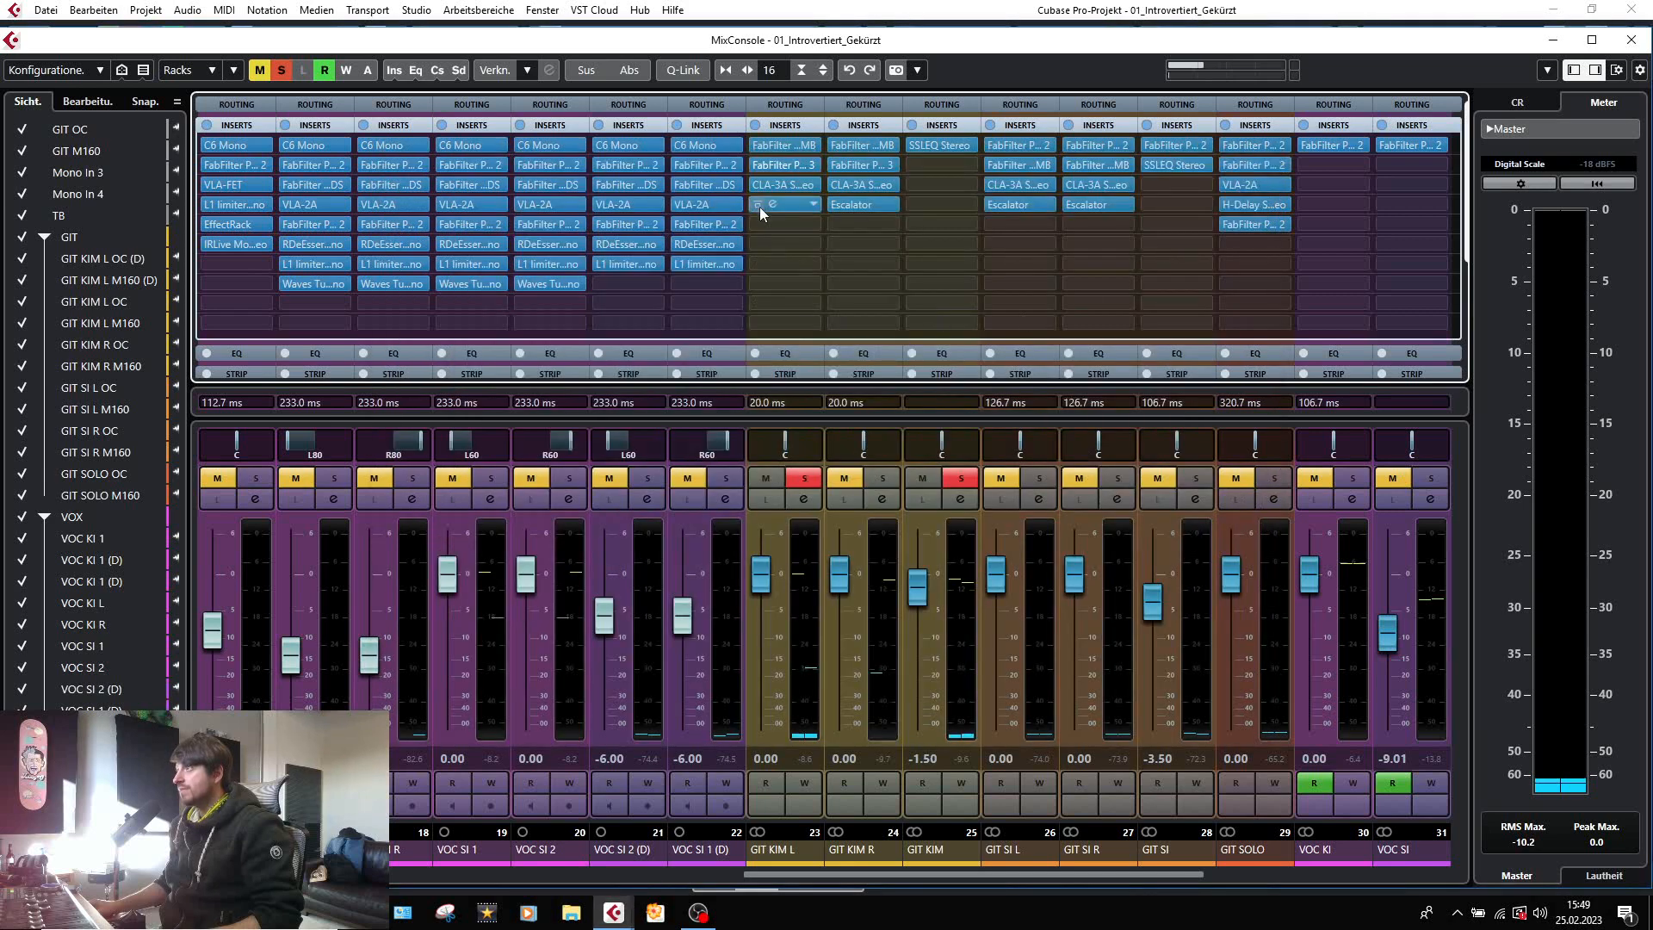
# Inspect the CLA-3A Stereo compressor and the Escalator settings on the GIT KIM L group.
pyautogui.click(773, 186)
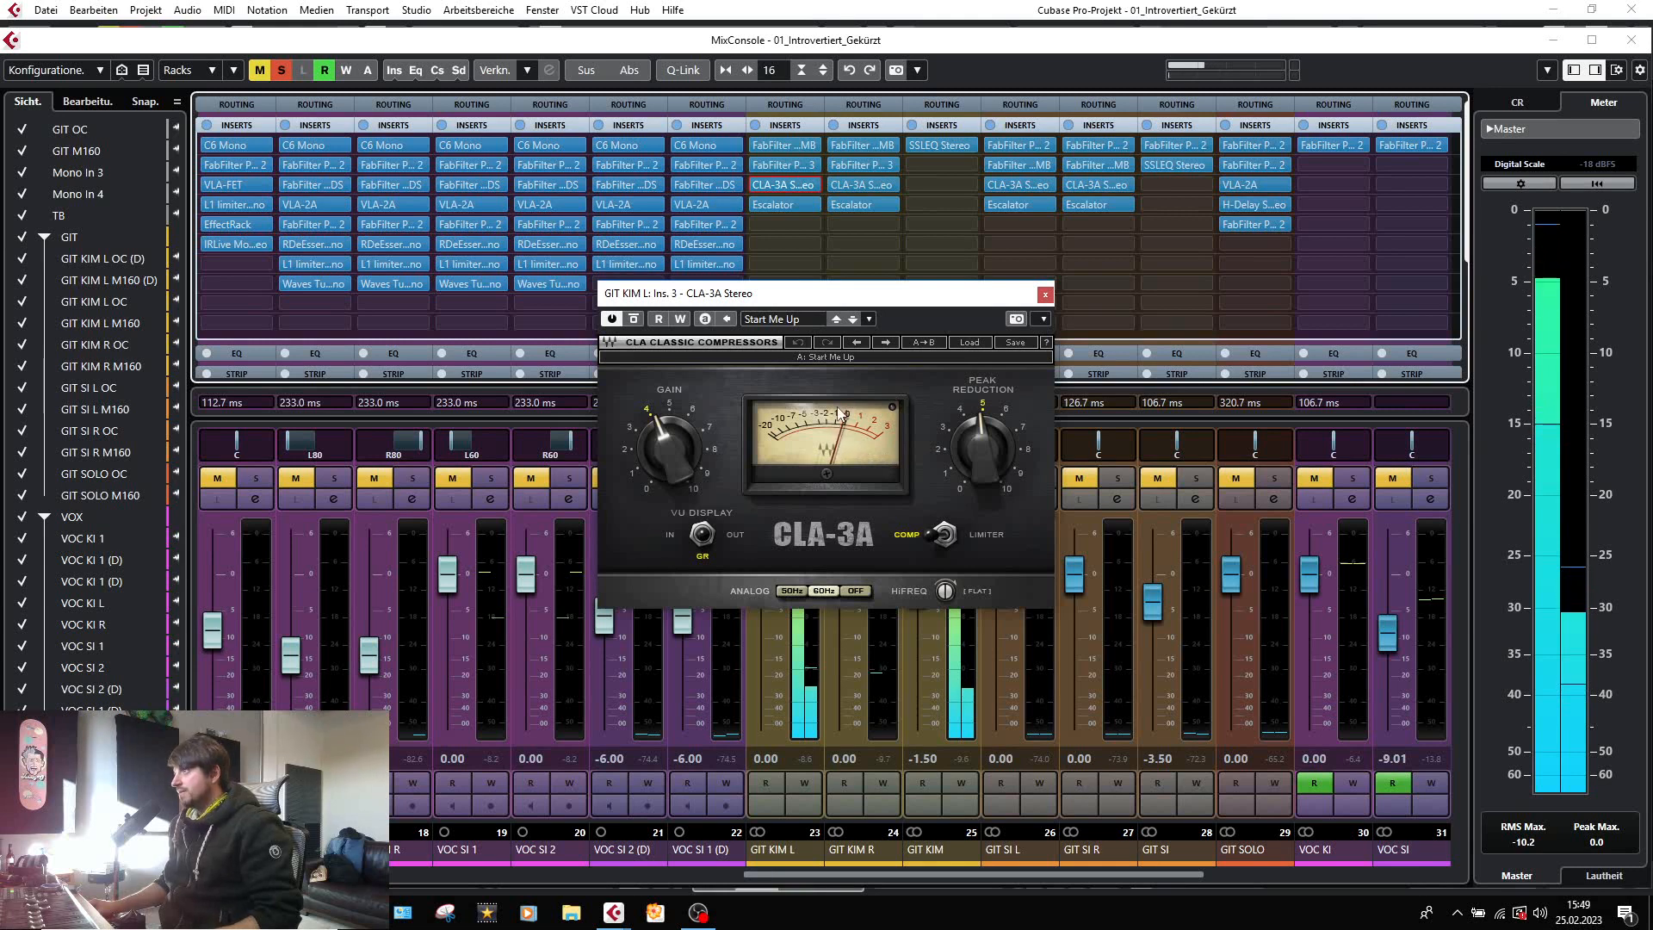
pyautogui.click(1043, 295)
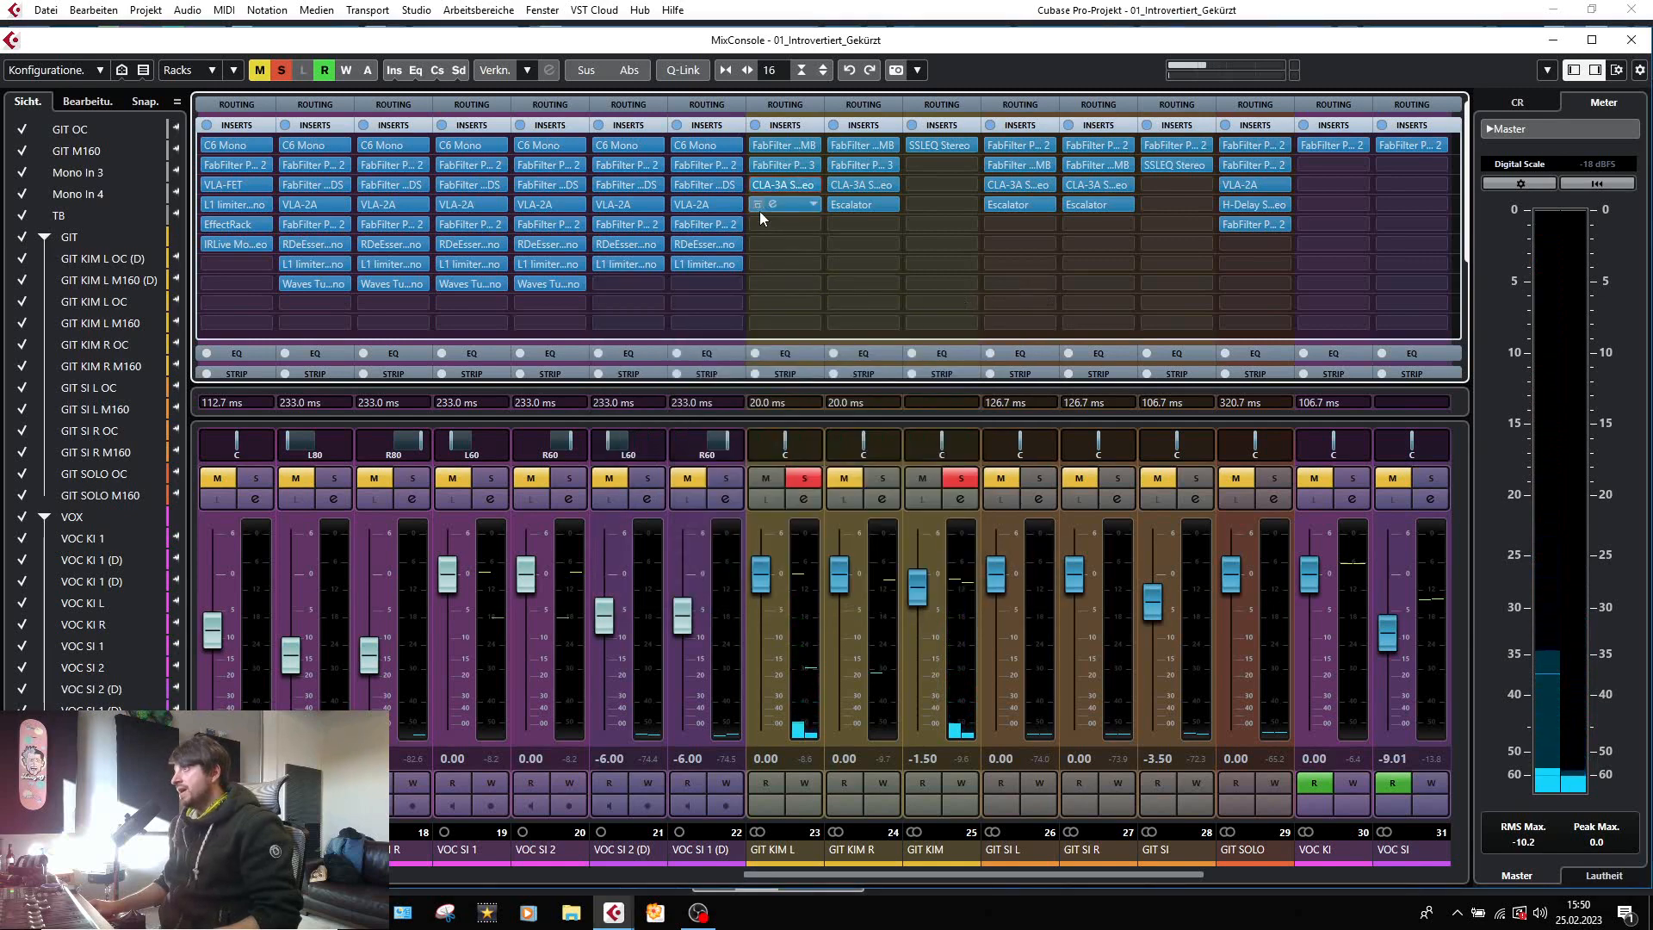
pyautogui.click(764, 208)
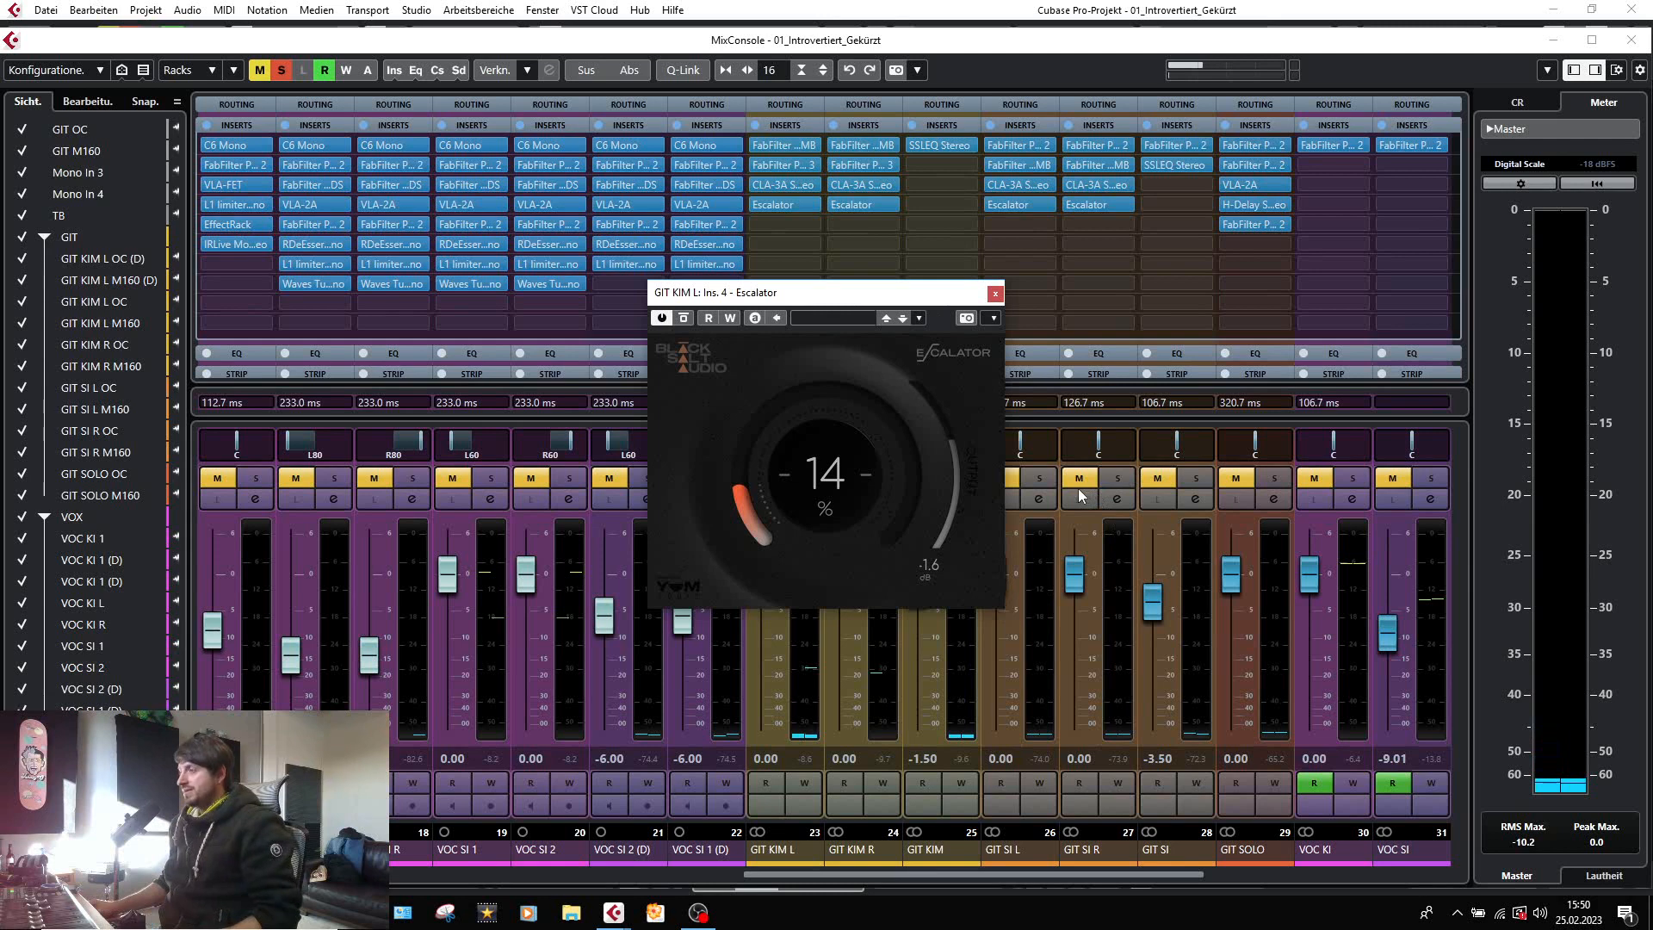
pyautogui.click(994, 293)
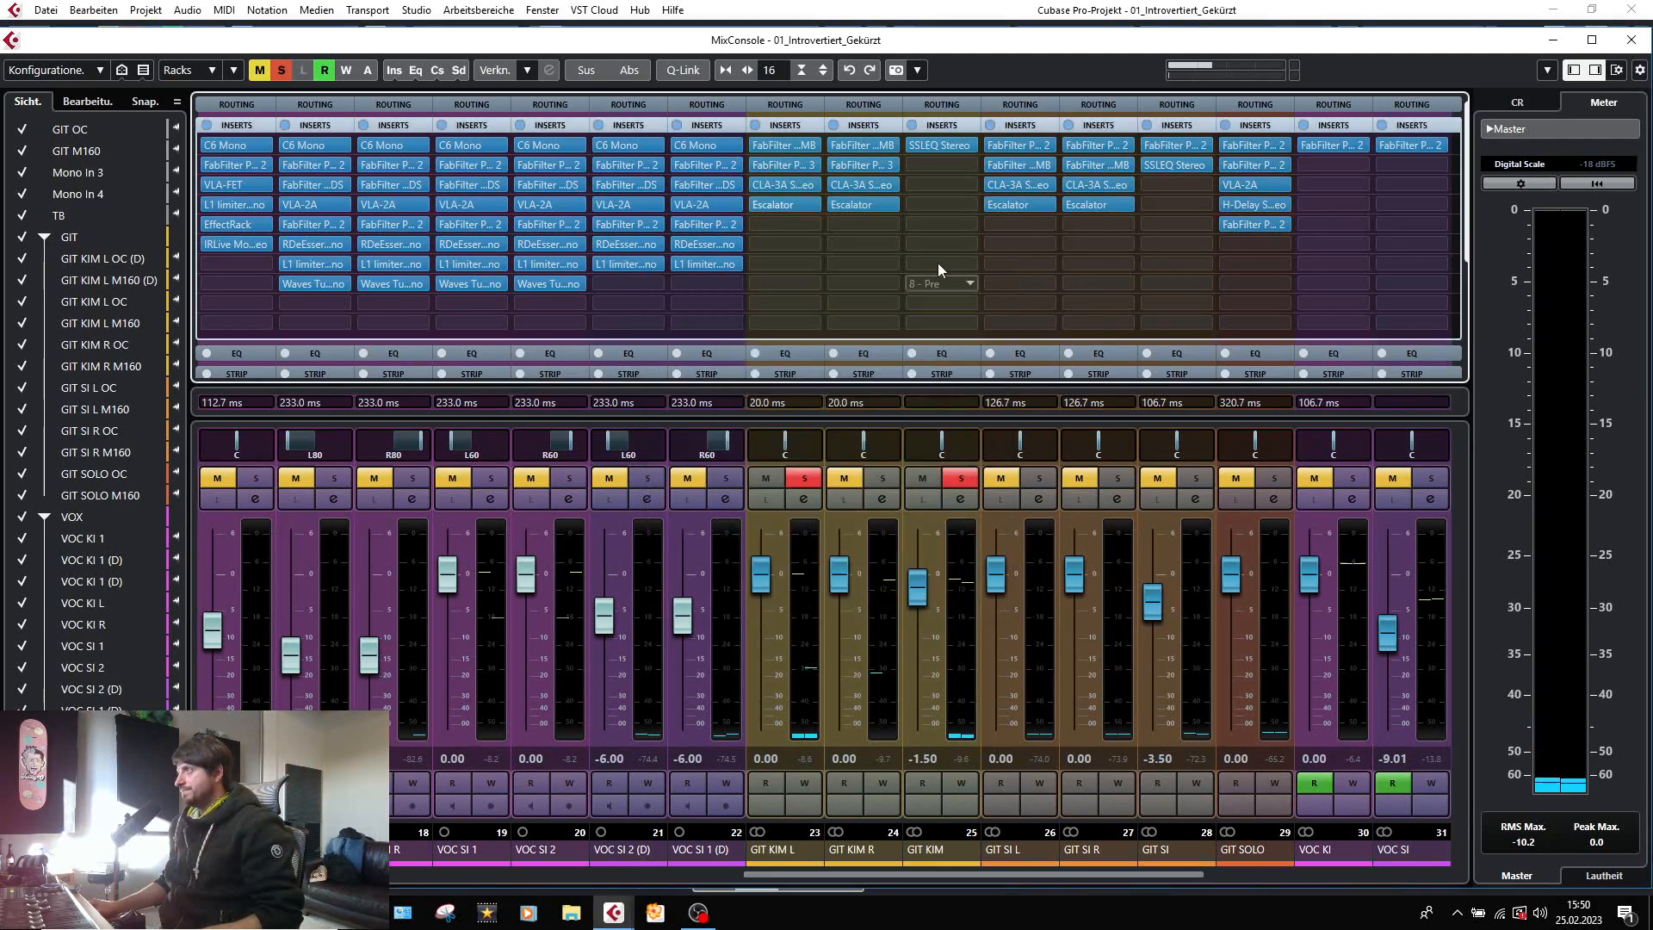
# Play the GIT KIM L group and compare it with its whole insert chain bypassed and active.
pyautogui.click(756, 124)
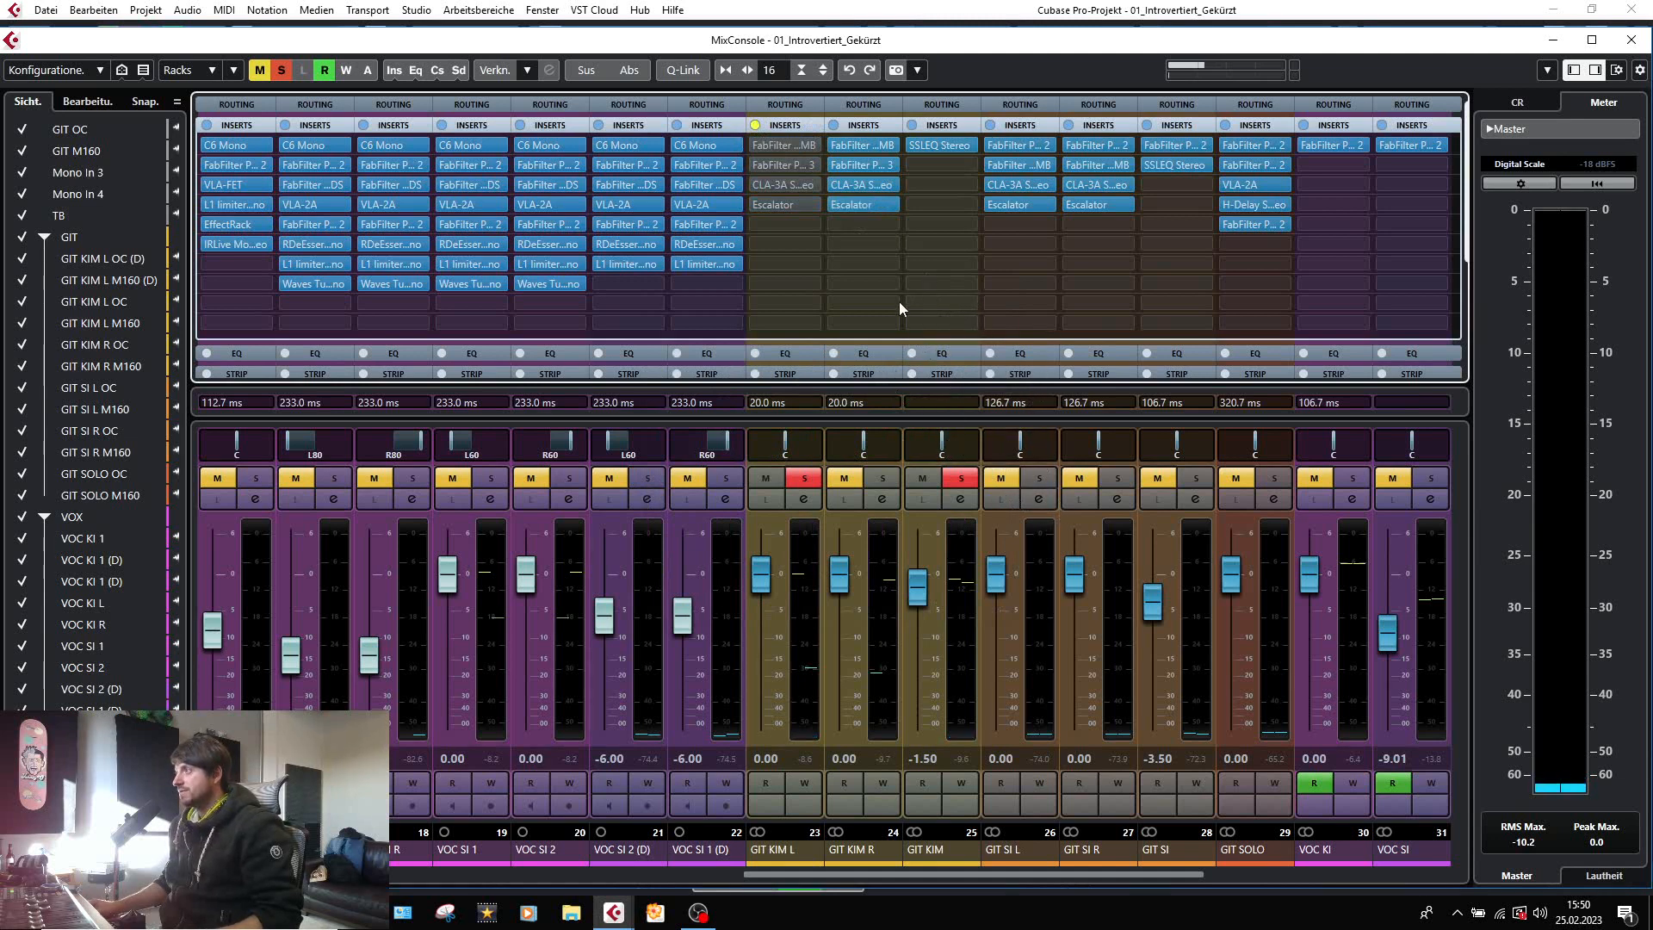
pyautogui.press('space')
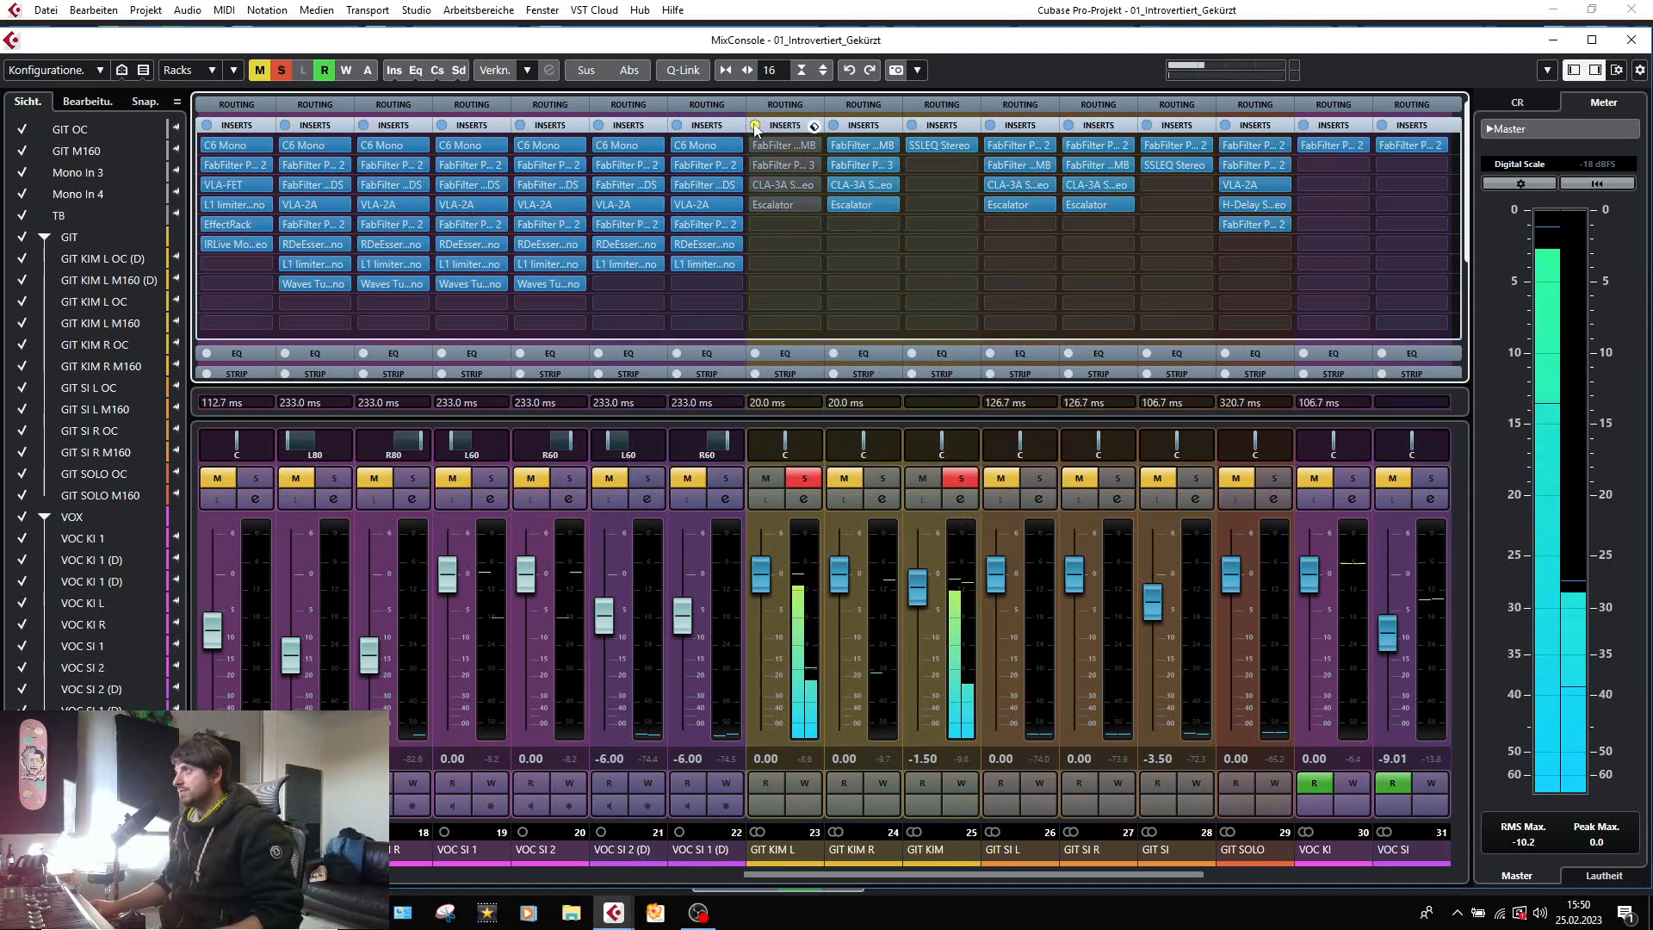
pyautogui.click(755, 125)
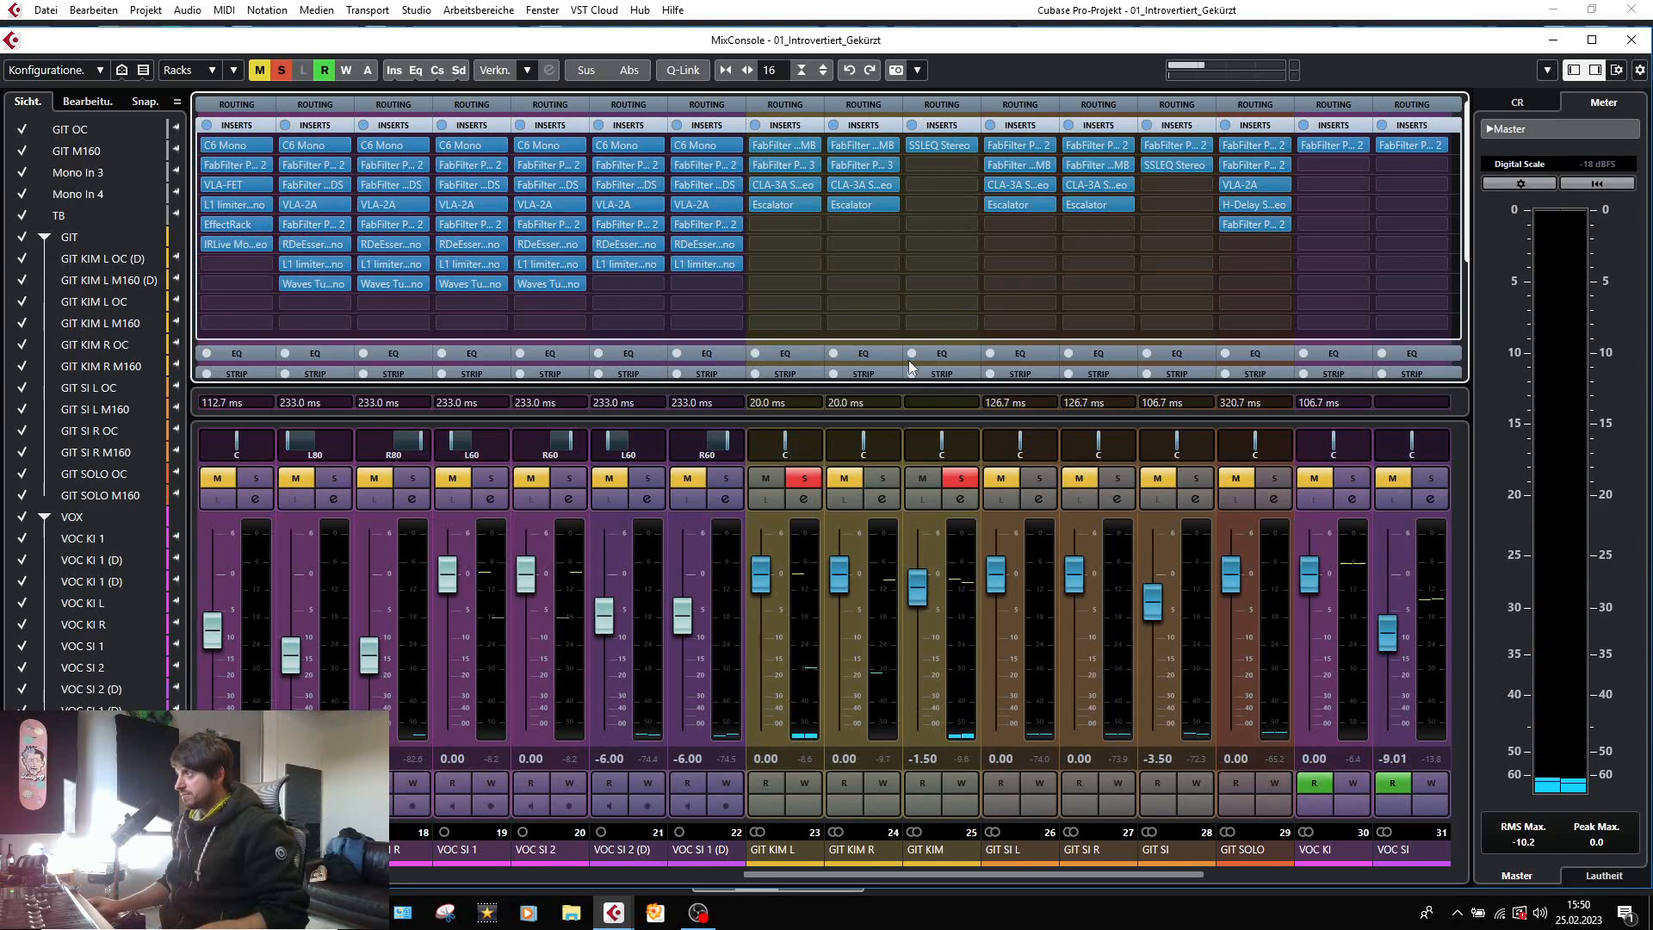
# Solo the GIT KIM R group as well and open the SSLEQ Stereo on the GIT KIM group to check its HF band.
pyautogui.click(888, 477)
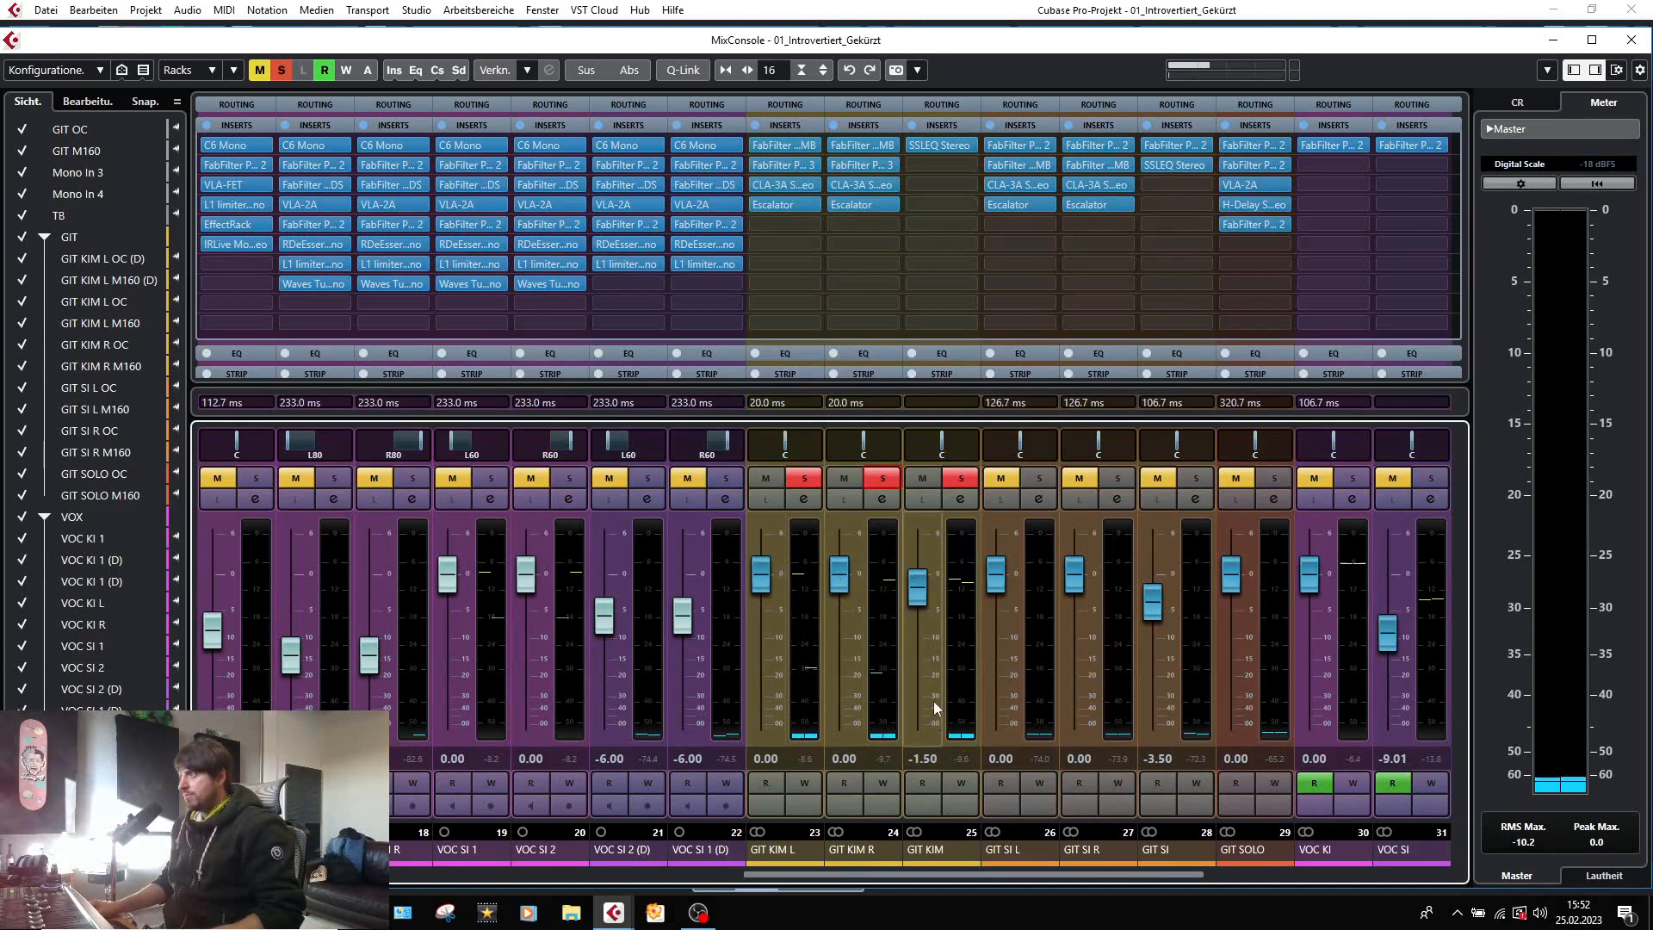
pyautogui.click(933, 144)
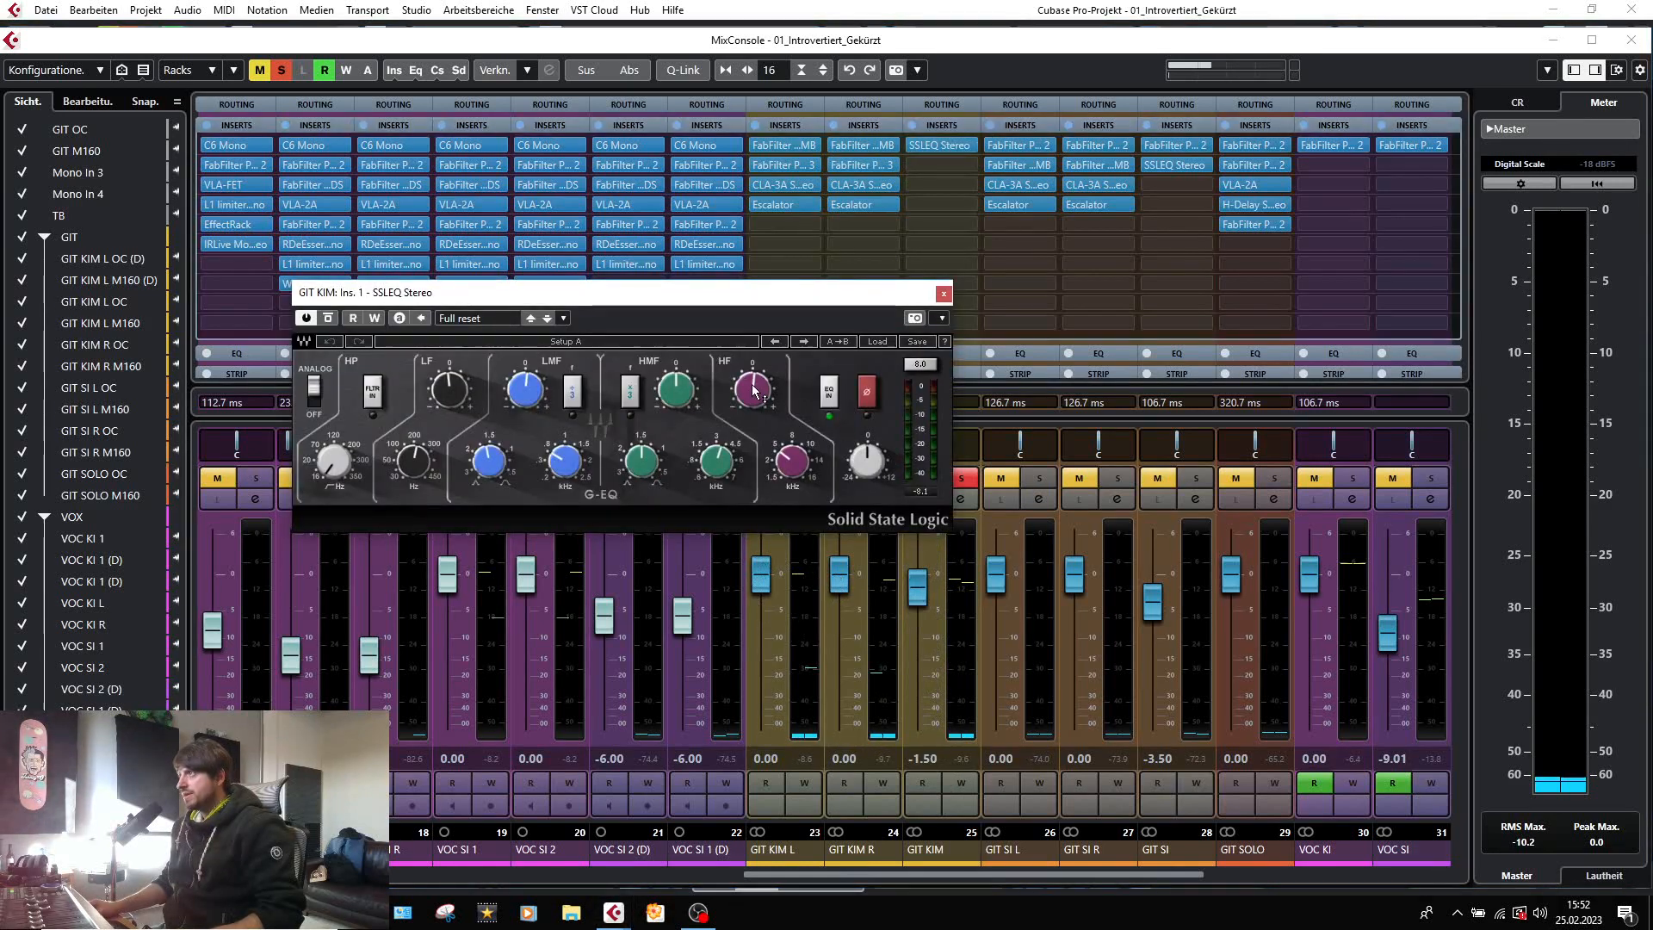
pyautogui.moveTo(755, 392)
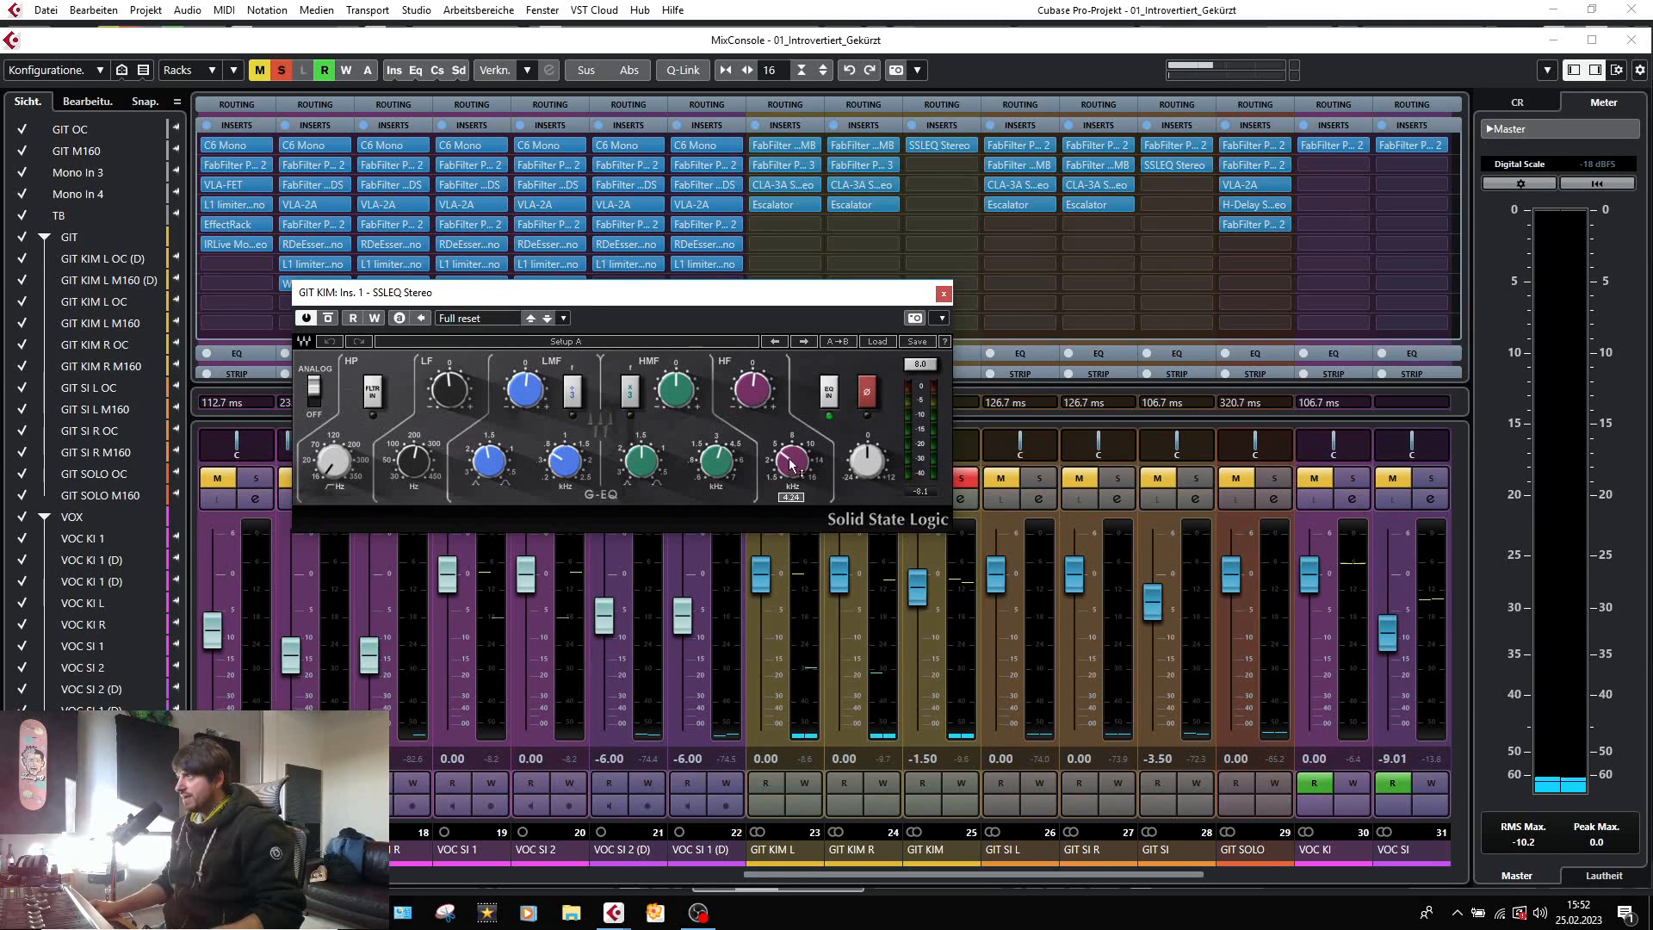
# Close the SSLEQ Stereo on the GIT KIM group and compare the playing guitars with its inserts bypassed and active.
pyautogui.moveTo(514, 402)
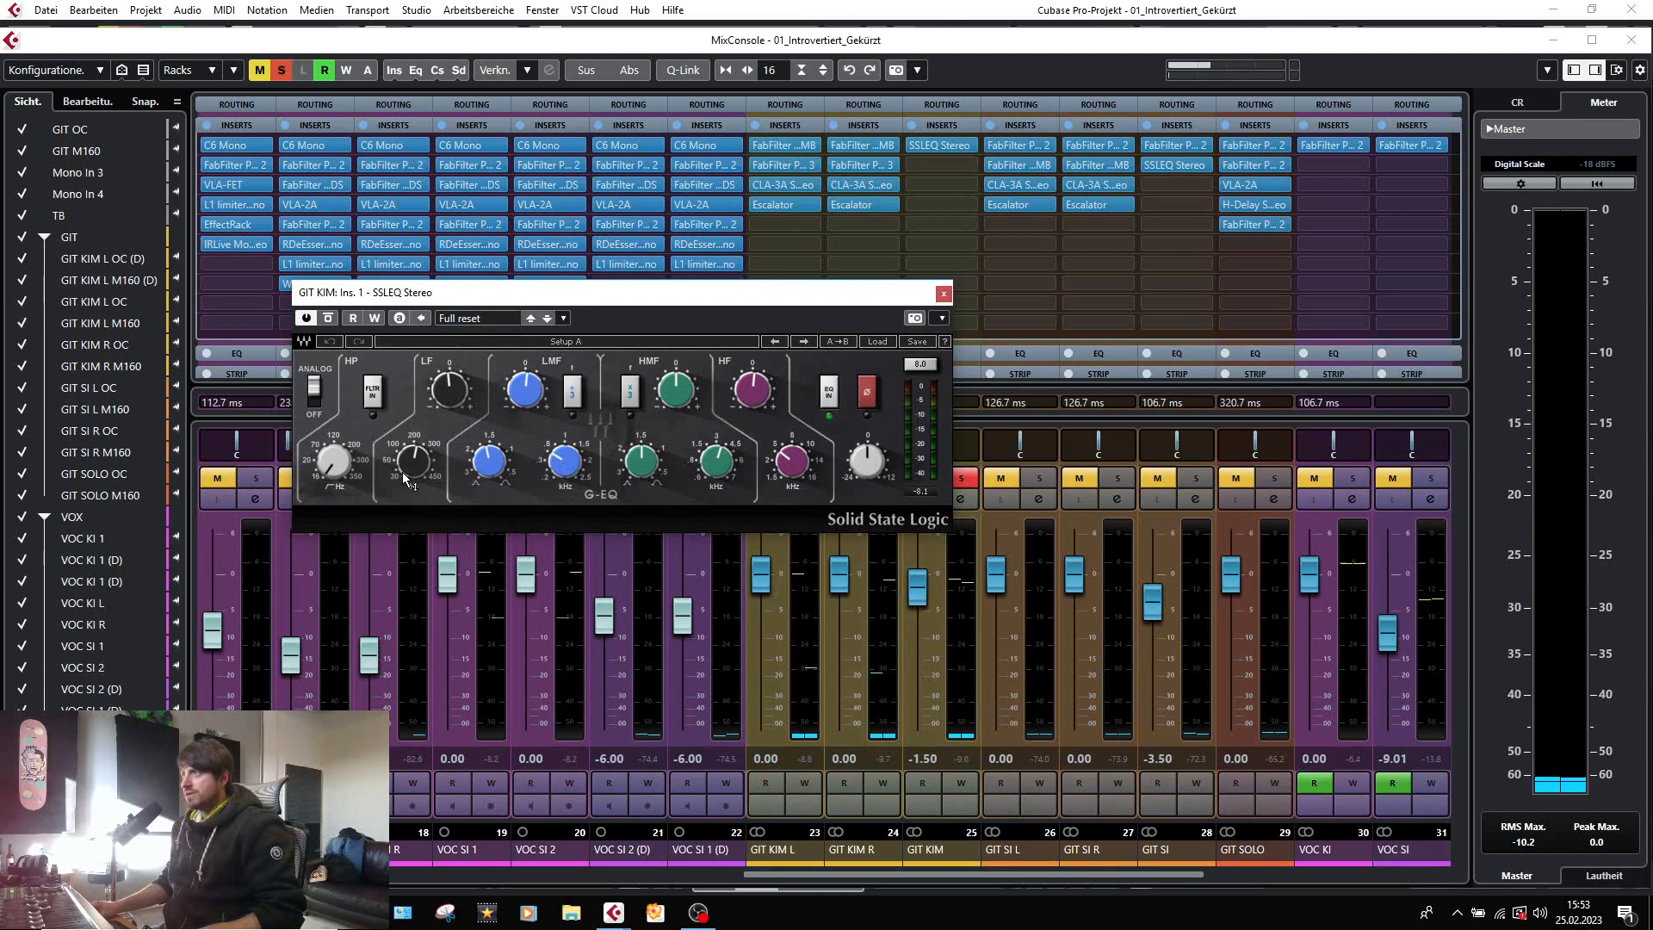
pyautogui.click(943, 293)
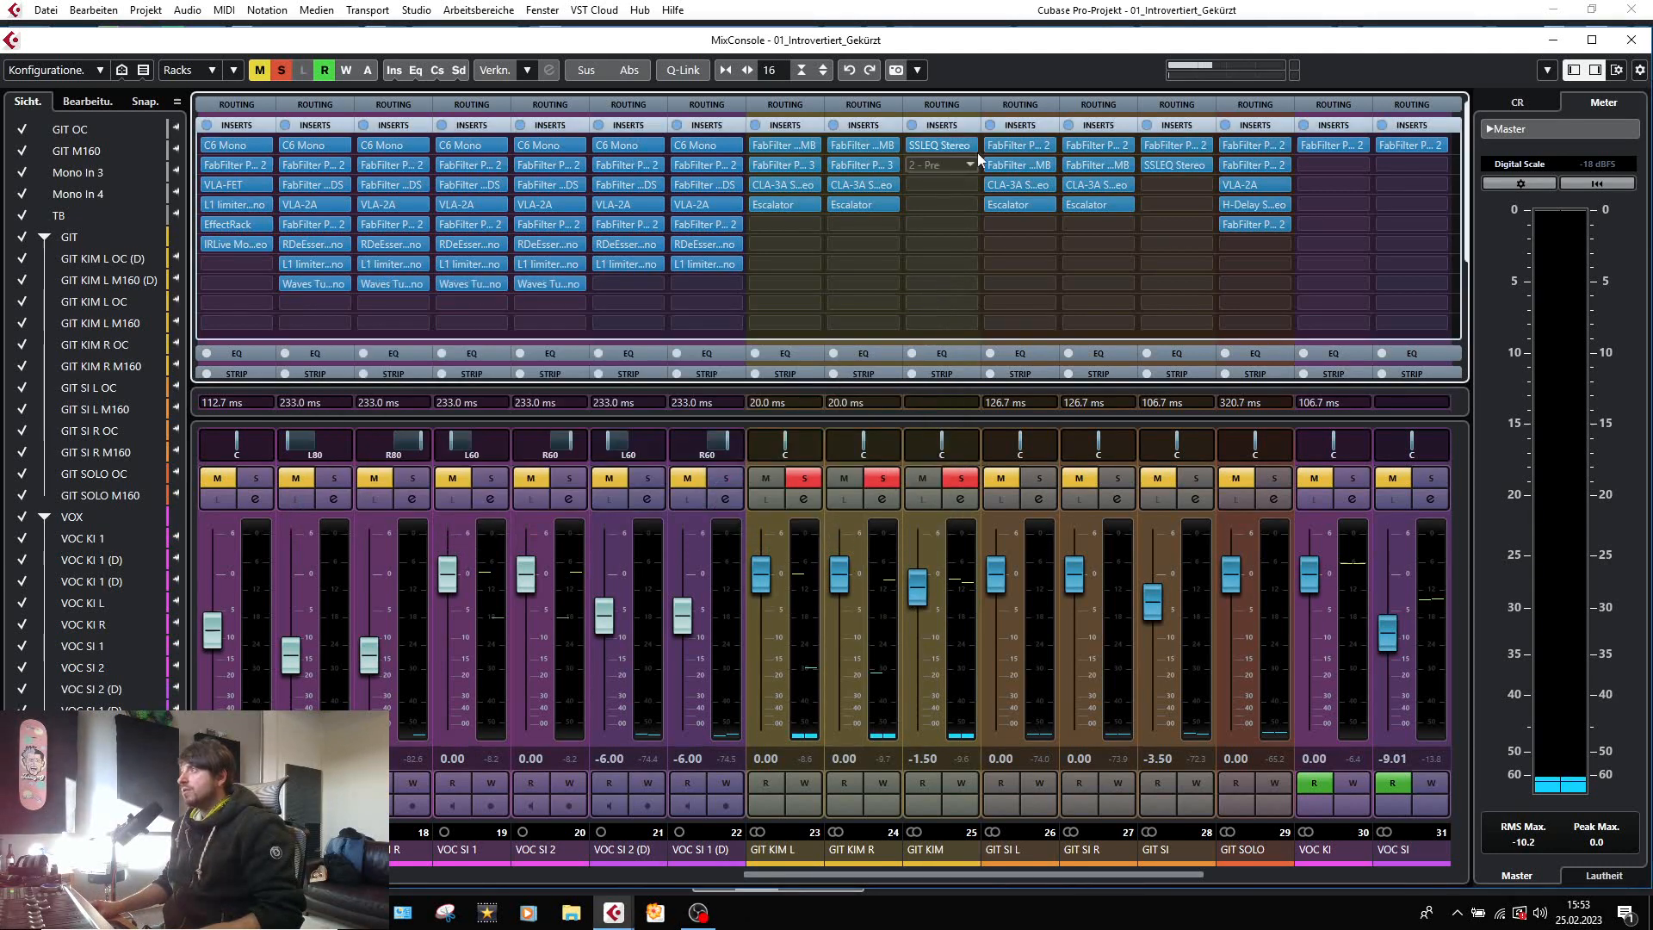
pyautogui.click(914, 147)
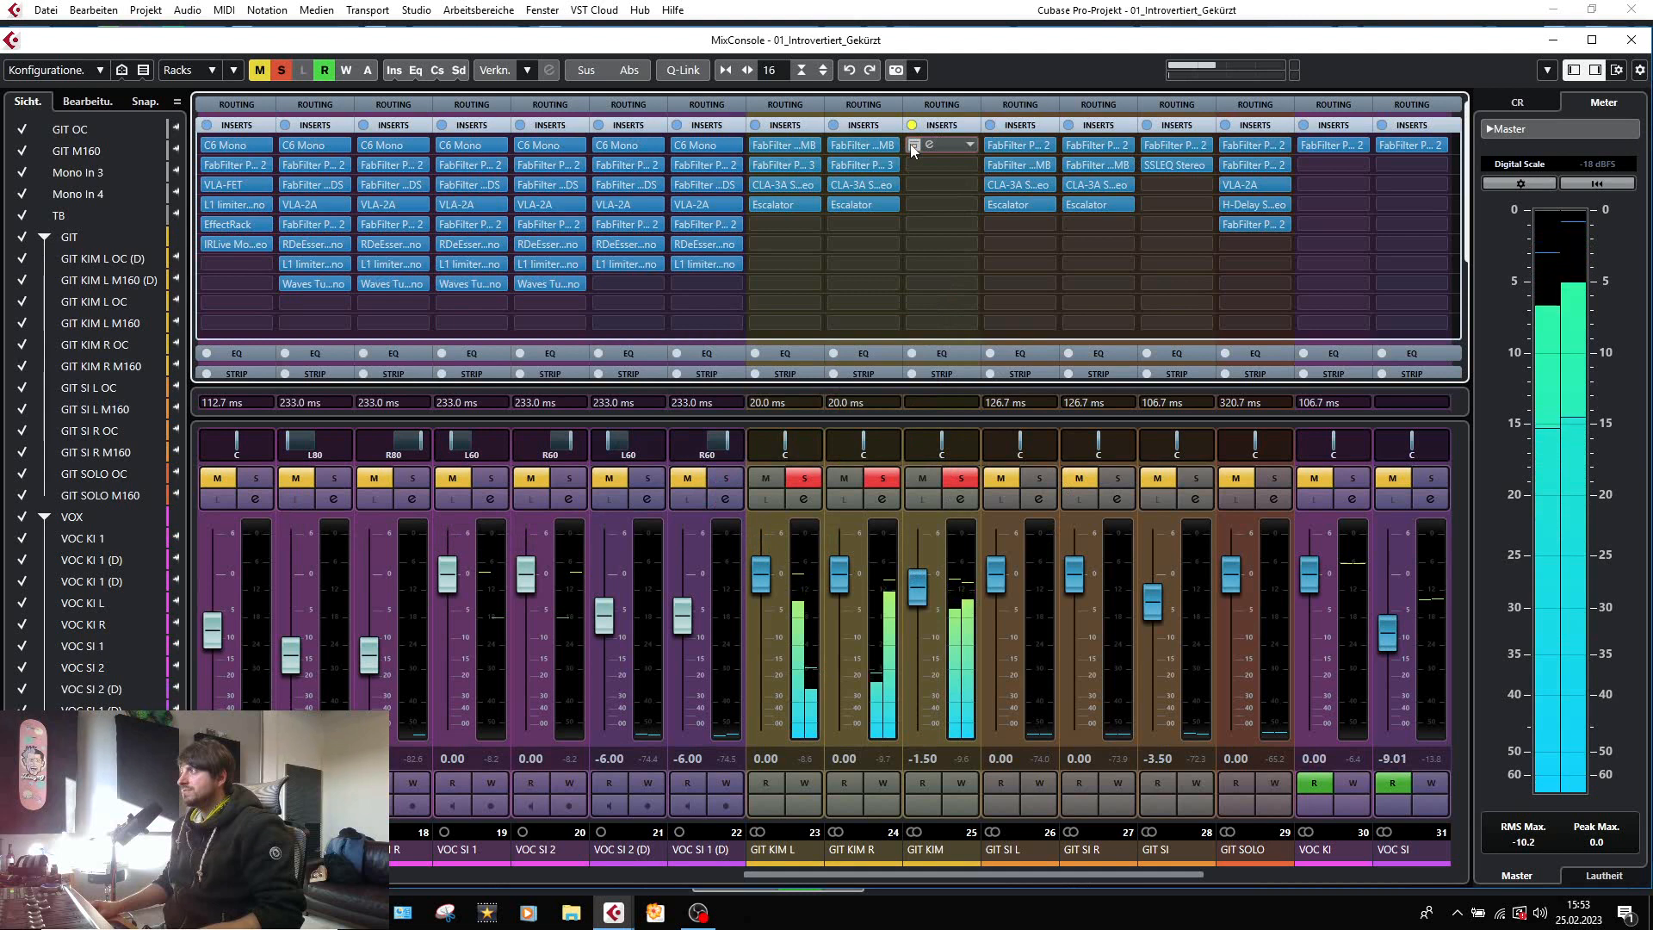
pyautogui.click(912, 145)
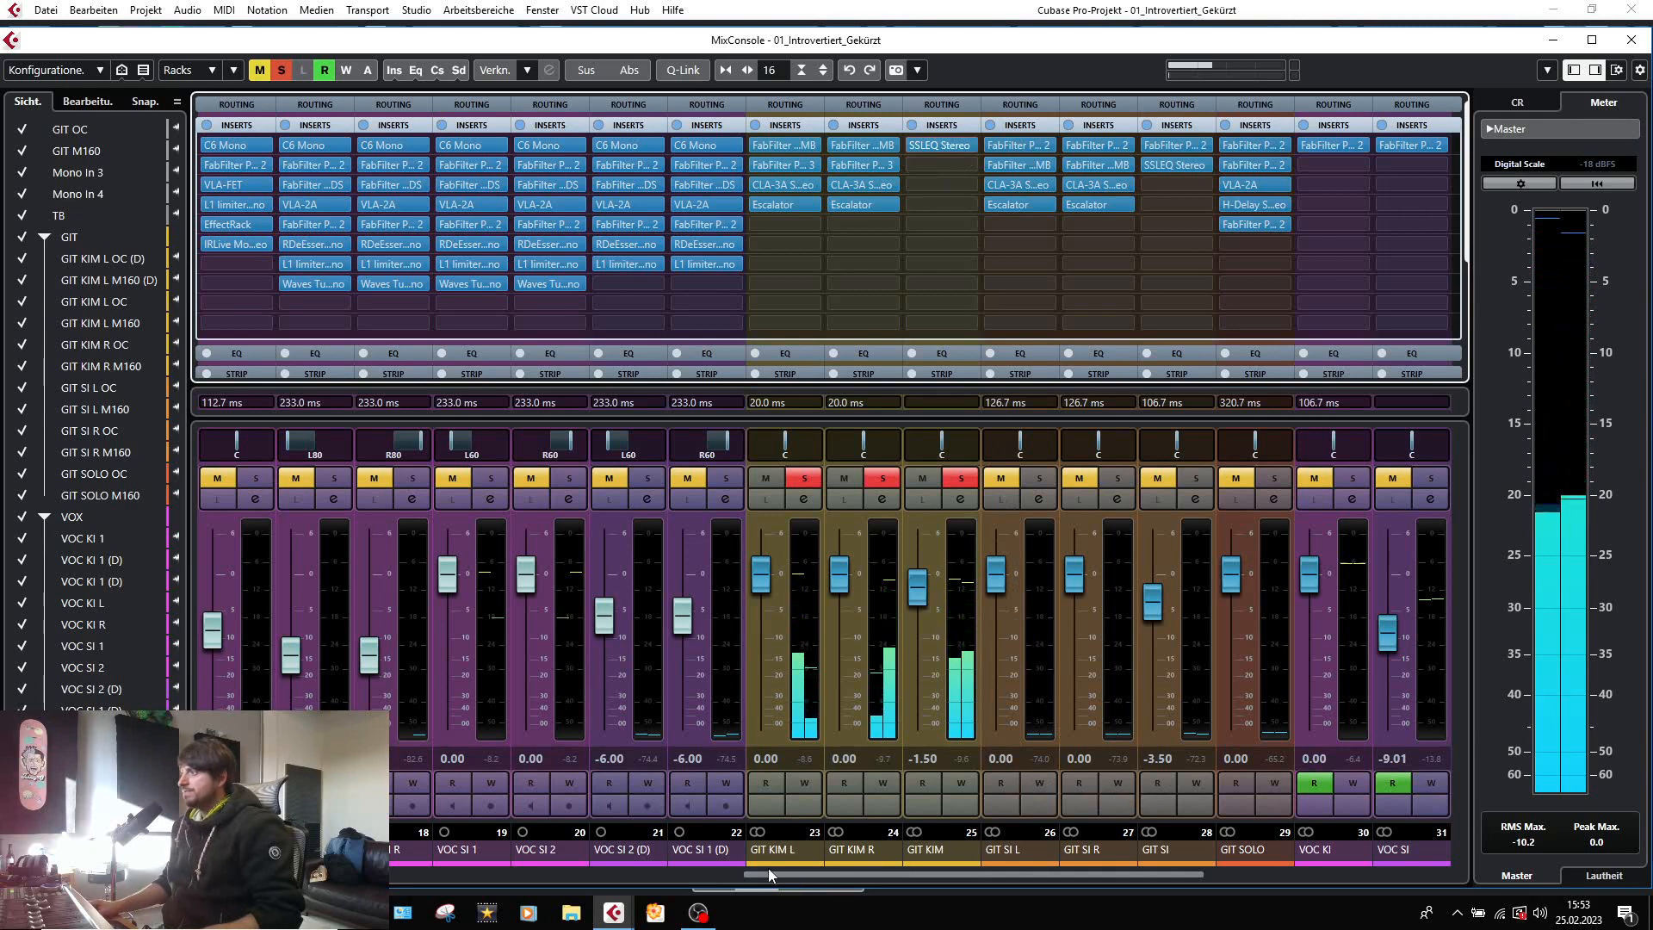
# Clear the GIT KIM solos and place the project cursor at the start of the GIT SI clips near bar 47.
pyautogui.hscroll(1, 765, 875)
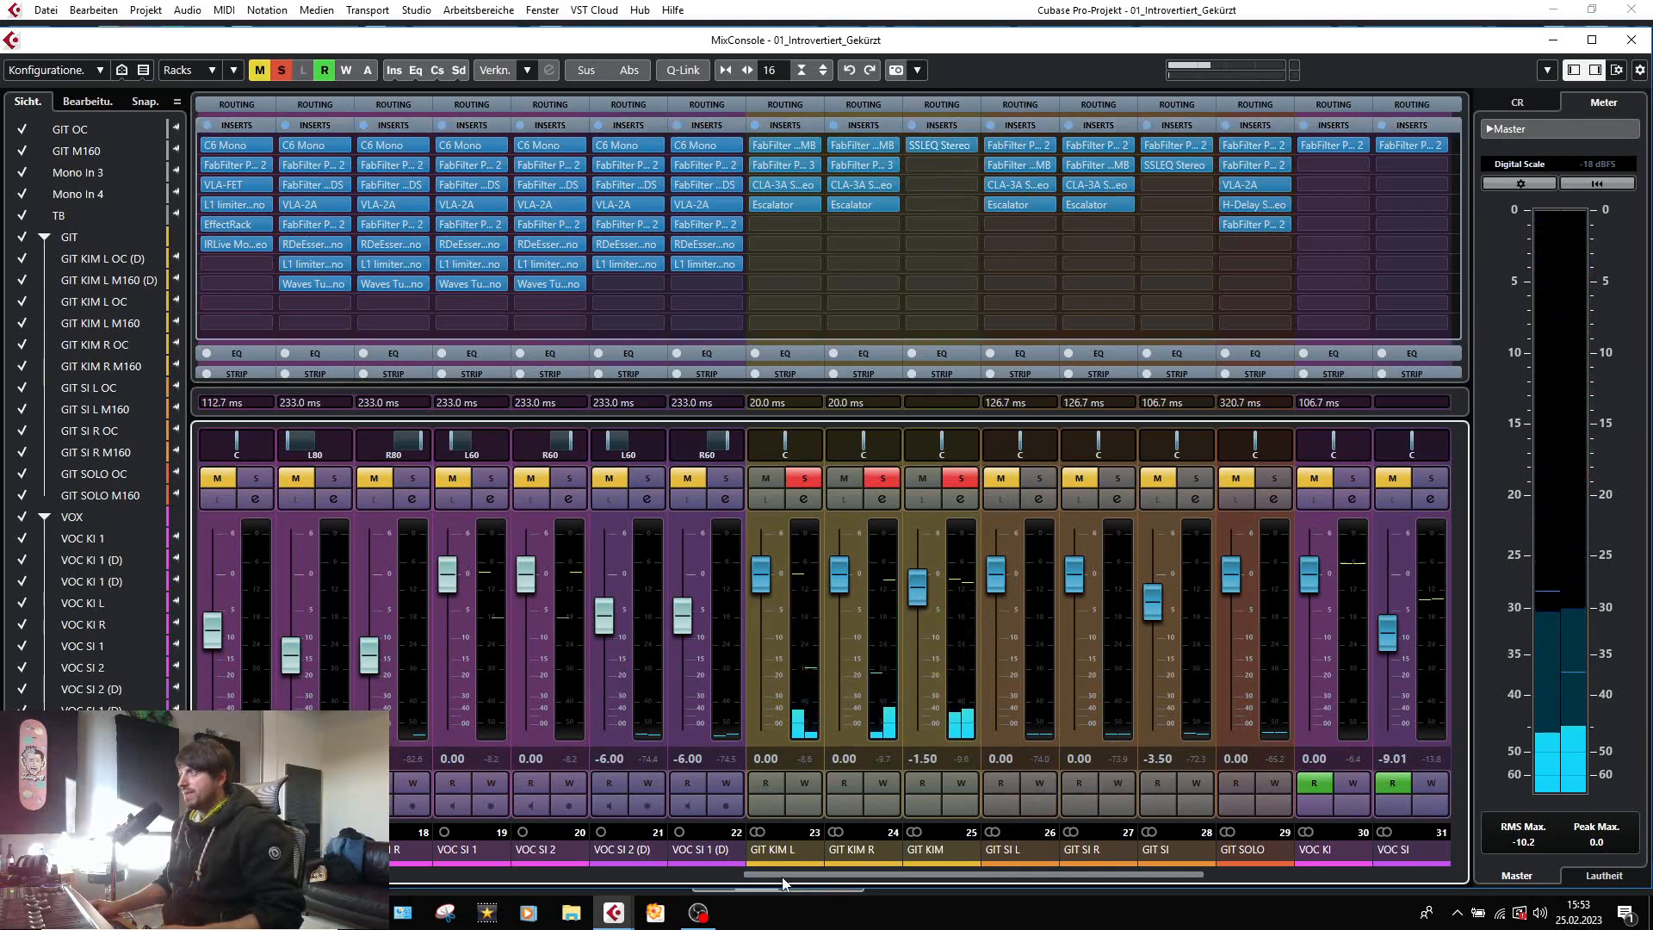
pyautogui.hscroll(-3, 704, 890)
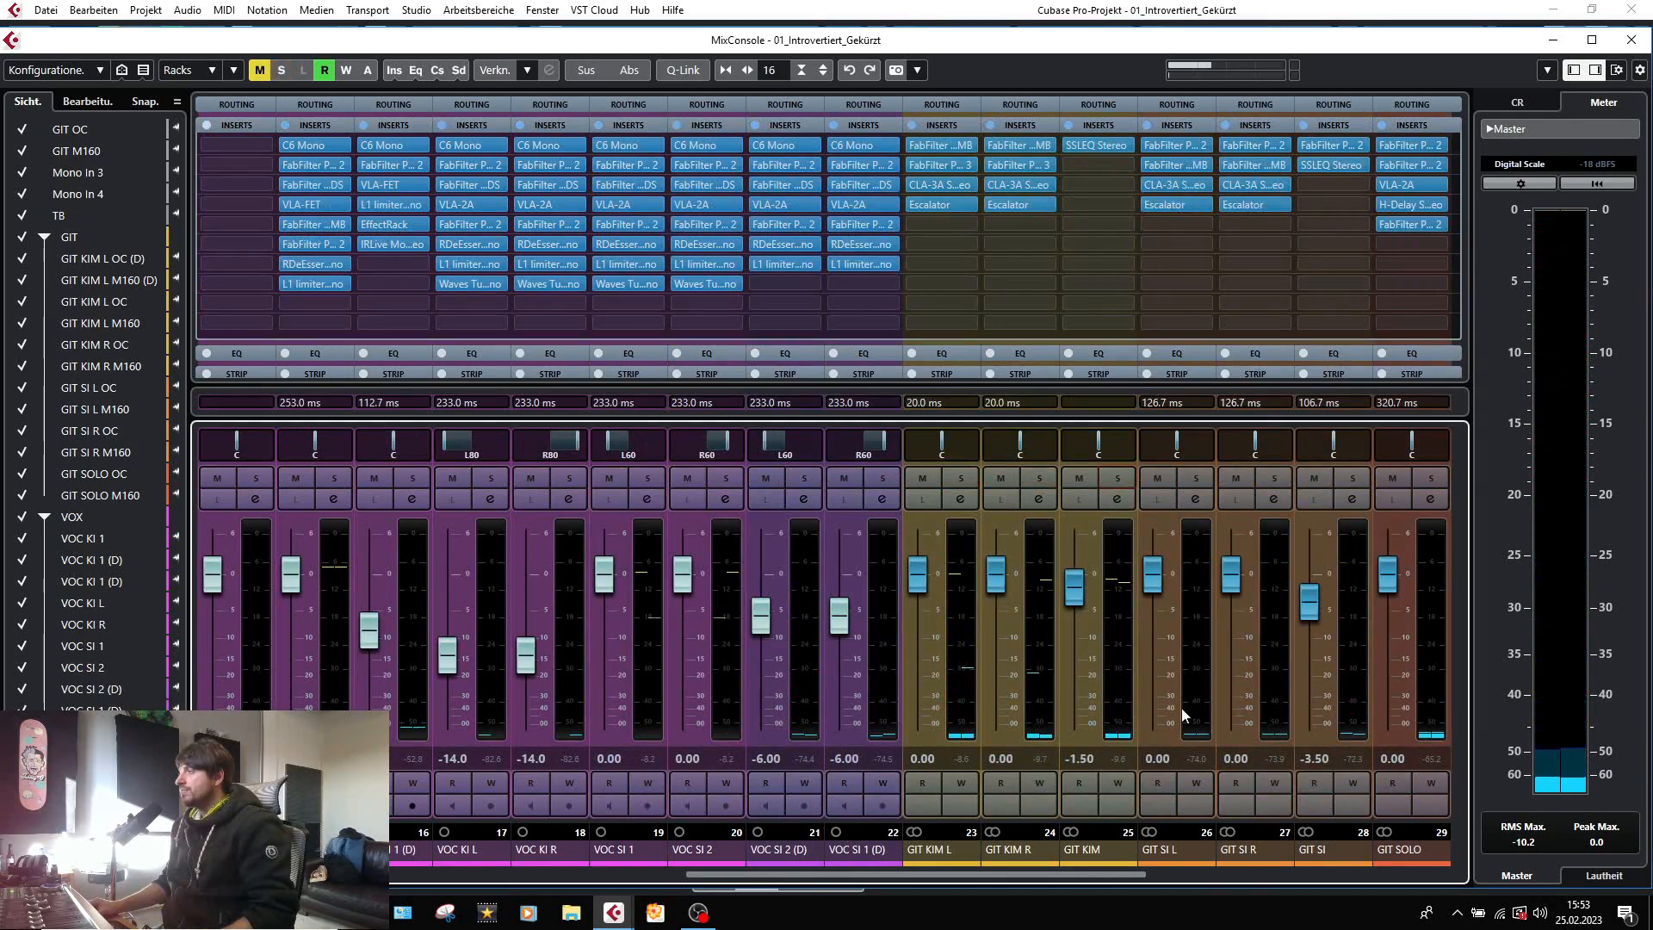
pyautogui.press('F3')
pyautogui.scroll(4, 636, 482)
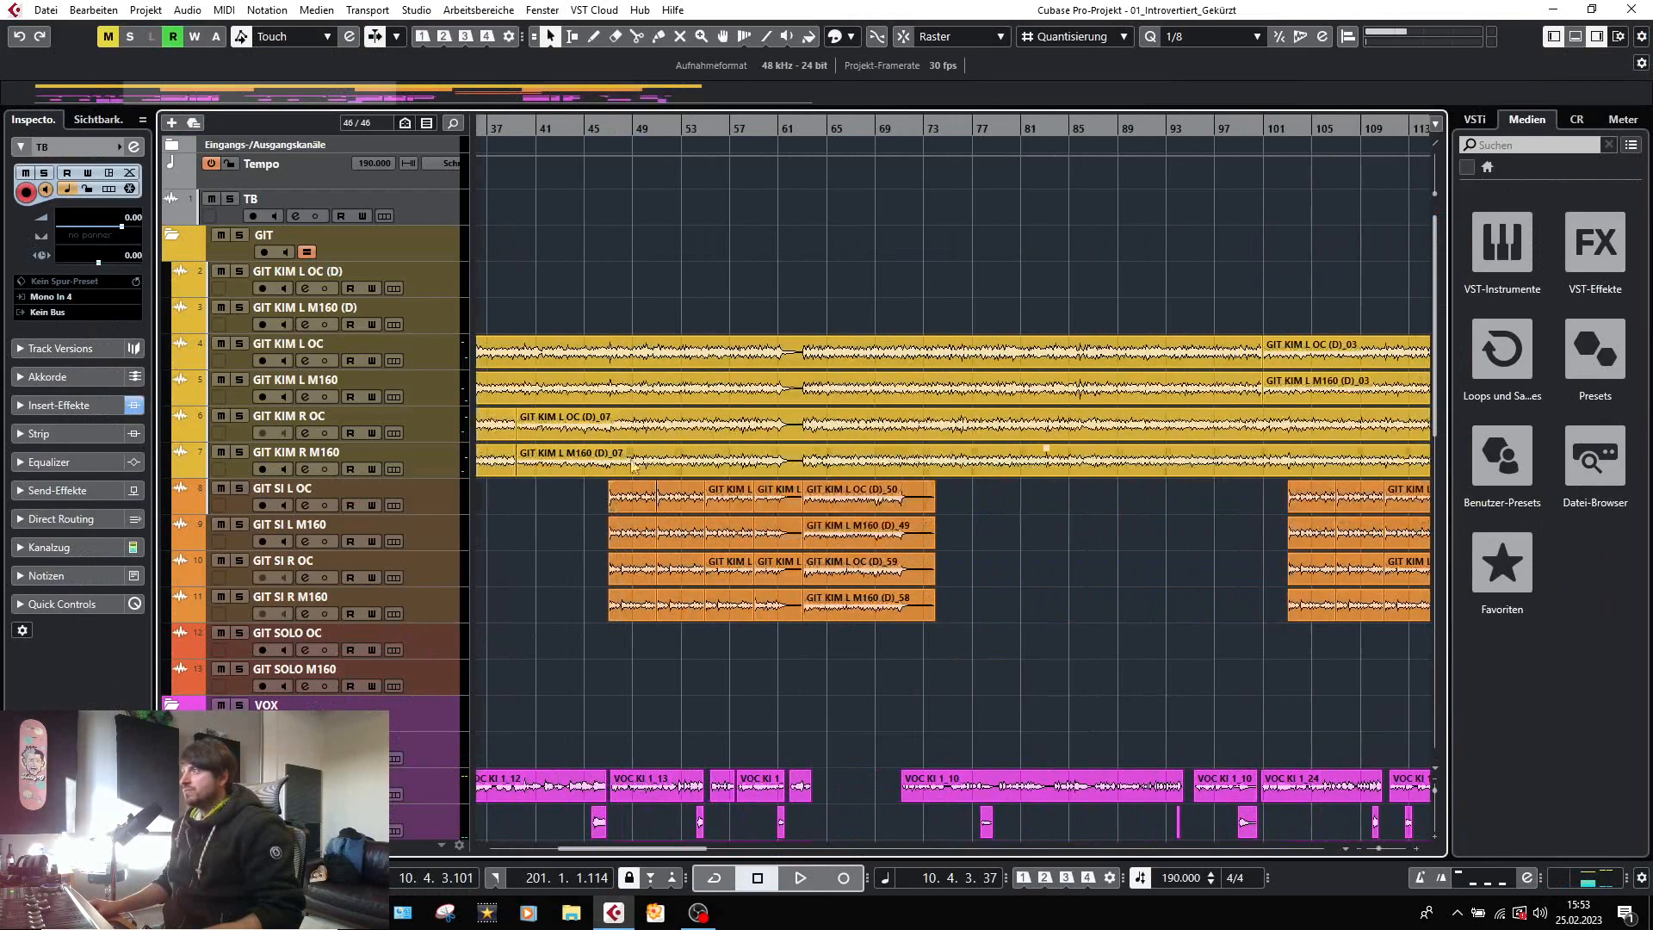
pyautogui.click(612, 129)
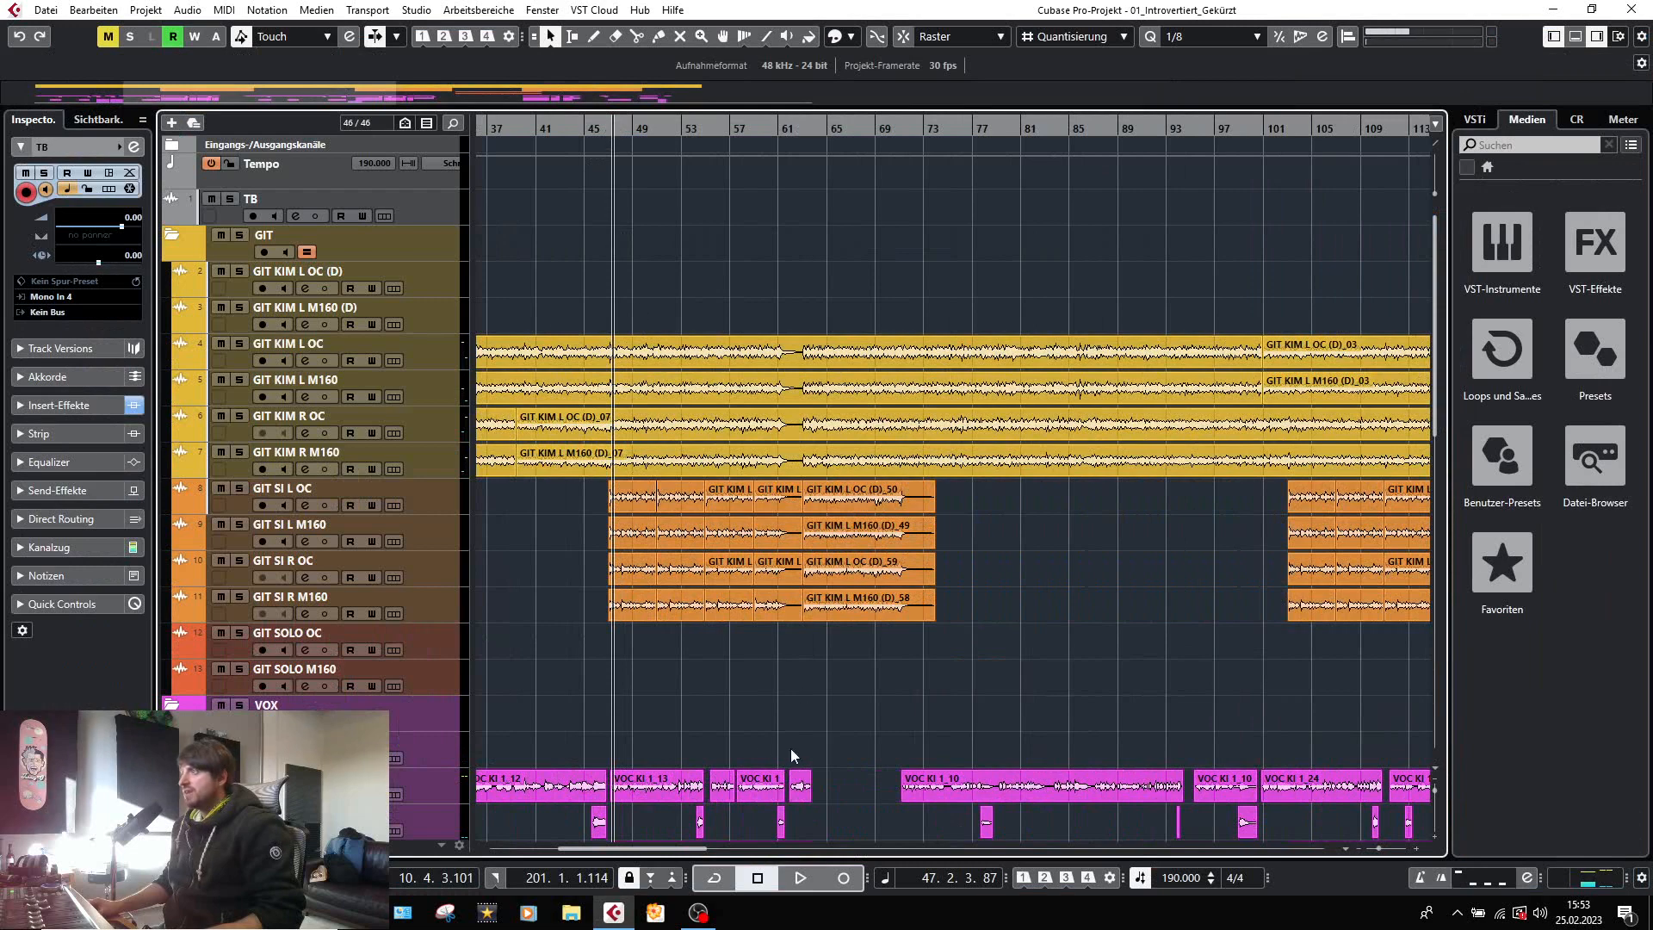
# Solo the GIT SI group and play its guitar tracks from bar 47, then stop playback.
pyautogui.scroll(-8, 369, 695)
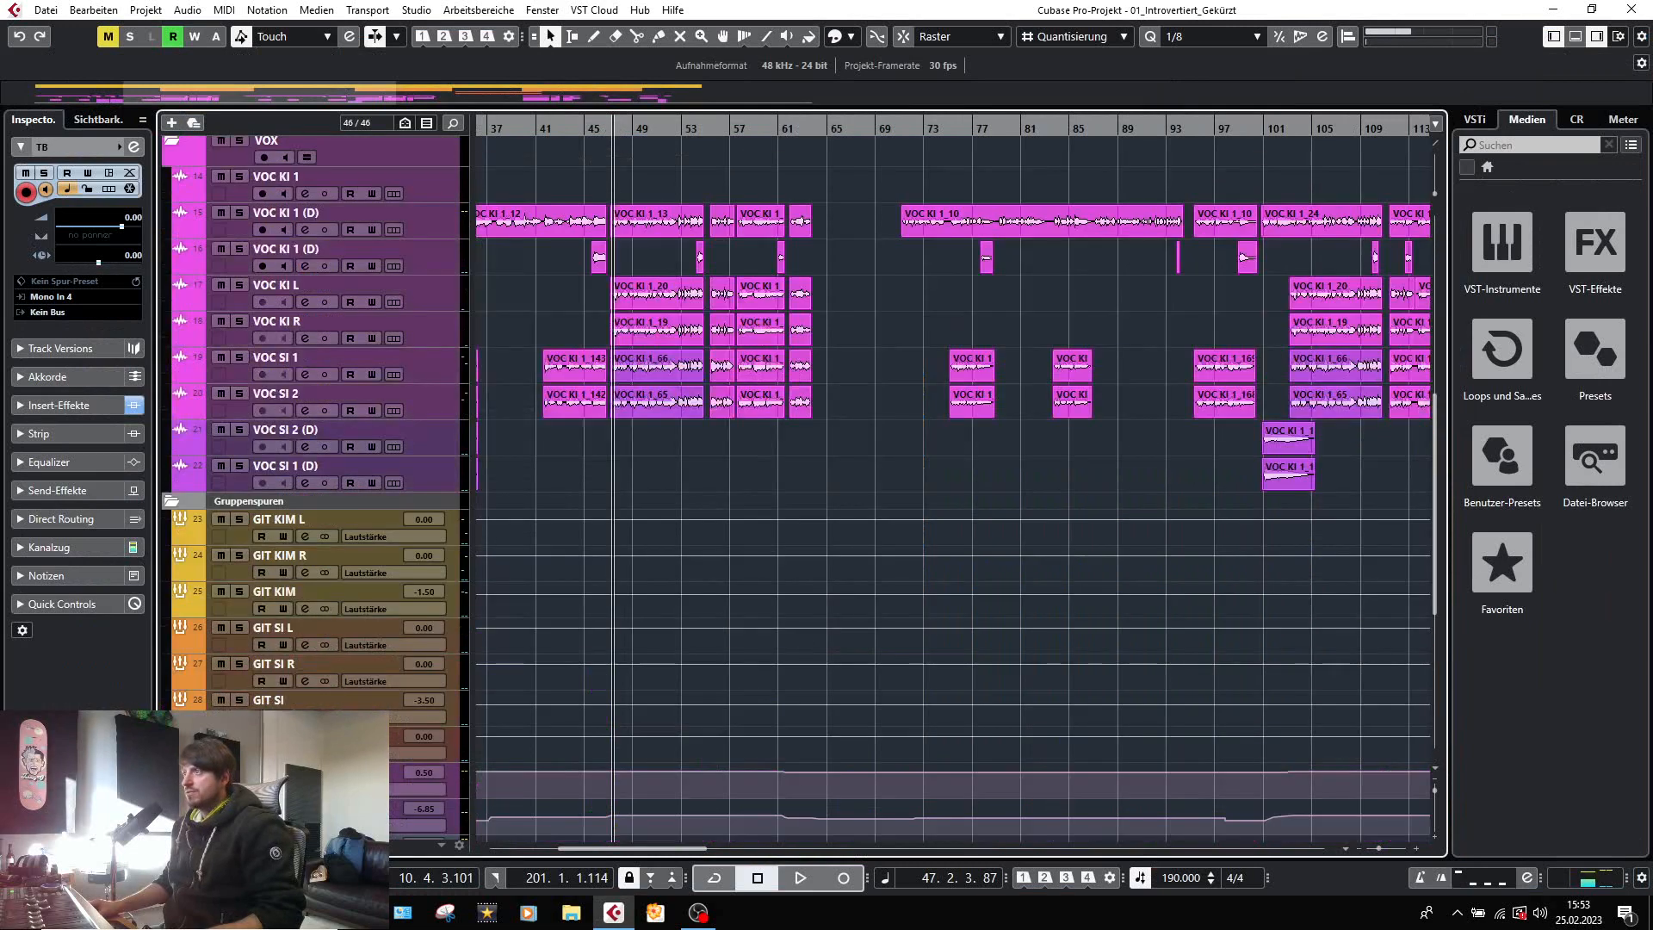
pyautogui.click(240, 700)
pyautogui.press('space')
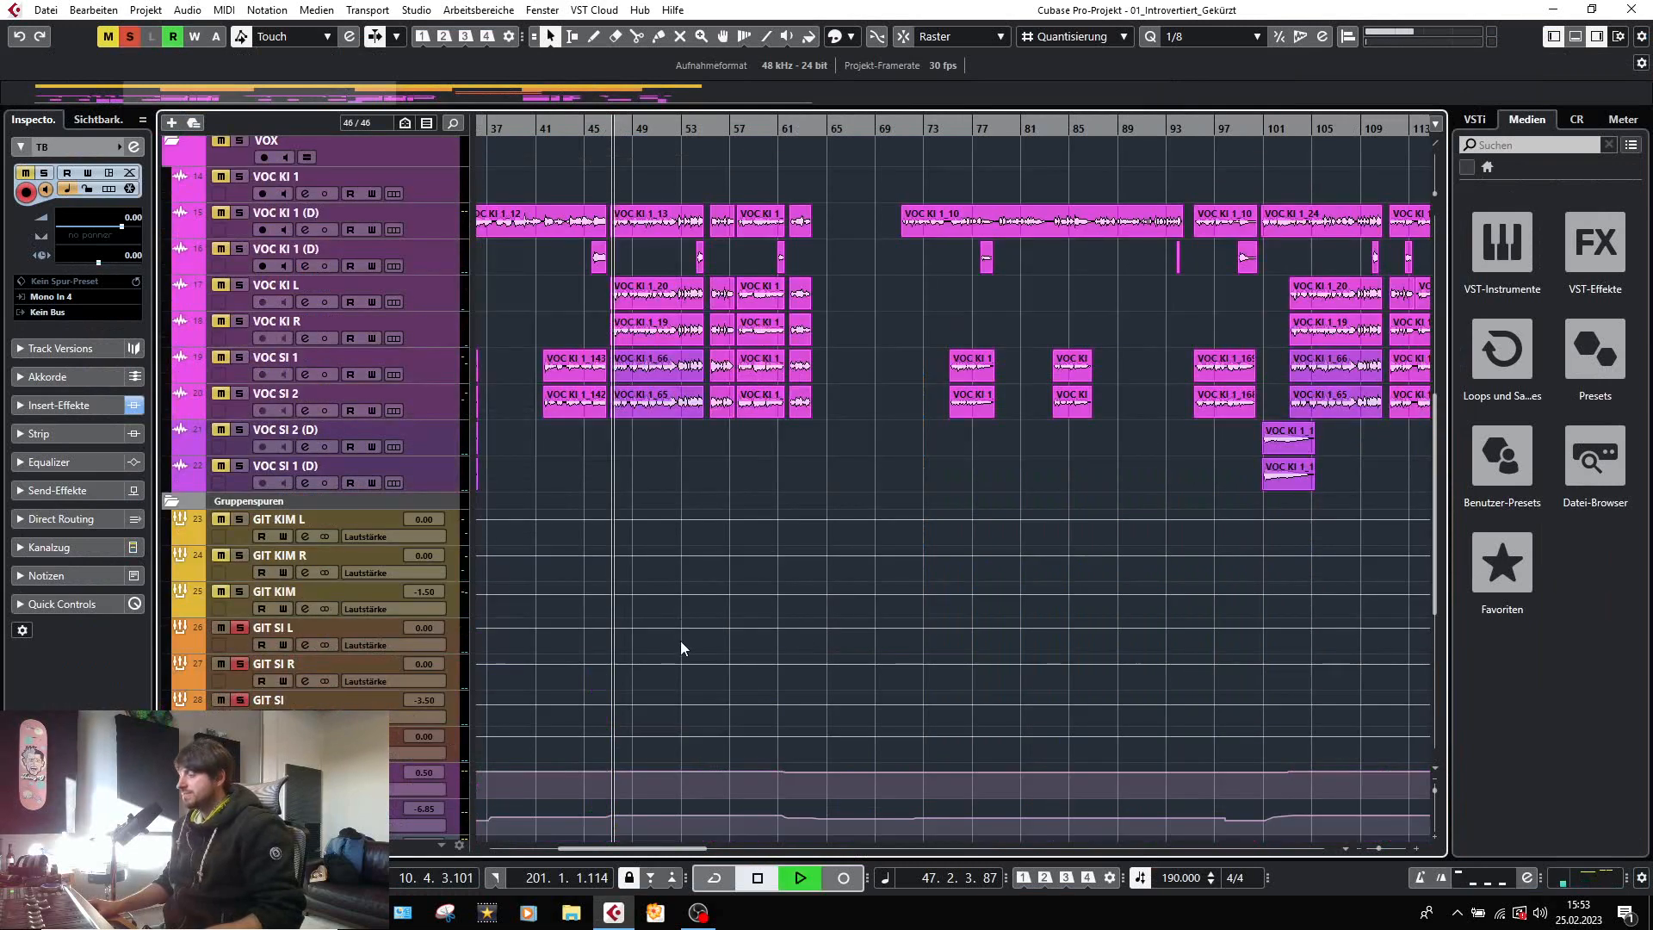
pyautogui.scroll(8, 680, 641)
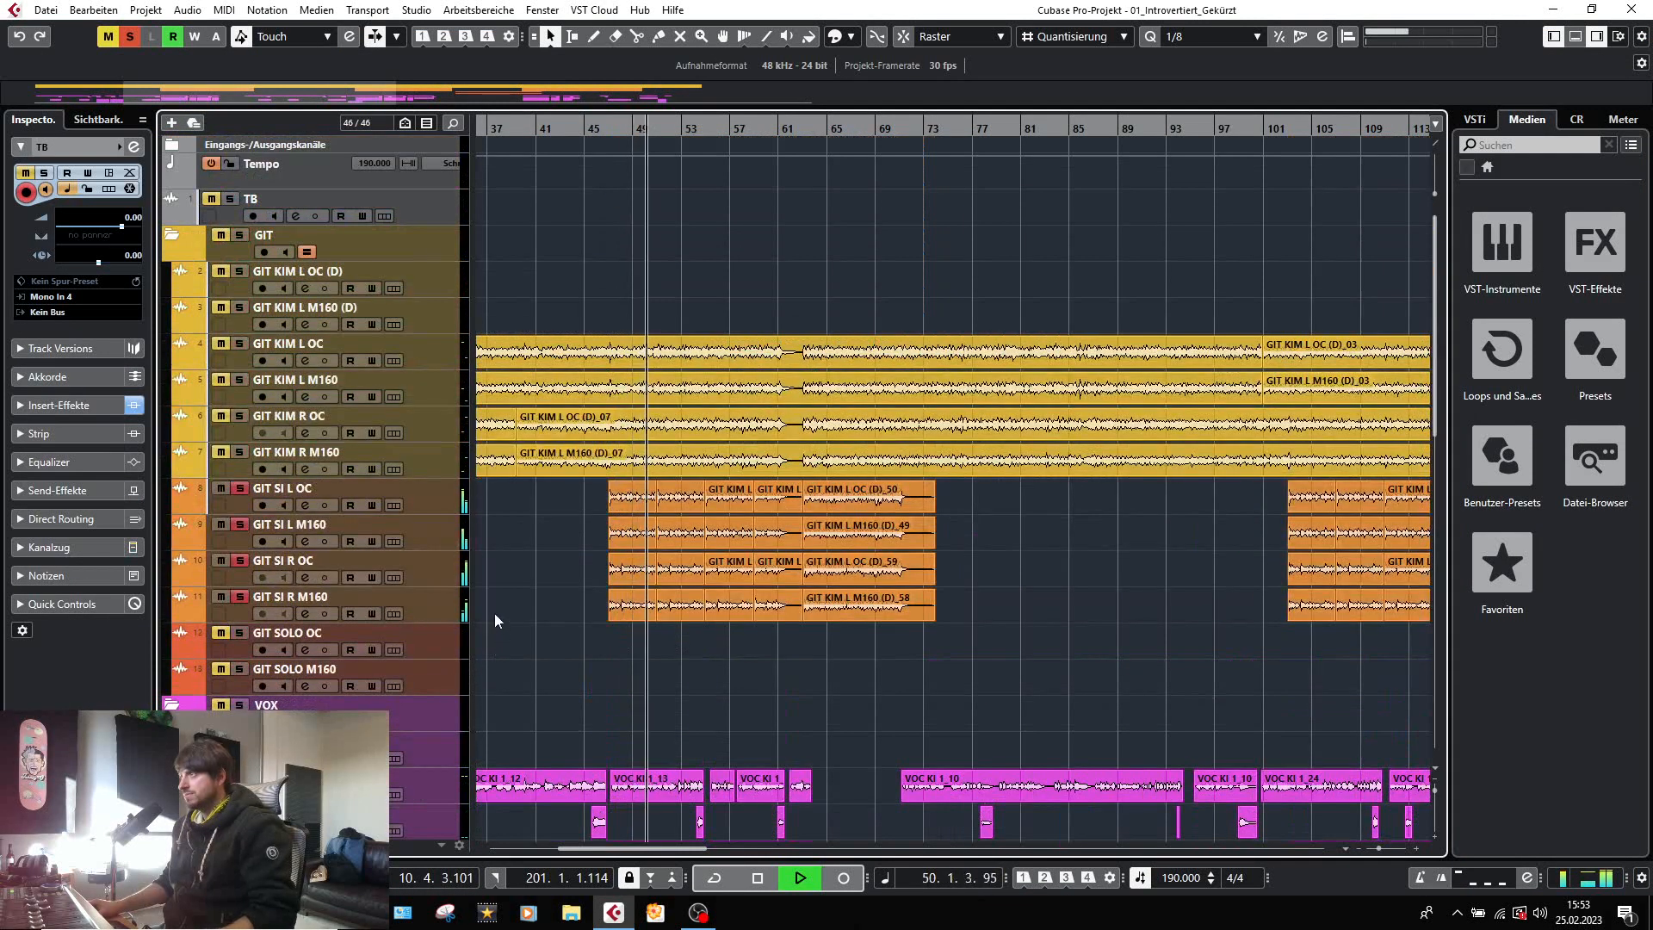
pyautogui.press('space')
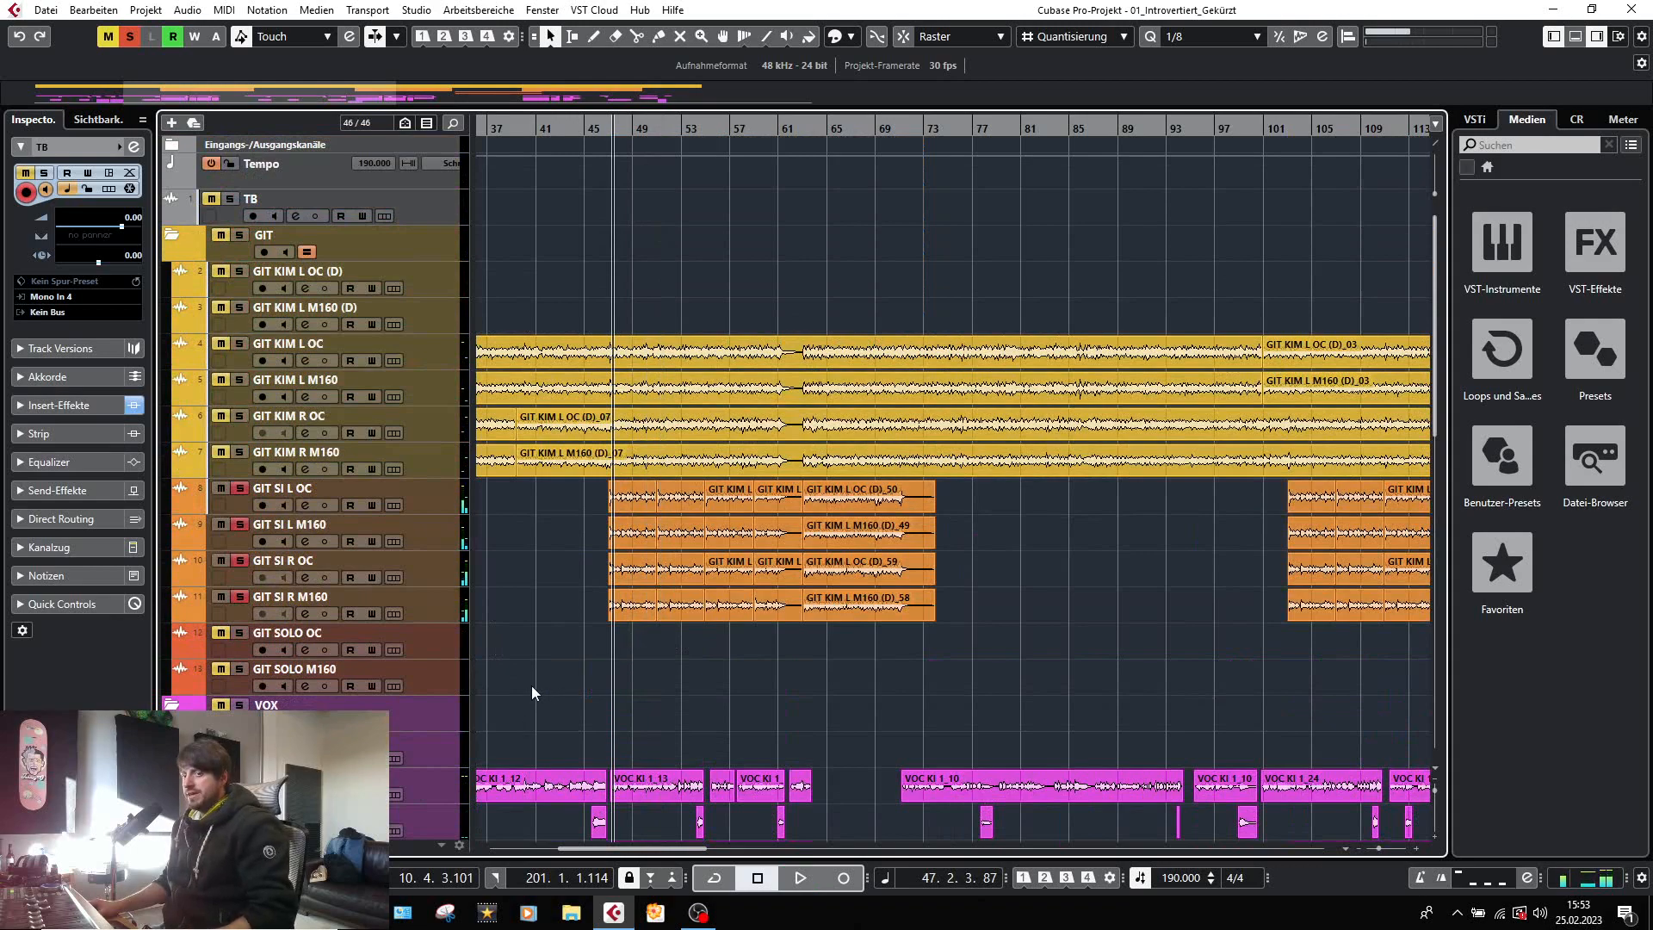
# Return to the MixConsole and take a brief look at the FabFilter Pro-Q 2 curve on the GIT SI L group.
pyautogui.press('F3')
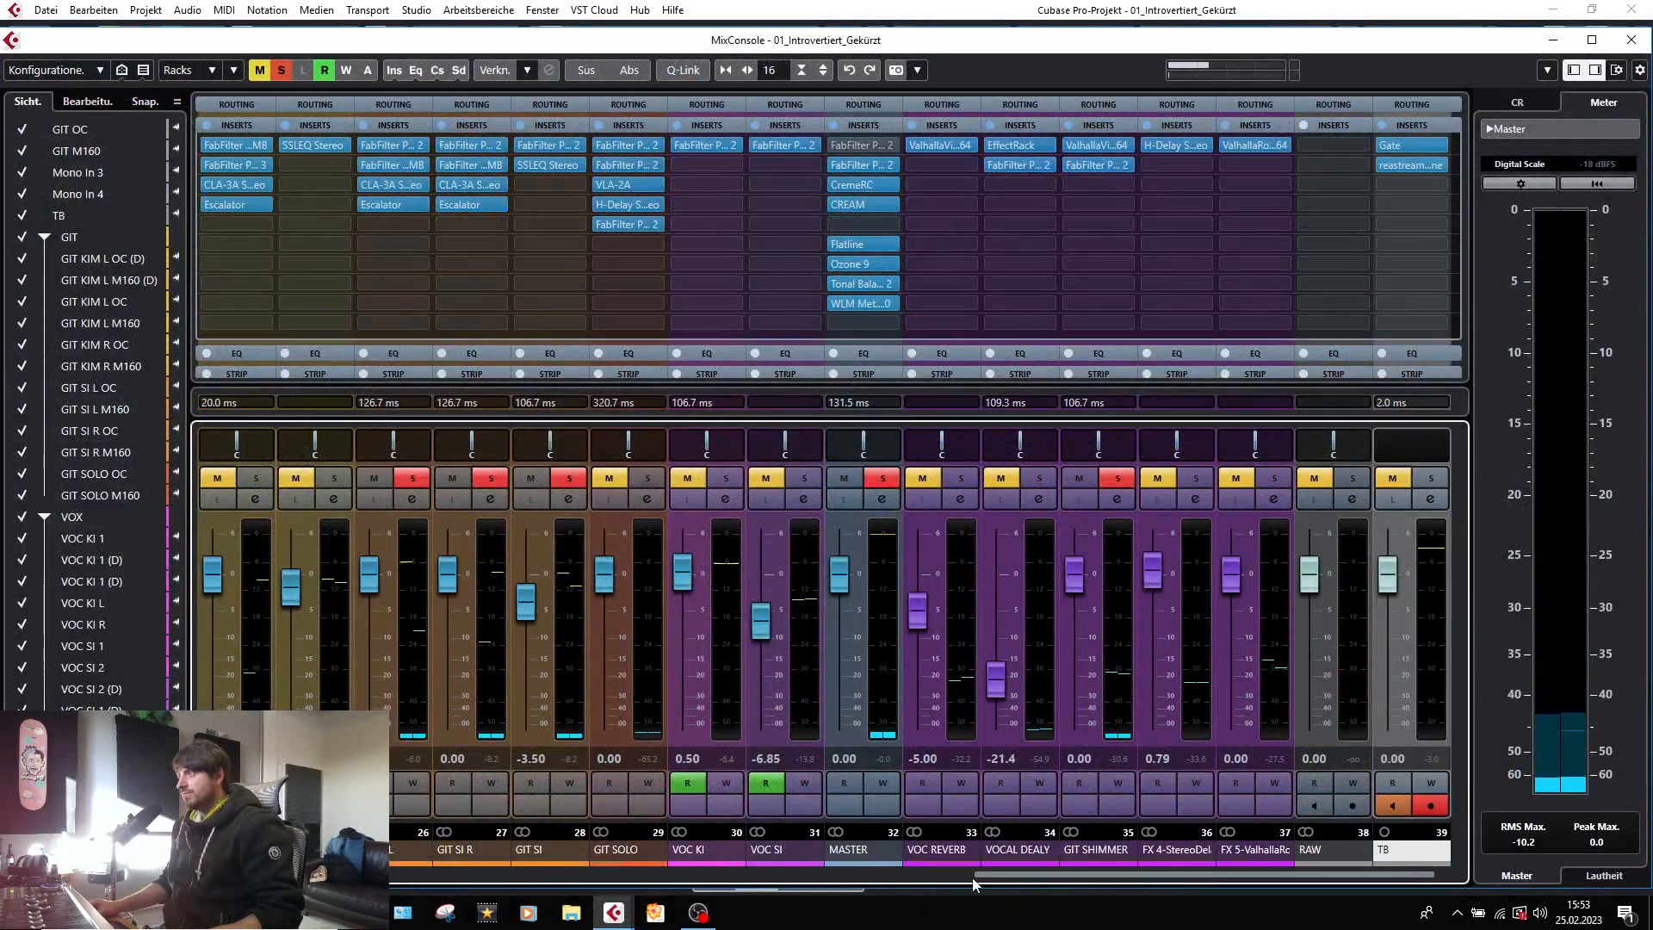
pyautogui.moveTo(987, 874); pyautogui.dragTo(860, 892)
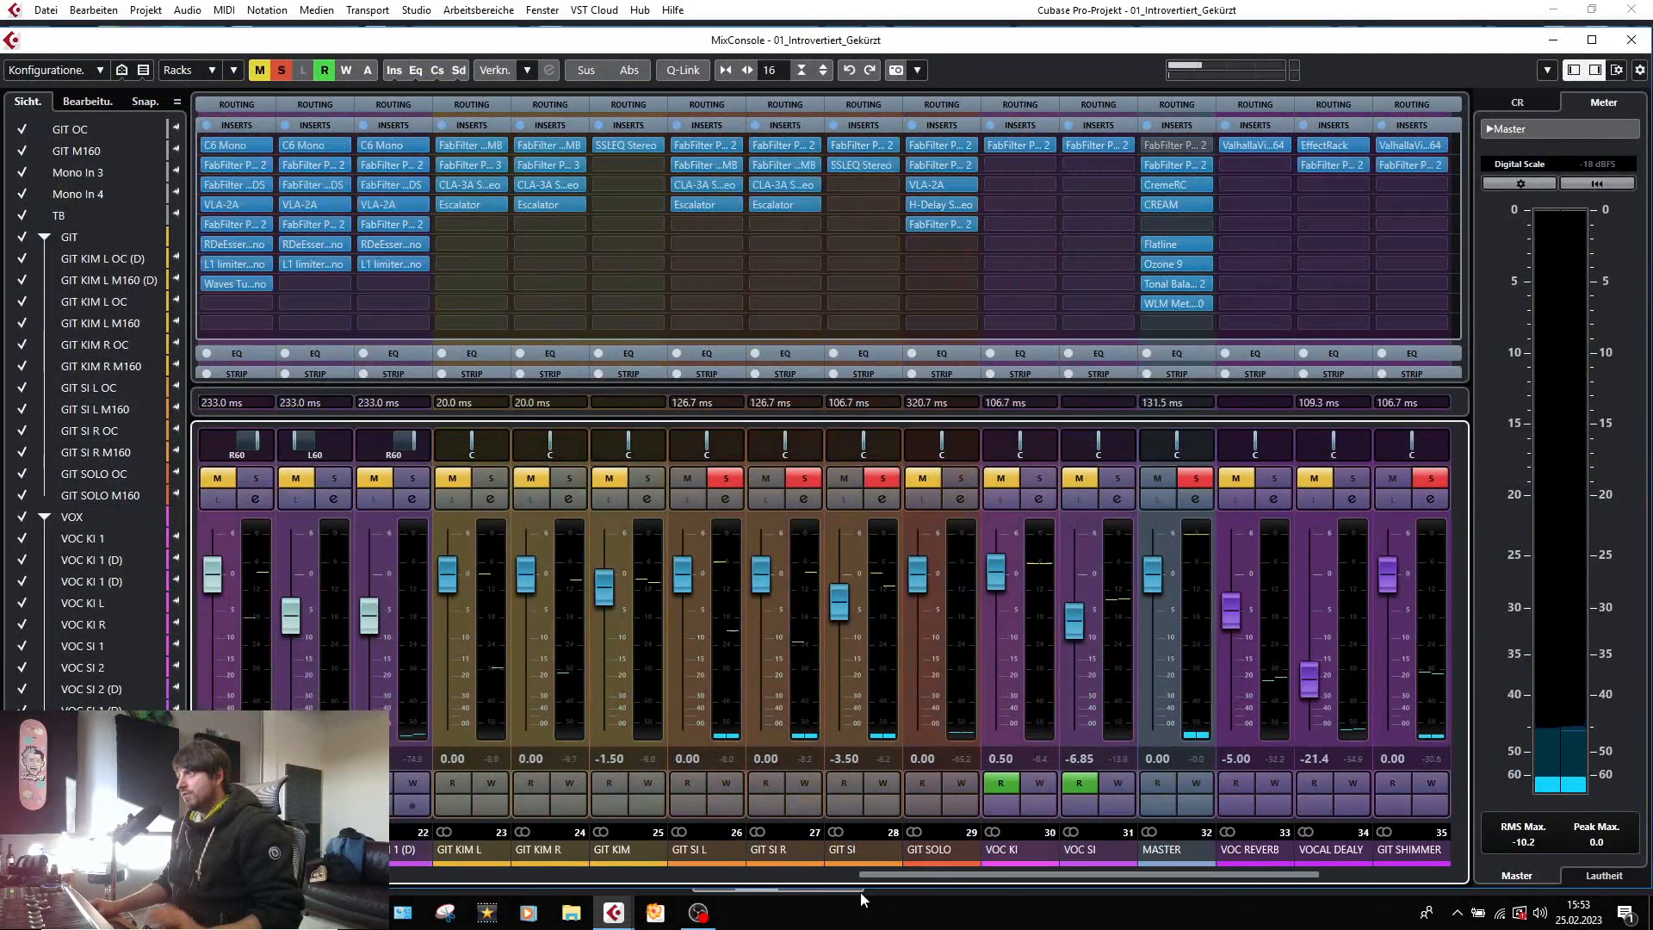
pyautogui.click(693, 146)
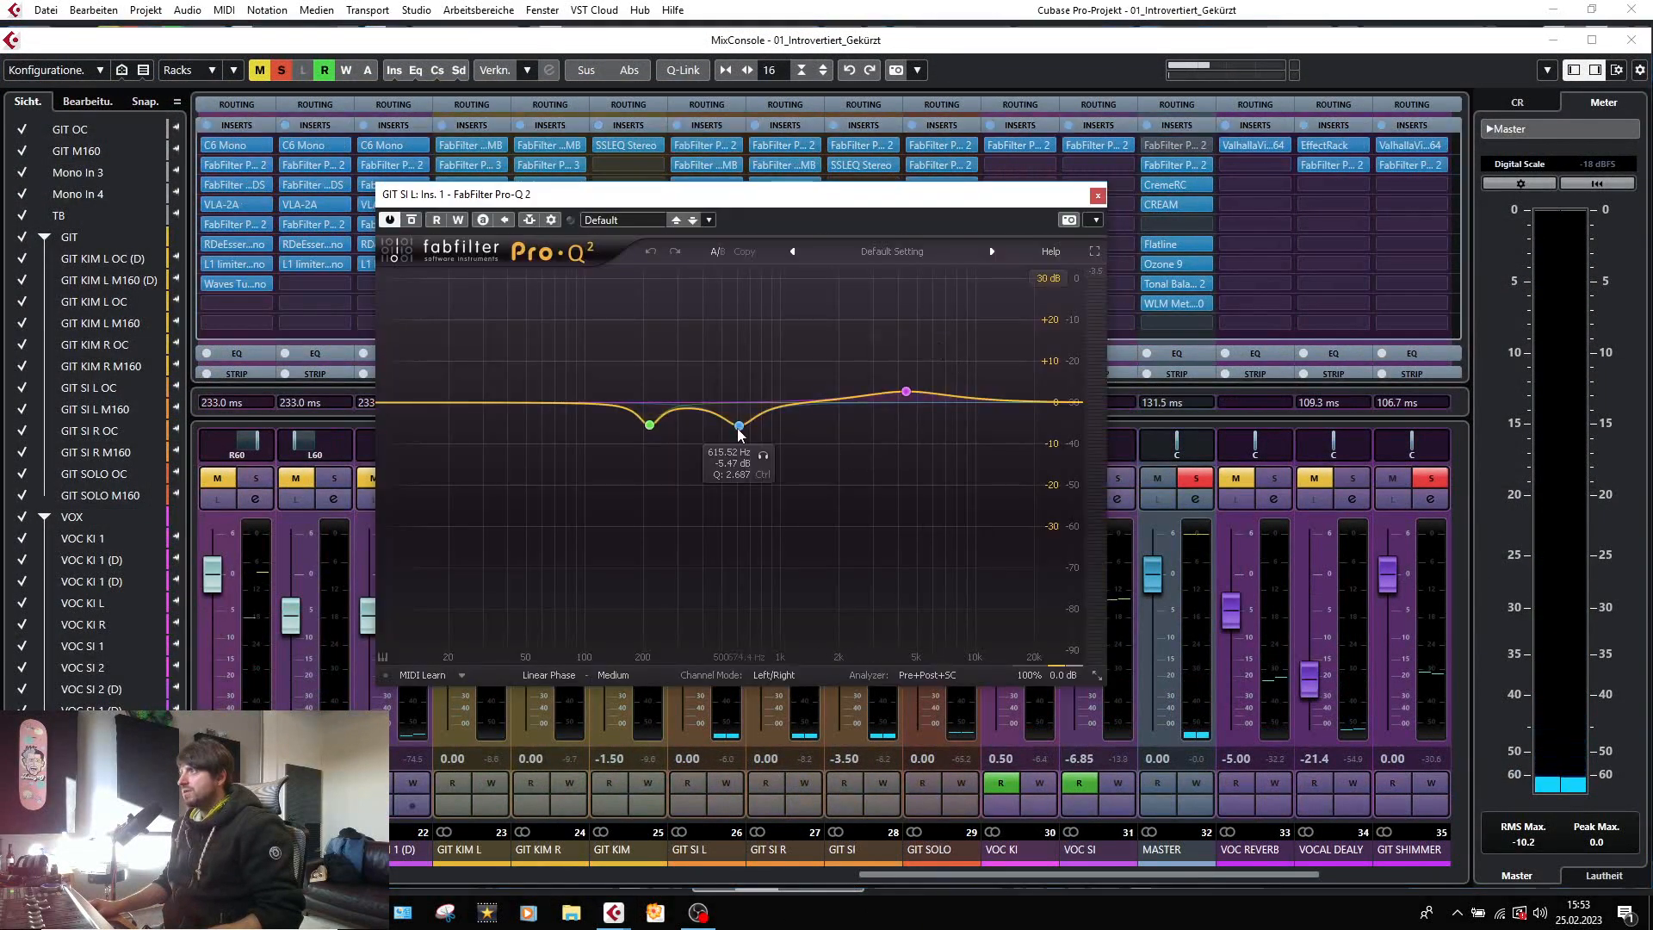
pyautogui.click(1098, 196)
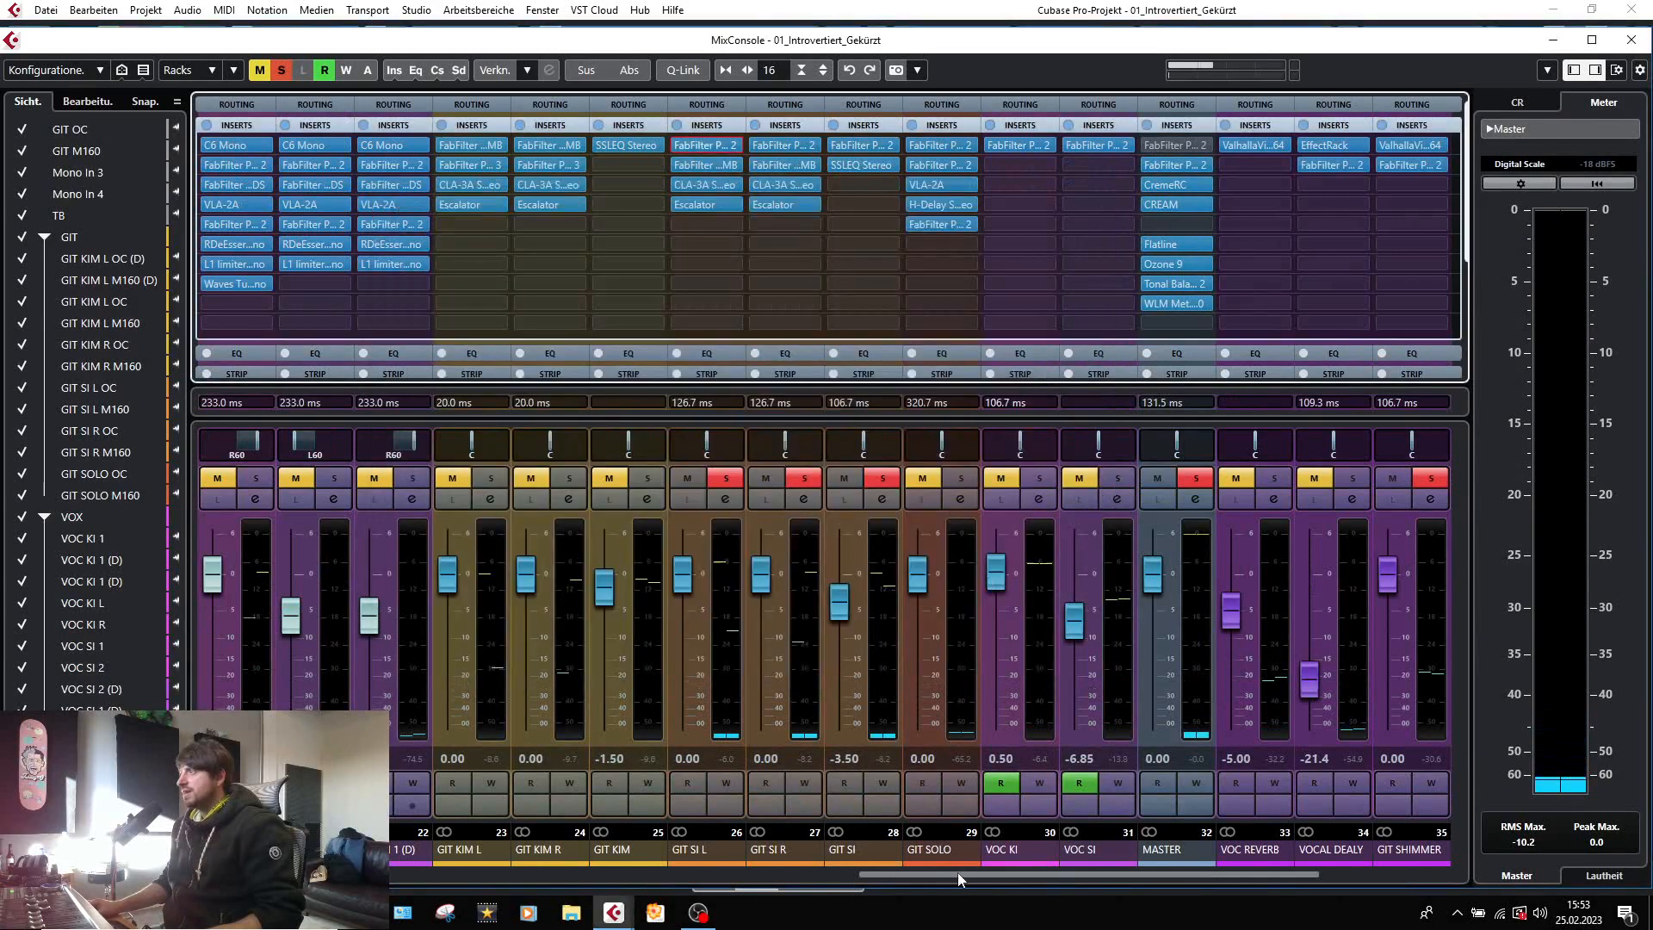
# Inspect the FabFilter Pro-Q 2 low cuts and narrow dips on the GIT SI L OC and GIT SI L M160 channels.
pyautogui.moveTo(957, 871); pyautogui.dragTo(538, 878)
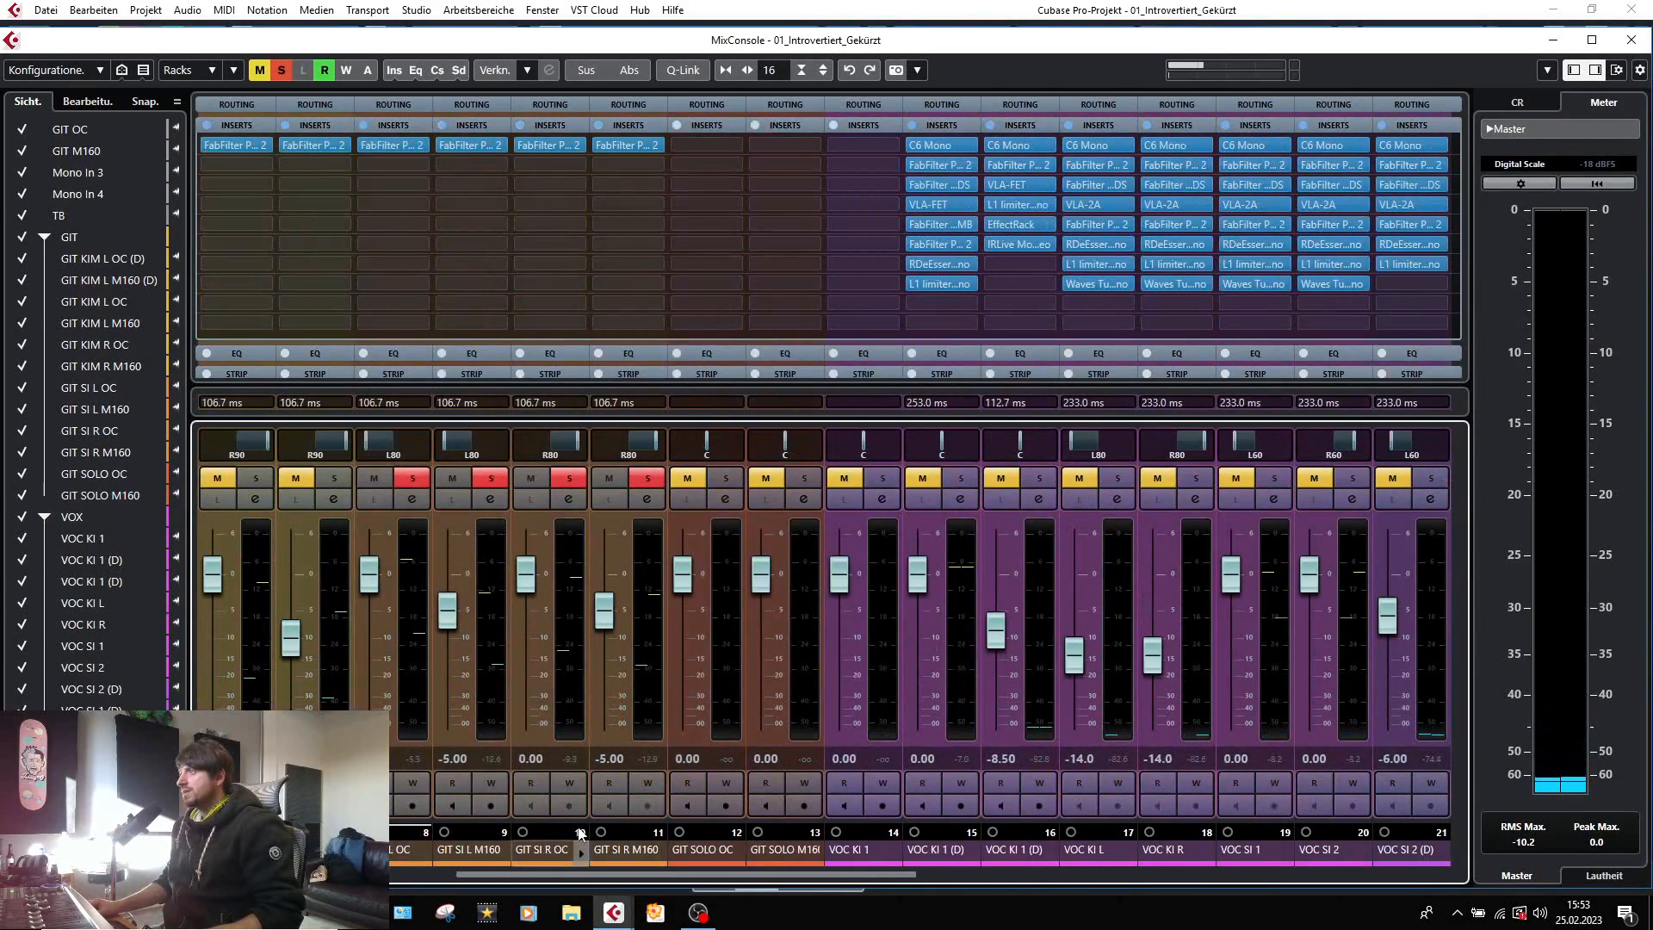
pyautogui.click(381, 146)
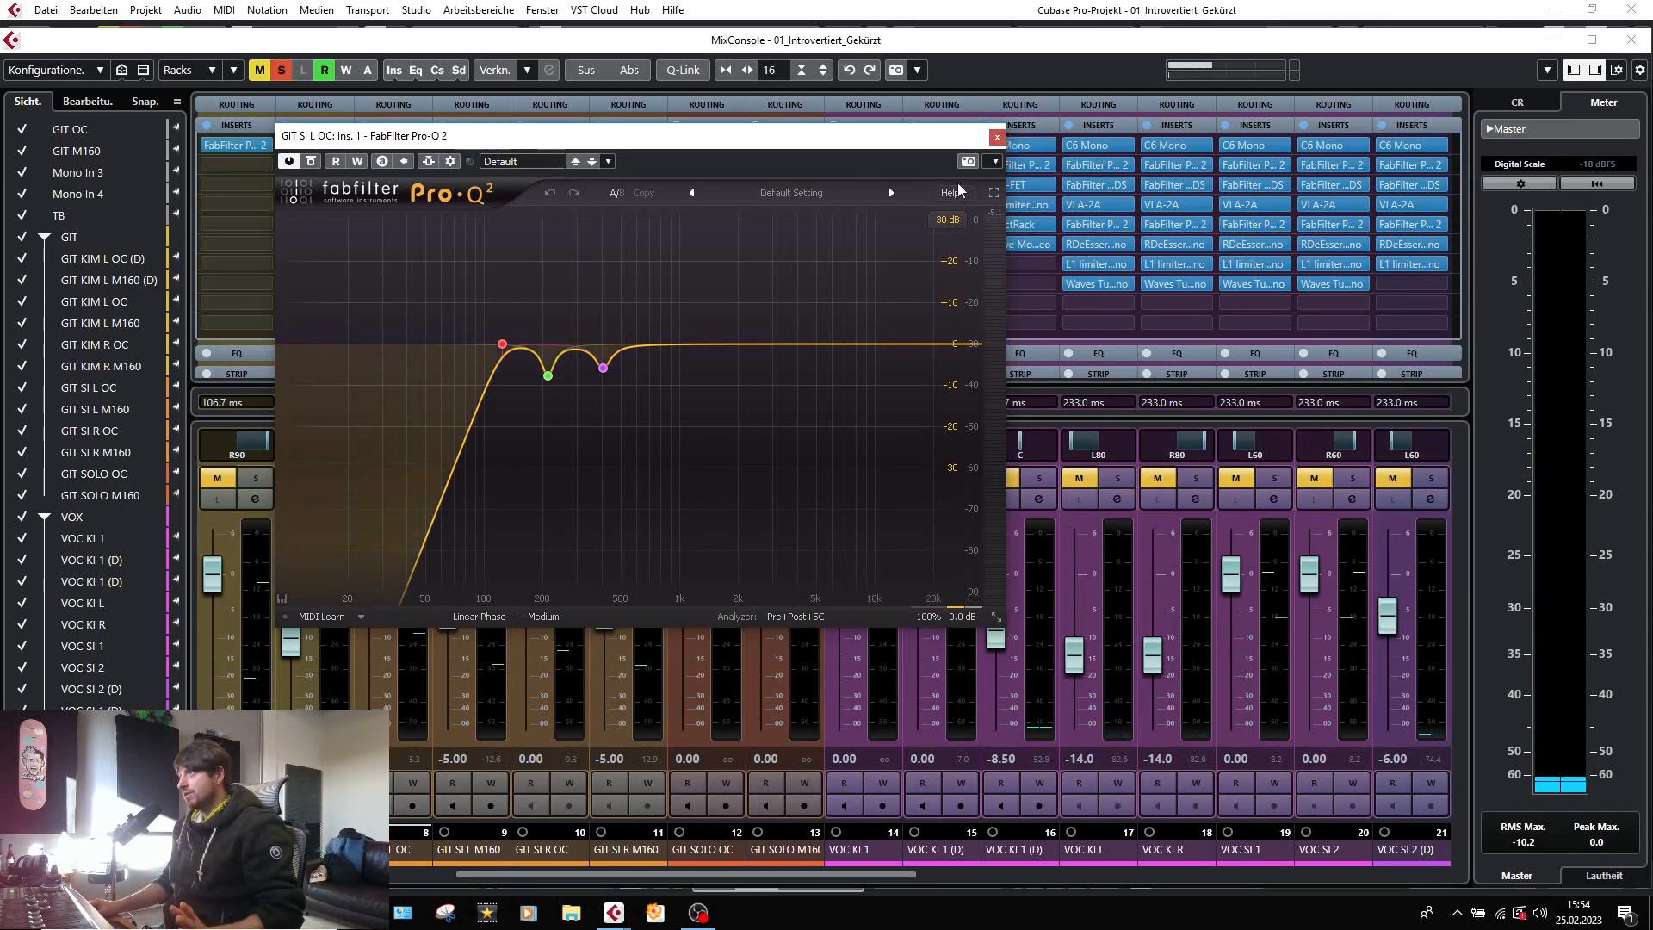
pyautogui.click(996, 137)
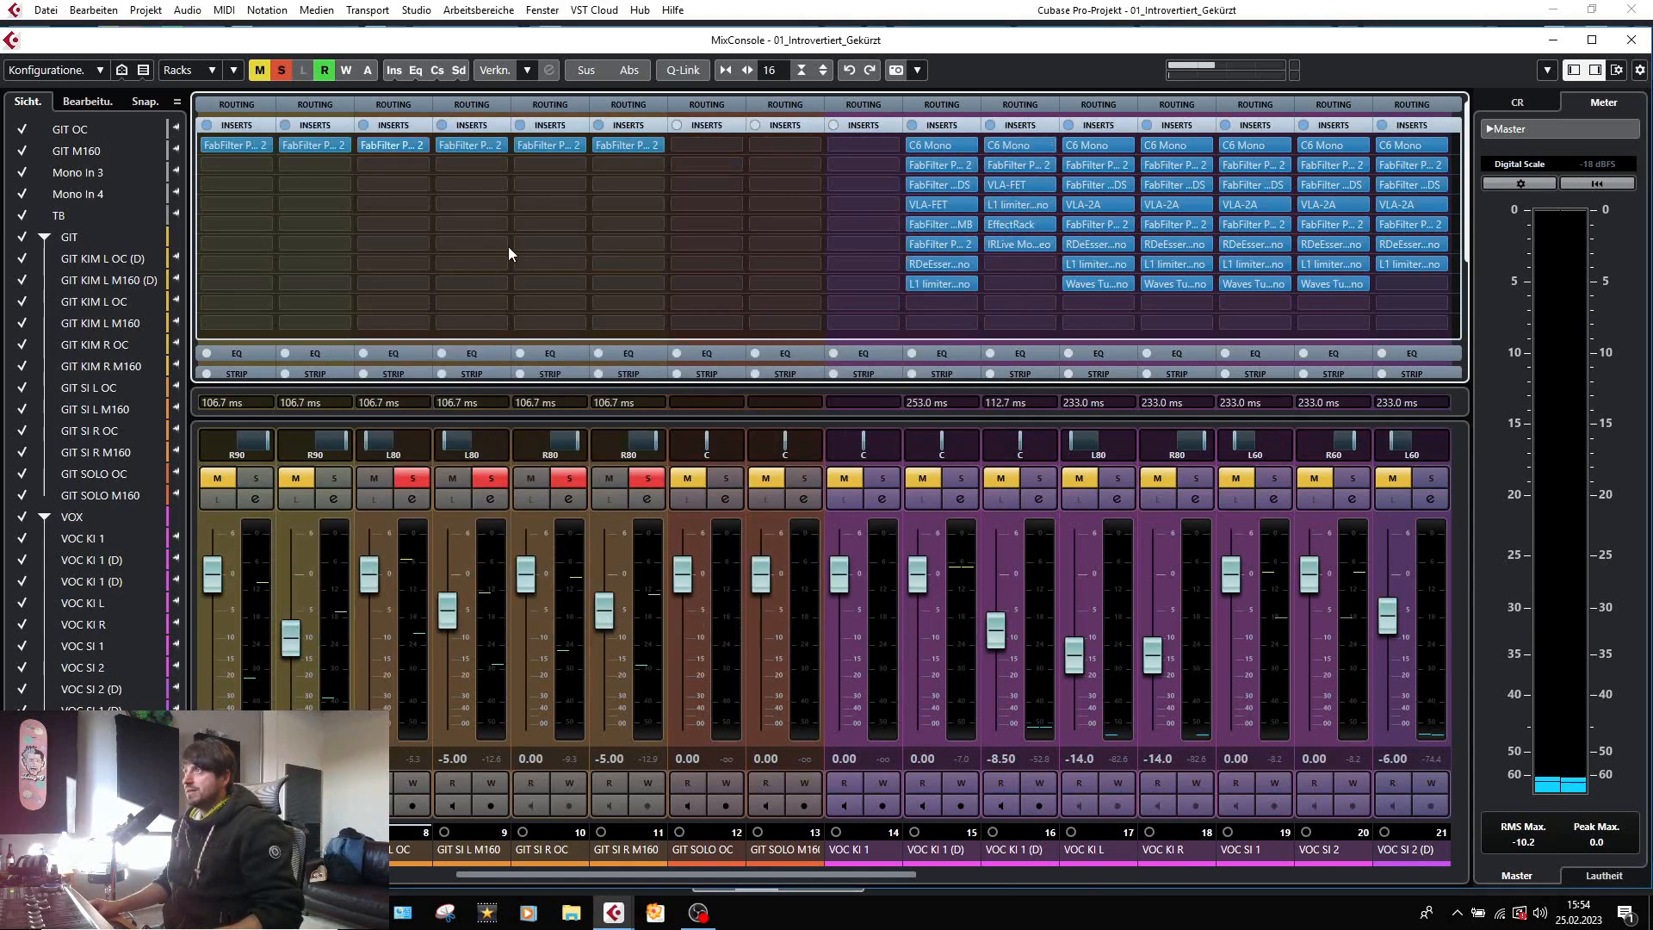
pyautogui.click(456, 145)
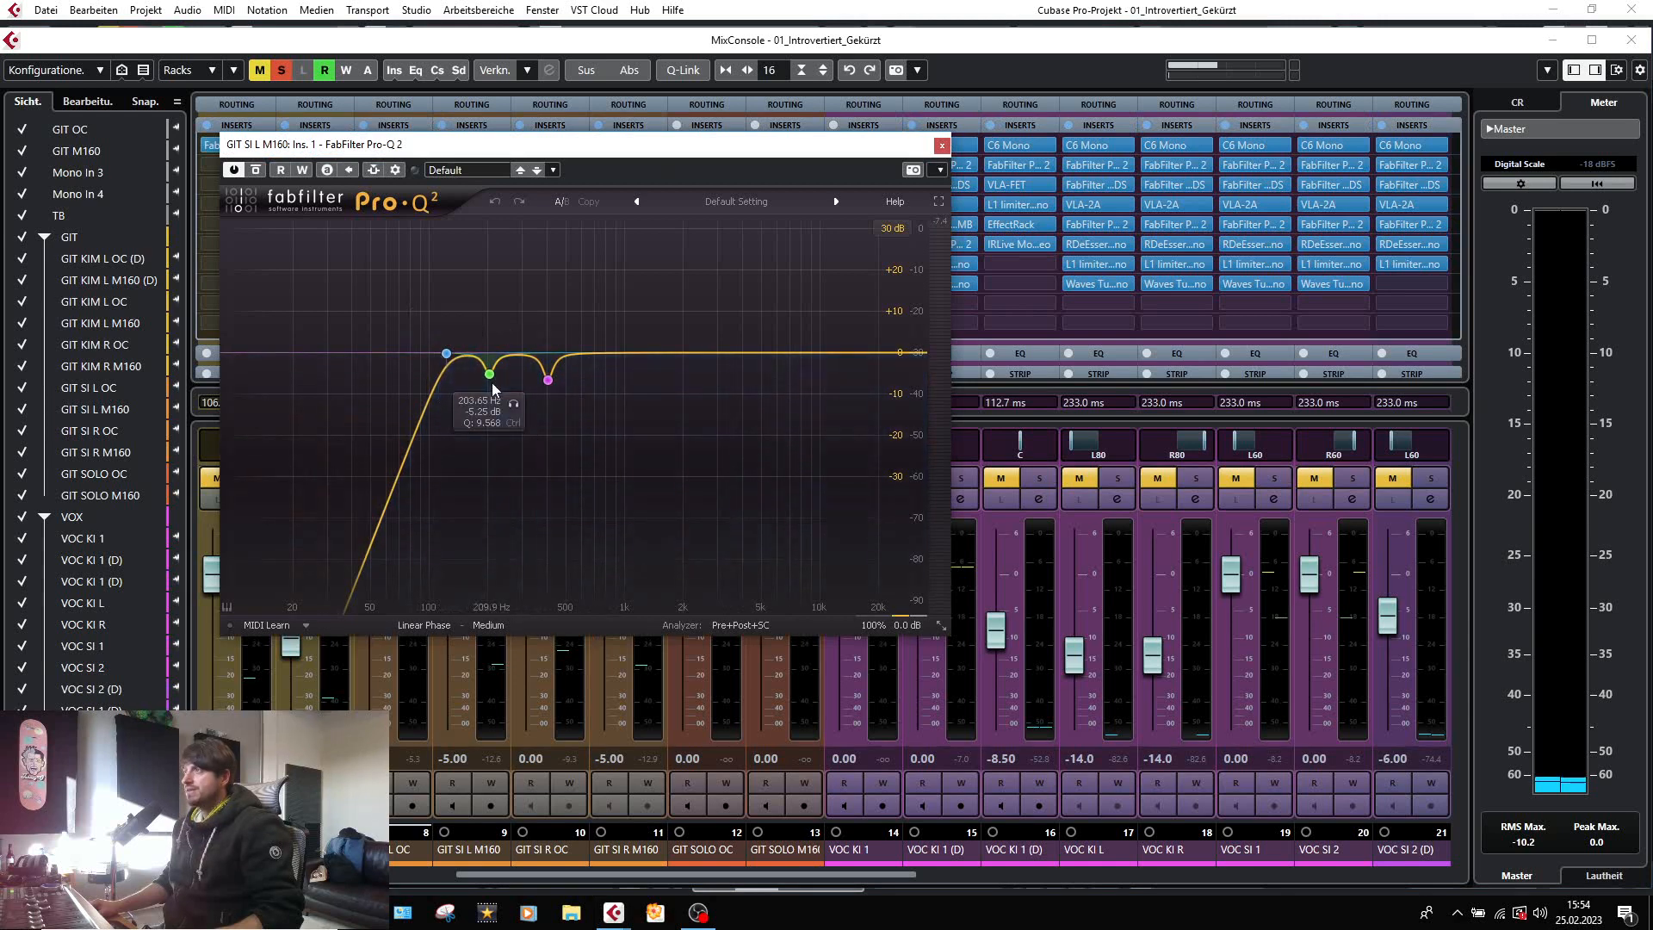
pyautogui.click(942, 145)
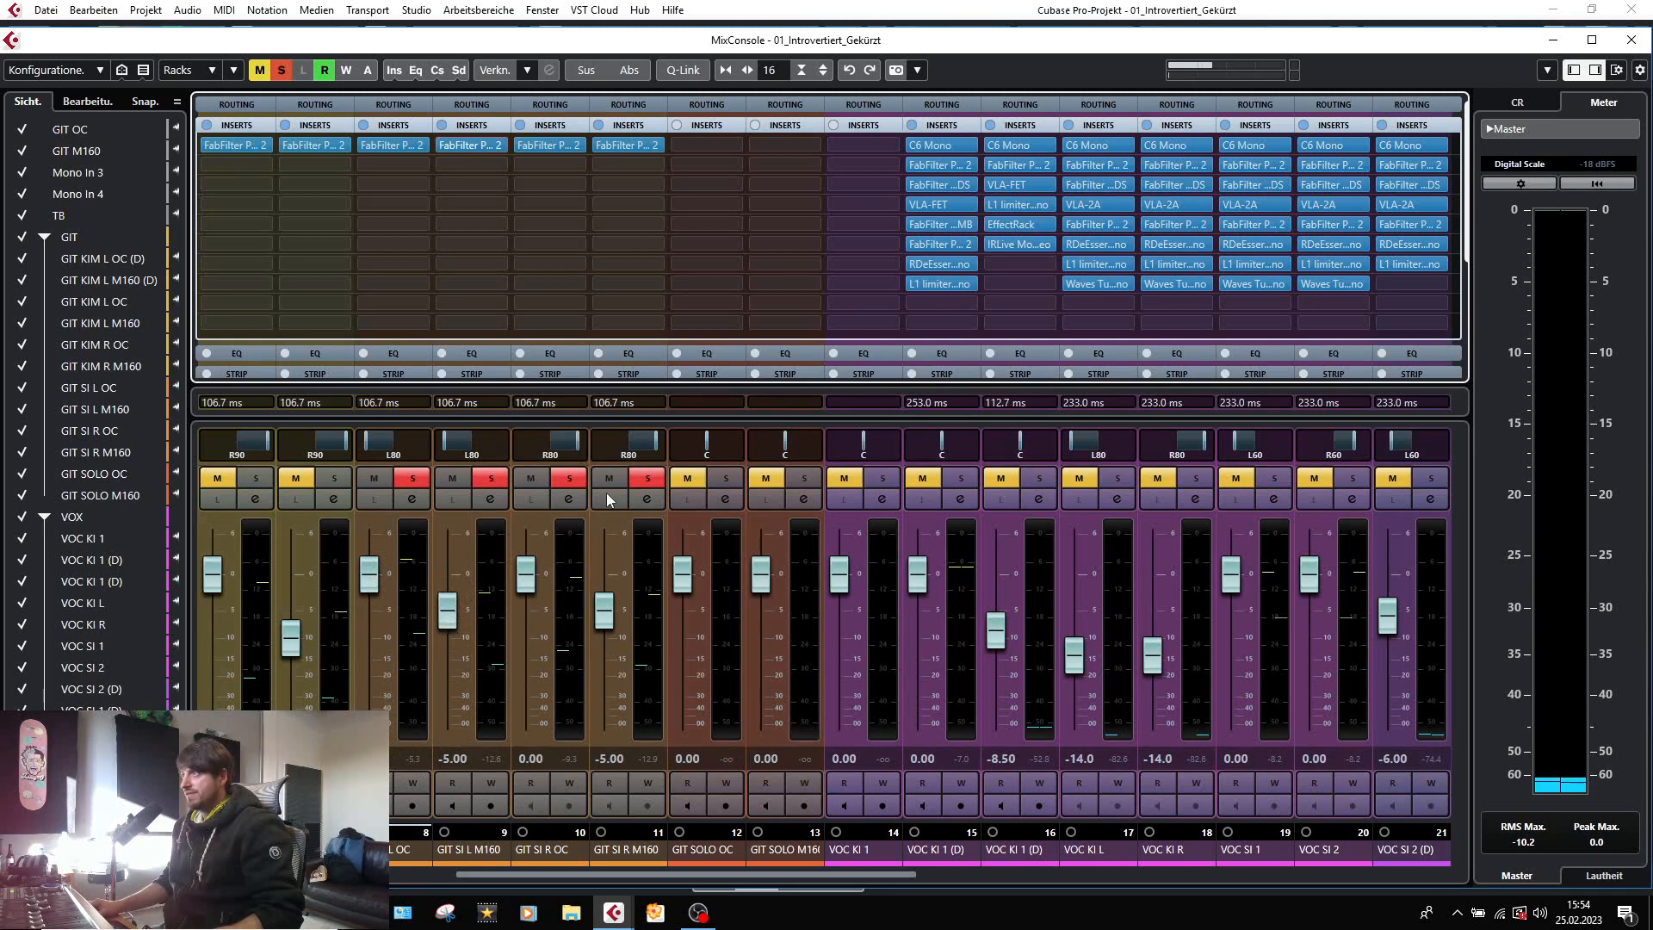
# Examine the FabFilter Pro-Q 2 bands and the FabFilter Pro-MB low band on the GIT SI L group.
pyautogui.moveTo(689, 873); pyautogui.dragTo(736, 877)
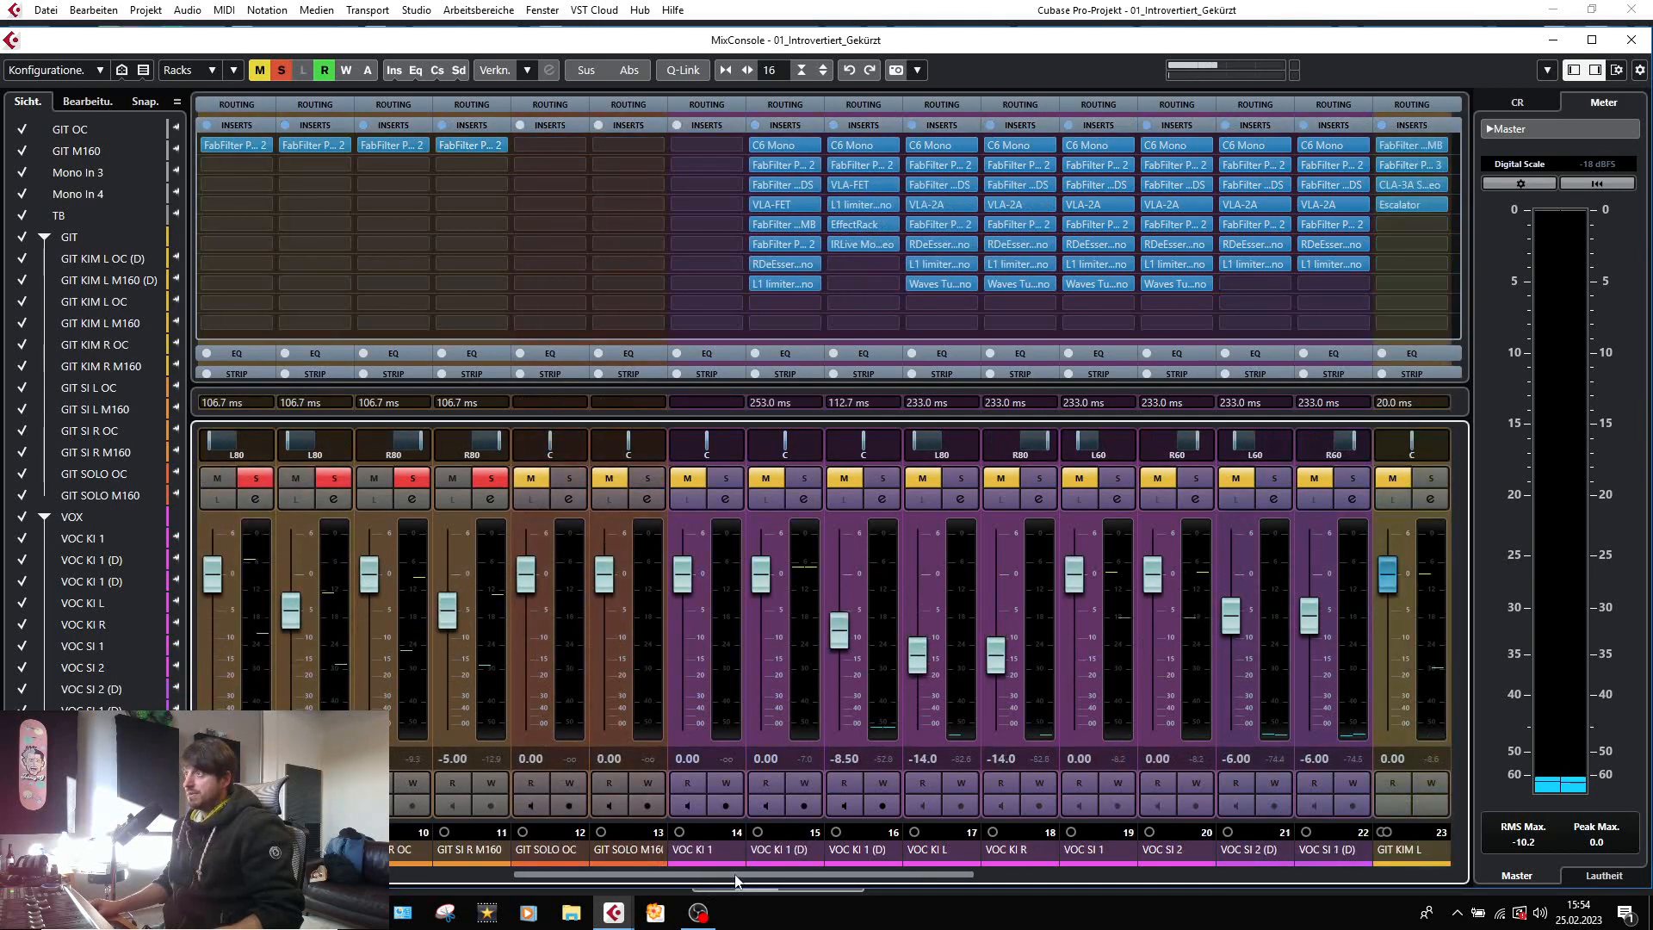
pyautogui.moveTo(798, 876); pyautogui.dragTo(1115, 877)
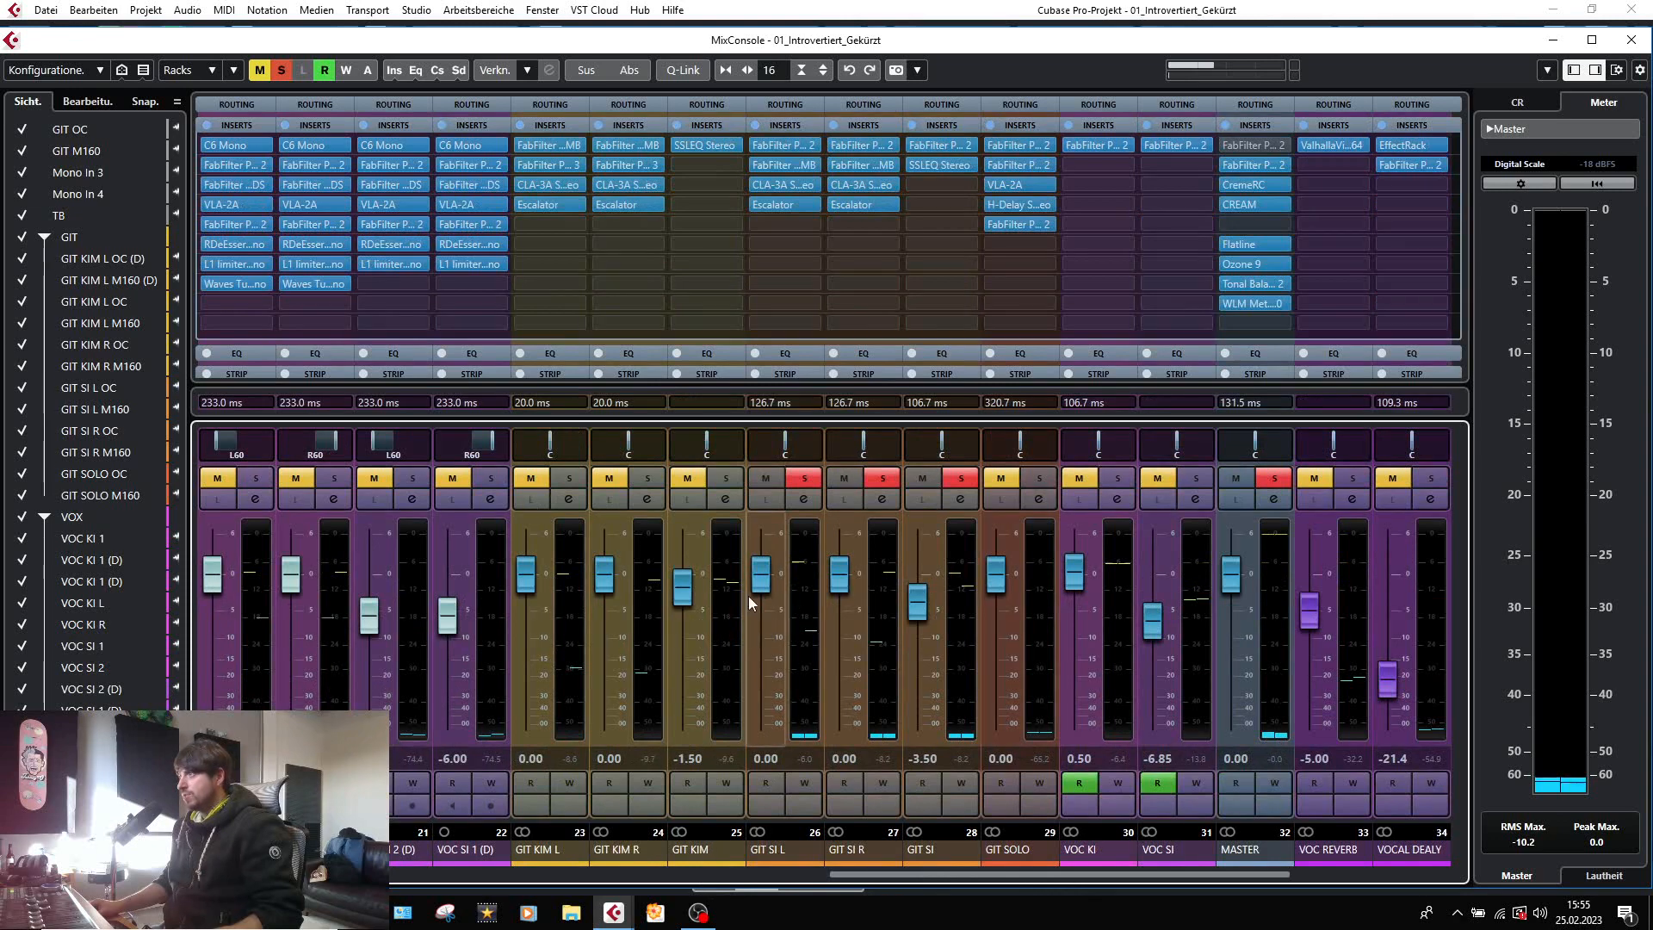
pyautogui.click(771, 146)
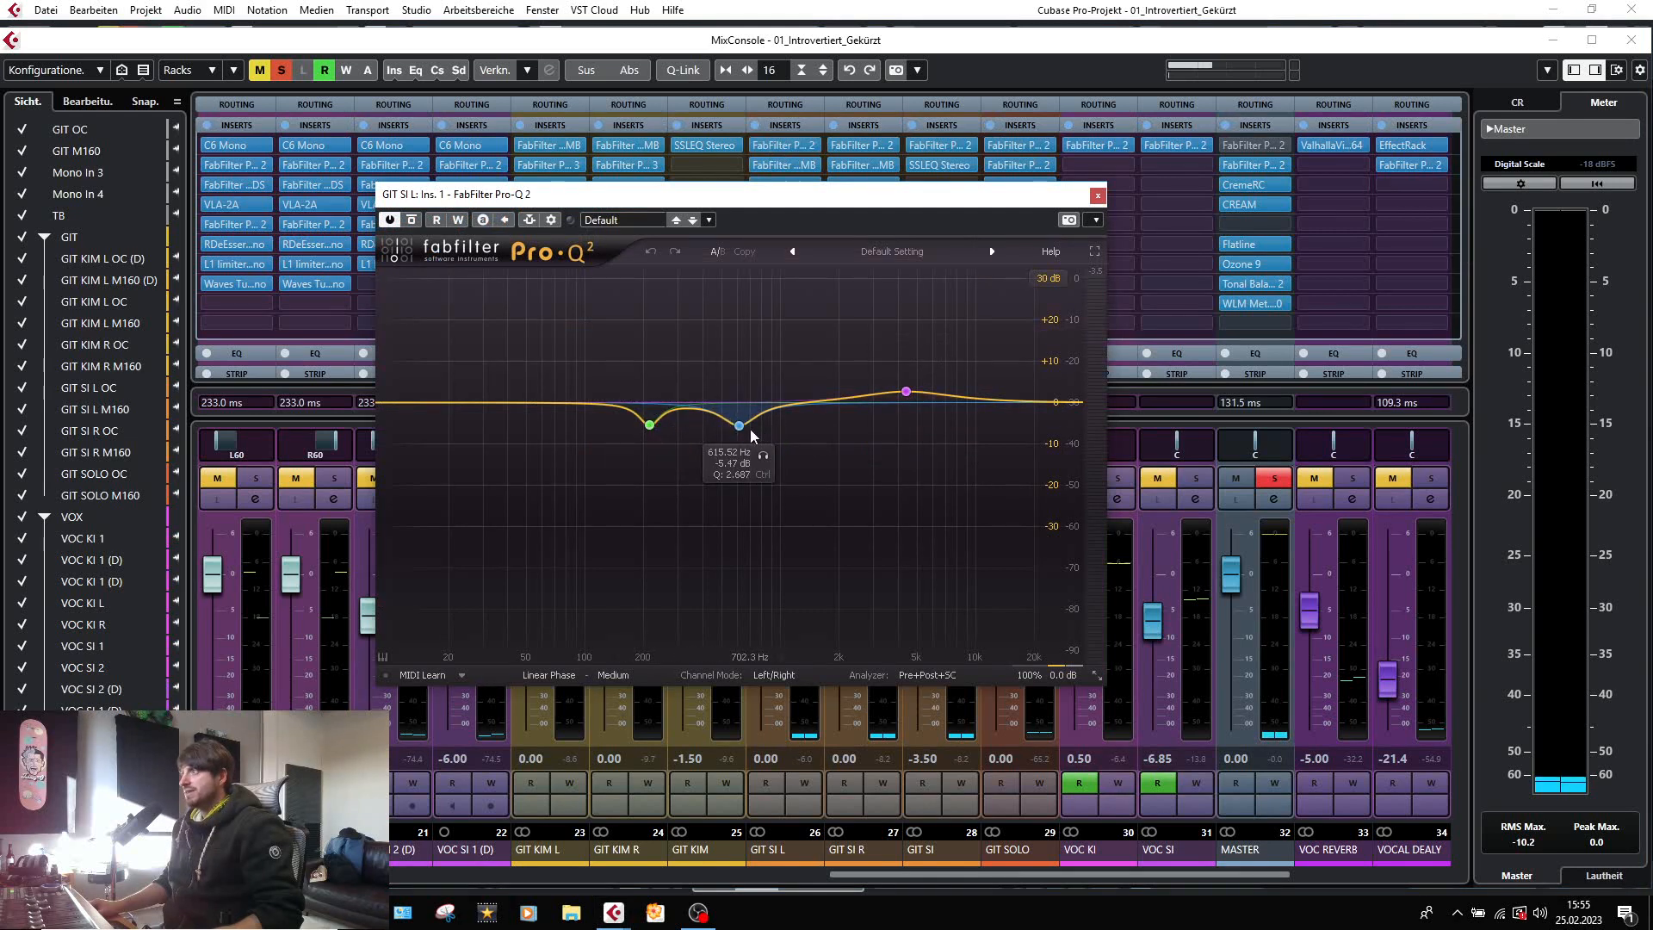
pyautogui.click(887, 396)
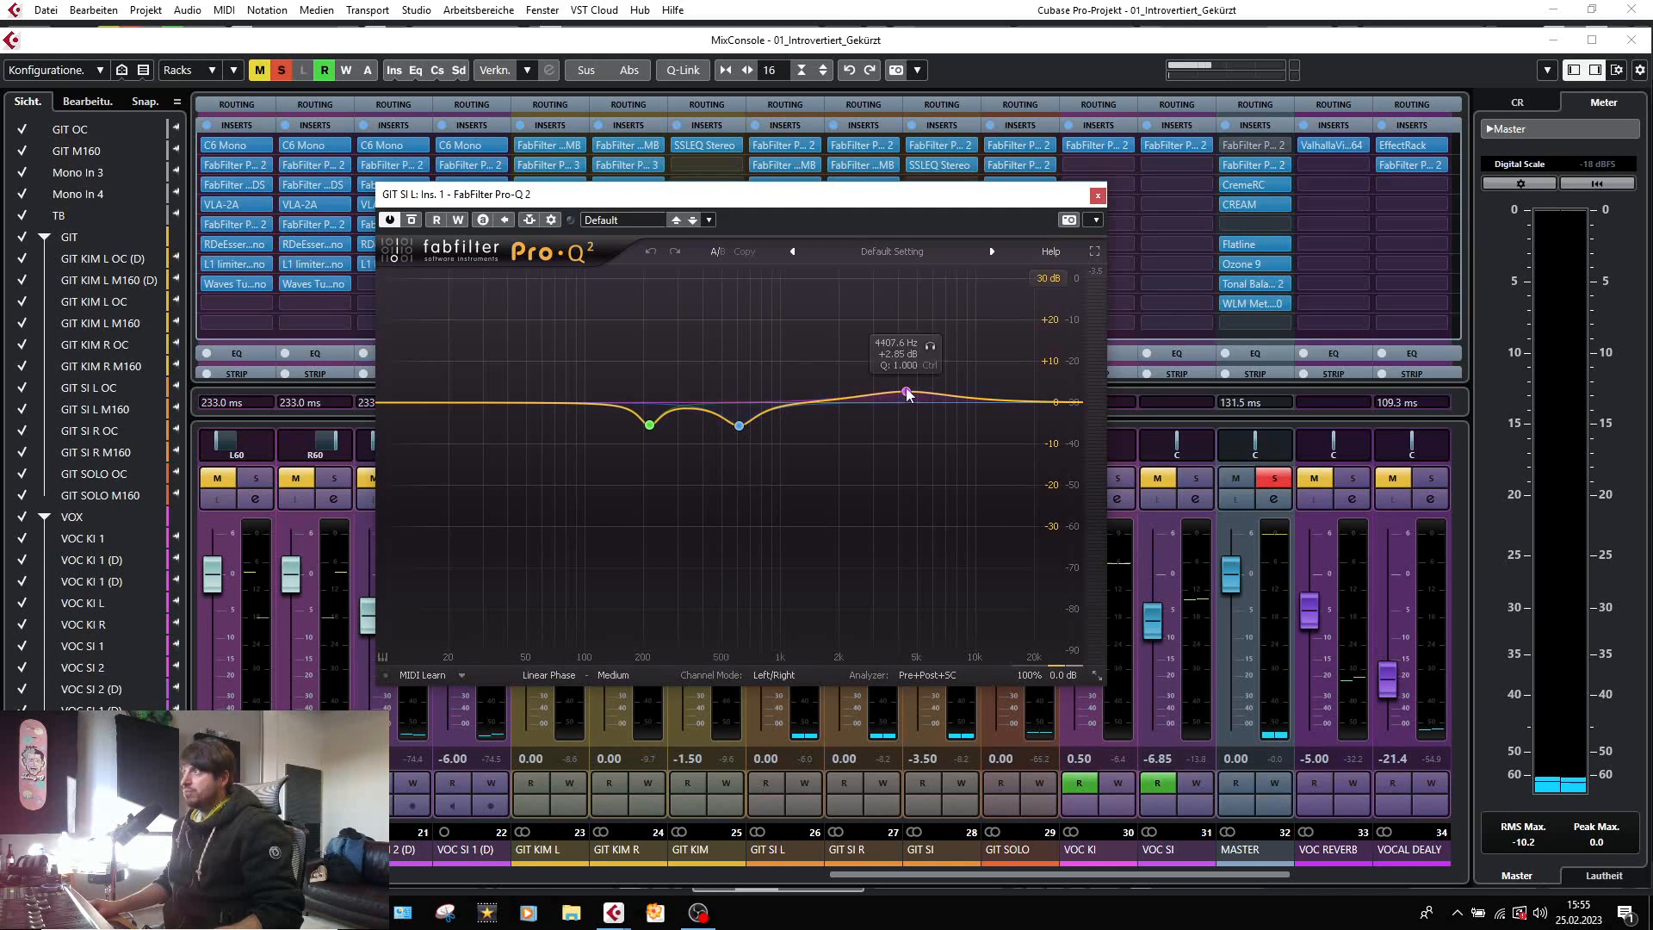
pyautogui.click(1098, 197)
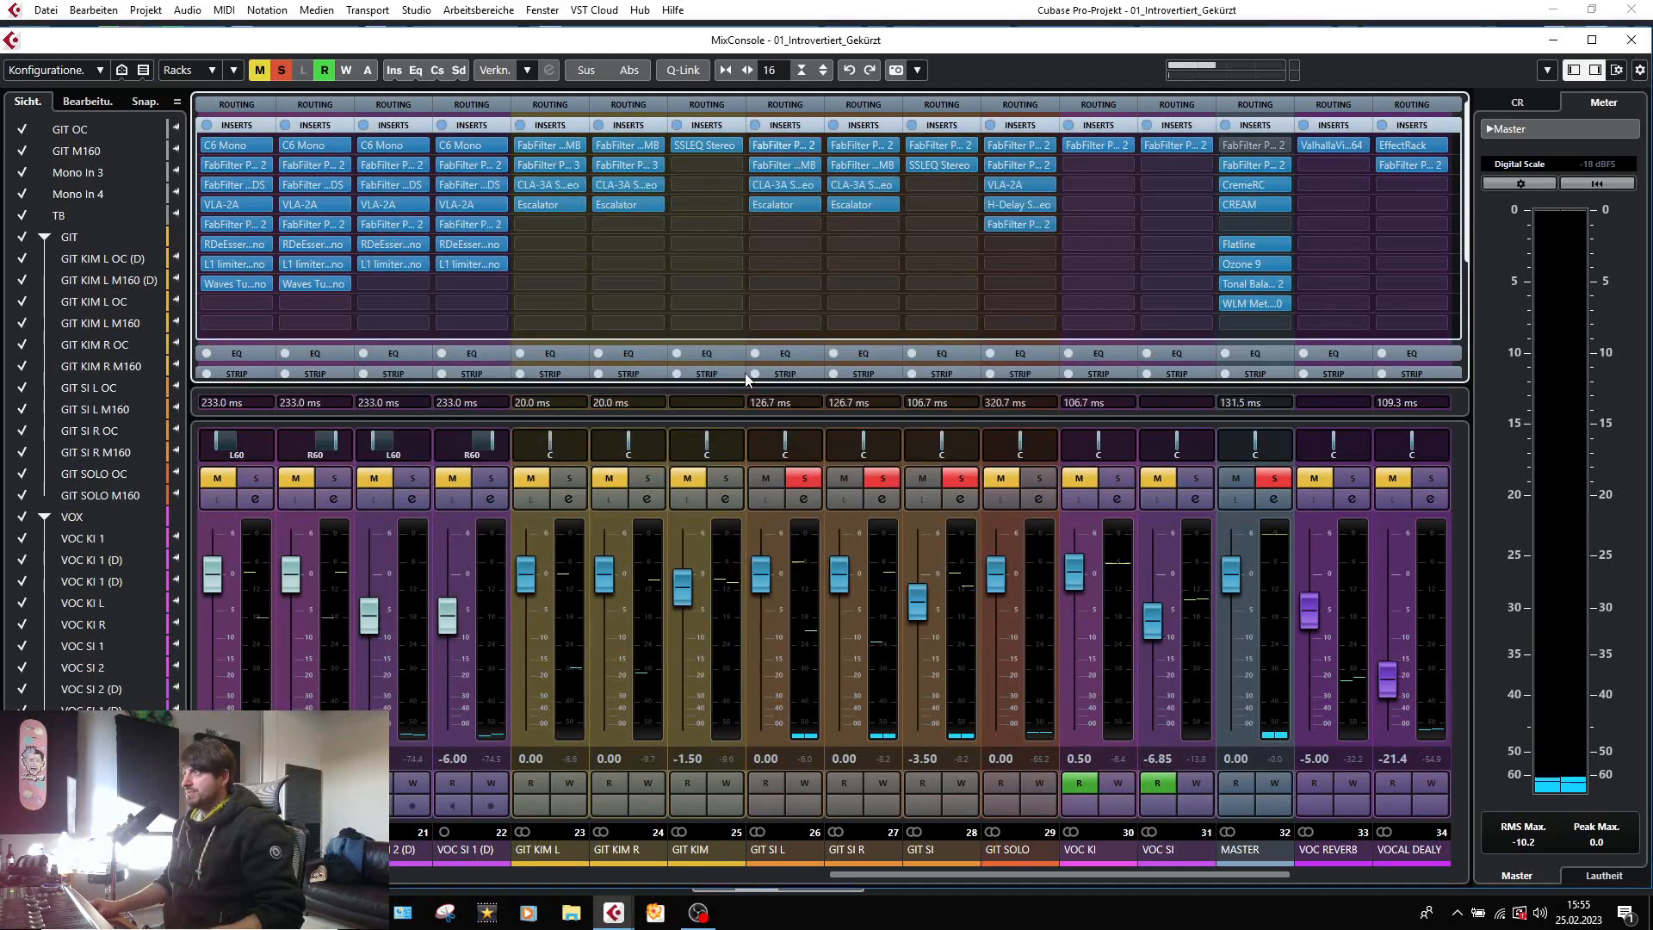
pyautogui.click(773, 168)
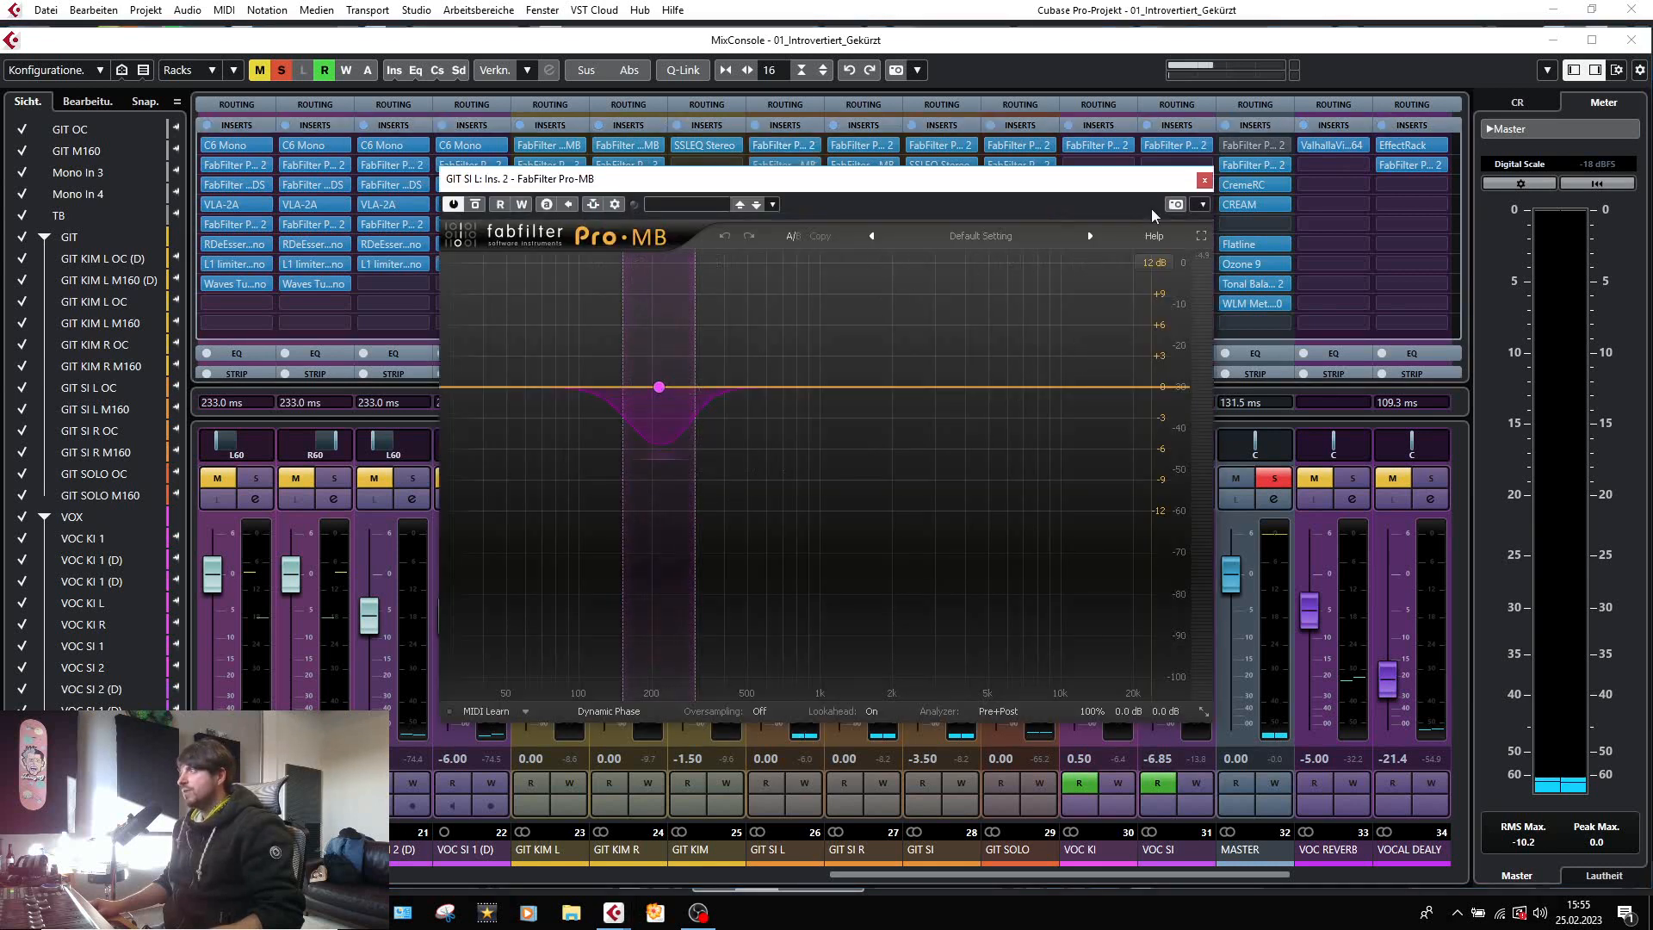
pyautogui.click(1205, 181)
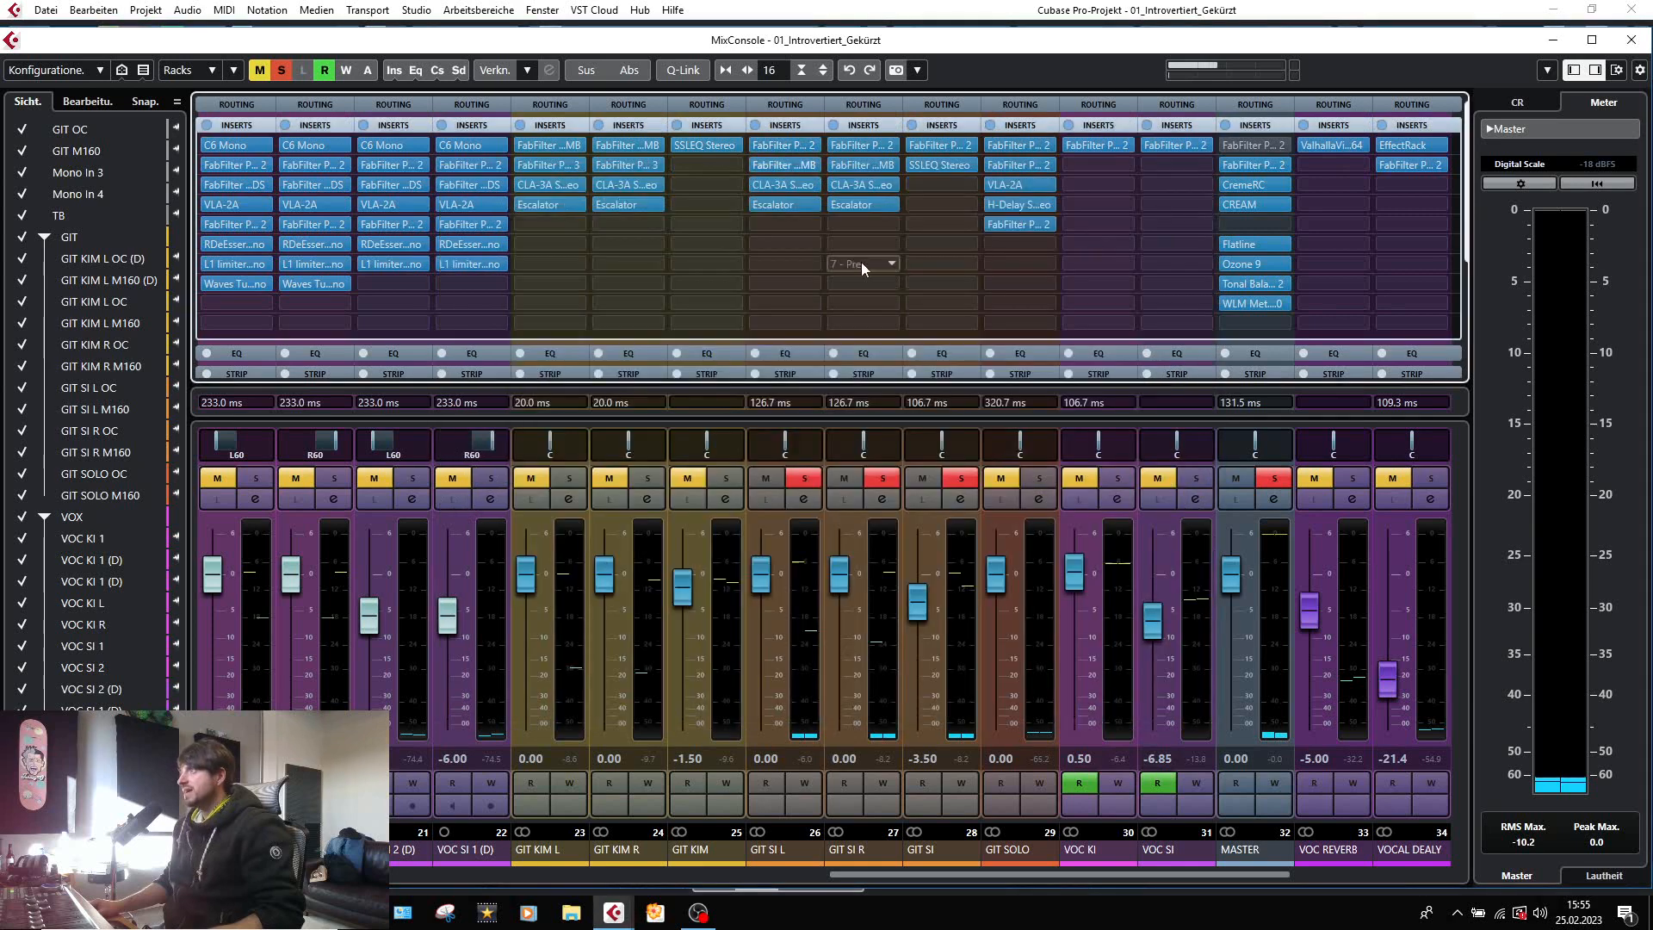
# Check the CLA-3A Stereo on the GIT SI L group during playback and inspect its Escalator setting.
pyautogui.click(773, 188)
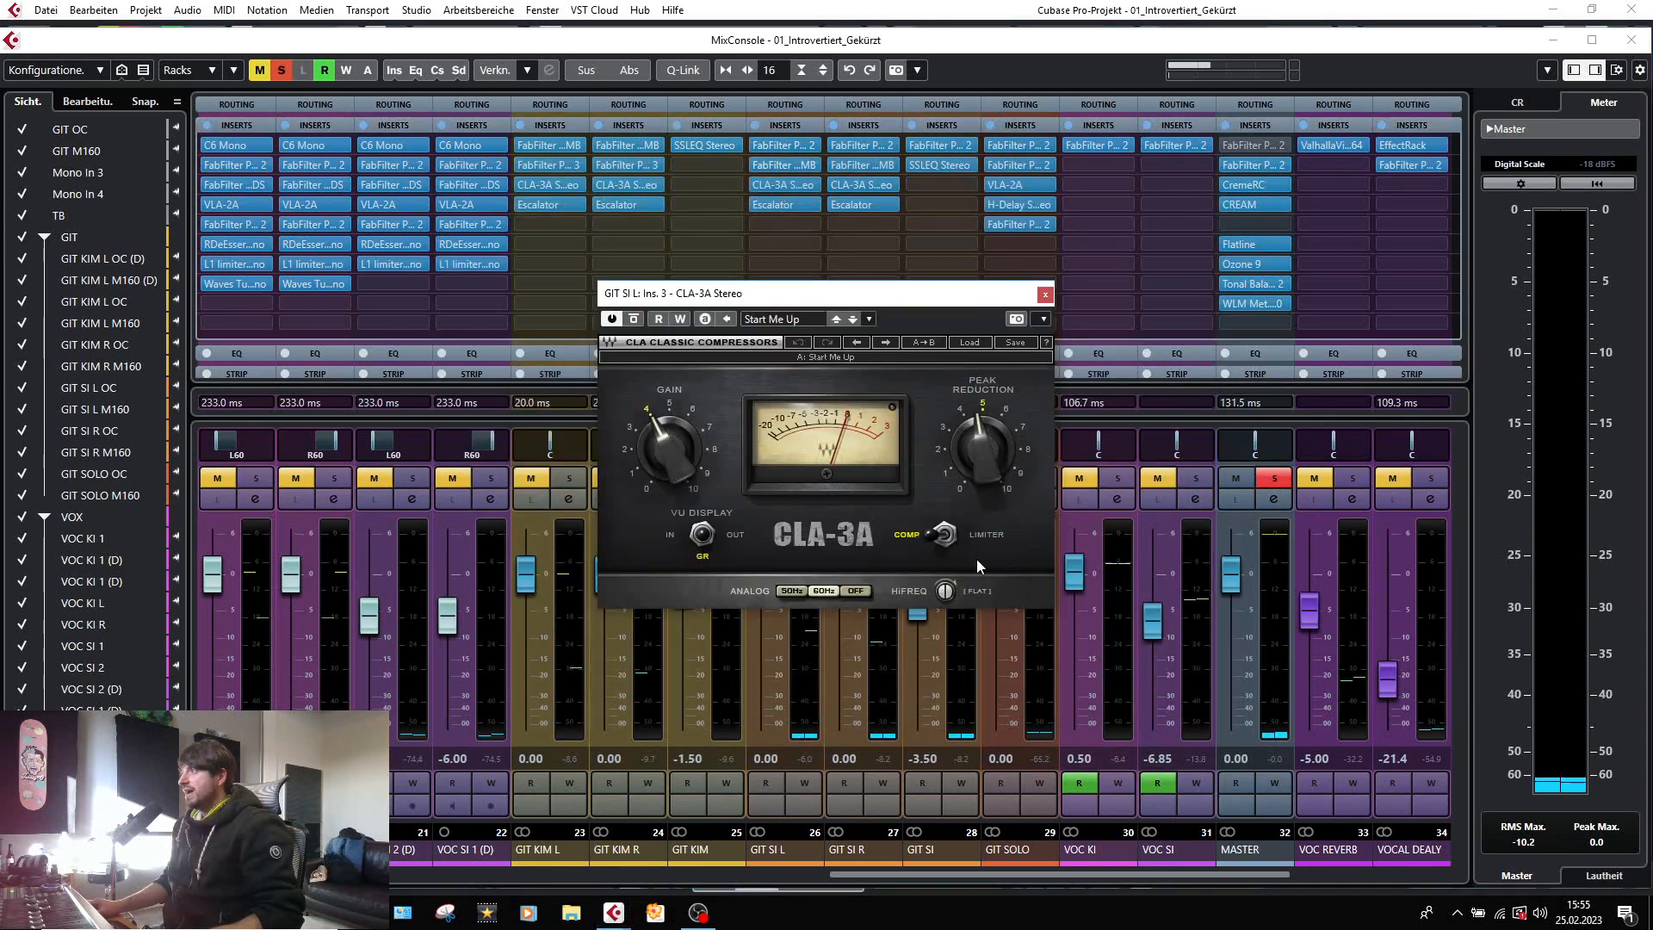
pyautogui.press('space')
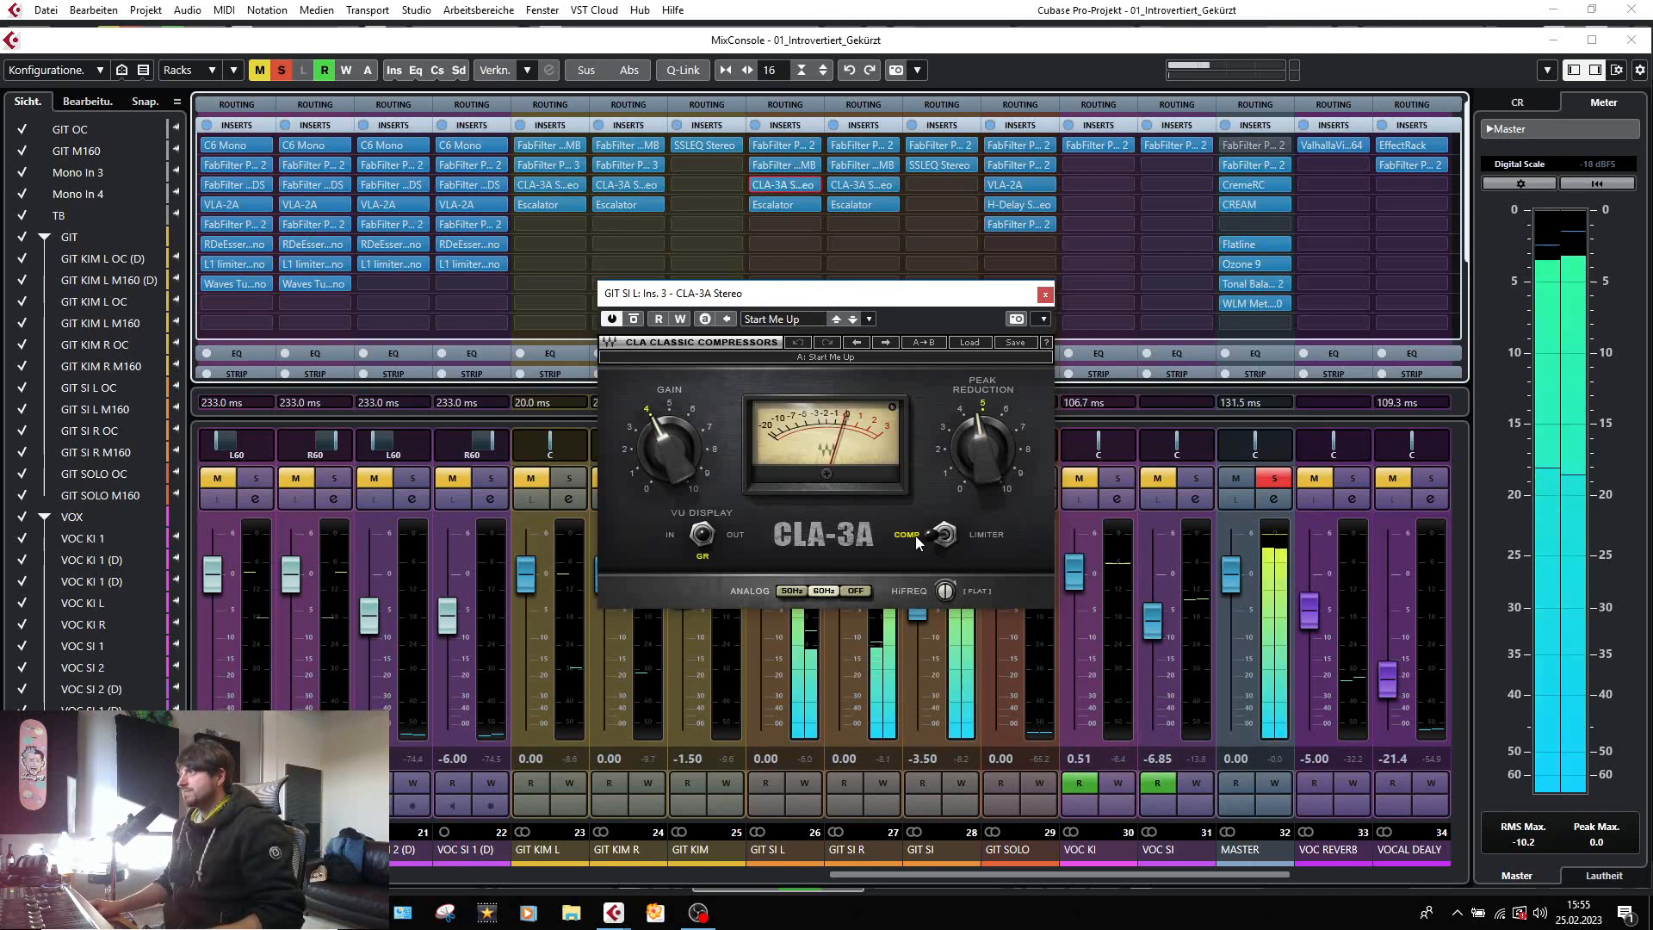
pyautogui.click(1044, 295)
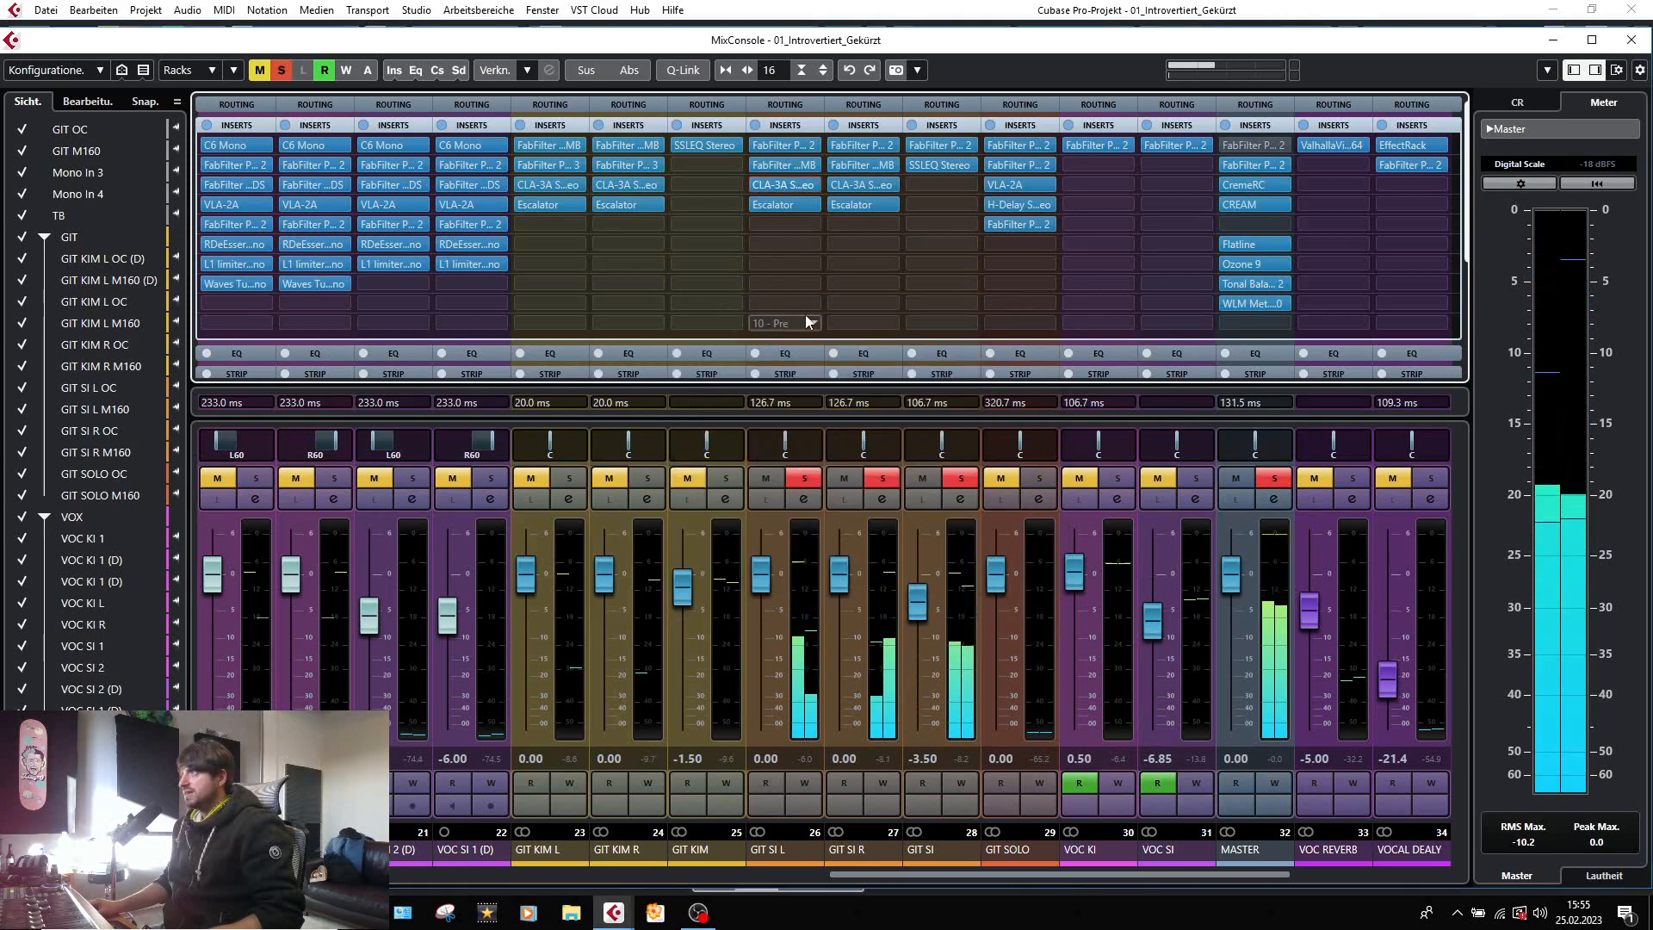
pyautogui.click(774, 203)
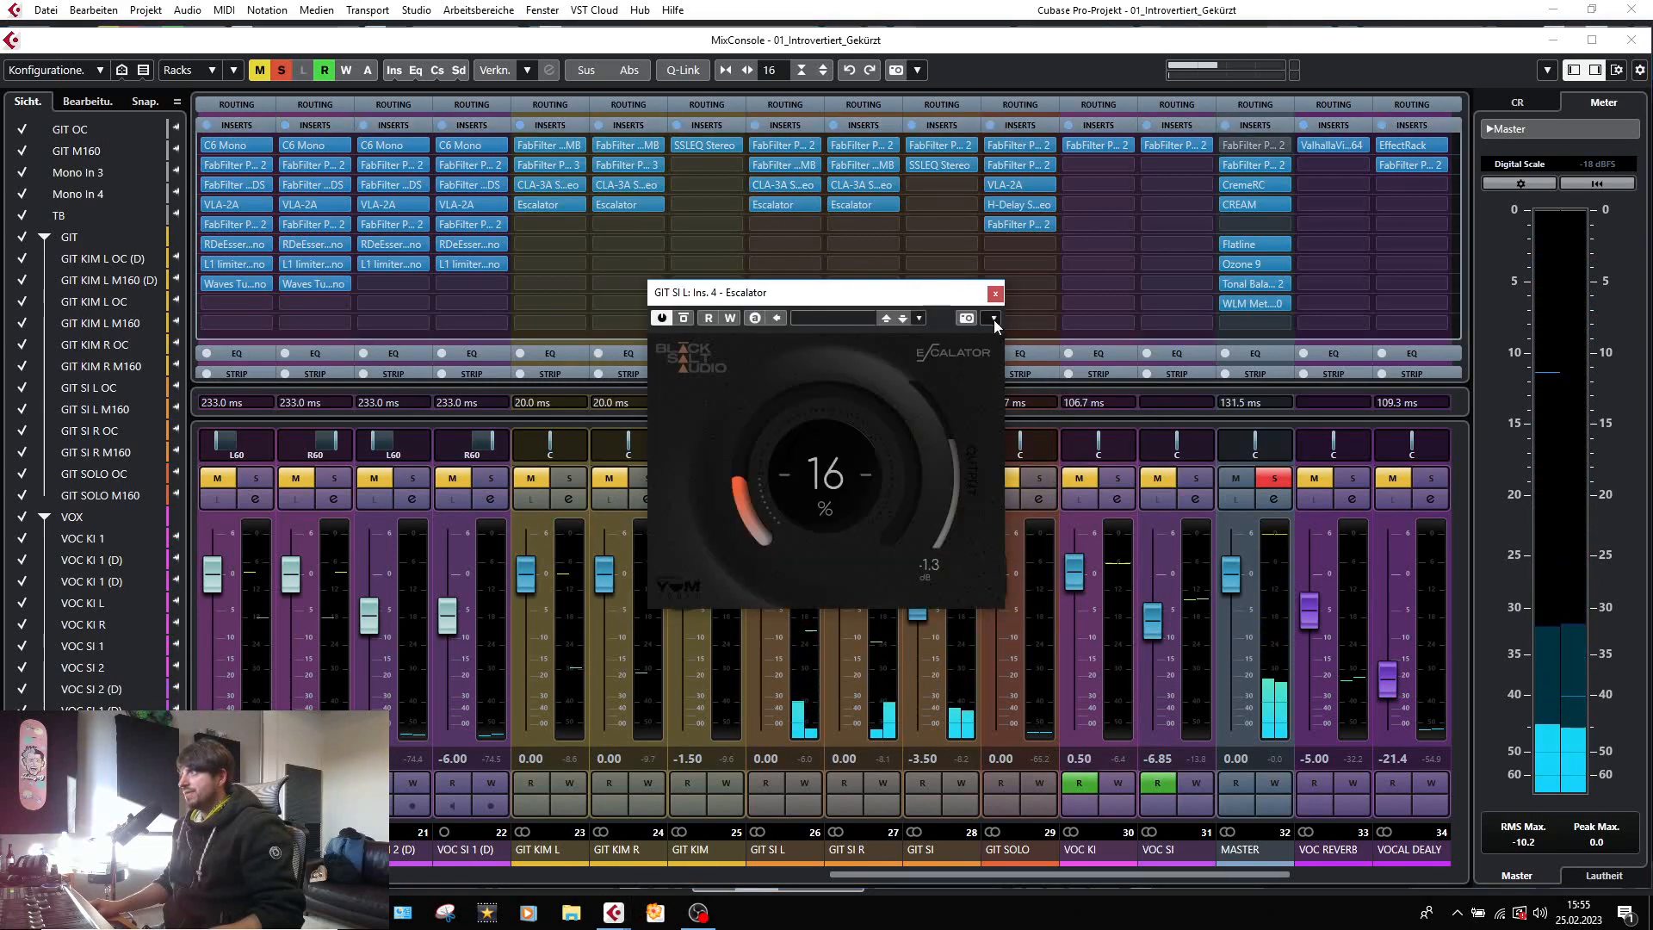
pyautogui.click(992, 289)
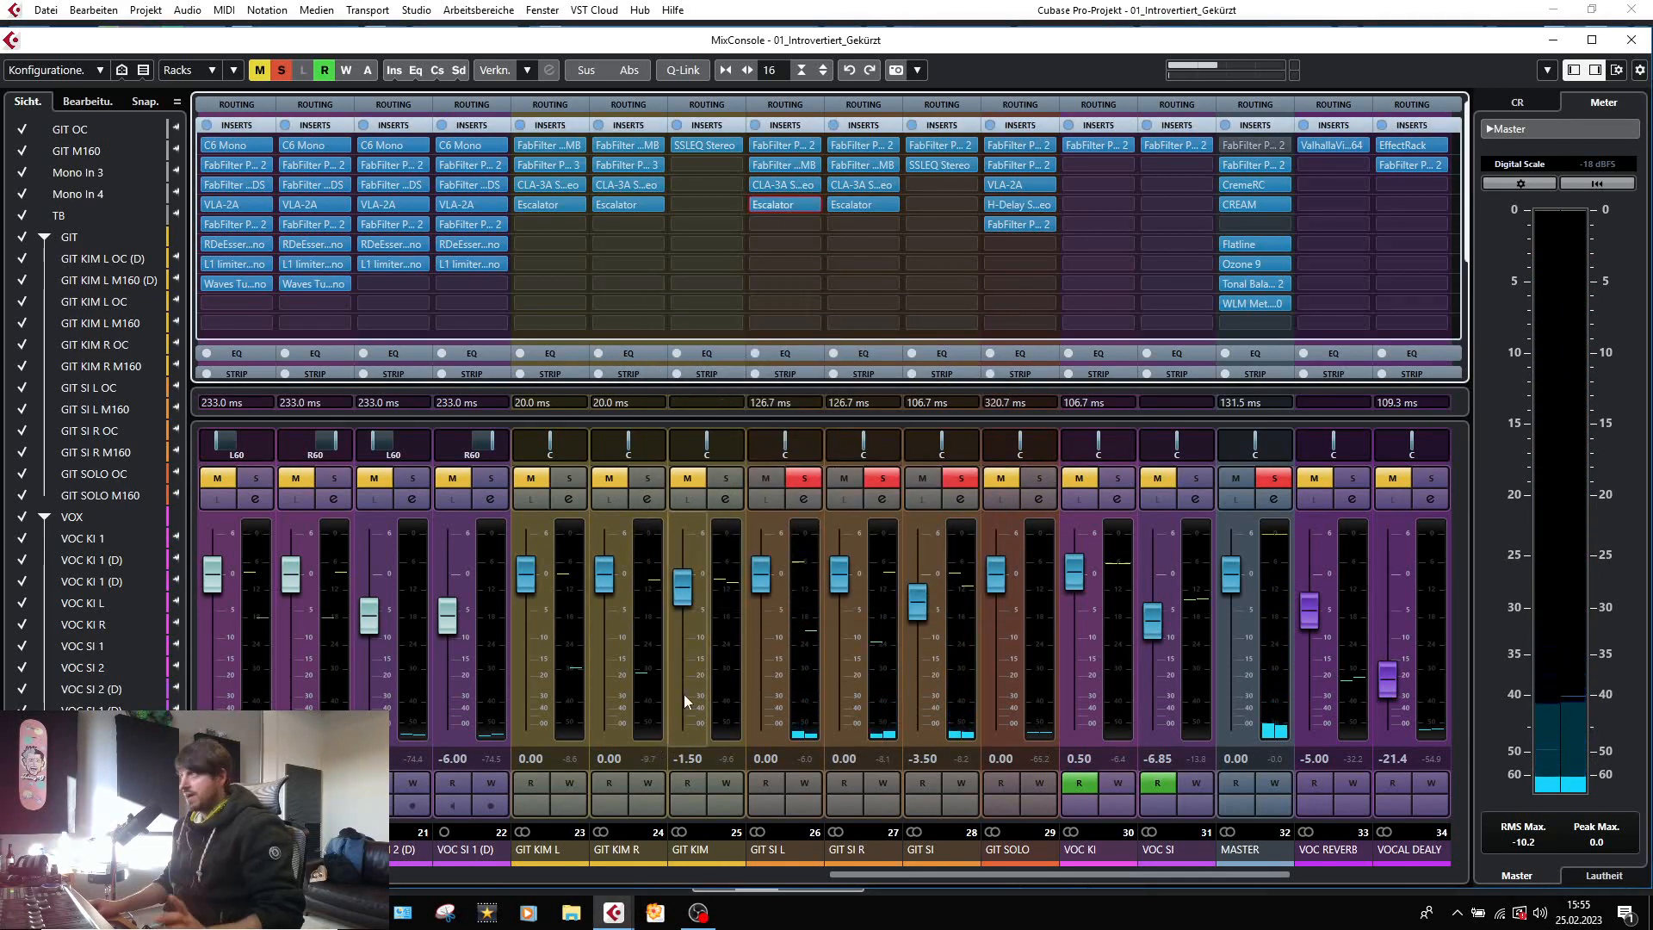
# Inspect the narrow FabFilter Pro-Q 2 dip and the SSLEQ Stereo settings on the GIT SI group.
pyautogui.click(849, 870)
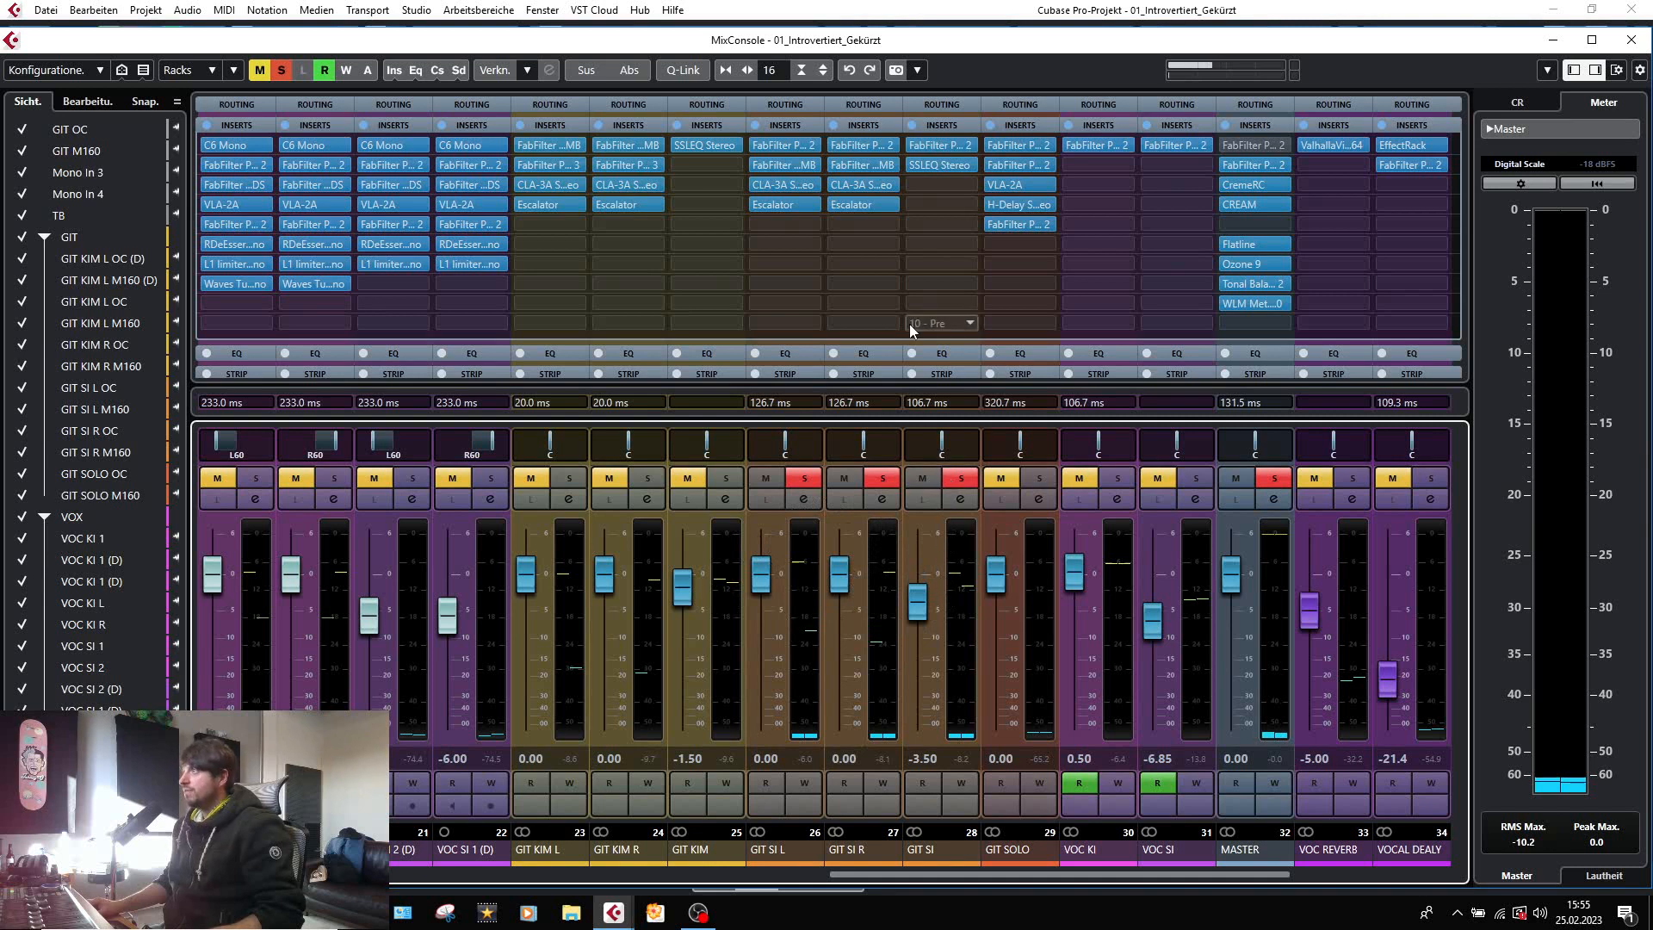
pyautogui.click(936, 142)
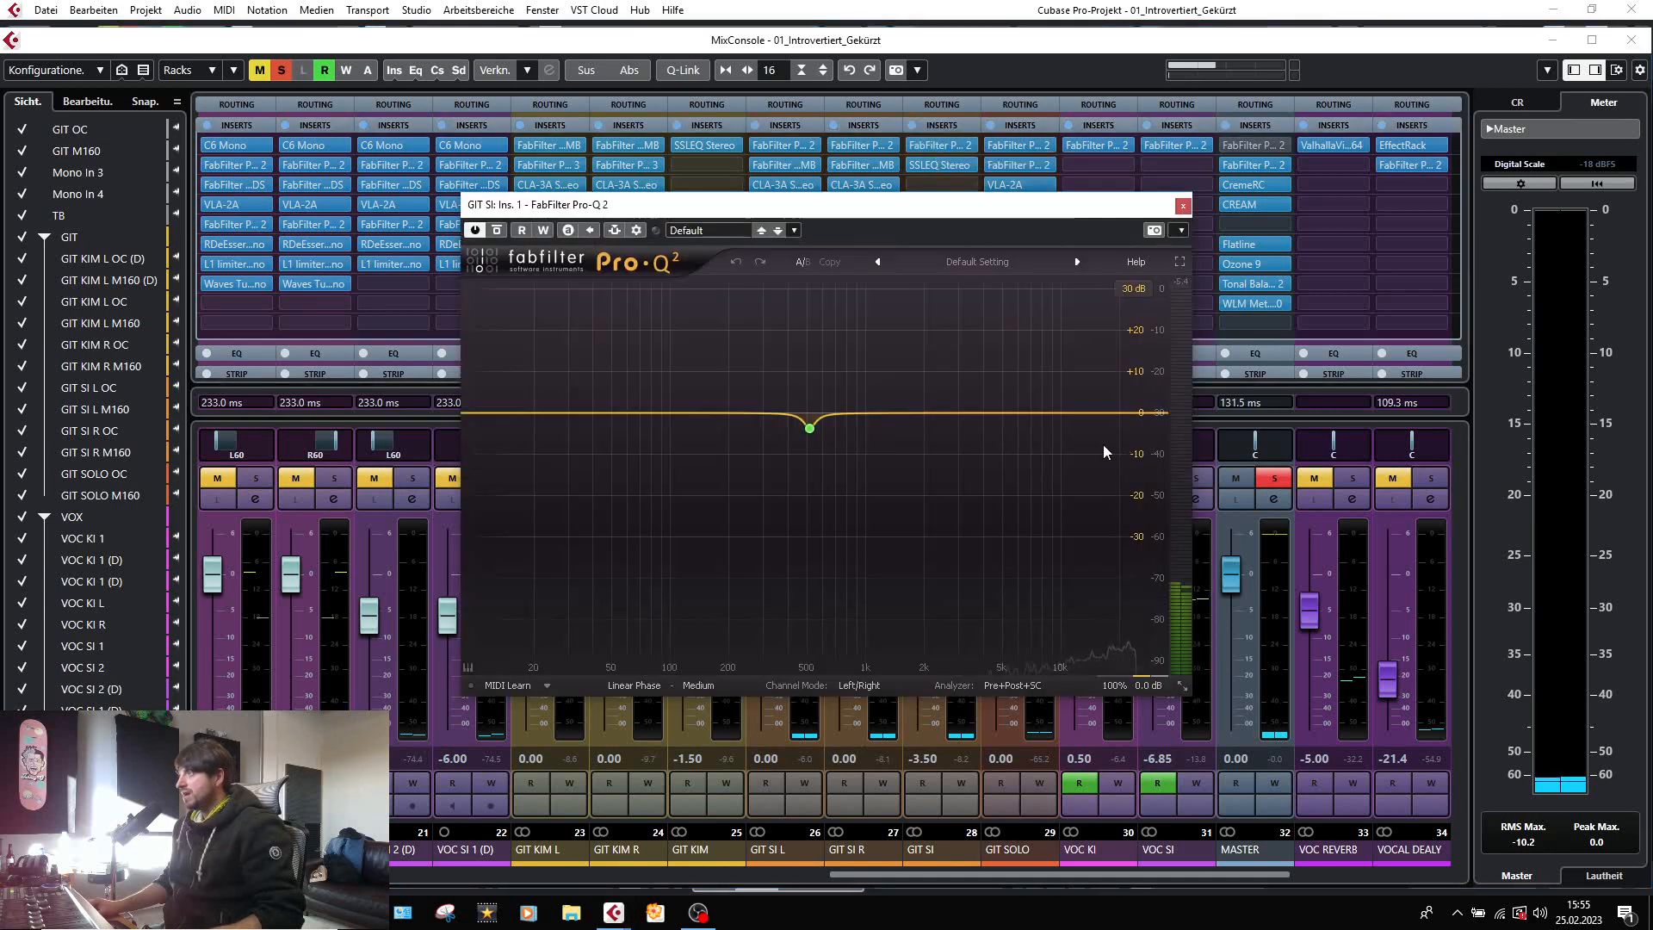
pyautogui.moveTo(826, 427)
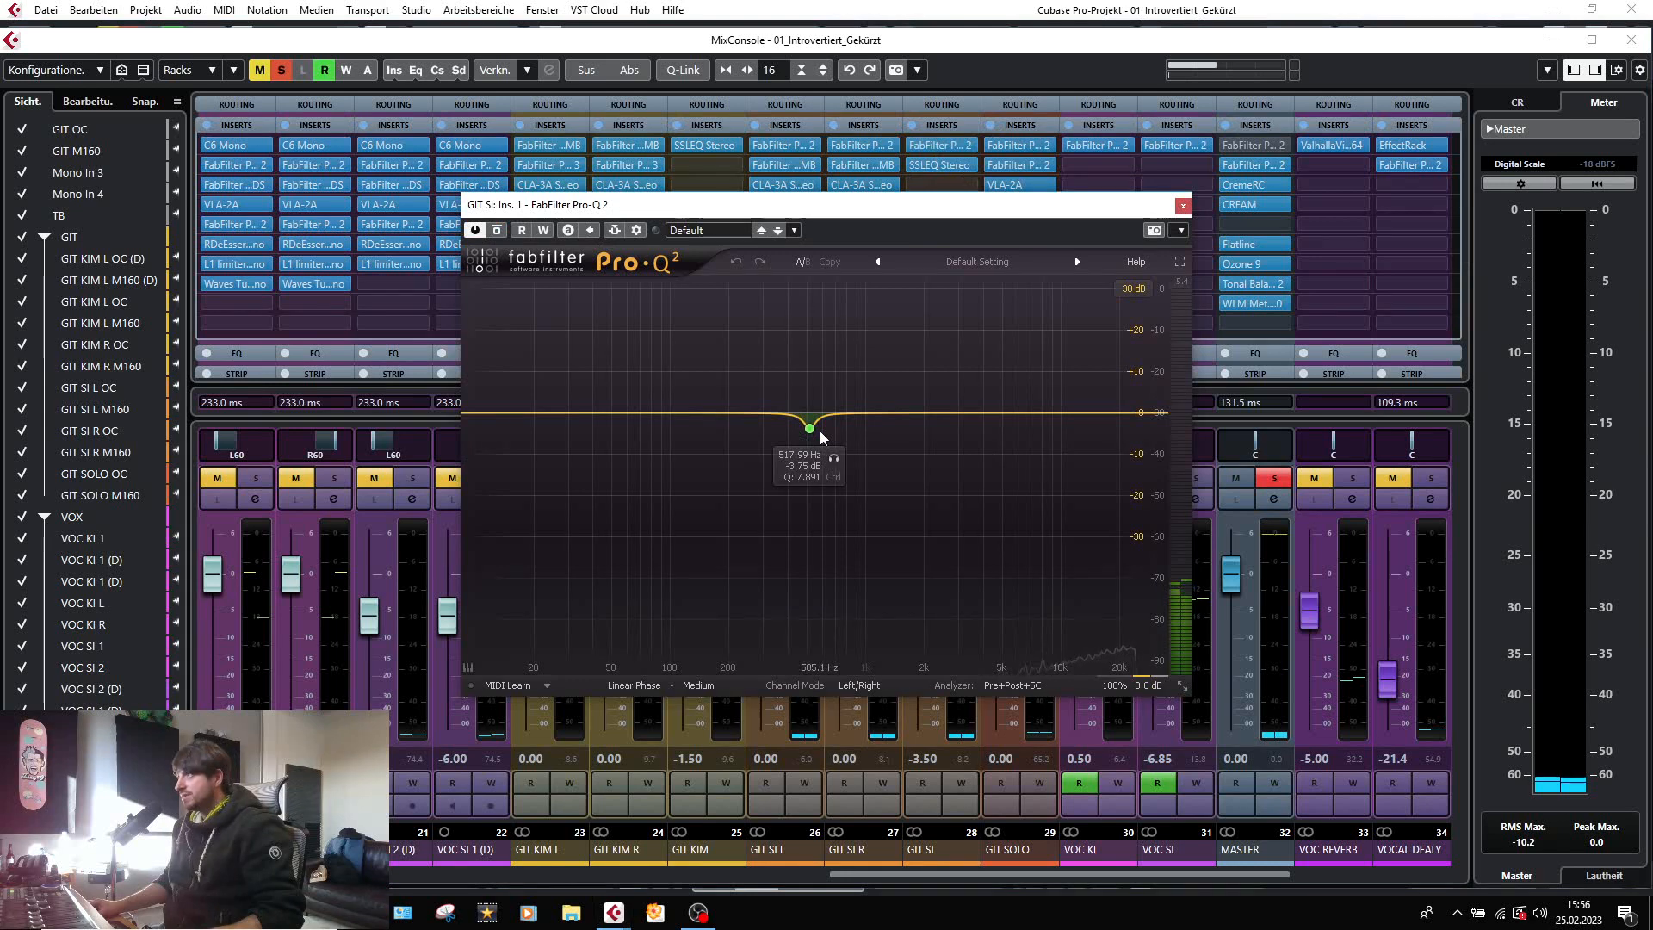
pyautogui.click(1183, 204)
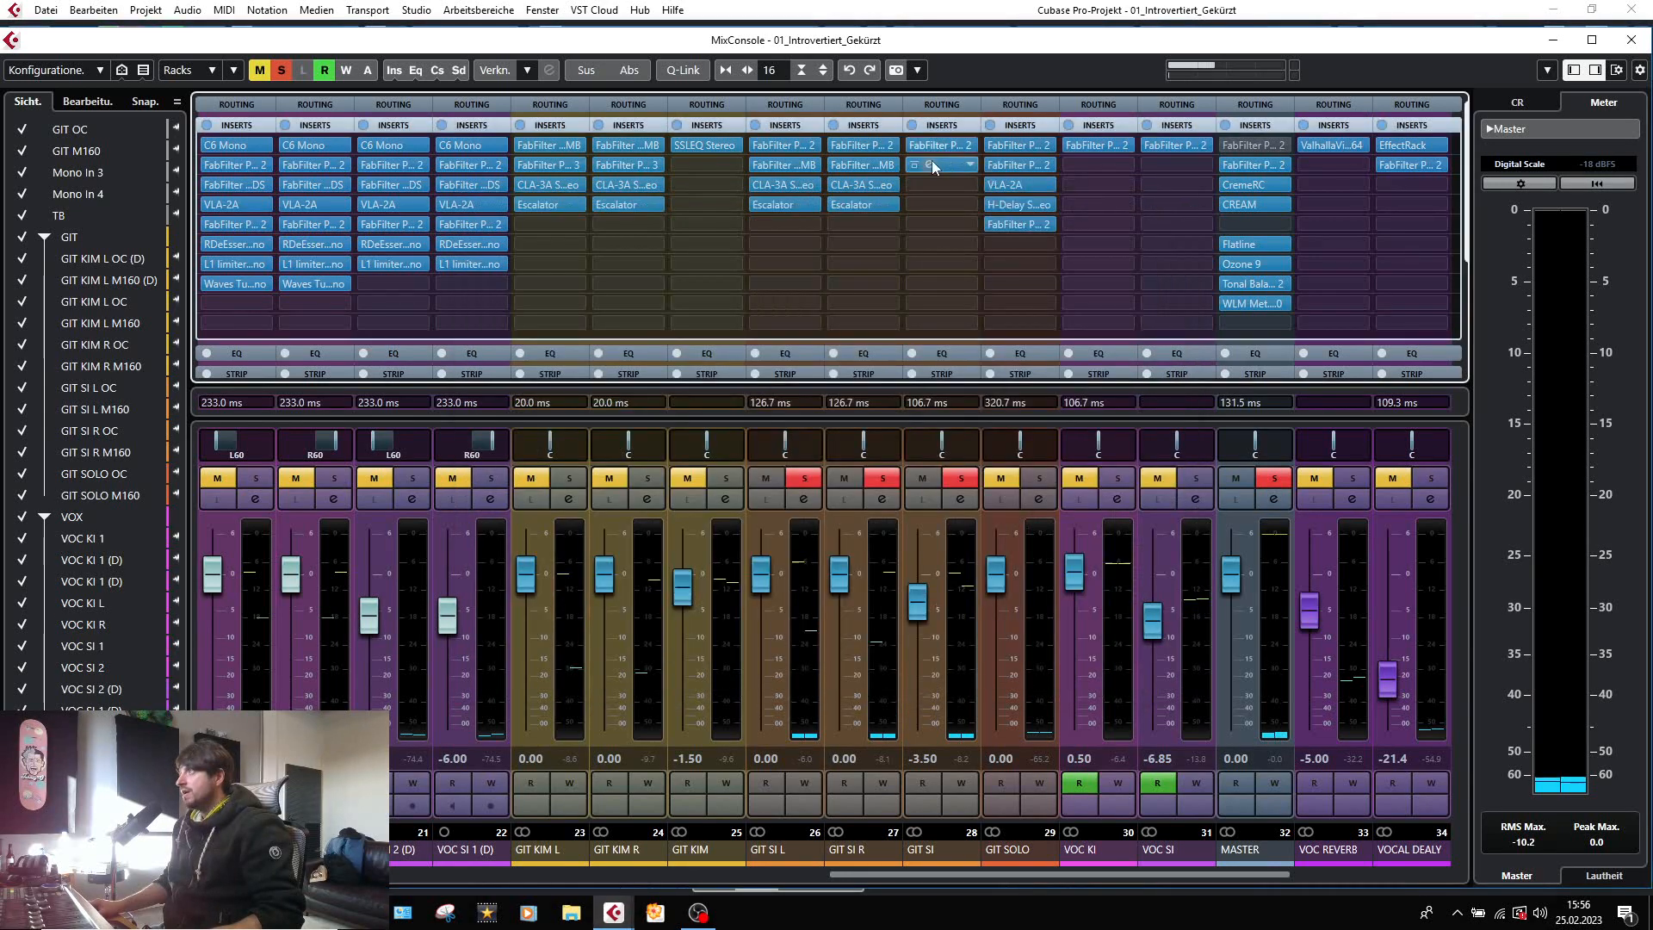
pyautogui.click(932, 161)
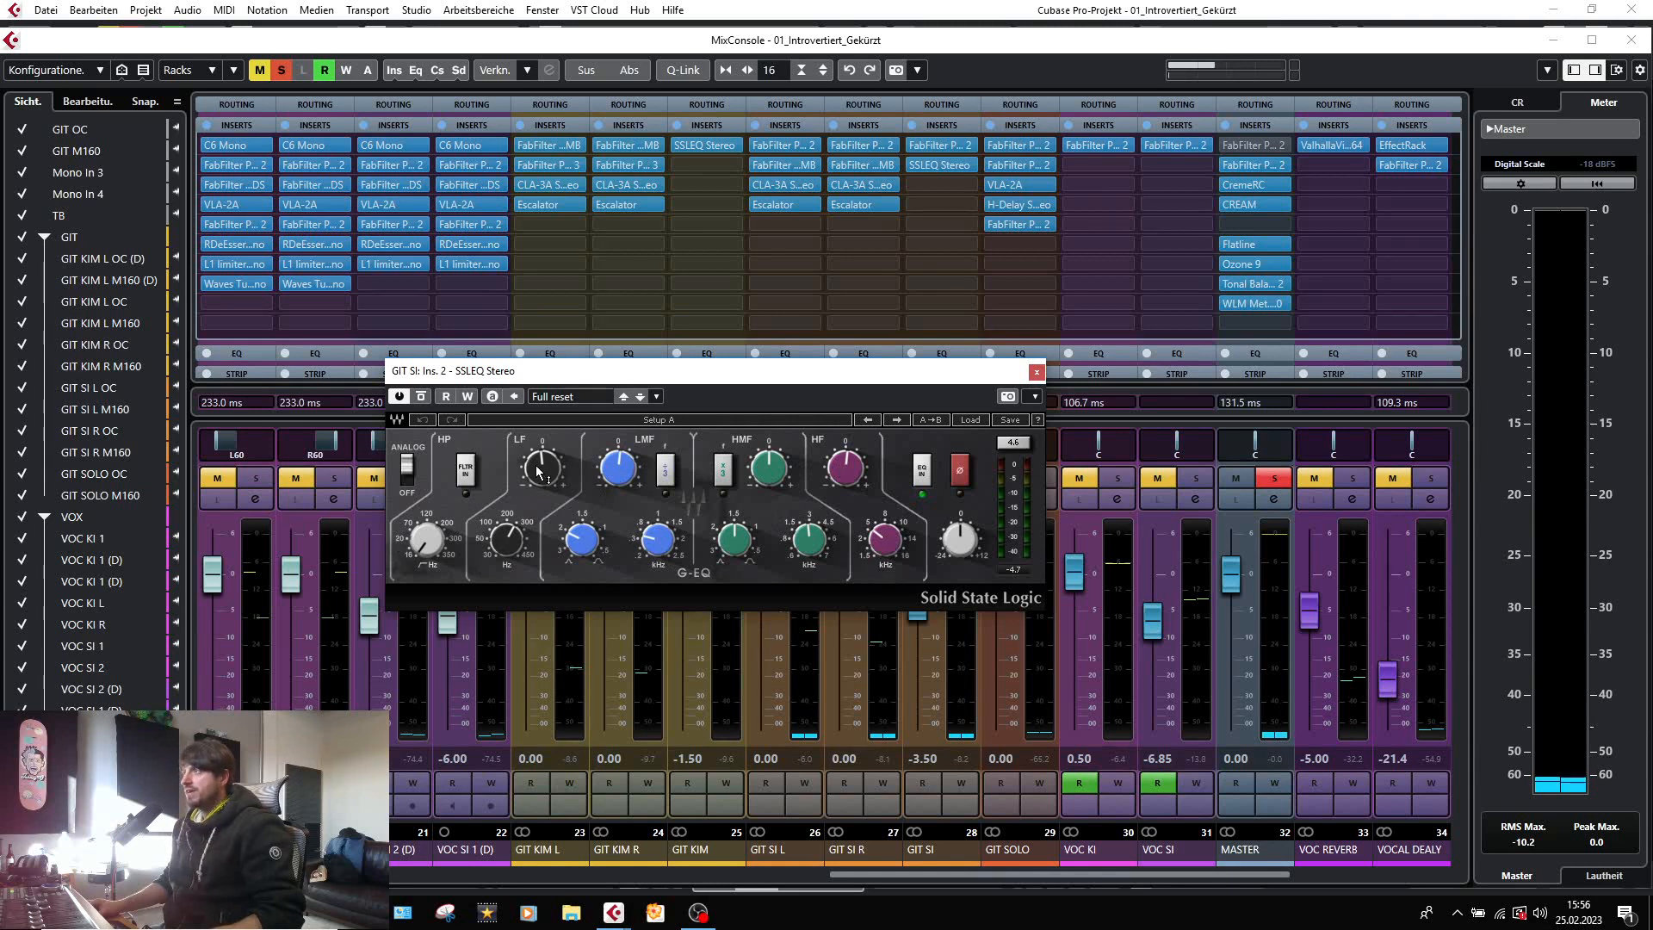
pyautogui.moveTo(541, 471)
pyautogui.click(1036, 371)
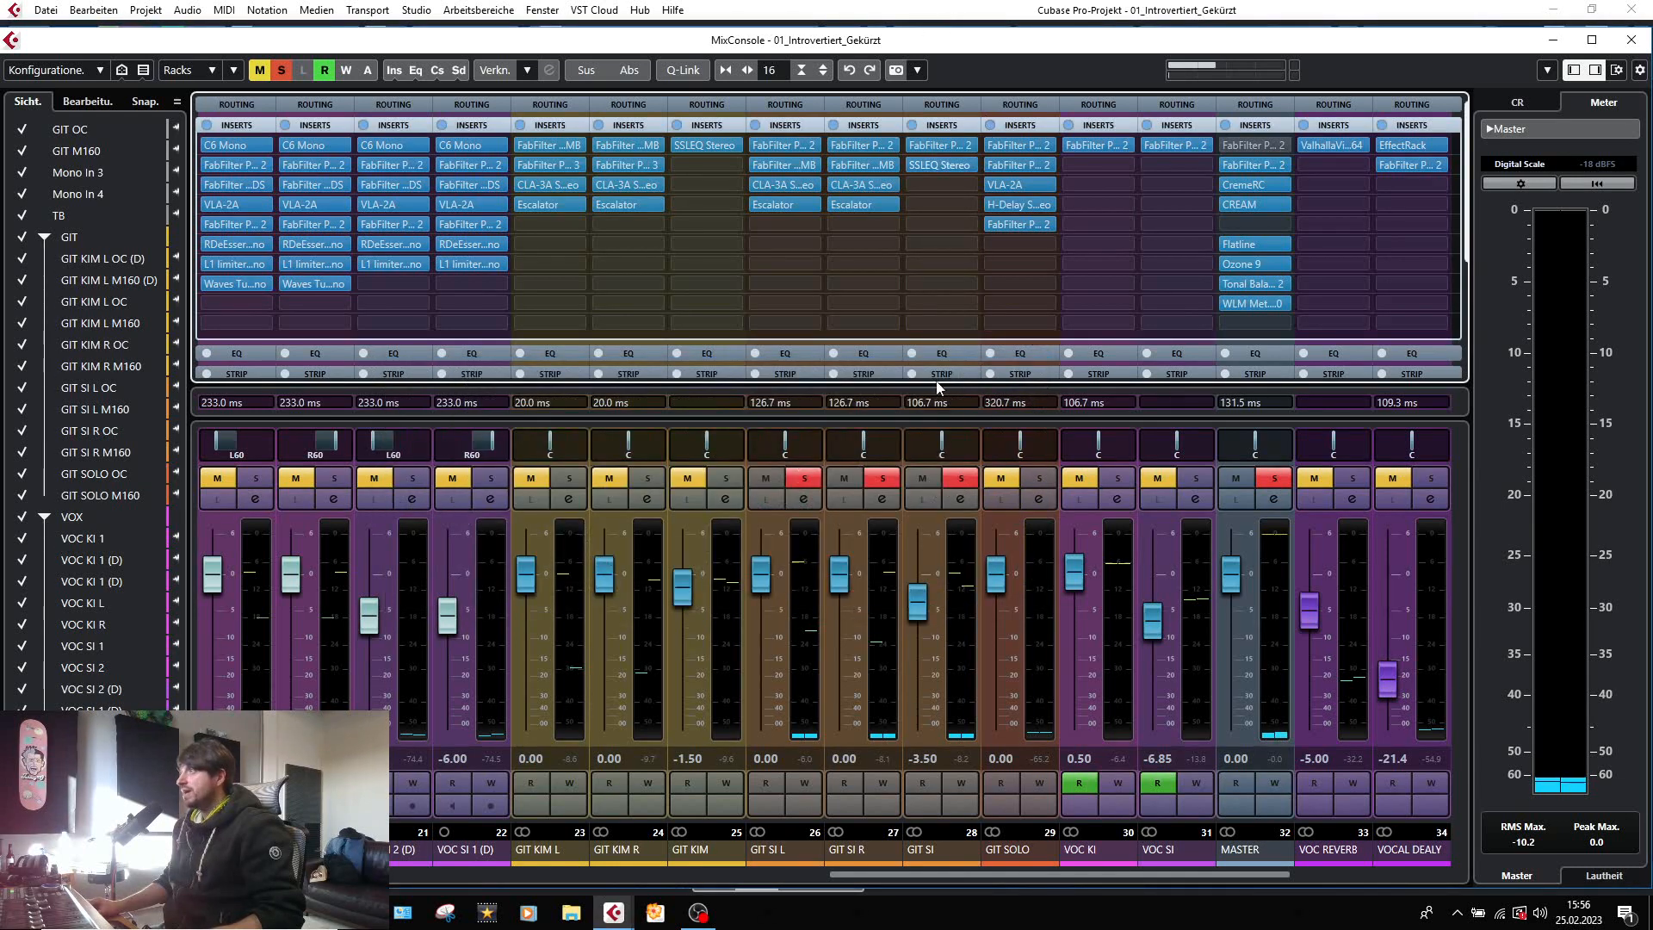
# Bypass and re-enable all inserts on the GIT SI group during playback to compare the sound.
pyautogui.moveTo(899, 141)
pyautogui.click(913, 126)
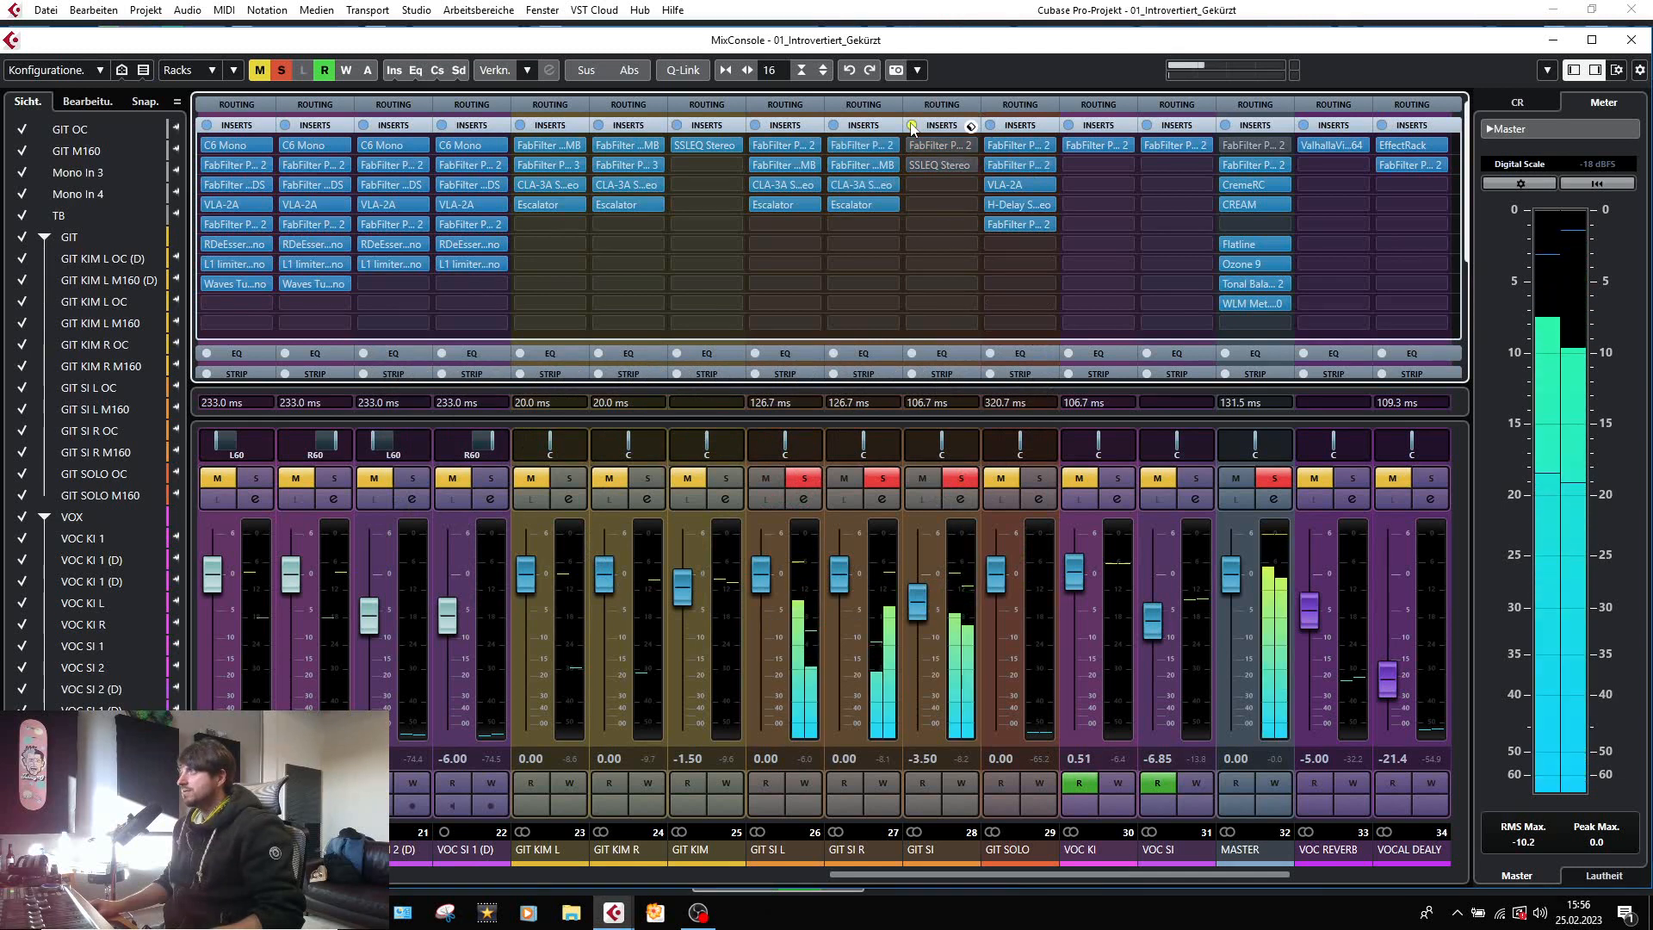
pyautogui.click(913, 125)
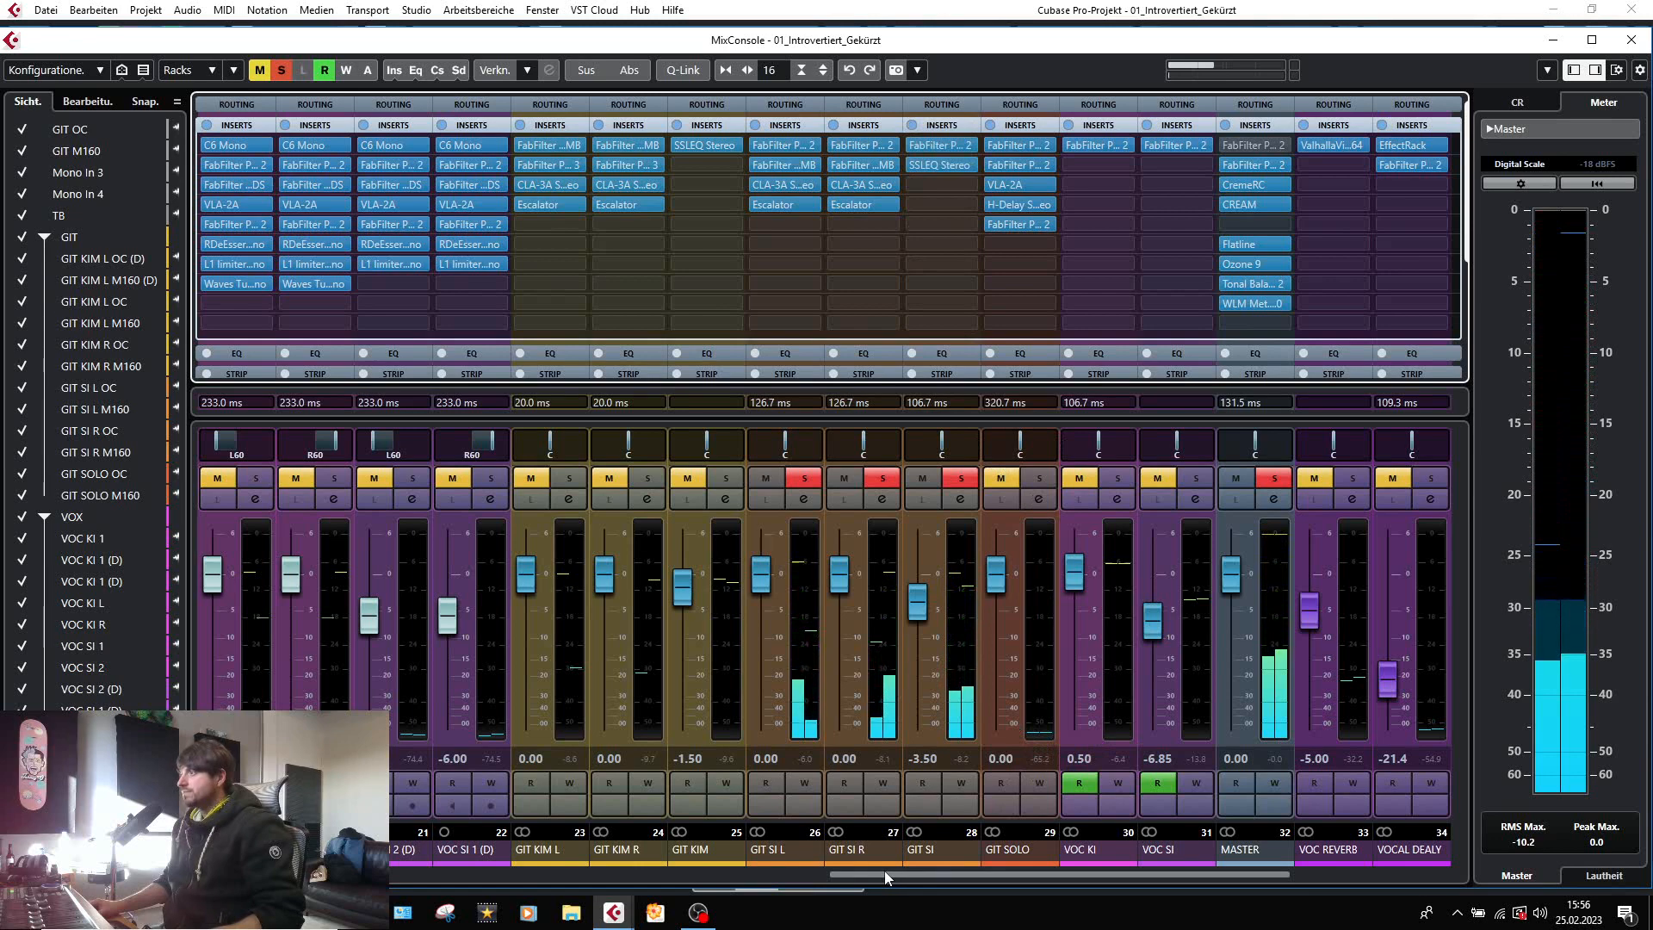
# Clear all channel solos and play the GIT SOLO section from bar 131 in the project window.
pyautogui.moveTo(881, 880); pyautogui.dragTo(955, 882)
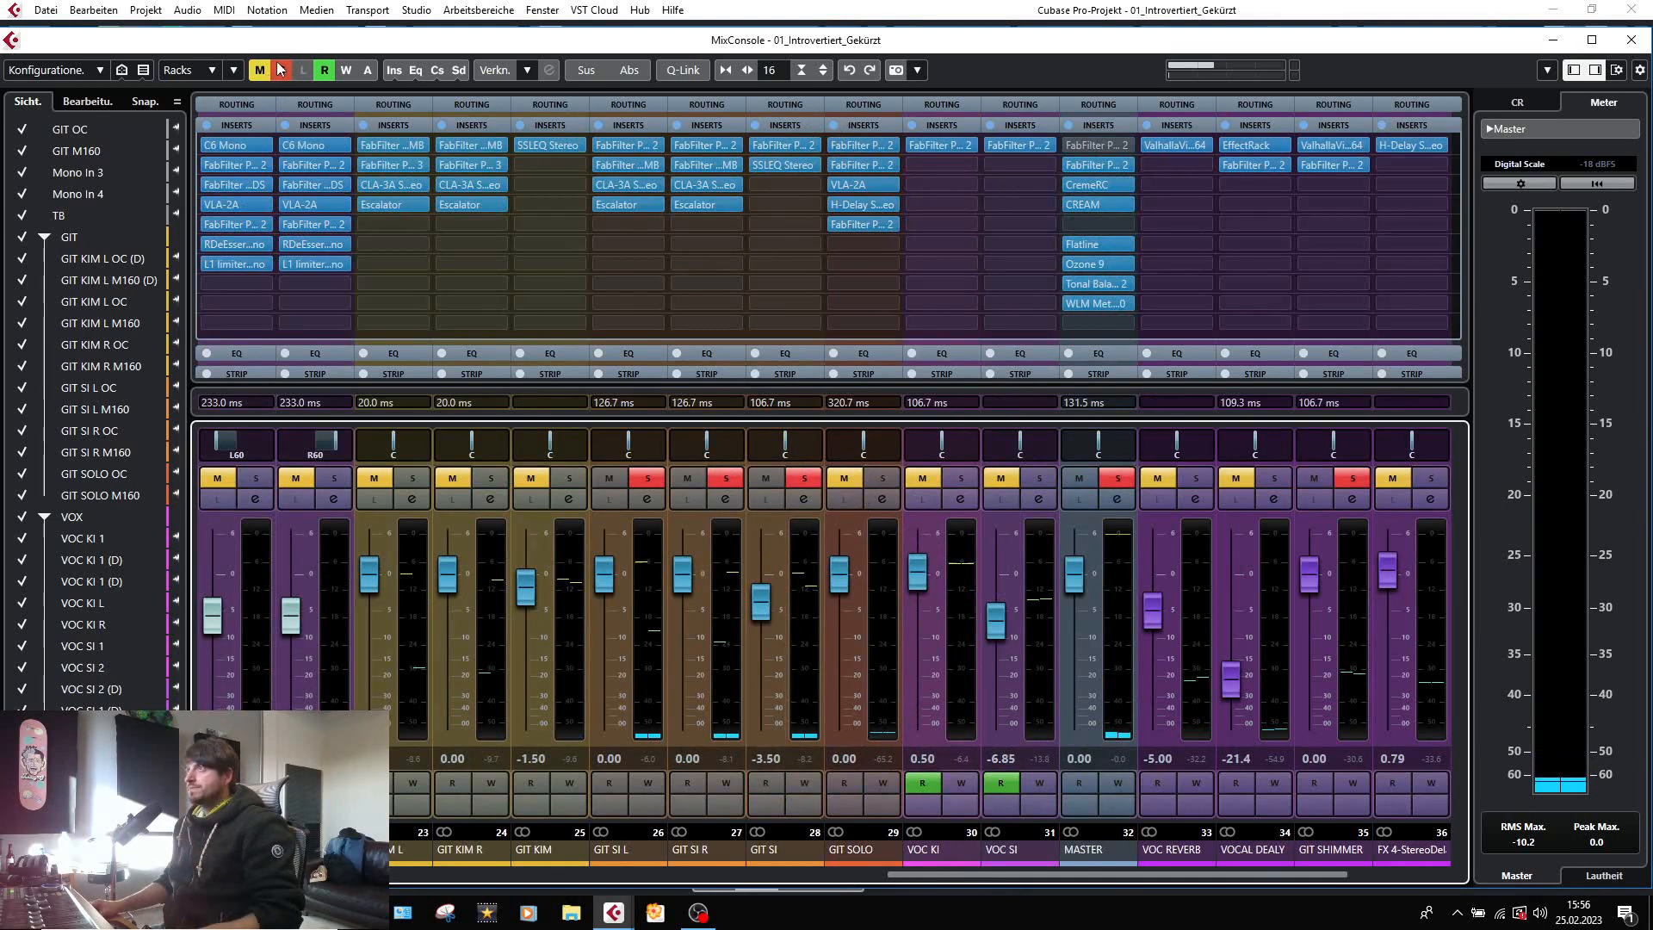
pyautogui.press('F3')
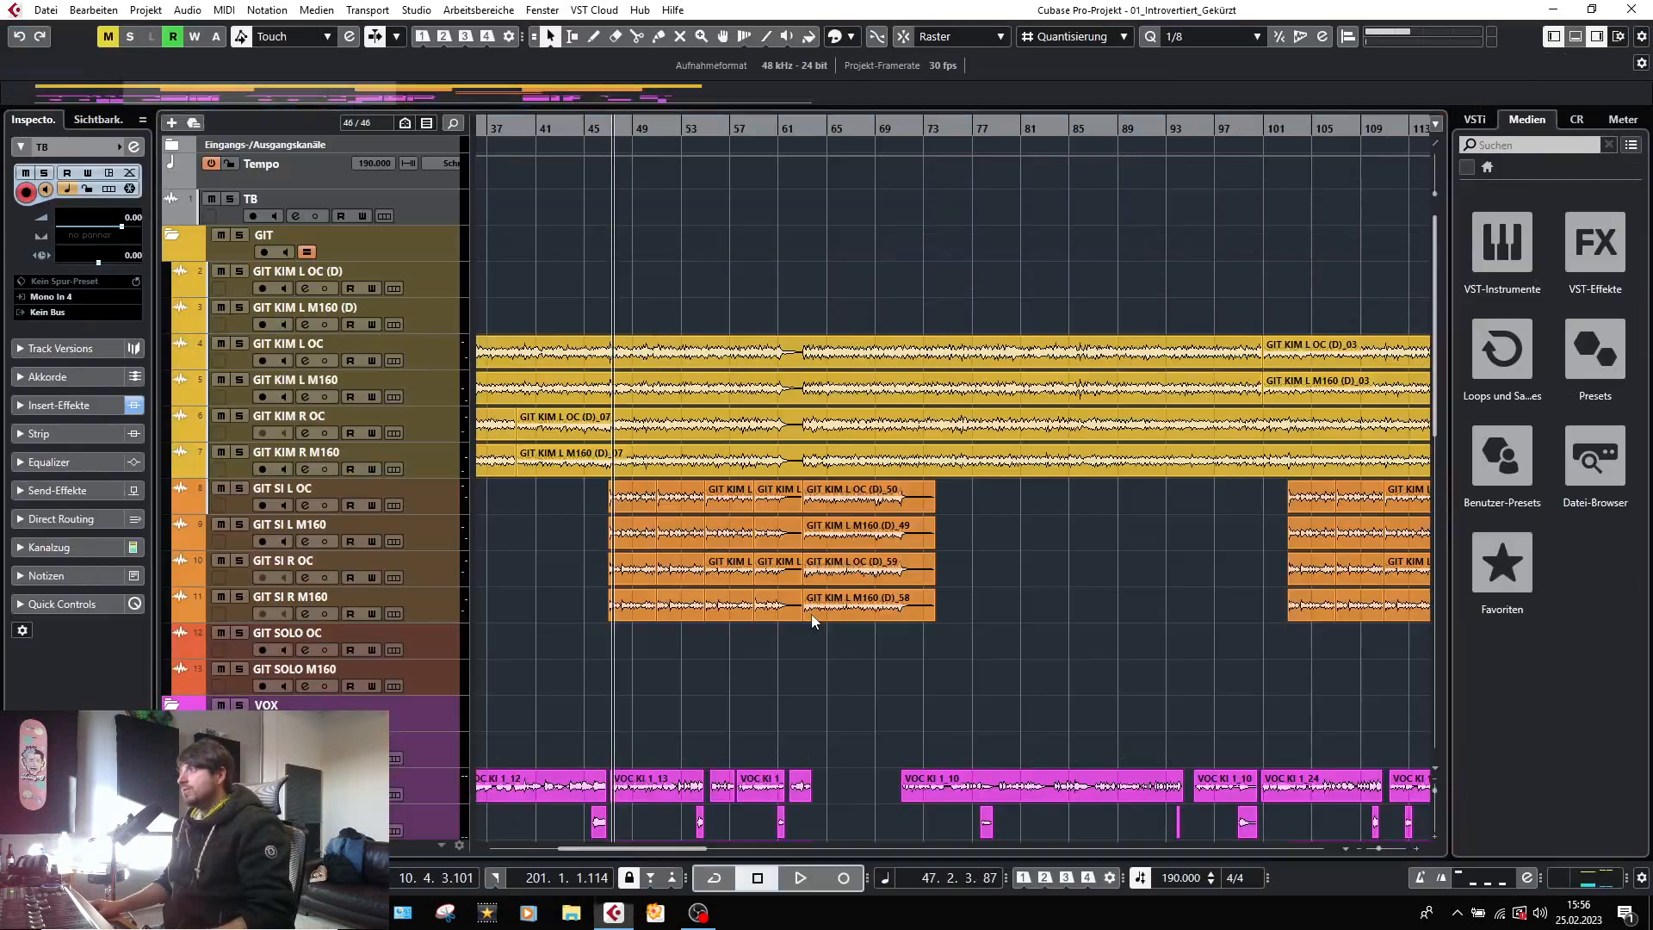
pyautogui.scroll(-5, 934, 689)
pyautogui.scroll(1, 1182, 704)
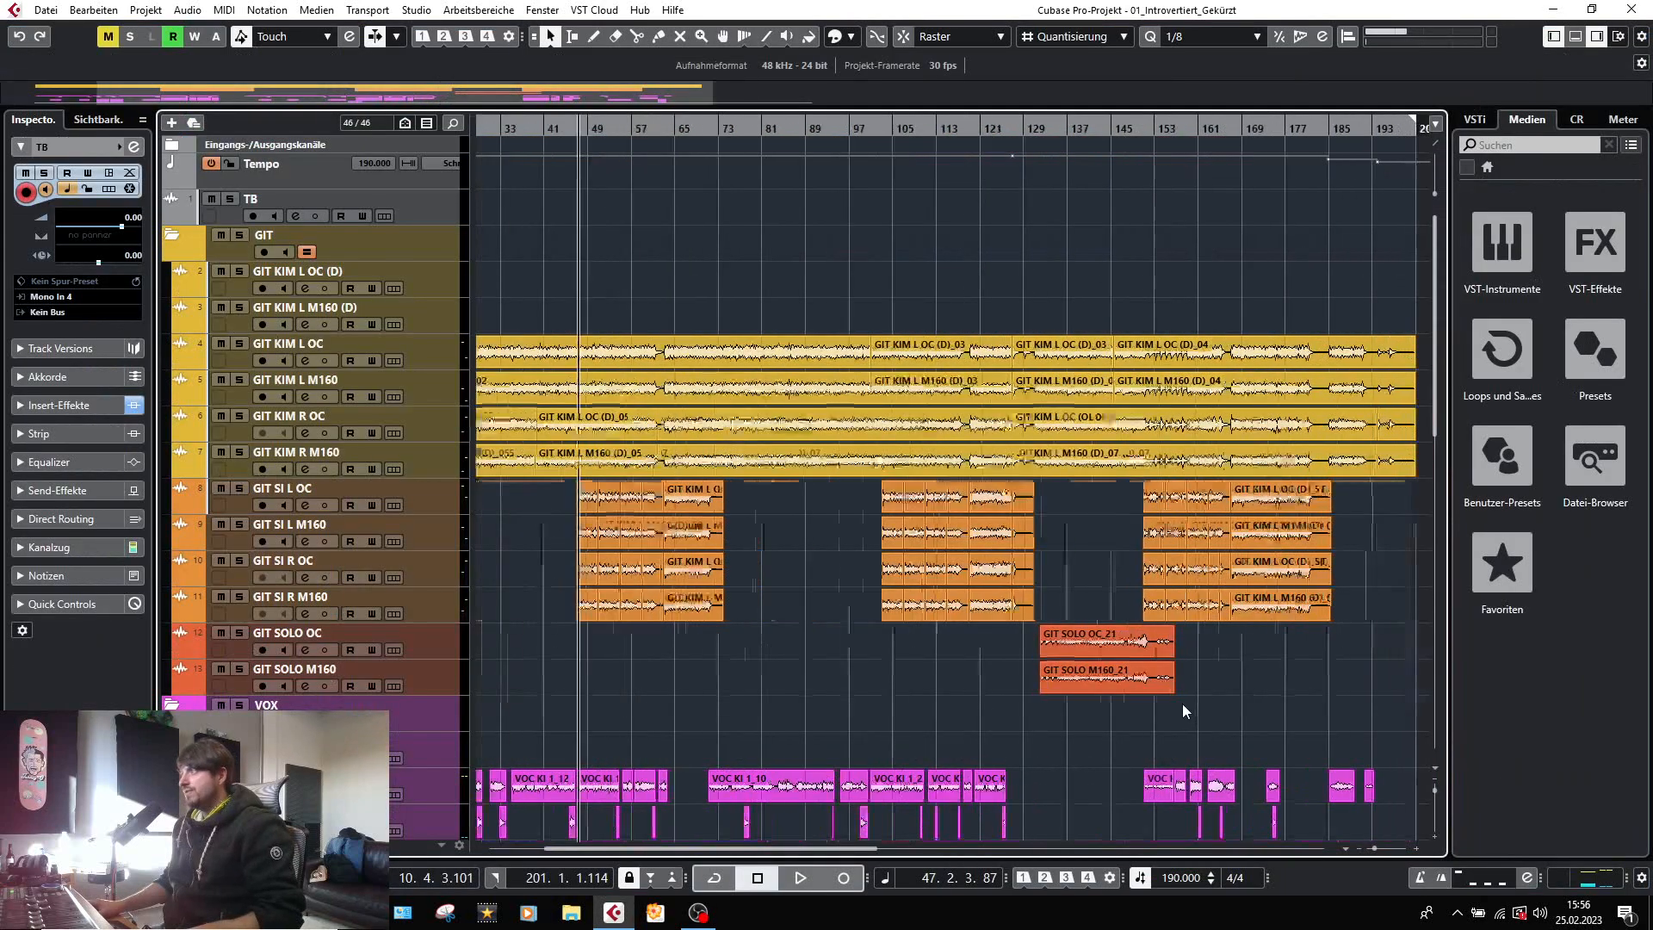
pyautogui.scroll(3, 1183, 711)
pyautogui.scroll(3, 800, 345)
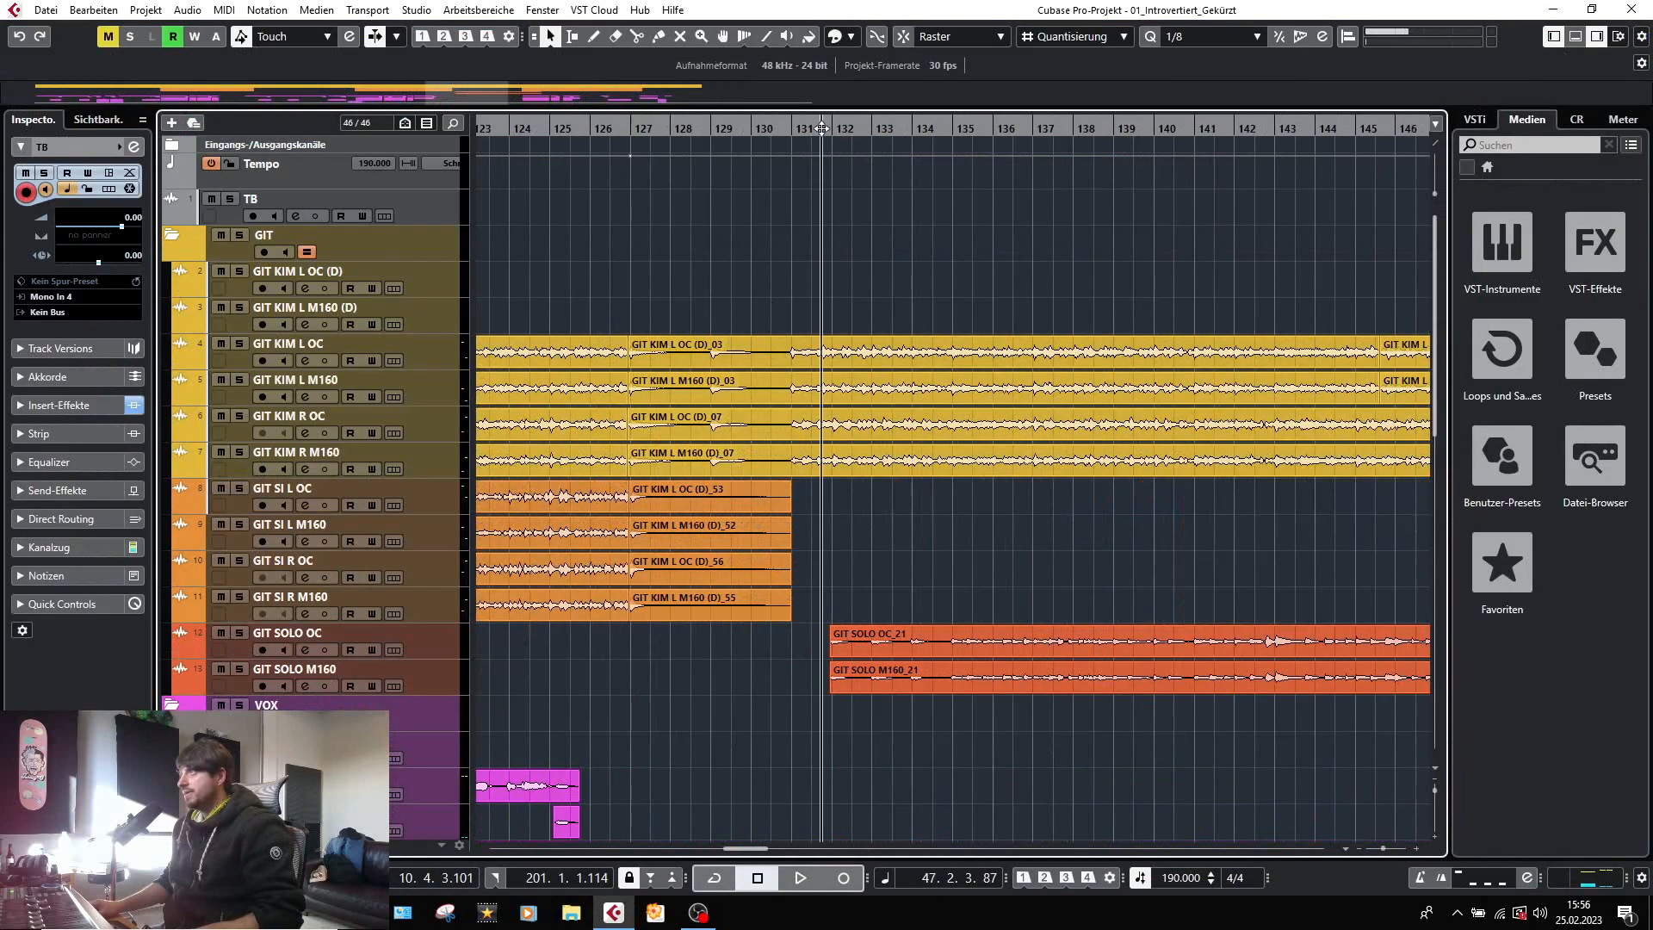
pyautogui.click(822, 128)
pyautogui.press('space')
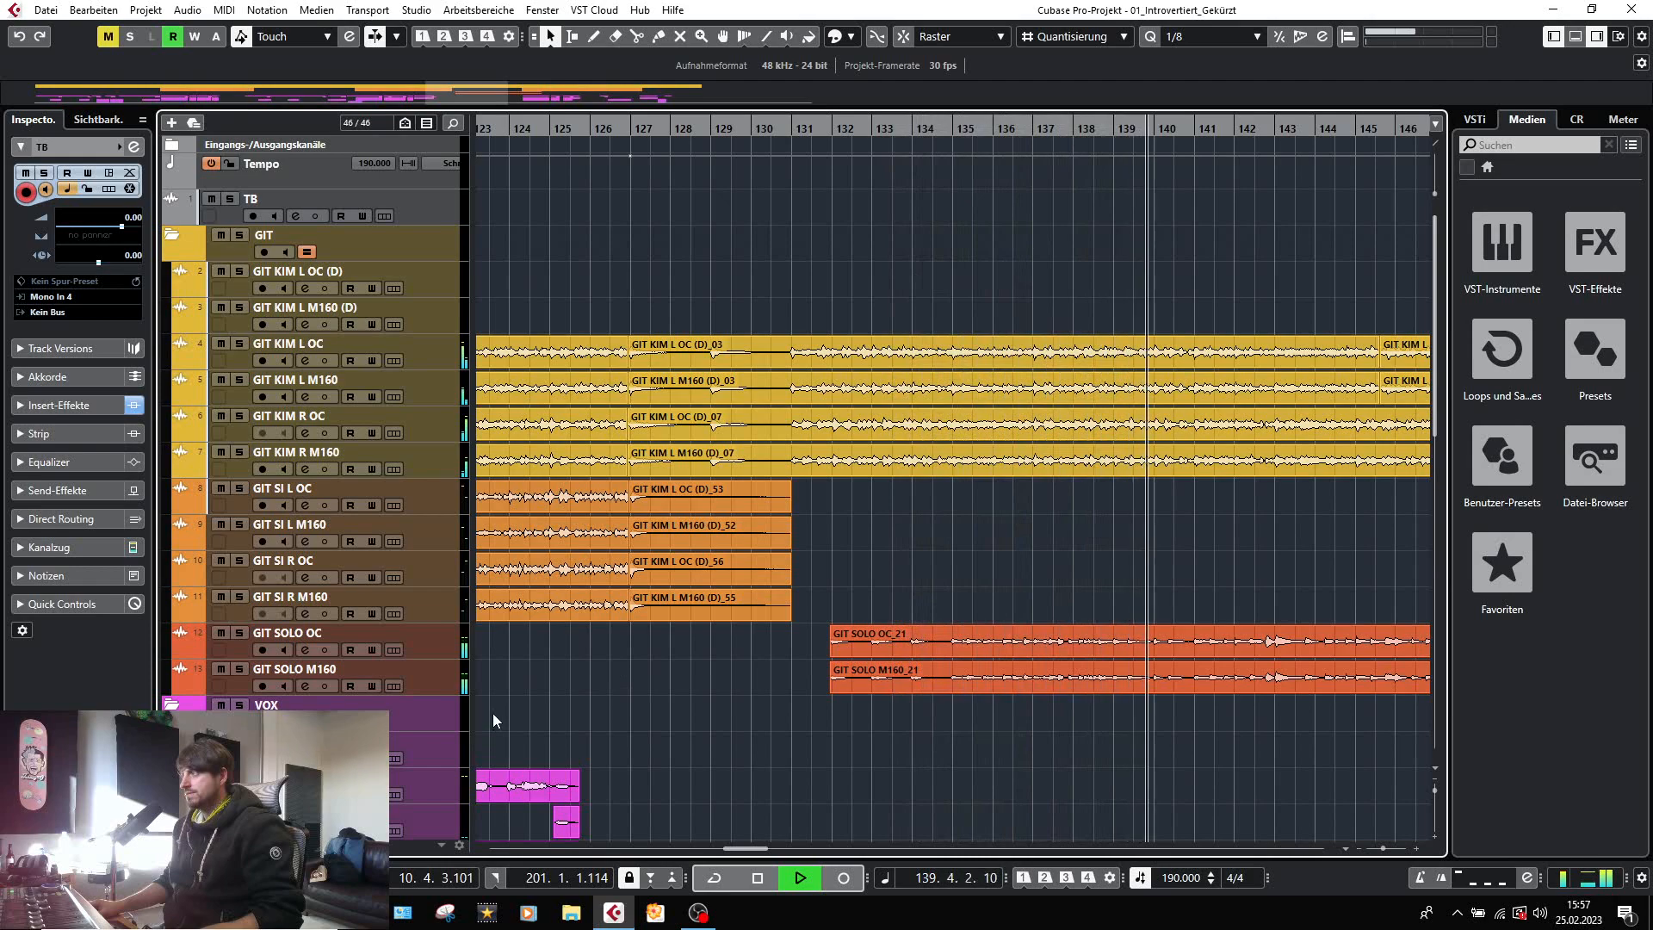
pyautogui.press('space')
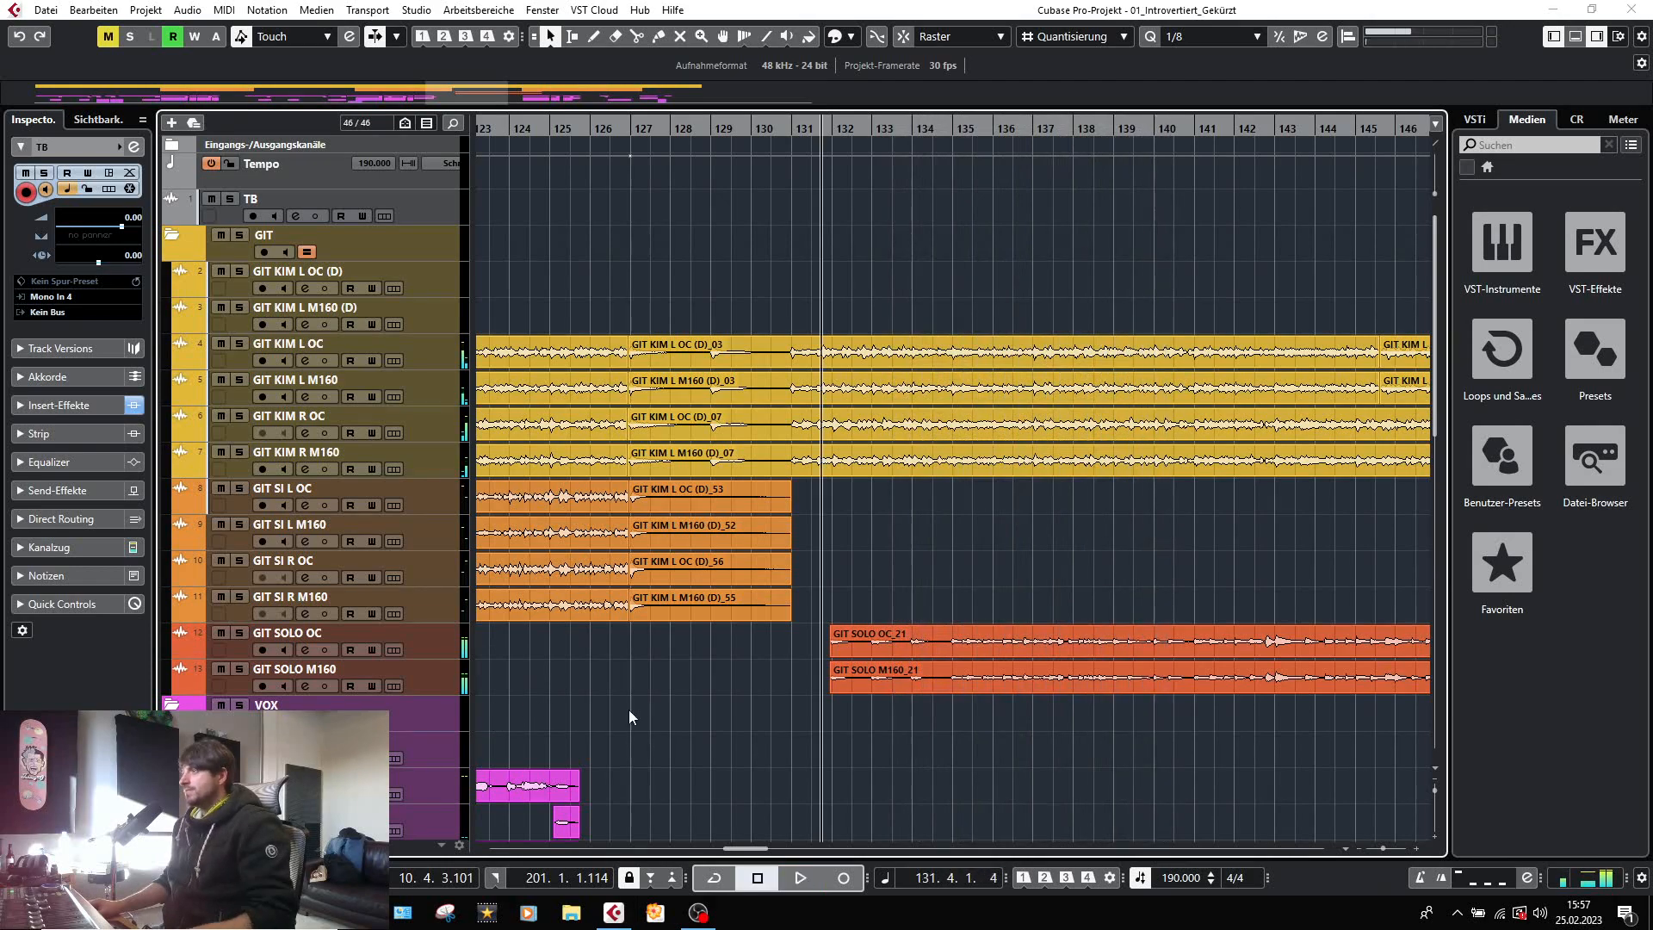
# Return to the MixConsole and inspect the cut filters and dips of the first FabFilter Pro-Q 2 on the GIT SOLO group.
pyautogui.press('F3')
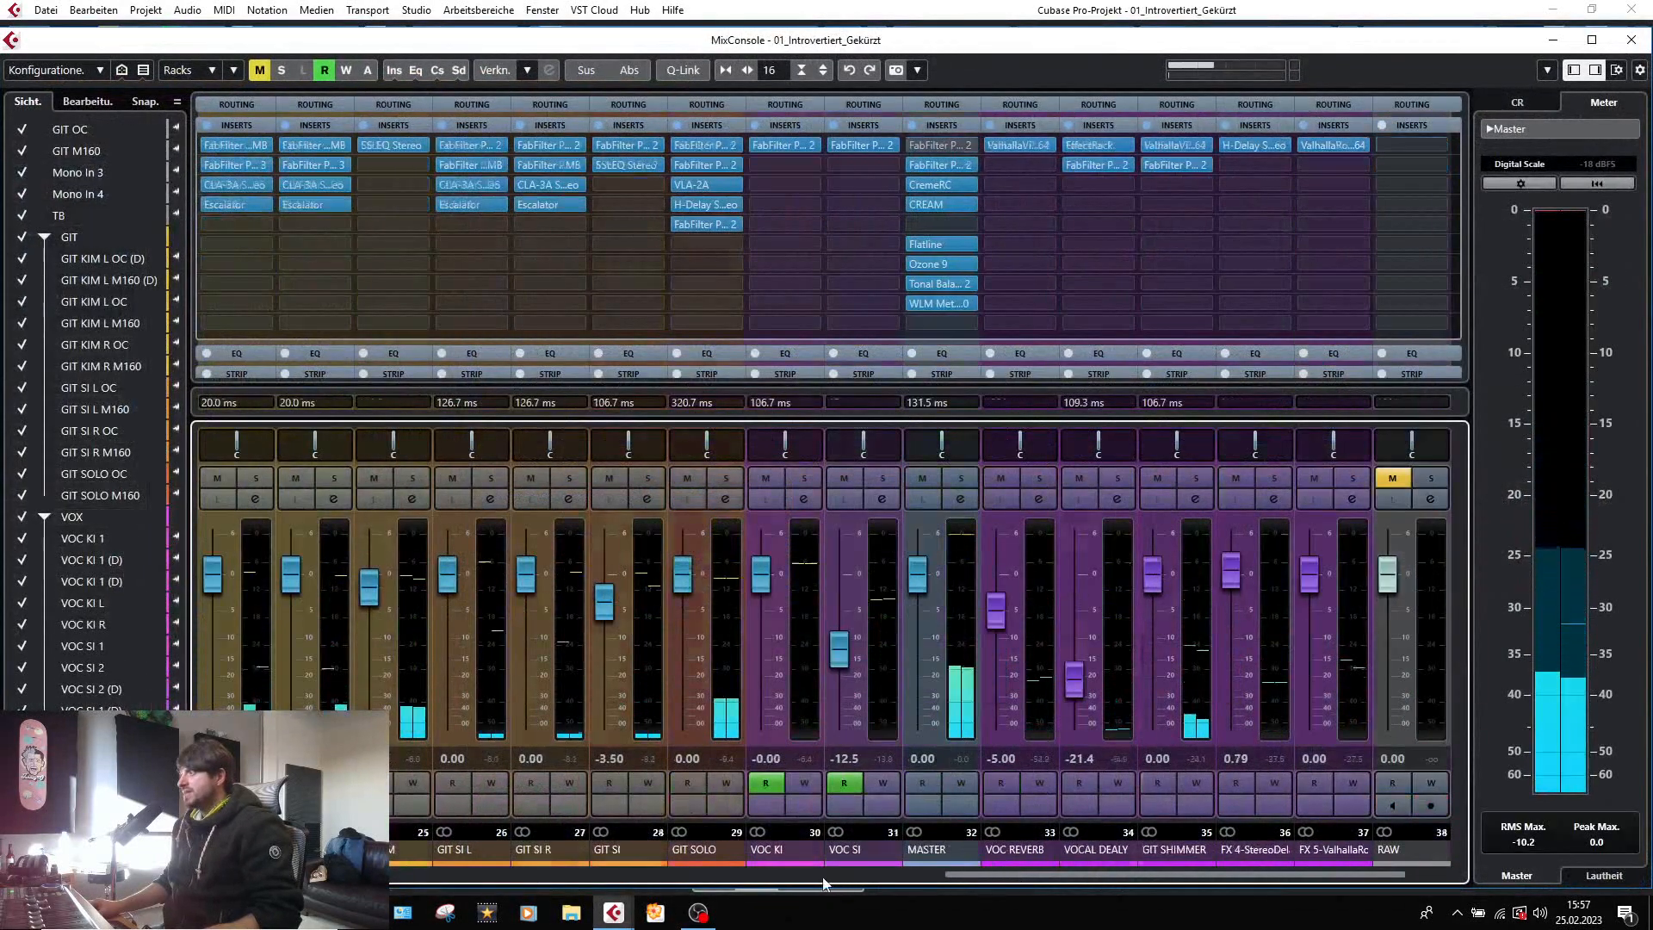
pyautogui.click(823, 876)
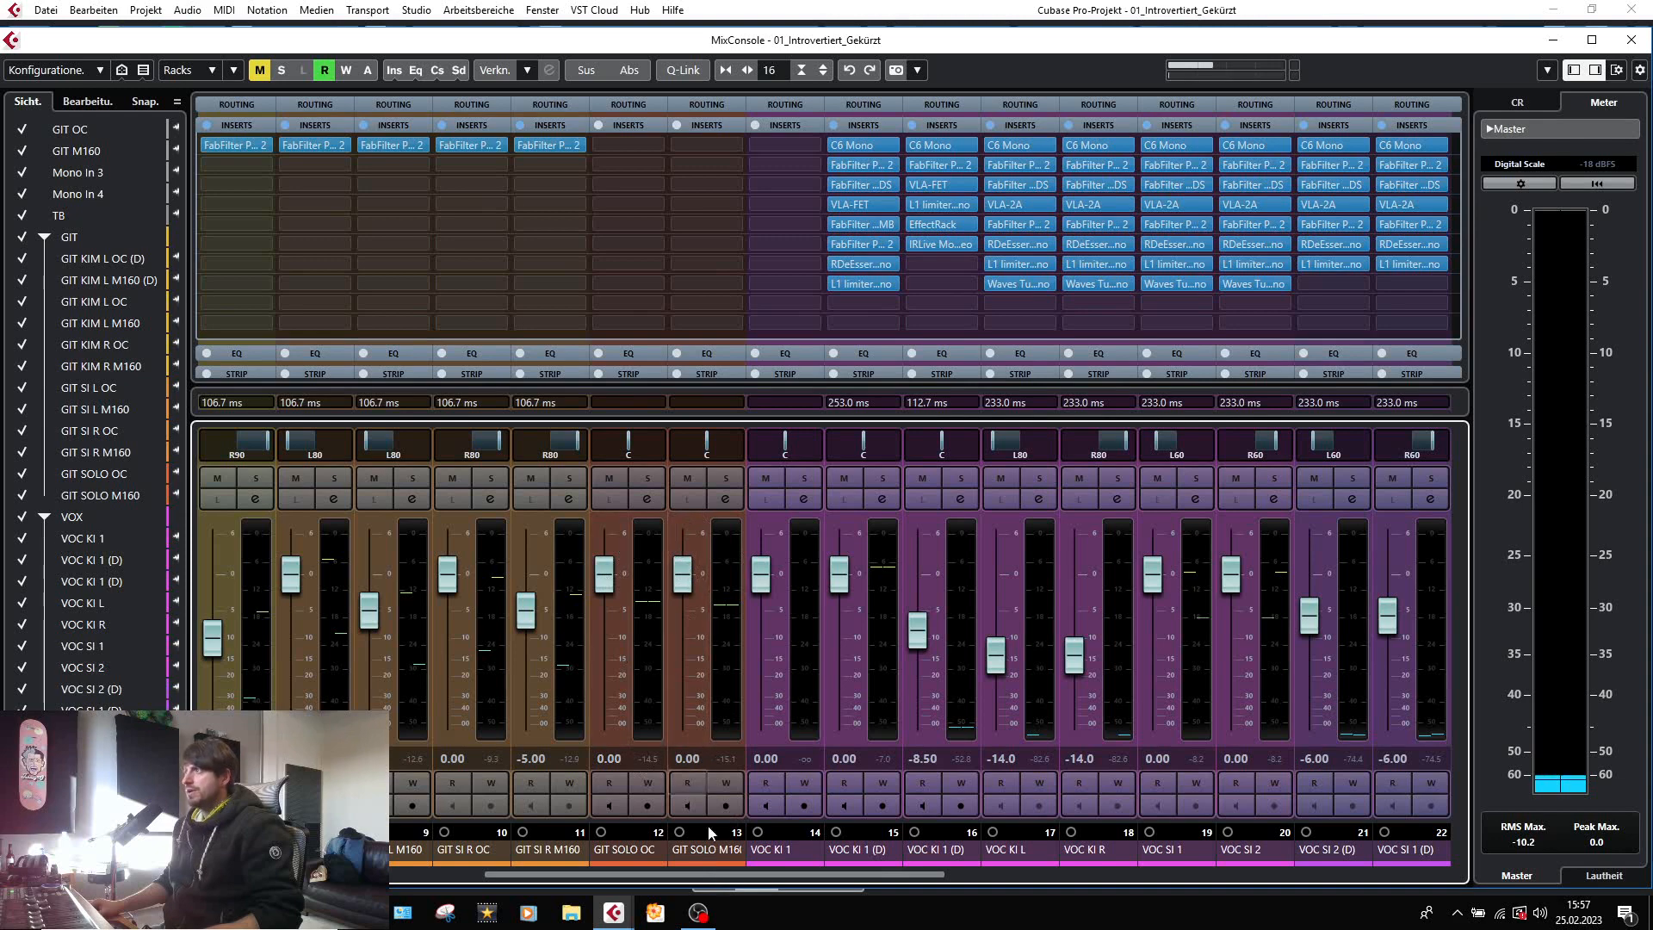
pyautogui.moveTo(705, 879); pyautogui.dragTo(1019, 879)
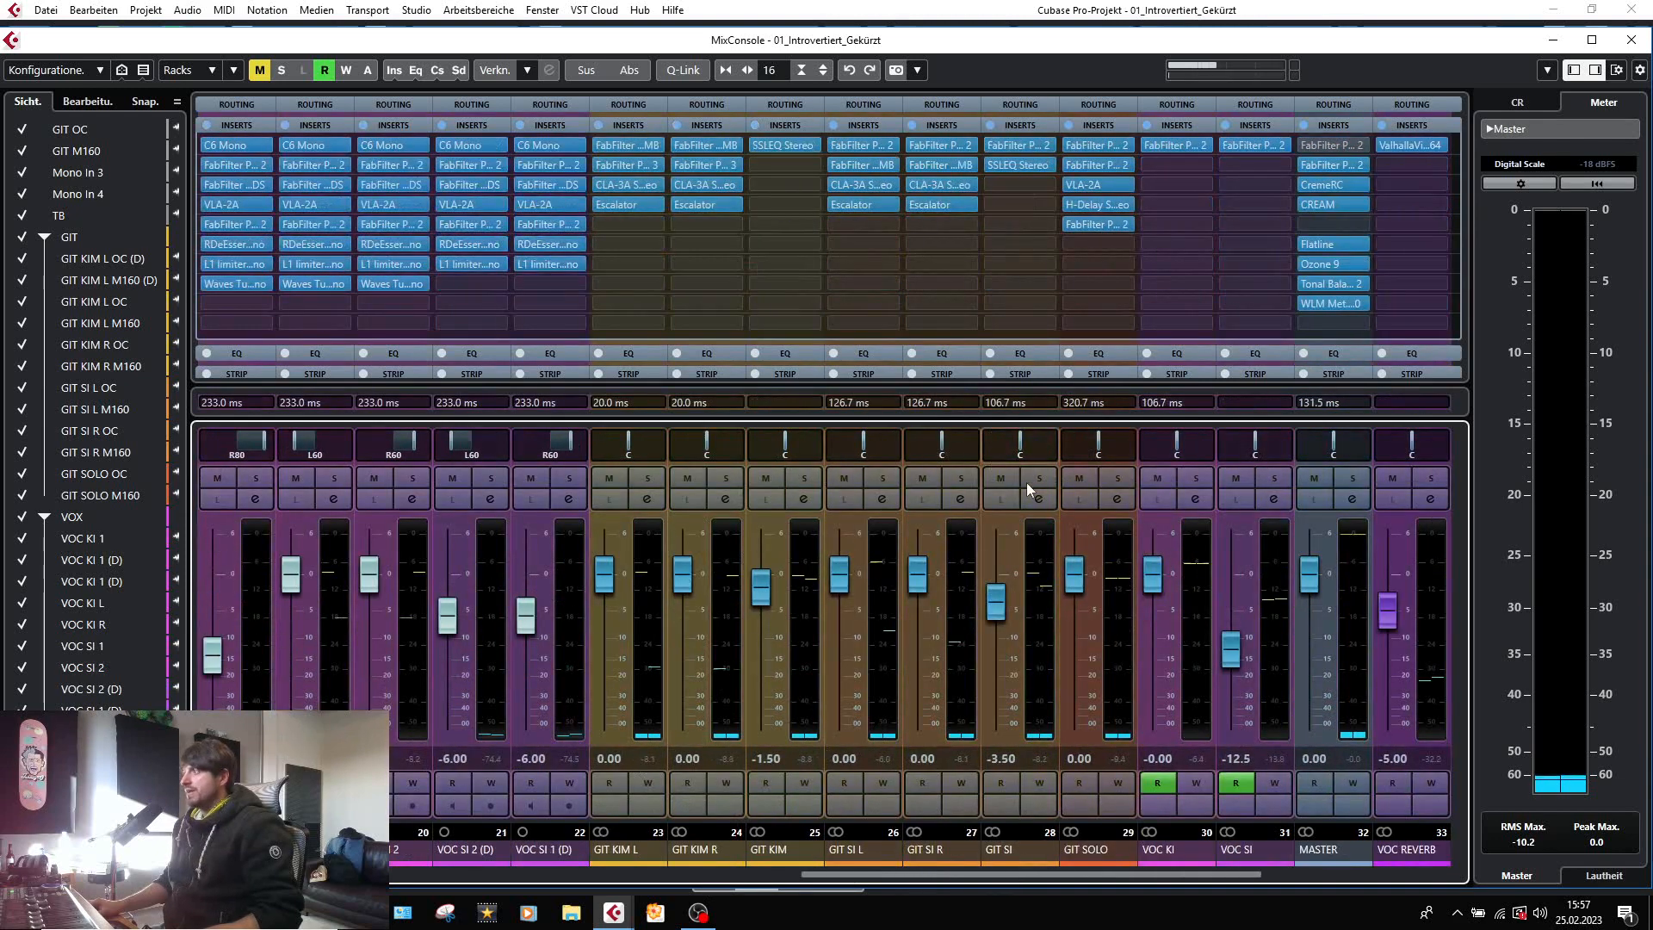
pyautogui.click(1087, 145)
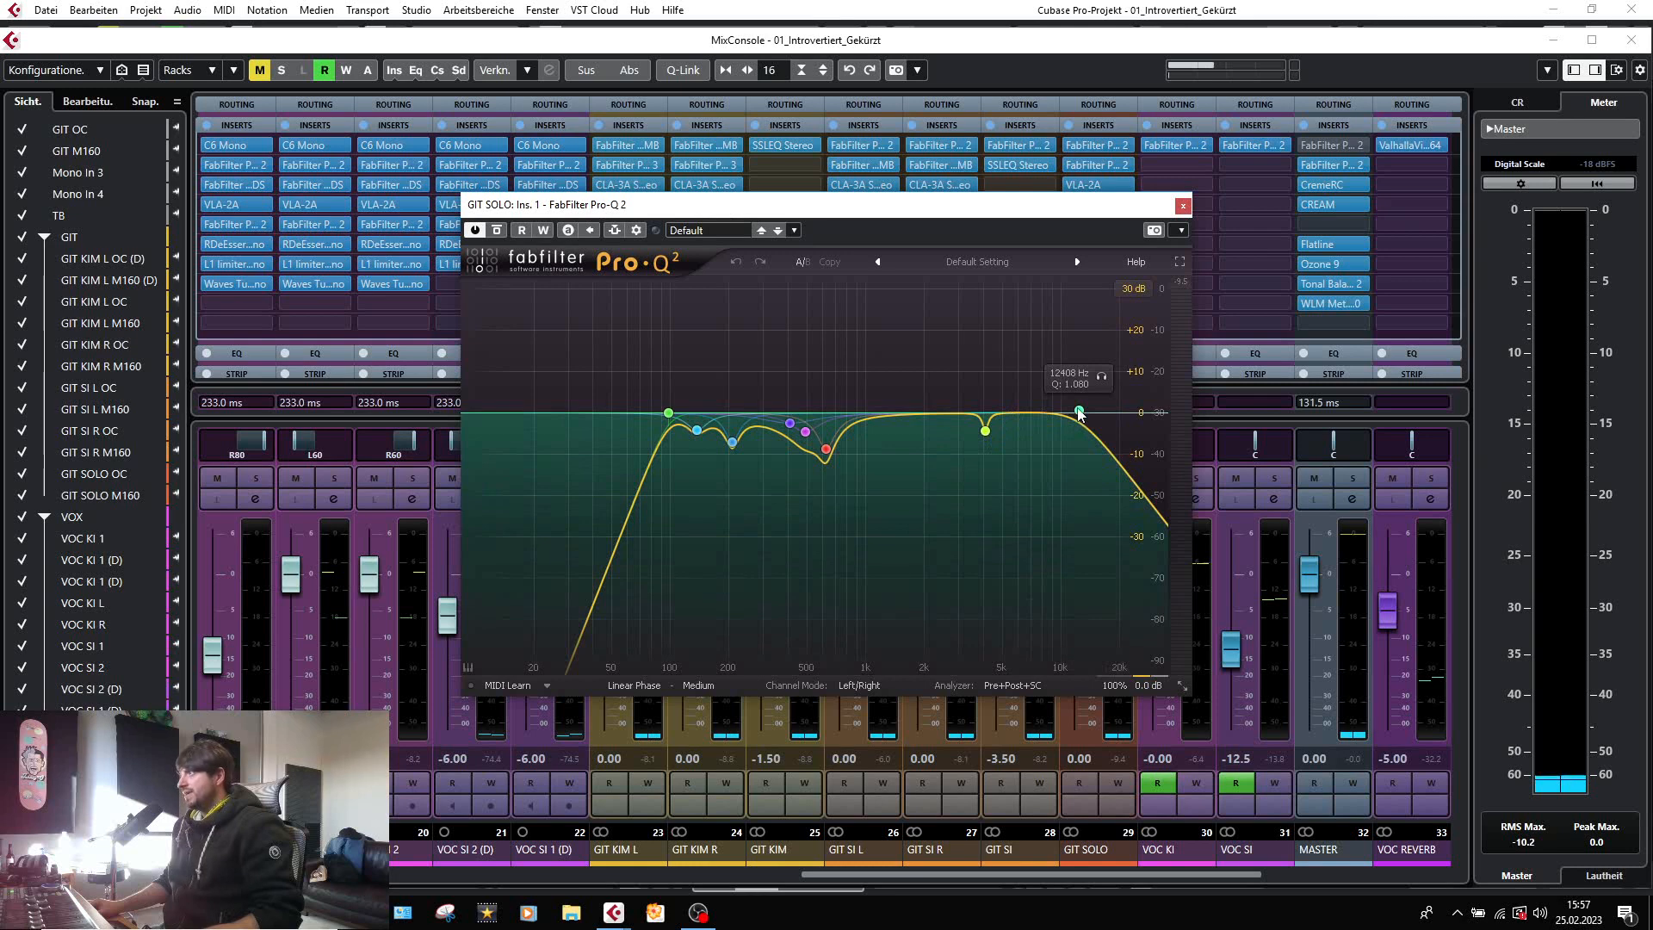
pyautogui.click(1181, 205)
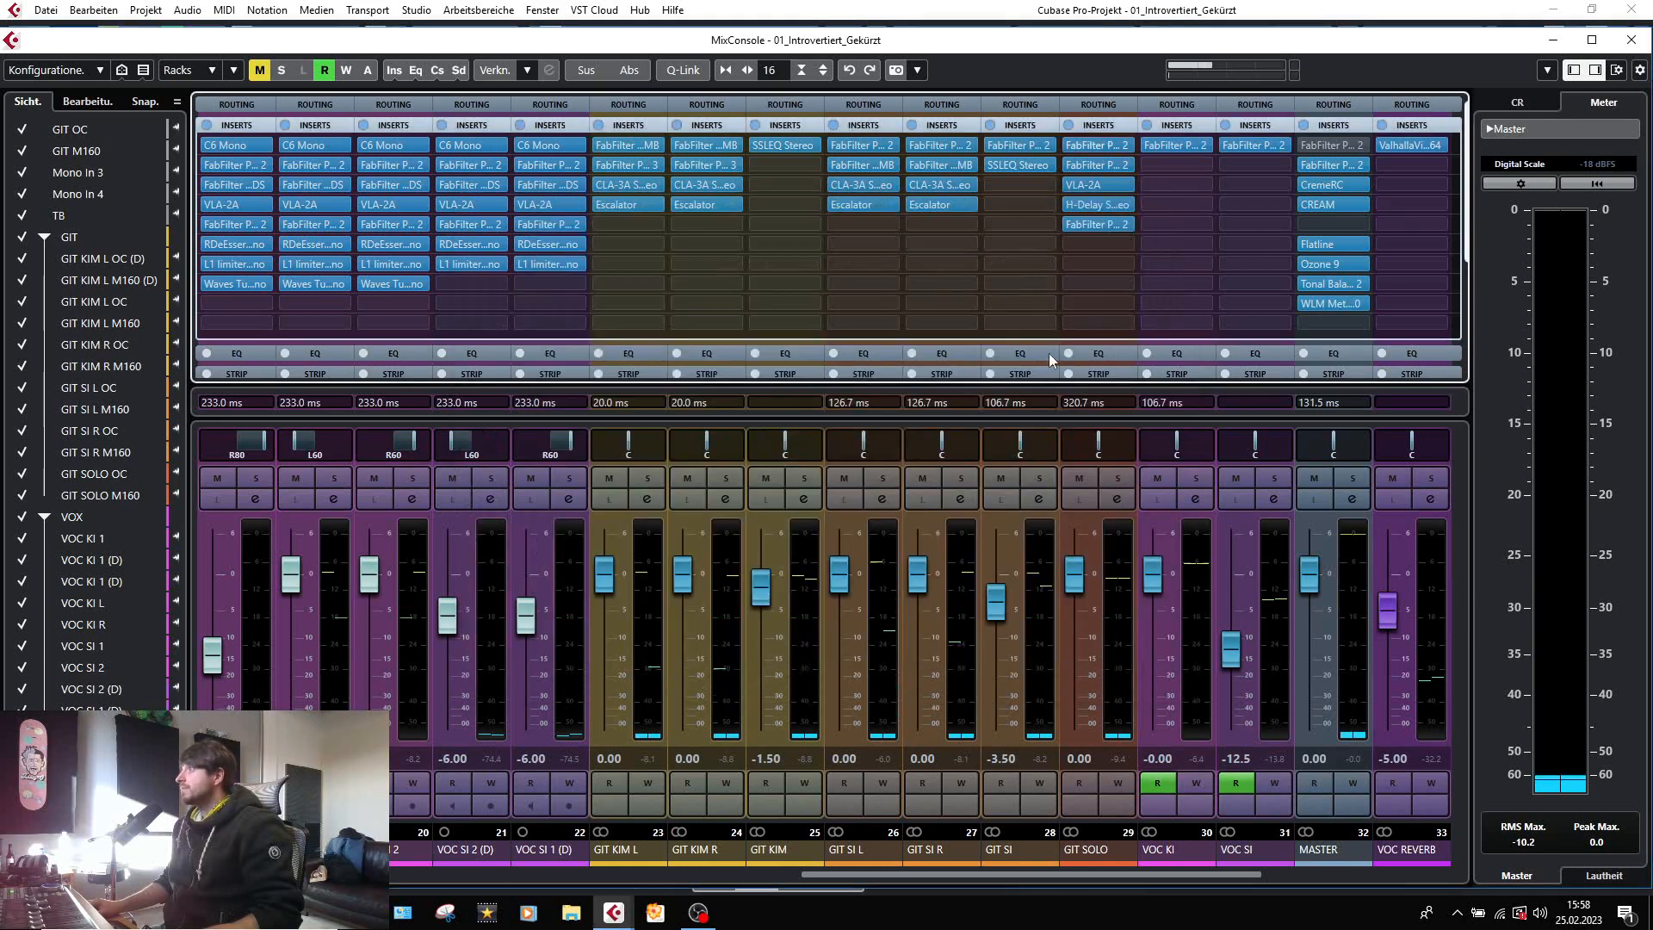
# Set the display range of the second FabFilter Pro-Q 2 on the GIT SOLO group to 6 dB and inspect its bands.
pyautogui.click(1086, 164)
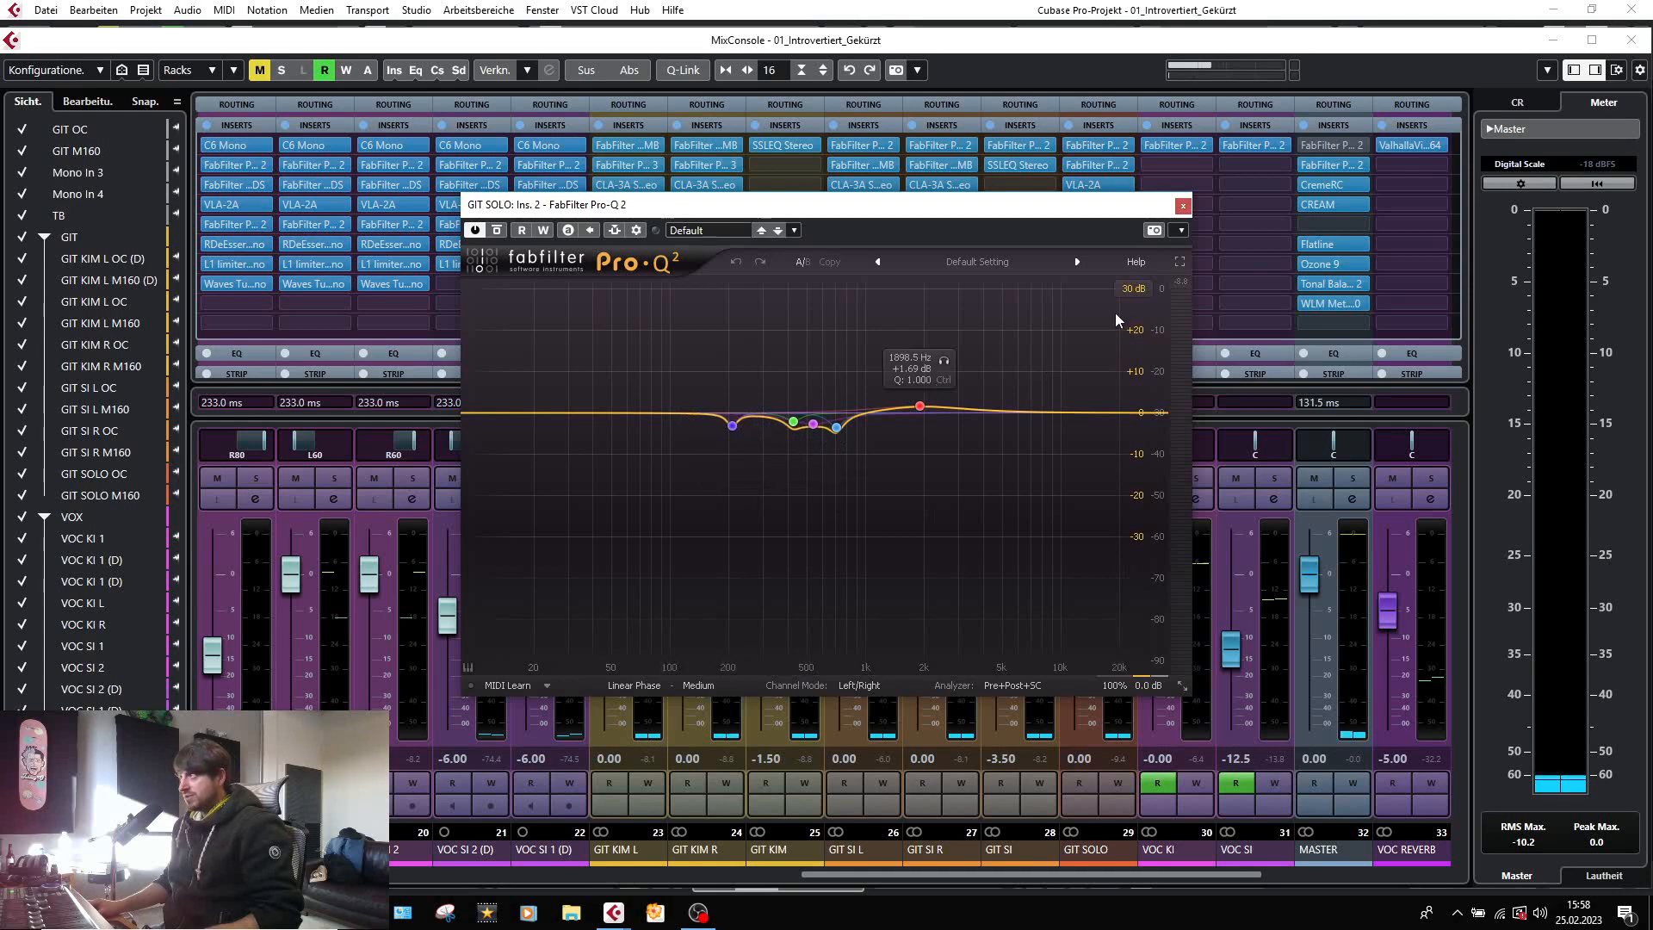
pyautogui.click(1128, 289)
pyautogui.click(1134, 335)
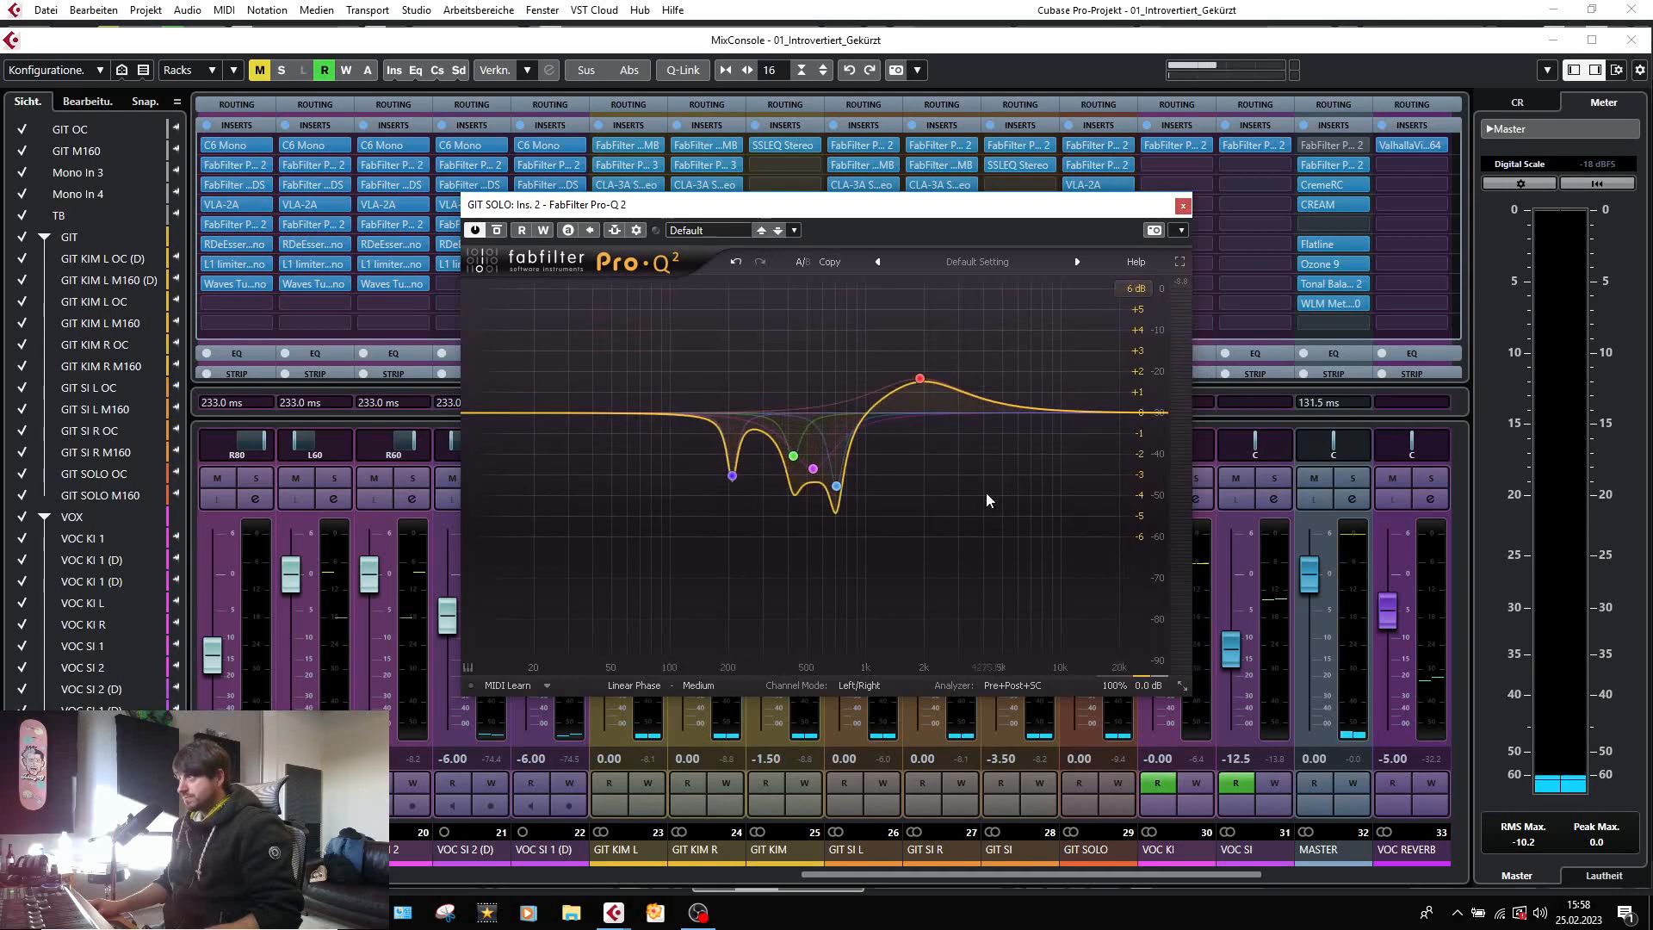
pyautogui.moveTo(763, 432); pyautogui.dragTo(793, 456)
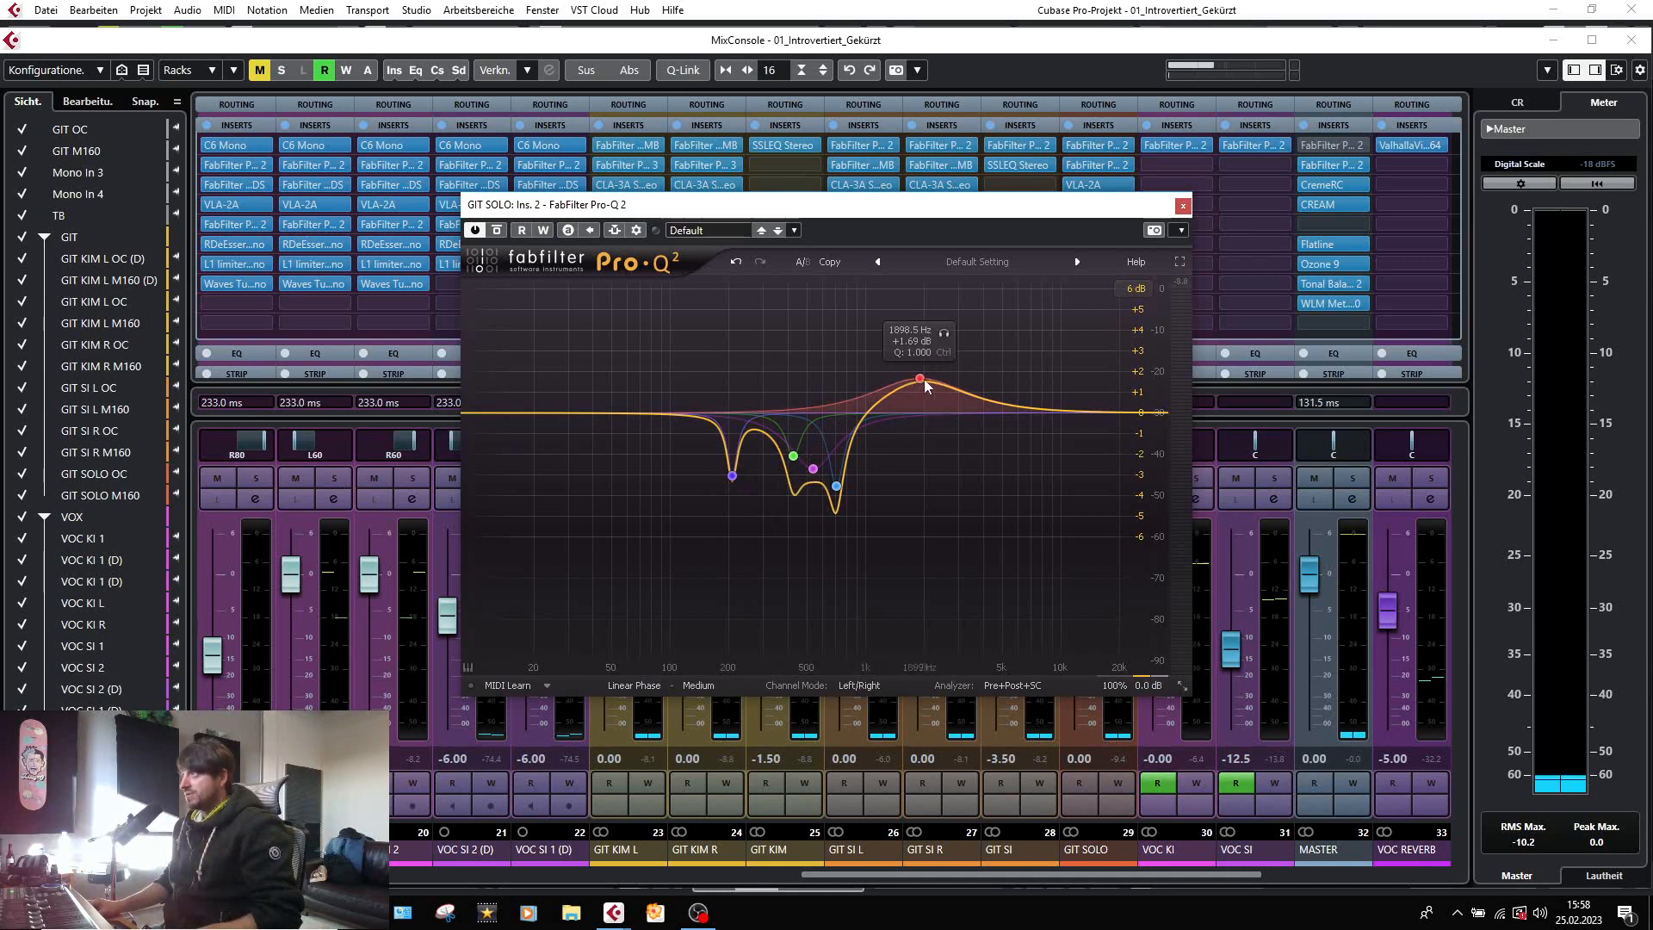
pyautogui.click(1183, 205)
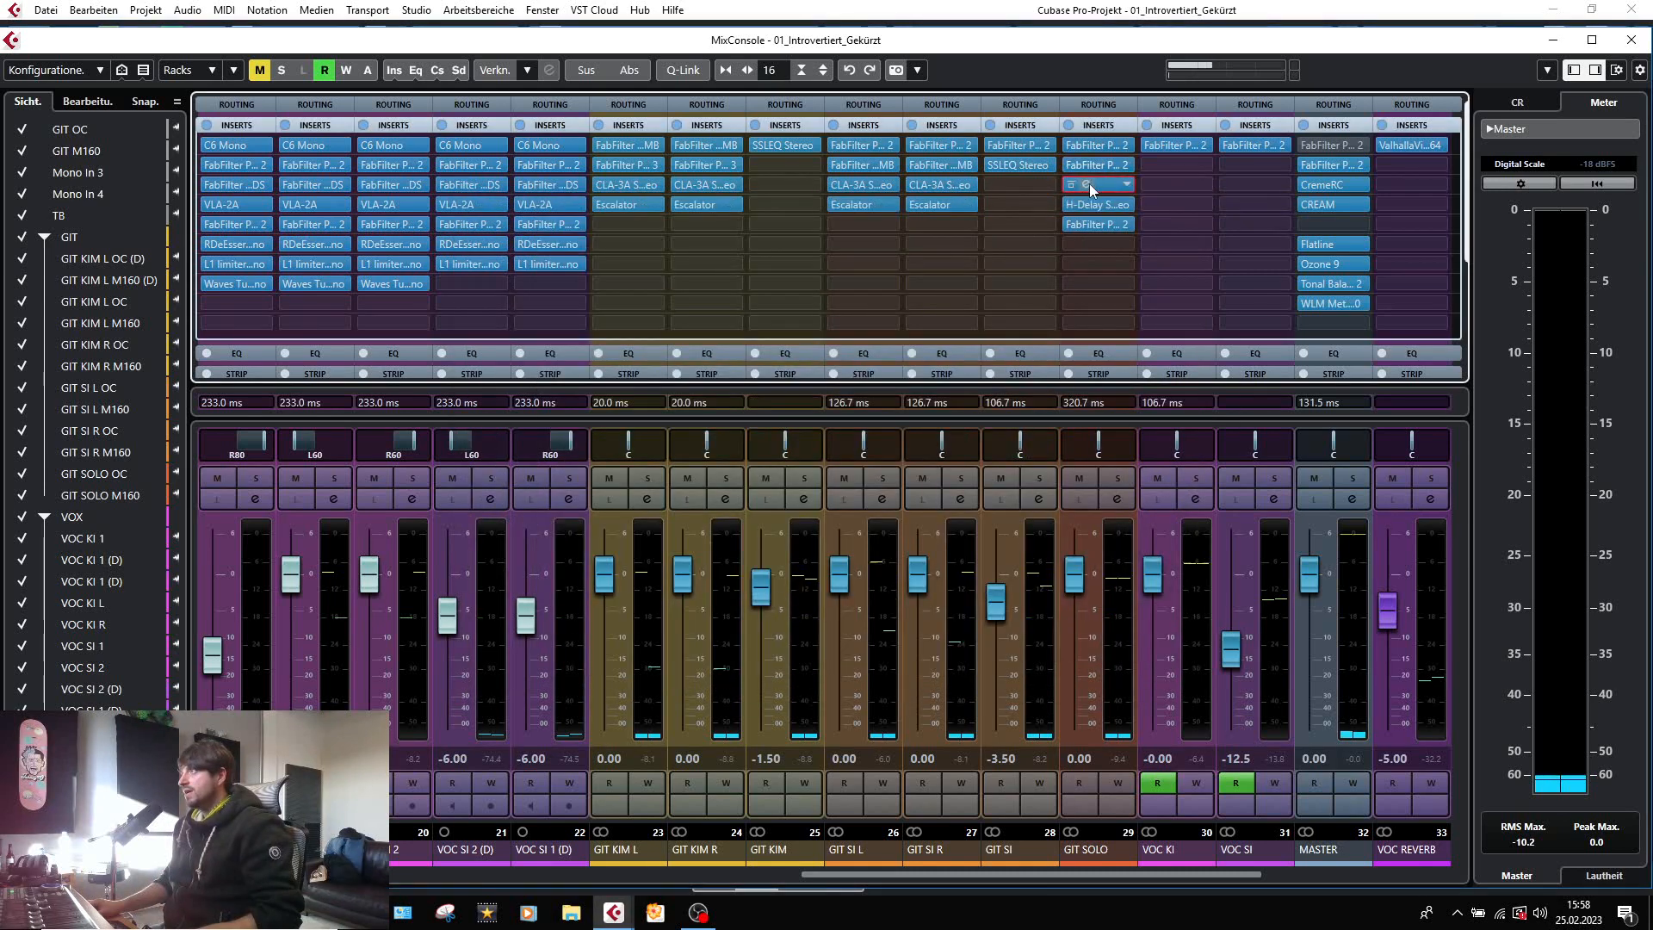
# Check the VLA-2A compressor's gain reduction on the GIT SOLO group during playback.
pyautogui.click(1078, 185)
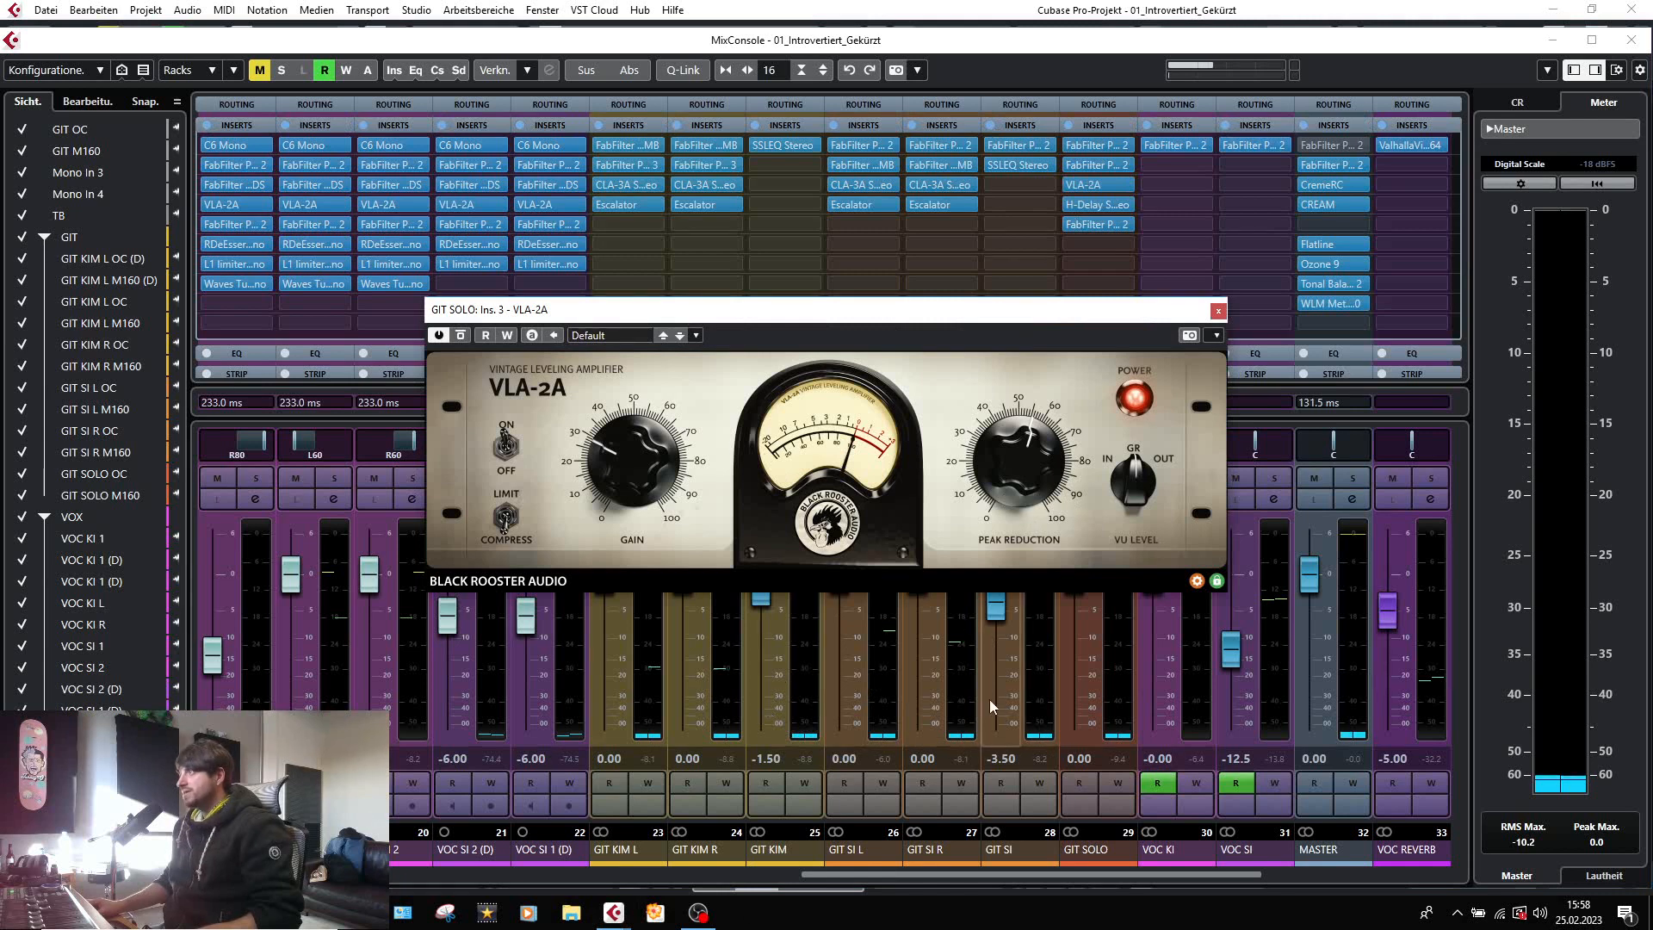
pyautogui.press('space')
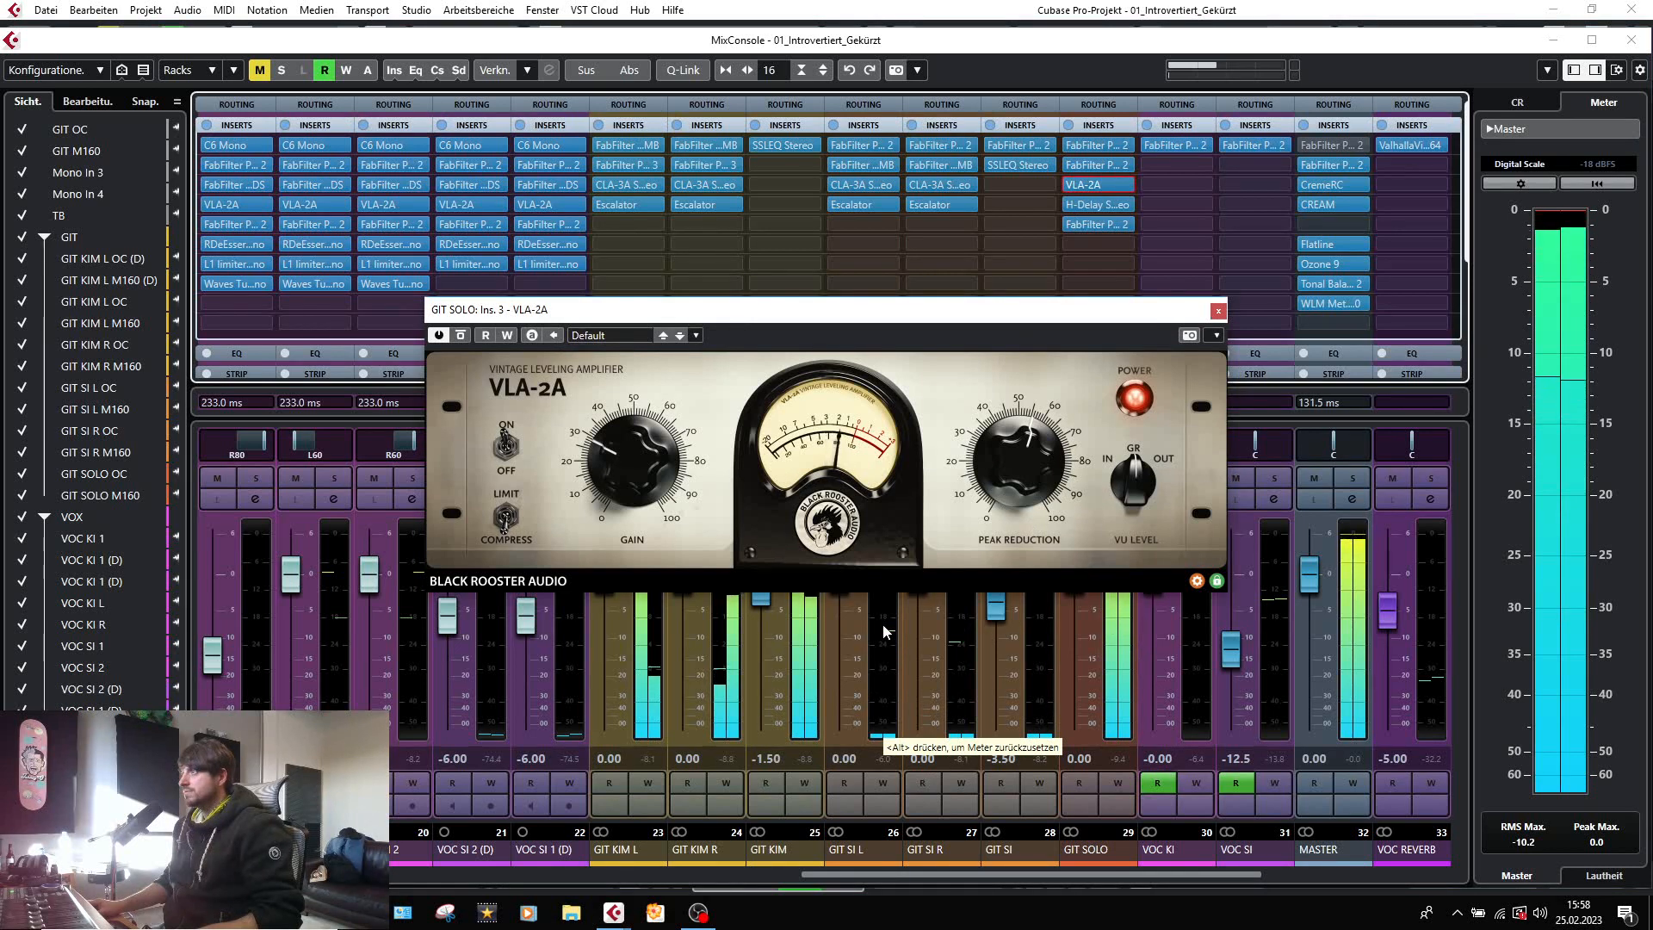
pyautogui.press('space')
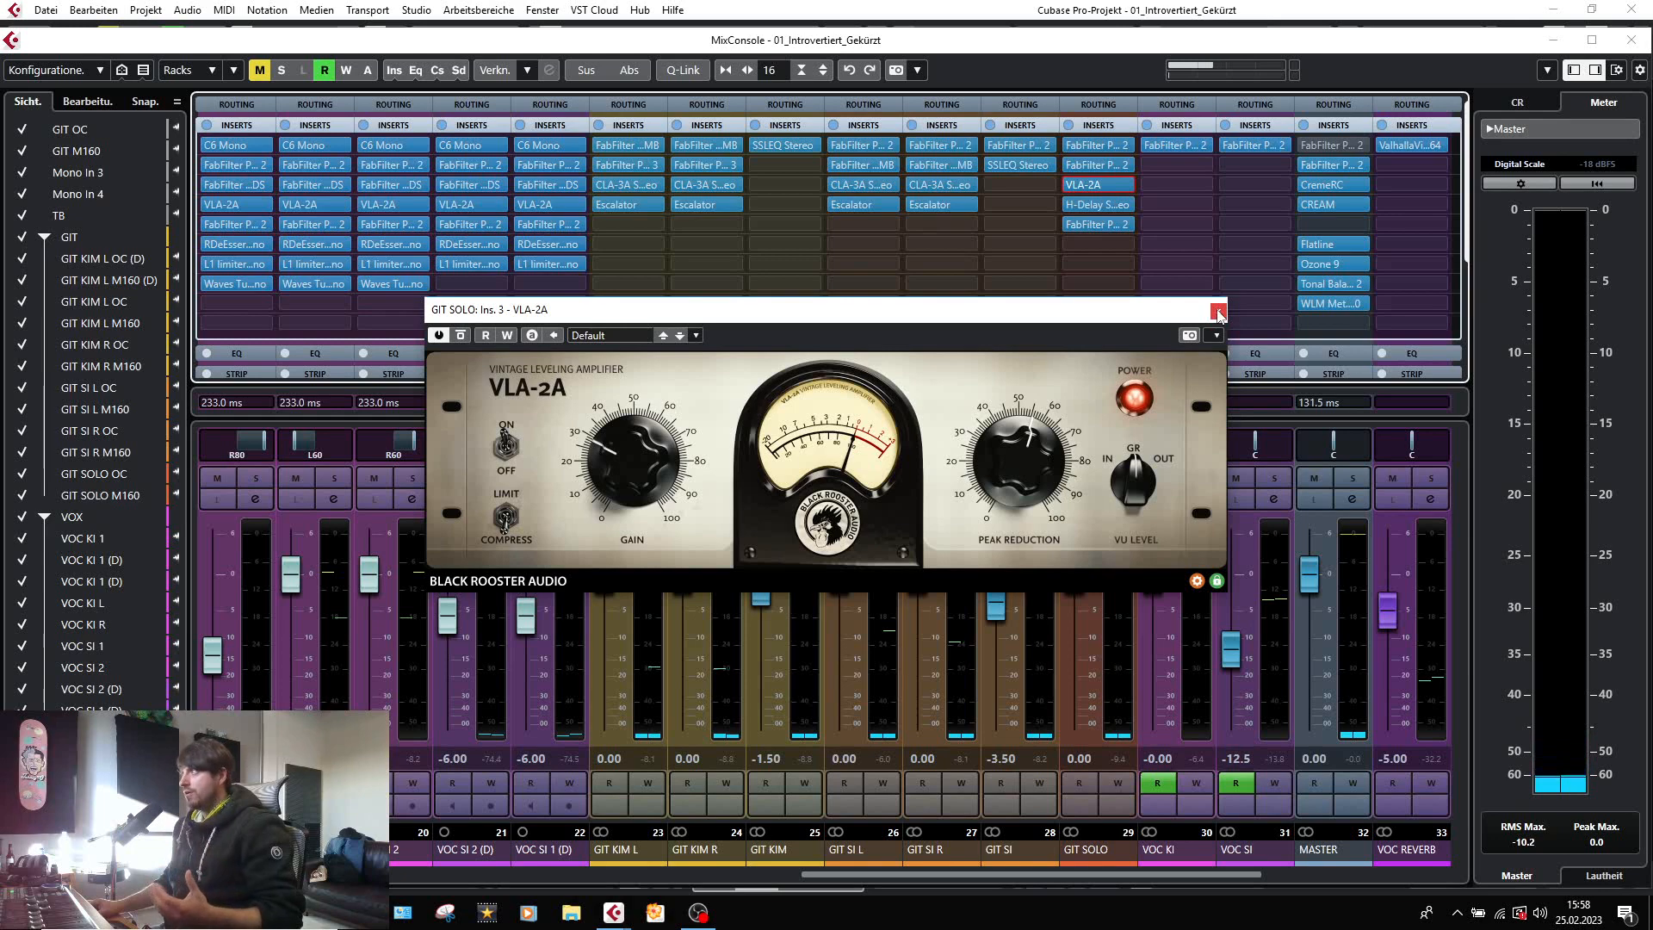
# Inspect the H-Delay Stereo settings and the final FabFilter Pro-Q 2 curve on the GIT SOLO group.
pyautogui.click(1218, 312)
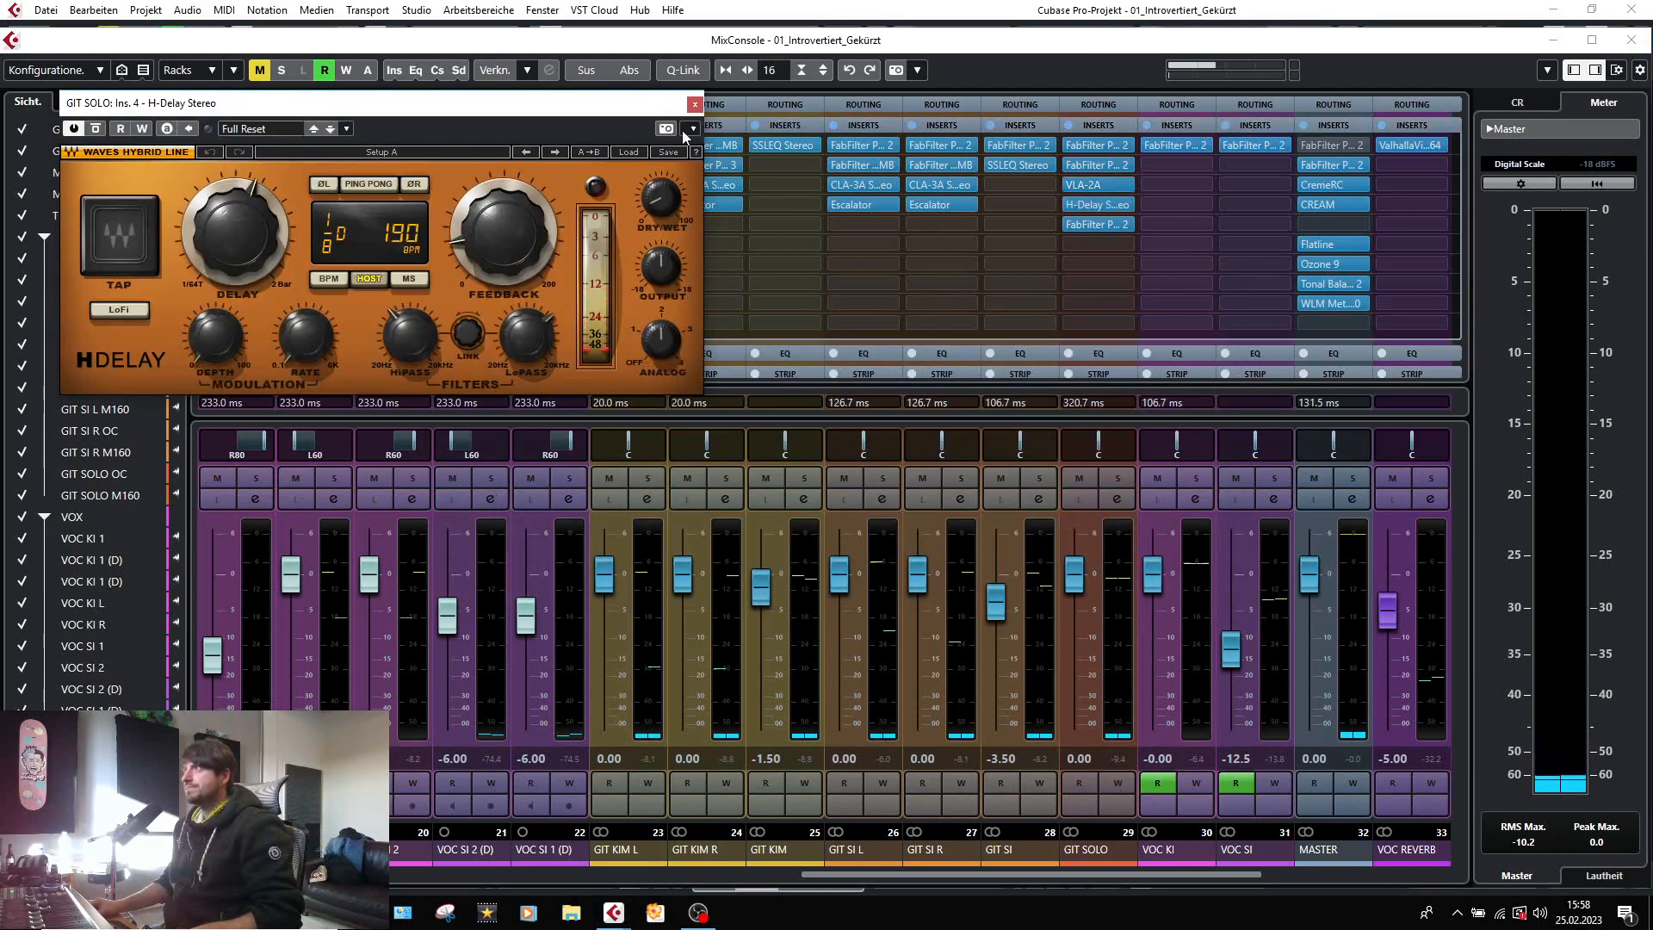
pyautogui.click(695, 104)
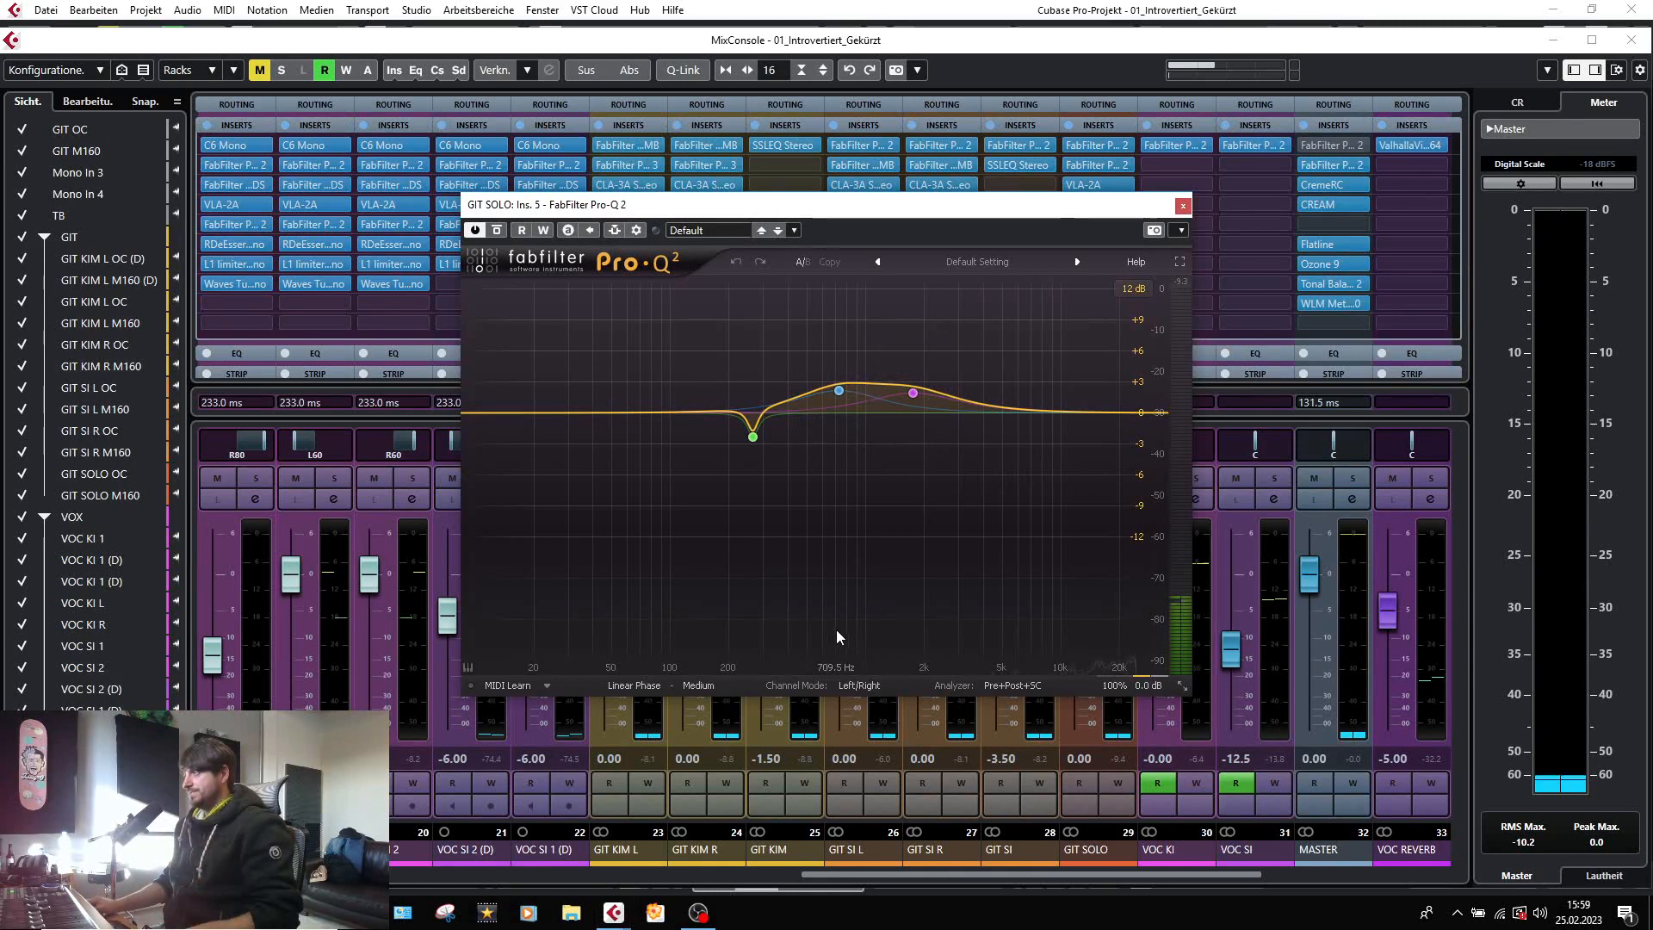
pyautogui.click(1183, 205)
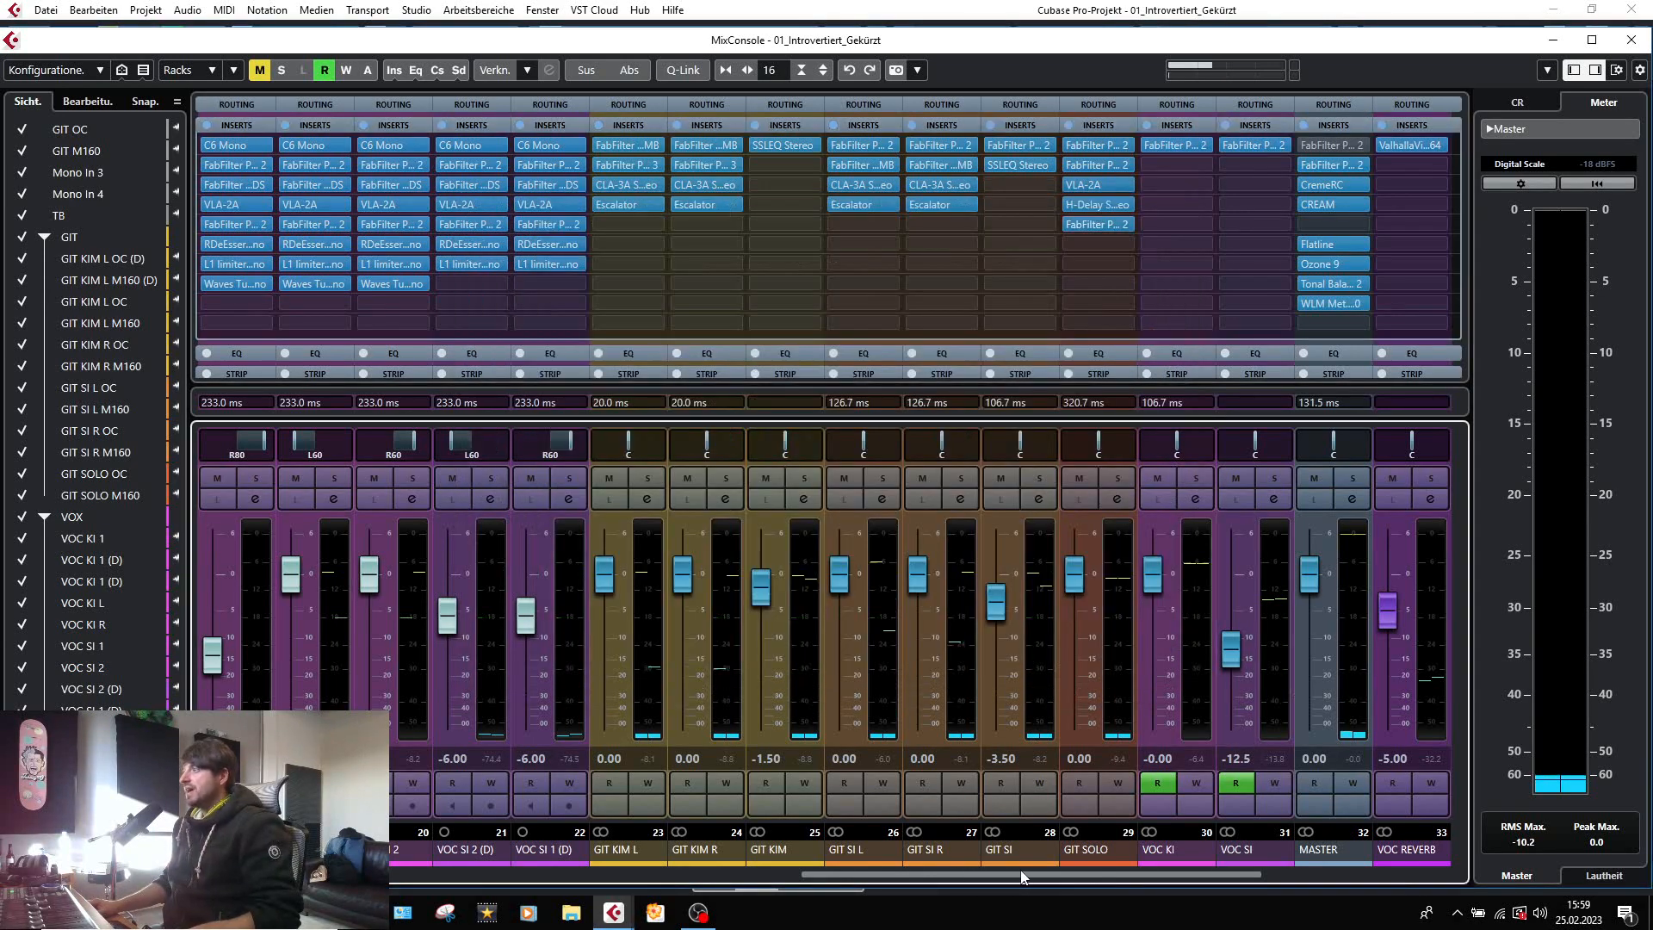
# Inspect the ValhallaVintageVerb settings and the FabFilter Pro-Q 2 dips on the GIT SHIMMER effect channel.
pyautogui.moveTo(1012, 875); pyautogui.dragTo(1284, 864)
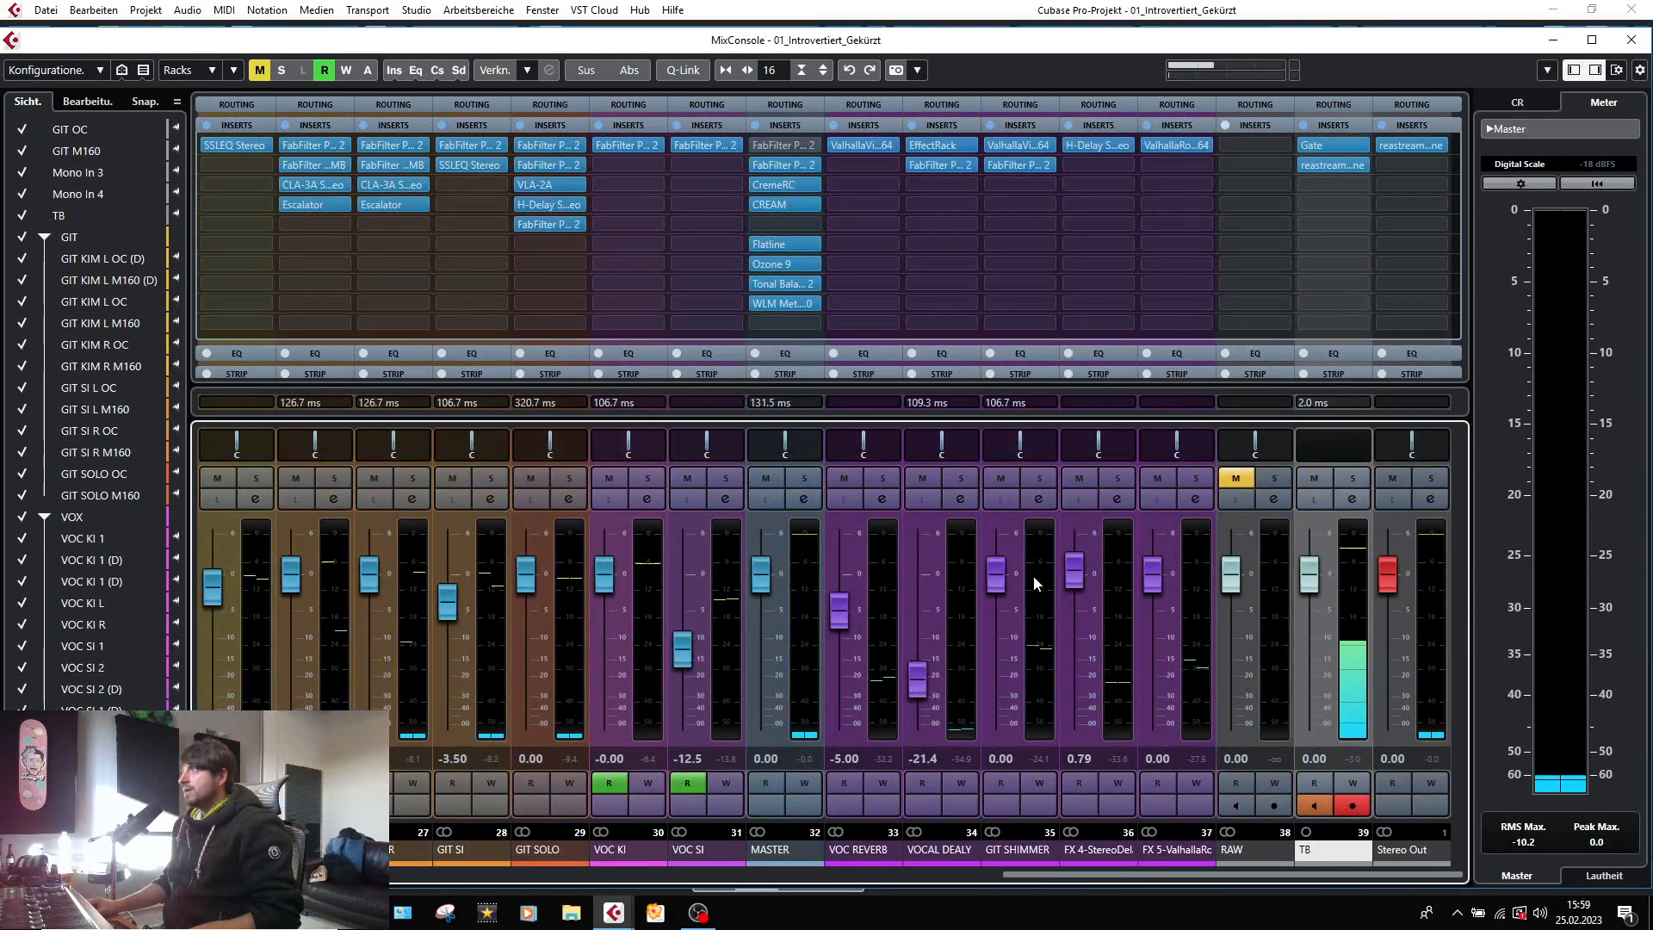
pyautogui.click(1025, 151)
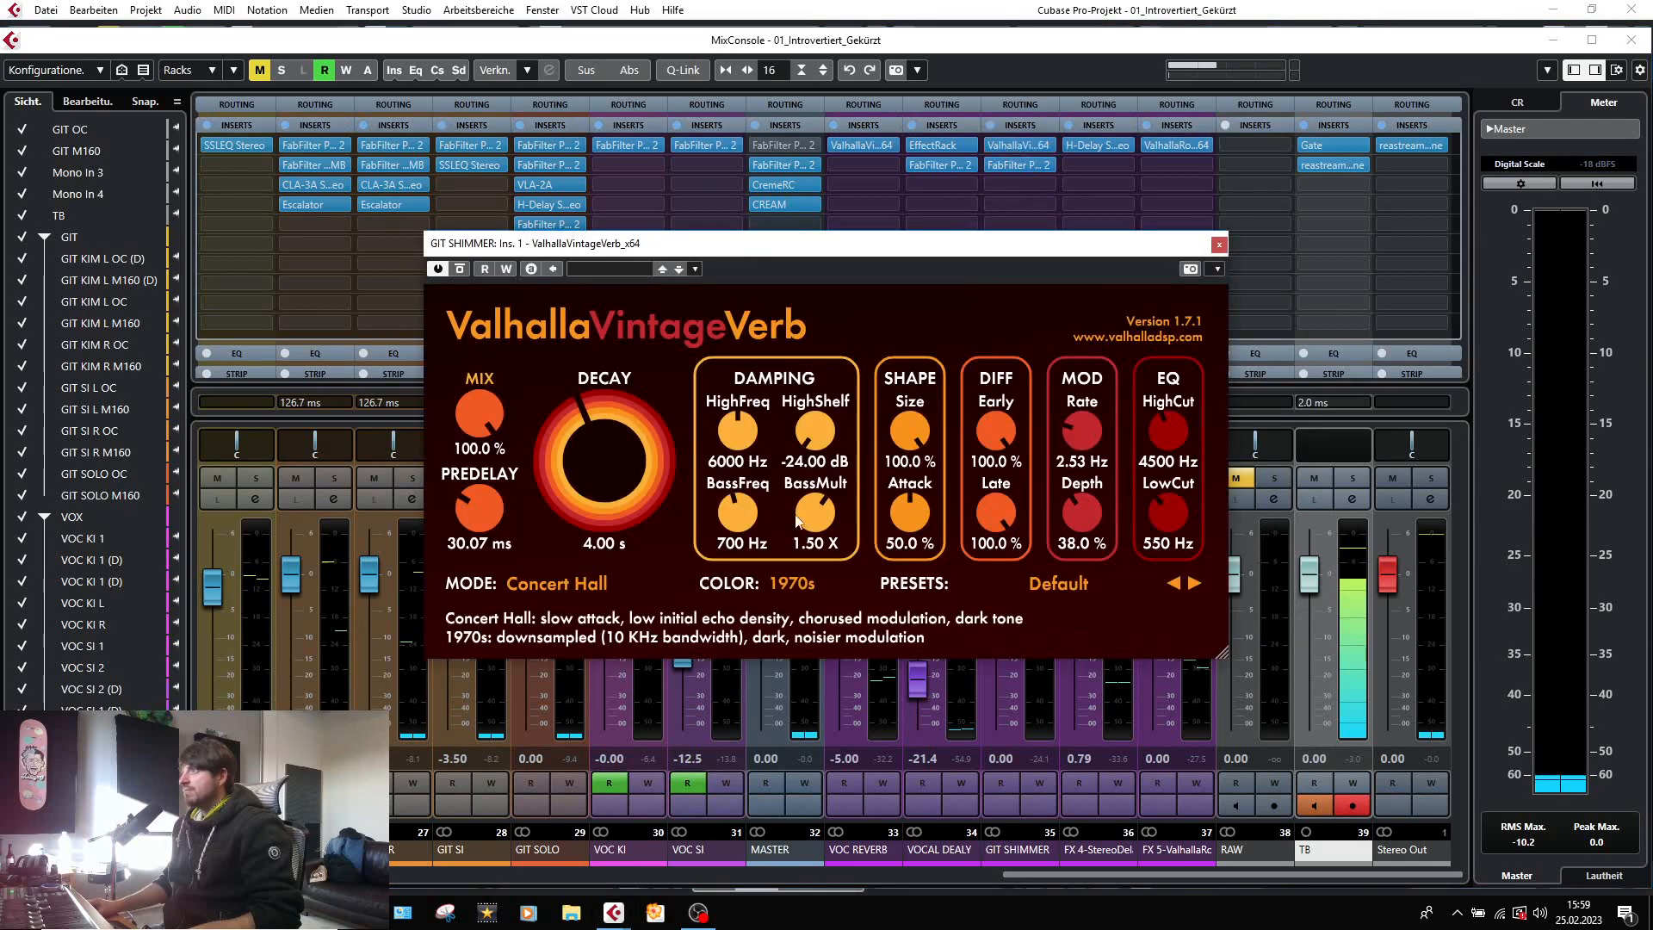
pyautogui.click(1219, 244)
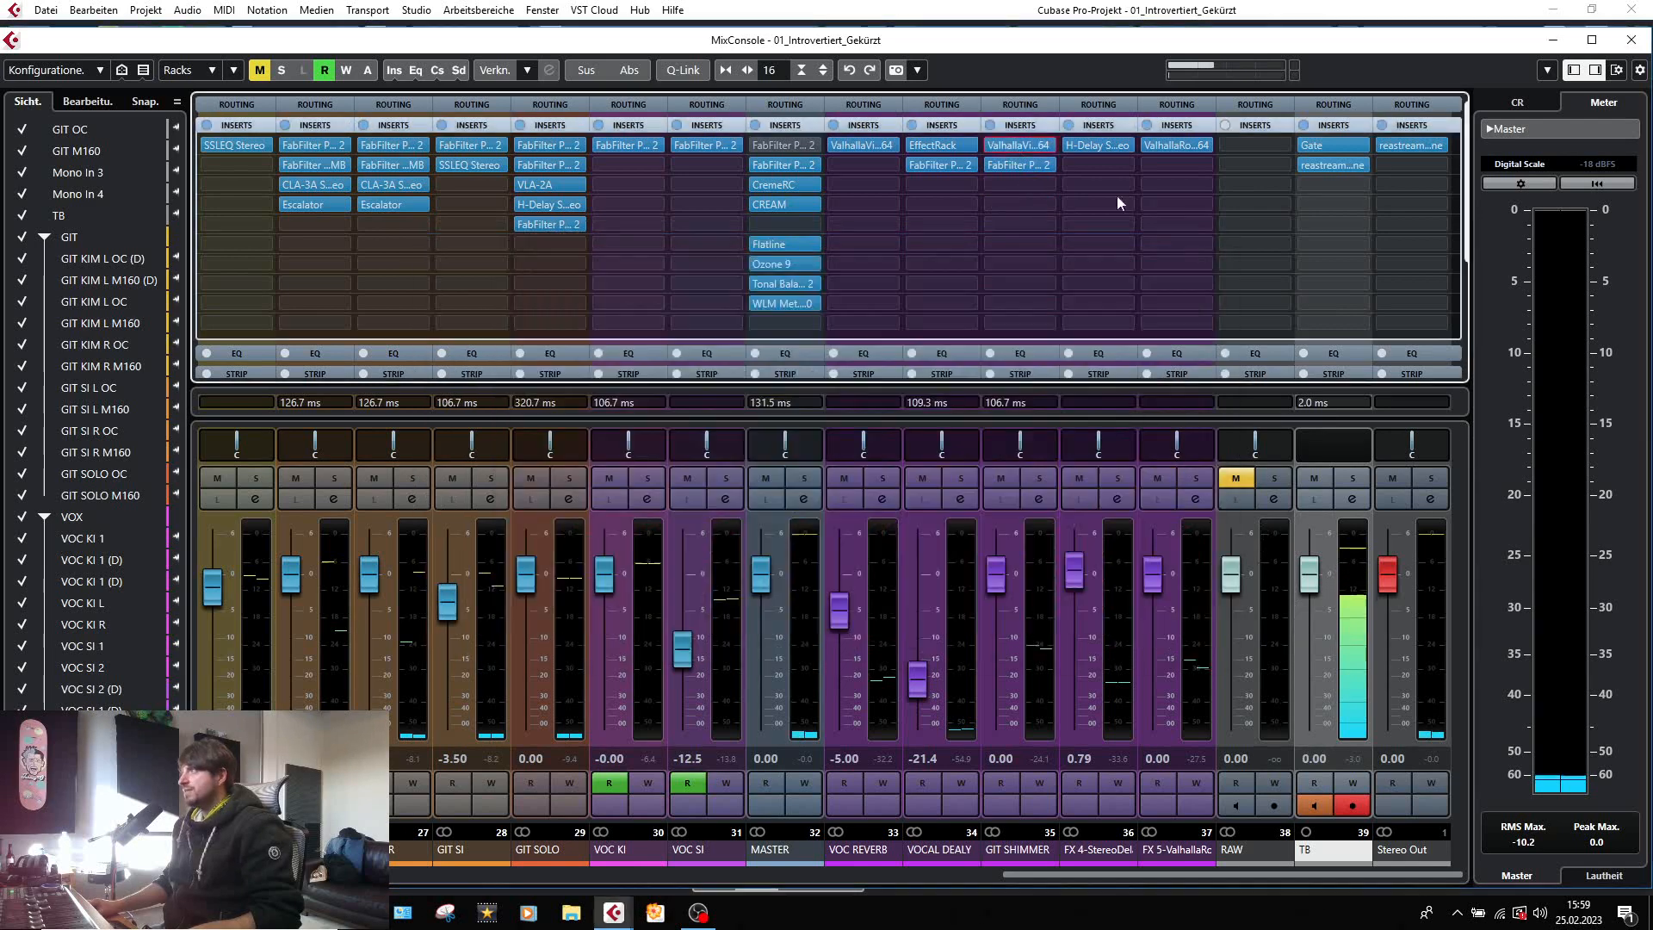
pyautogui.click(1006, 167)
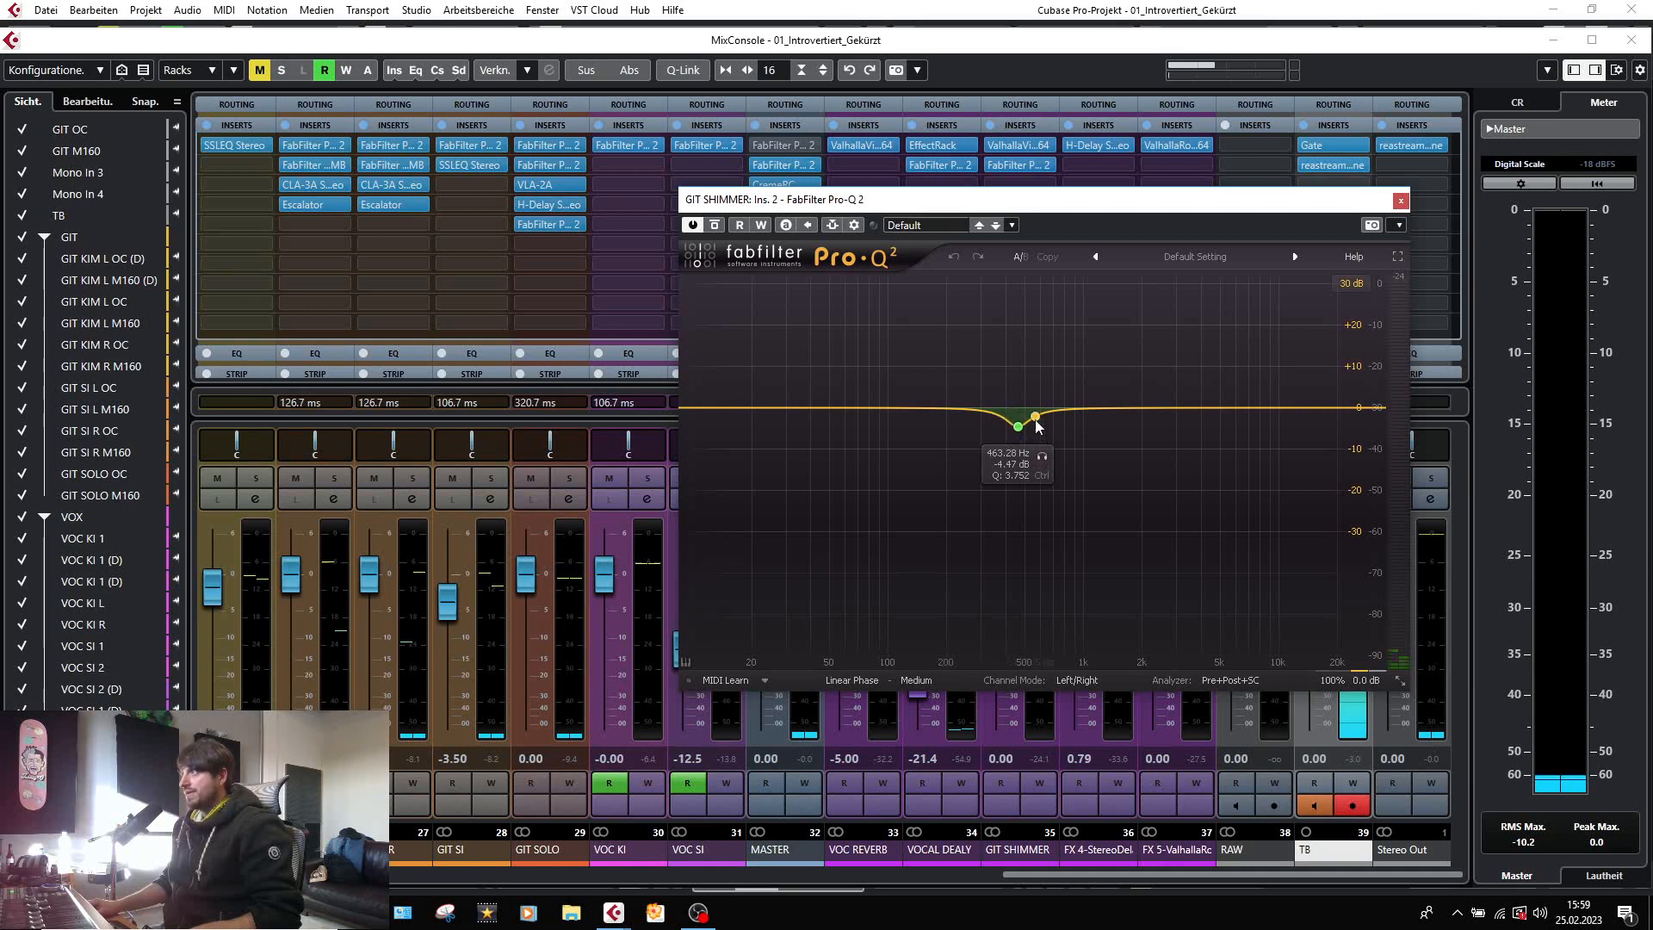
pyautogui.click(1401, 202)
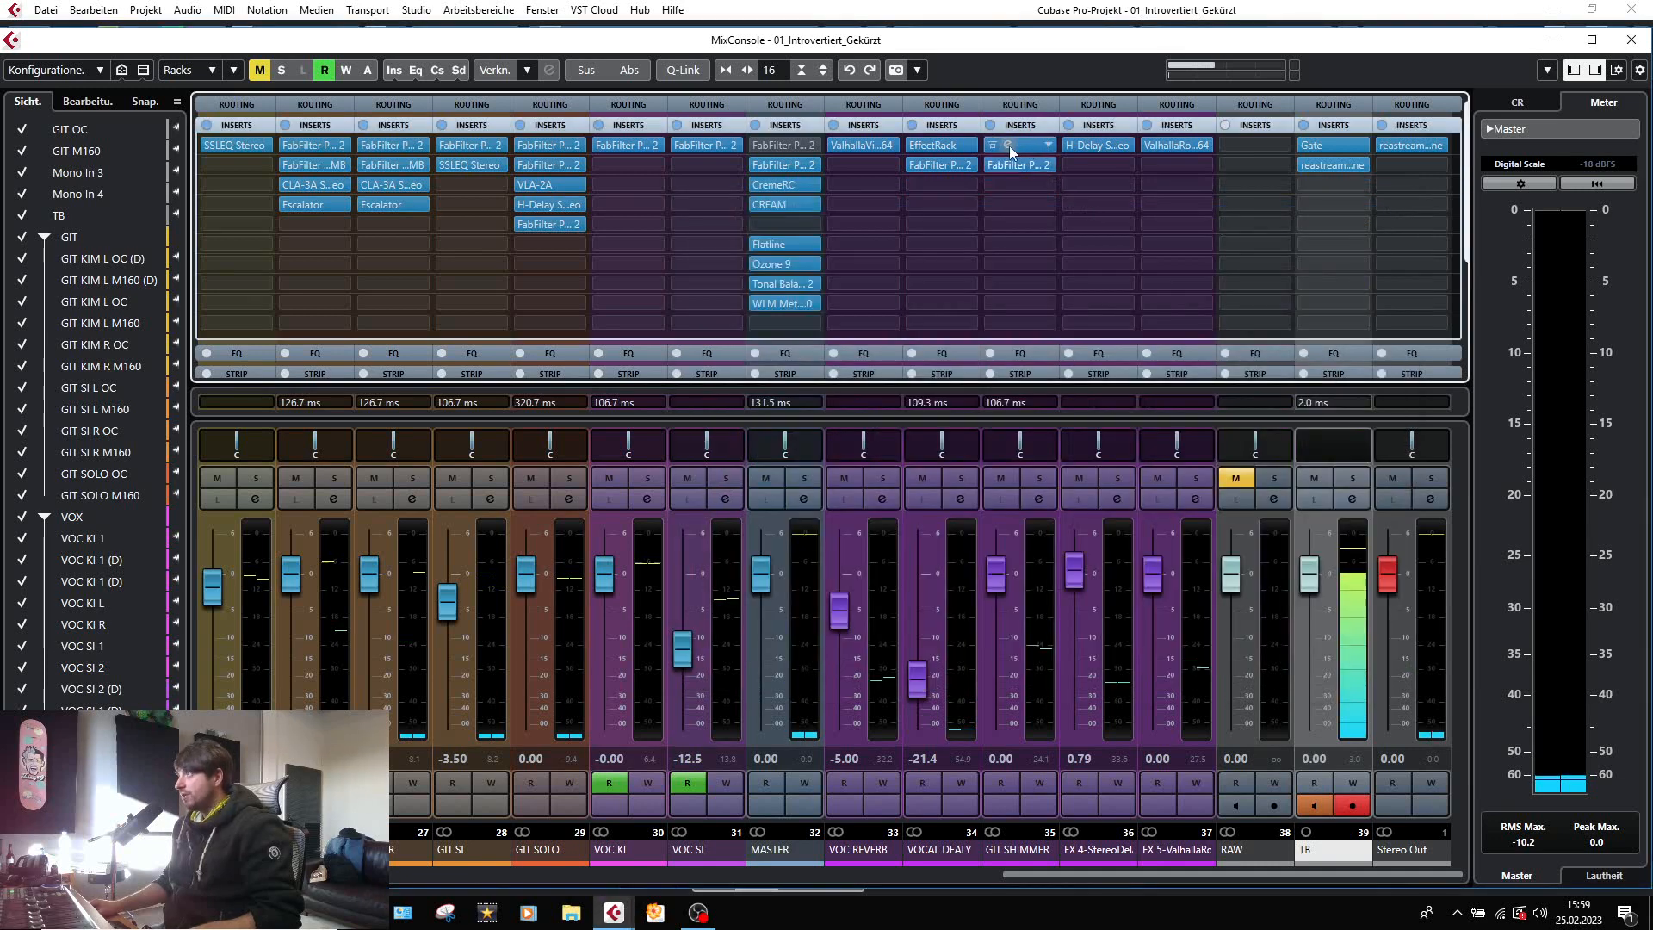
# Reopen the ValhallaVintageVerb on the GIT SHIMMER effect channel and check its high-cut and low-cut EQ settings.
pyautogui.click(1009, 146)
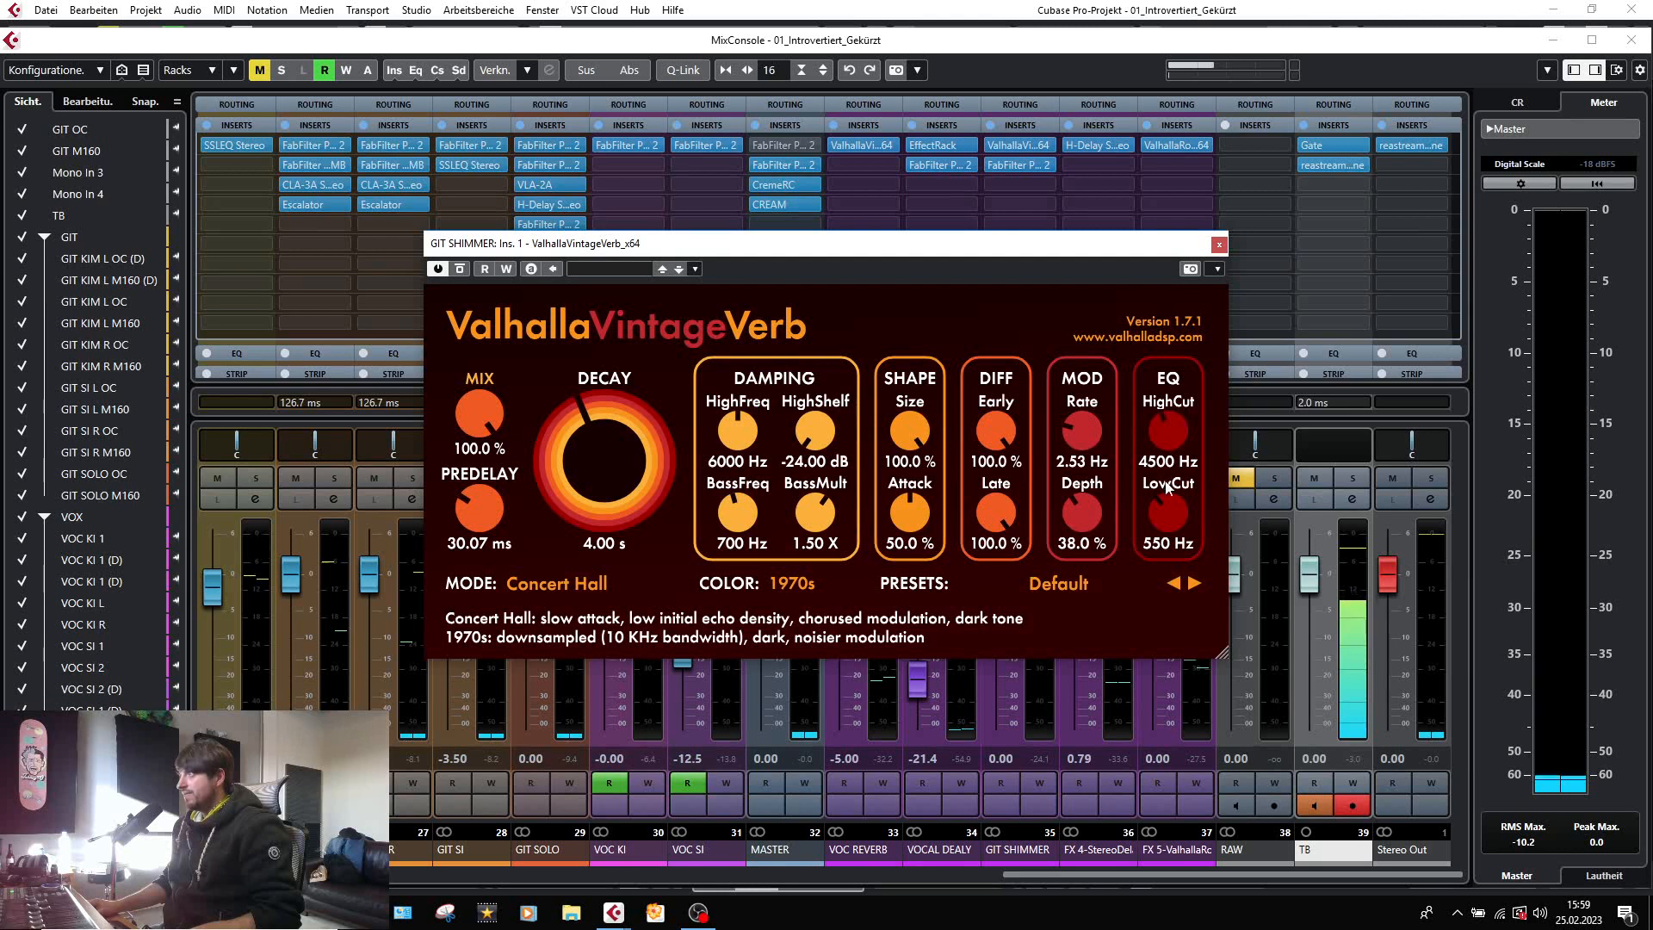
pyautogui.click(1165, 509)
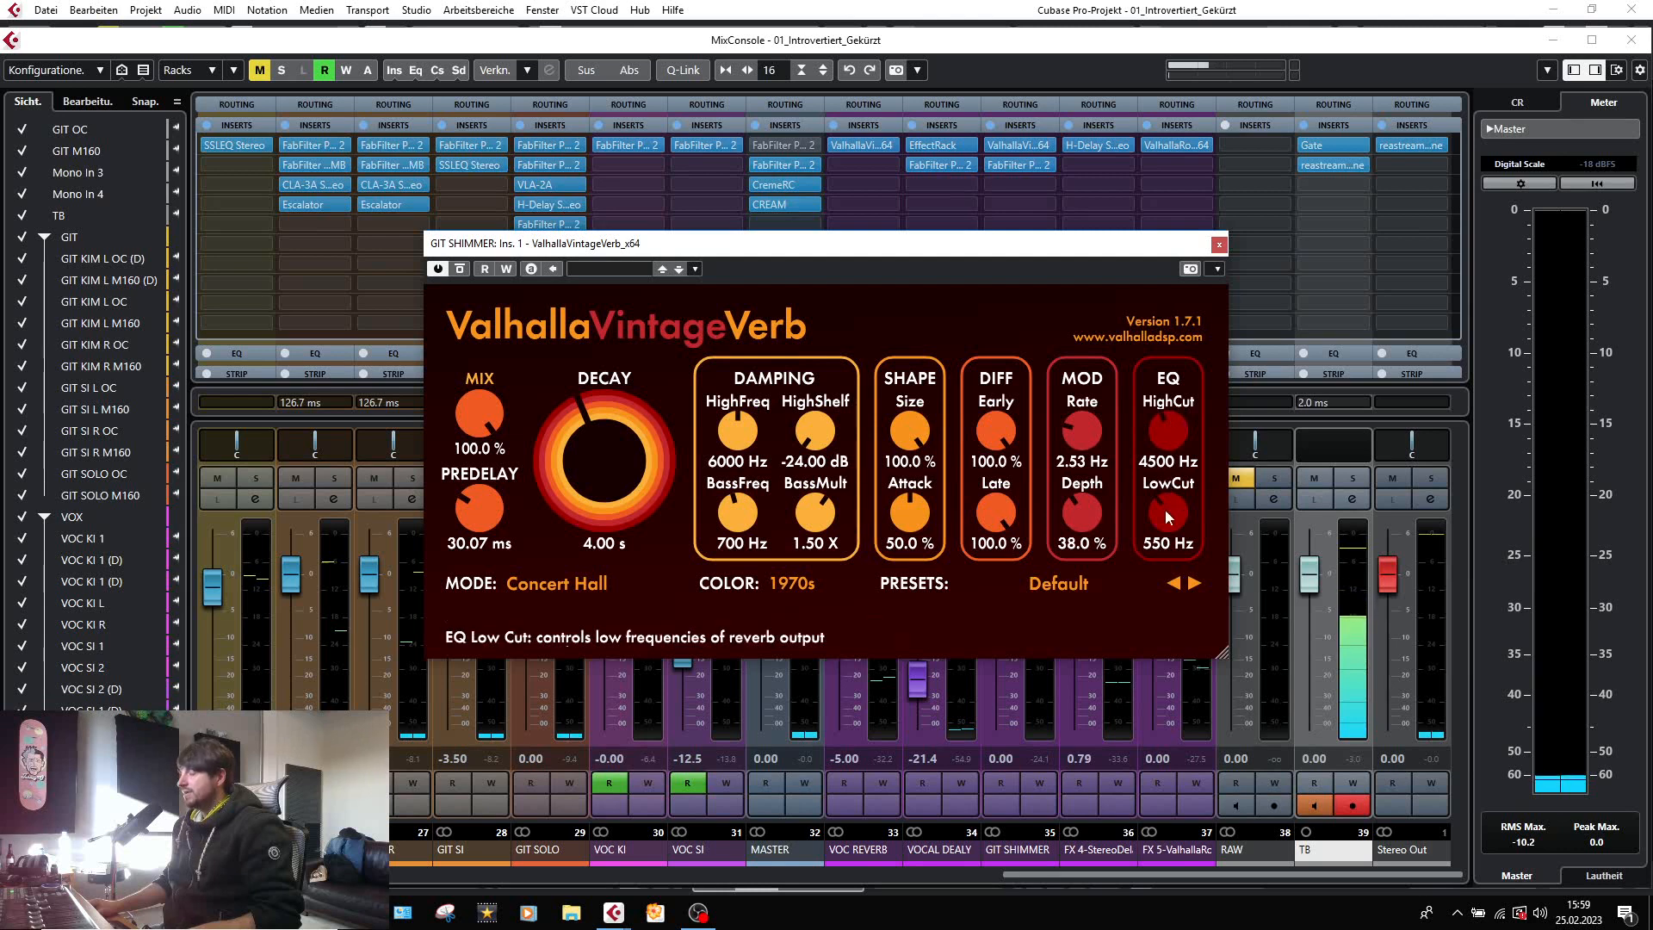
pyautogui.click(1220, 244)
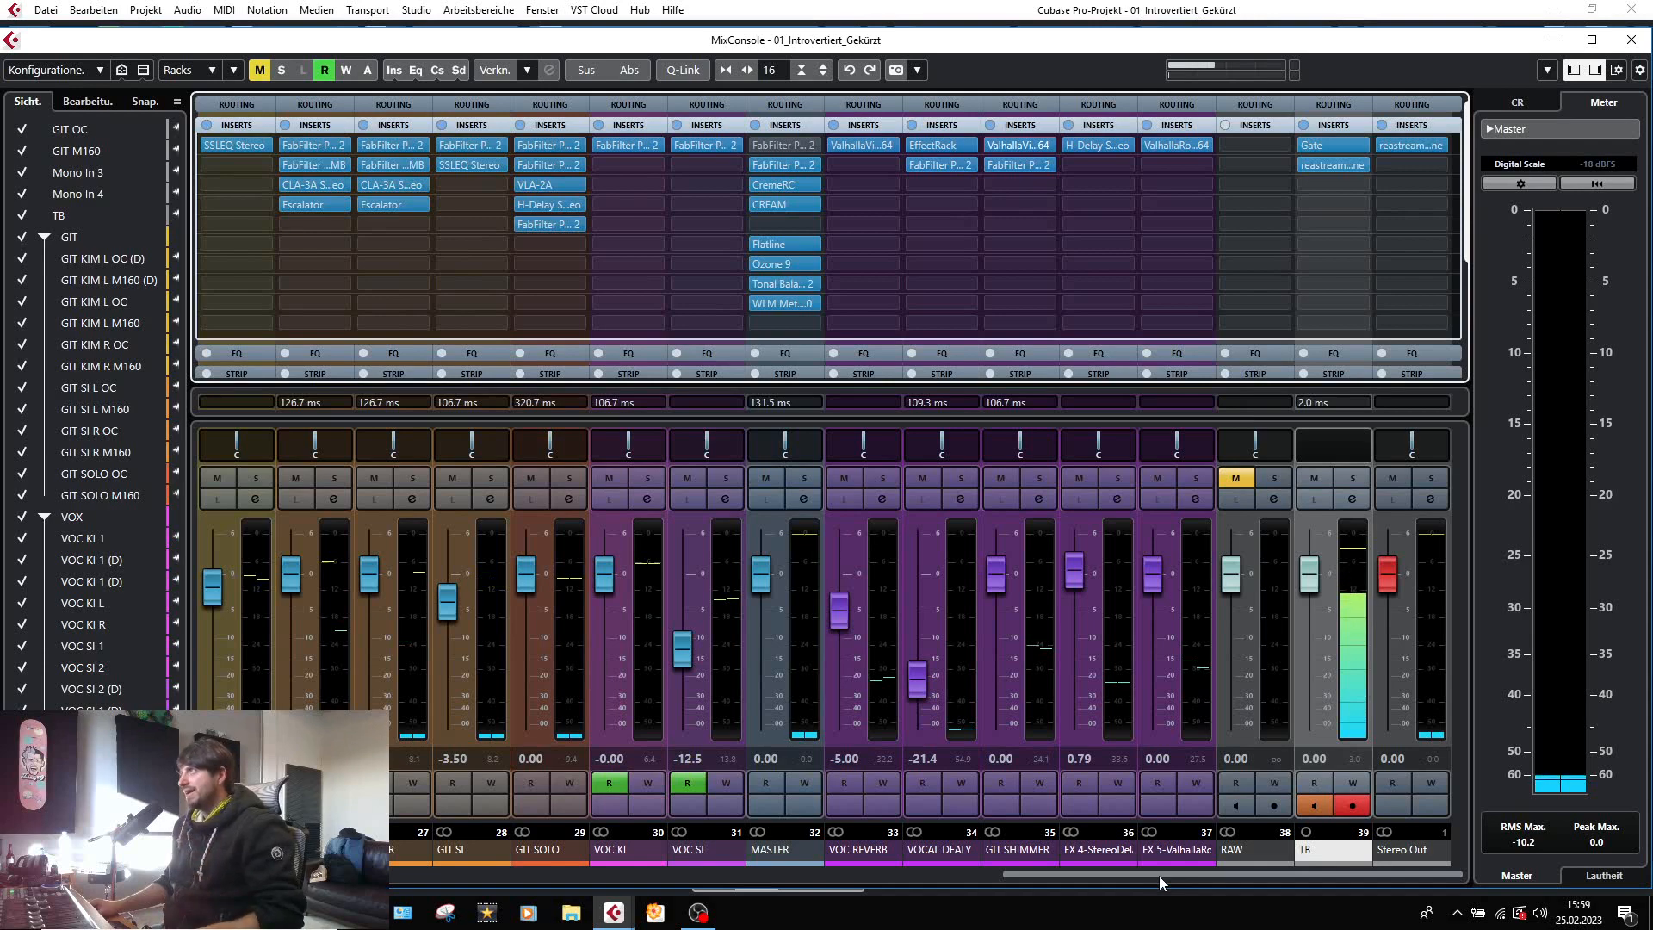
# Solo the VOC KI 1 (D) track in the project window and audition it from bar 103.
pyautogui.moveTo(1159, 875); pyautogui.dragTo(707, 876)
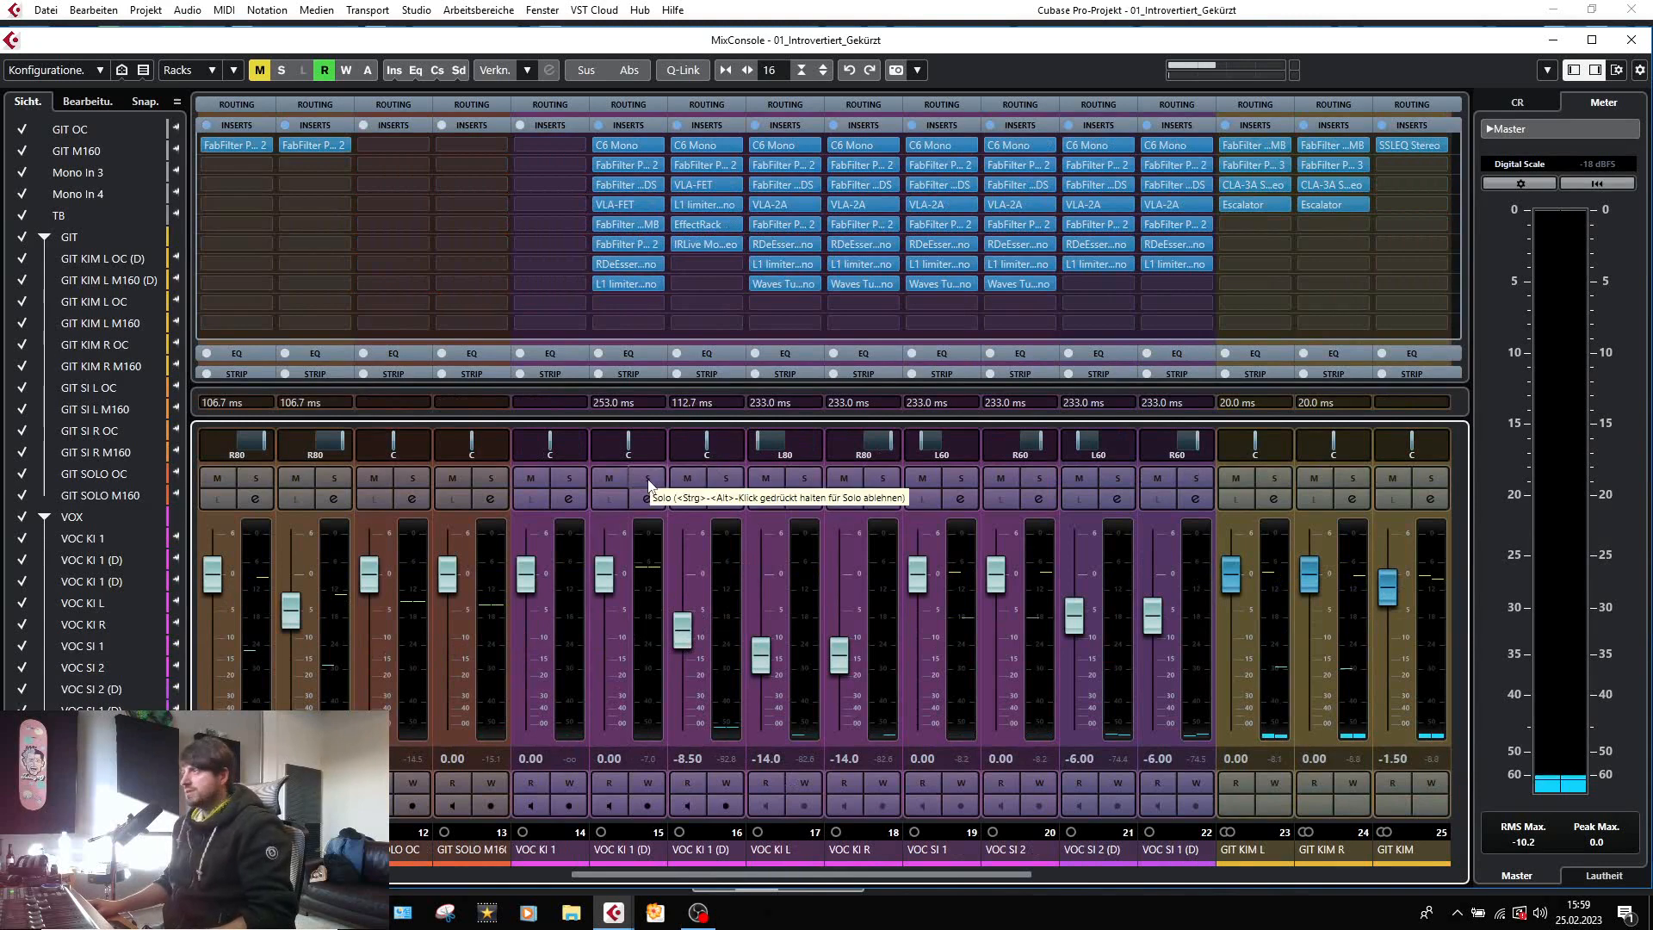
pyautogui.press('F3')
pyautogui.scroll(-5, 722, 624)
pyautogui.scroll(-6, 876, 711)
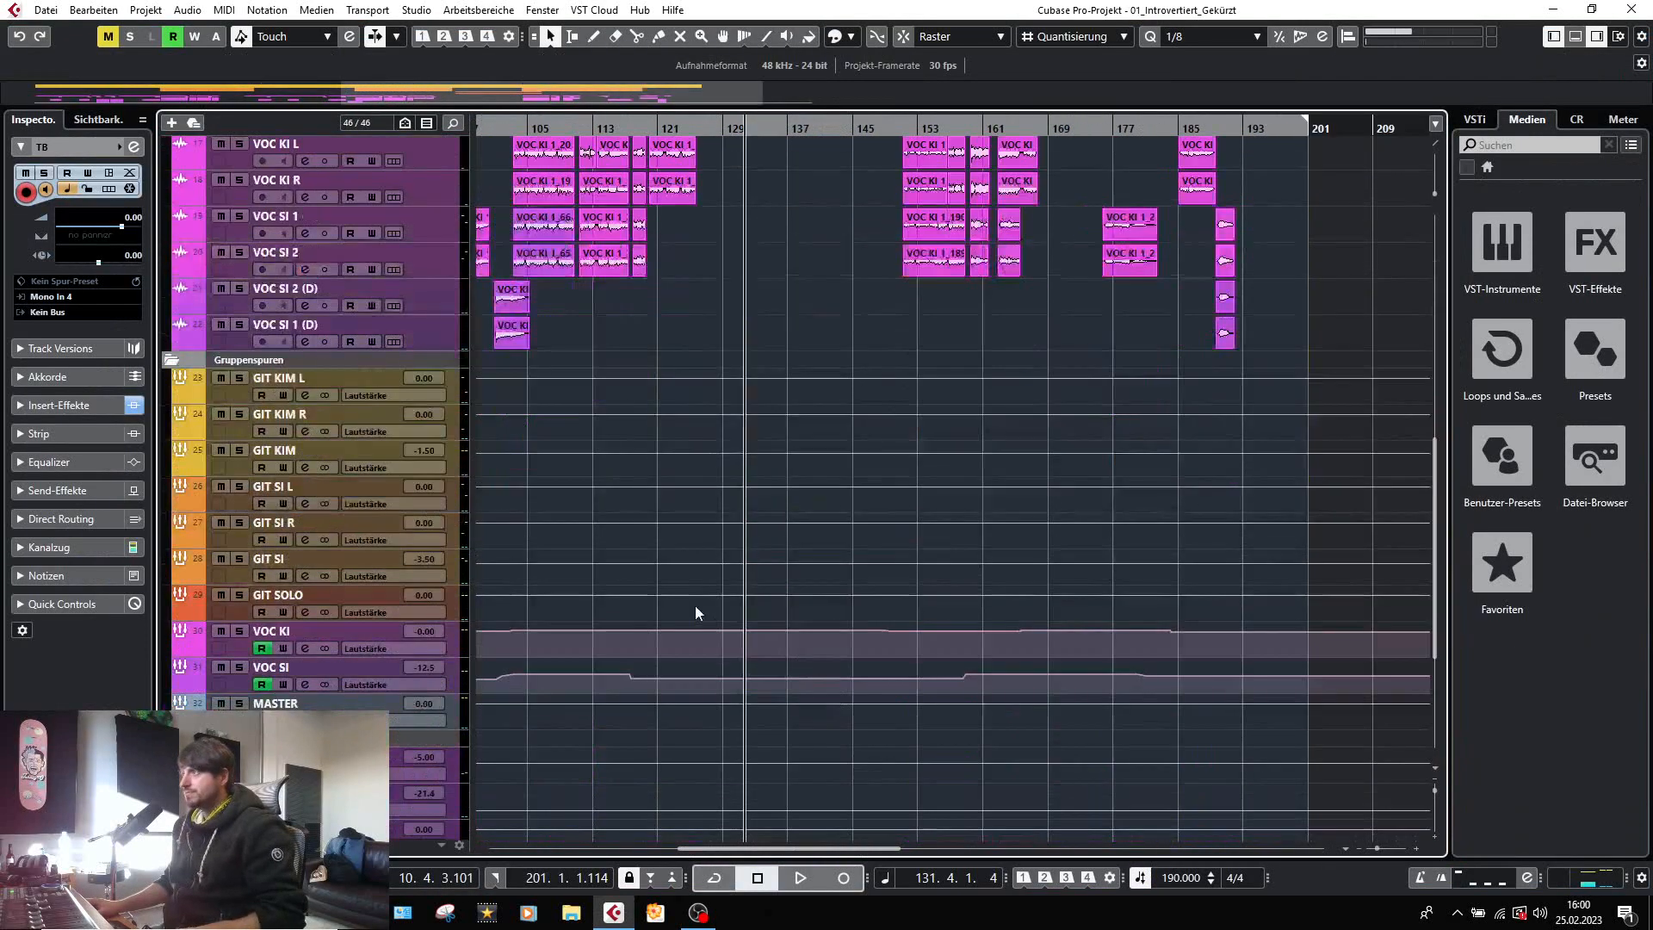
pyautogui.hscroll(-6, 928, 426)
pyautogui.scroll(4, 933, 324)
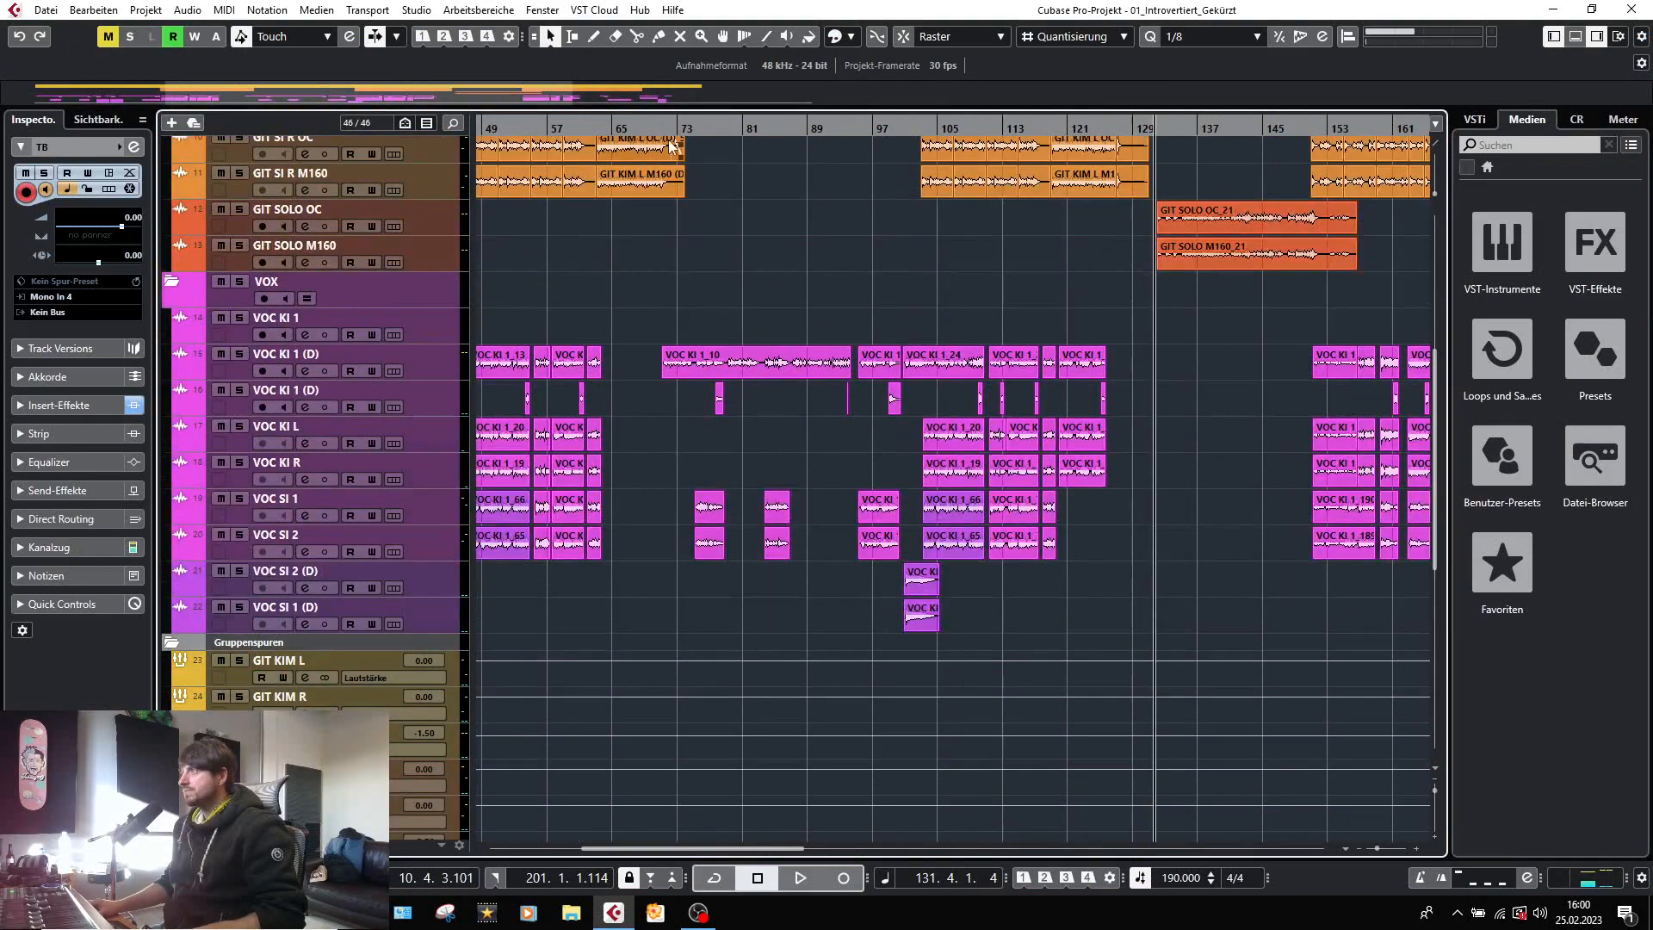
pyautogui.click(925, 123)
pyautogui.press('space')
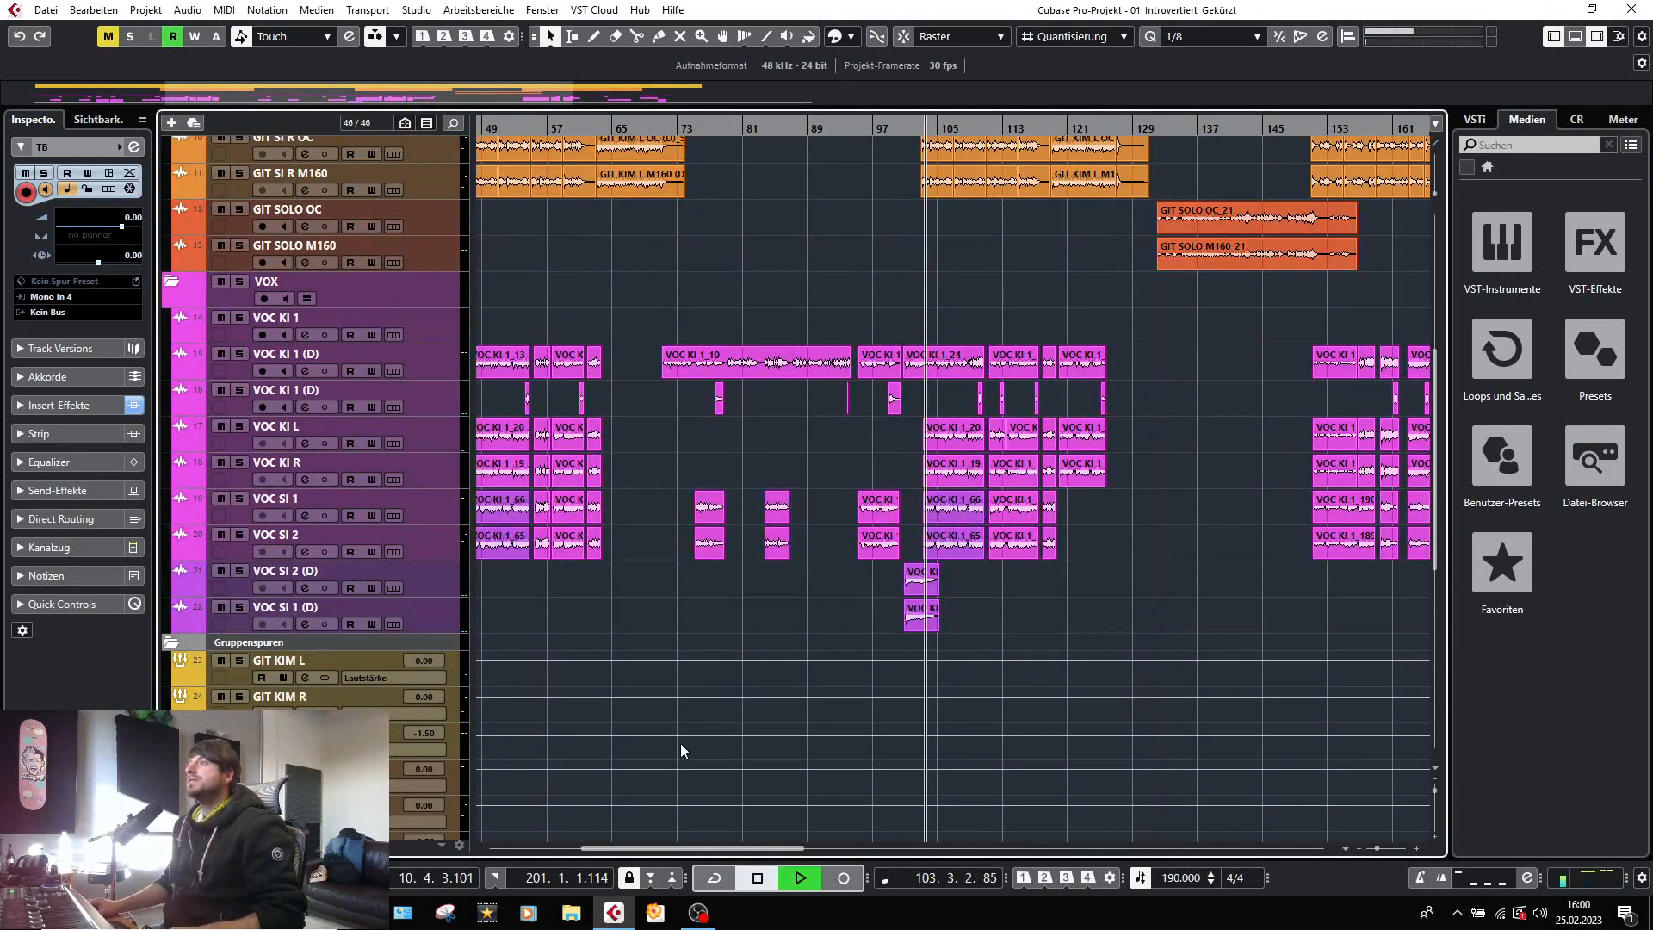
pyautogui.click(241, 354)
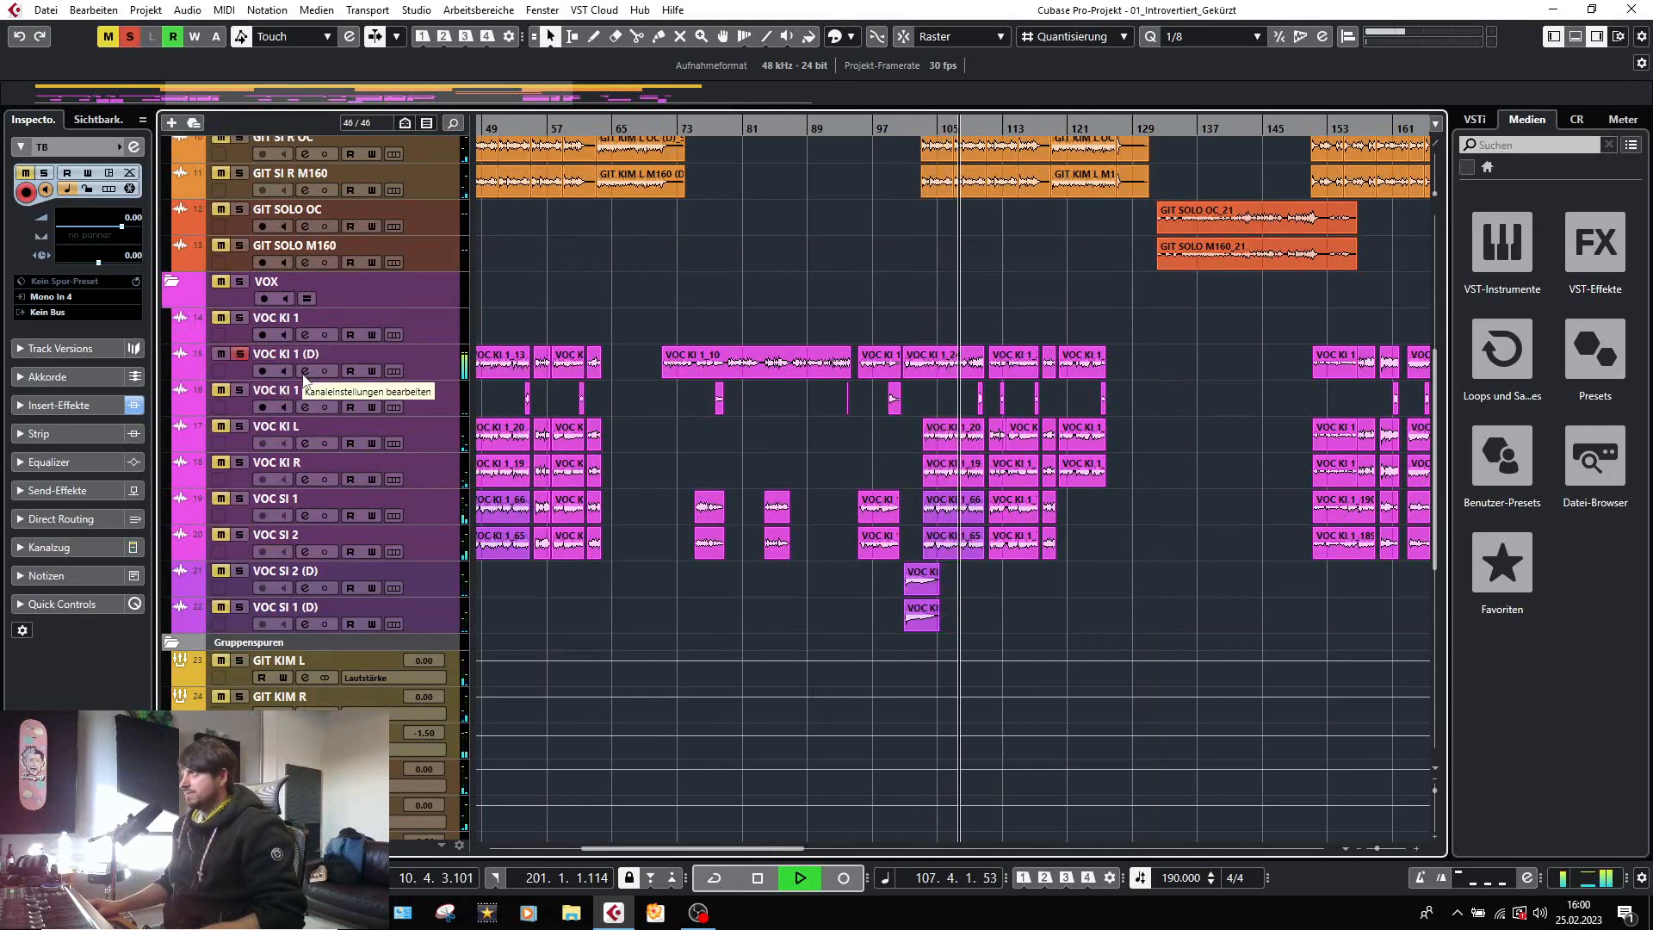
pyautogui.press('space')
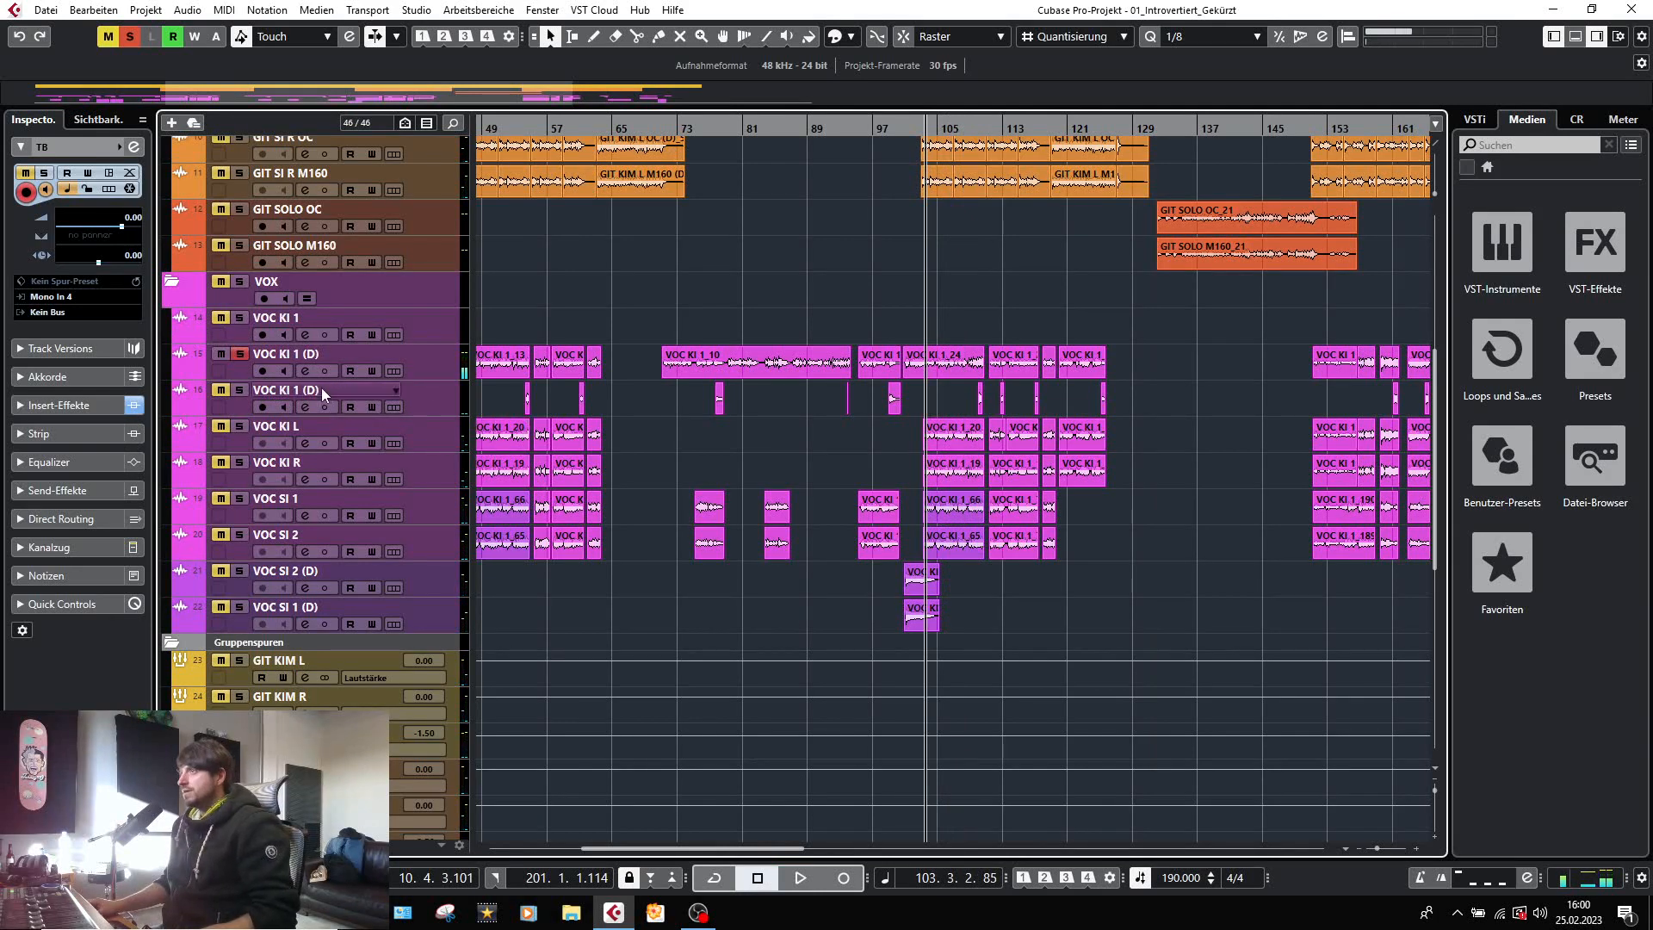
# Inspect the C6 Mono multiband compressor in the VOC KI 1 (D) channel settings during playback.
pyautogui.click(304, 370)
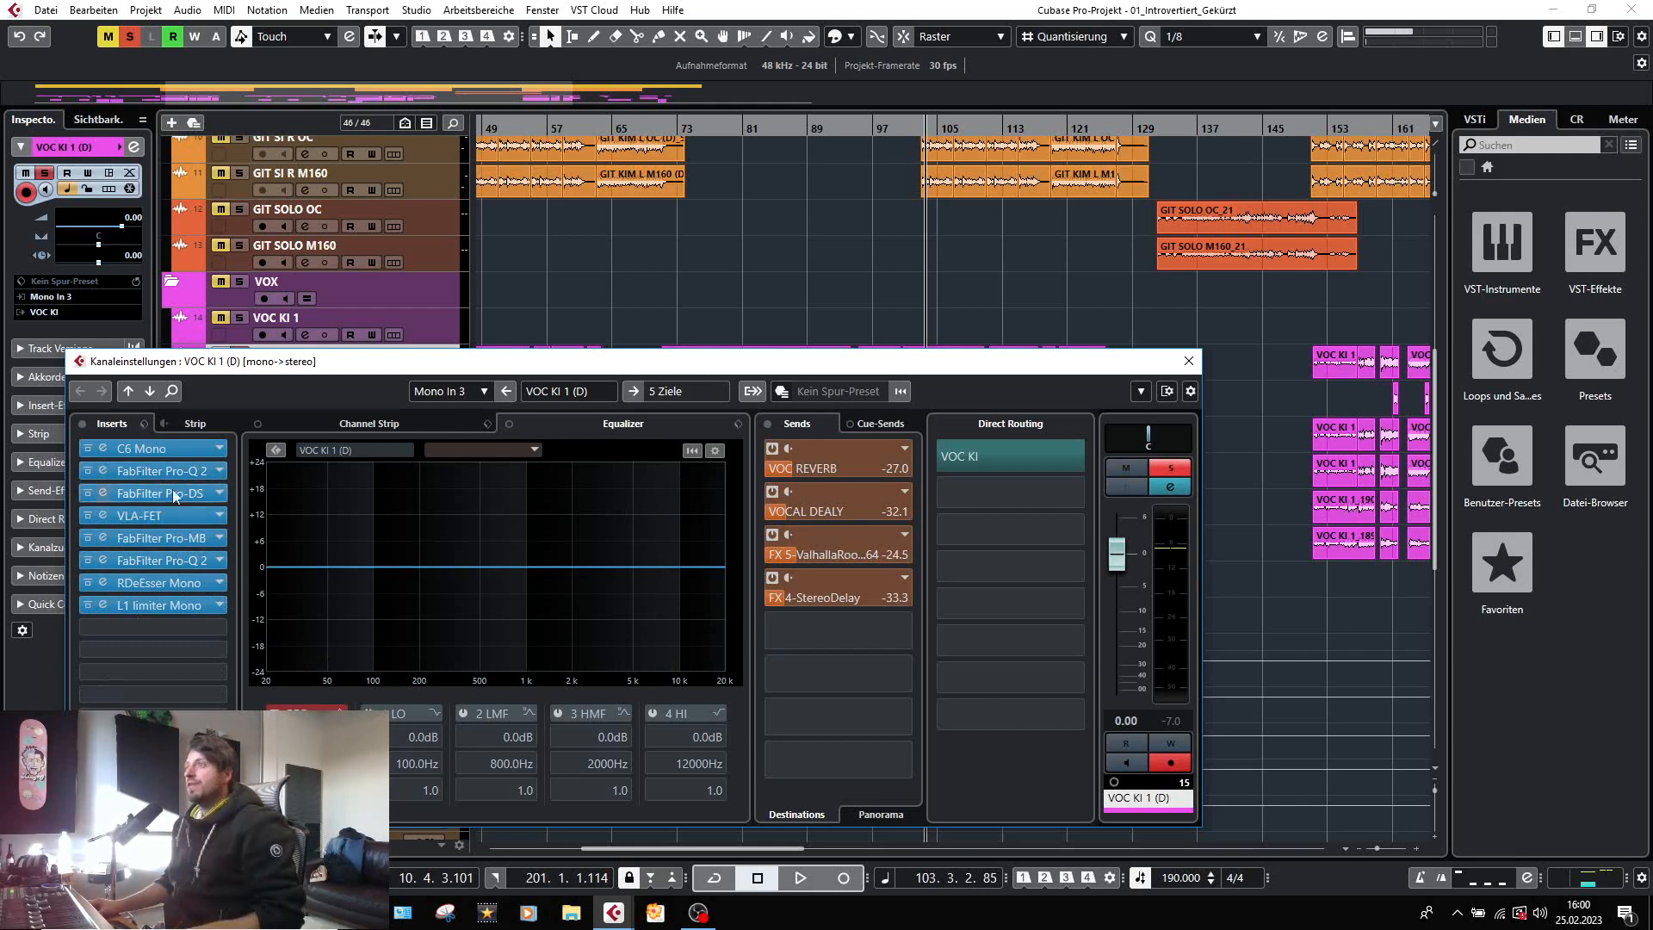
pyautogui.click(98, 448)
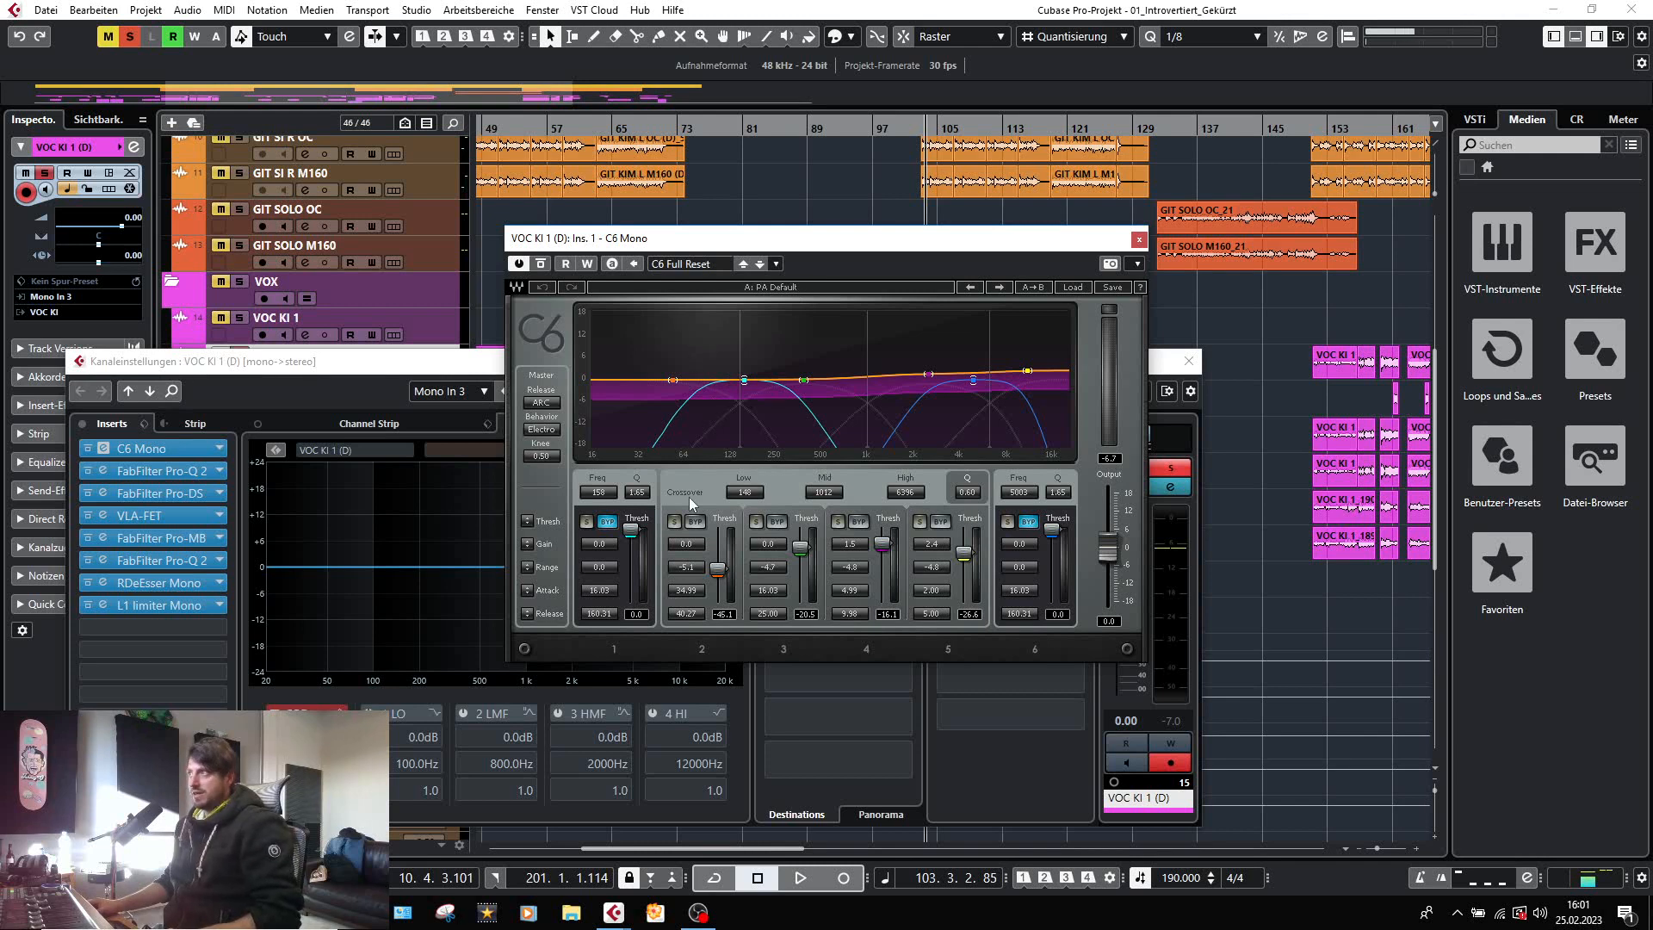
pyautogui.press('space')
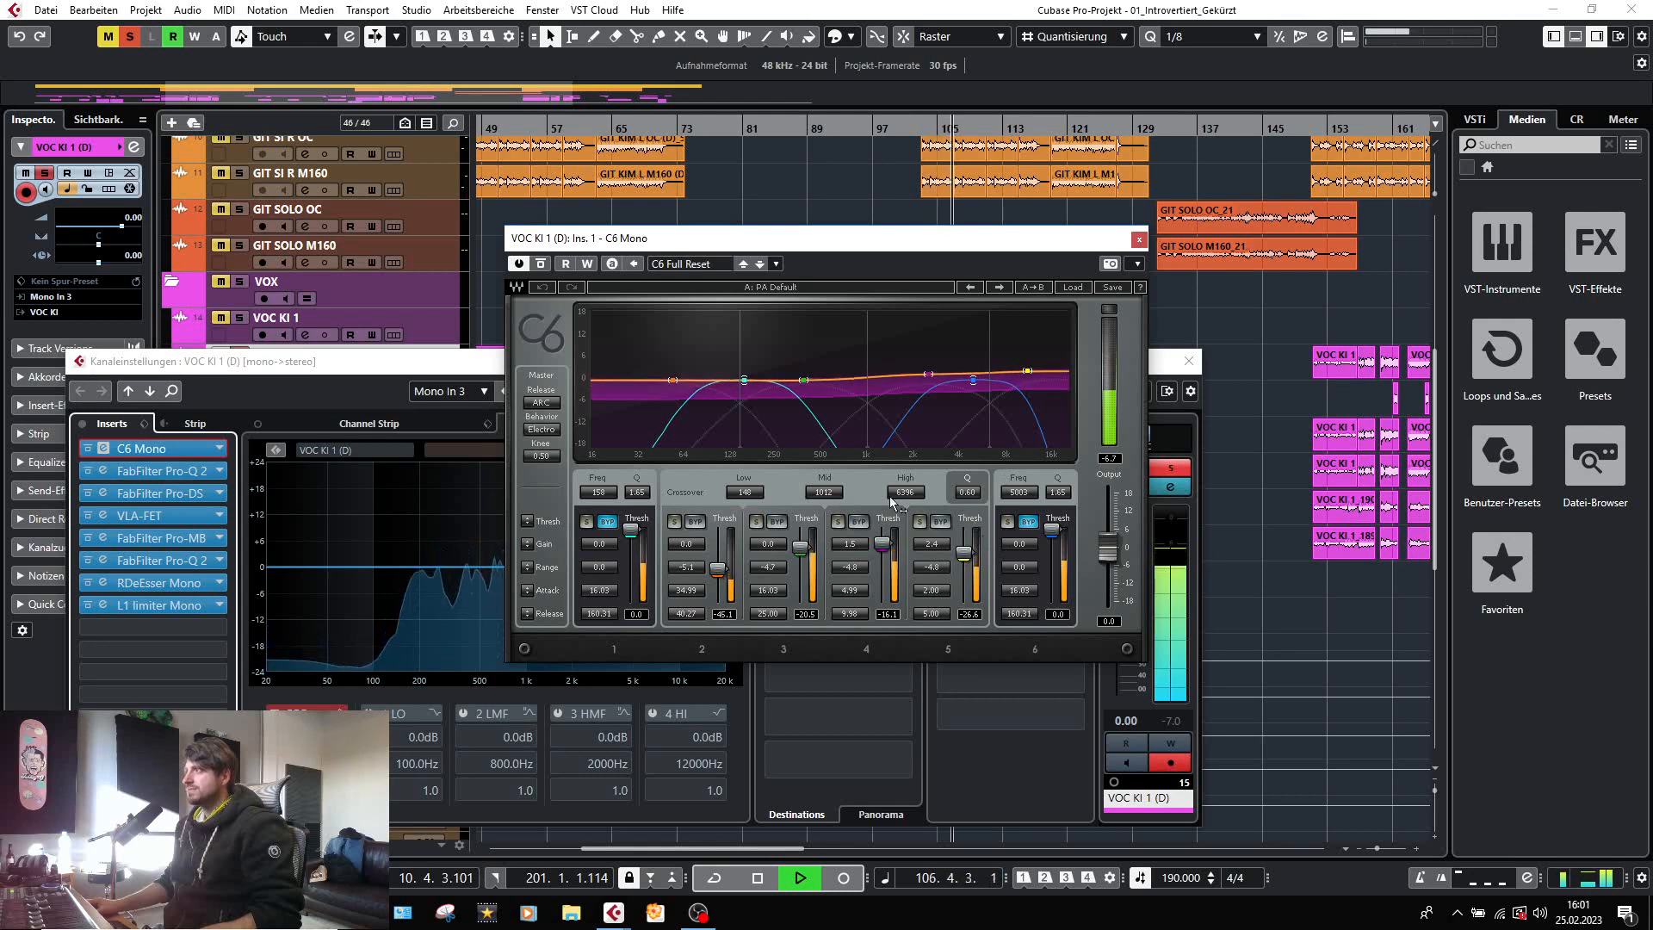
pyautogui.press('space')
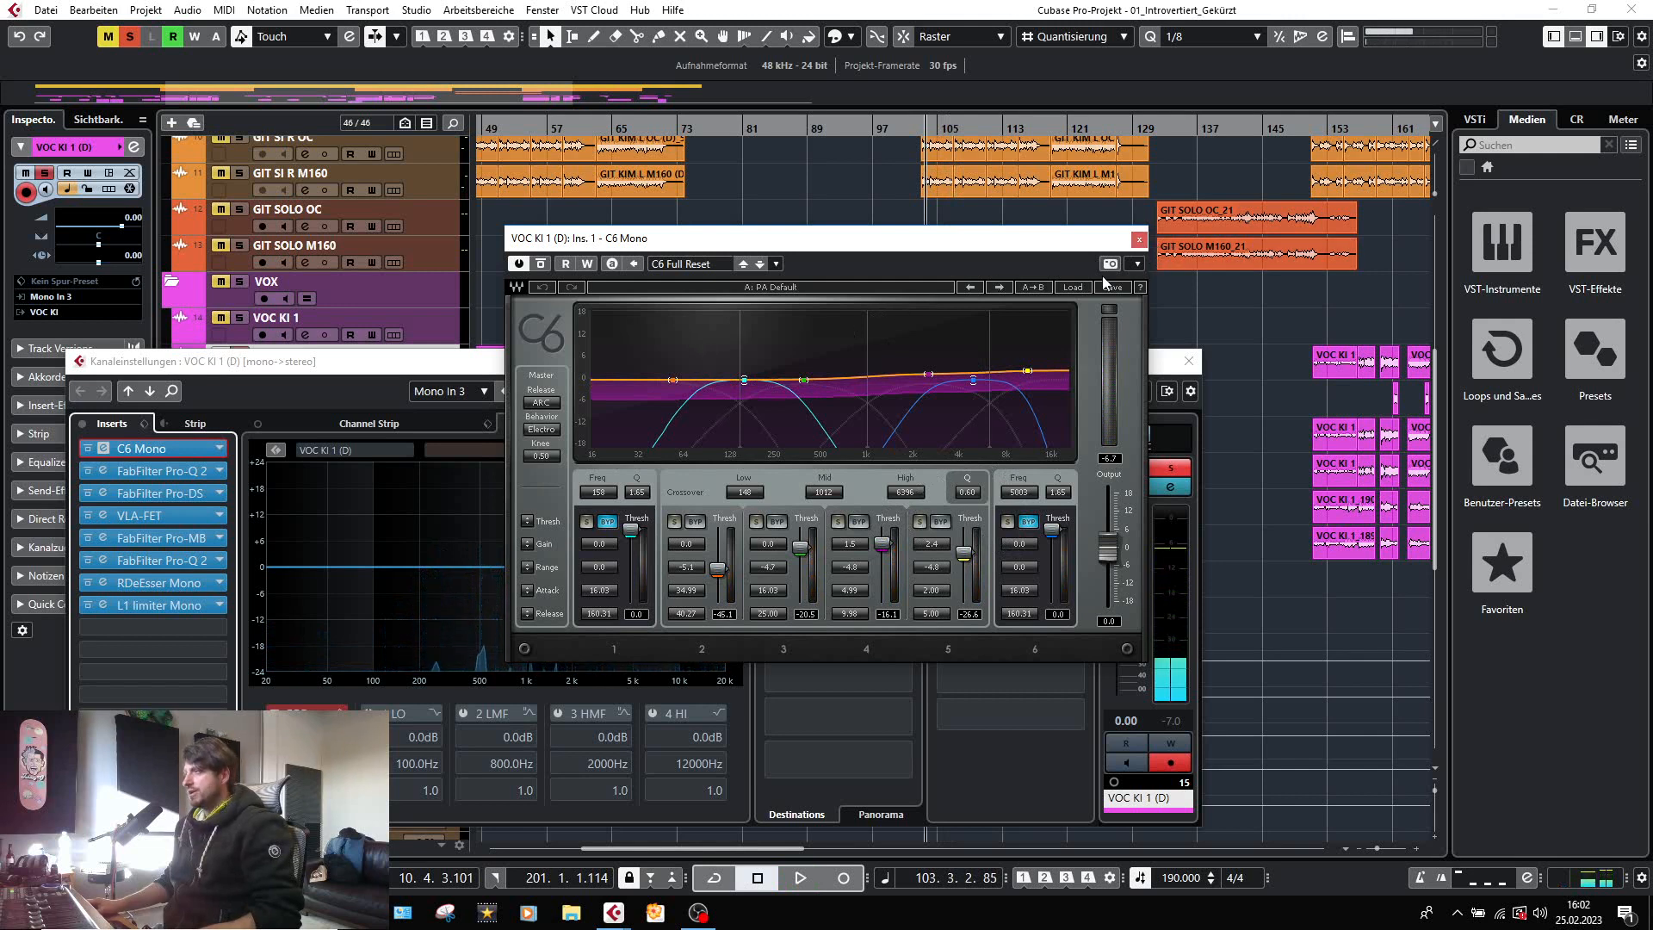
pyautogui.click(1139, 238)
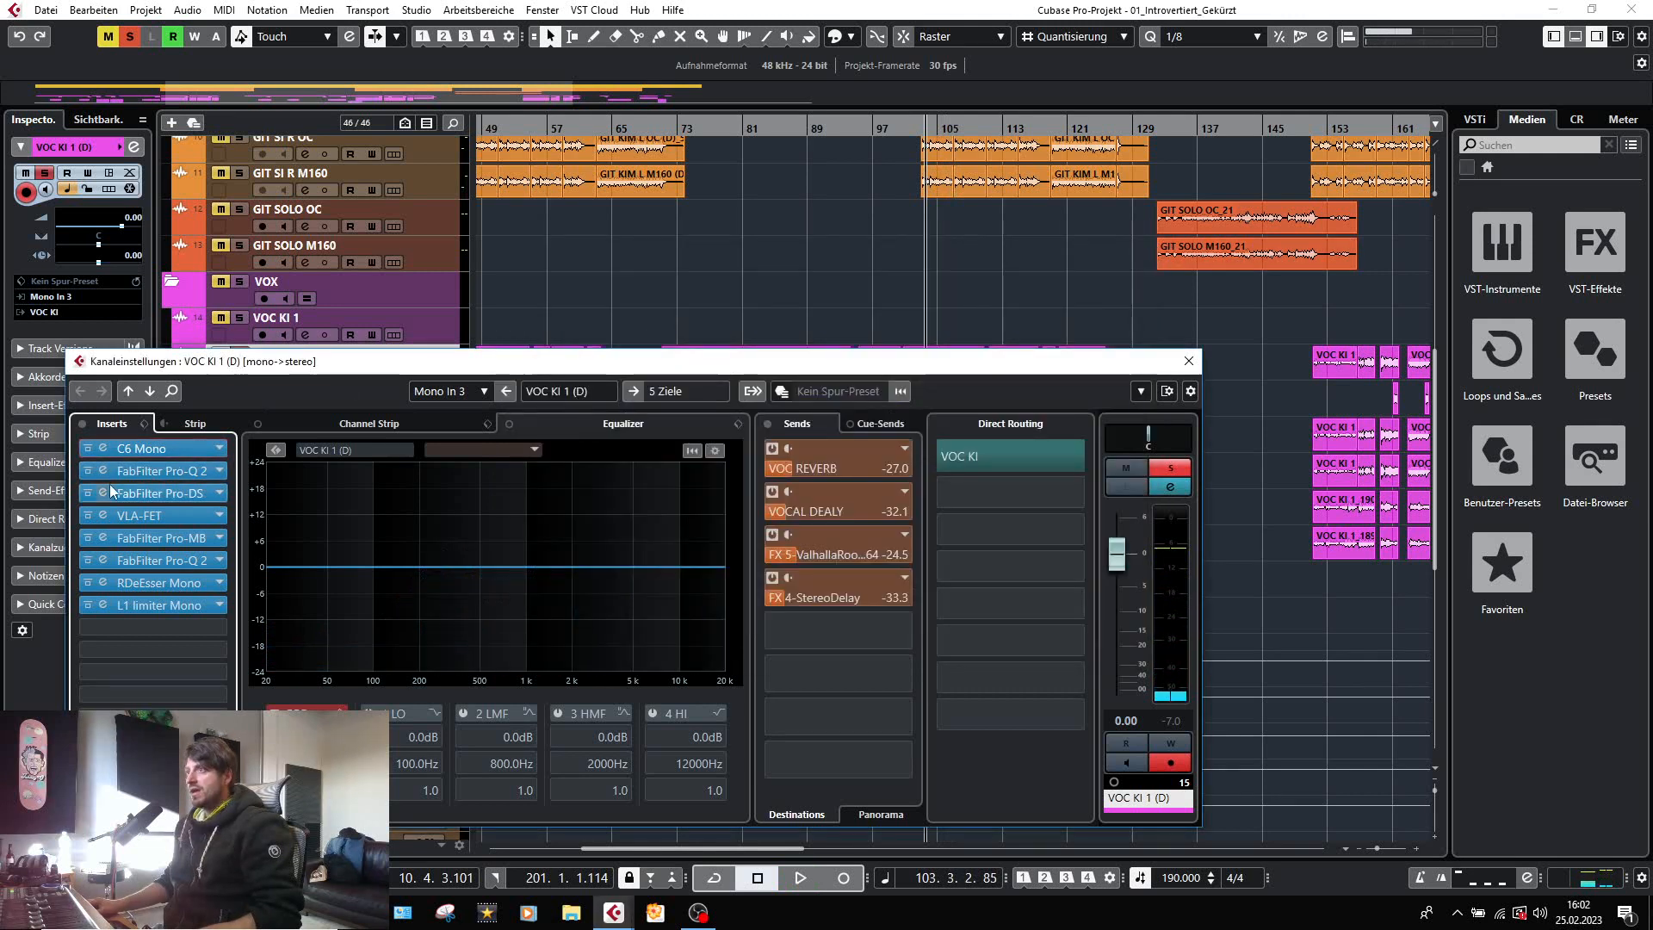
# Compare the VOC KI 1 (D) vocal with the first FabFilter Pro-Q 2 bypassed and active during playback.
pyautogui.click(101, 471)
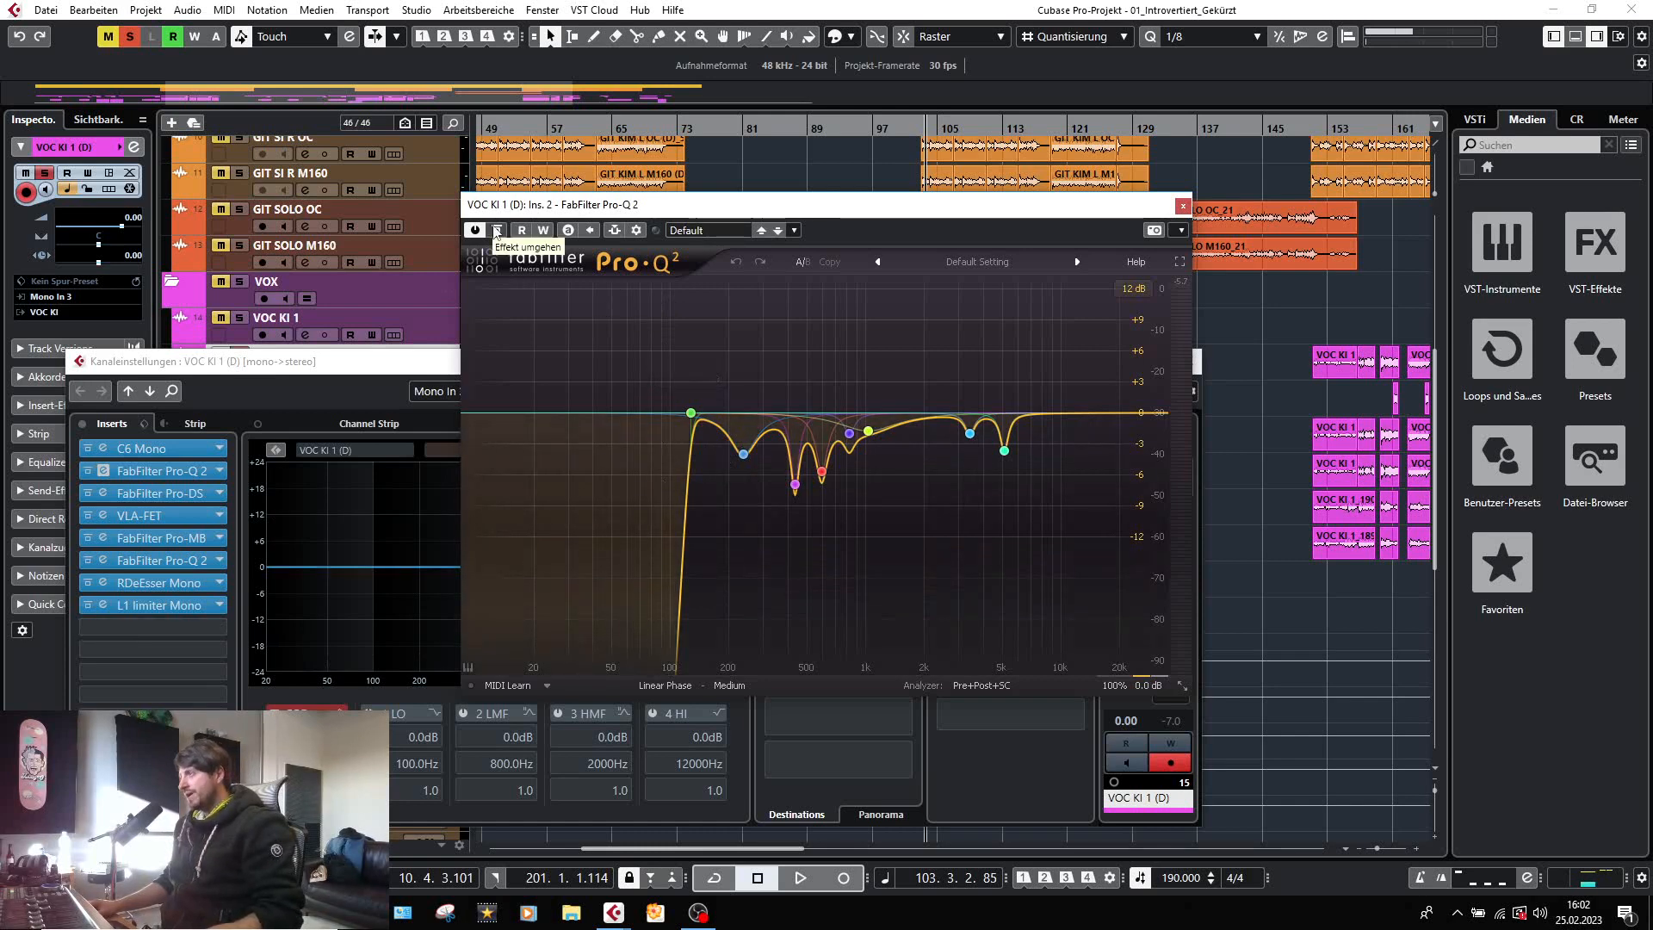
pyautogui.press('space')
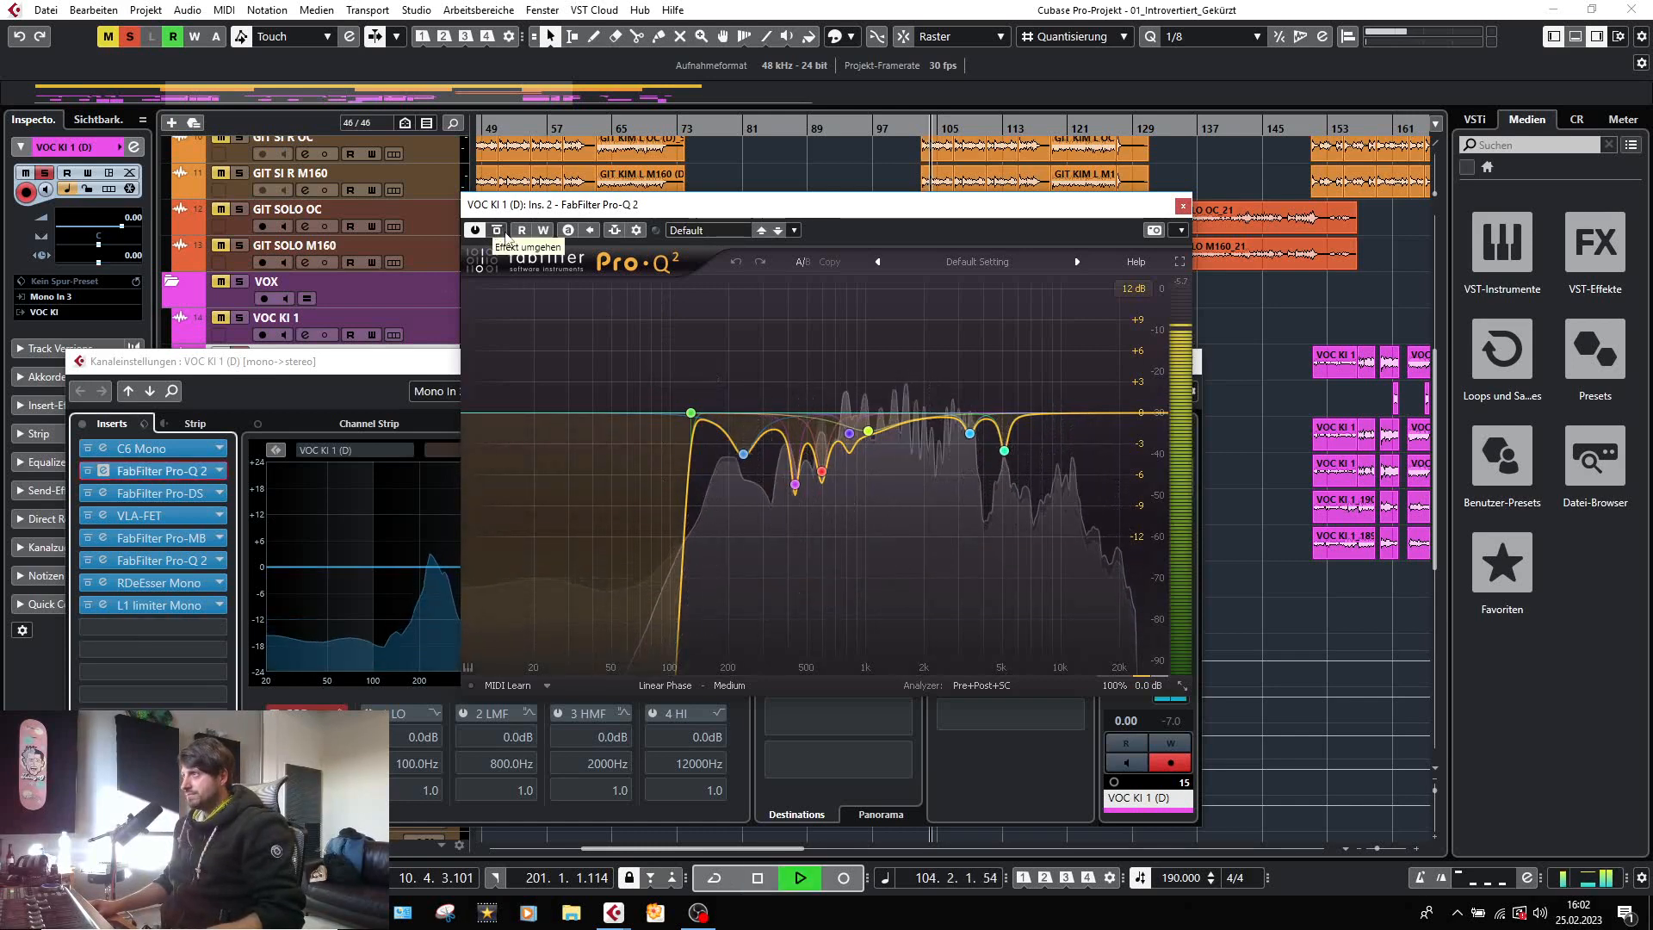
pyautogui.click(497, 229)
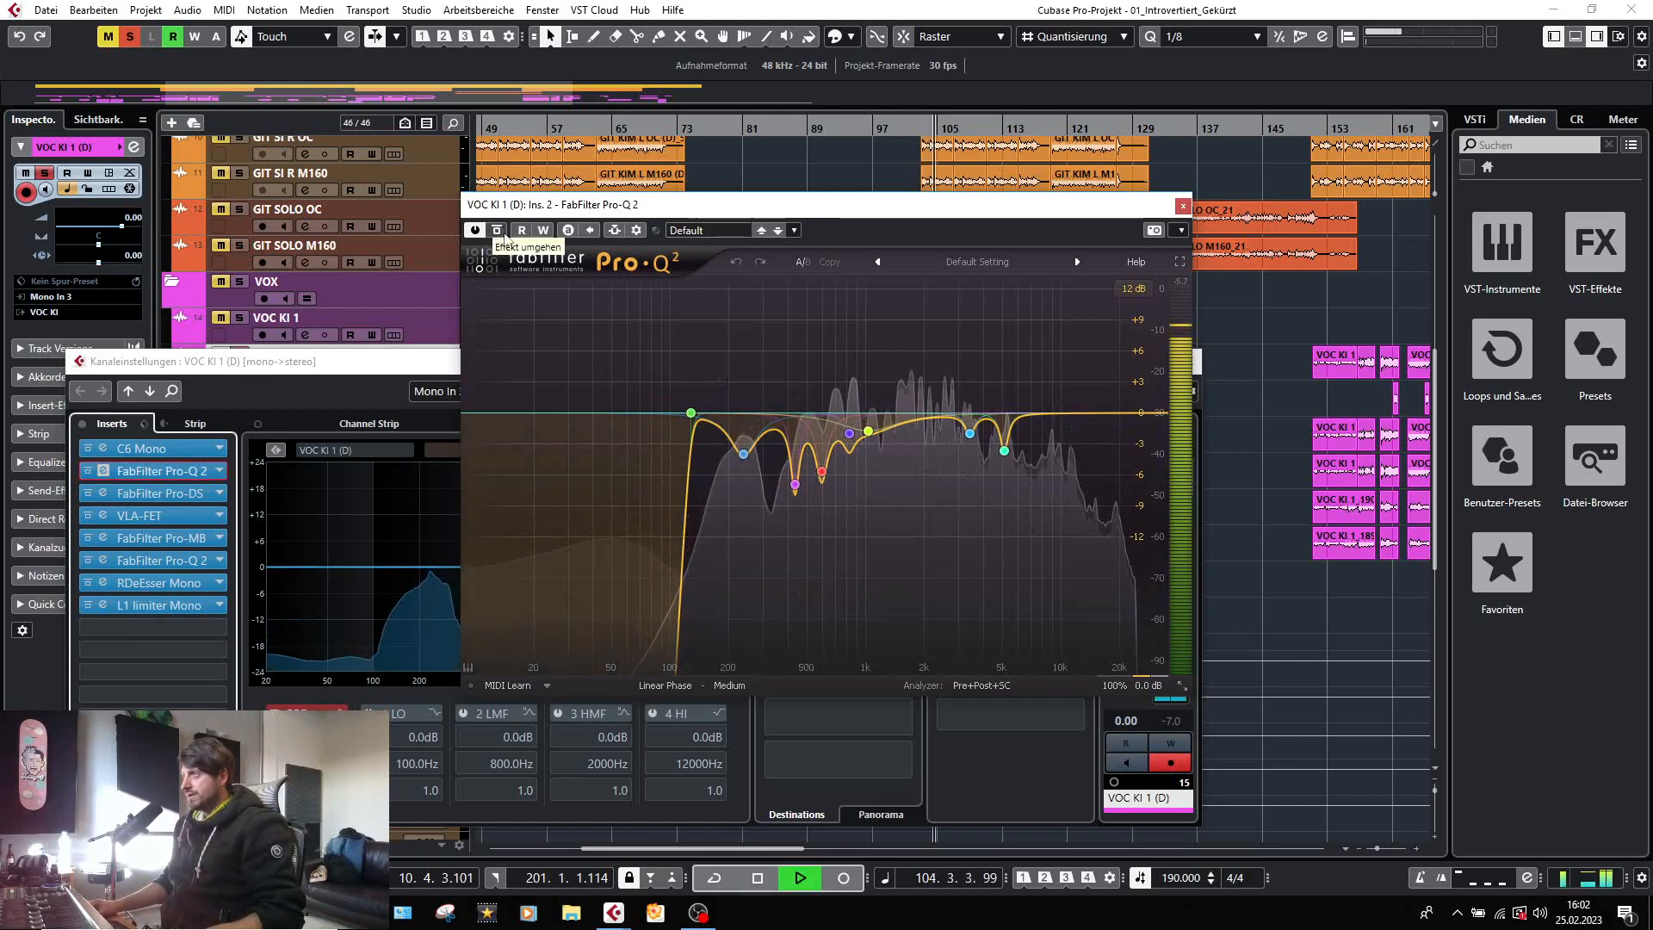
pyautogui.click(503, 234)
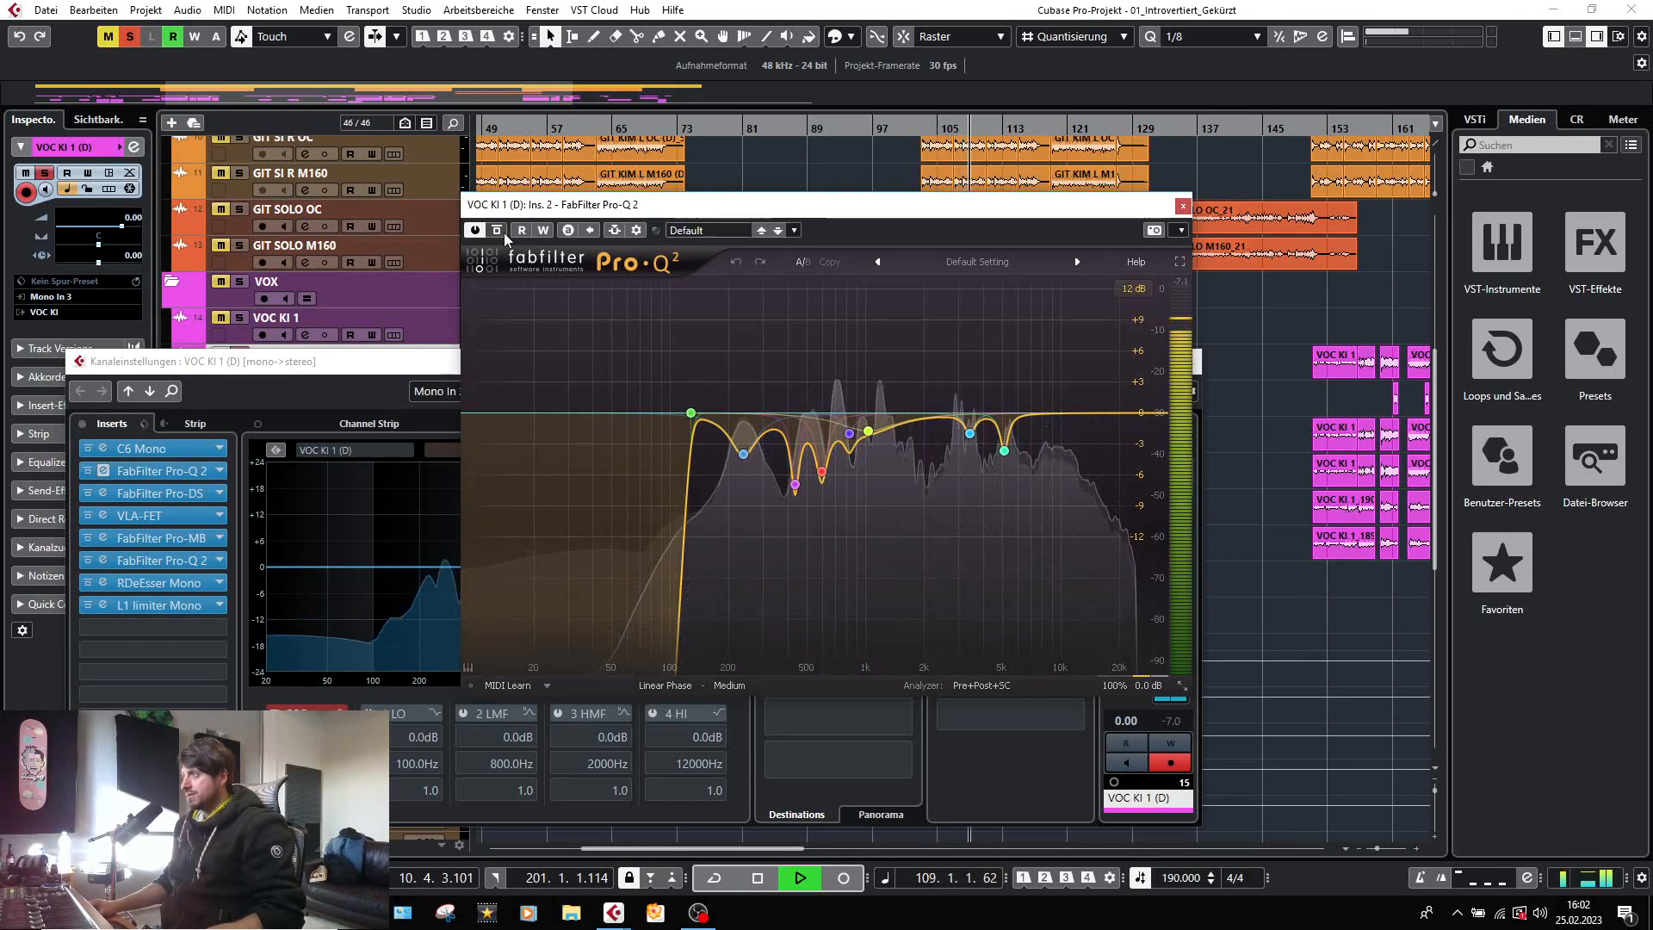
pyautogui.press('space')
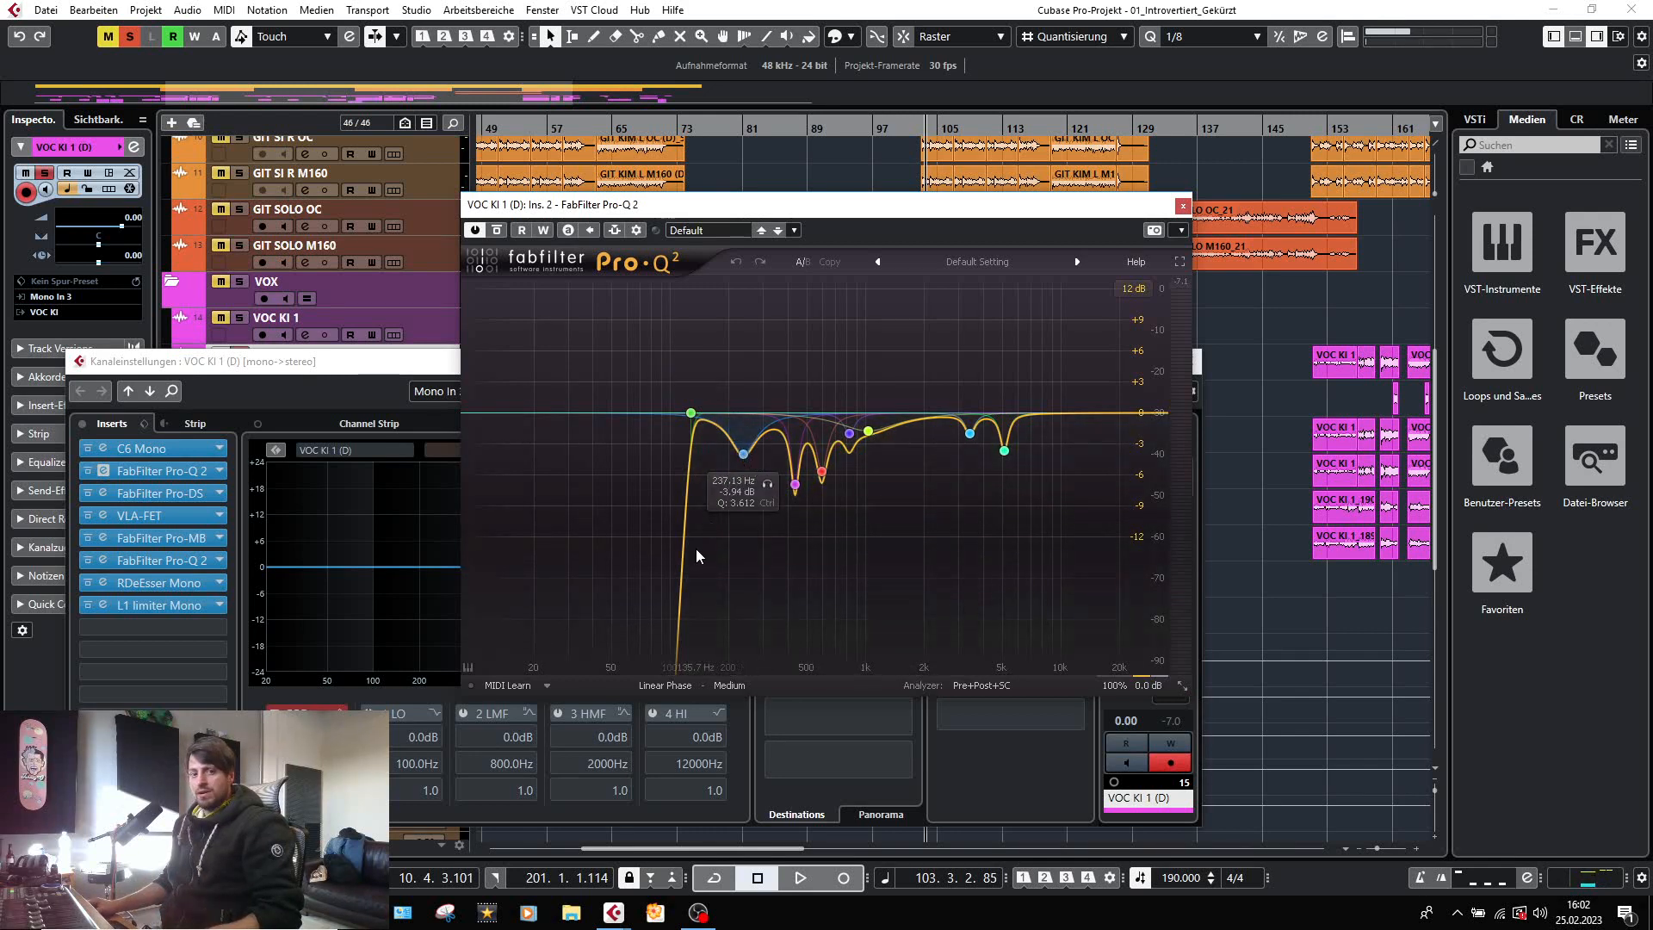
pyautogui.click(1182, 207)
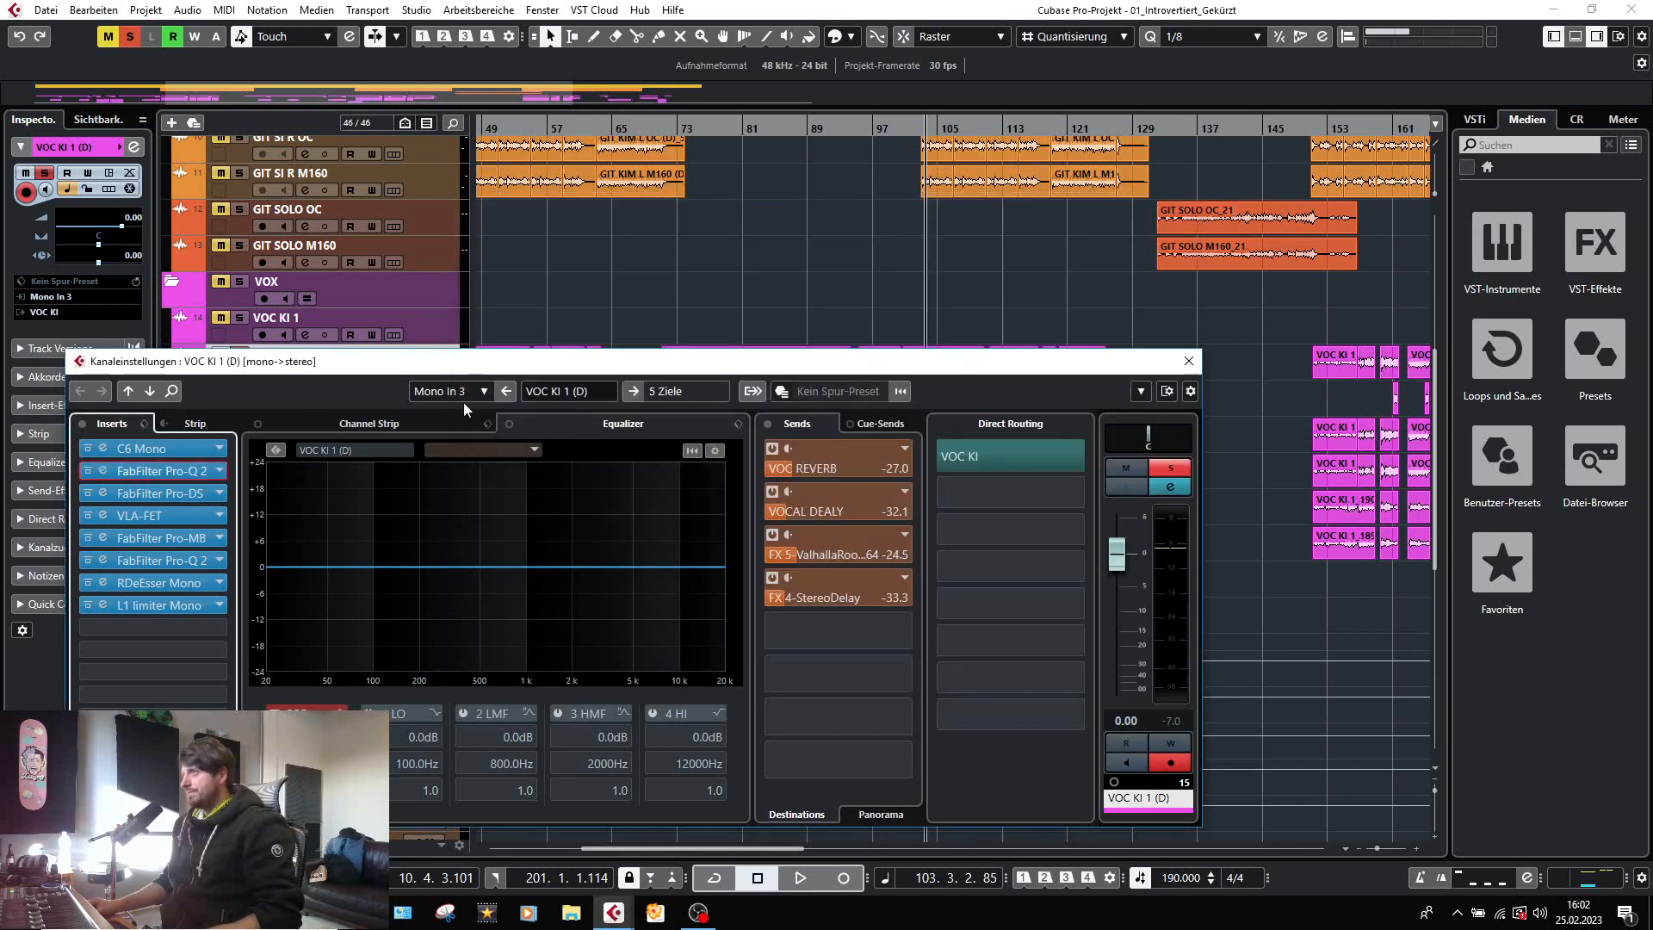
# Check the FabFilter Pro-DS de-essing on VOC KI 1 (D) during playback, dismissing its help hint.
pyautogui.click(104, 496)
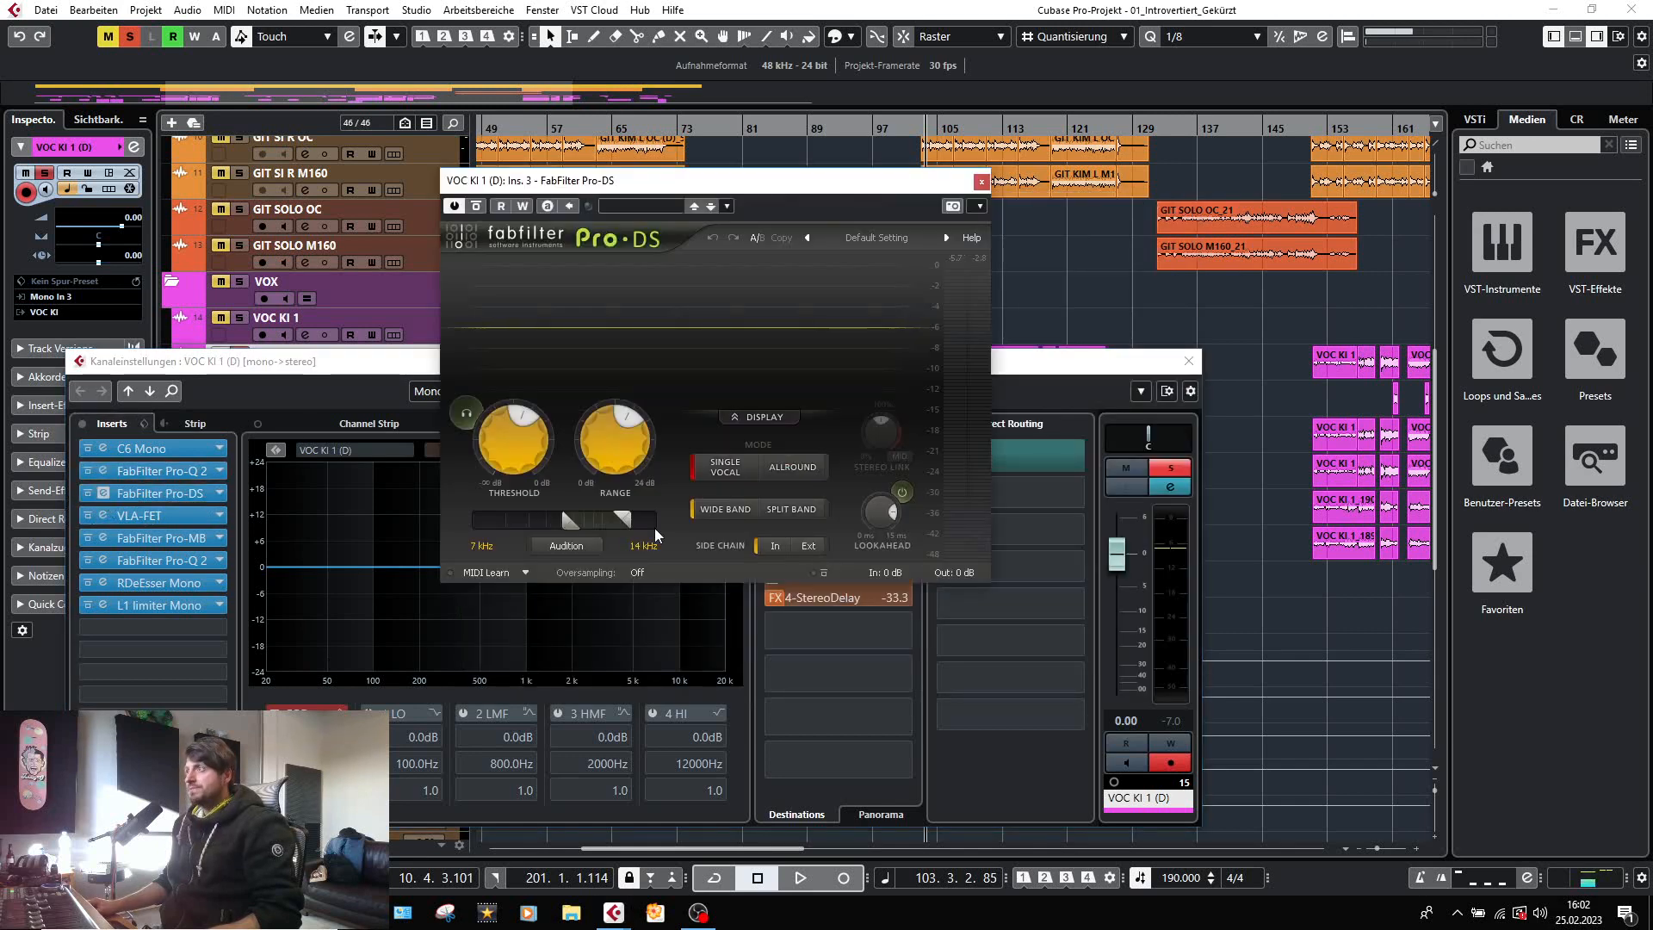
pyautogui.press('space')
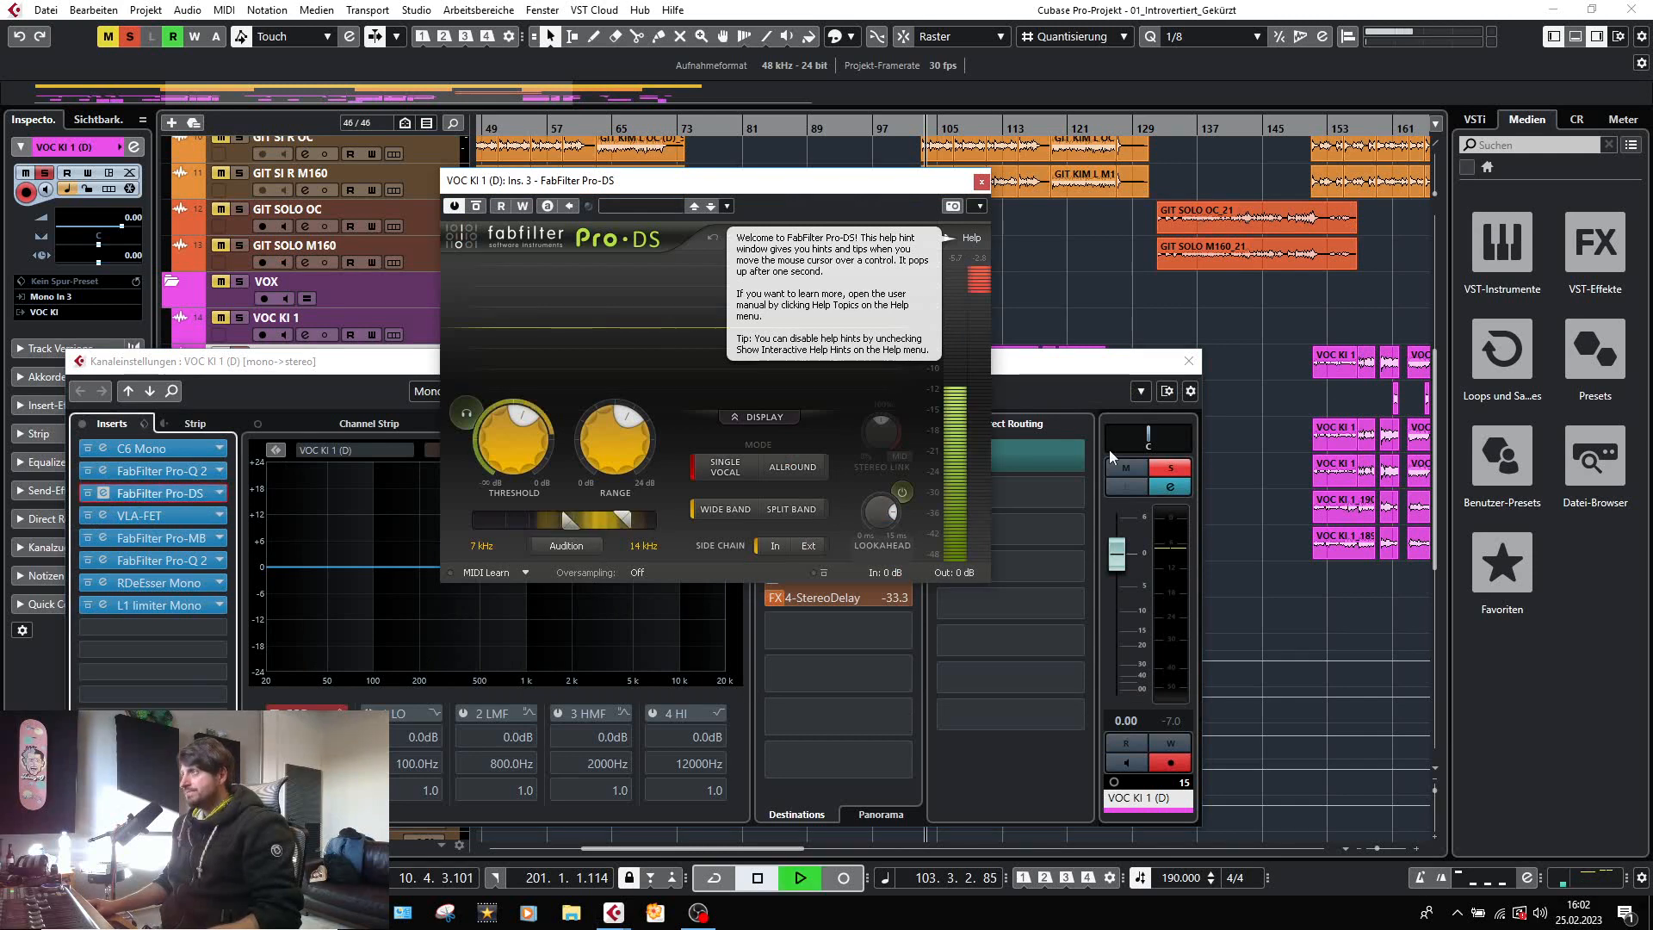
pyautogui.click(973, 238)
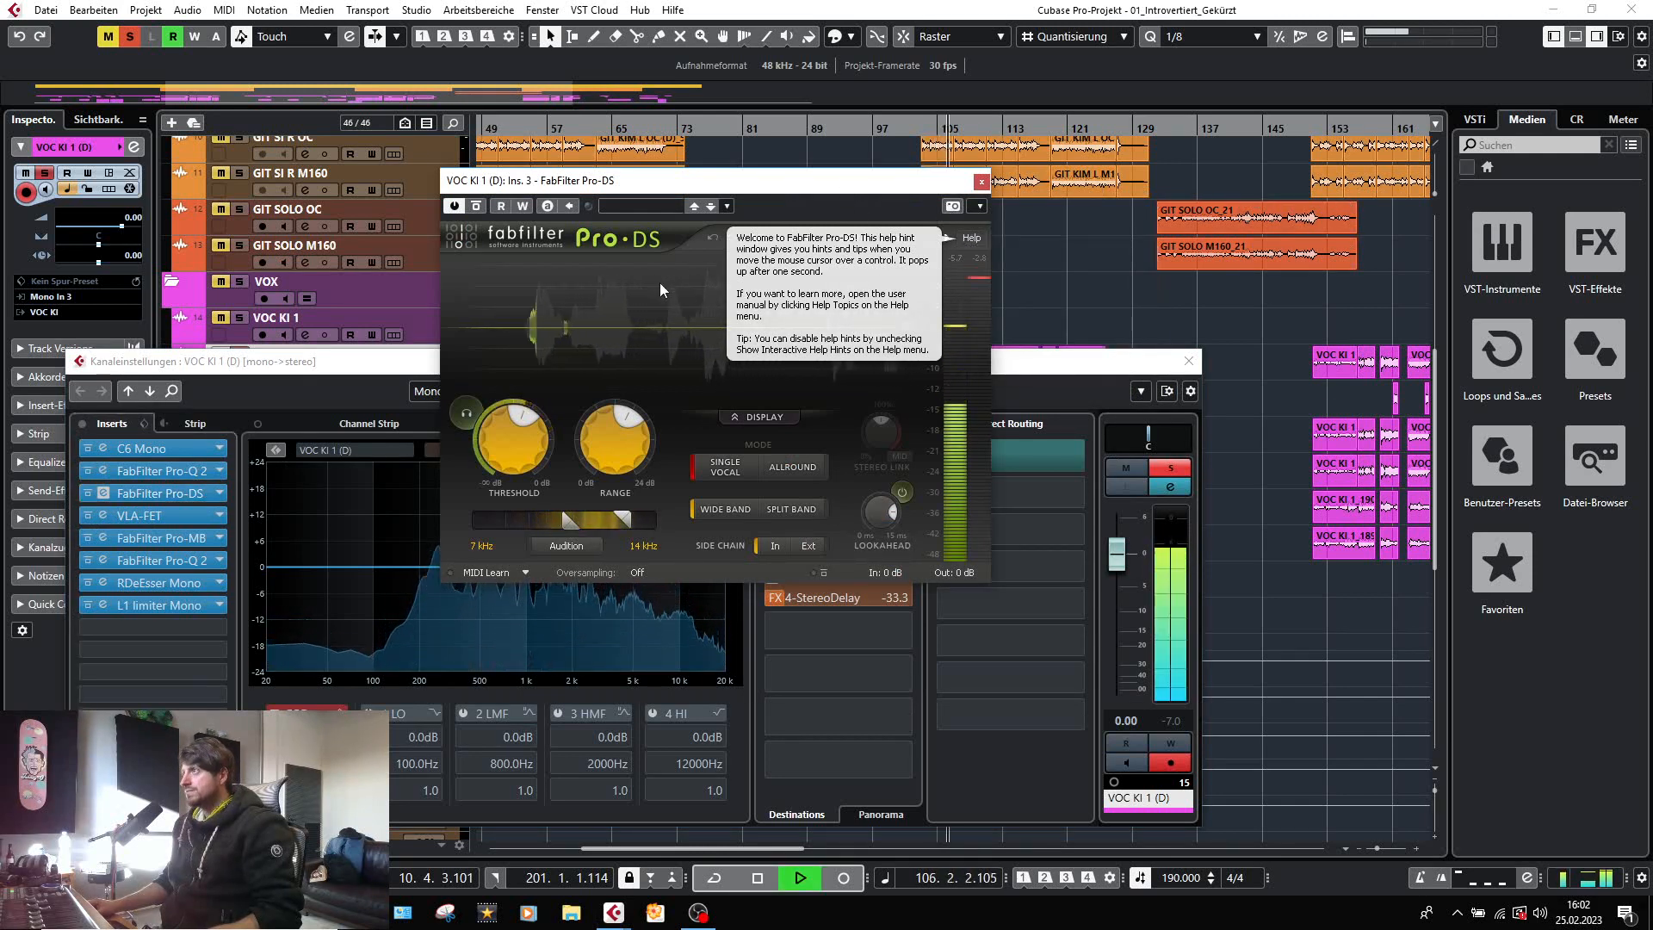
pyautogui.click(832, 266)
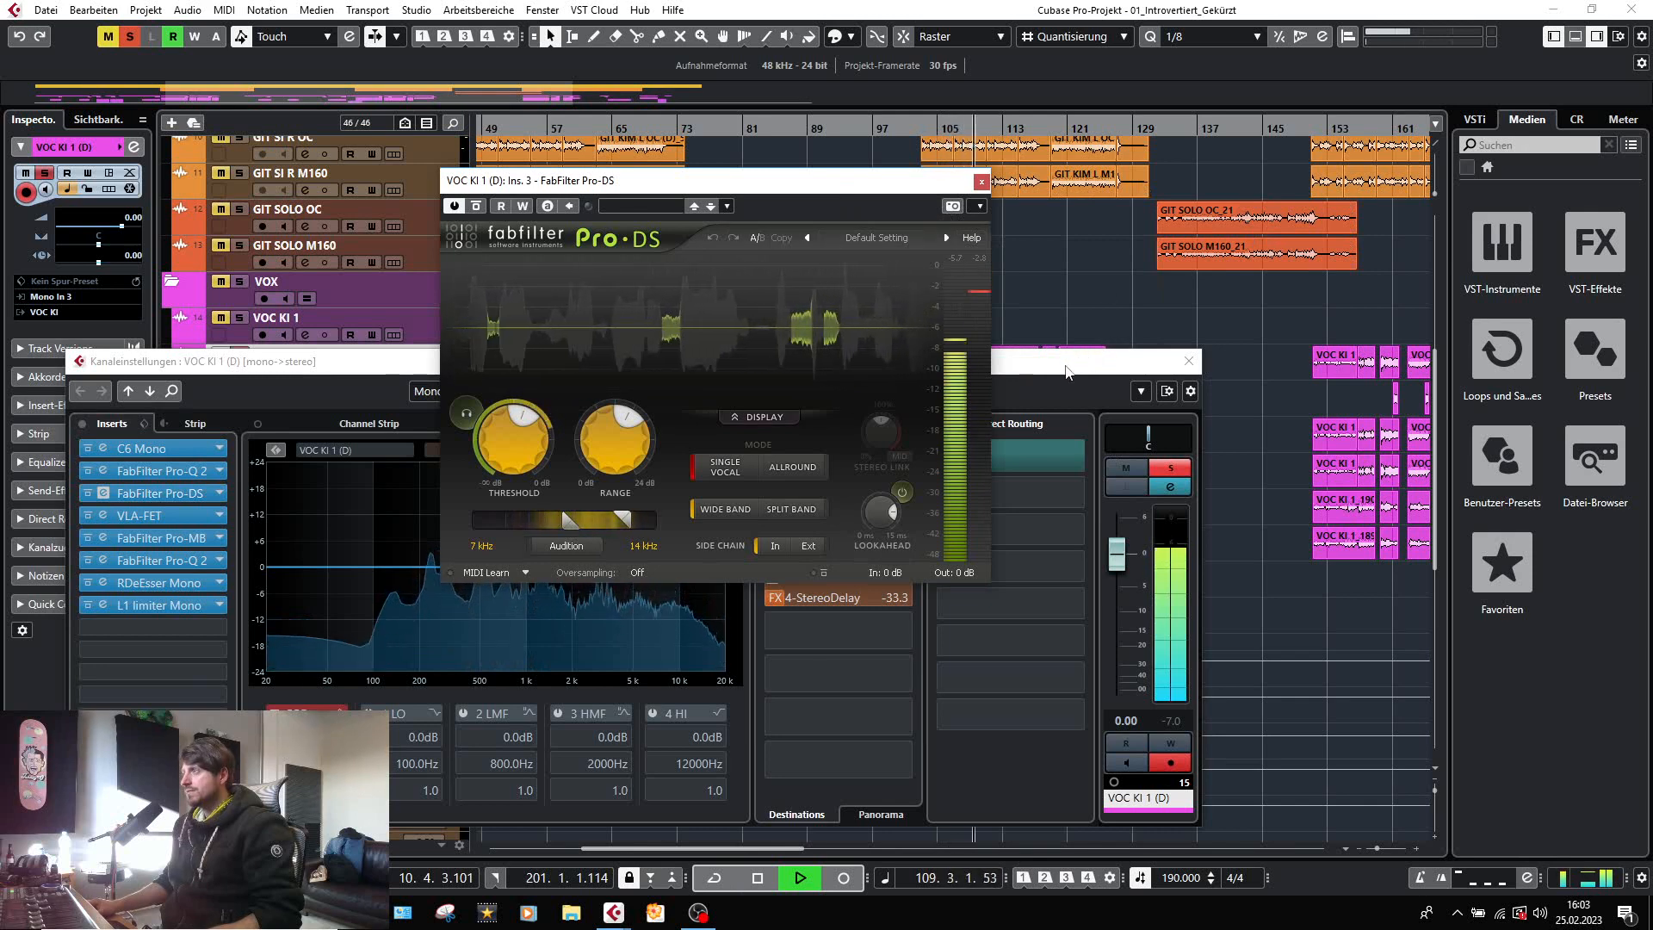
pyautogui.press('space')
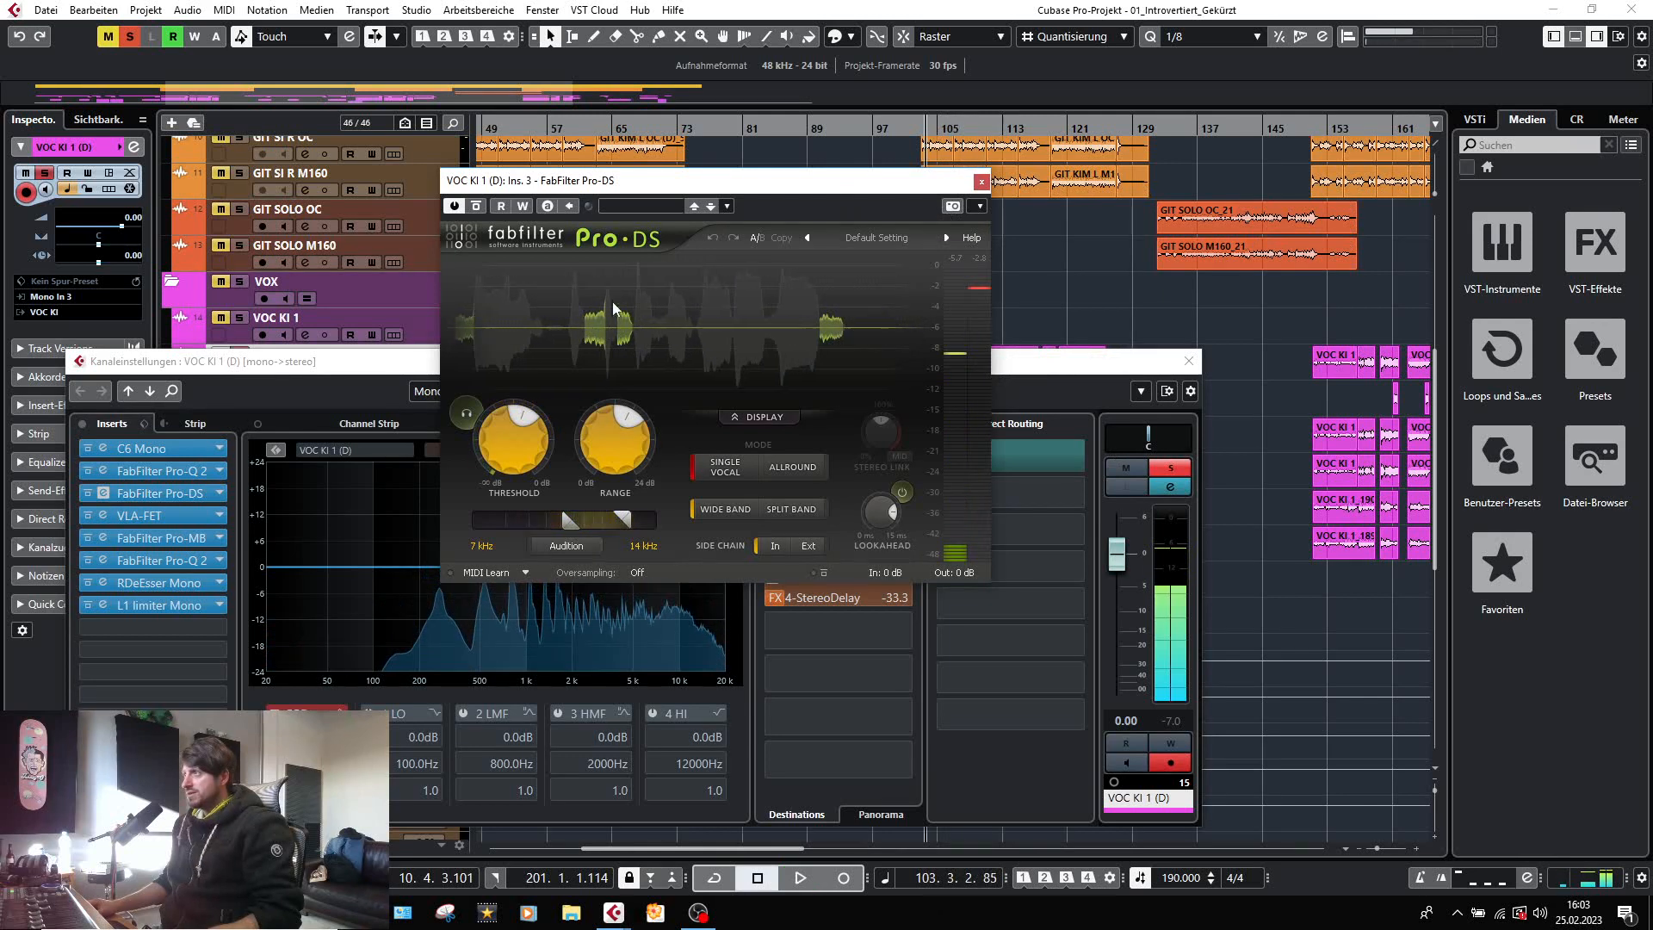
pyautogui.click(980, 182)
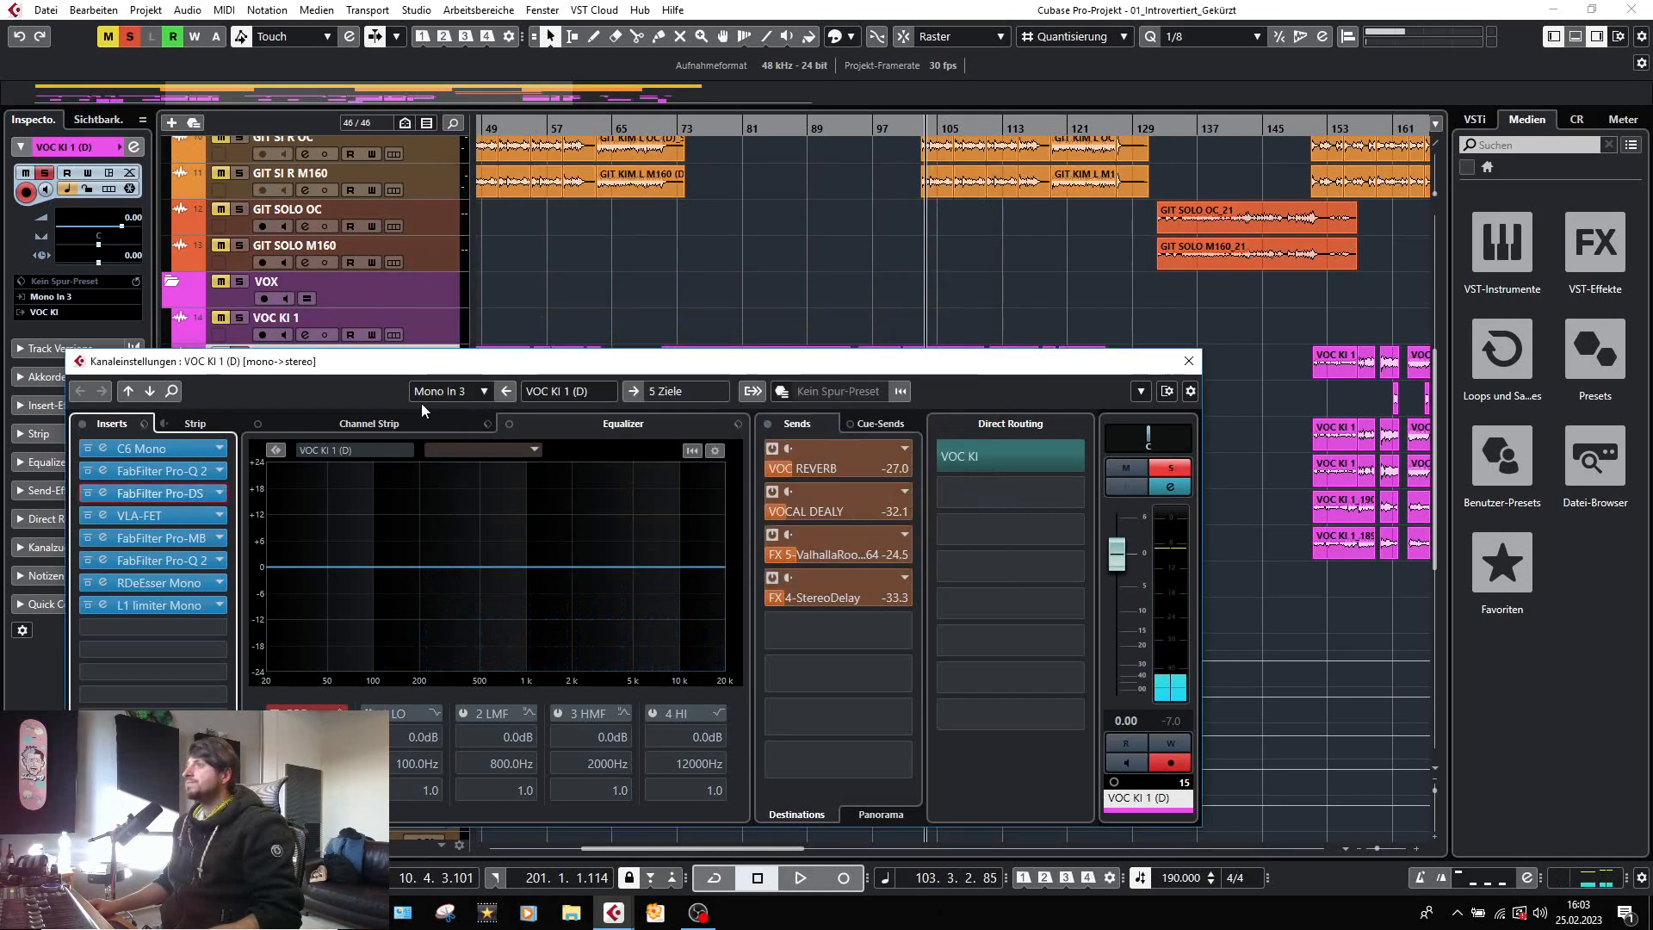
# Close the VLA-FET and channel settings, then enlarge the VOC KI 1 (D) track to examine its waveform around bar 103.
pyautogui.click(101, 517)
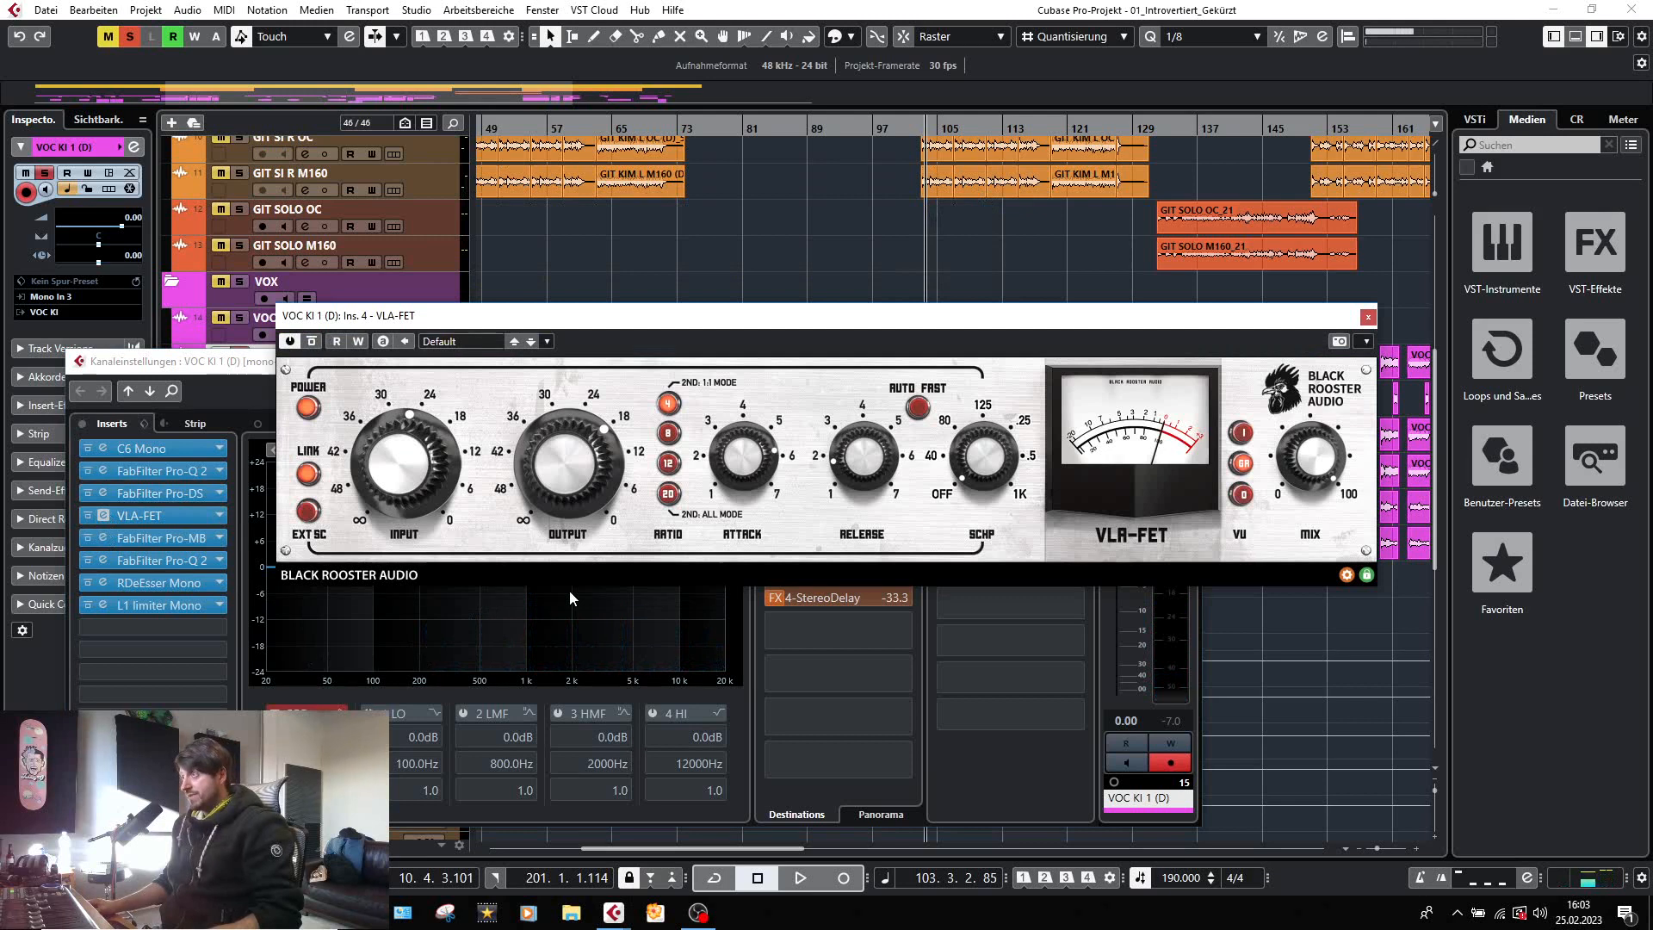
pyautogui.click(1368, 318)
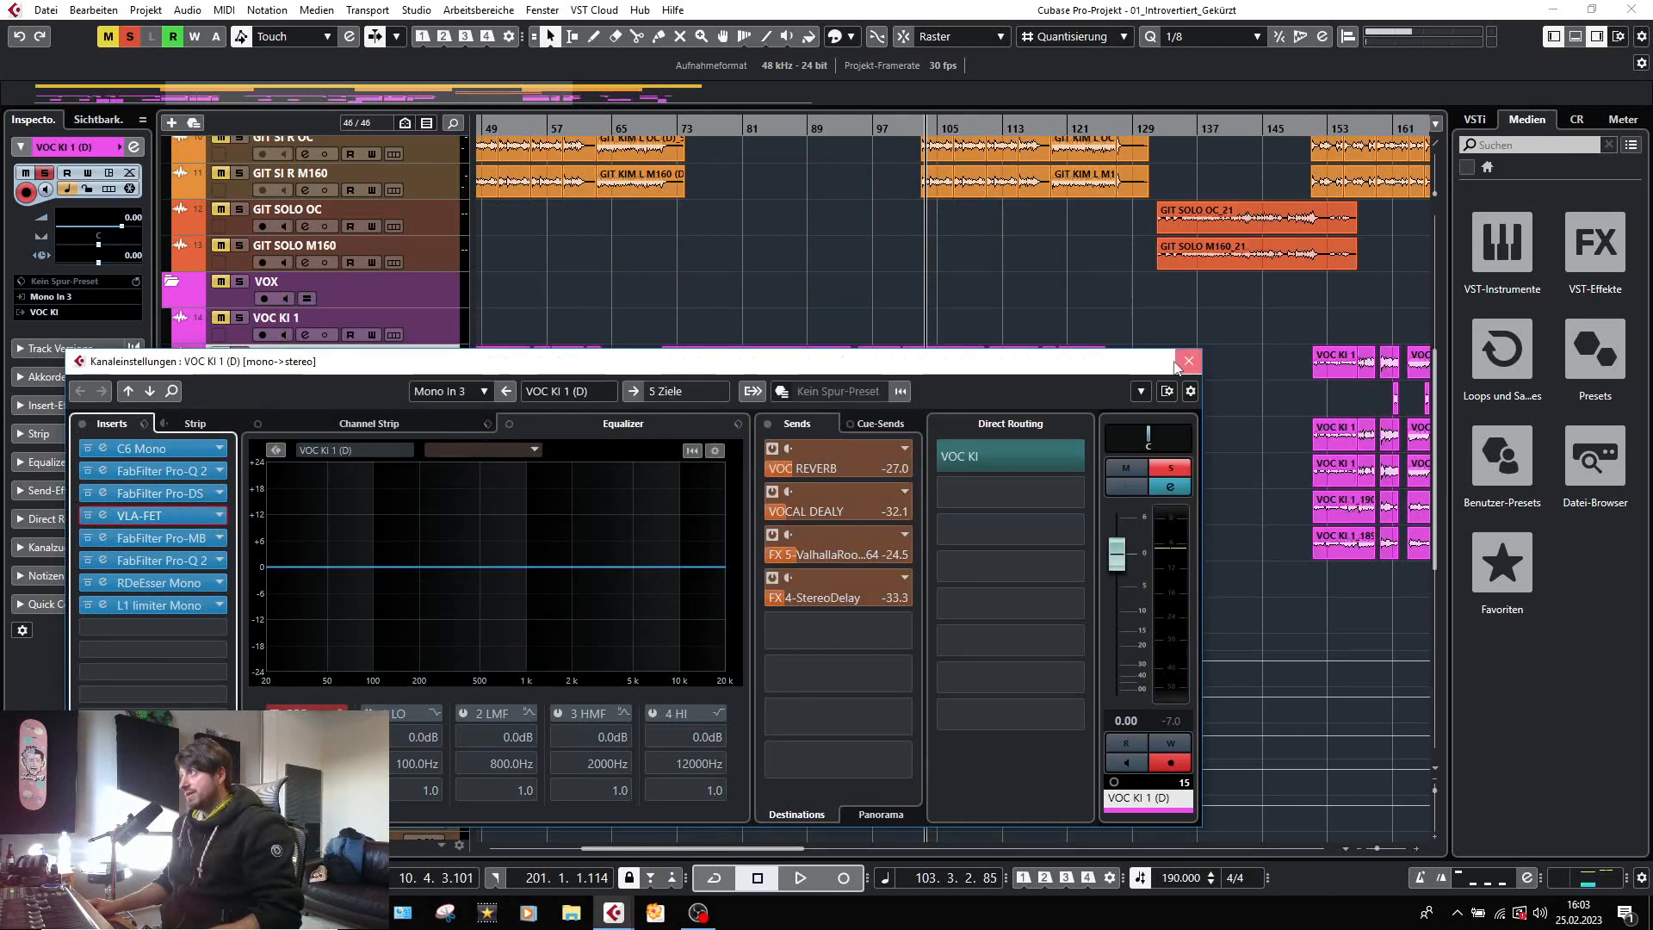
pyautogui.click(1186, 363)
pyautogui.scroll(6, 938, 364)
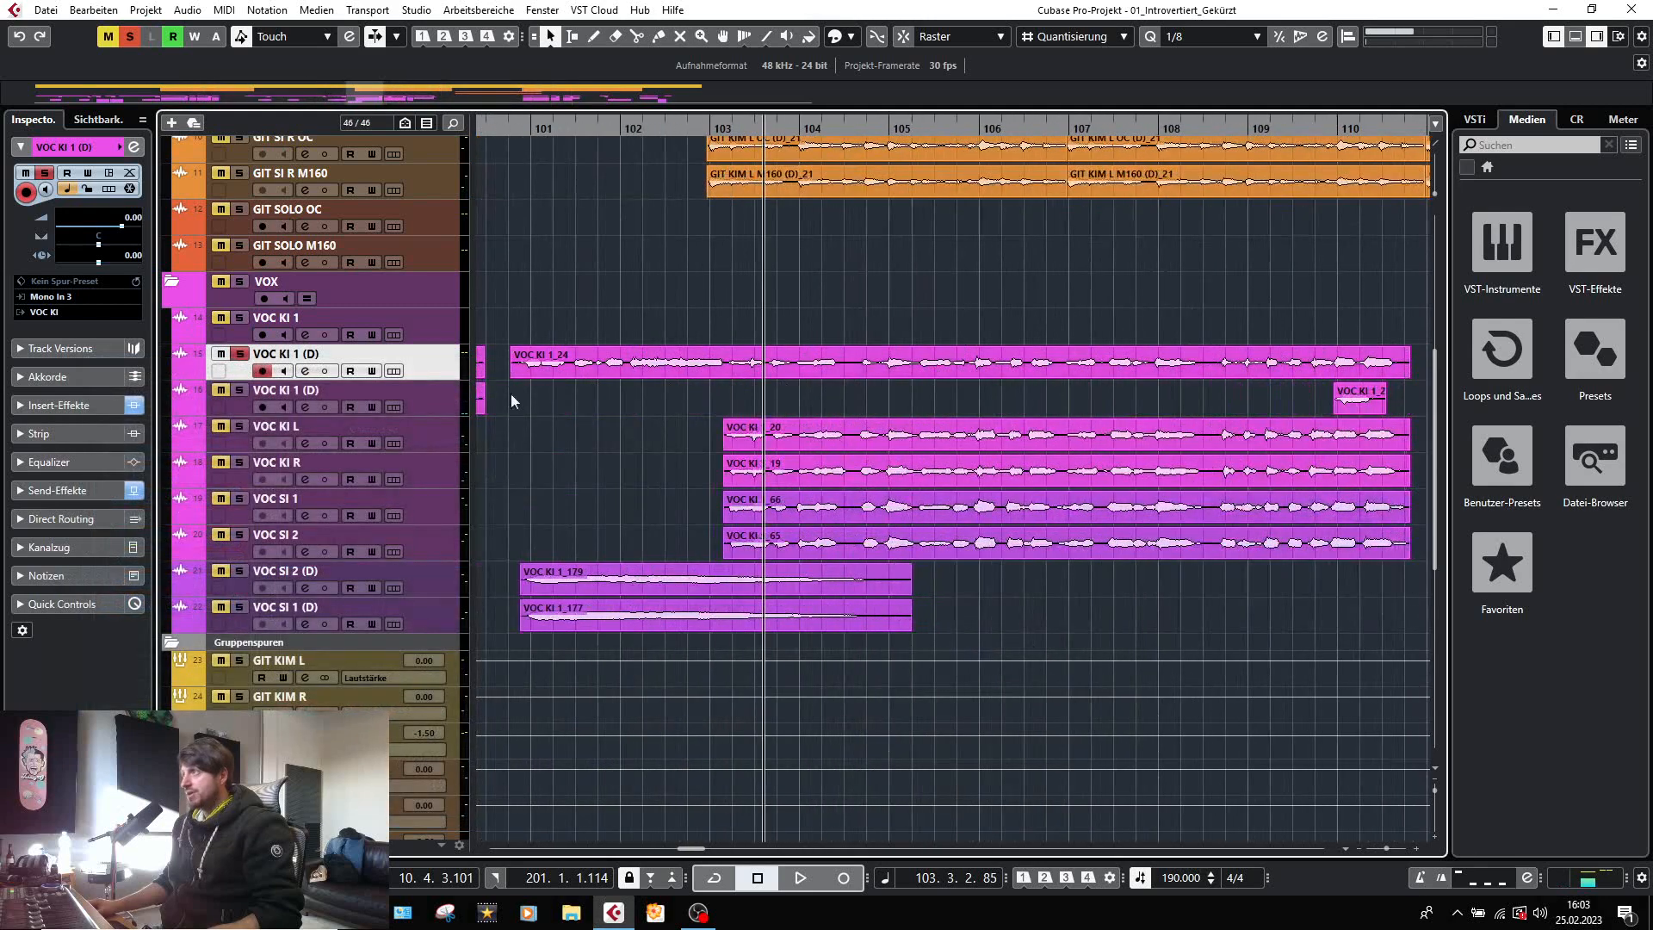
pyautogui.moveTo(230, 377); pyautogui.dragTo(230, 568)
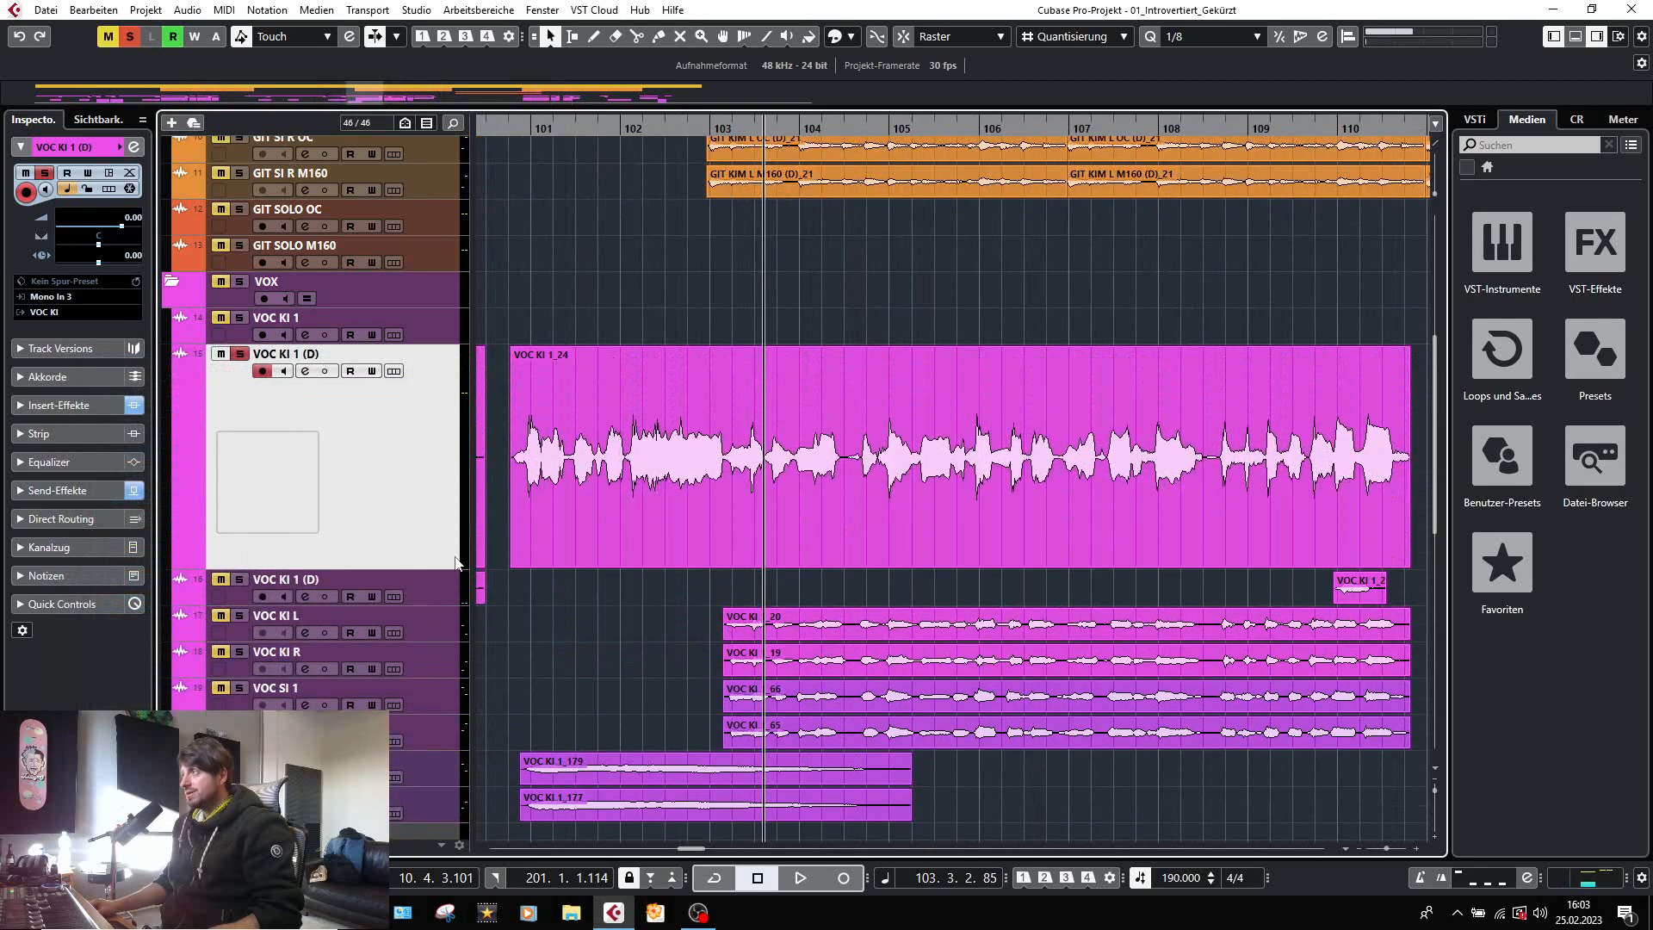
pyautogui.scroll(-4, 844, 542)
pyautogui.scroll(-1, 843, 542)
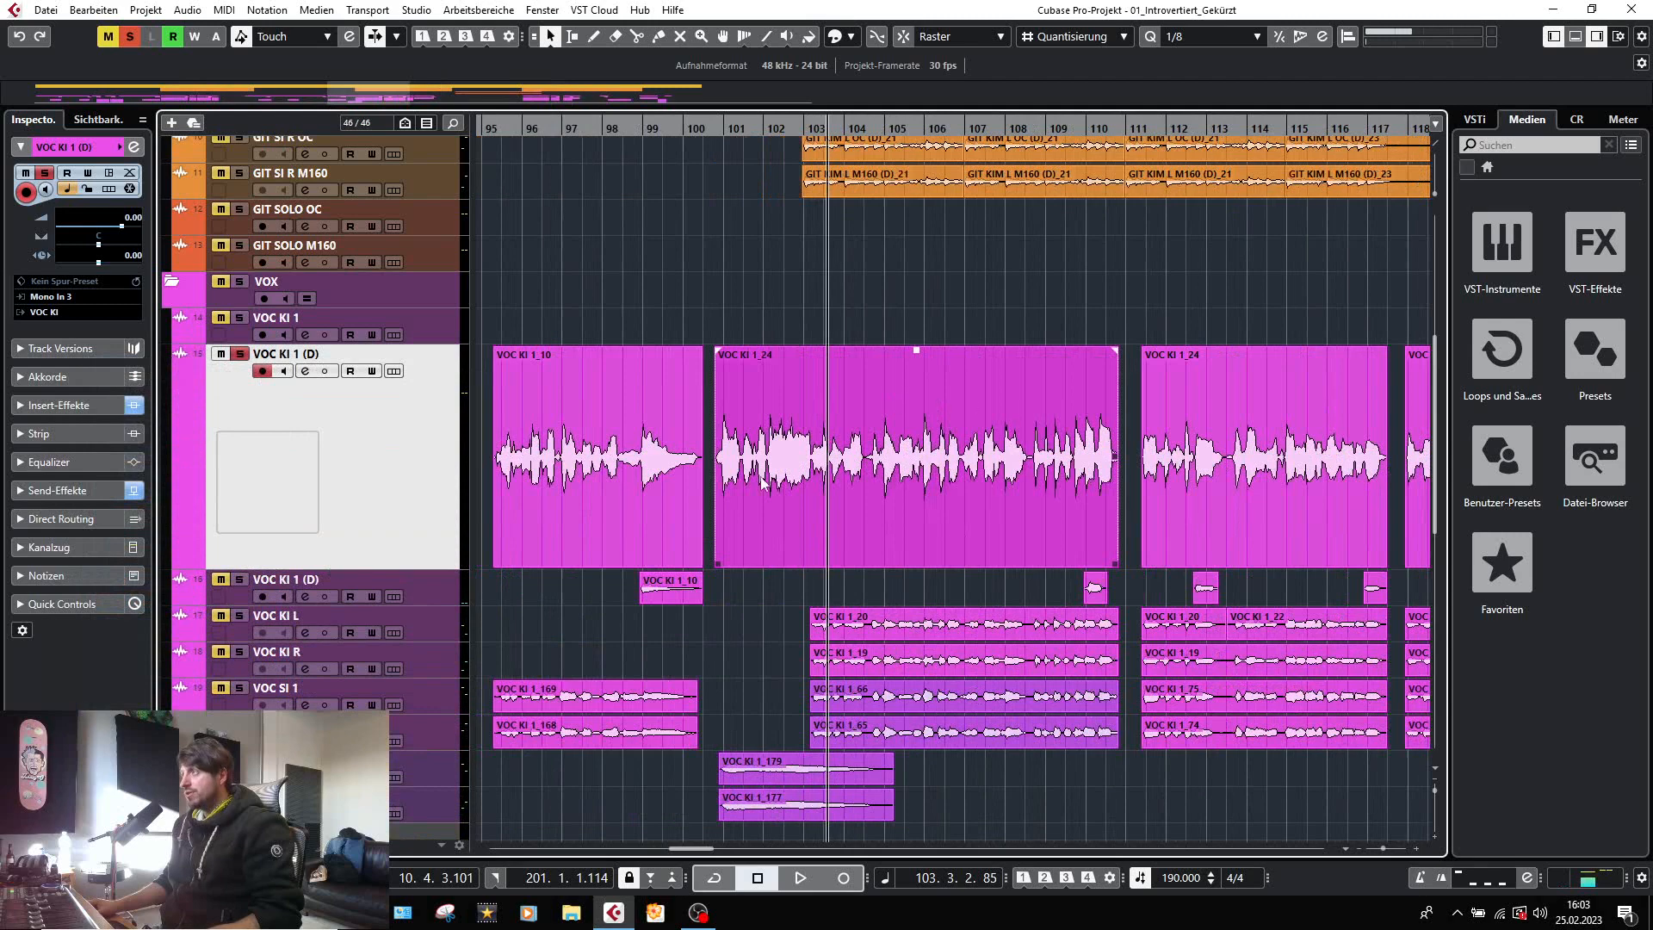
# Check the VLA-FET compression on VOC KI 1 (D) during playback, and inspect the low-mid band in its FabFilter Pro-MB.
pyautogui.click(305, 370)
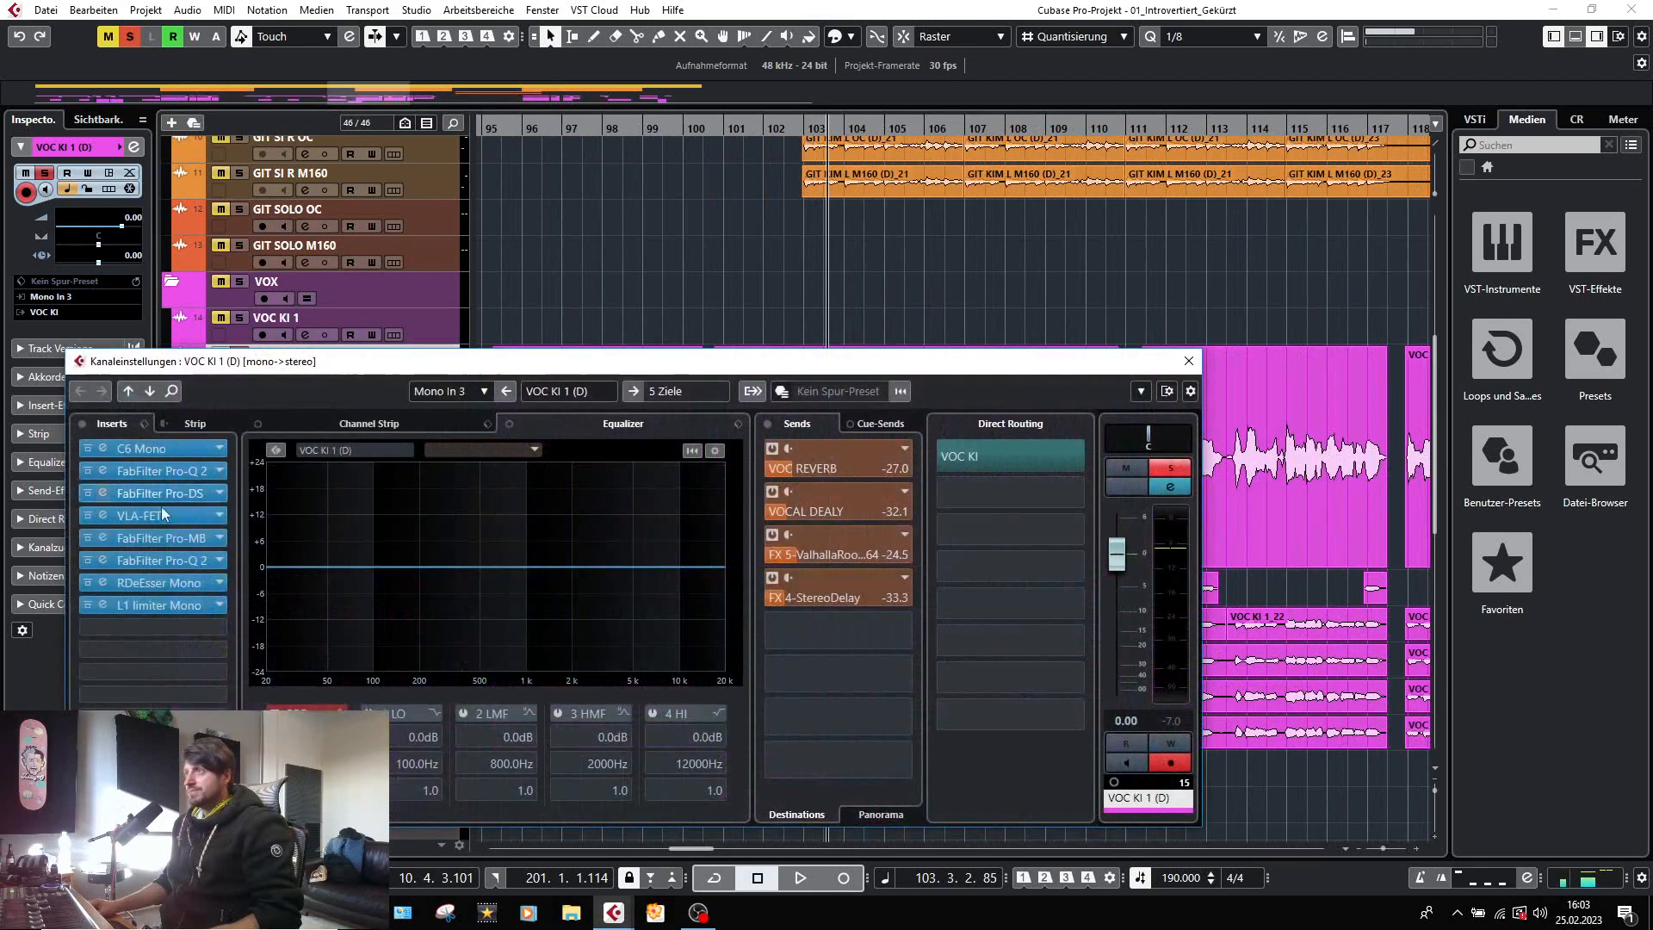
pyautogui.click(103, 515)
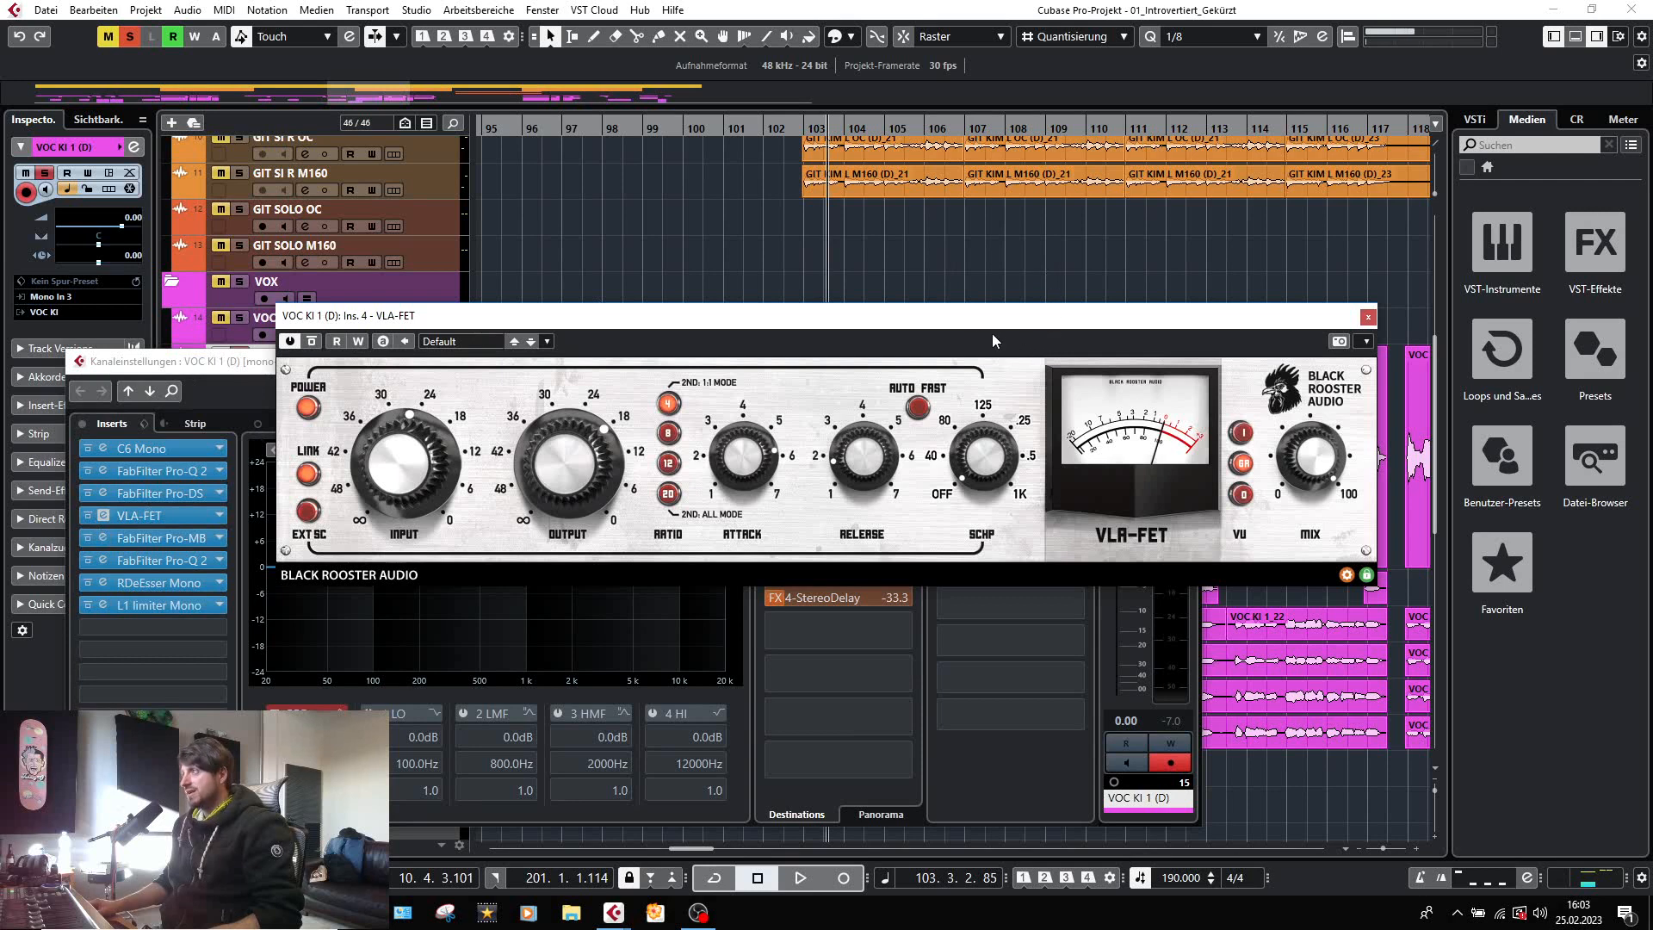
pyautogui.moveTo(951, 327); pyautogui.dragTo(893, 285)
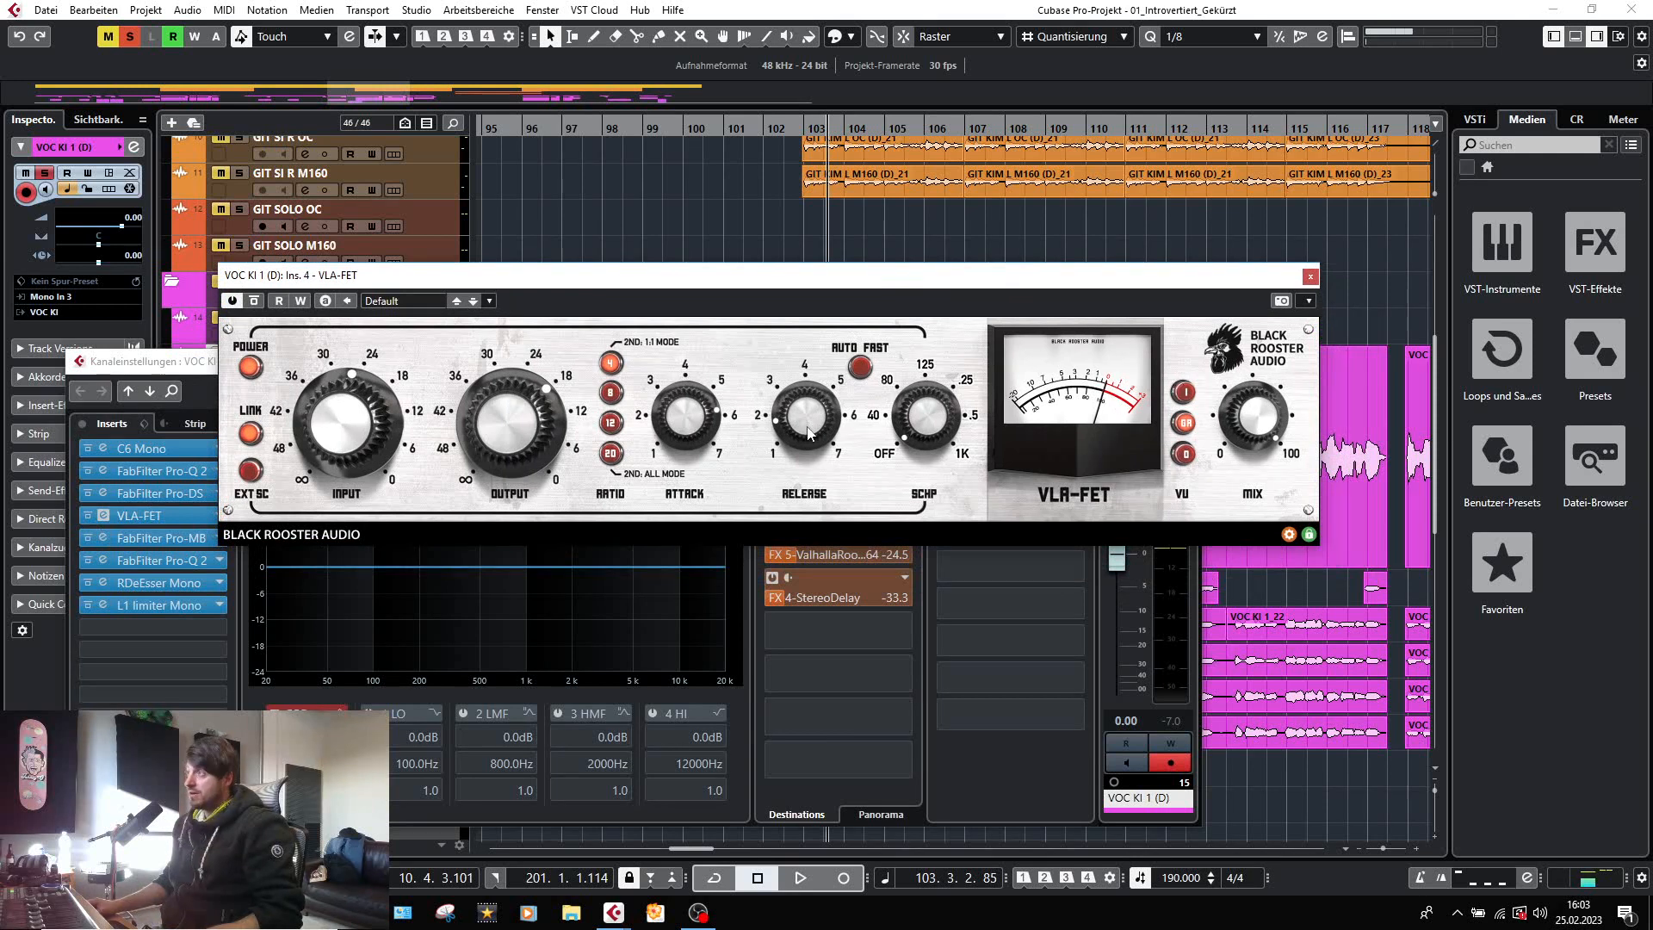
pyautogui.press('space')
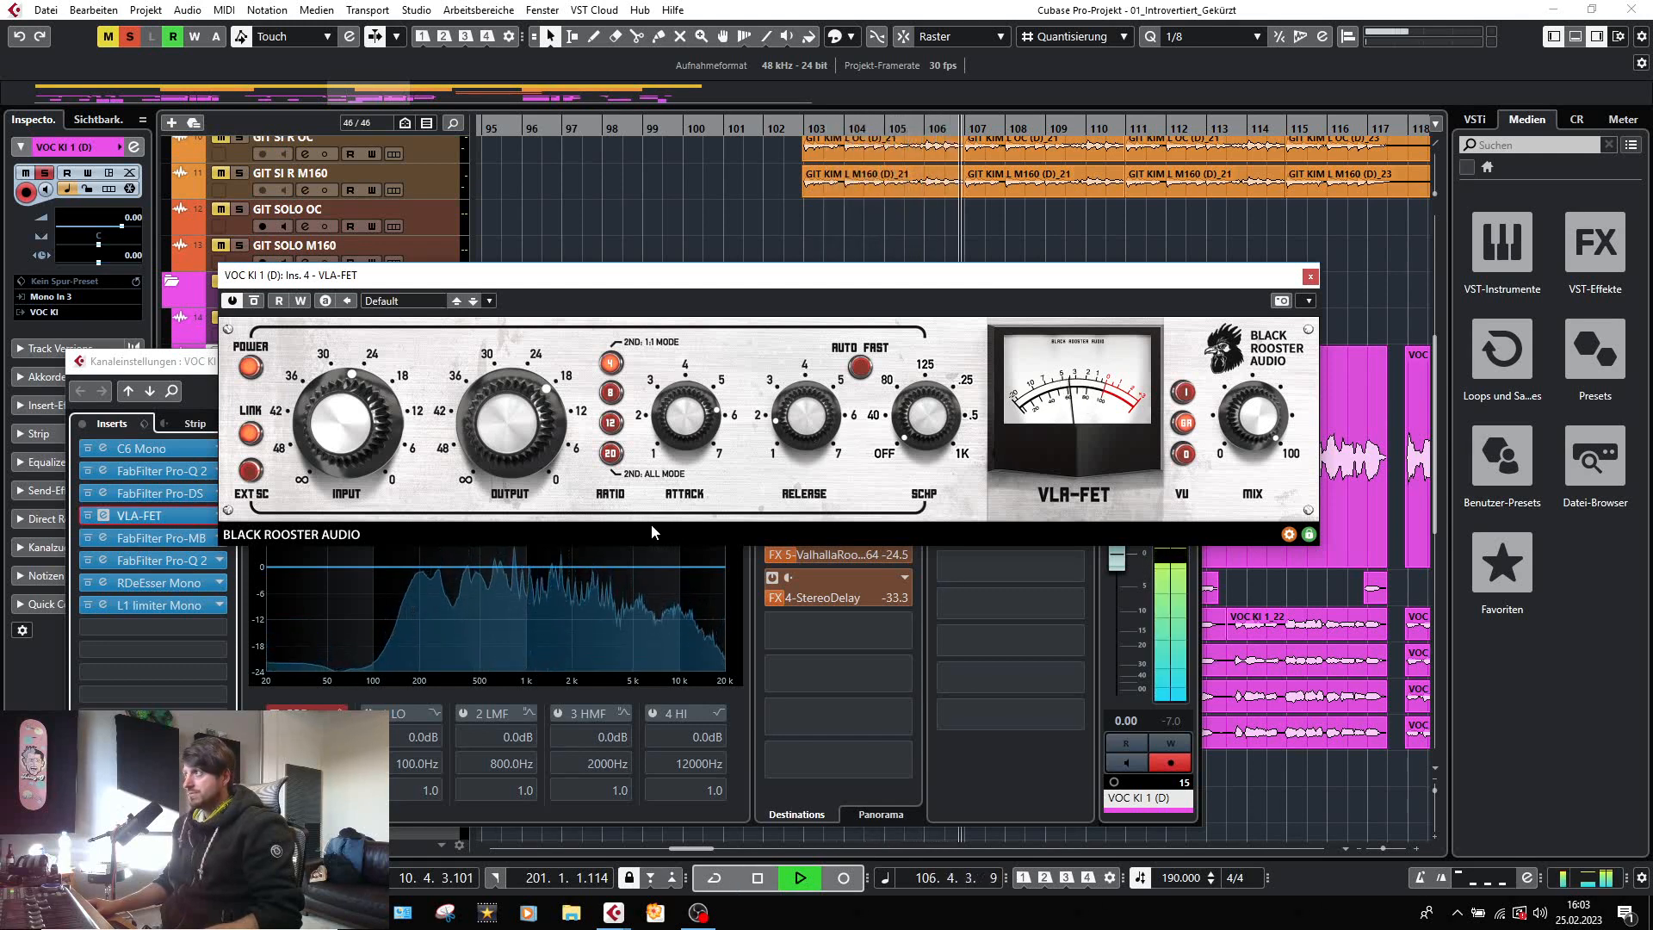
pyautogui.press('space')
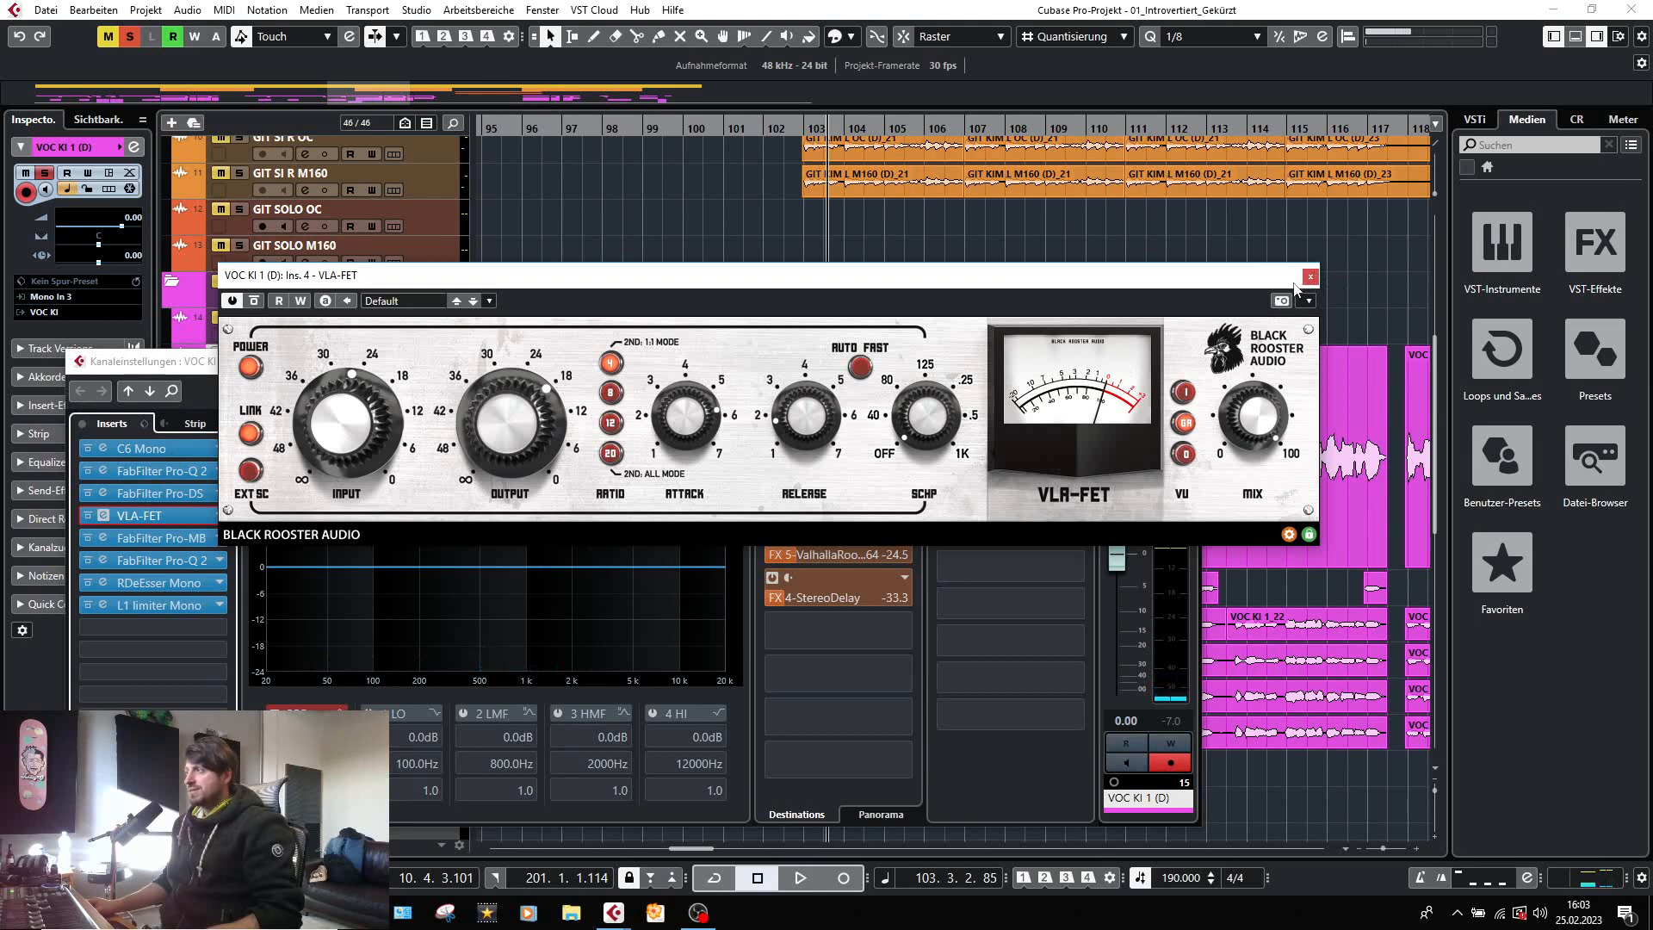
pyautogui.click(1311, 277)
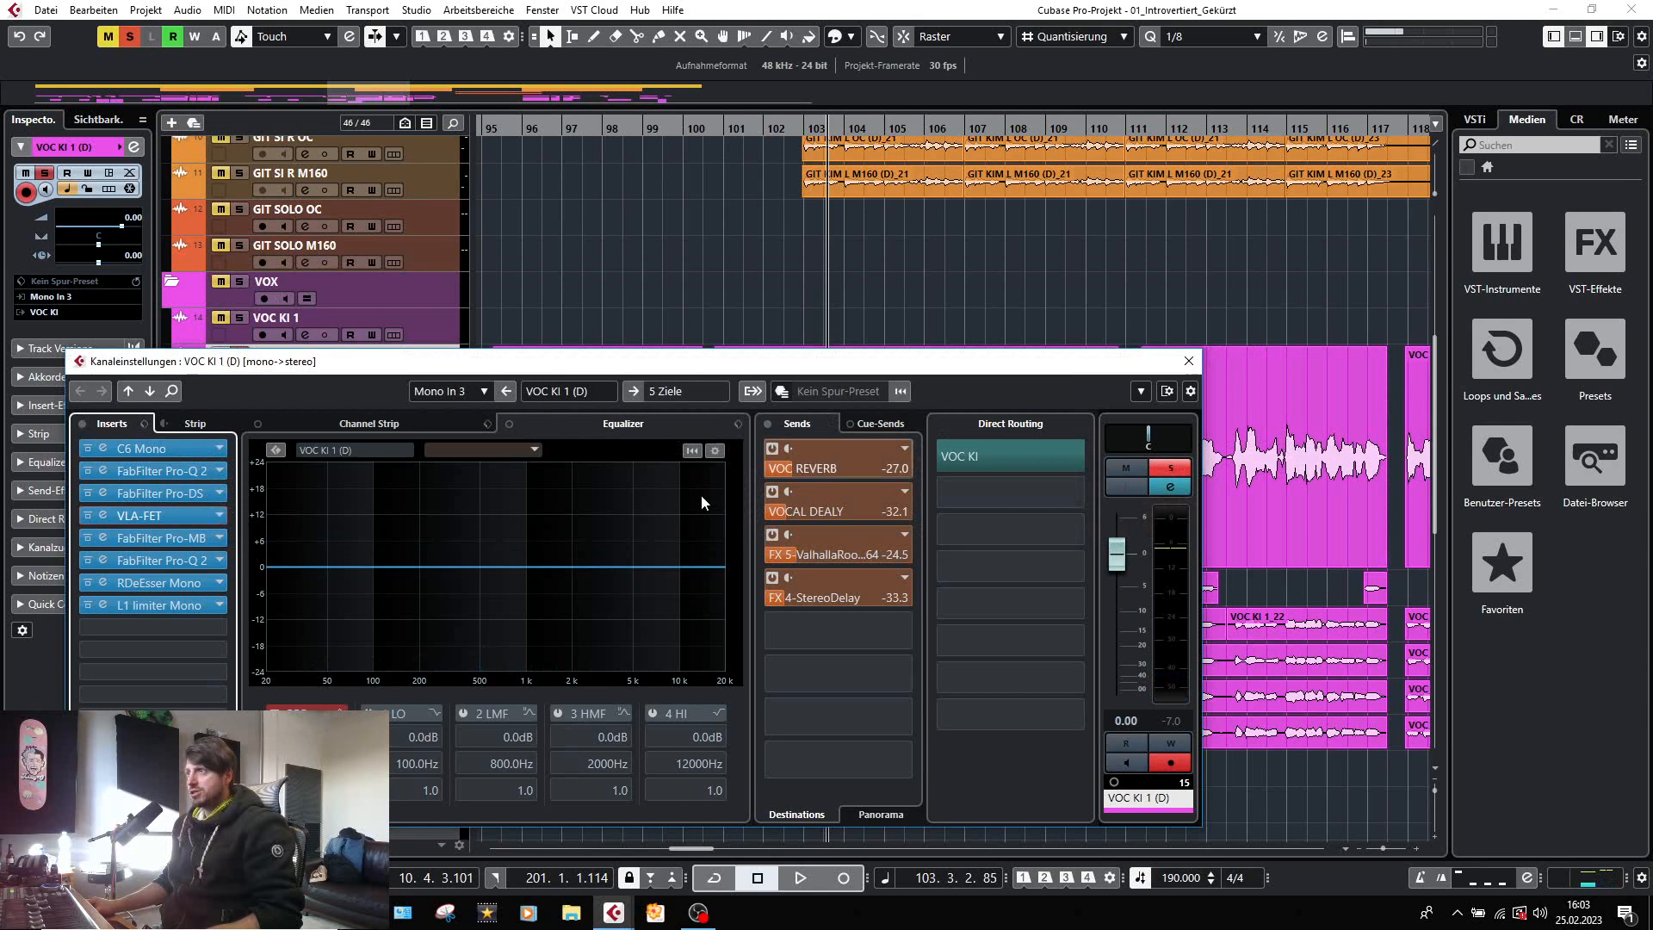
pyautogui.click(103, 537)
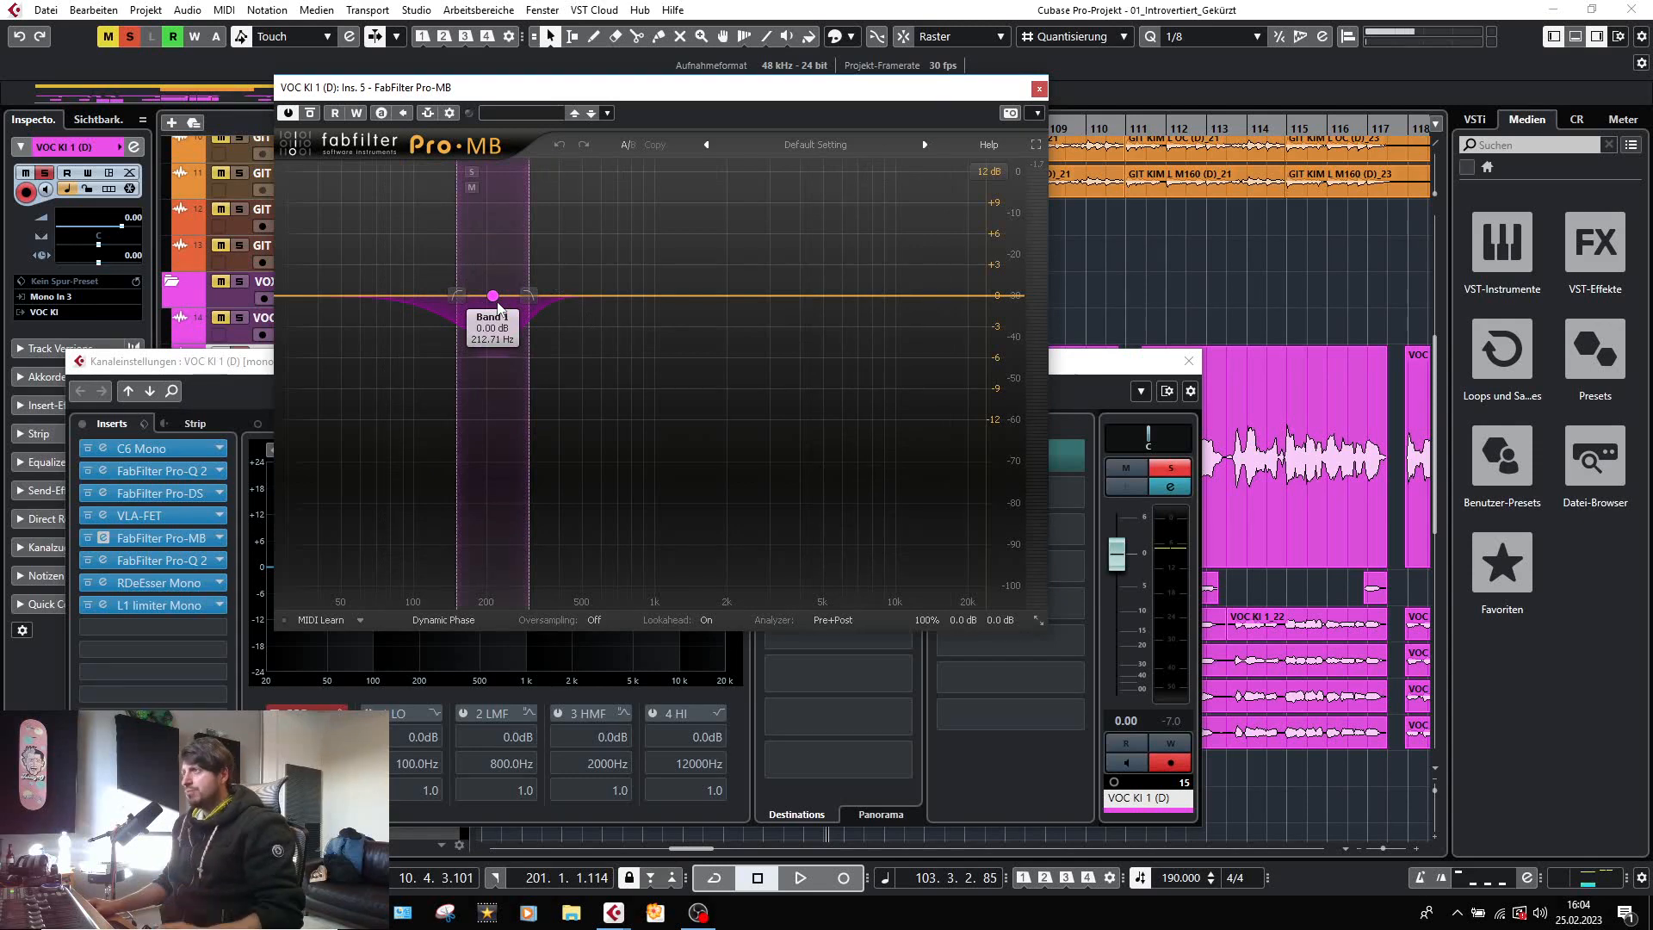
pyautogui.click(1040, 89)
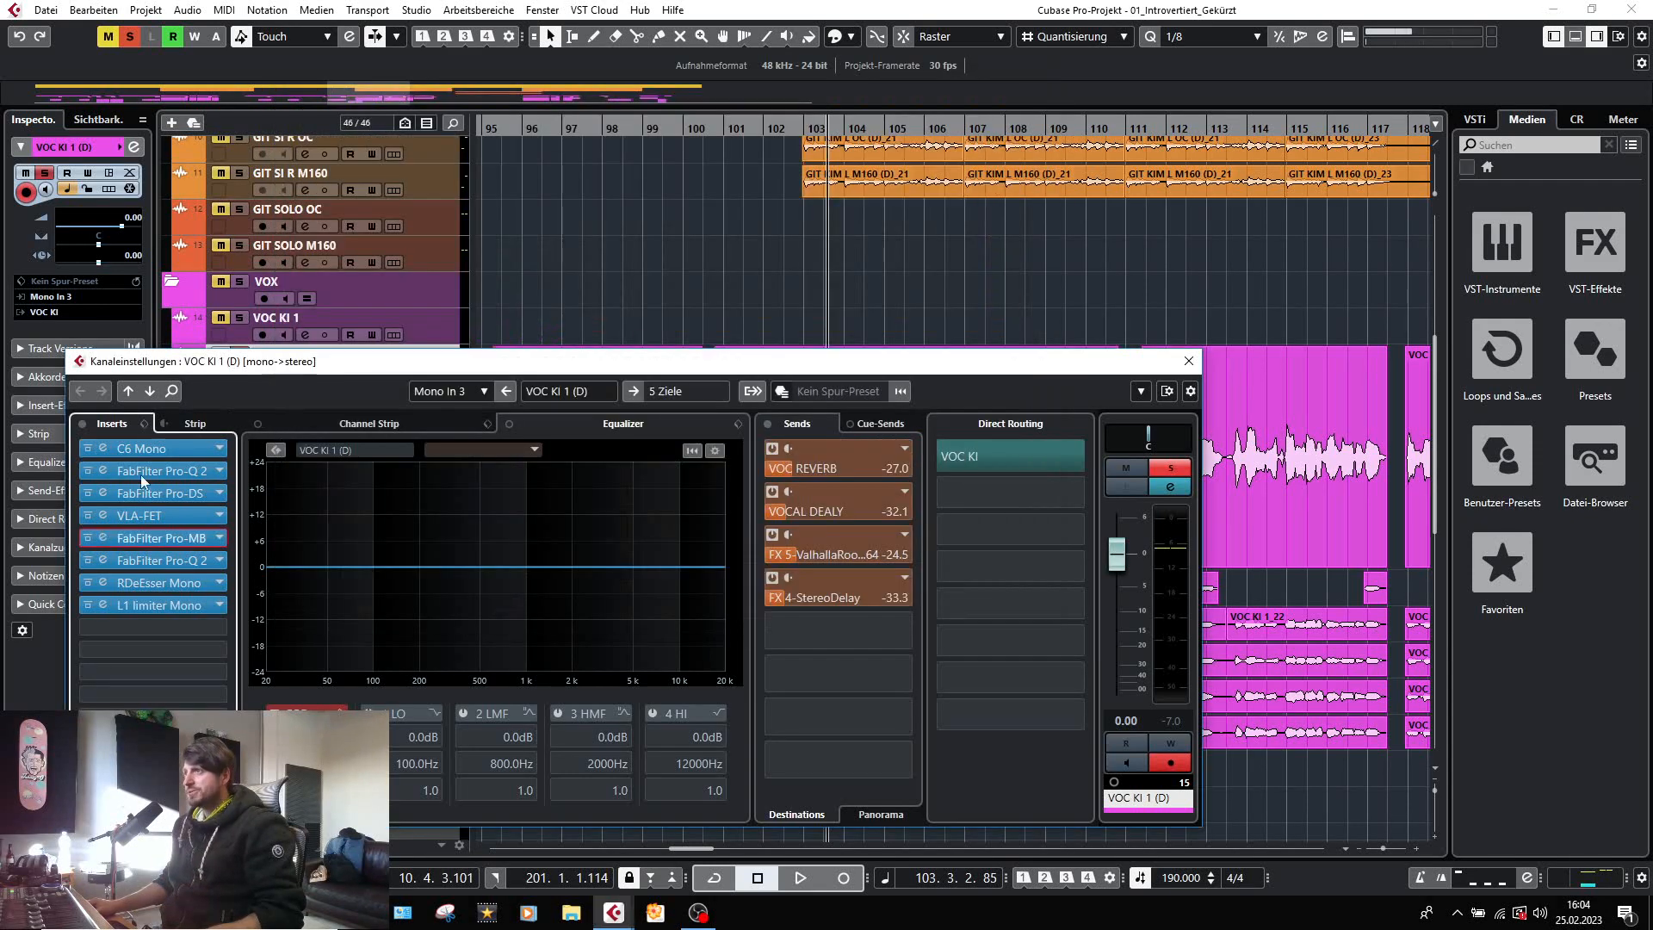
# Compare the second FabFilter Pro-Q 2 on VOC KI 1 (D) bypassed and active during playback, toggling its band near 2 kHz off and on.
pyautogui.click(102, 559)
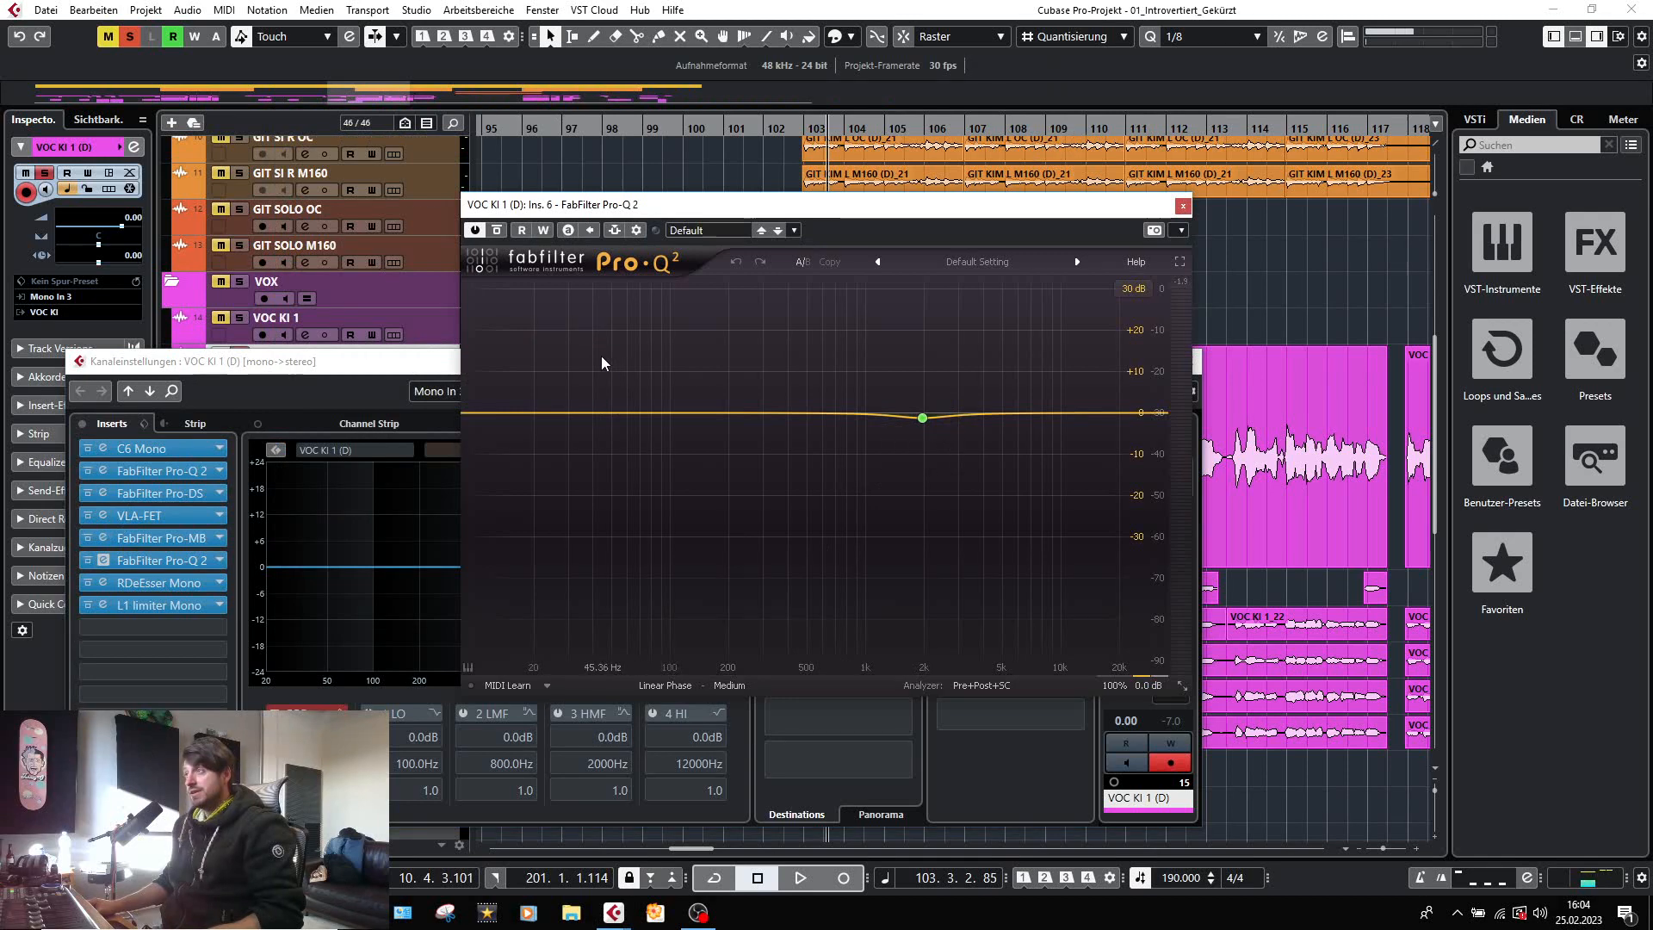
pyautogui.press('space')
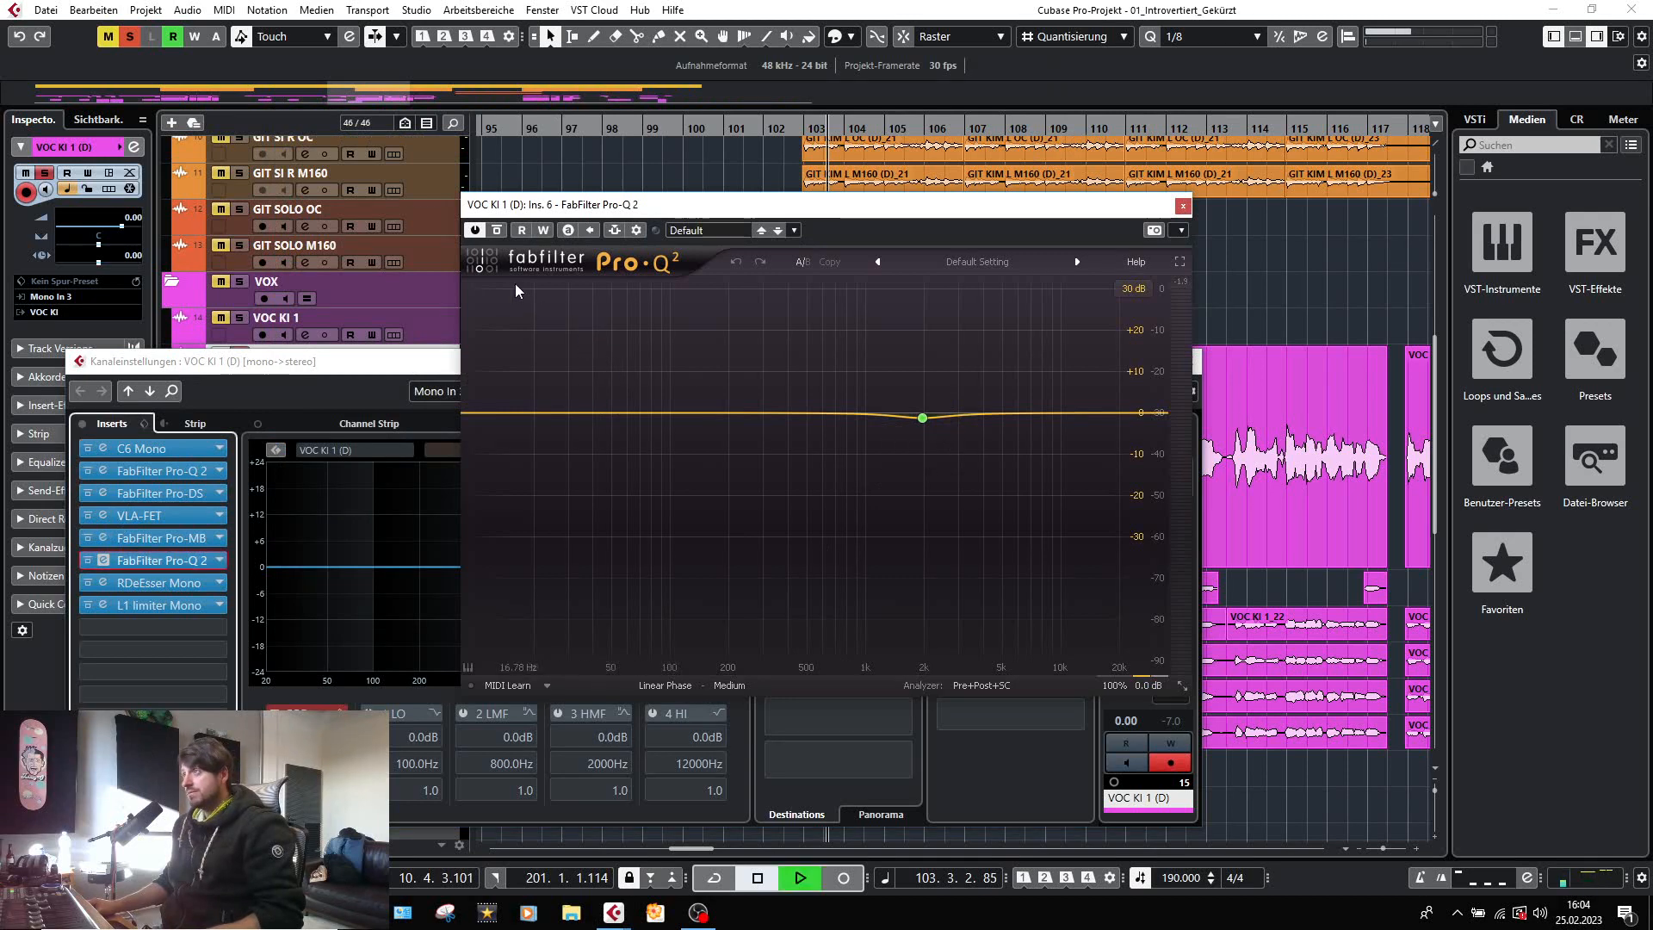
pyautogui.click(497, 231)
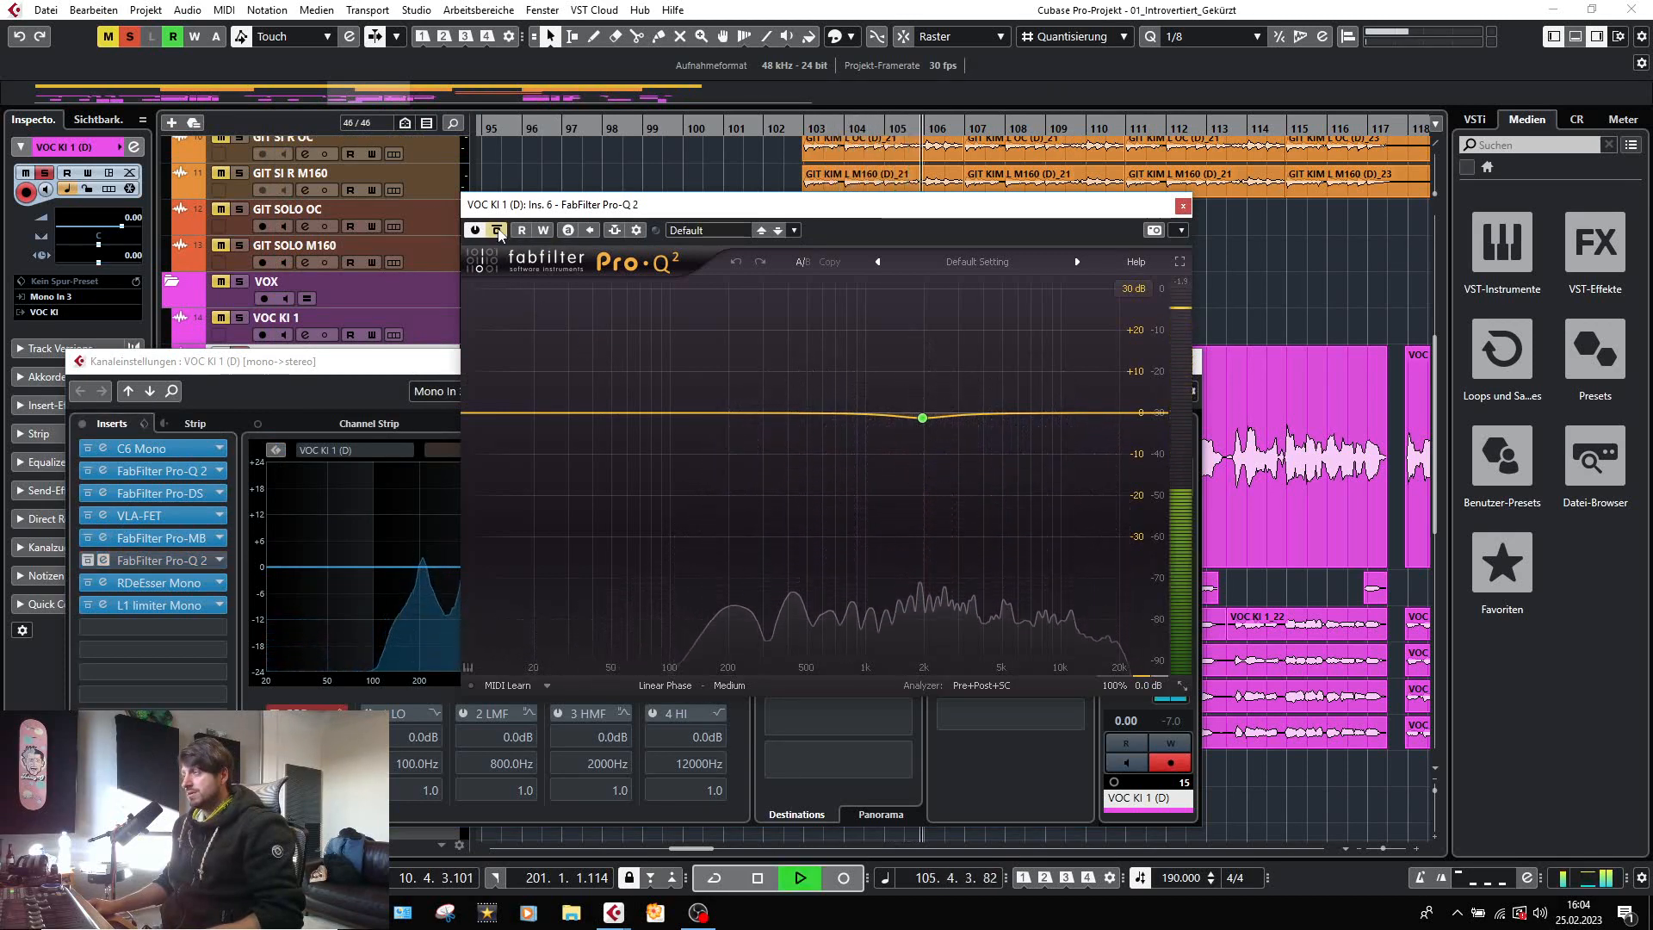
pyautogui.click(498, 230)
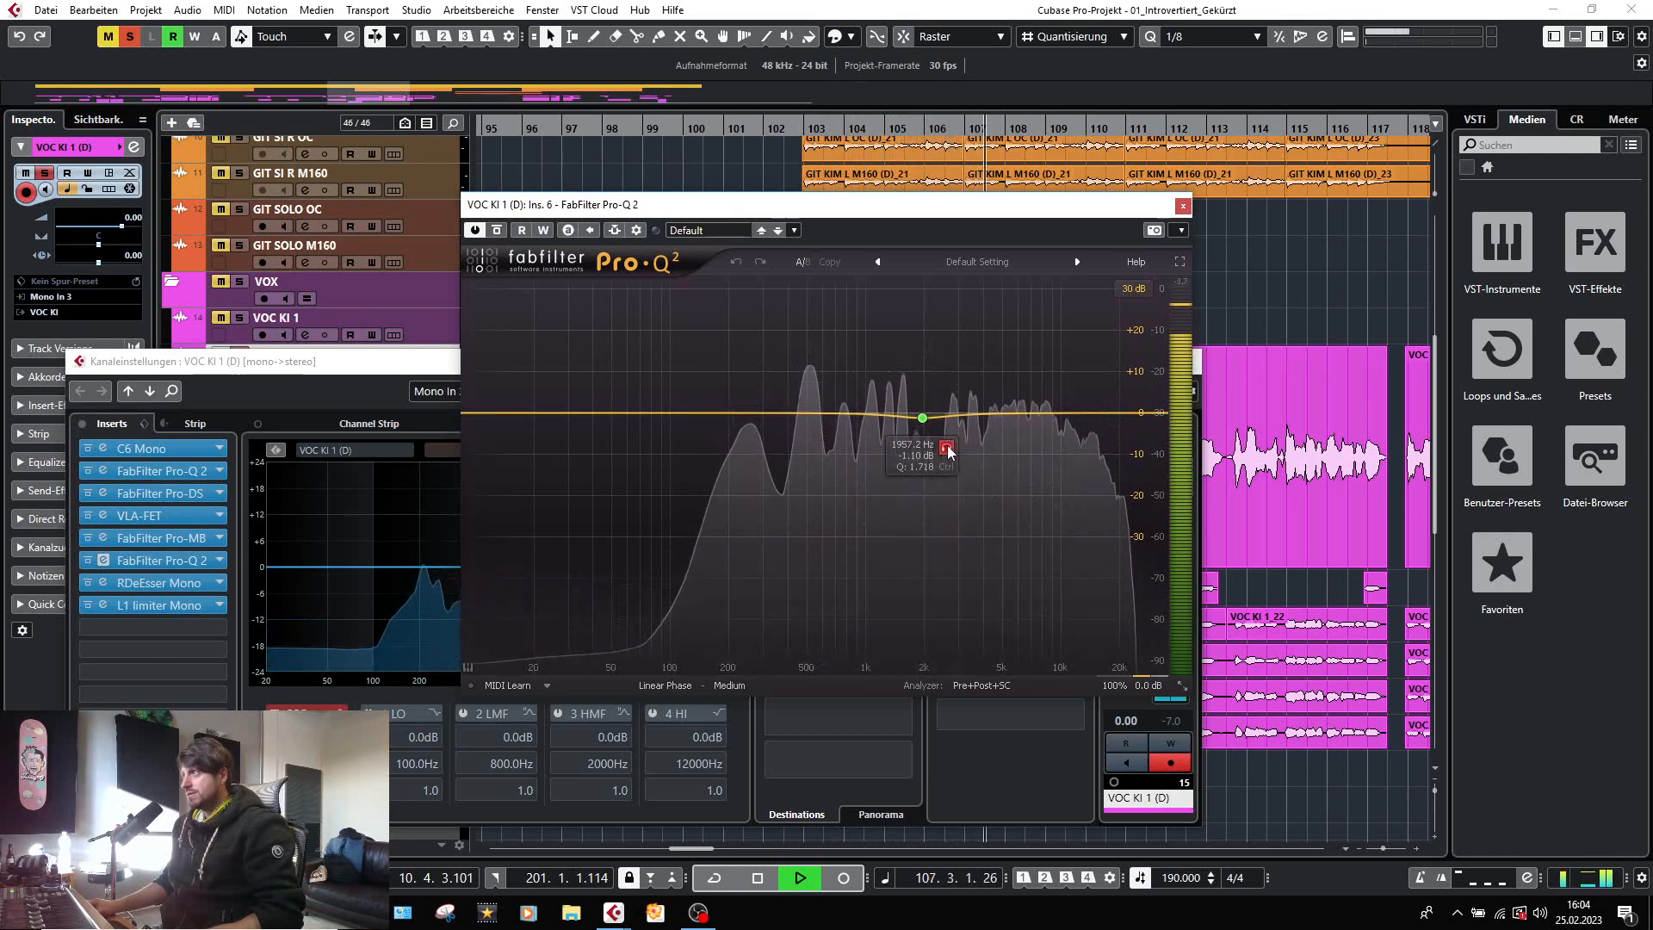
pyautogui.click(947, 447)
pyautogui.click(947, 448)
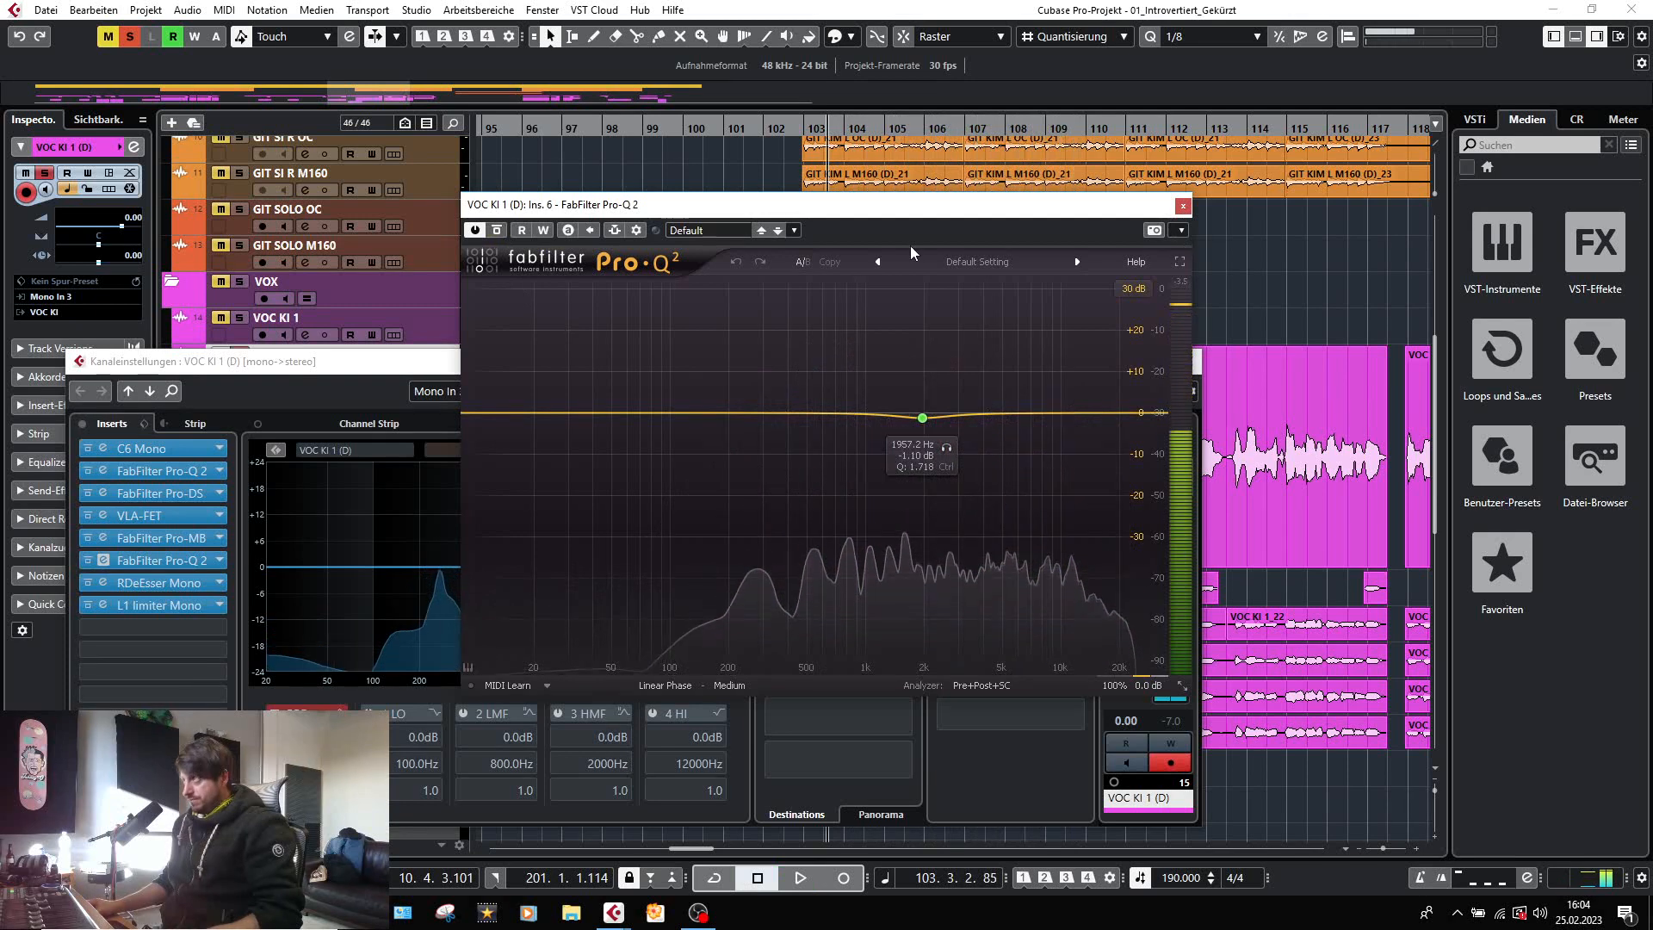
pyautogui.click(1184, 208)
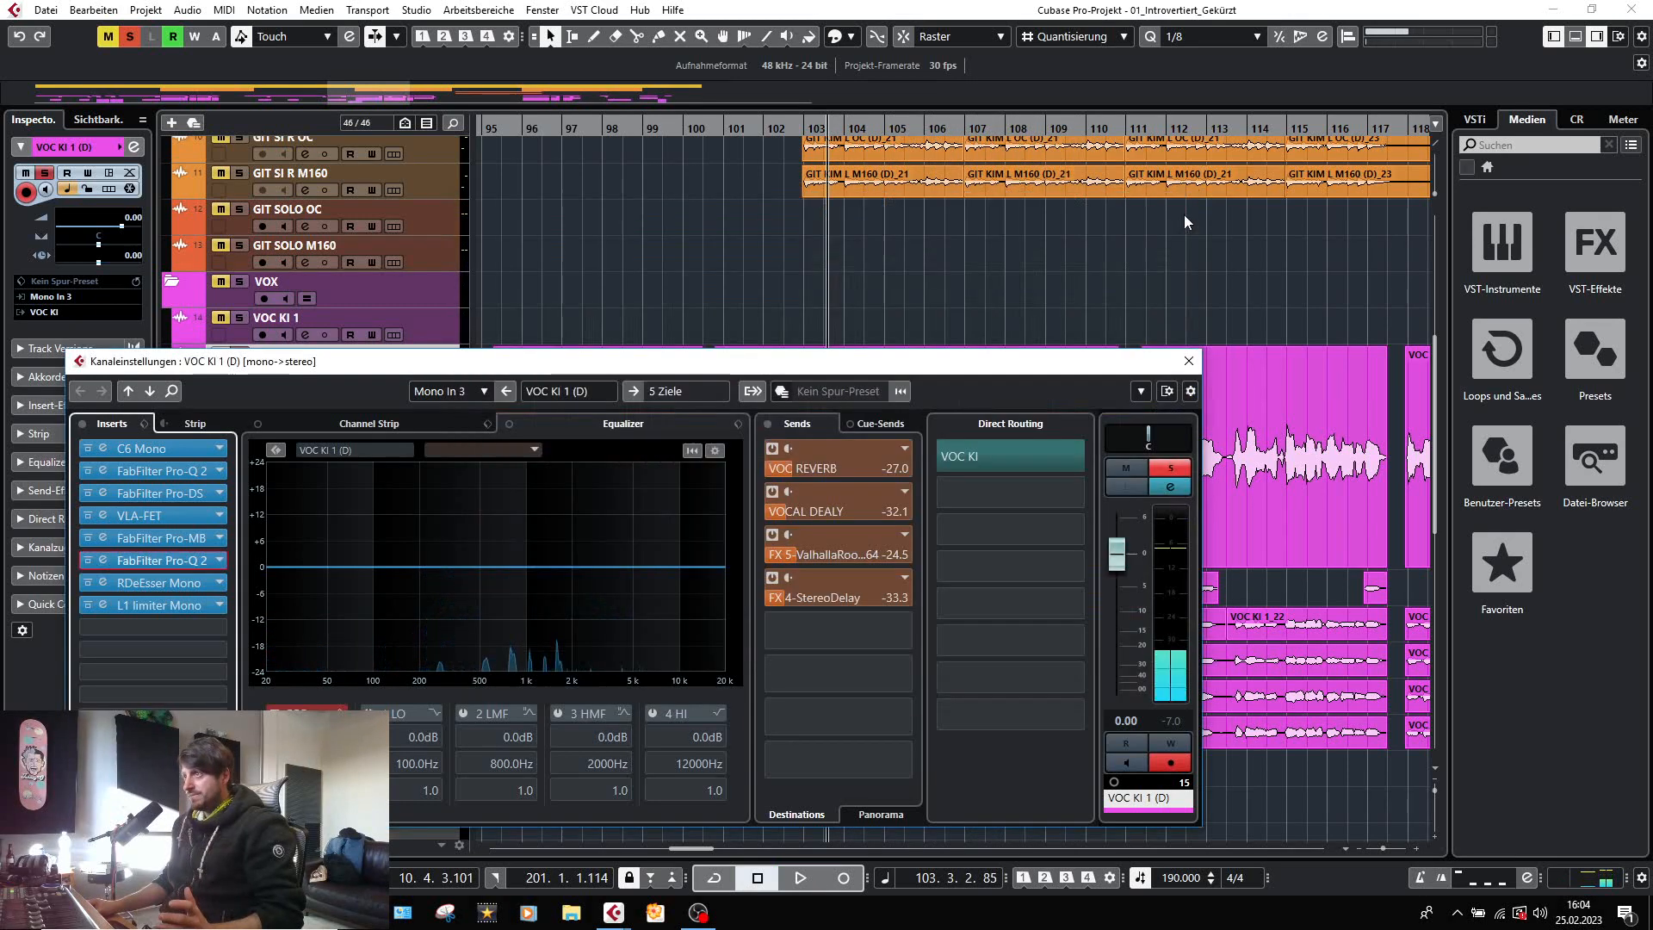
# Check the RDeEsser Mono de-essing on VOC KI 1 (D) during playback, and close the plug-in.
pyautogui.click(101, 583)
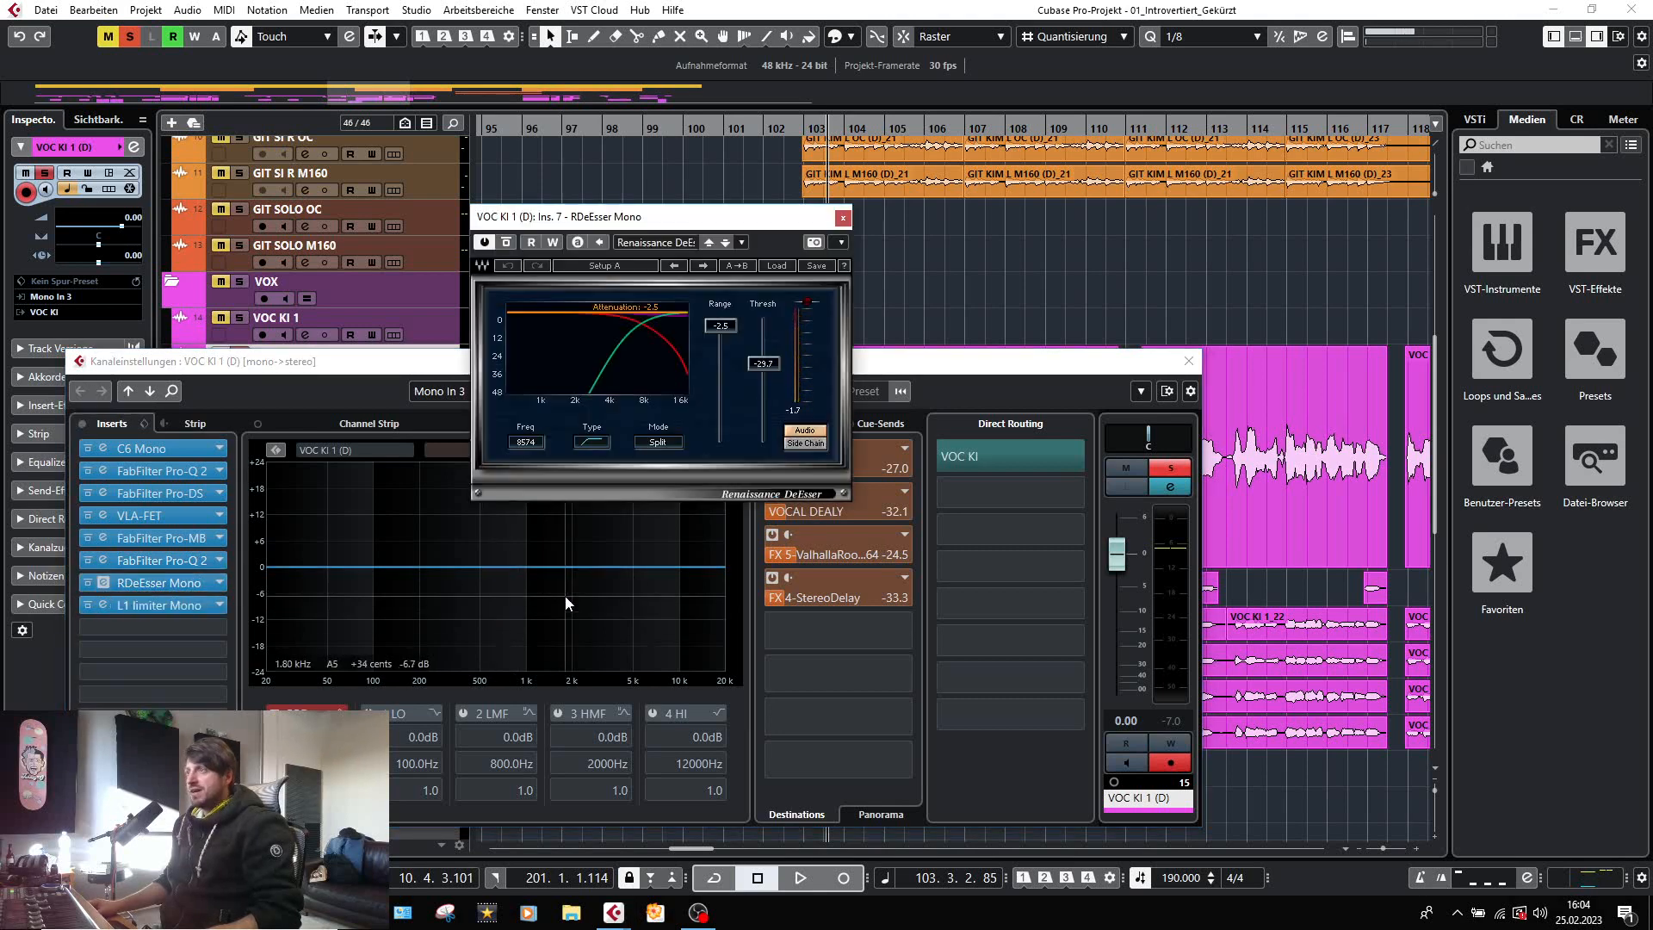
pyautogui.press('space')
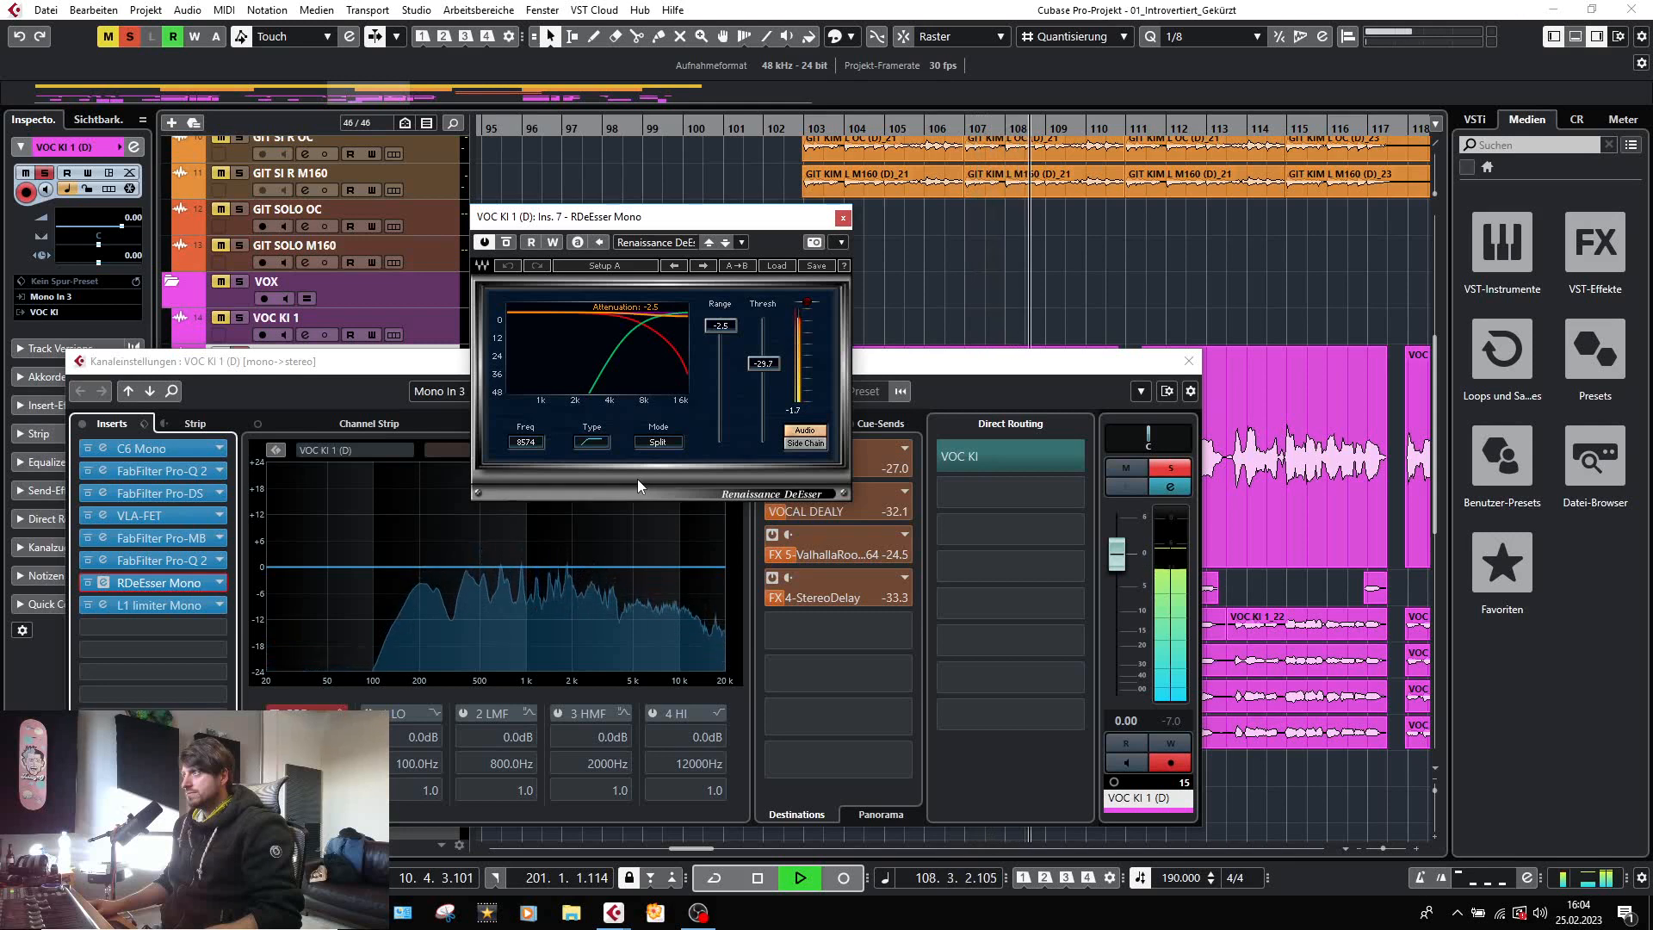
pyautogui.press('space')
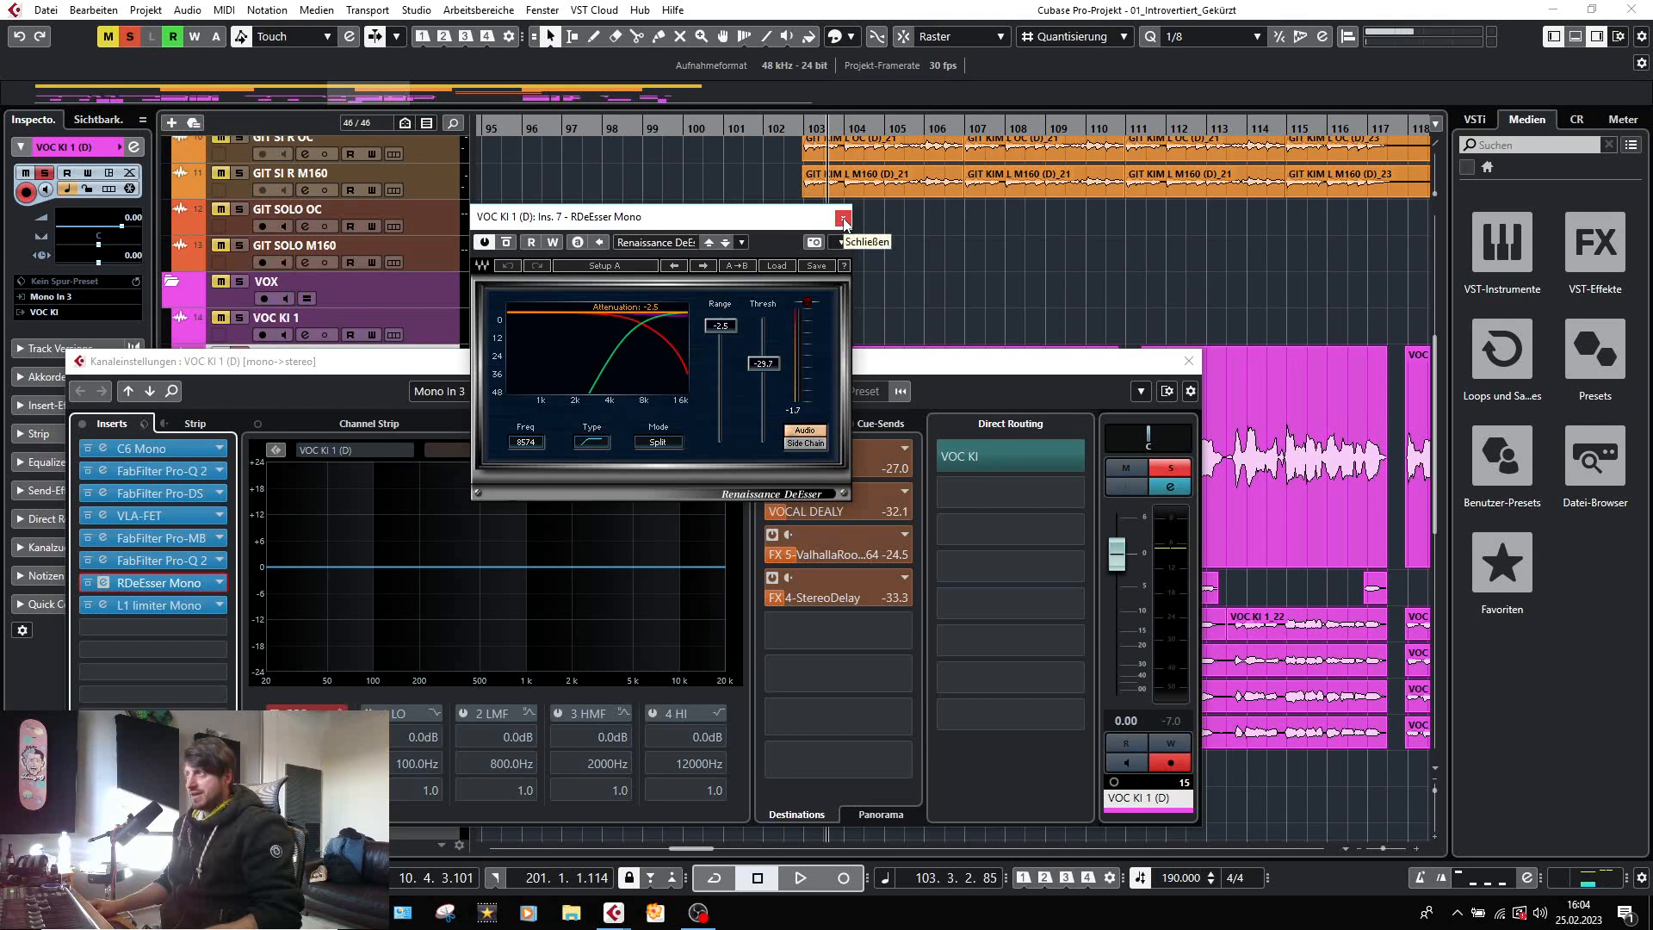
pyautogui.click(843, 218)
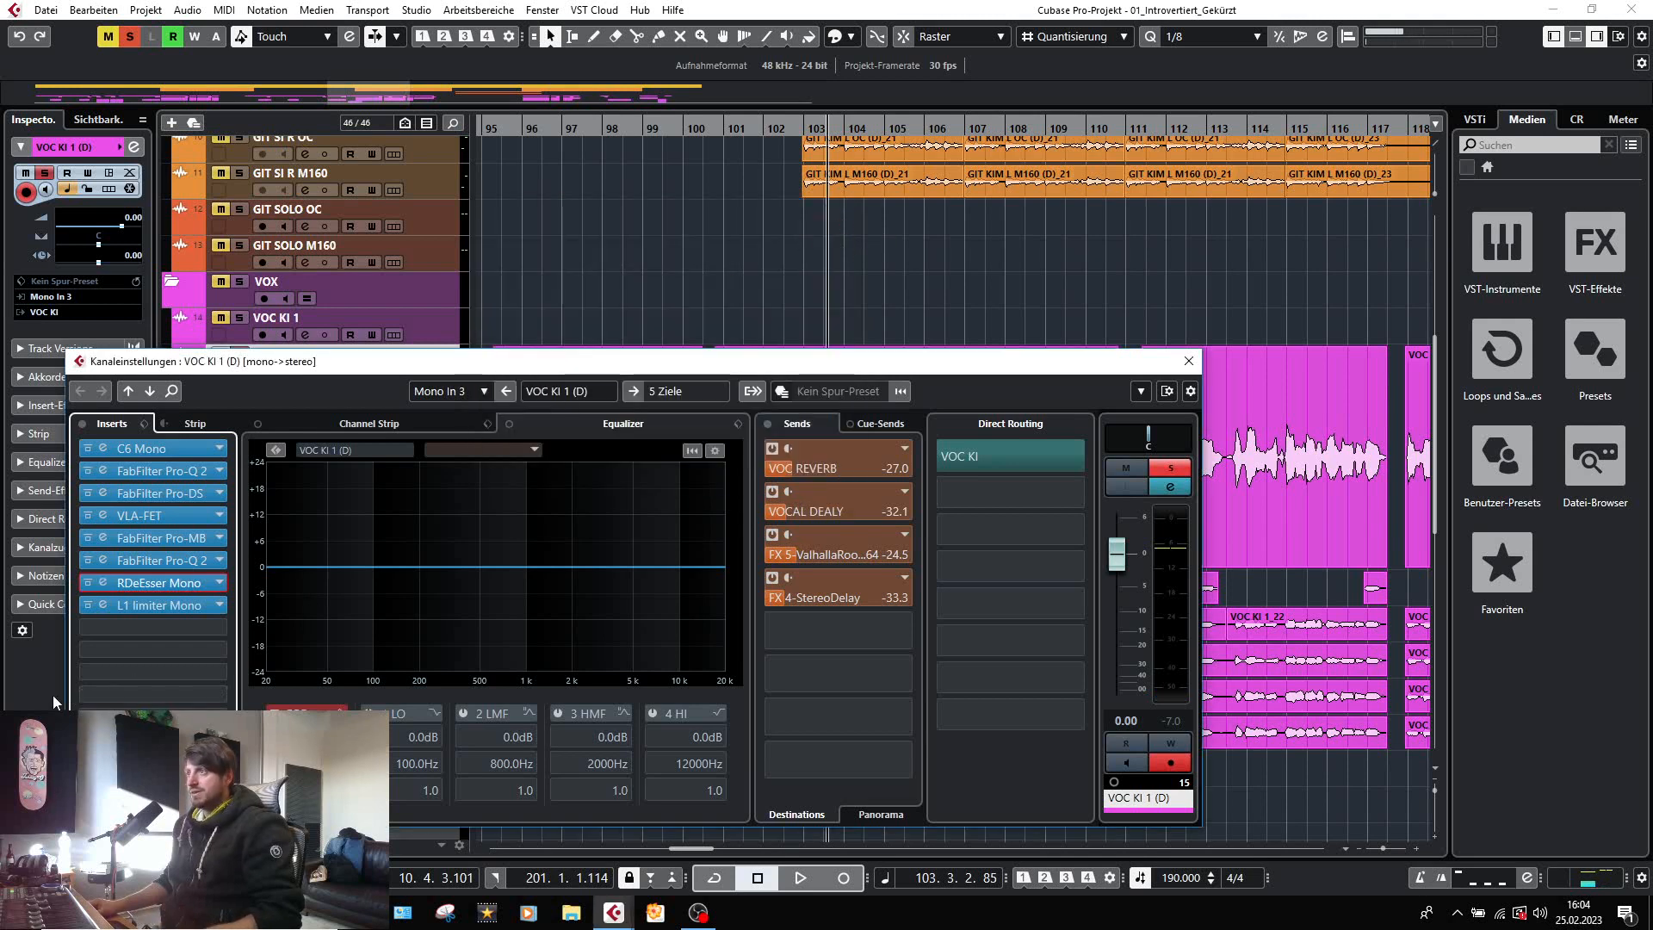
# Check the L1 limiter Mono on VOC KI 1 (D) during playback, and close the plug-in and the channel settings.
pyautogui.click(104, 606)
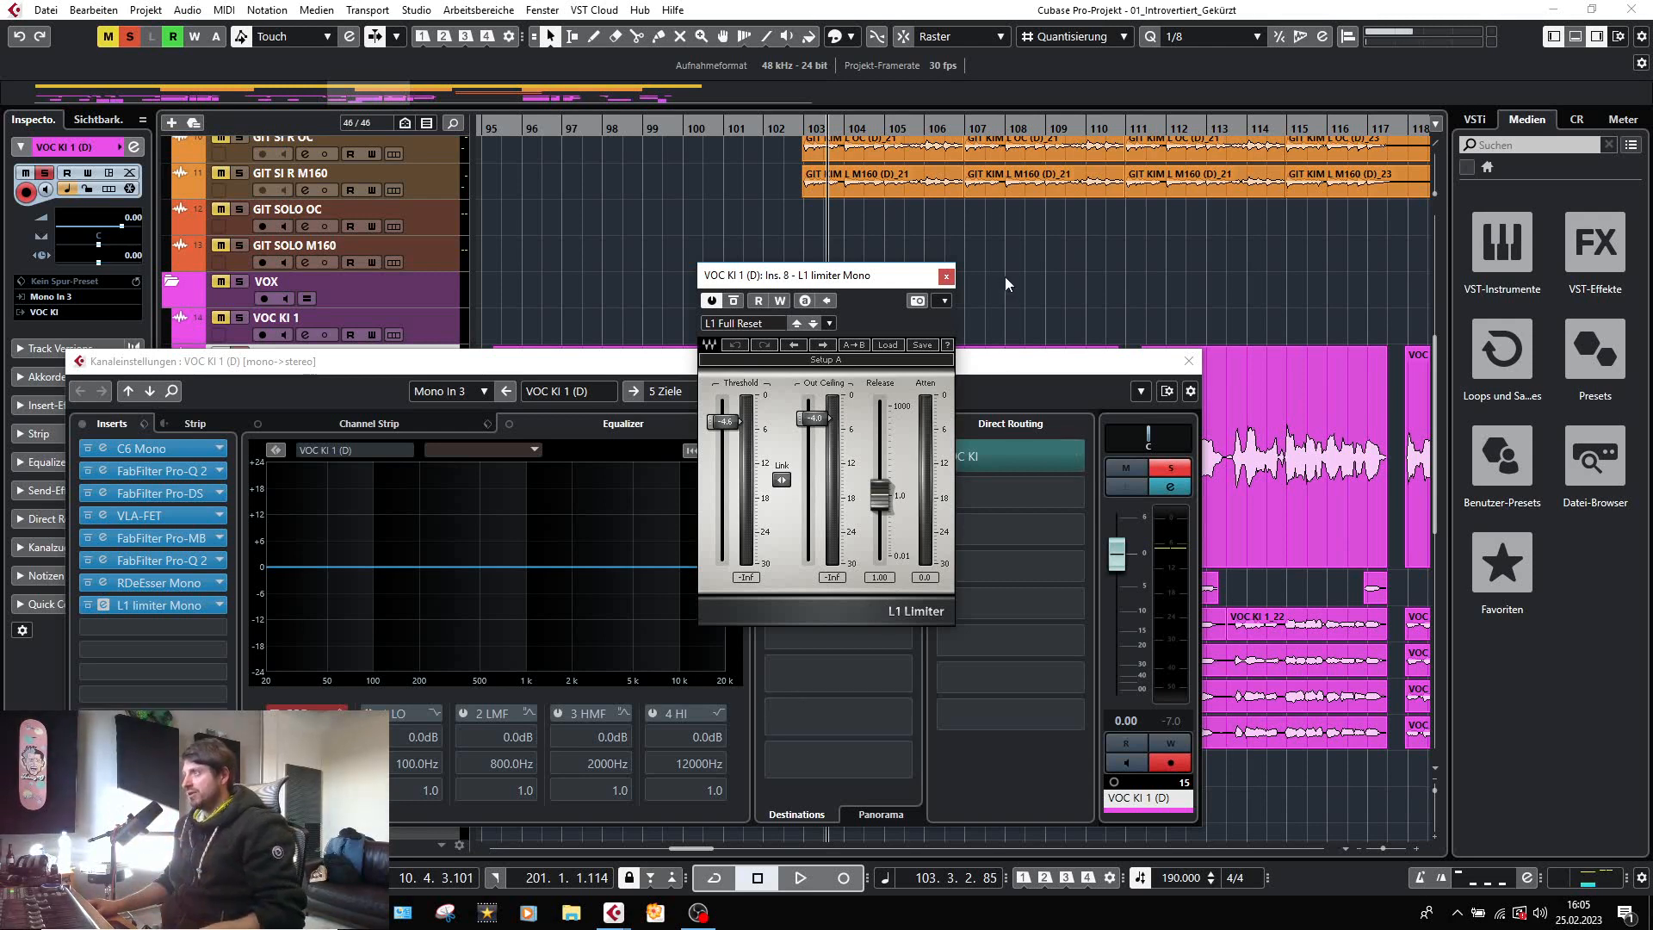
pyautogui.press('space')
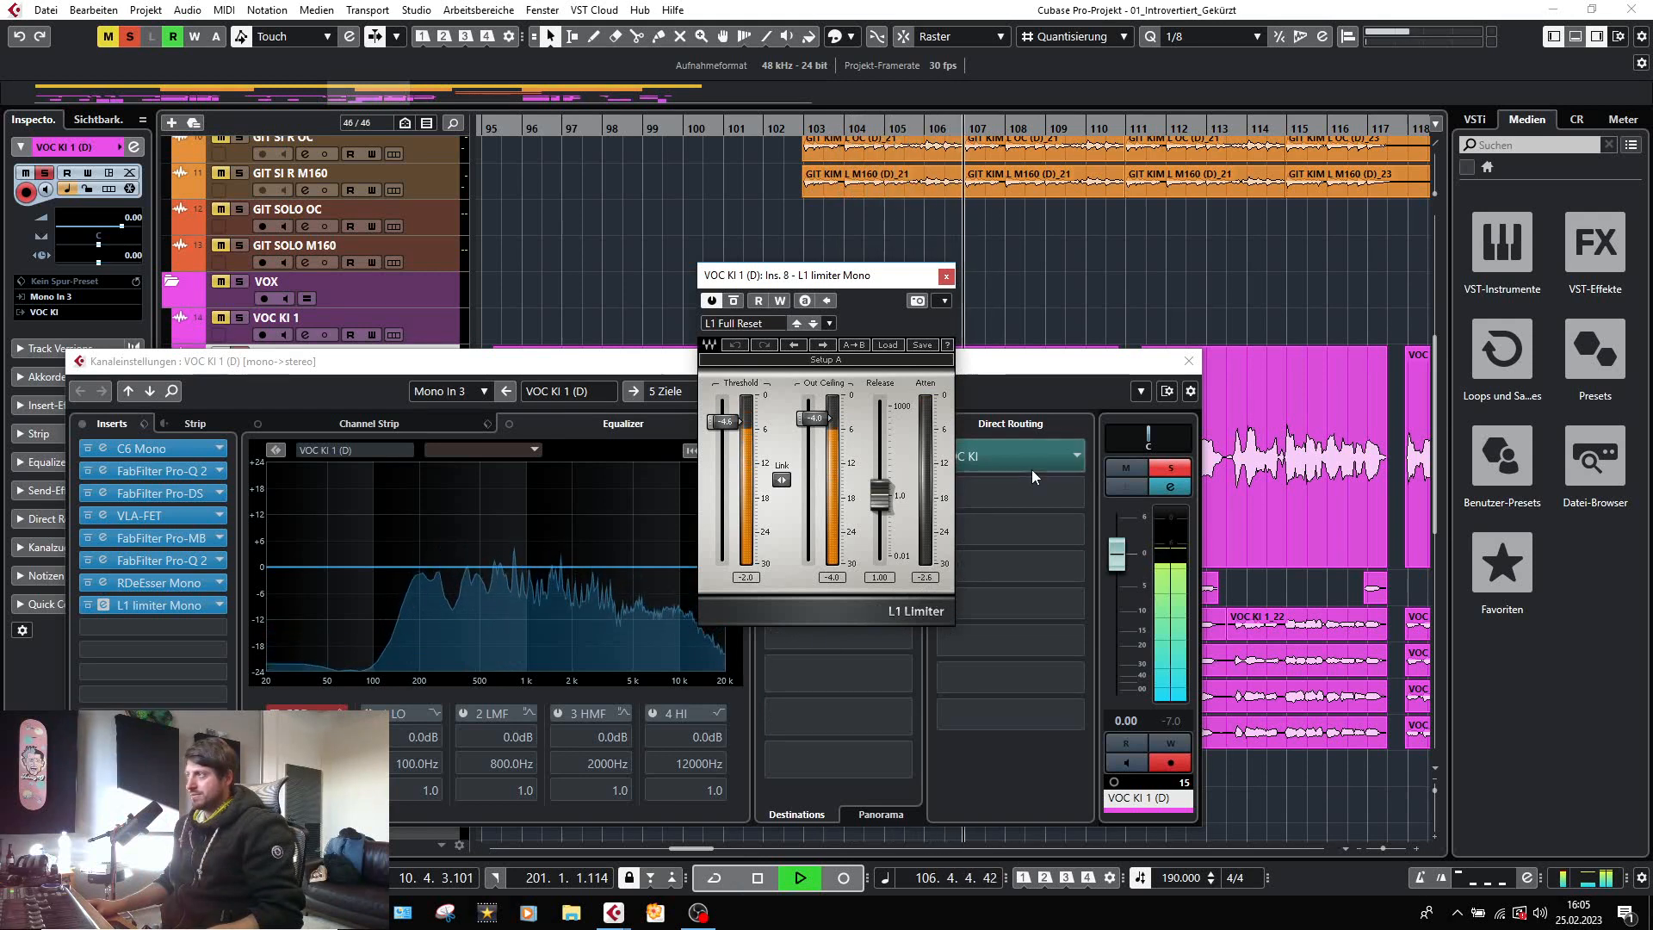
pyautogui.press('space')
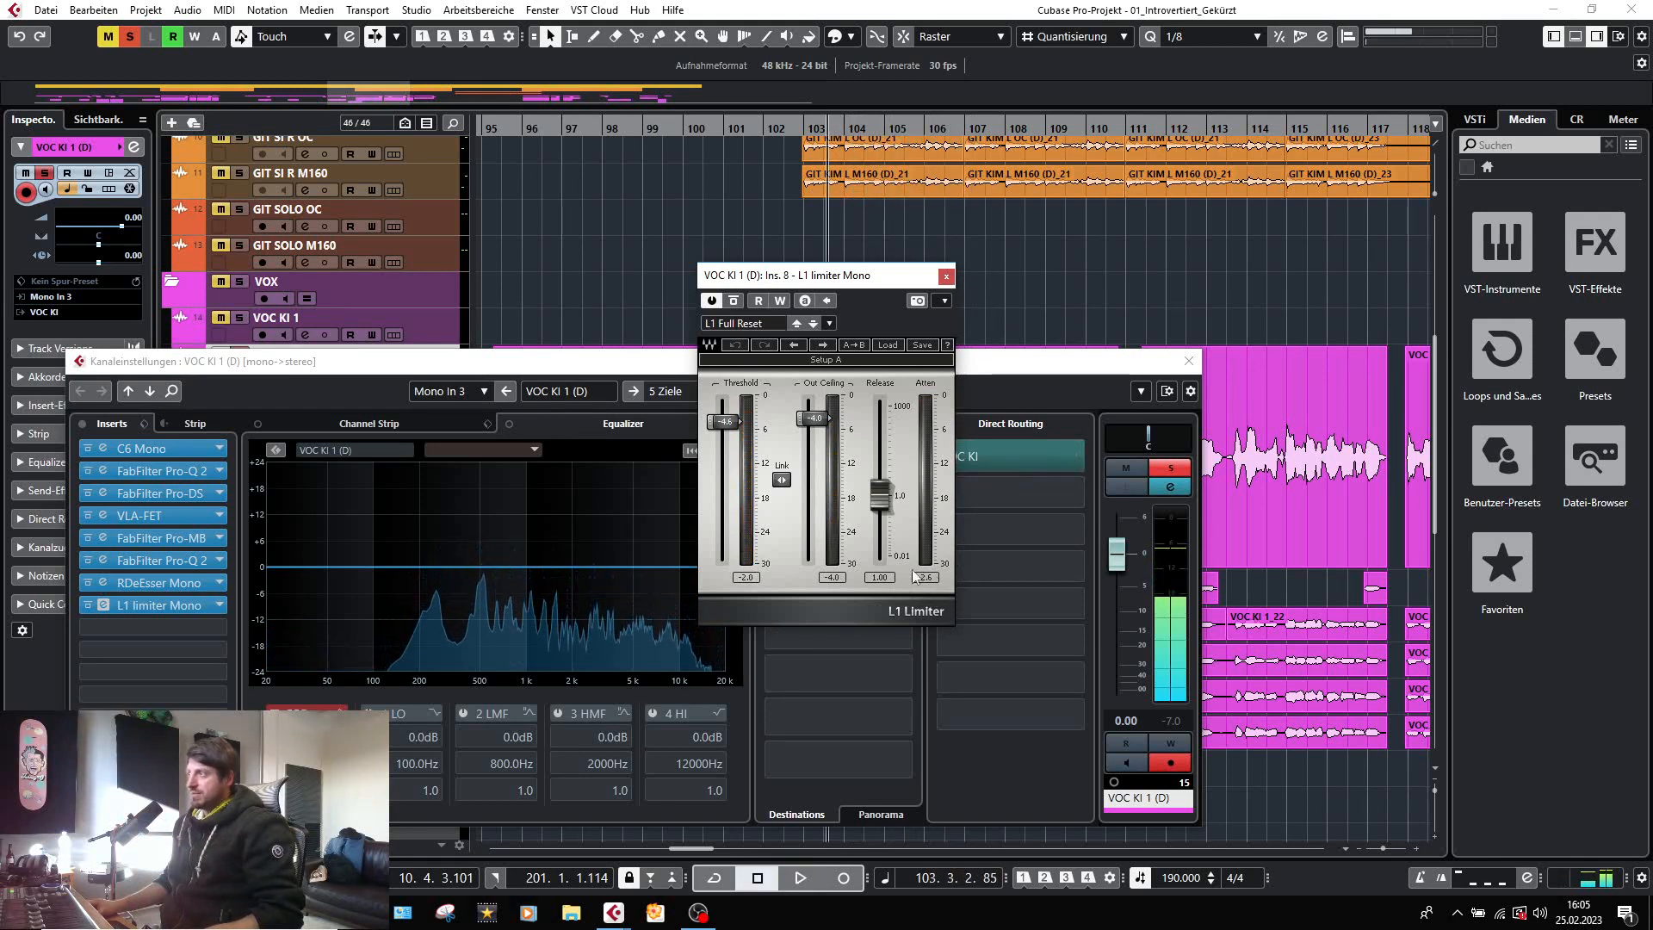
pyautogui.click(947, 277)
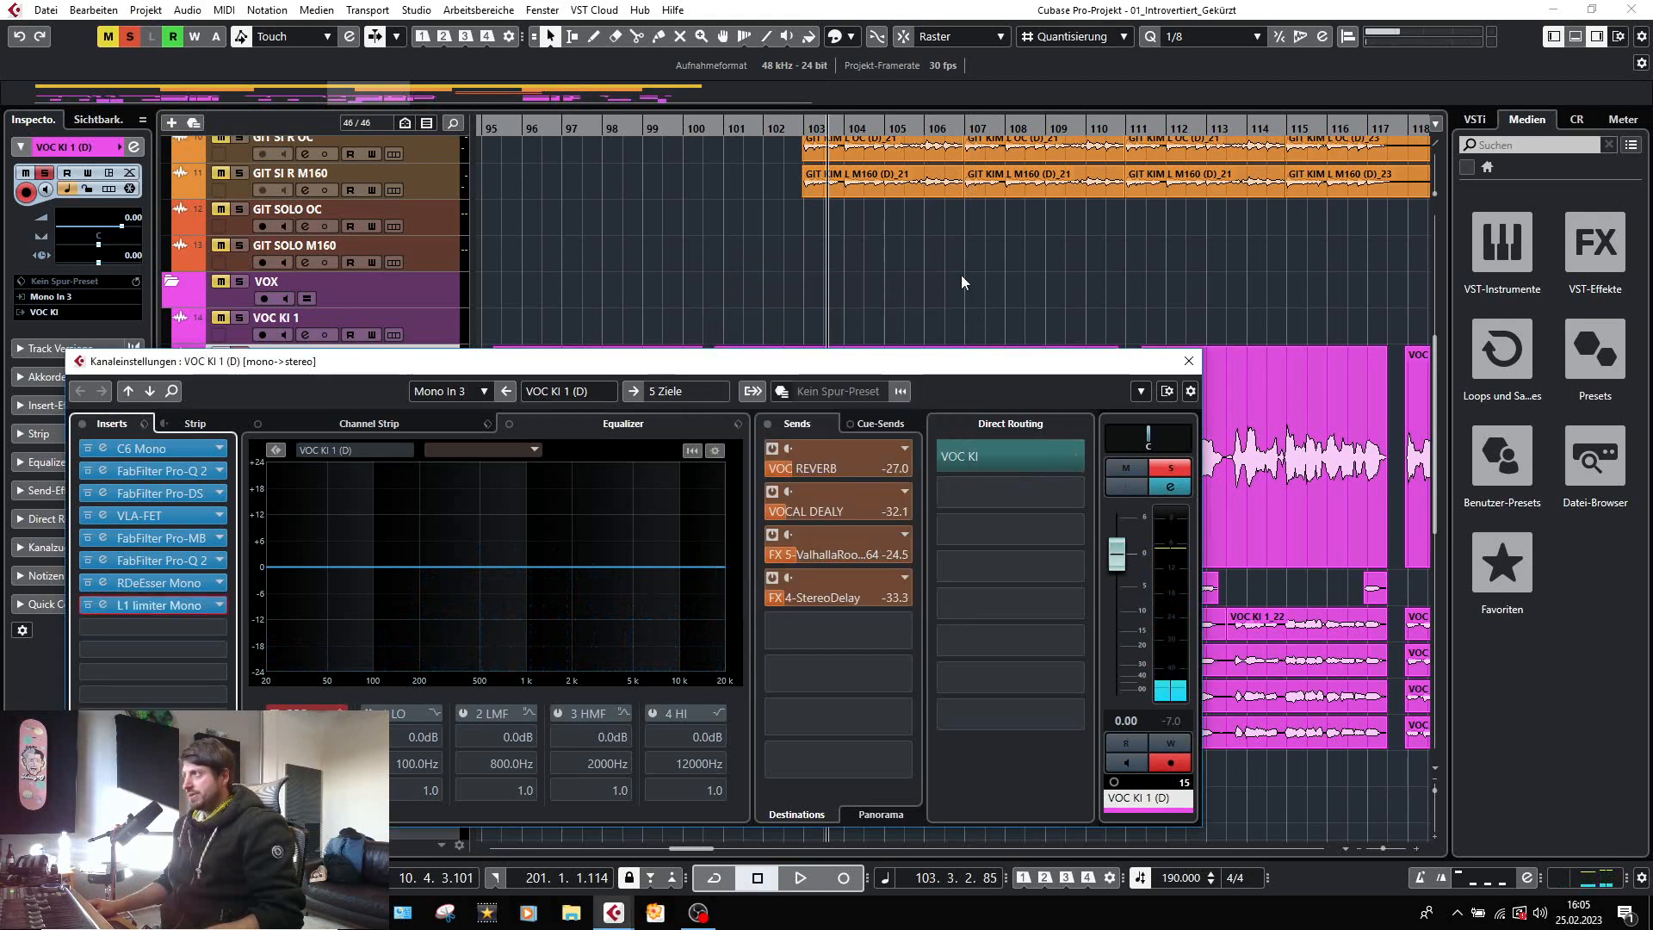
pyautogui.click(1187, 362)
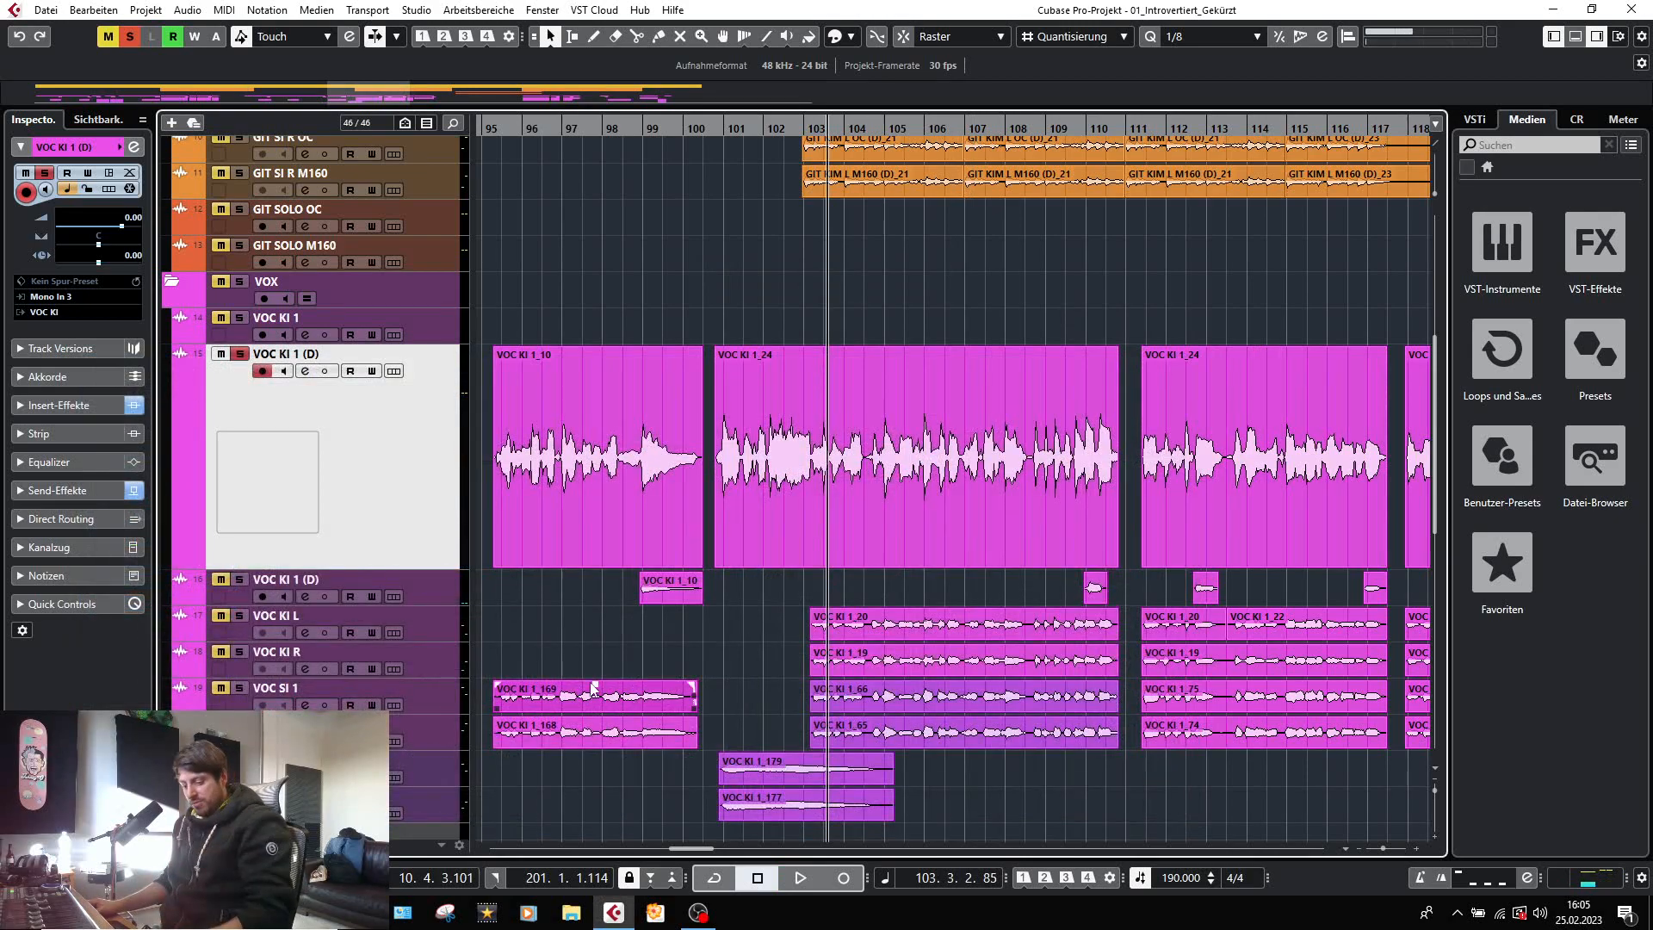
# Review the insert chains and levels of the vocal channels in the MixConsole, and return to the project window.
pyautogui.press('F3')
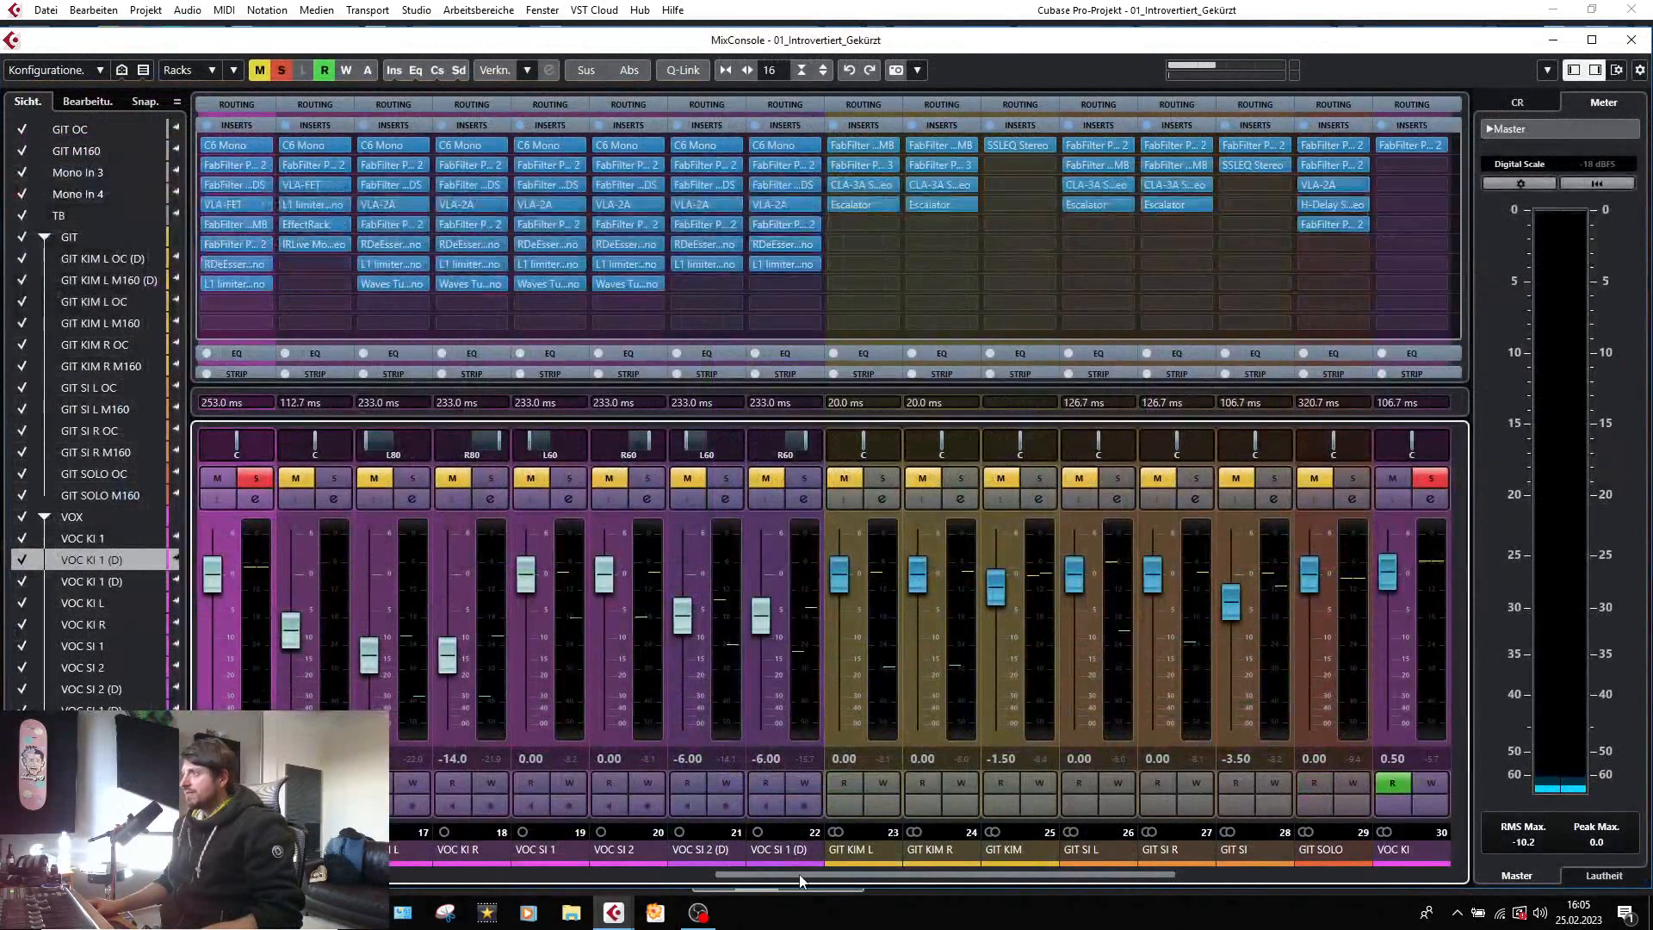
pyautogui.moveTo(710, 878); pyautogui.dragTo(662, 875)
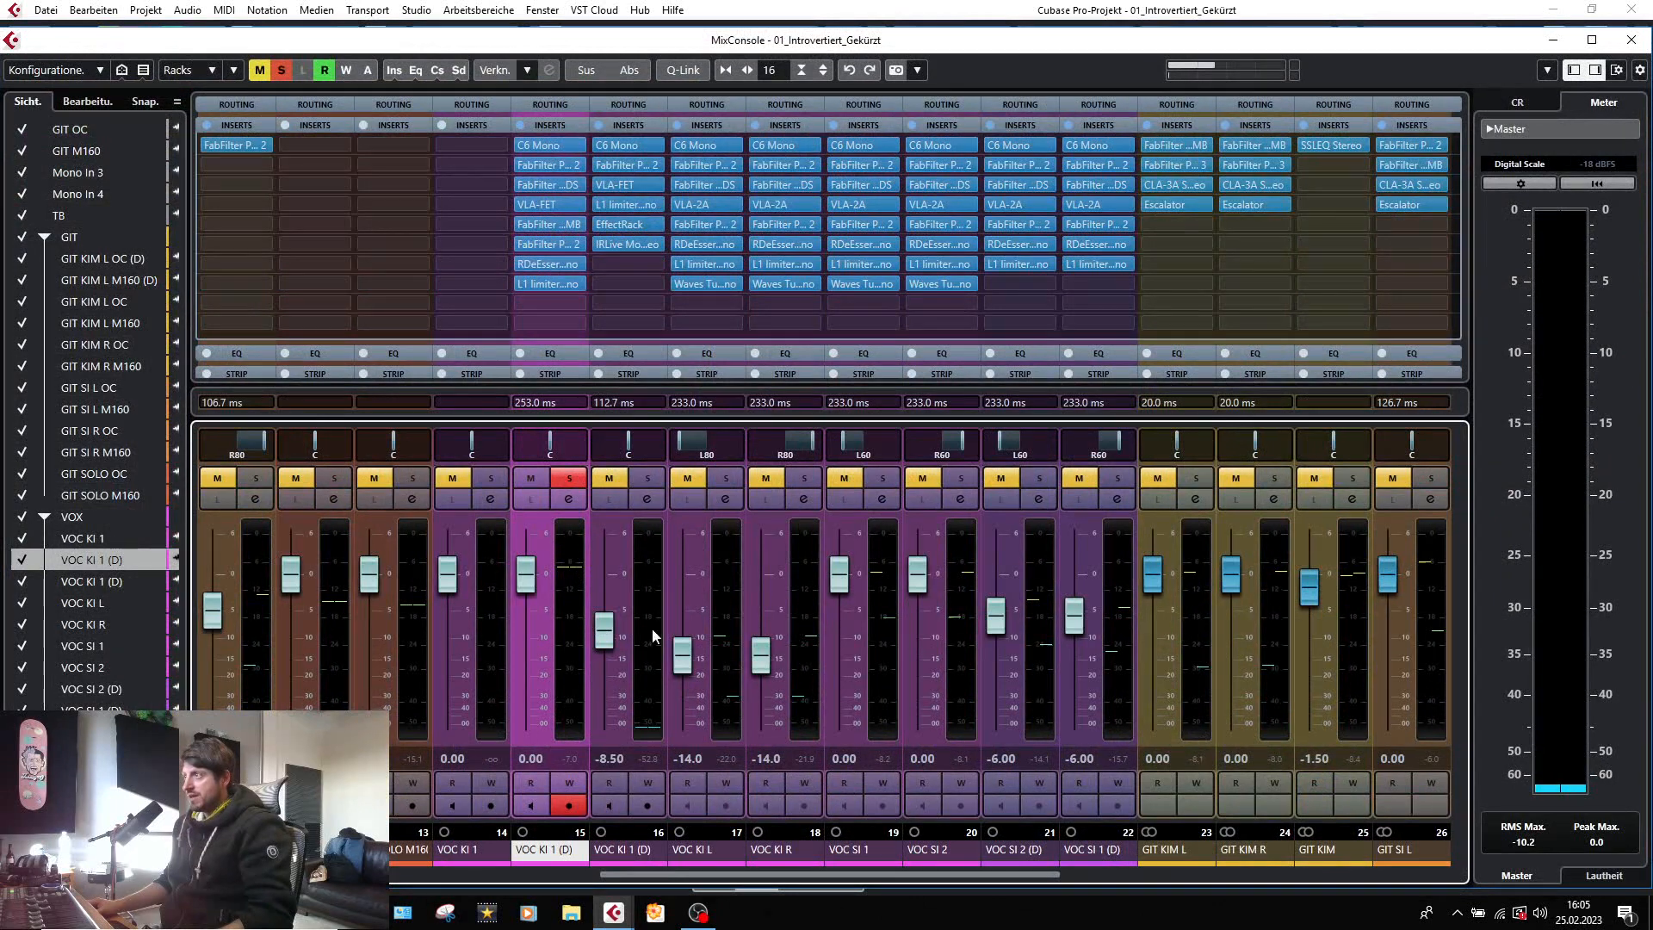
pyautogui.press('F3')
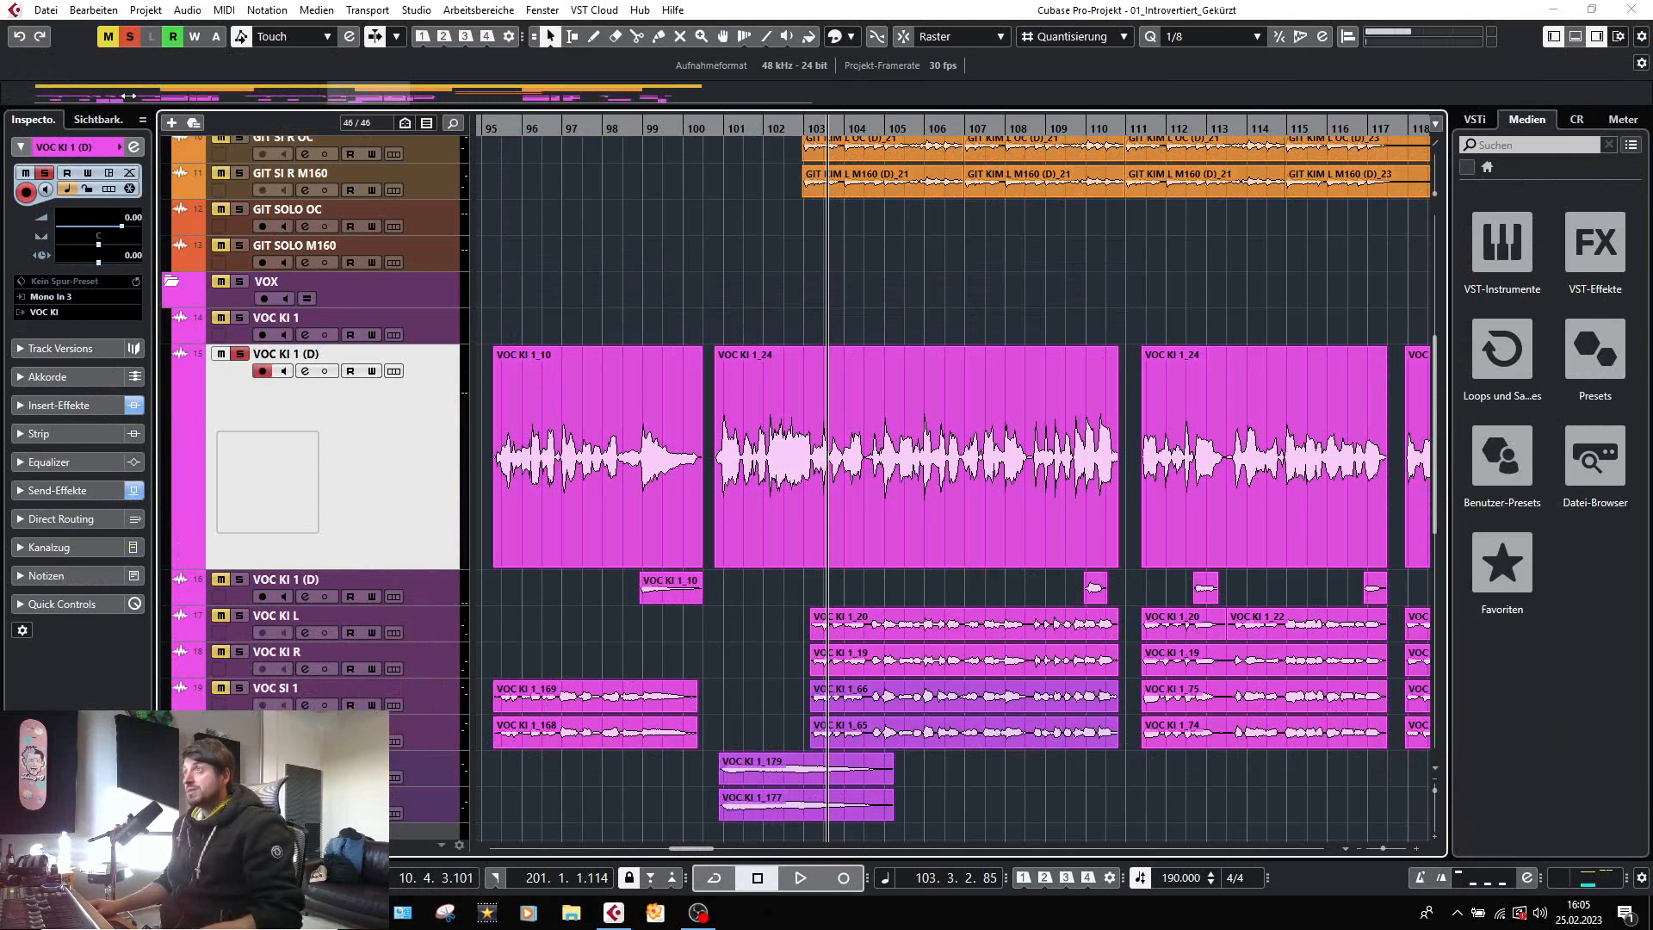
# Solo the second VOC KI 1 (D) track together with the main VOC KI 1 (D) vocal and audition them from bar 109.
pyautogui.click(132, 36)
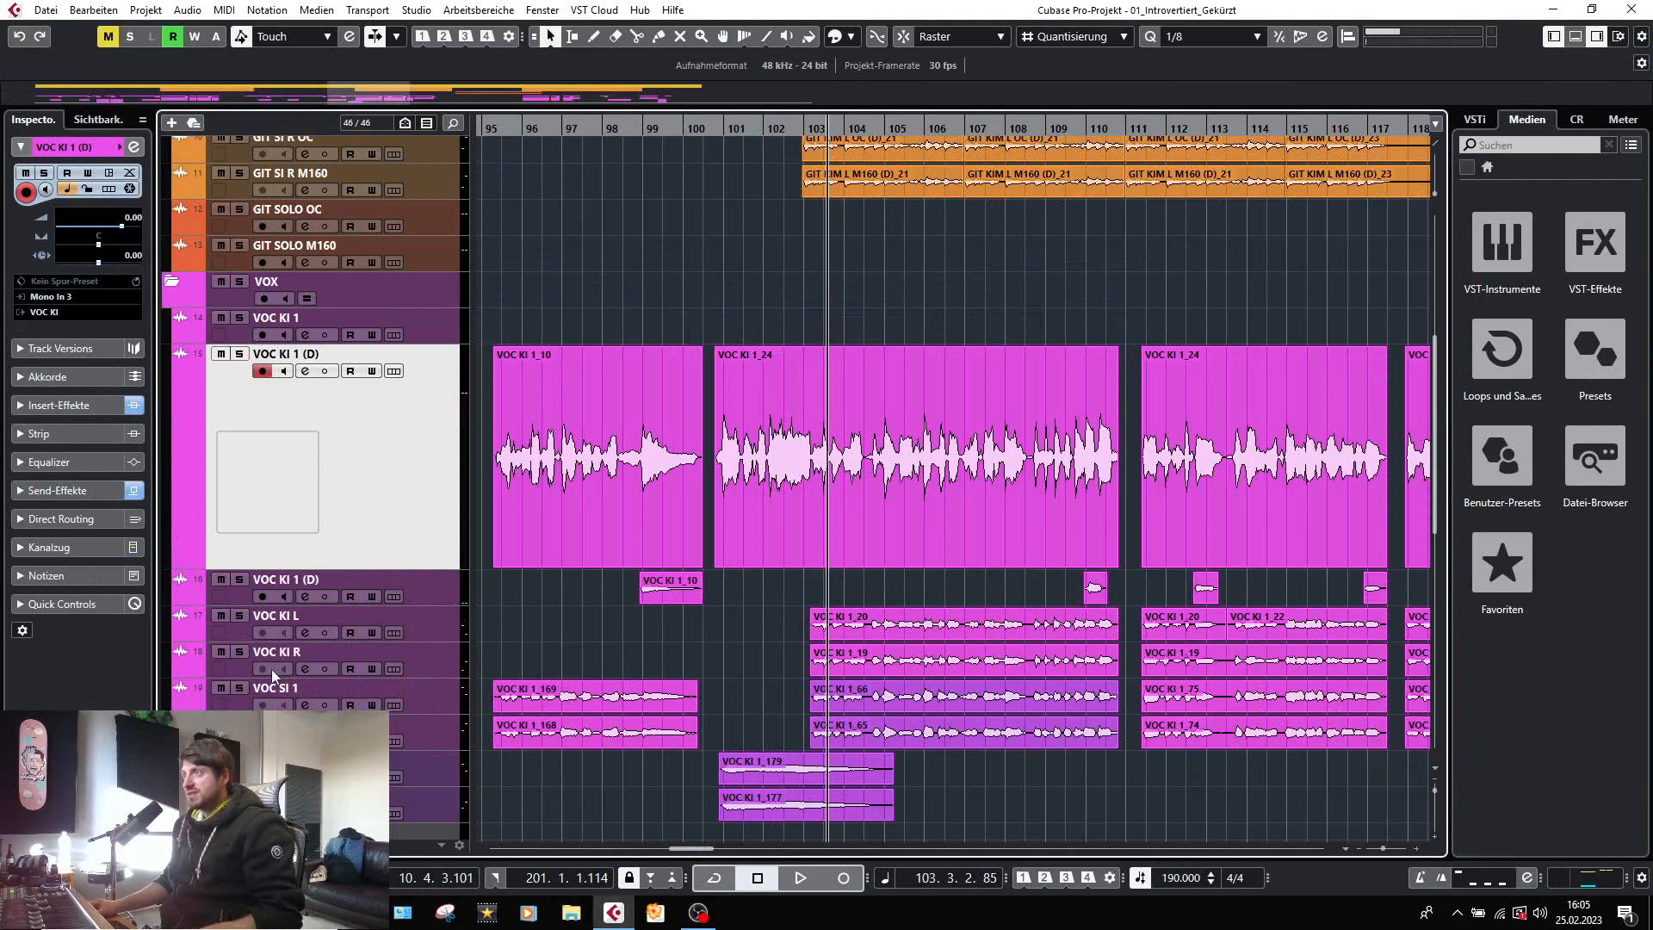
pyautogui.click(239, 581)
pyautogui.click(1134, 643)
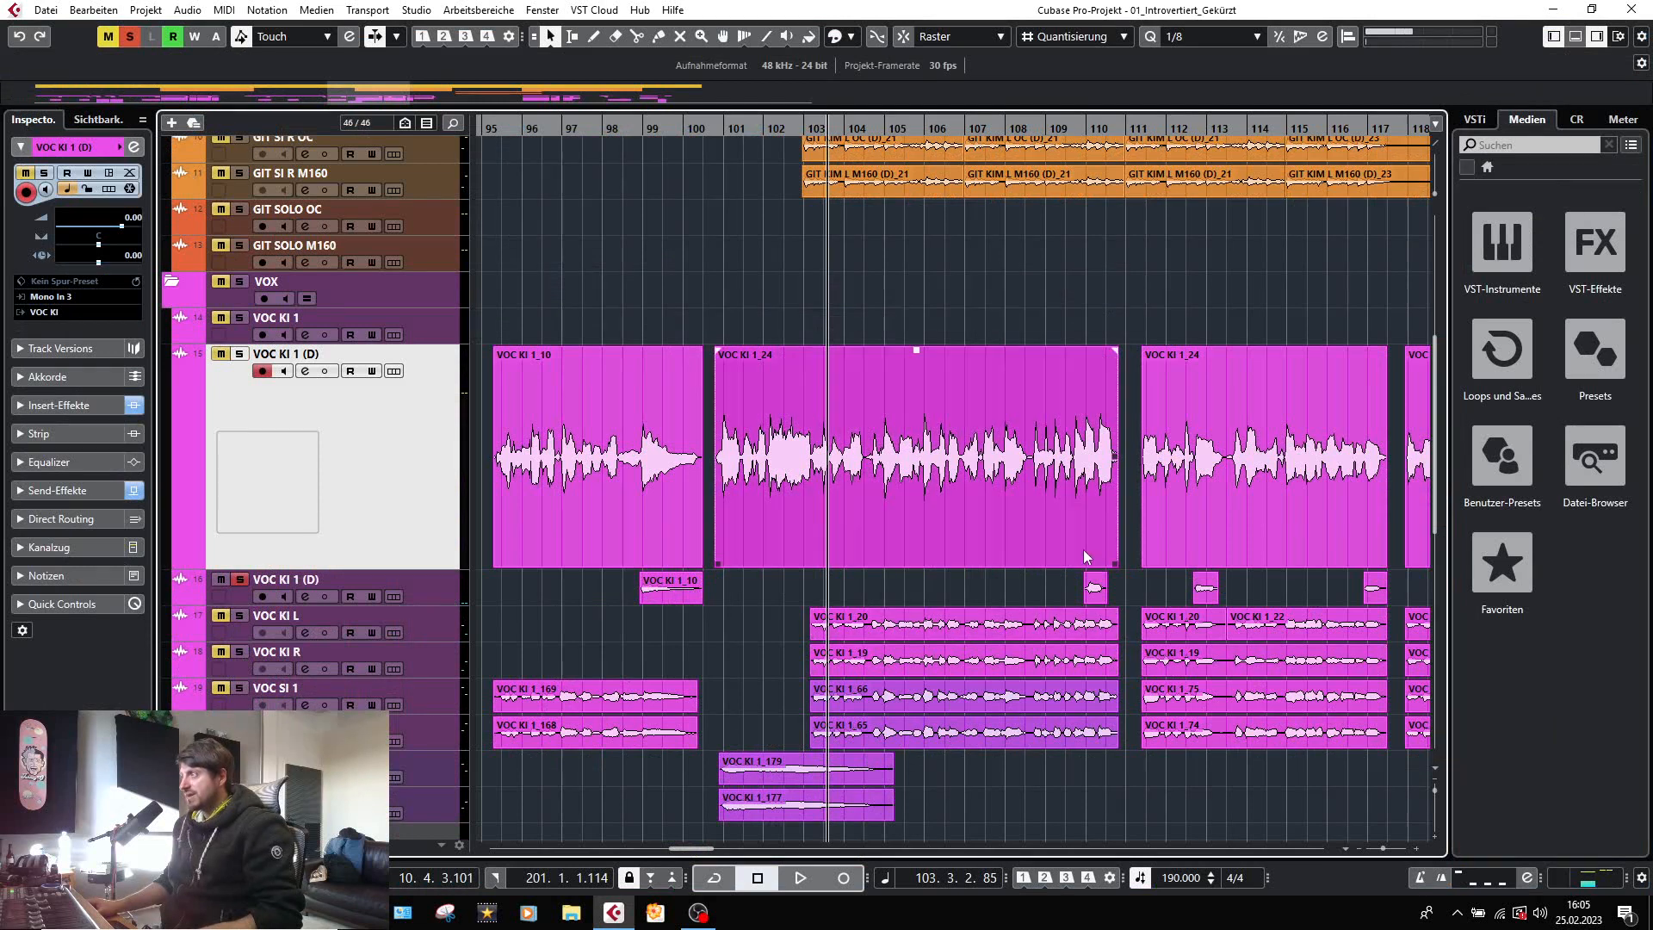
pyautogui.click(1066, 130)
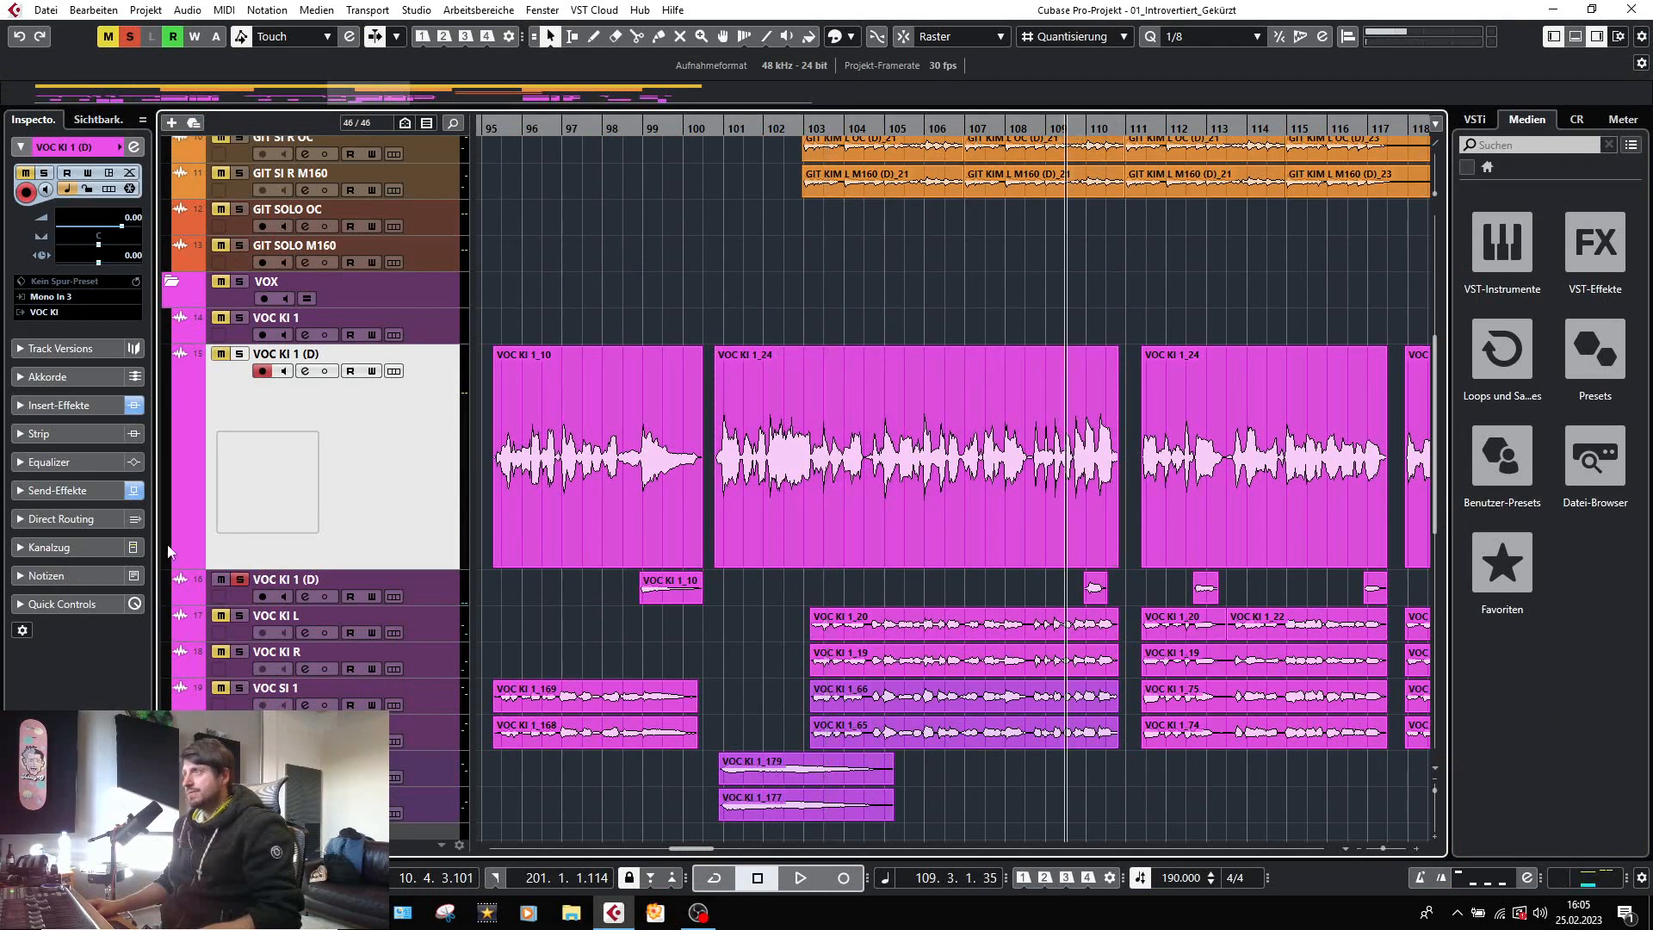
pyautogui.click(240, 354)
pyautogui.press('space')
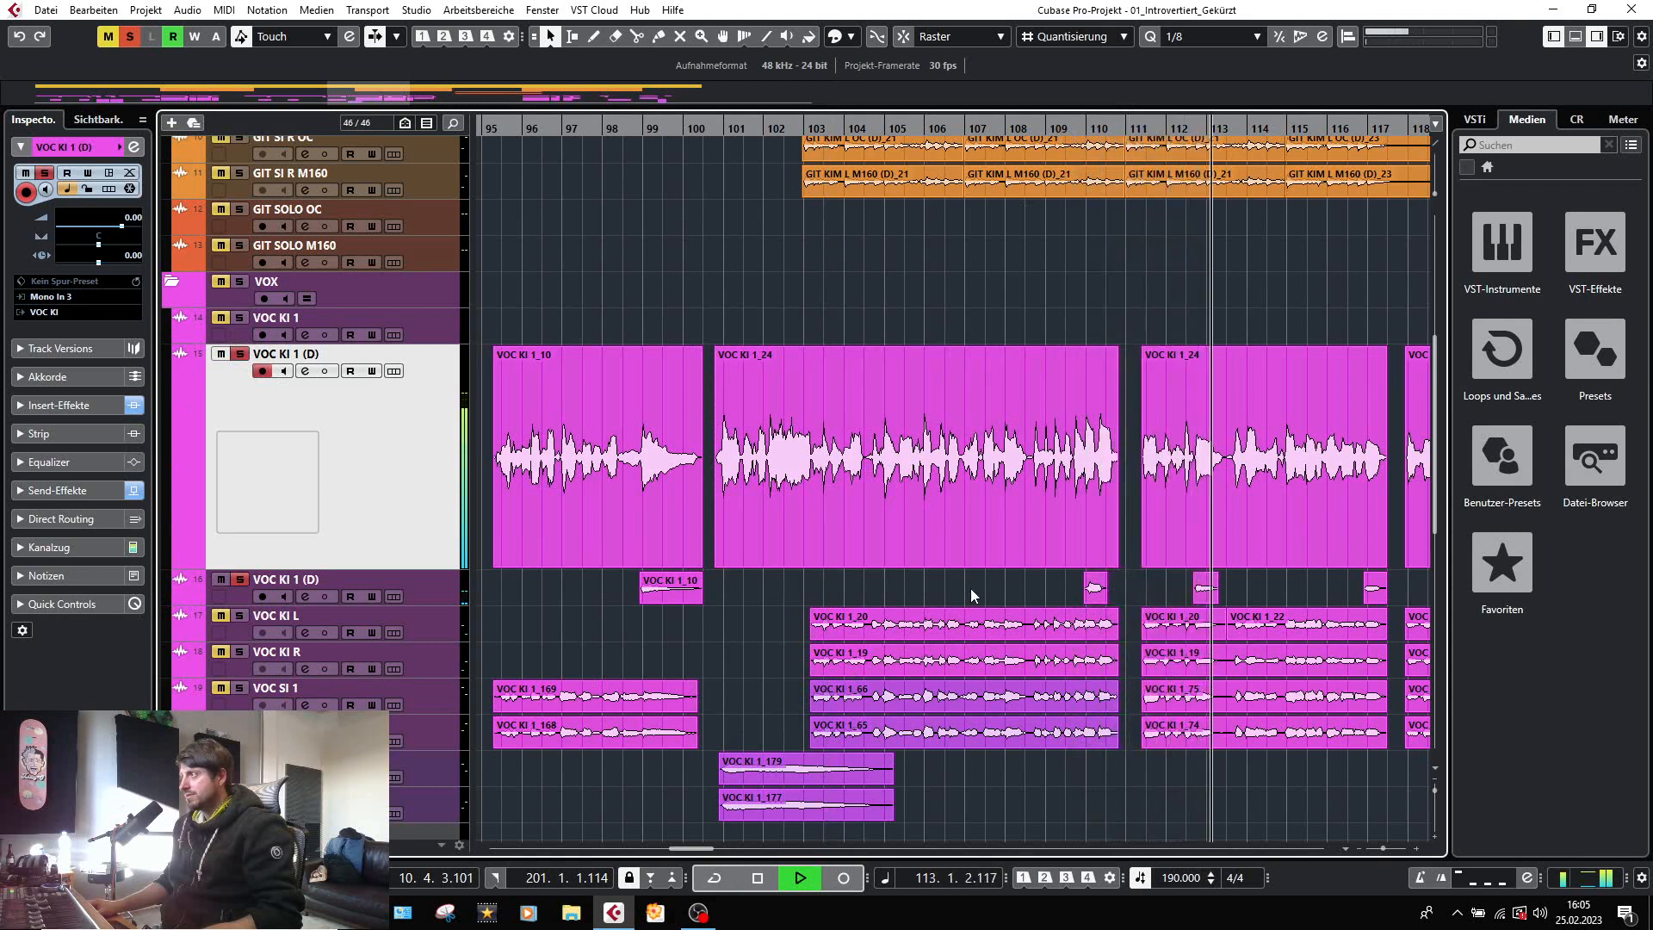
pyautogui.press('space')
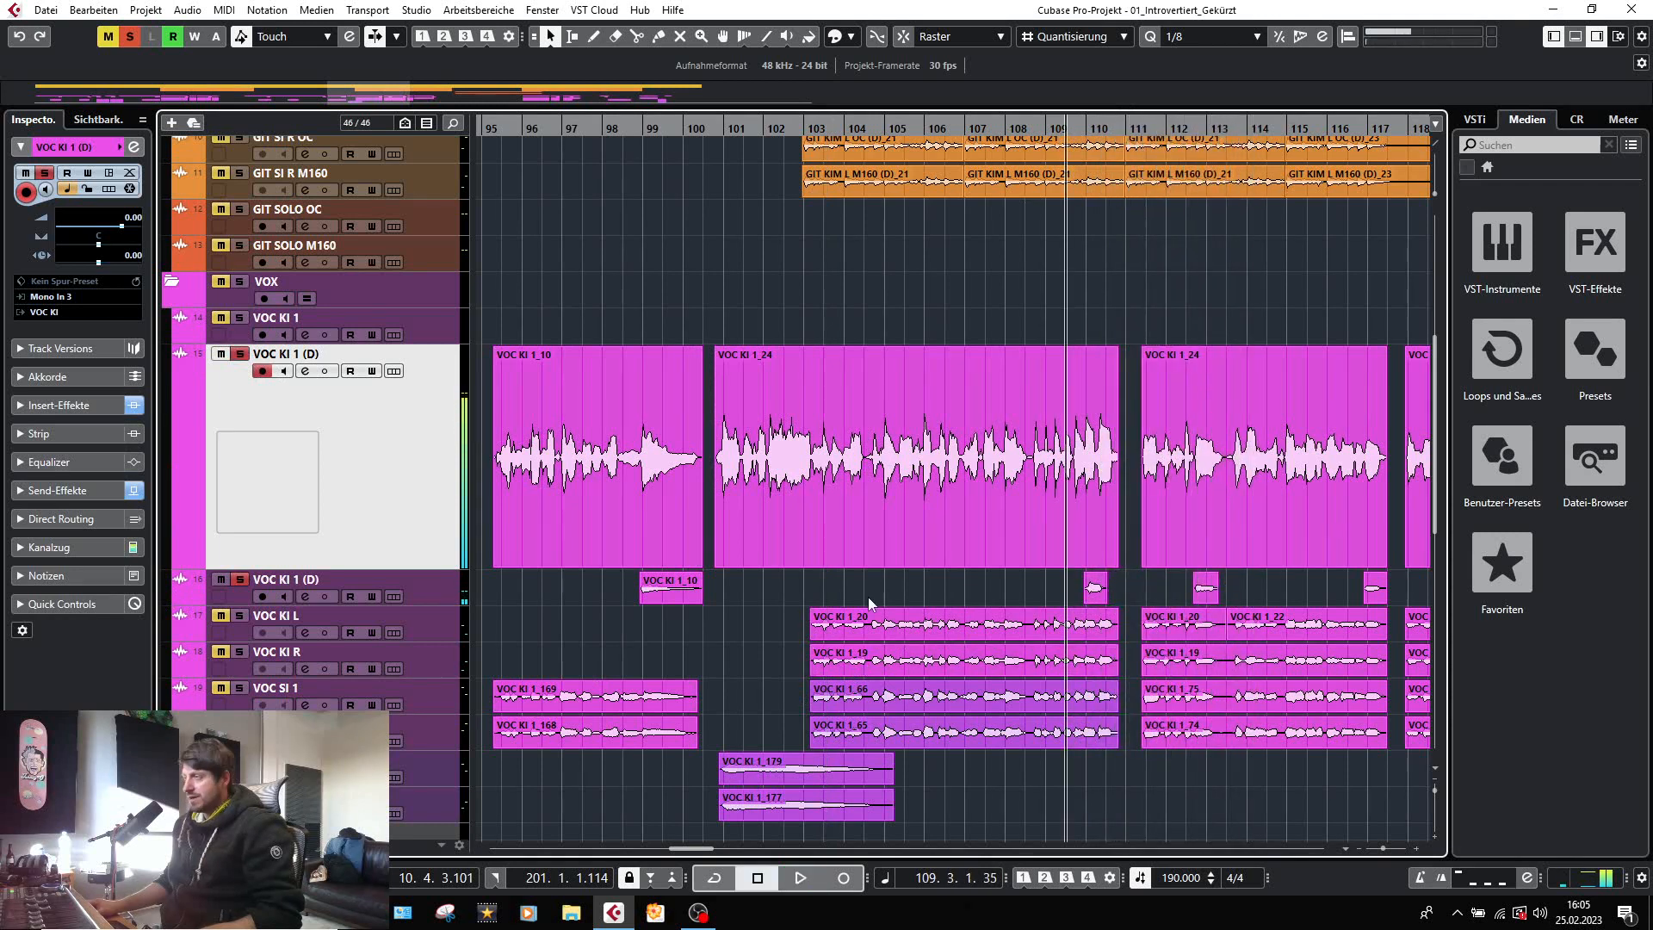
# Deactivate solo on all tracks, with the remaining vocal tracks down to VOC SI 1 (D) in view.
pyautogui.click(758, 541)
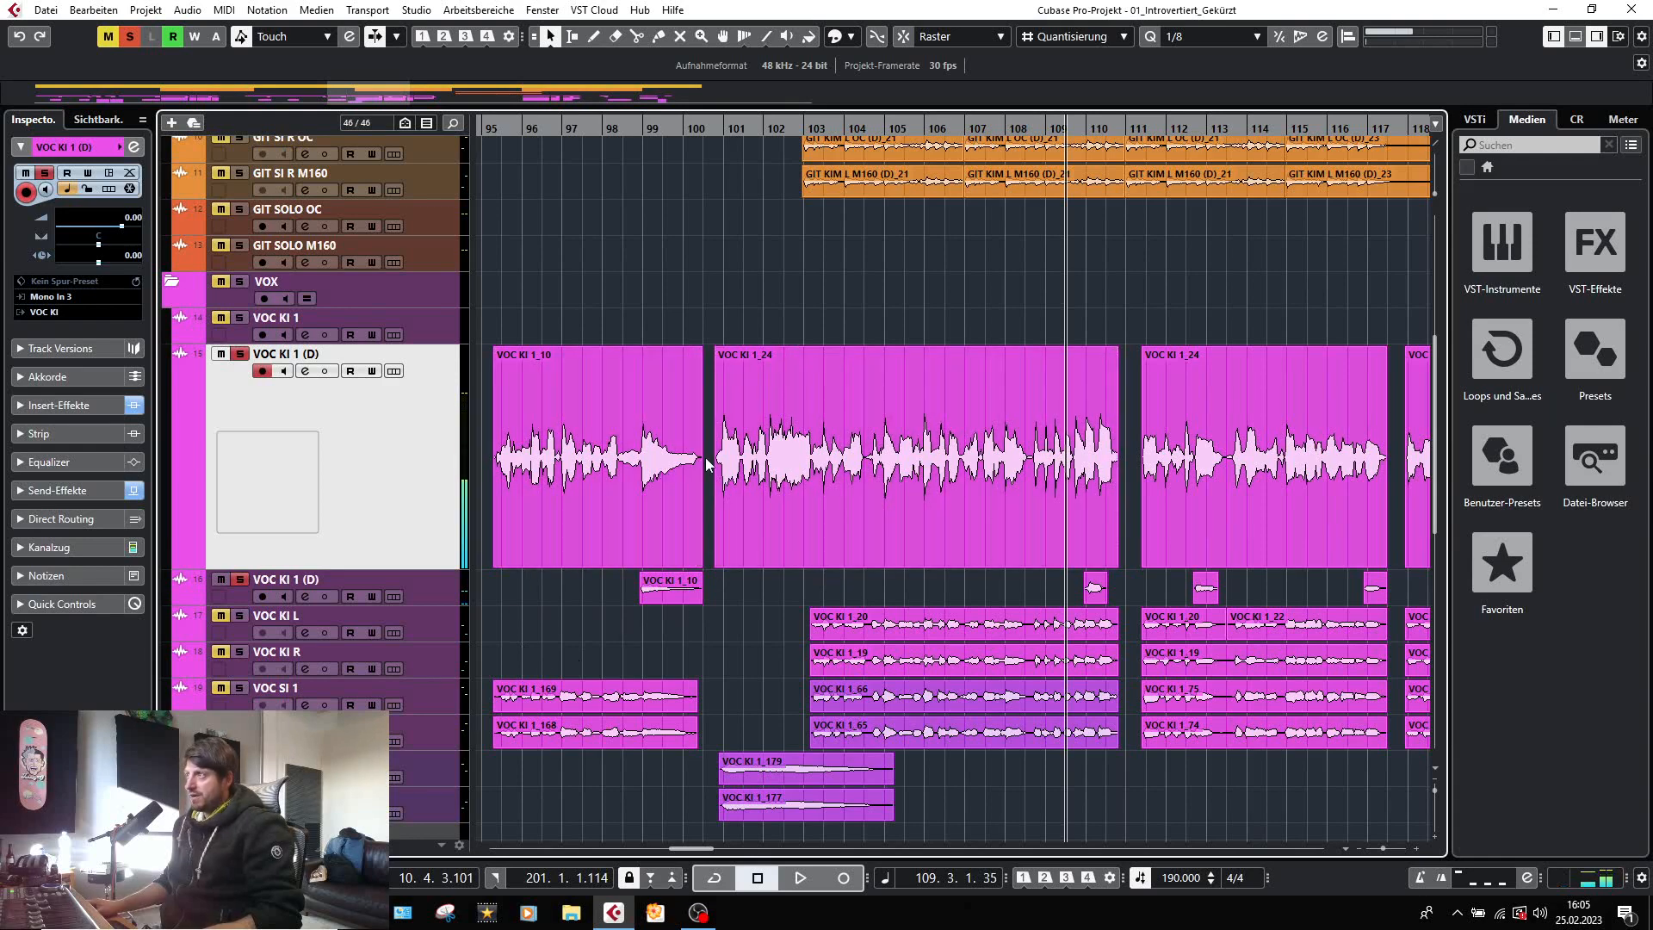
pyautogui.scroll(-4, 787, 534)
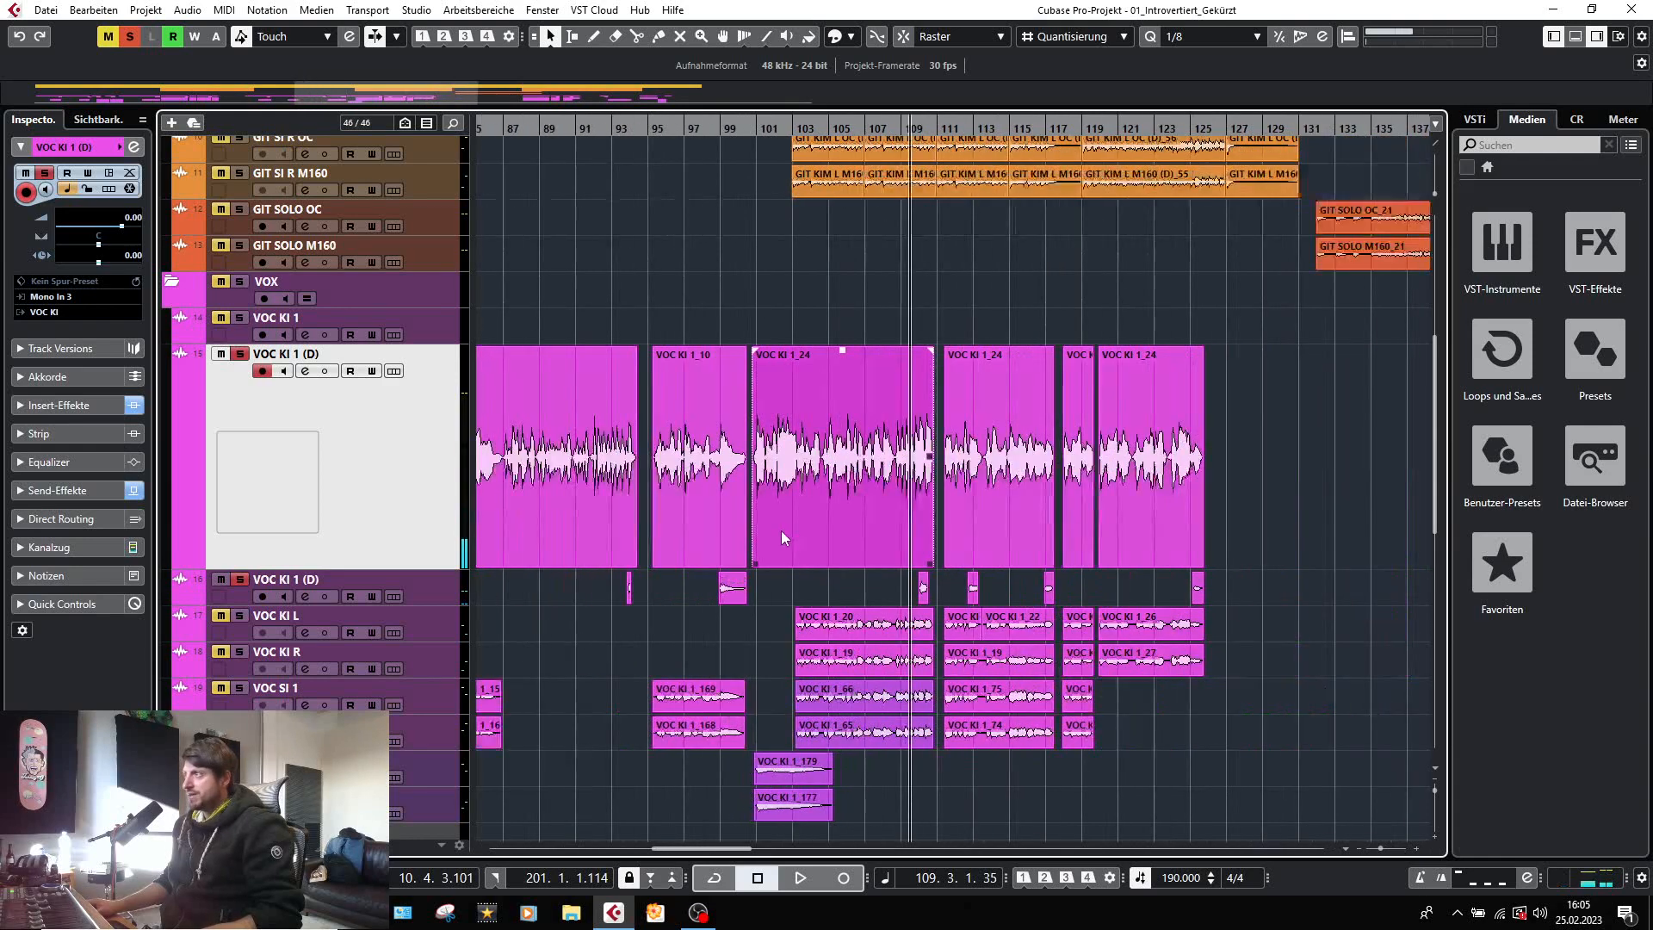
pyautogui.scroll(-3, 373, 654)
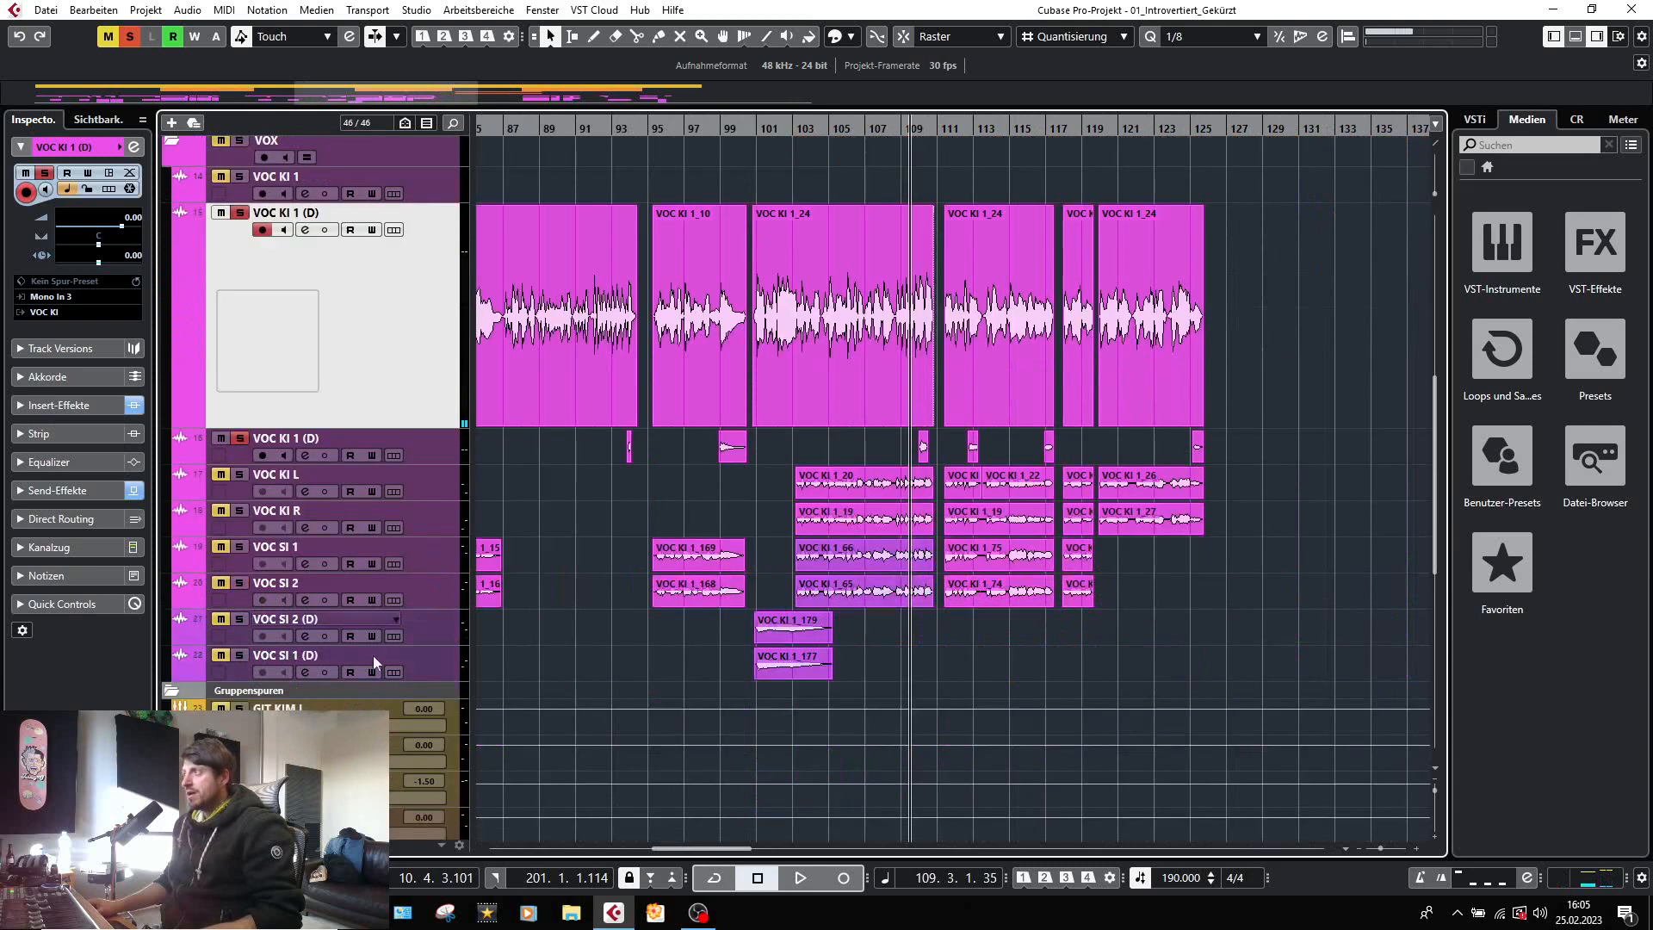
pyautogui.click(129, 38)
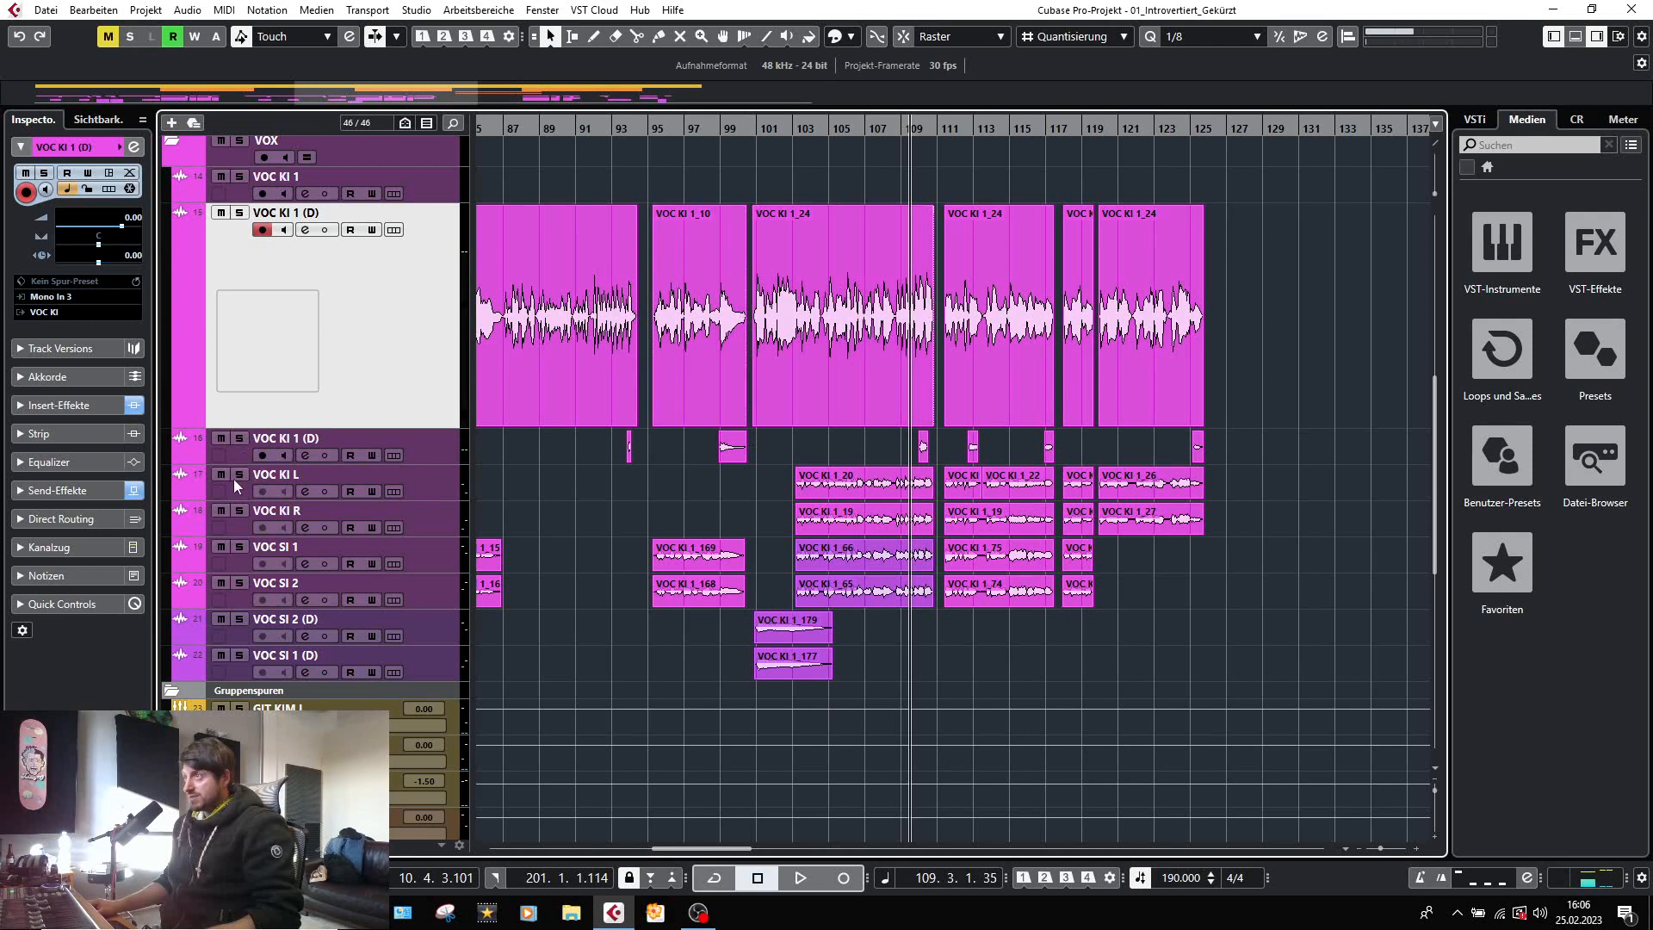
# Solo the main VOC KI 1 (D) vocal with VOC KI L and VOC KI R and audition them from bar 109.
pyautogui.click(239, 213)
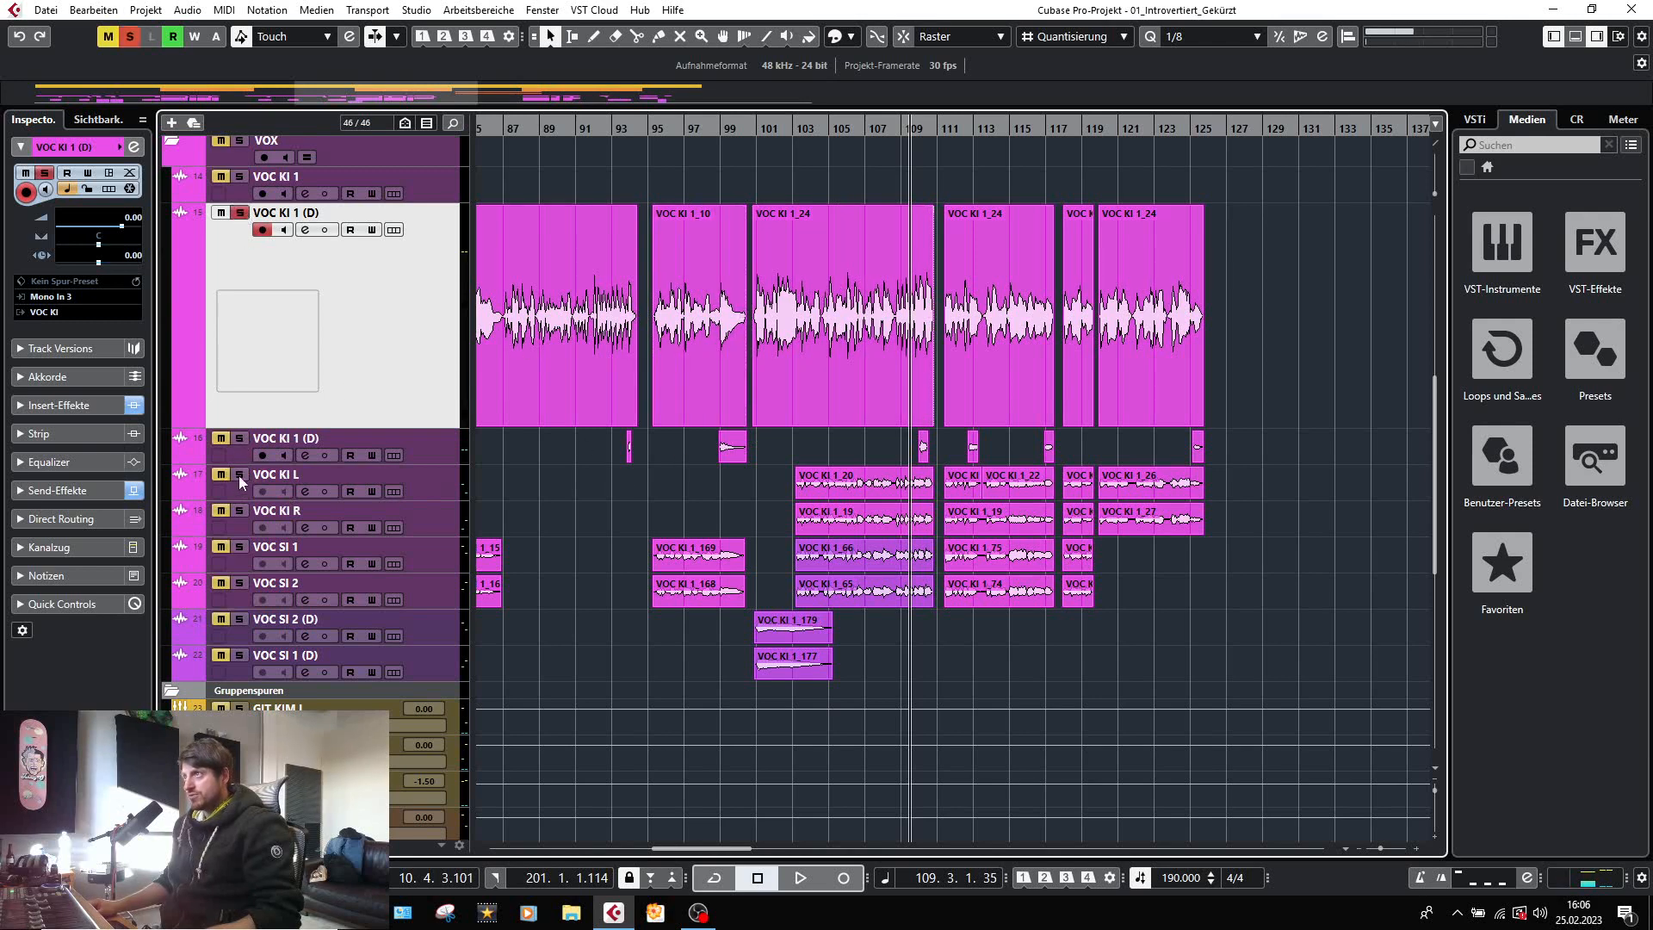
pyautogui.press('space')
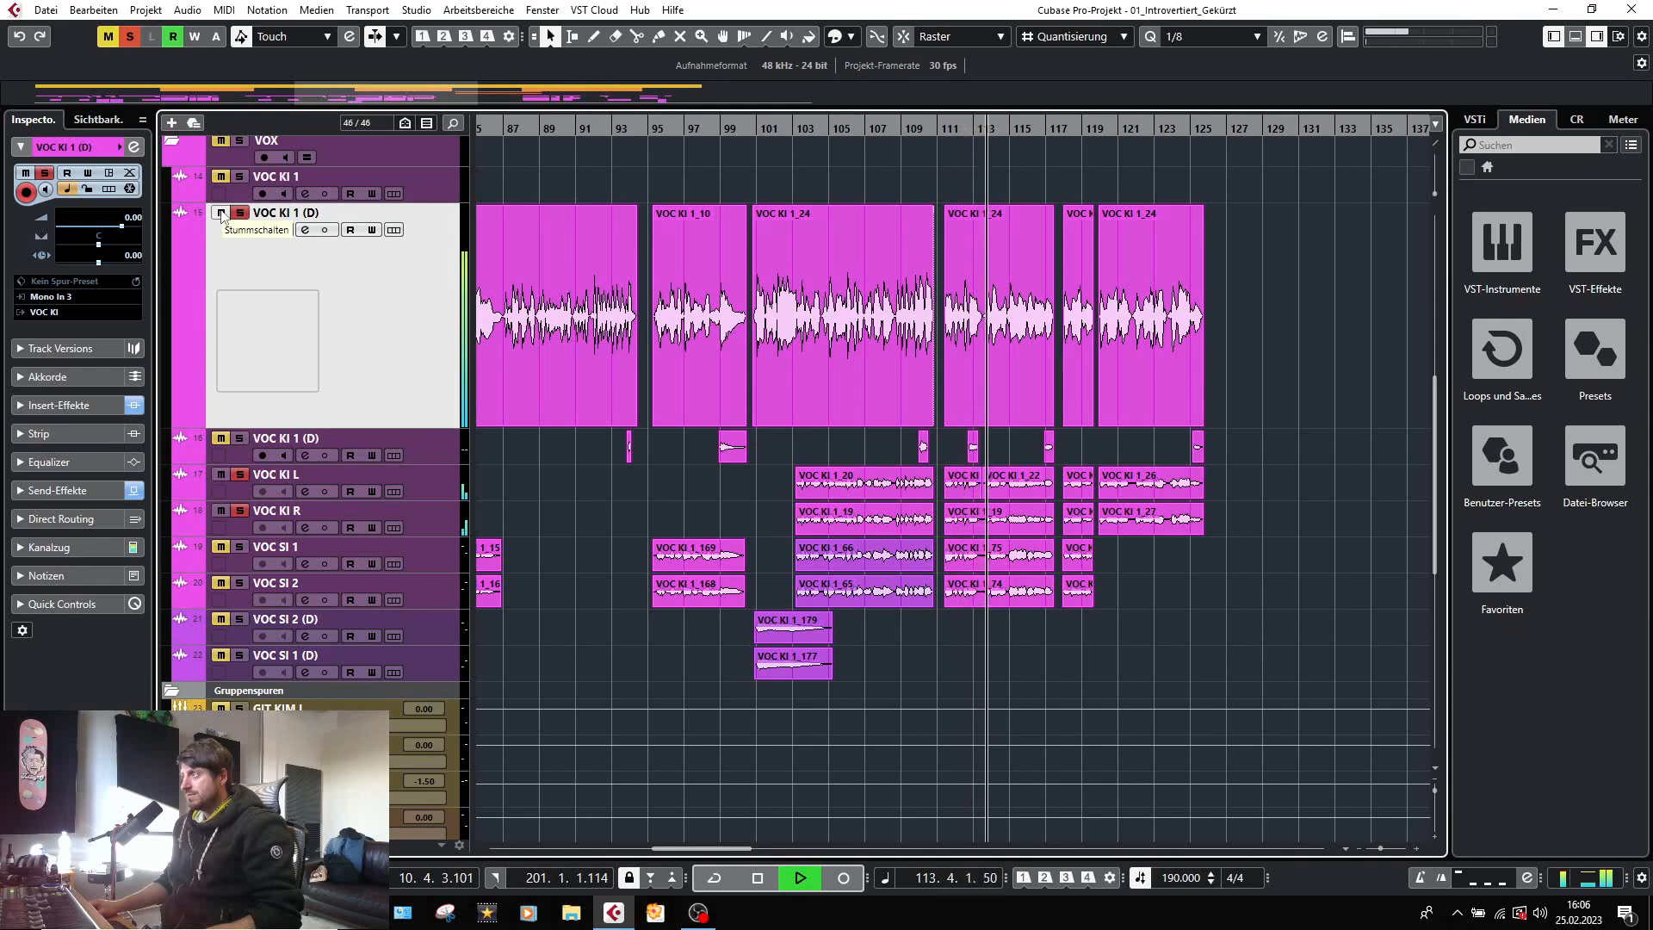
pyautogui.press('space')
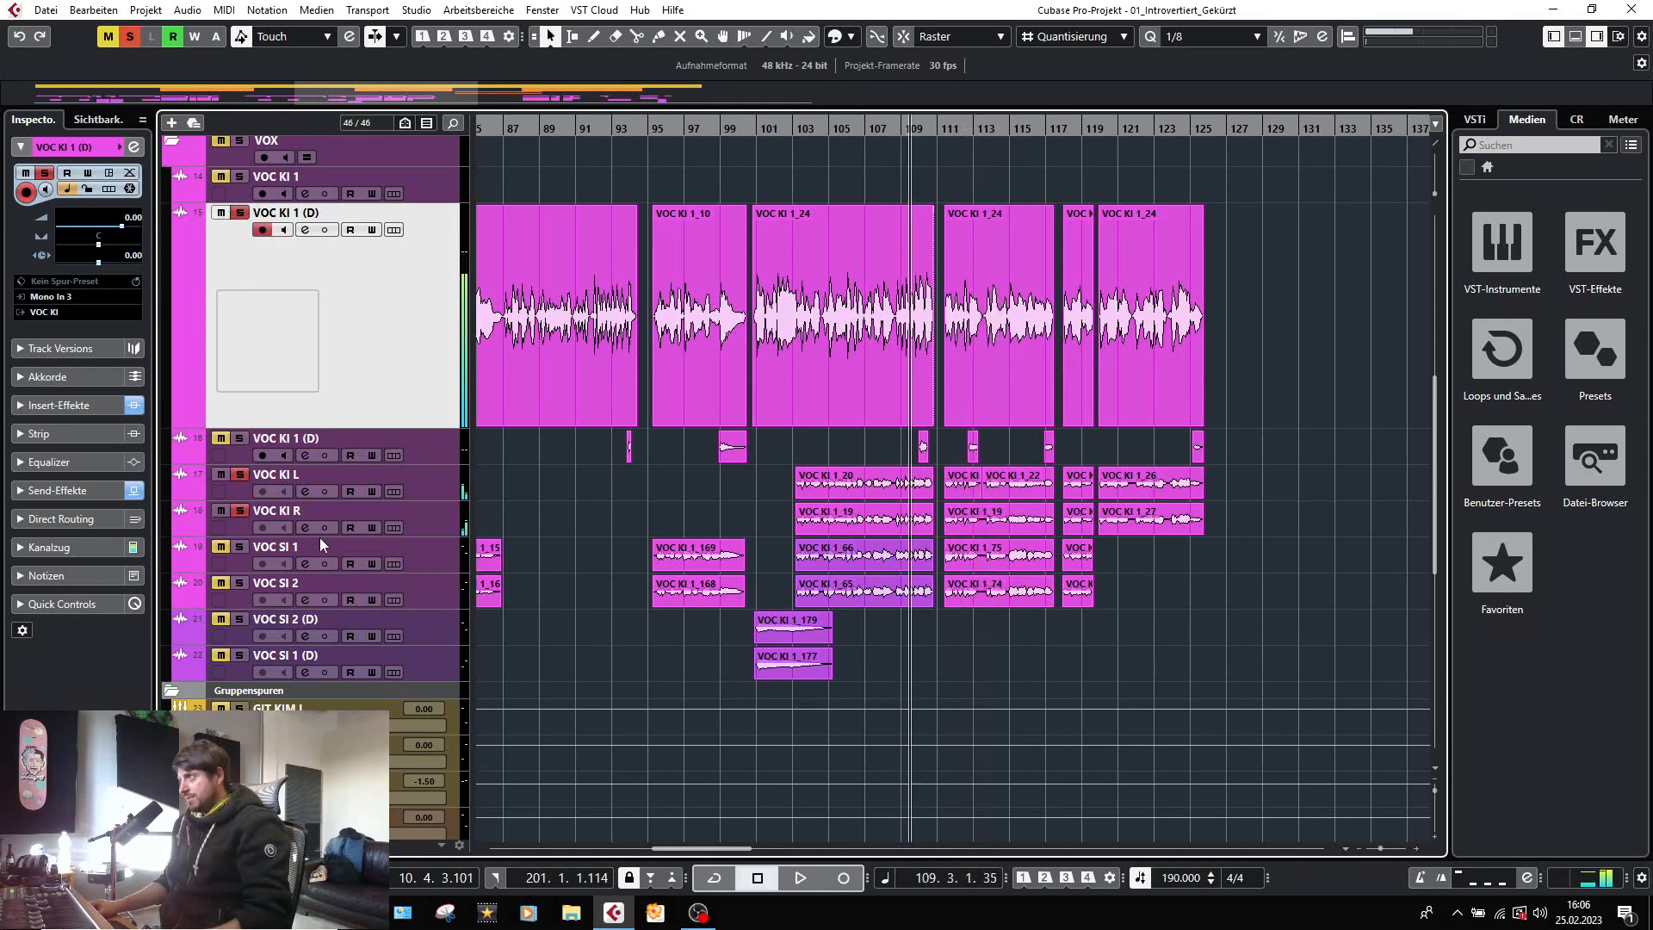
# Check the Waves Tune Real-Time Mono insert on VOC KI L in the MixConsole, close it and return to the project window.
pyautogui.press('F3')
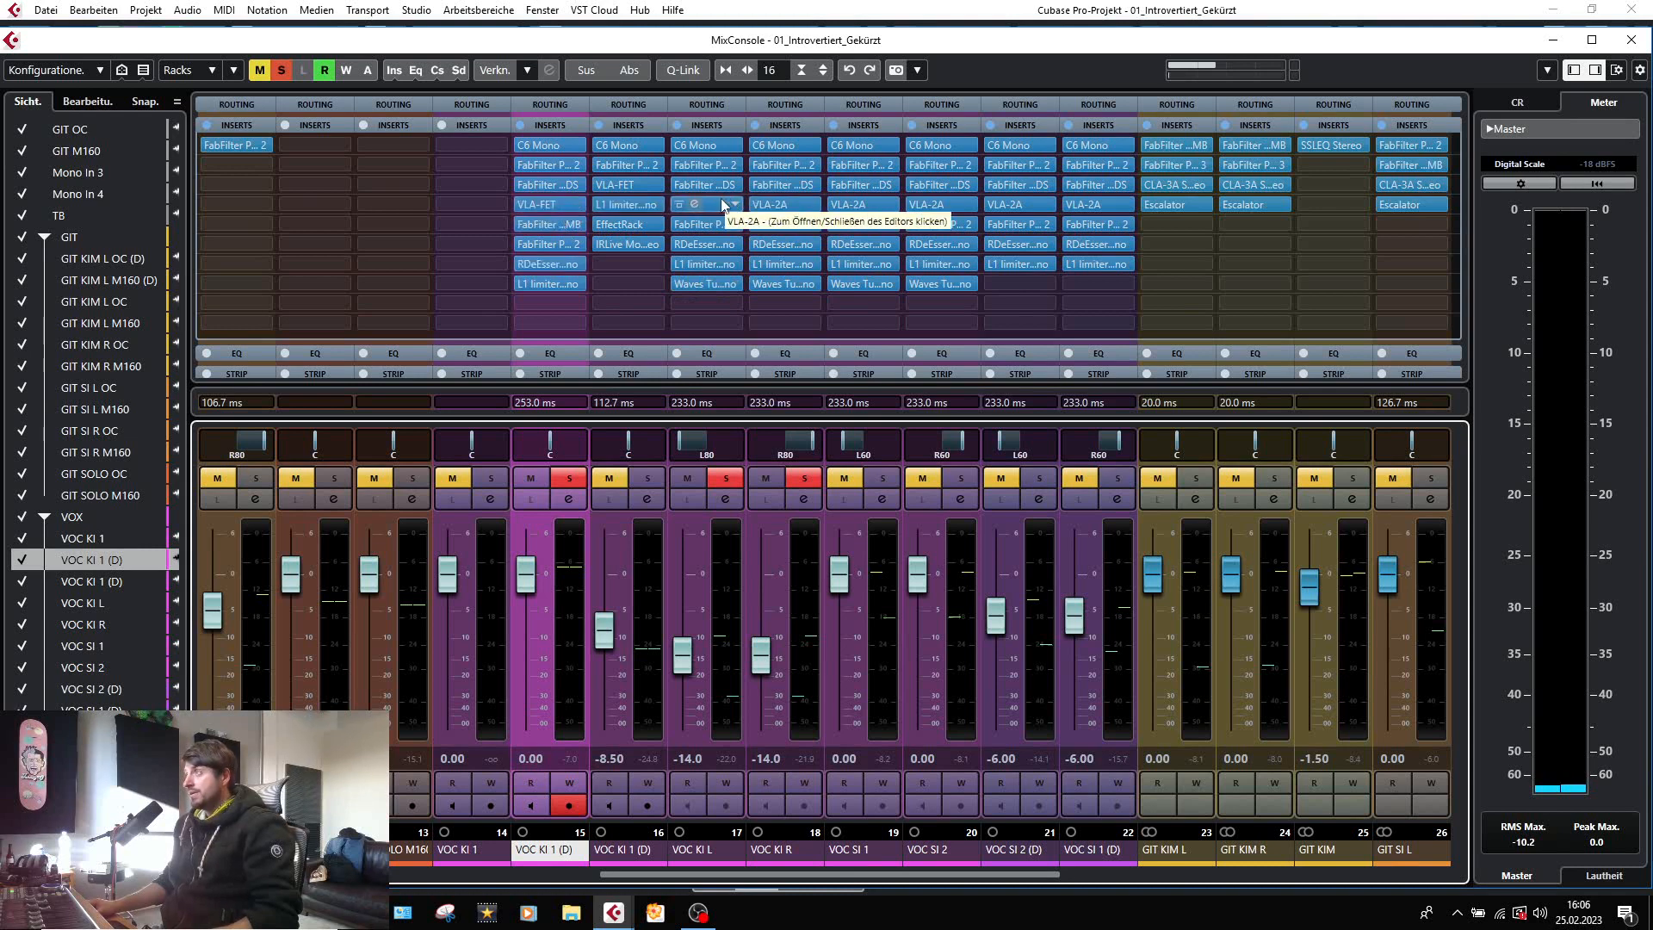
pyautogui.click(694, 286)
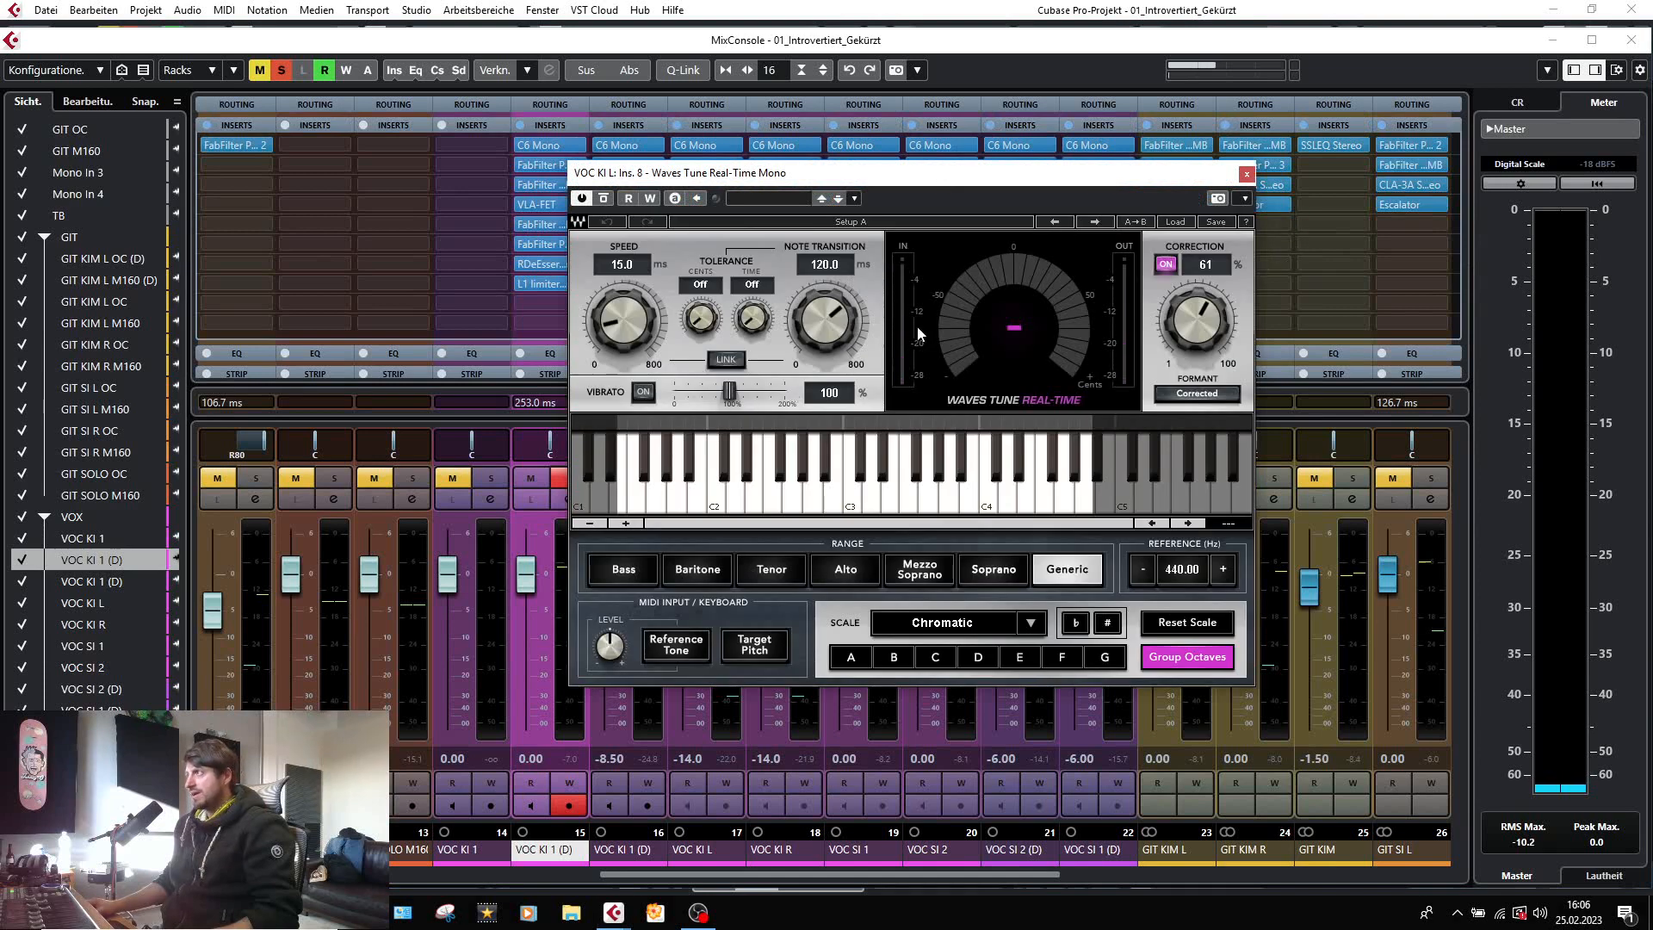
pyautogui.click(1246, 175)
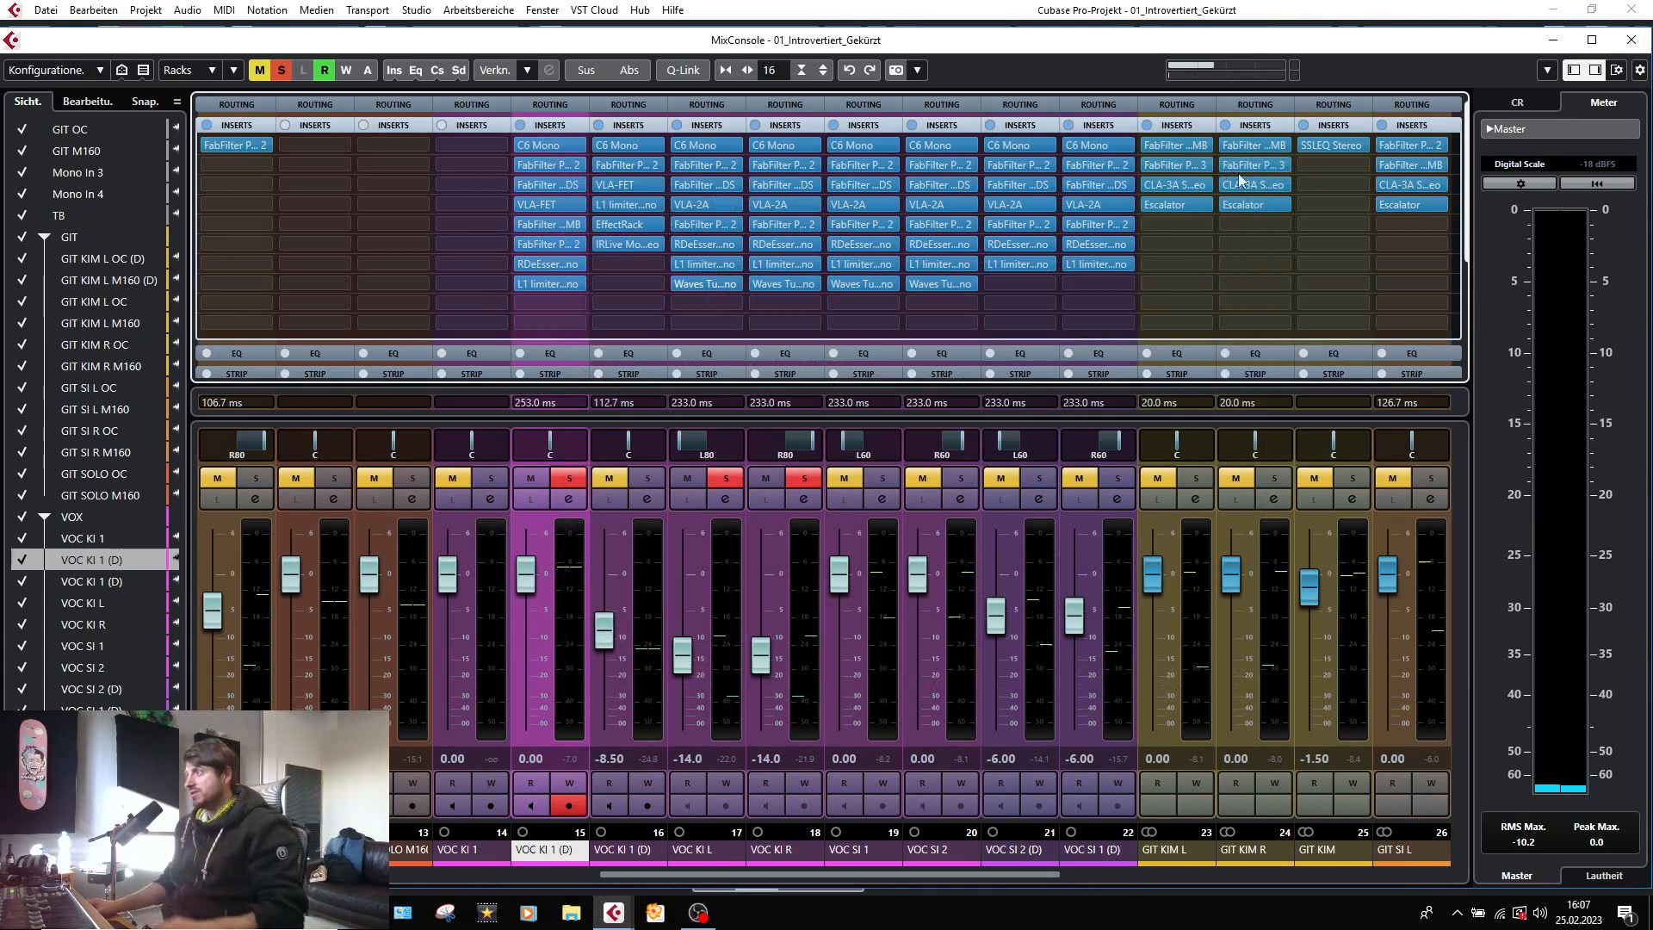
pyautogui.press('F3')
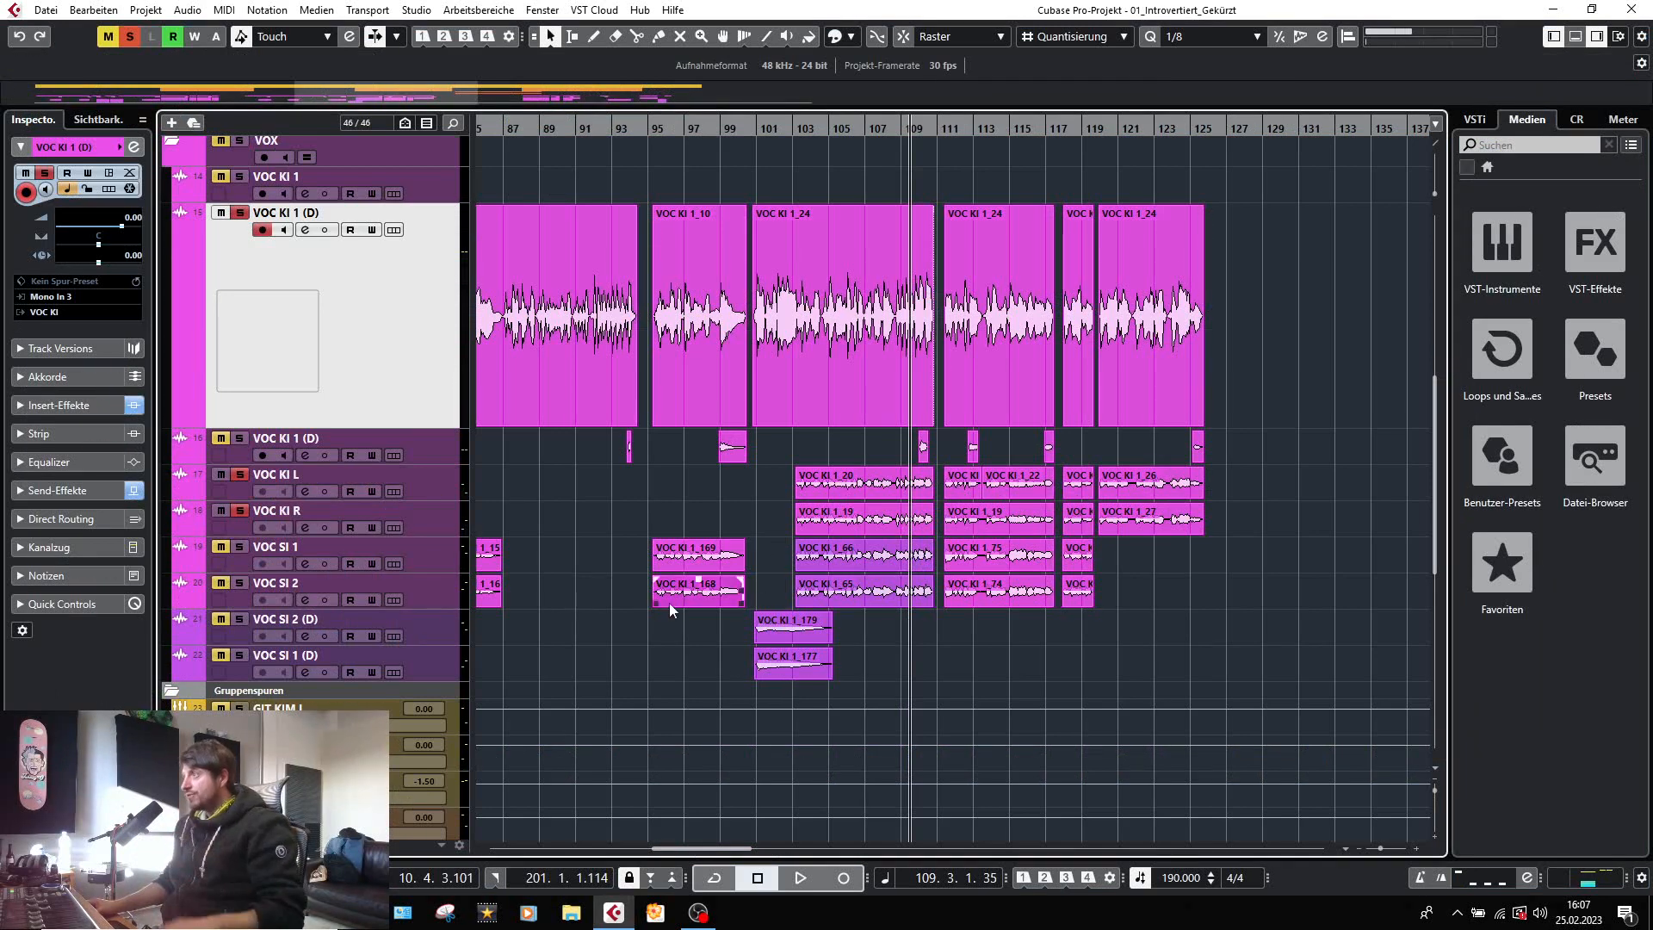
# Replace the current solos with VOC SI 1 and VOC SI 2 and audition both tracks from bar 103.
pyautogui.scroll(4, 811, 558)
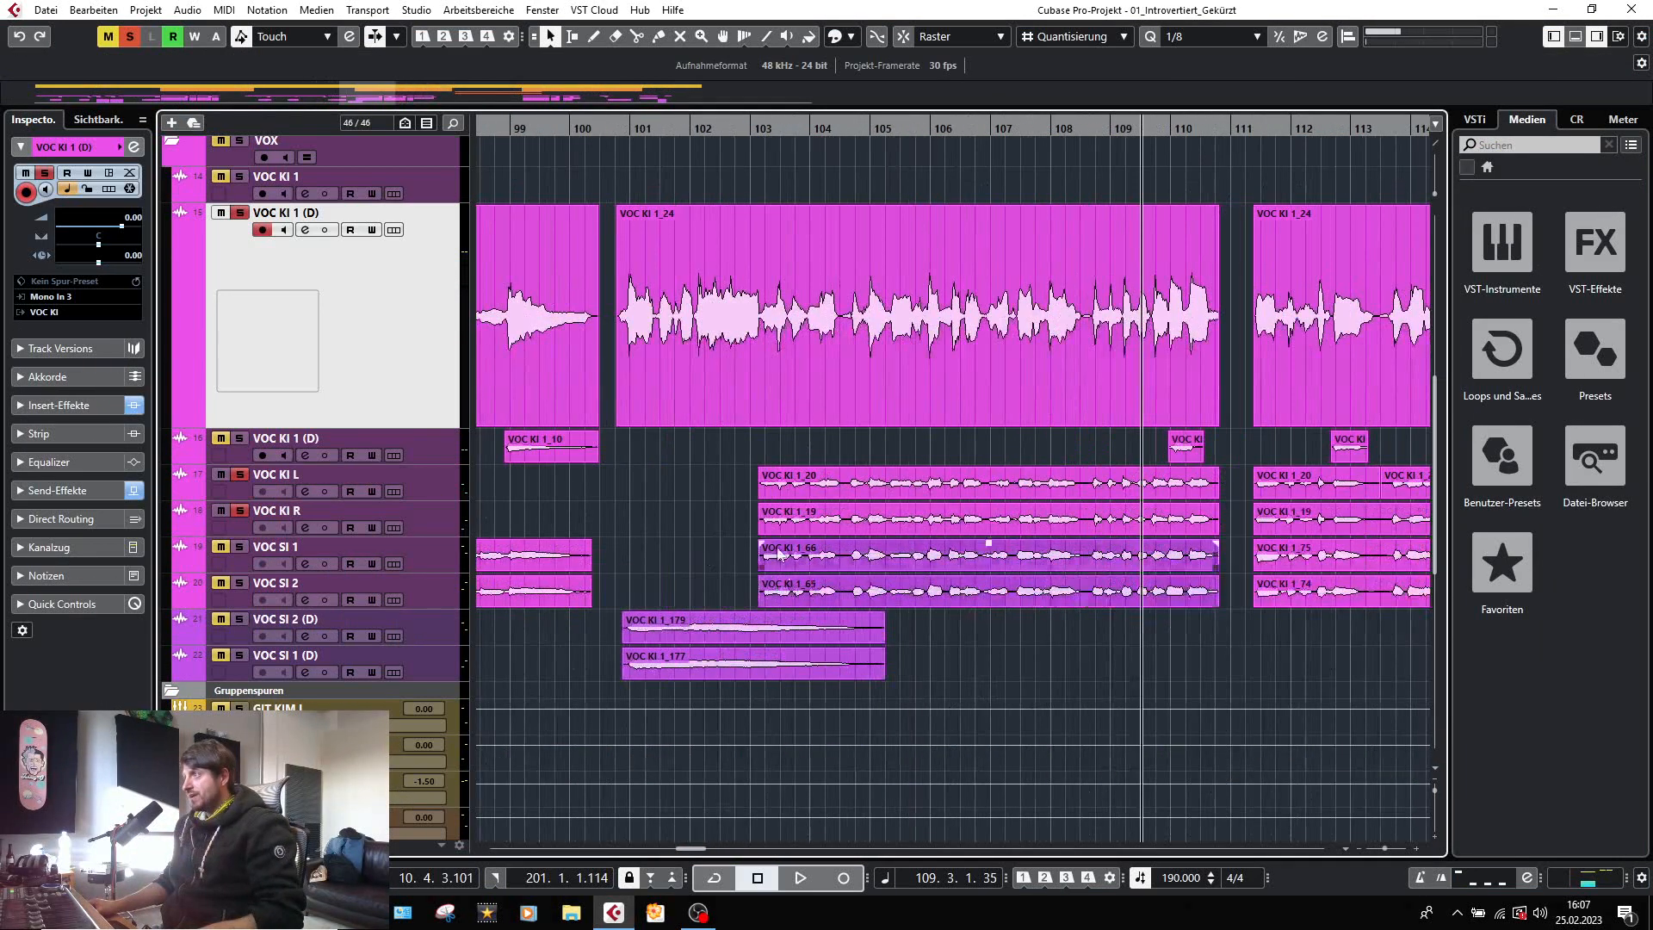
pyautogui.click(759, 129)
pyautogui.click(130, 37)
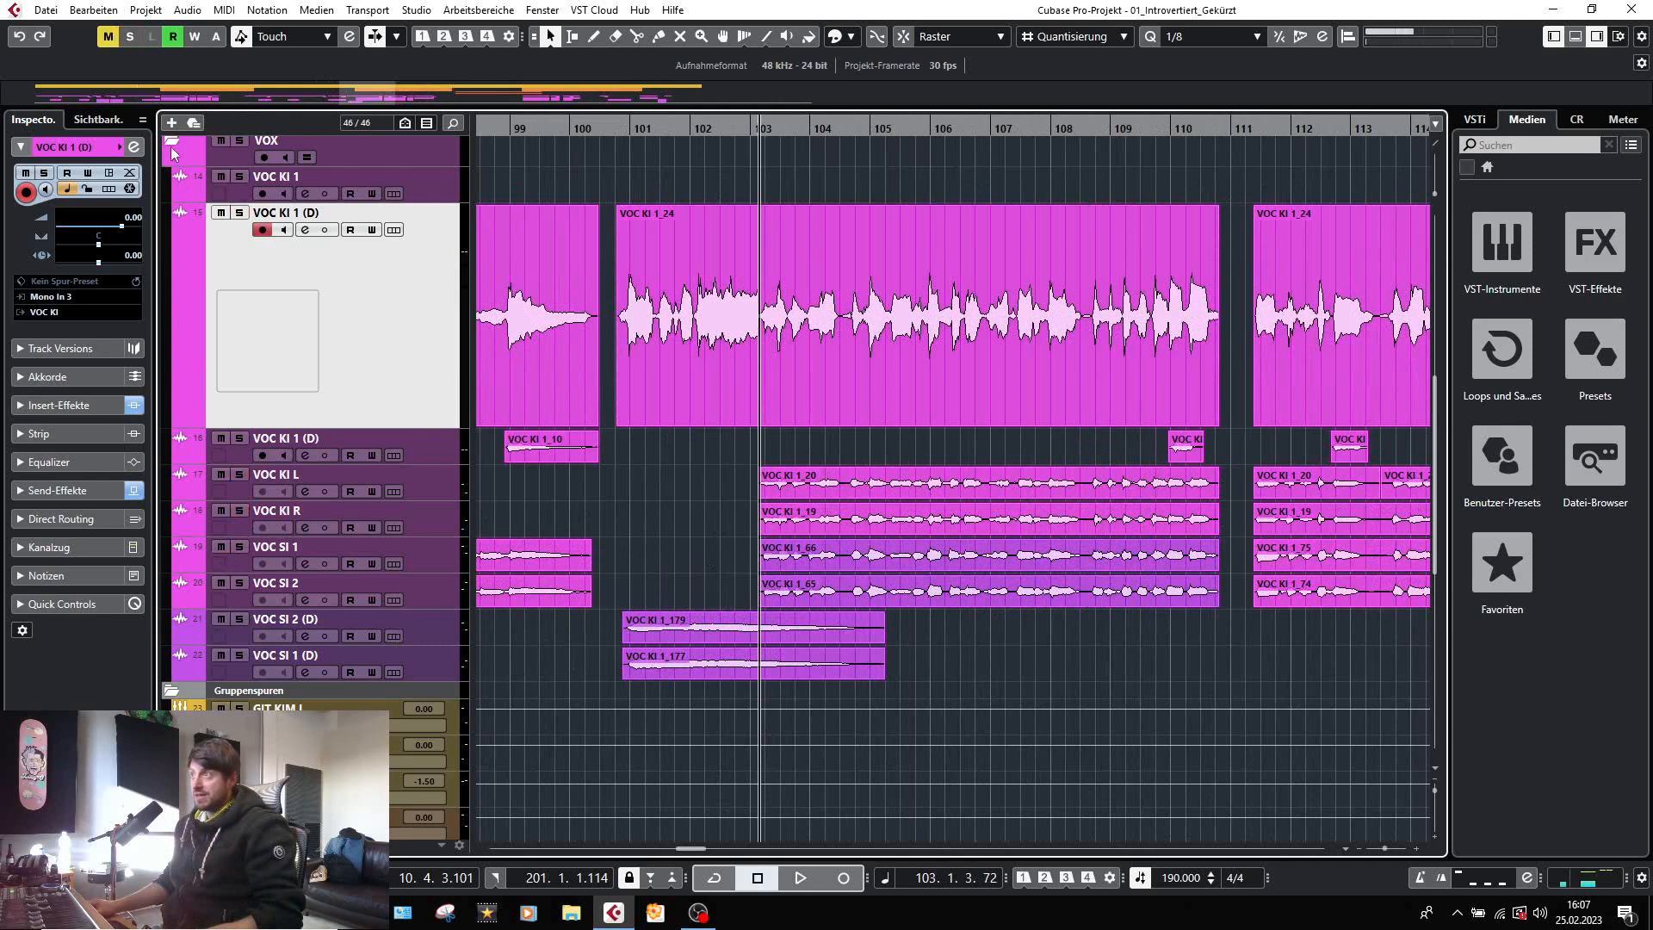
pyautogui.click(245, 549)
pyautogui.click(239, 583)
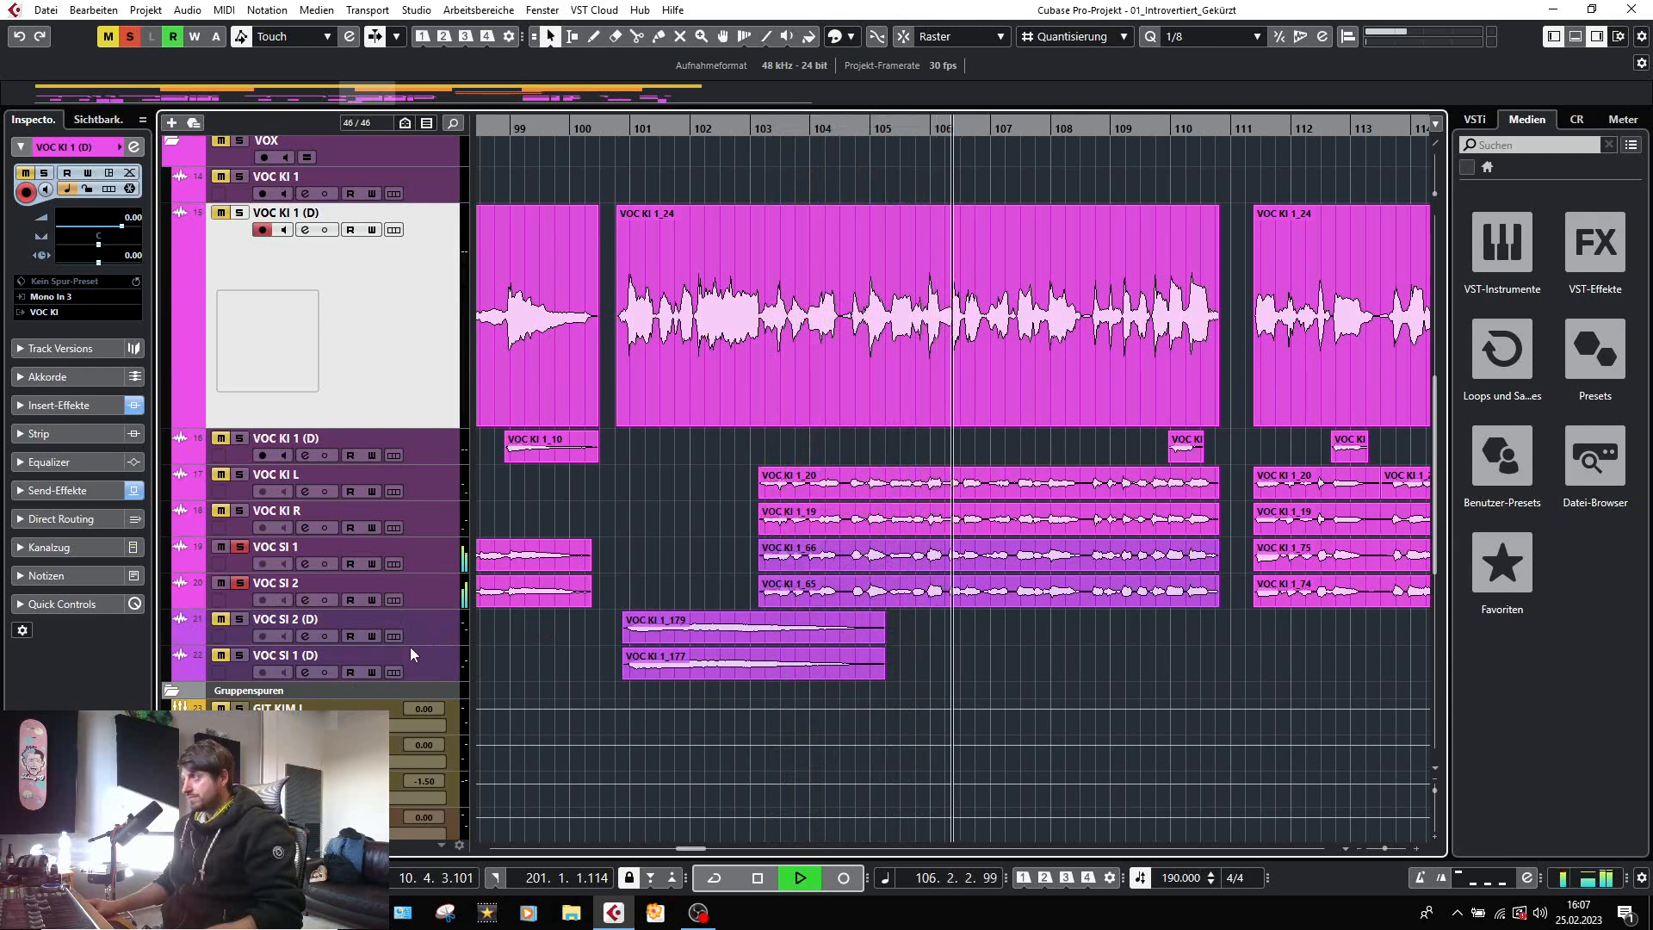
pyautogui.press('space')
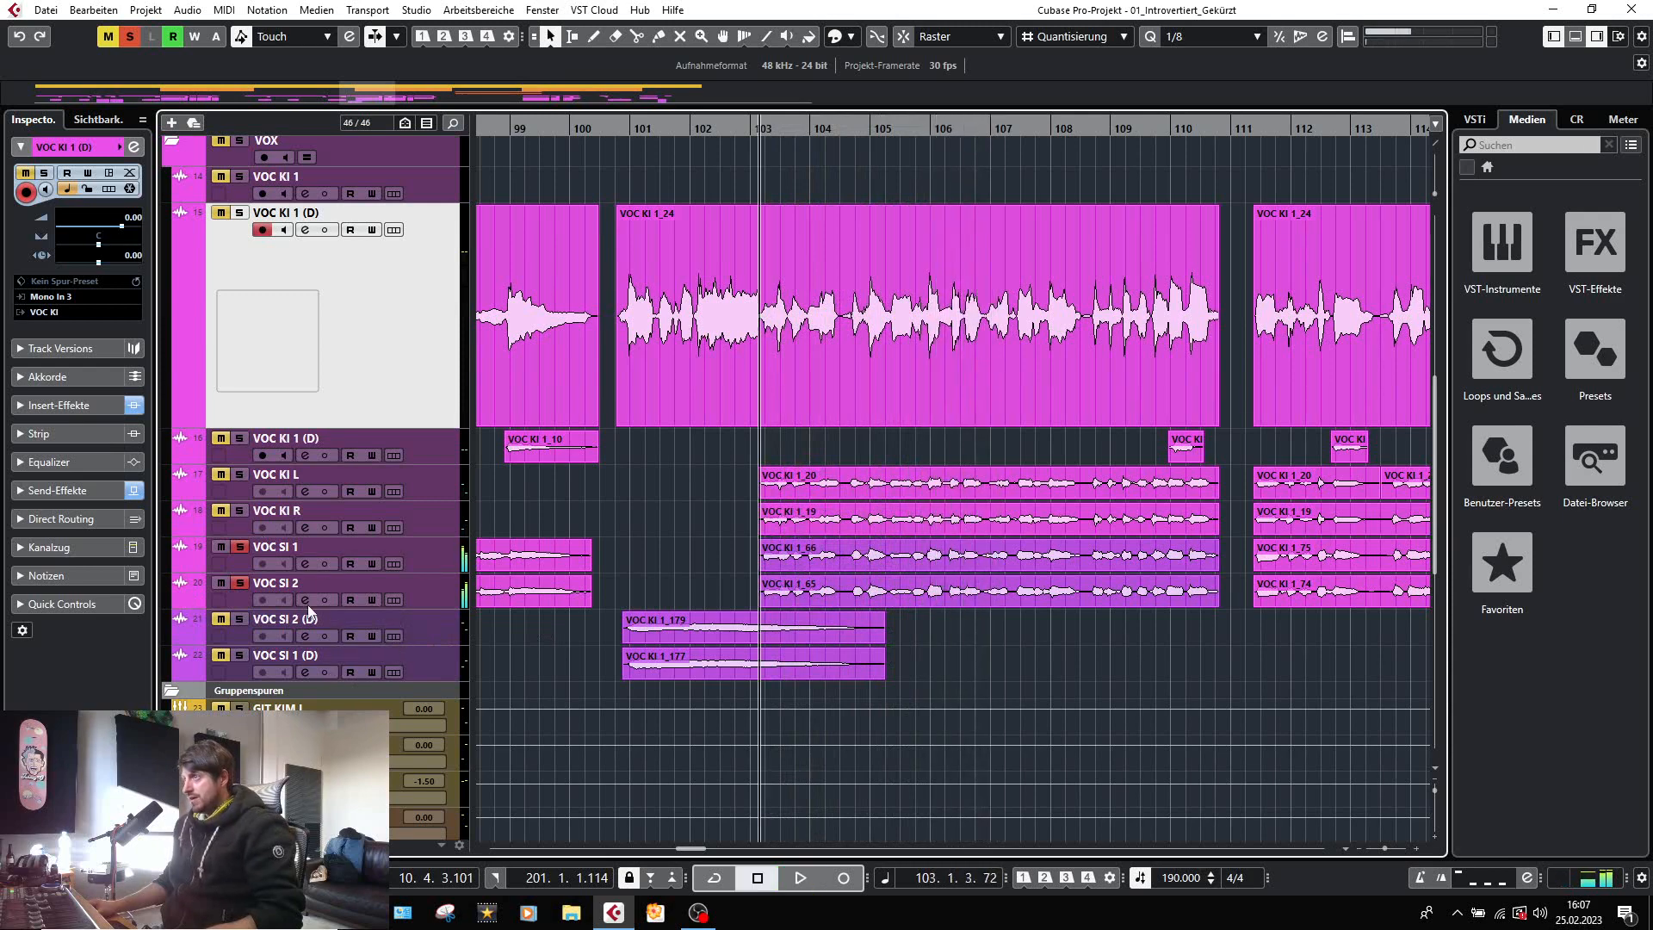
# Inspect the C6 Mono and first FabFilter Pro-Q 2 inserts on VOC SI 1, and close the plug-ins and channel settings.
pyautogui.click(308, 562)
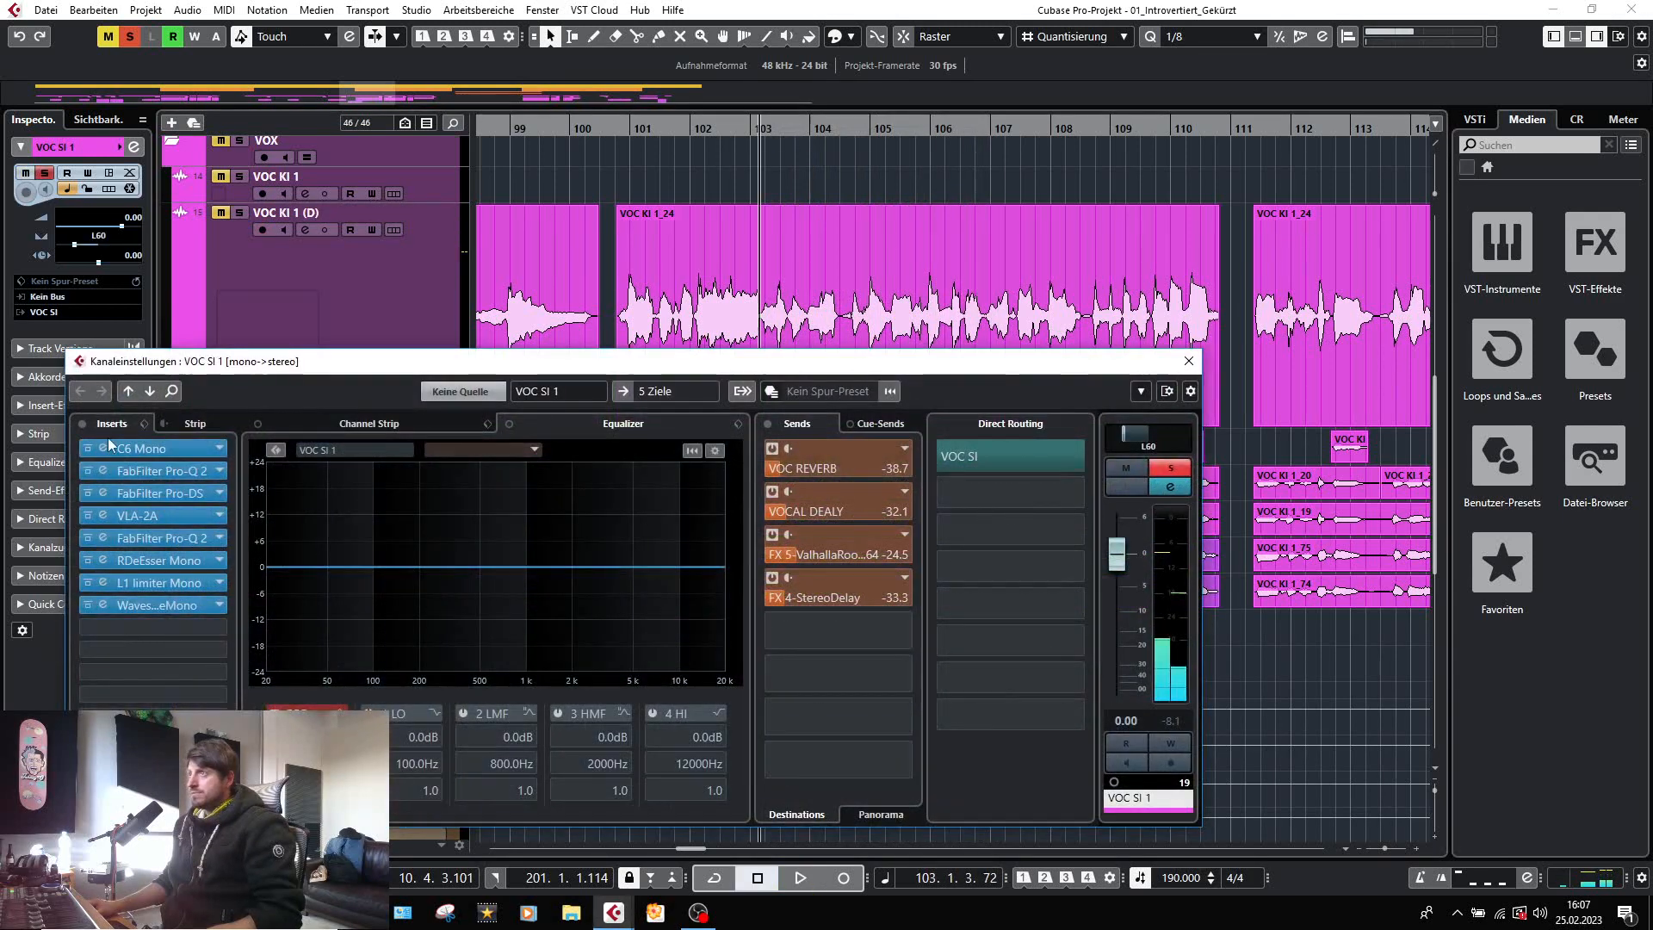
pyautogui.click(103, 448)
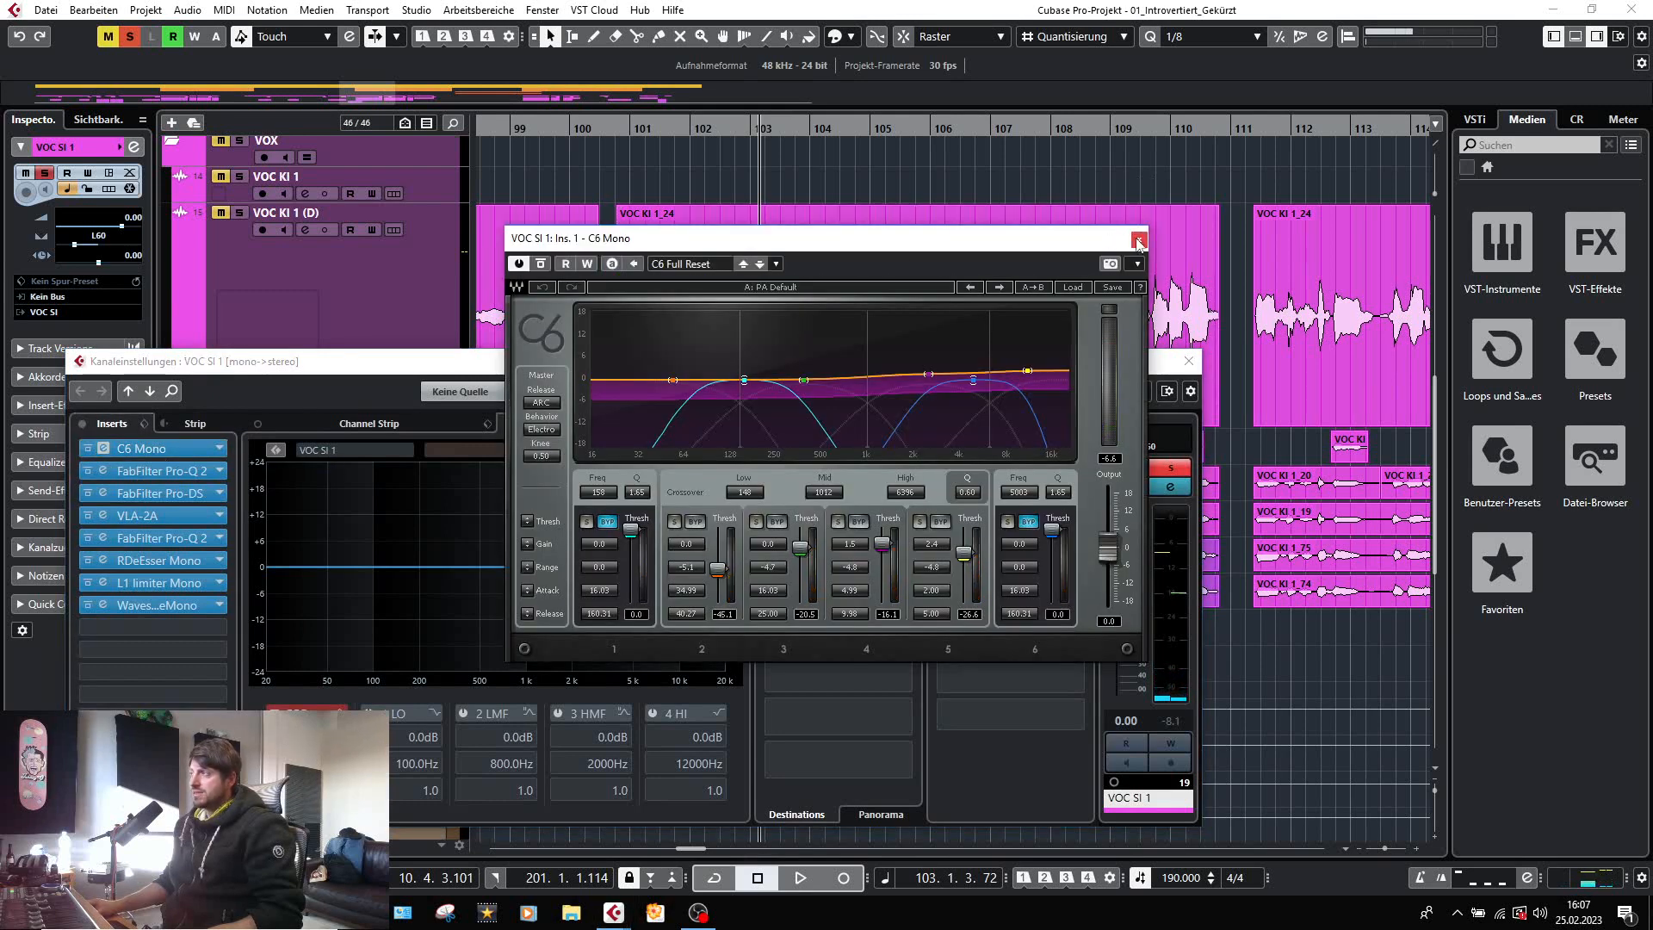
pyautogui.click(1139, 240)
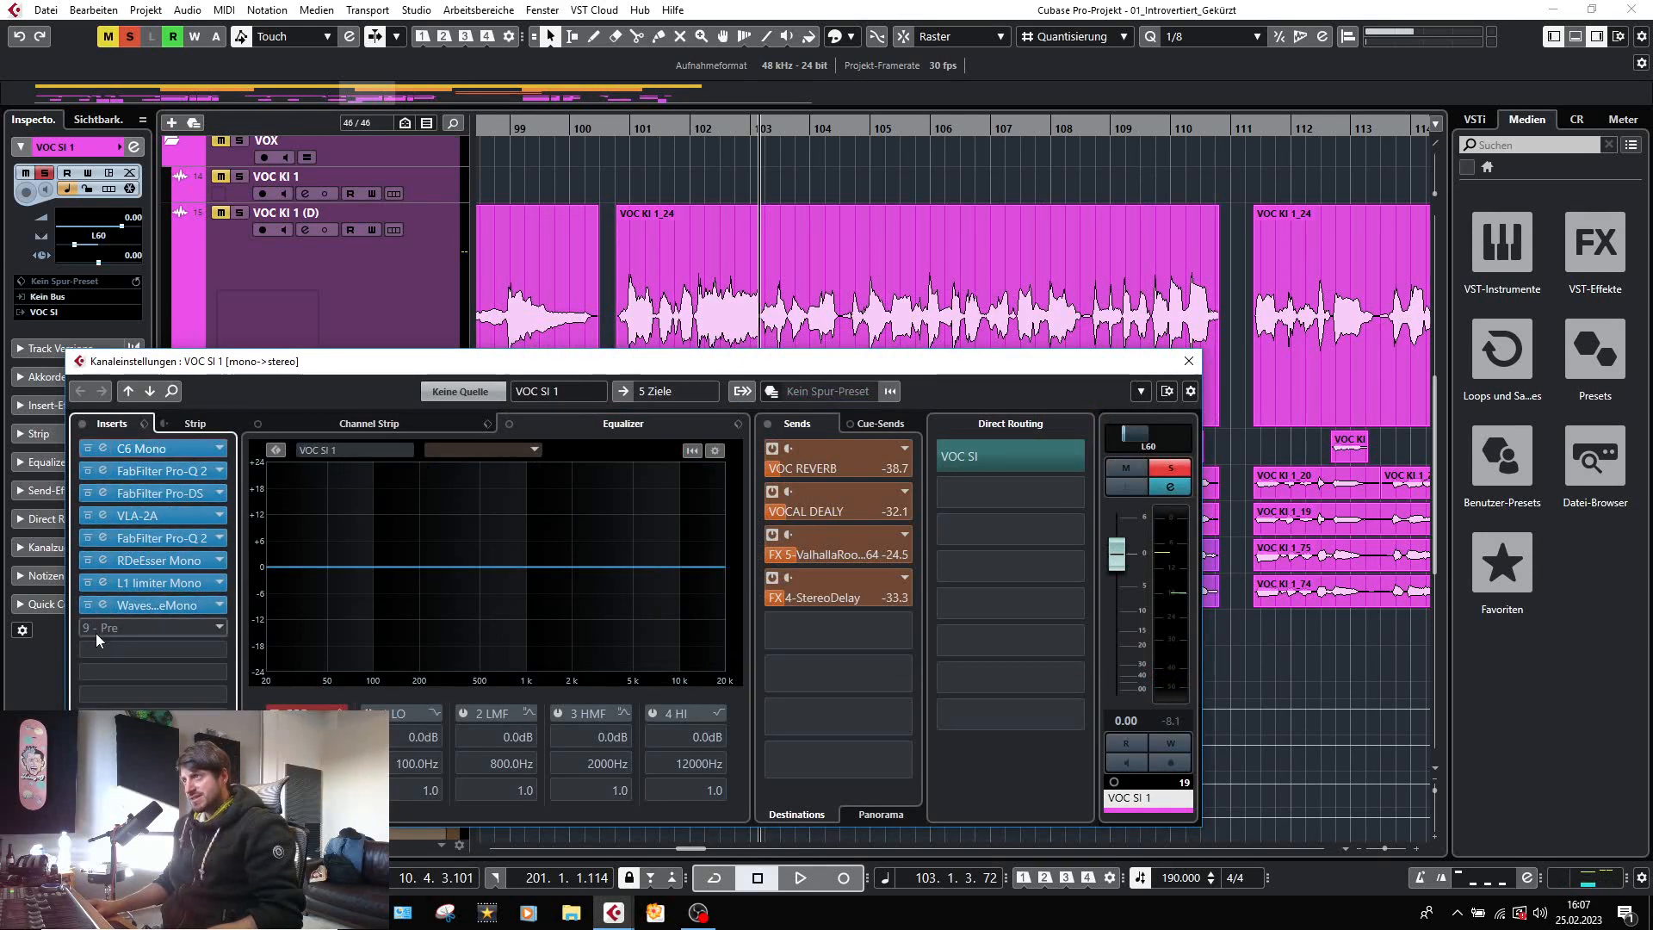
pyautogui.click(105, 477)
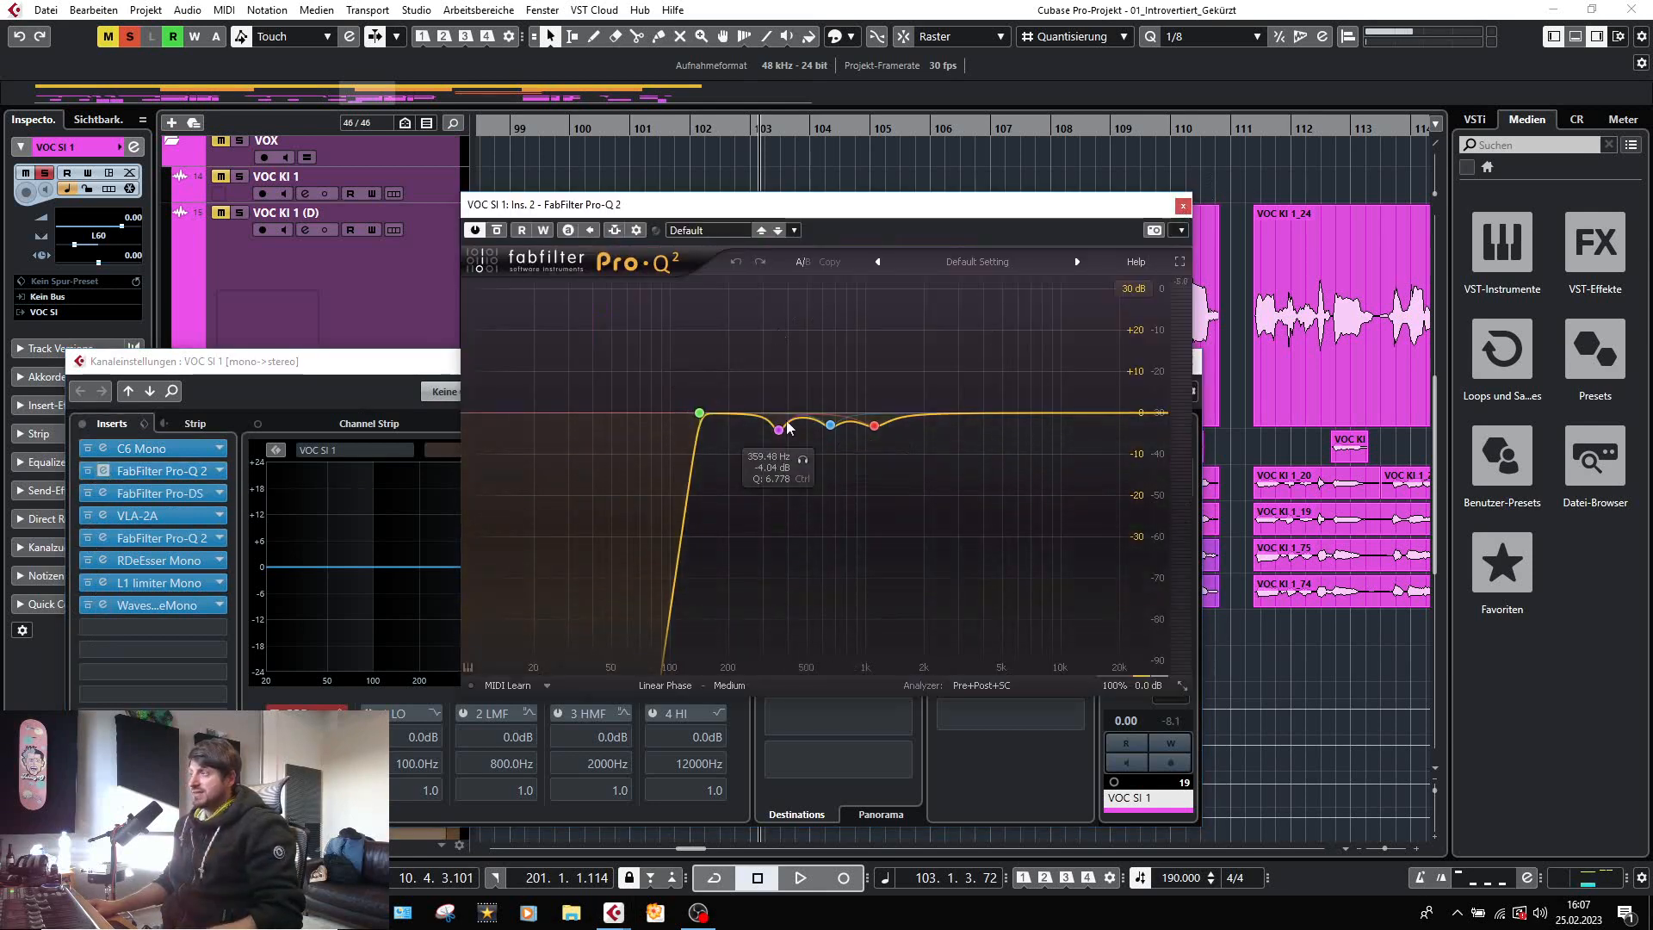
pyautogui.click(1183, 207)
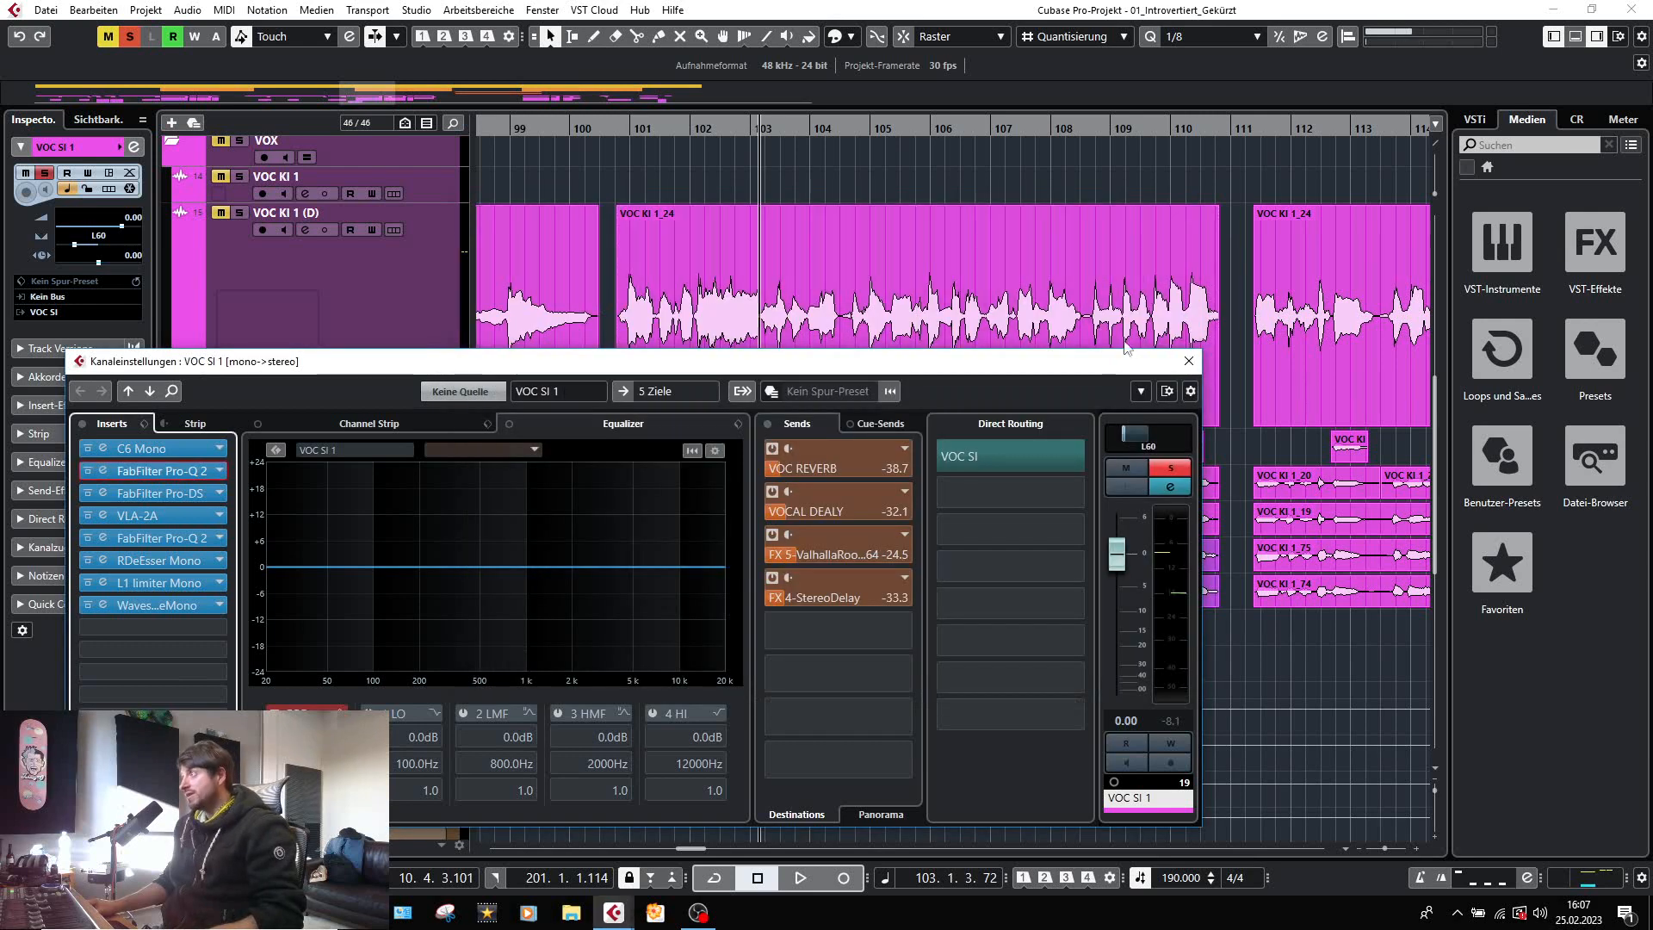
pyautogui.click(1185, 361)
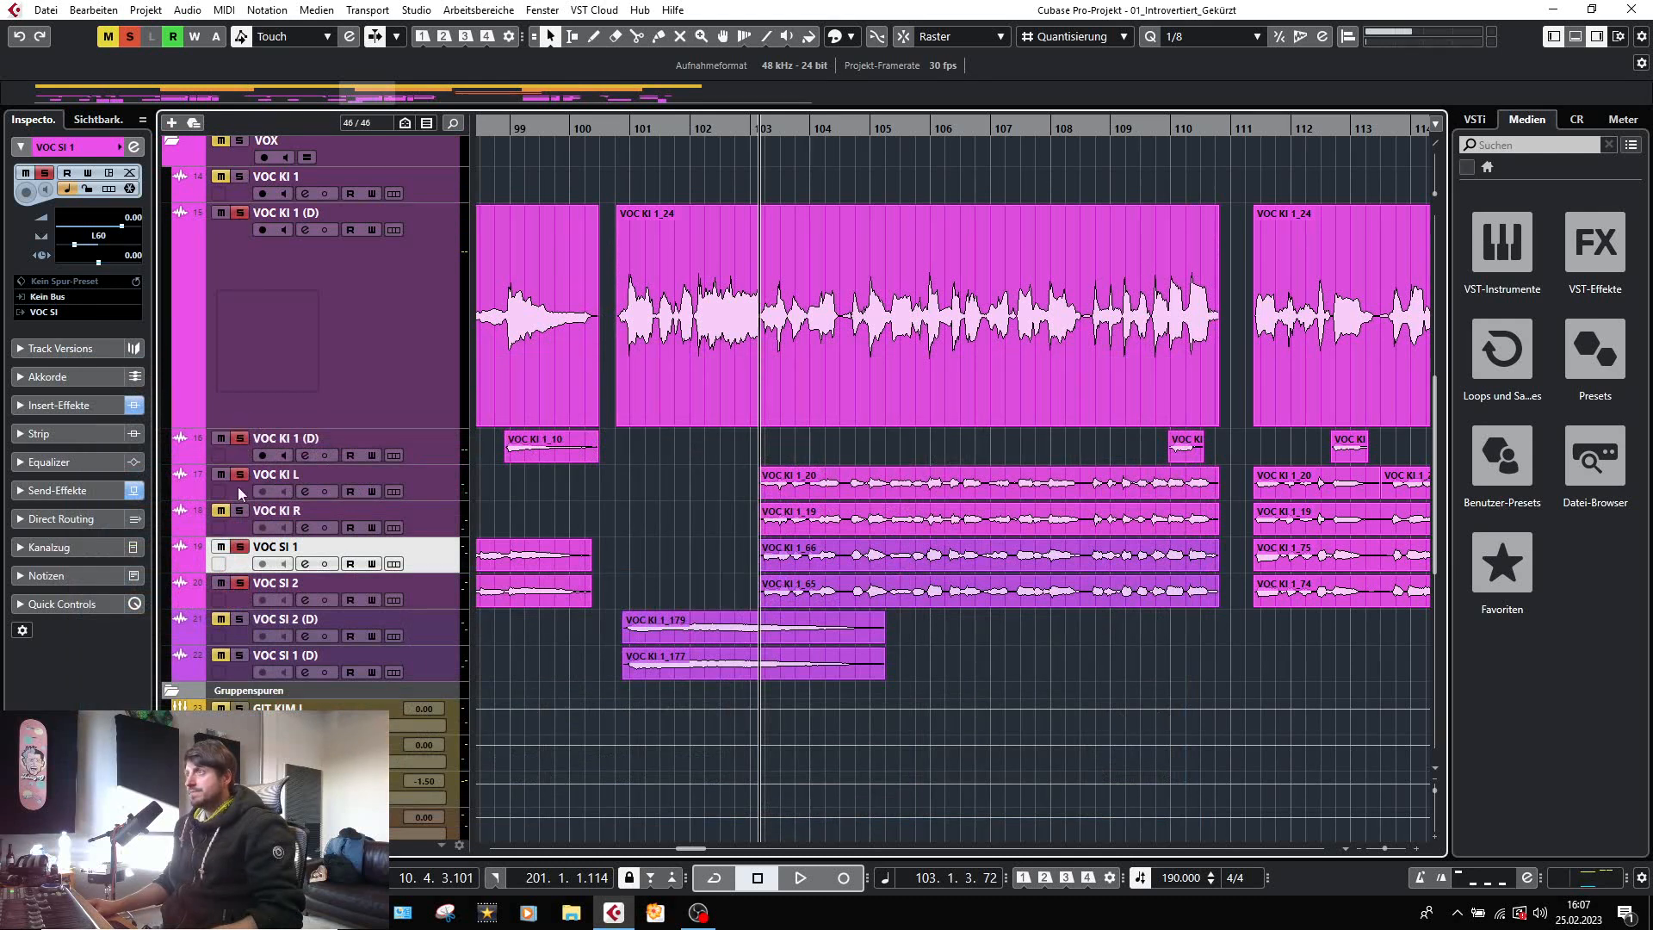
# Audition both VOC KI 1 (D) tracks with VOC KI L/R and VOC SI 1/2 soloed from bar 103, then deactivate all solos.
pyautogui.press('space')
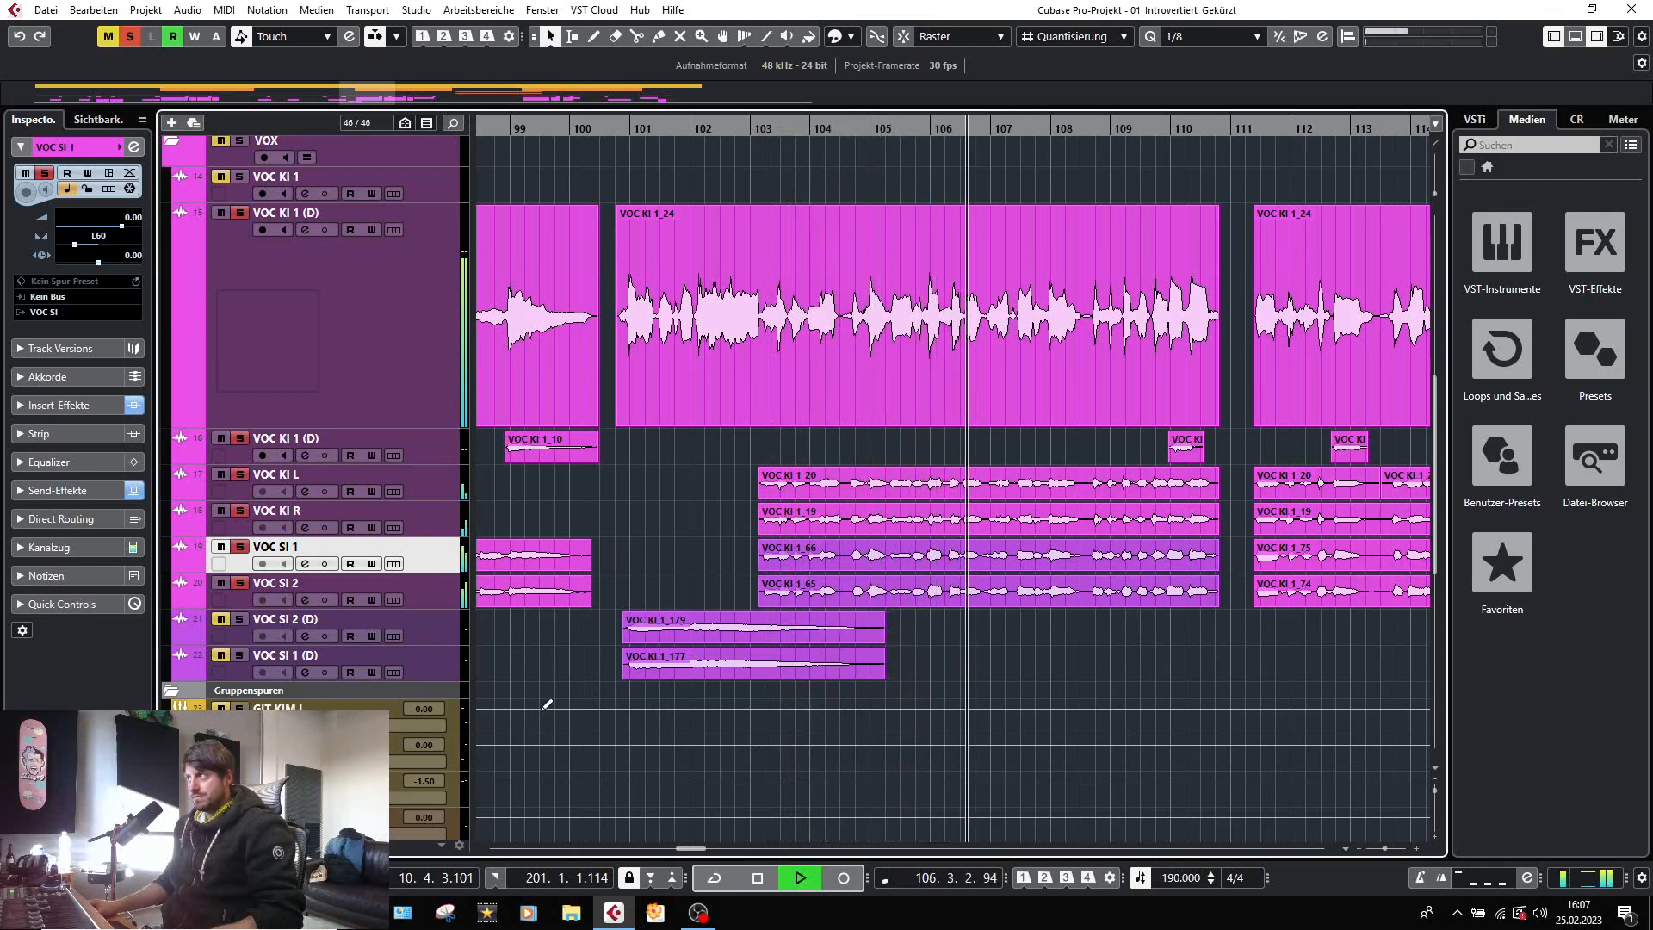
pyautogui.press('space')
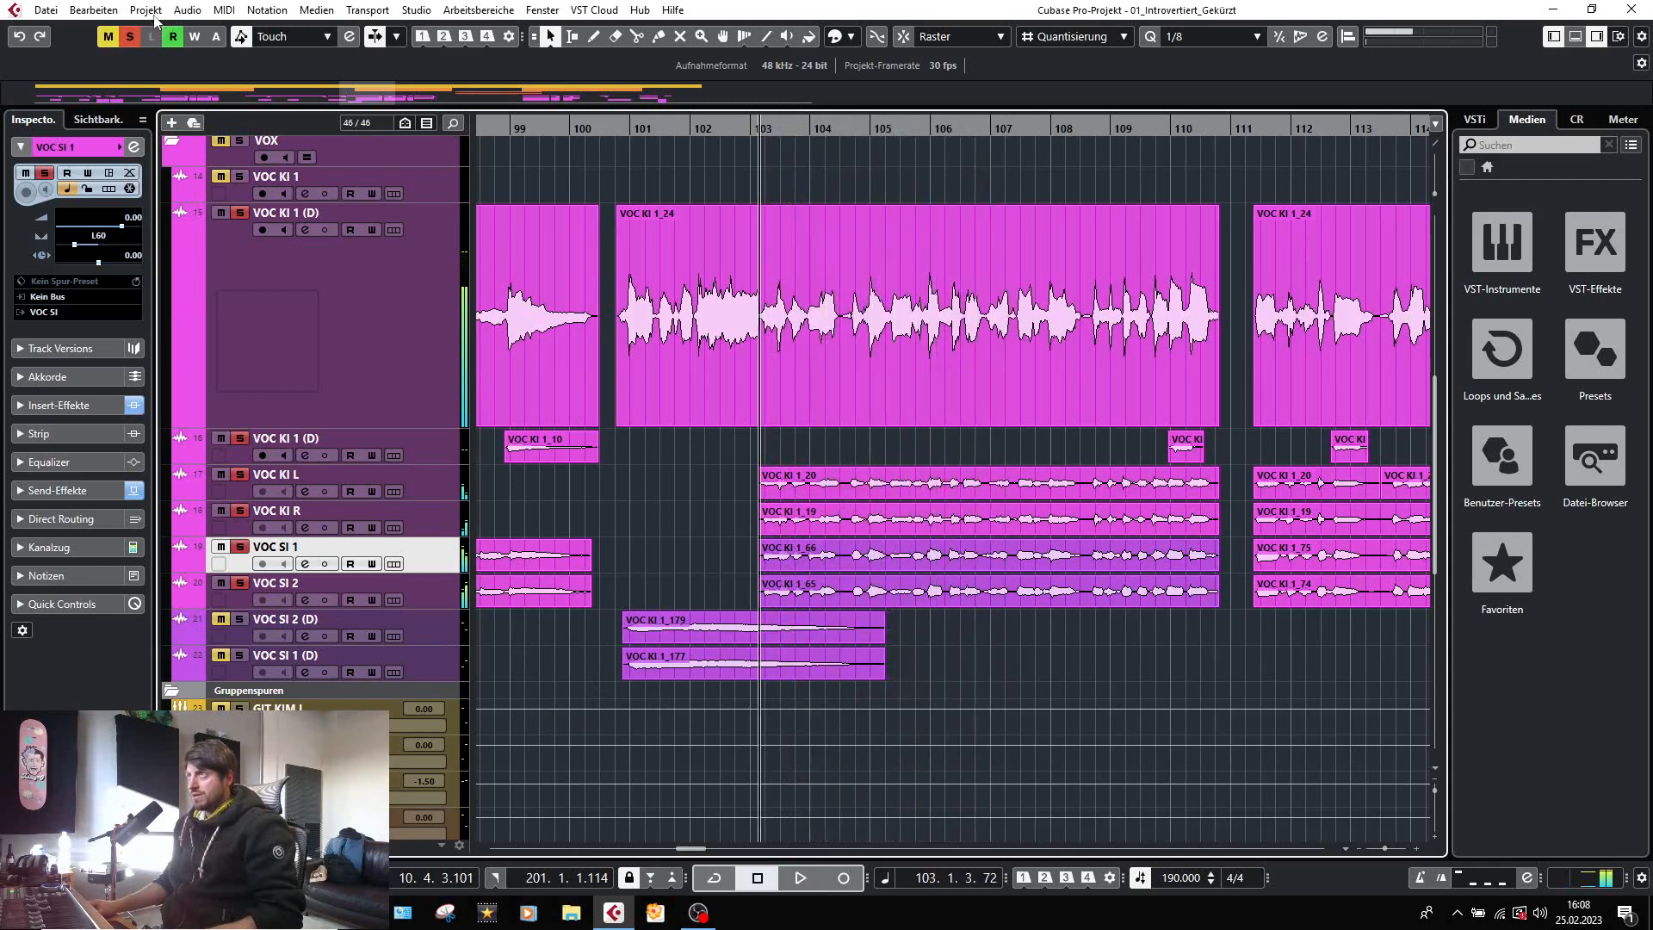
pyautogui.click(131, 37)
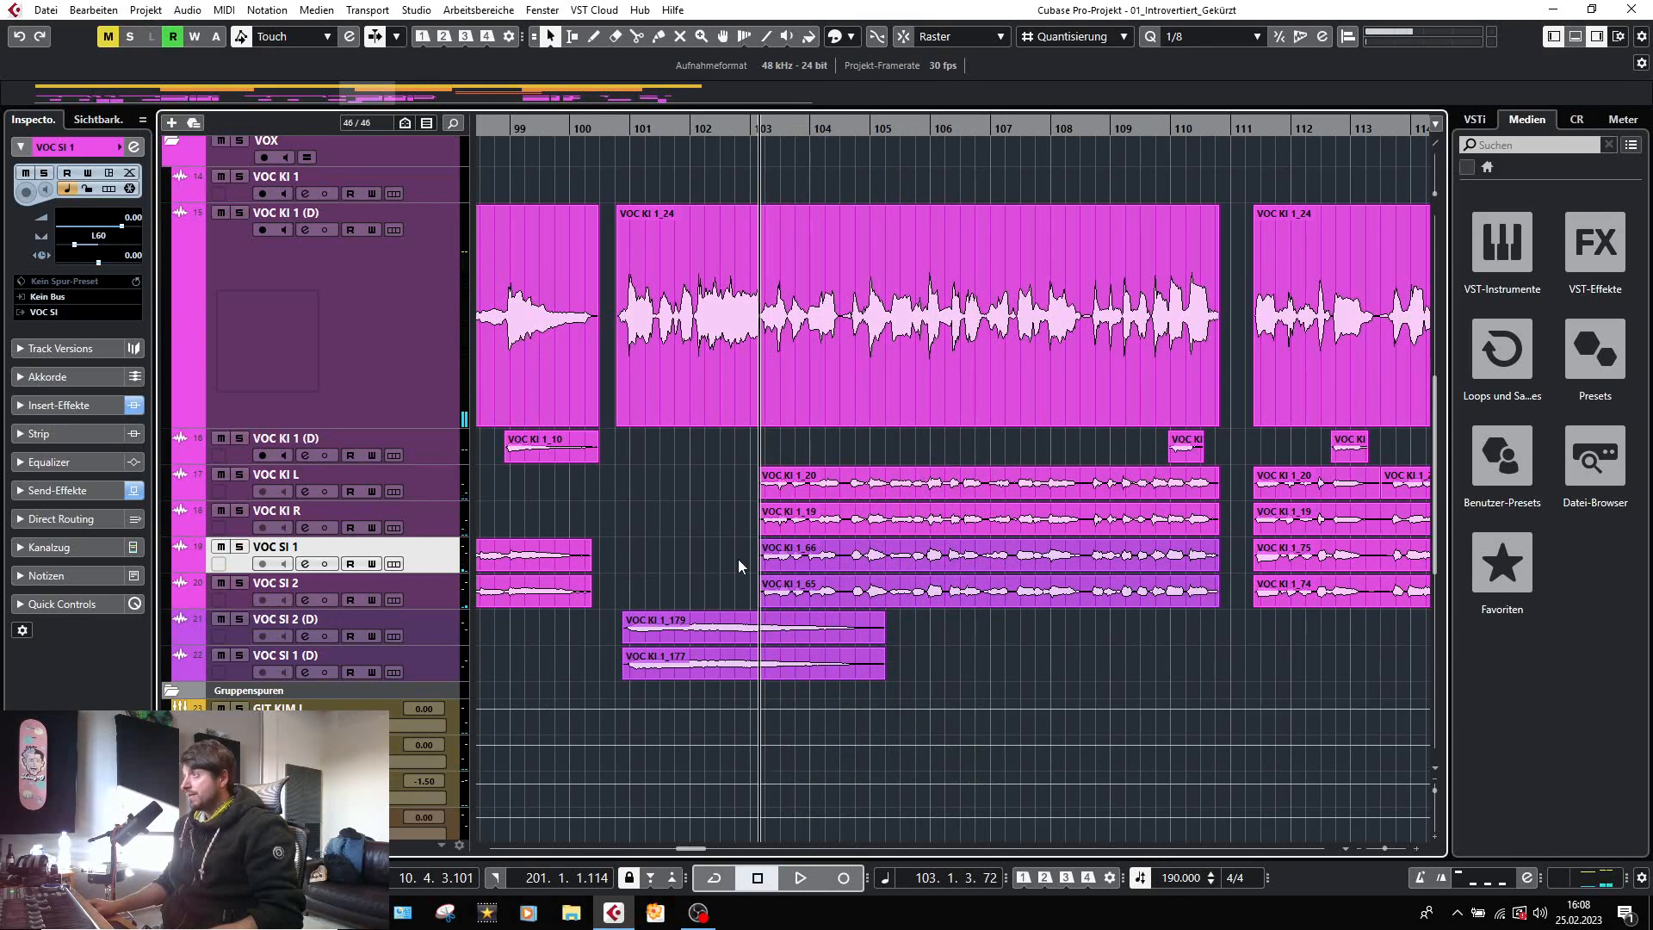
# Solo VOC SI 2 (D) and VOC SI 1 (D) and play them from bar 28.
pyautogui.press('g')
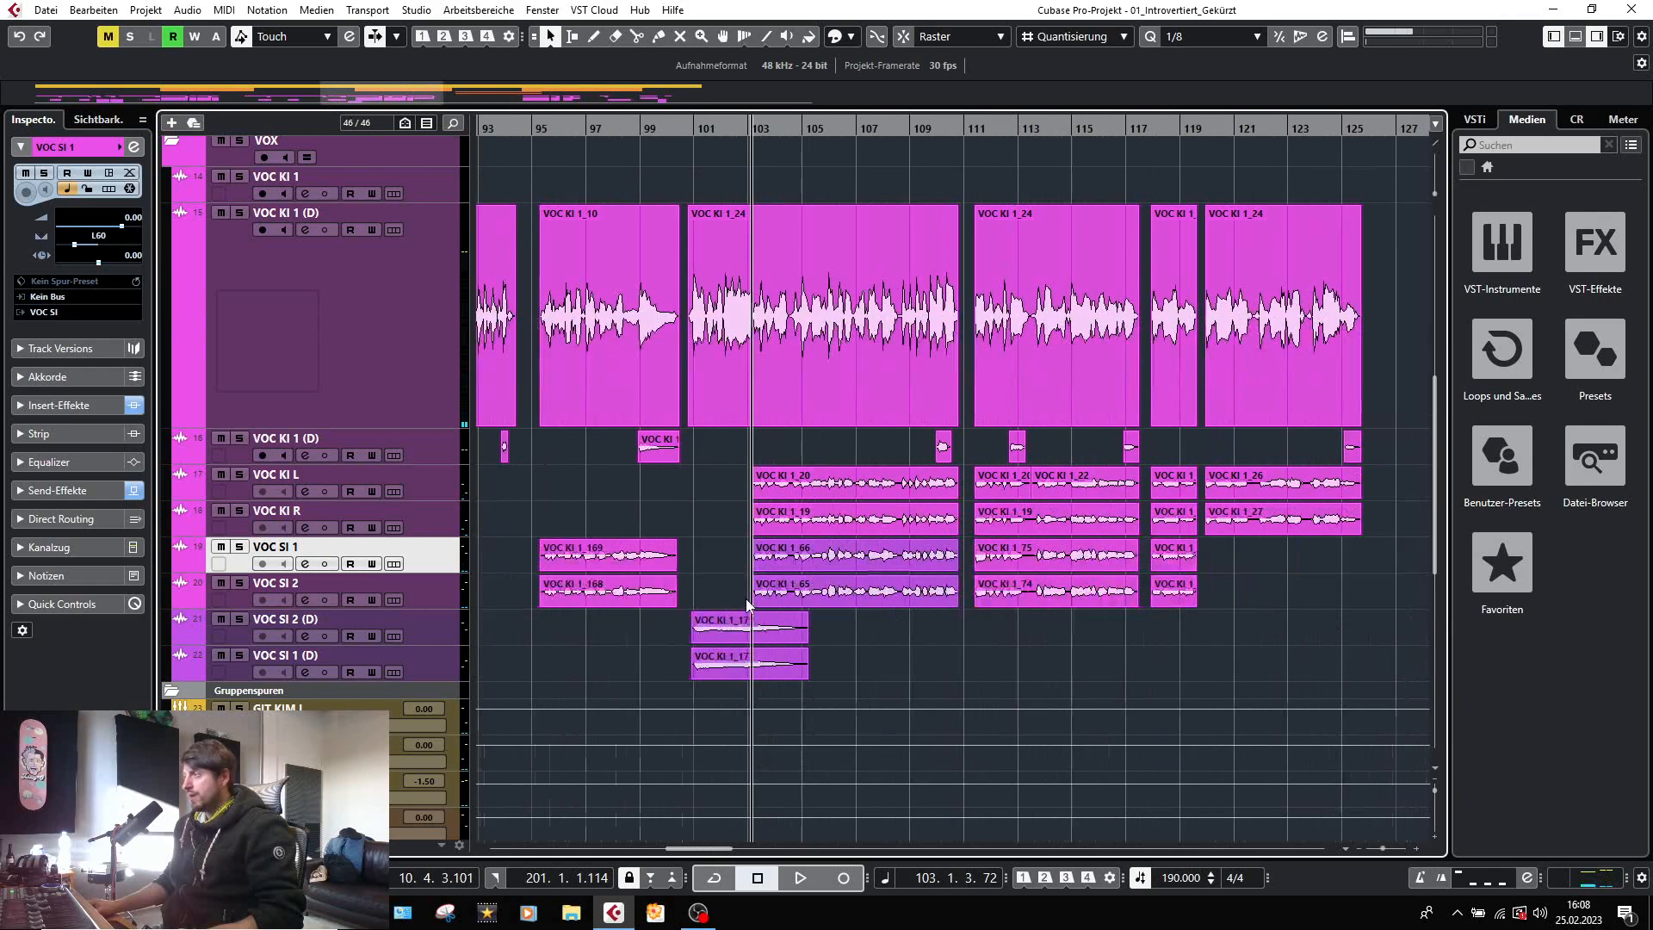
pyautogui.press('h')
pyautogui.press('h')
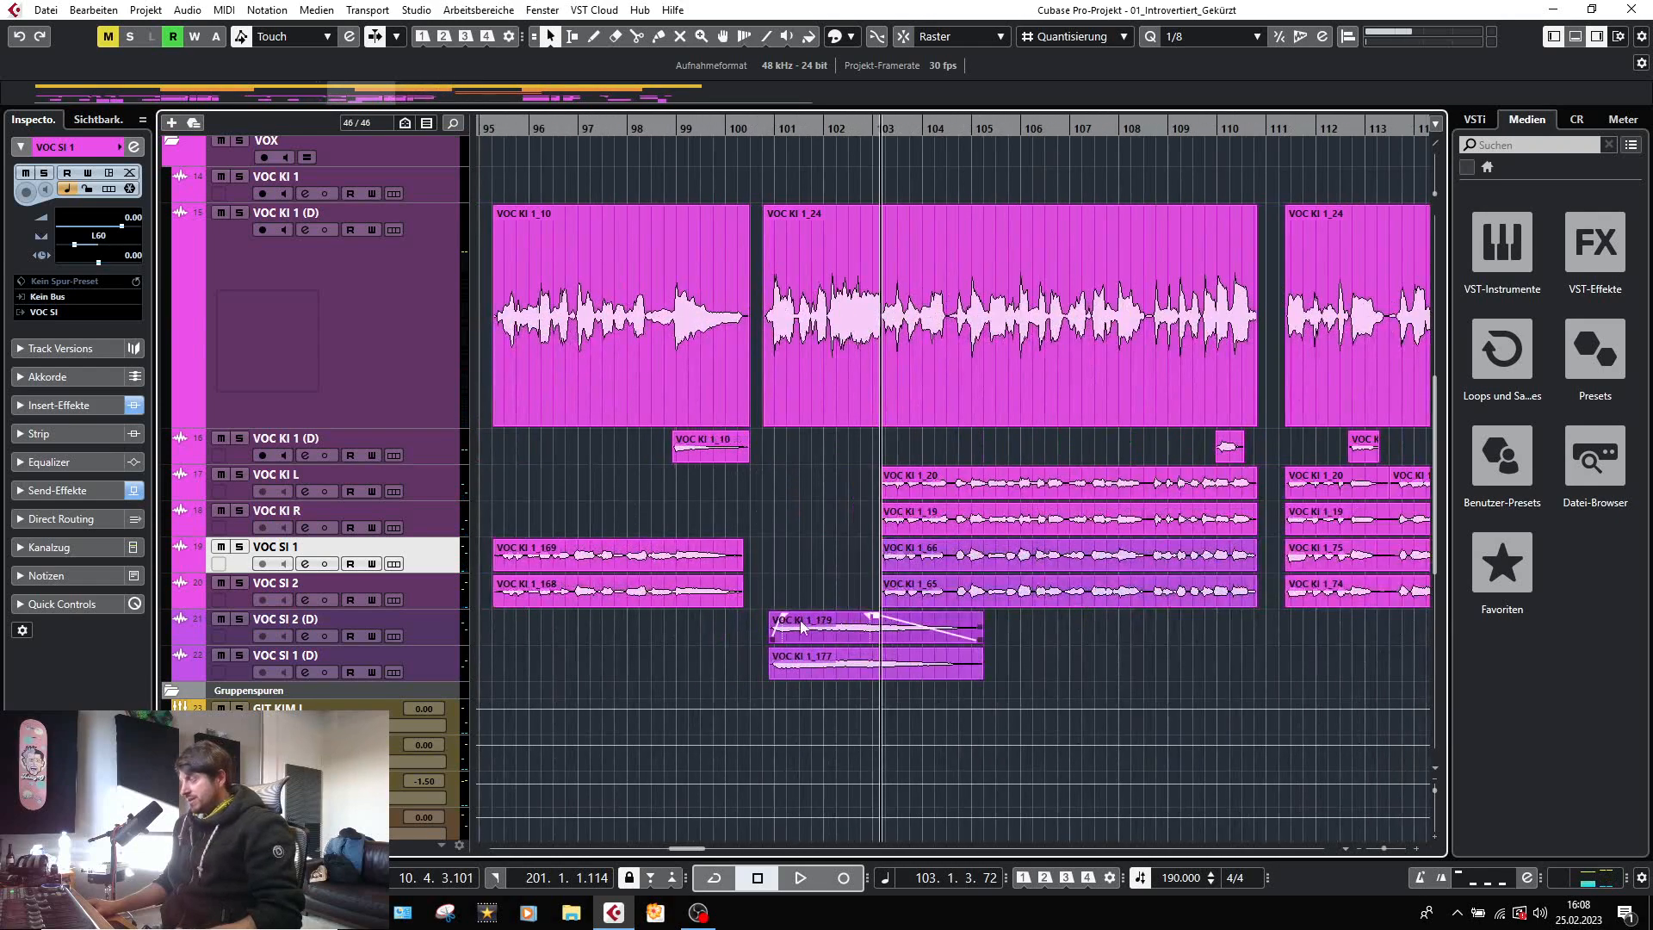
pyautogui.press('g')
pyautogui.press('g')
pyautogui.press('g')
pyautogui.press('g')
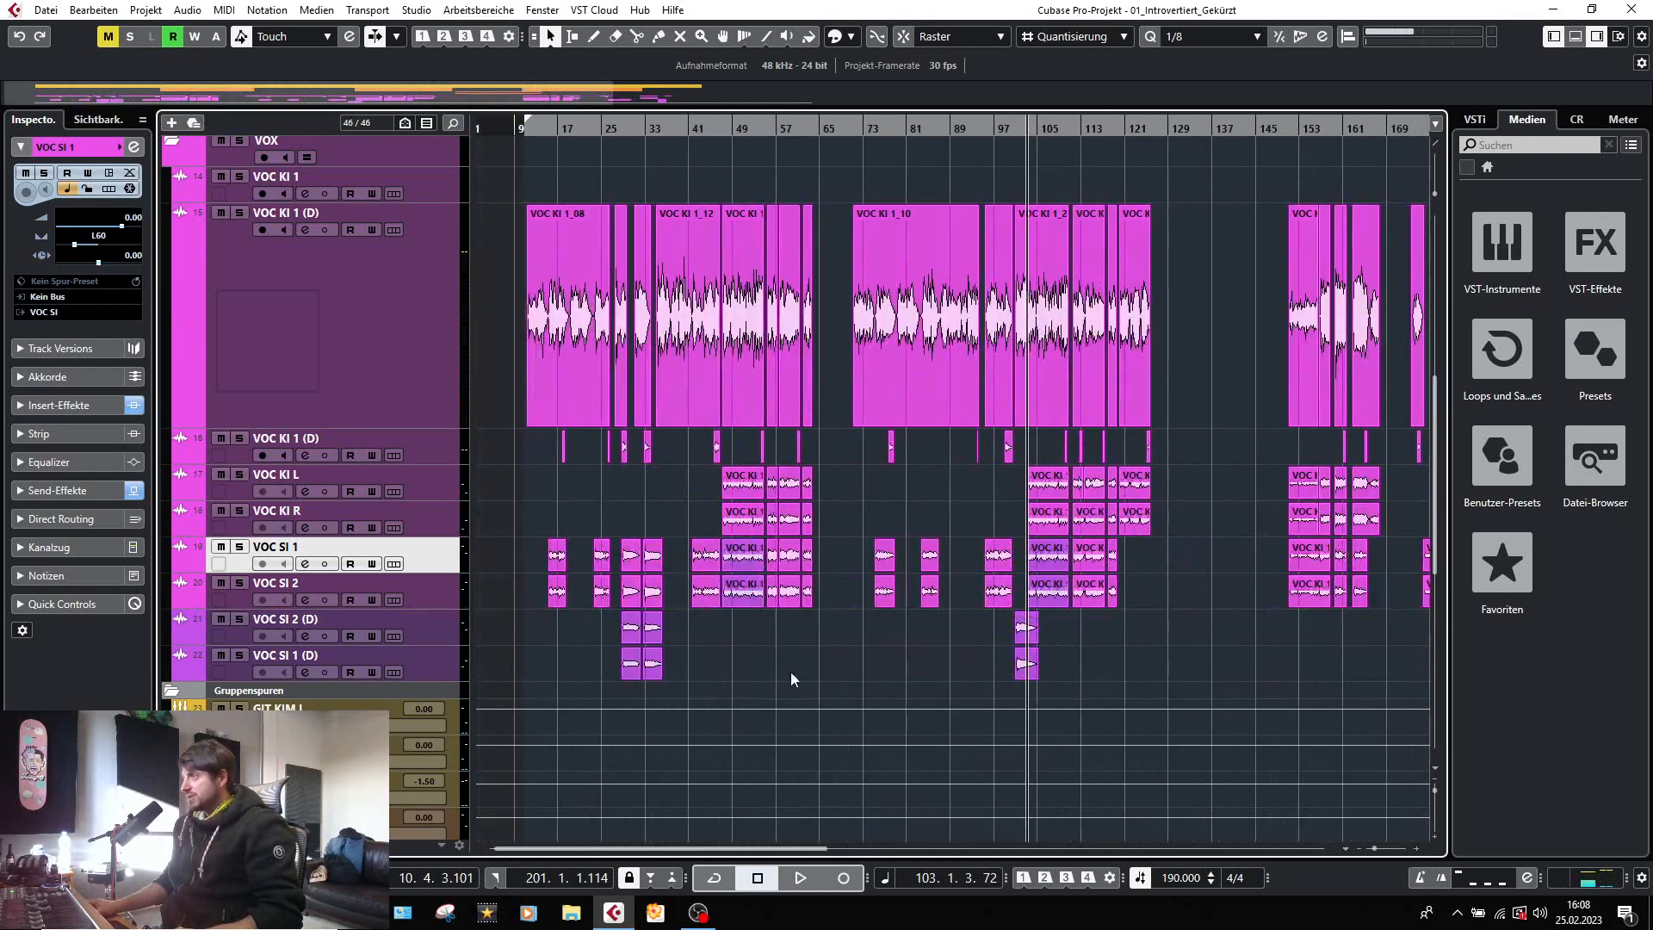
pyautogui.scroll(8, 626, 641)
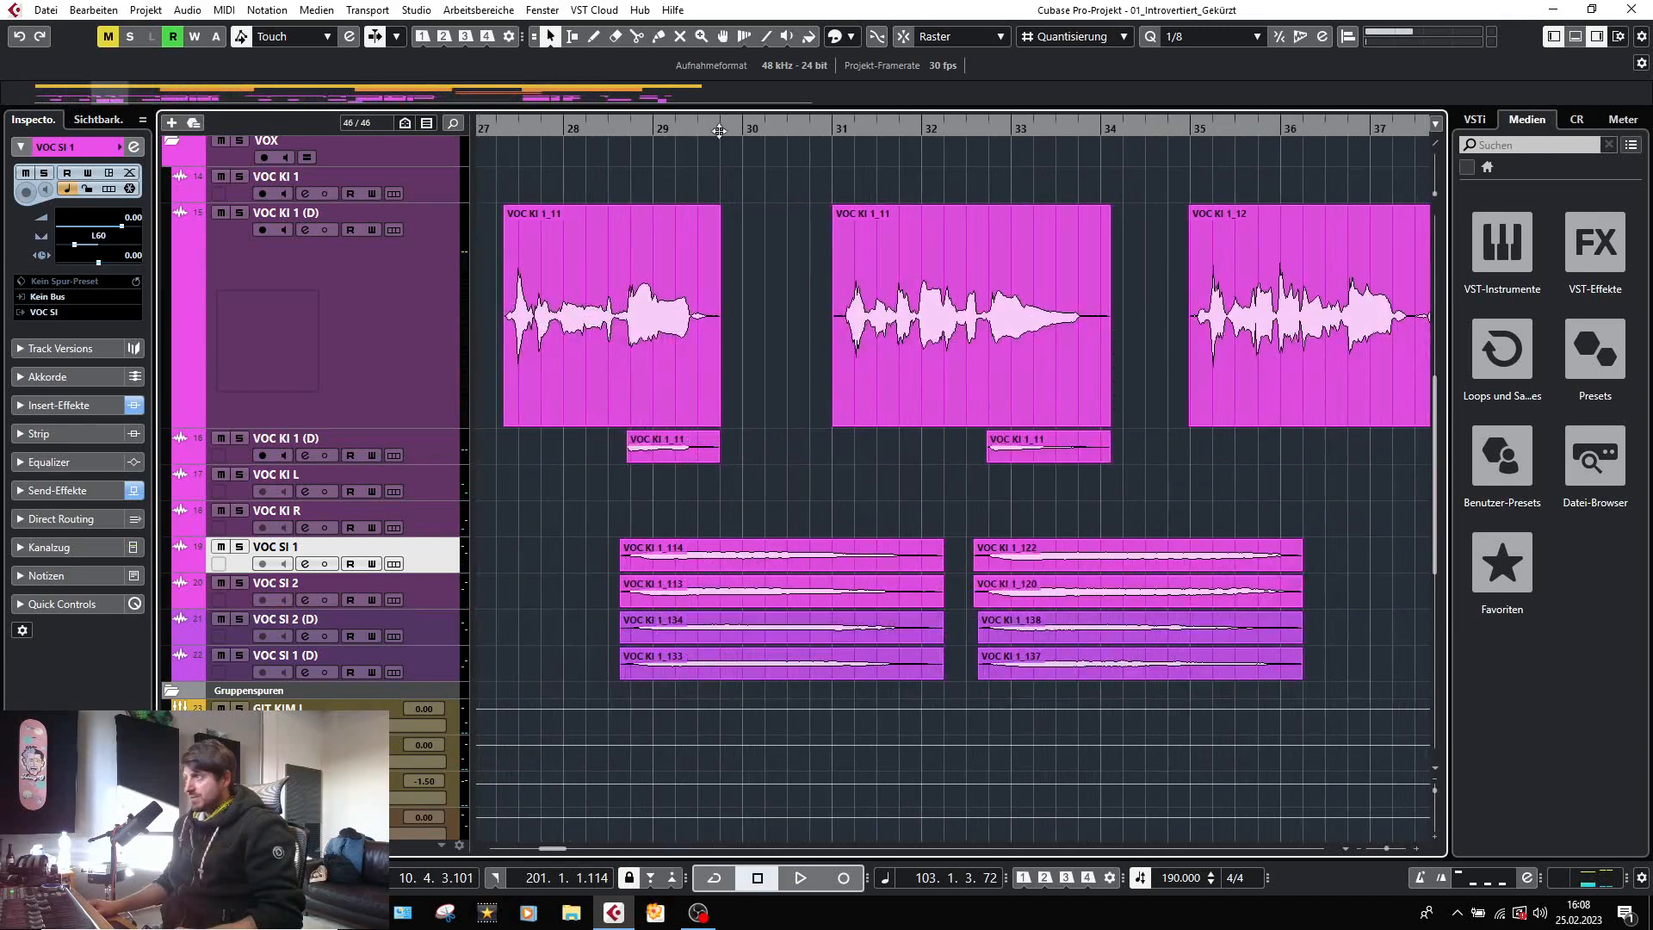
pyautogui.click(599, 125)
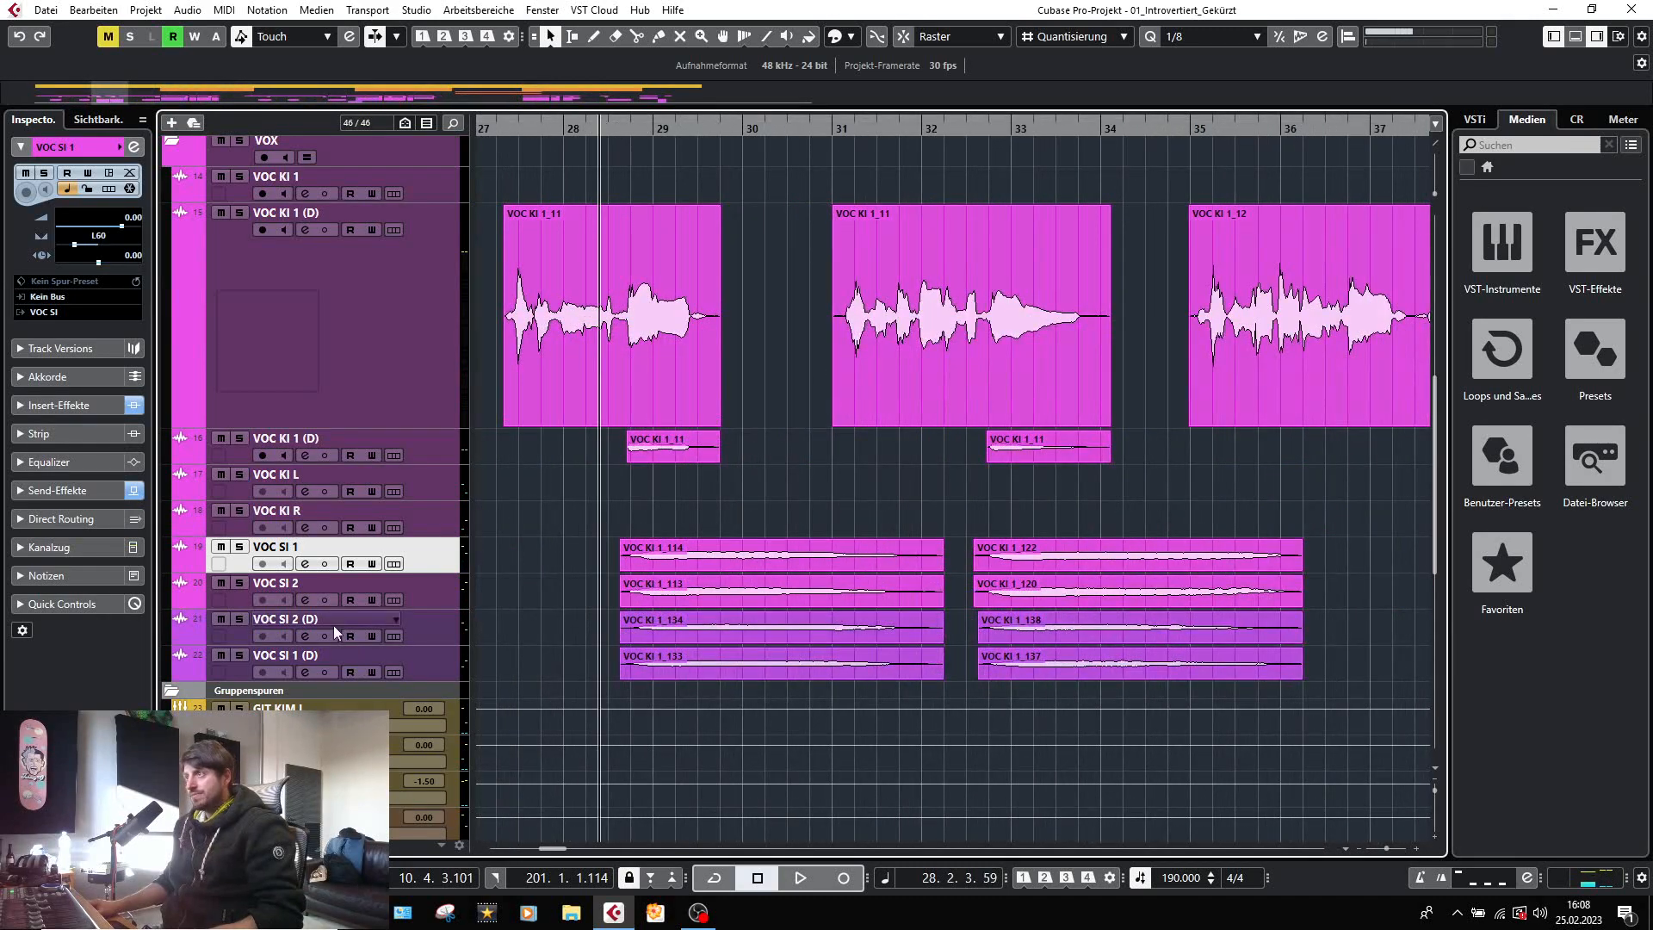
pyautogui.click(239, 621)
pyautogui.press('space')
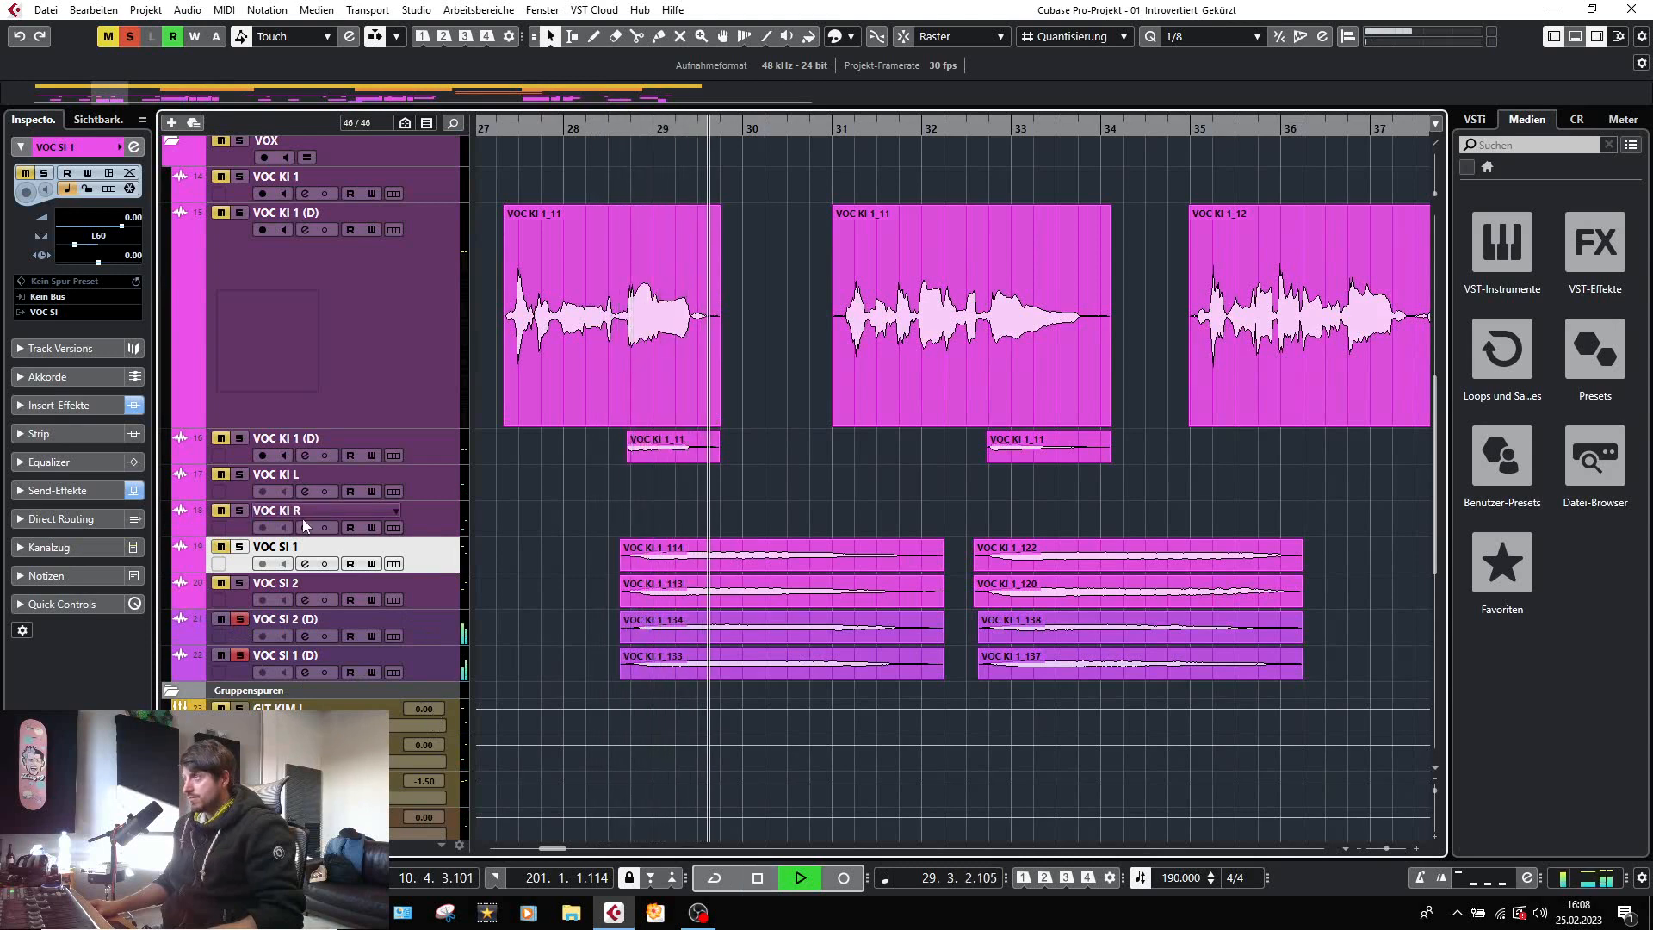
# Add VOC SI 1 and VOC SI 2 to the soloed doubles during playback, stop, and deactivate solo on all tracks.
pyautogui.click(239, 547)
pyautogui.click(239, 583)
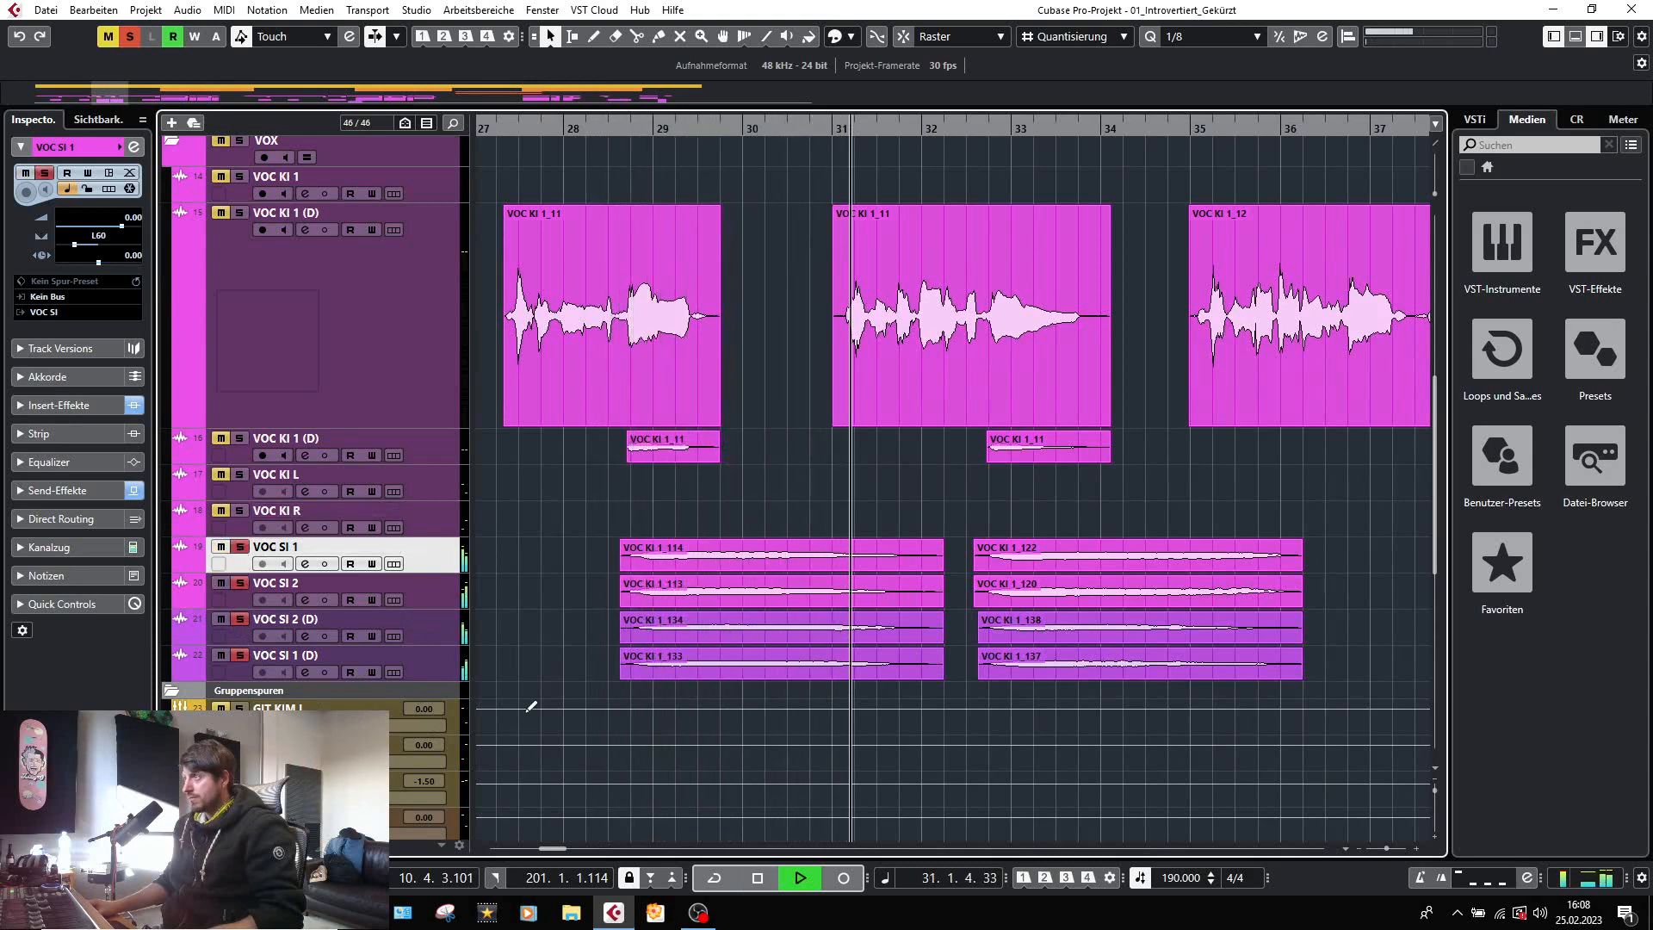
pyautogui.moveTo(732, 678)
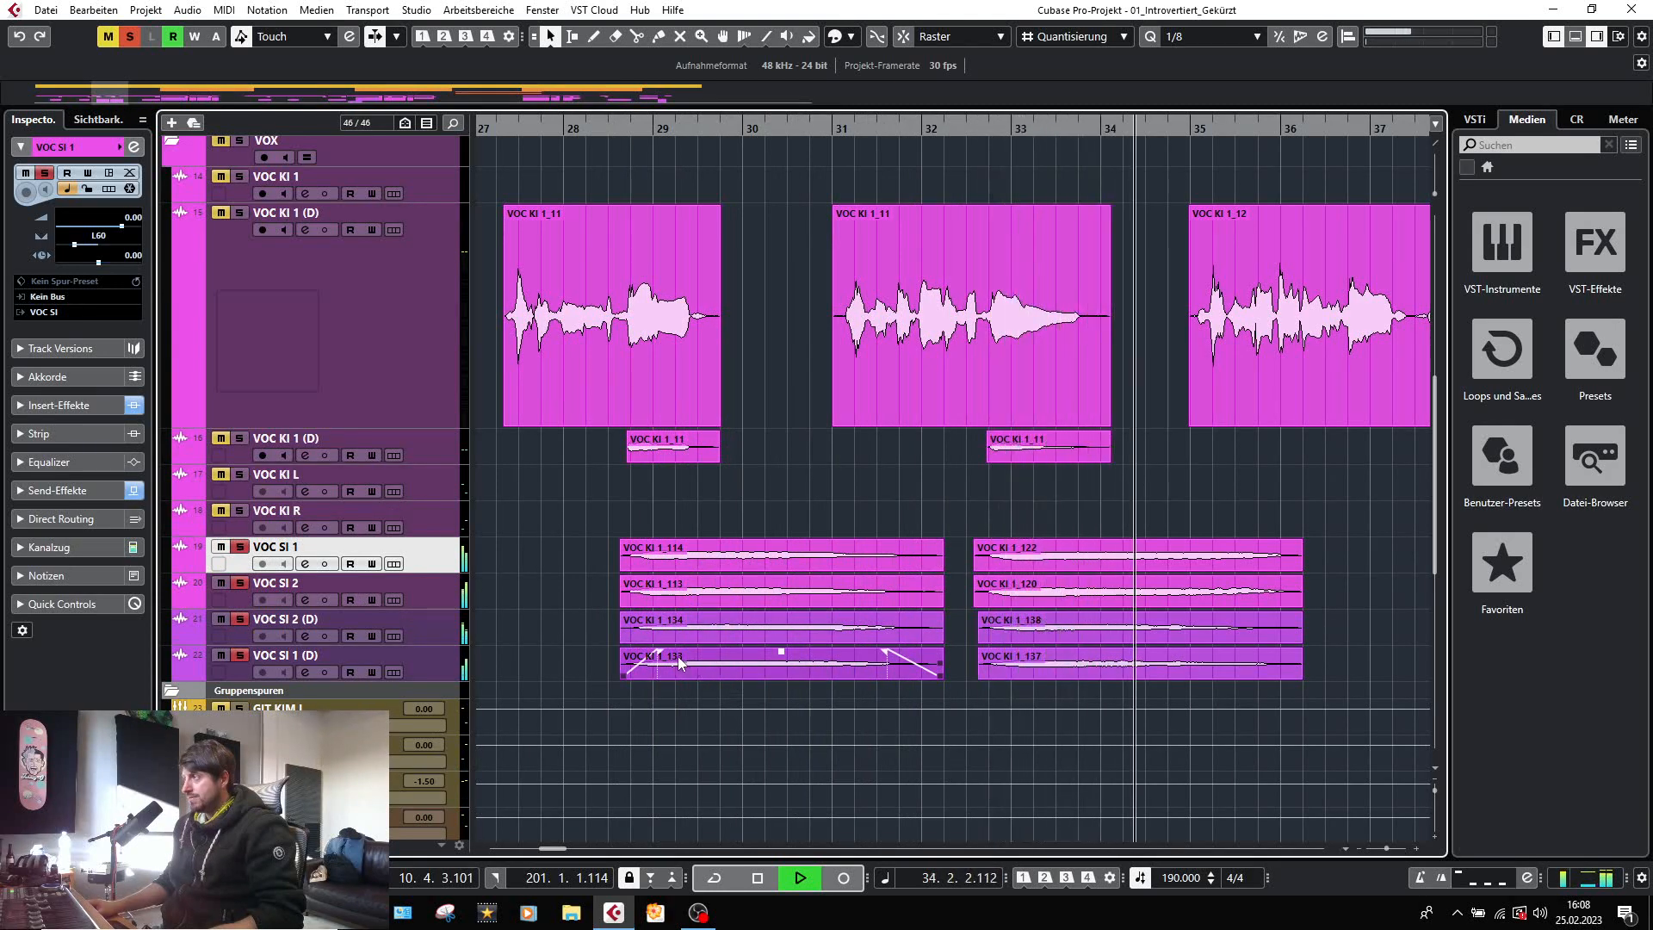
pyautogui.press('space')
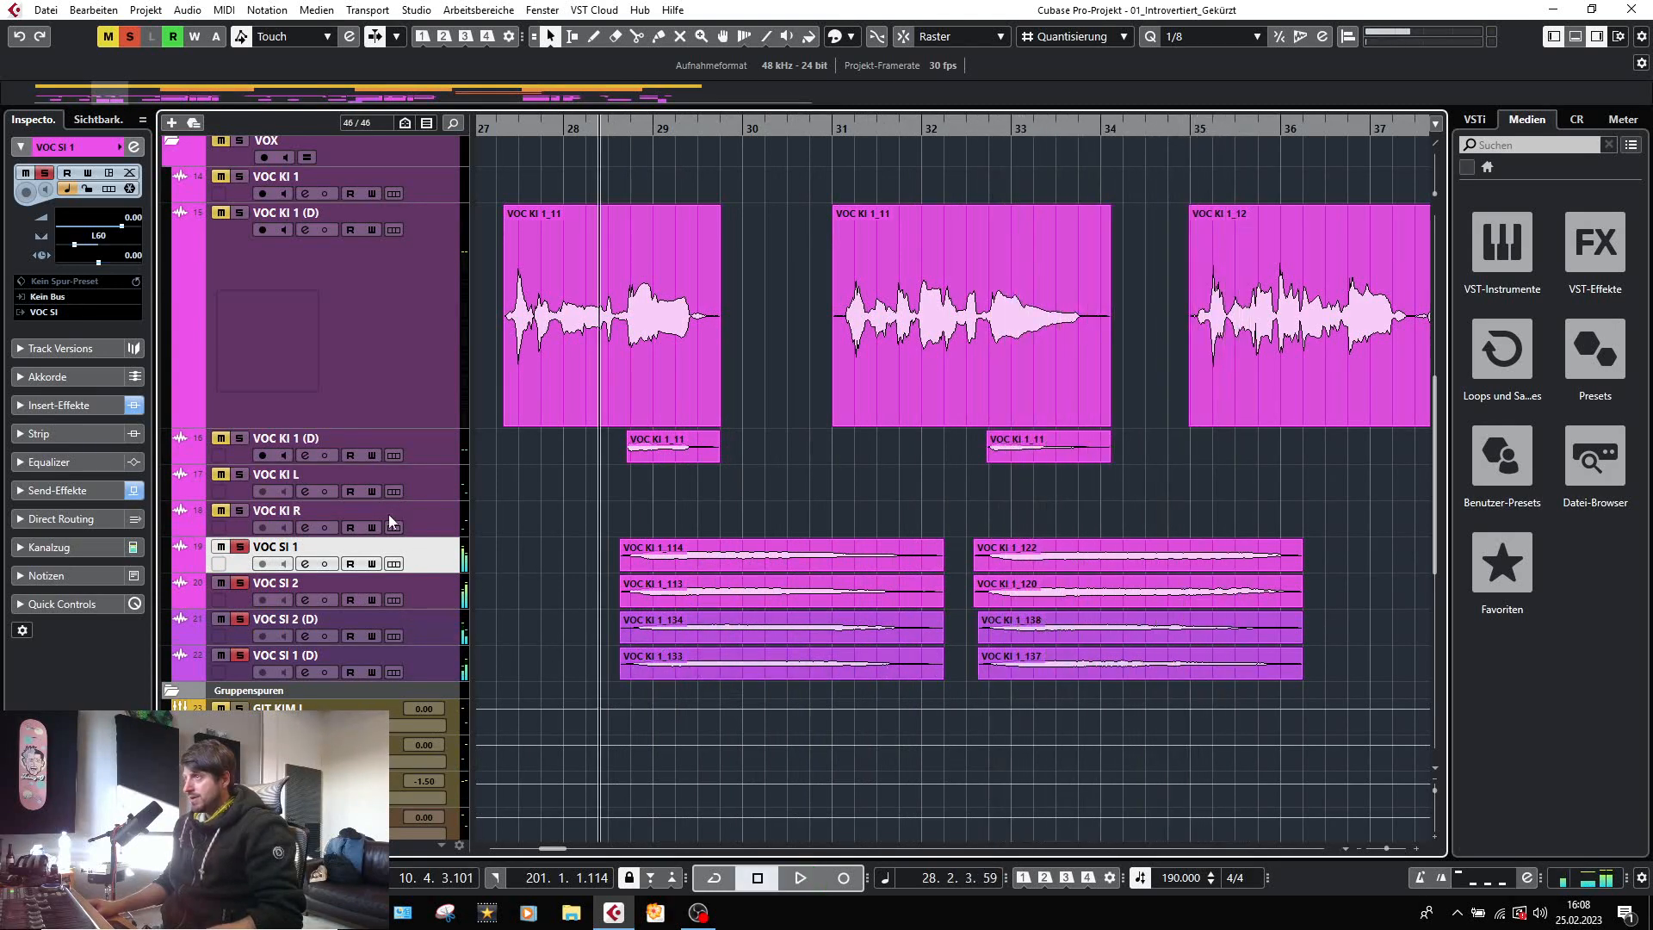
pyautogui.click(130, 37)
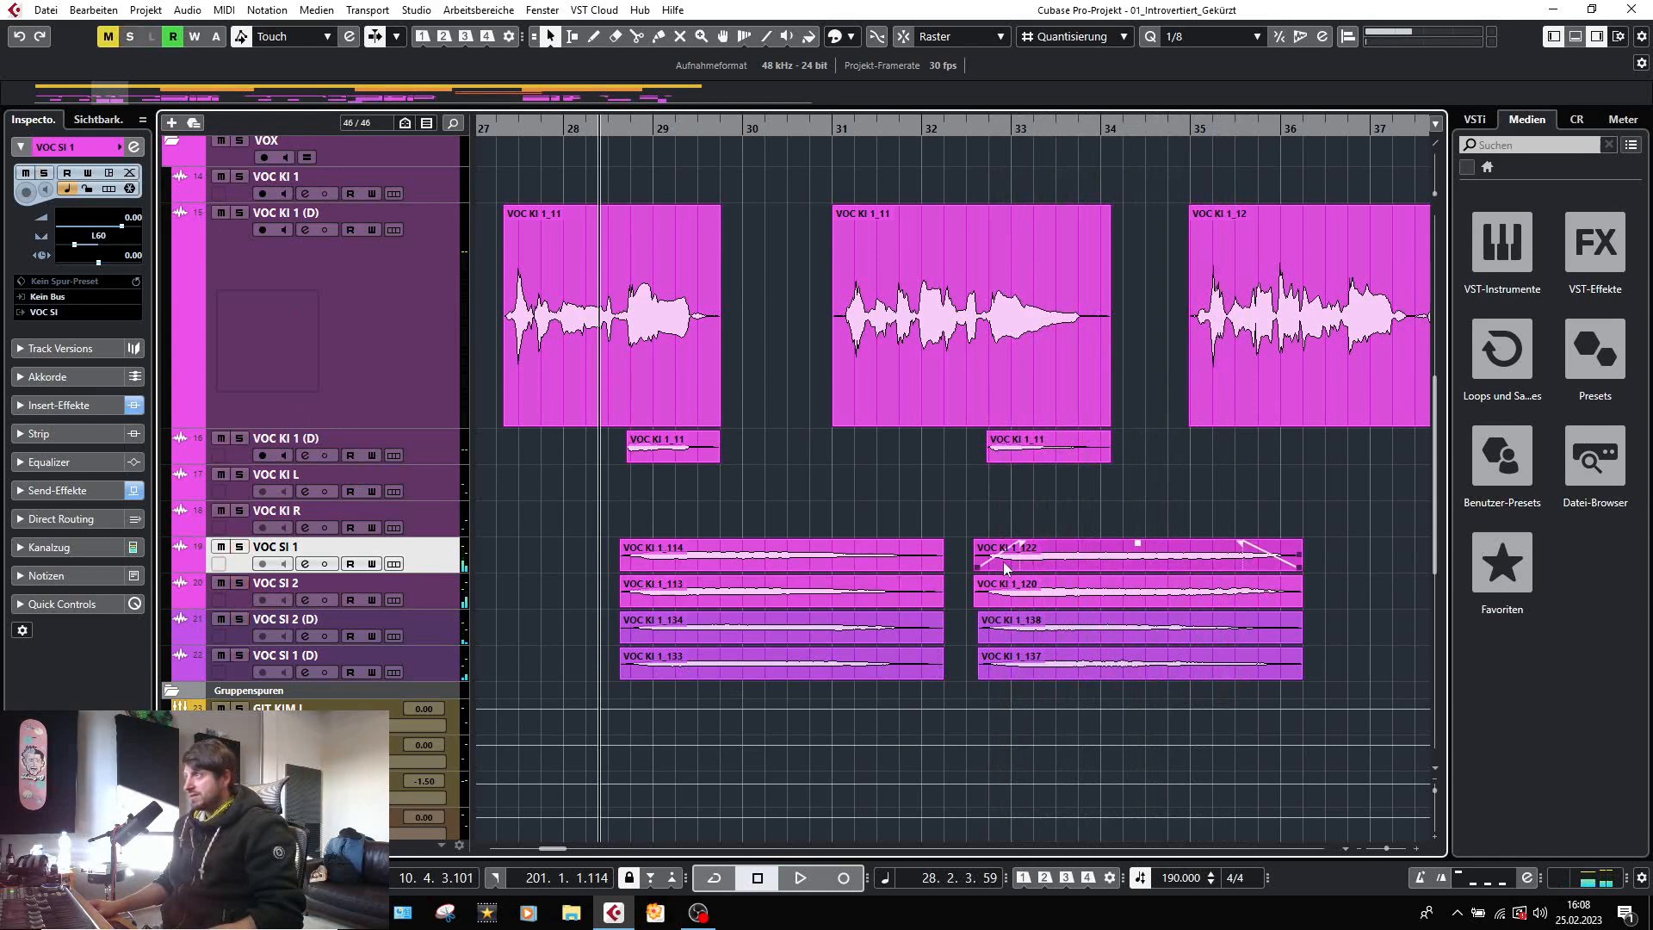
# Check the FabFilter Pro-Q 2 on the VOC SI group channel in the MixConsole and close the plug-in.
pyautogui.scroll(-3, 880, 555)
pyautogui.scroll(-5, 880, 555)
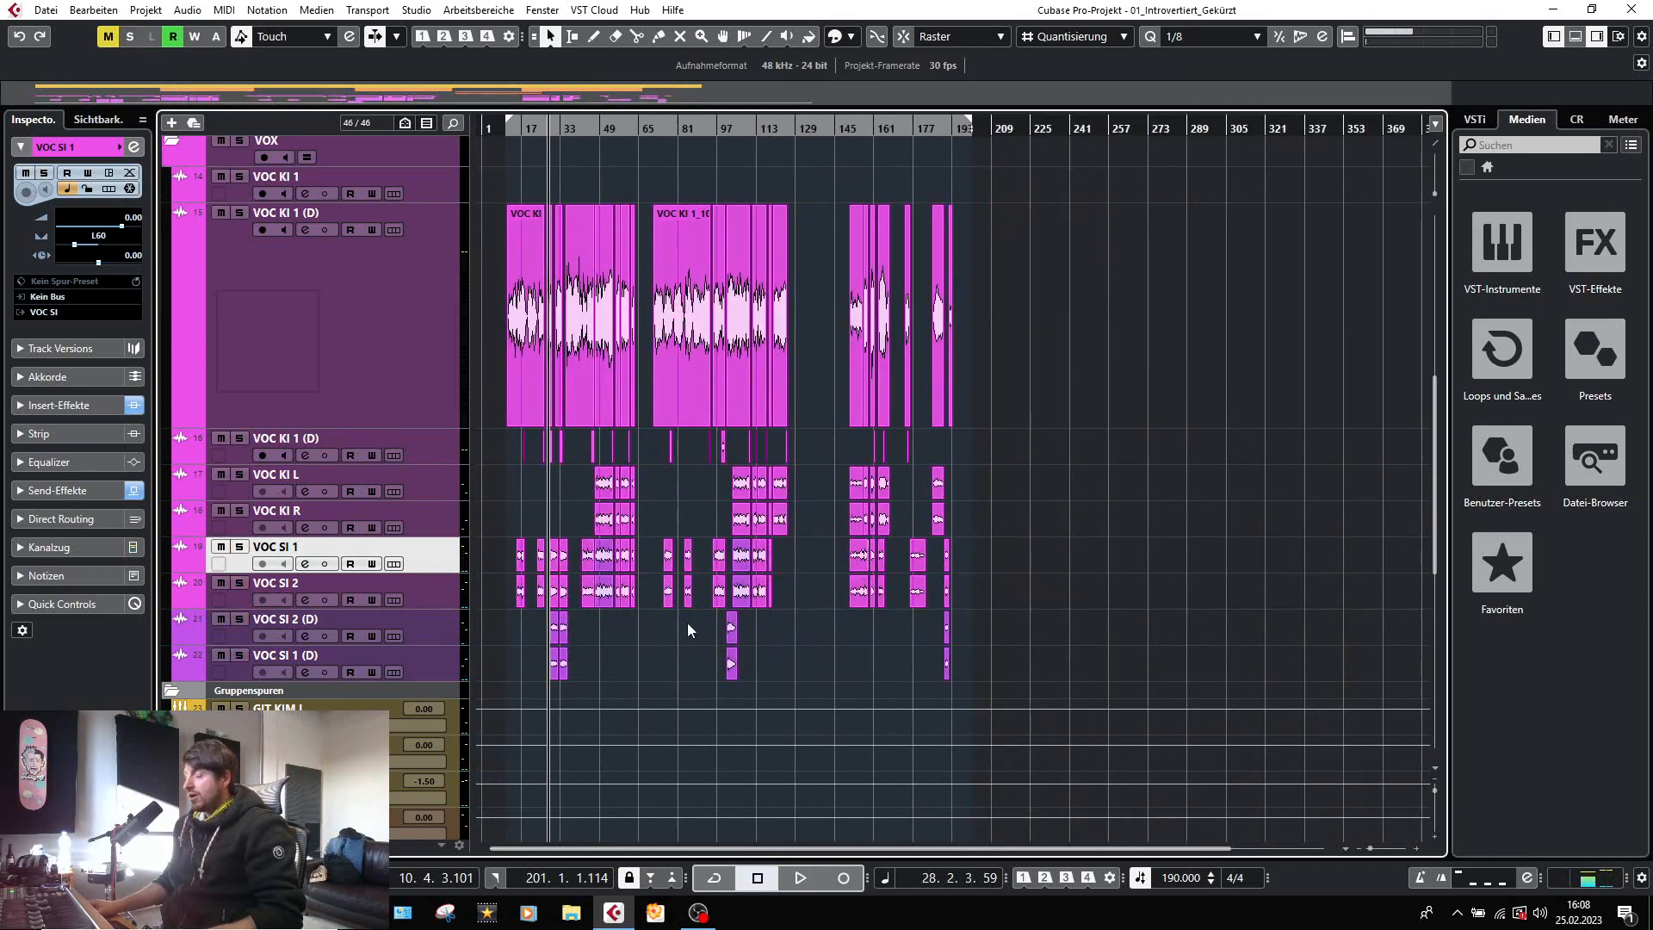
pyautogui.press('F3')
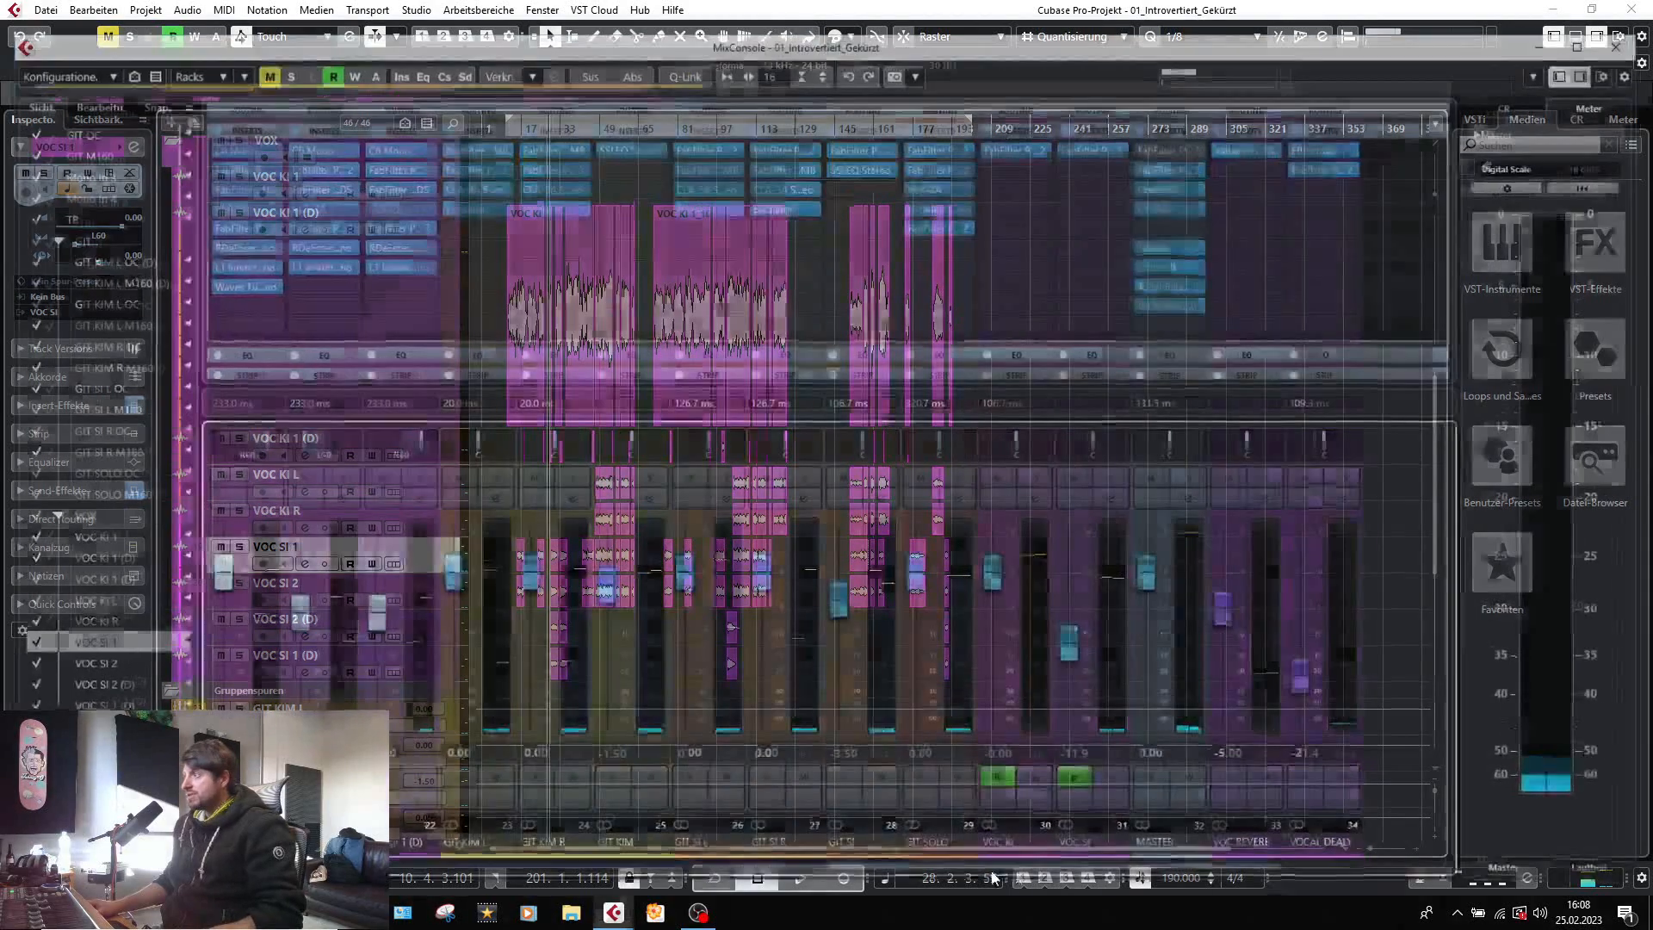
pyautogui.moveTo(930, 878); pyautogui.dragTo(1162, 882)
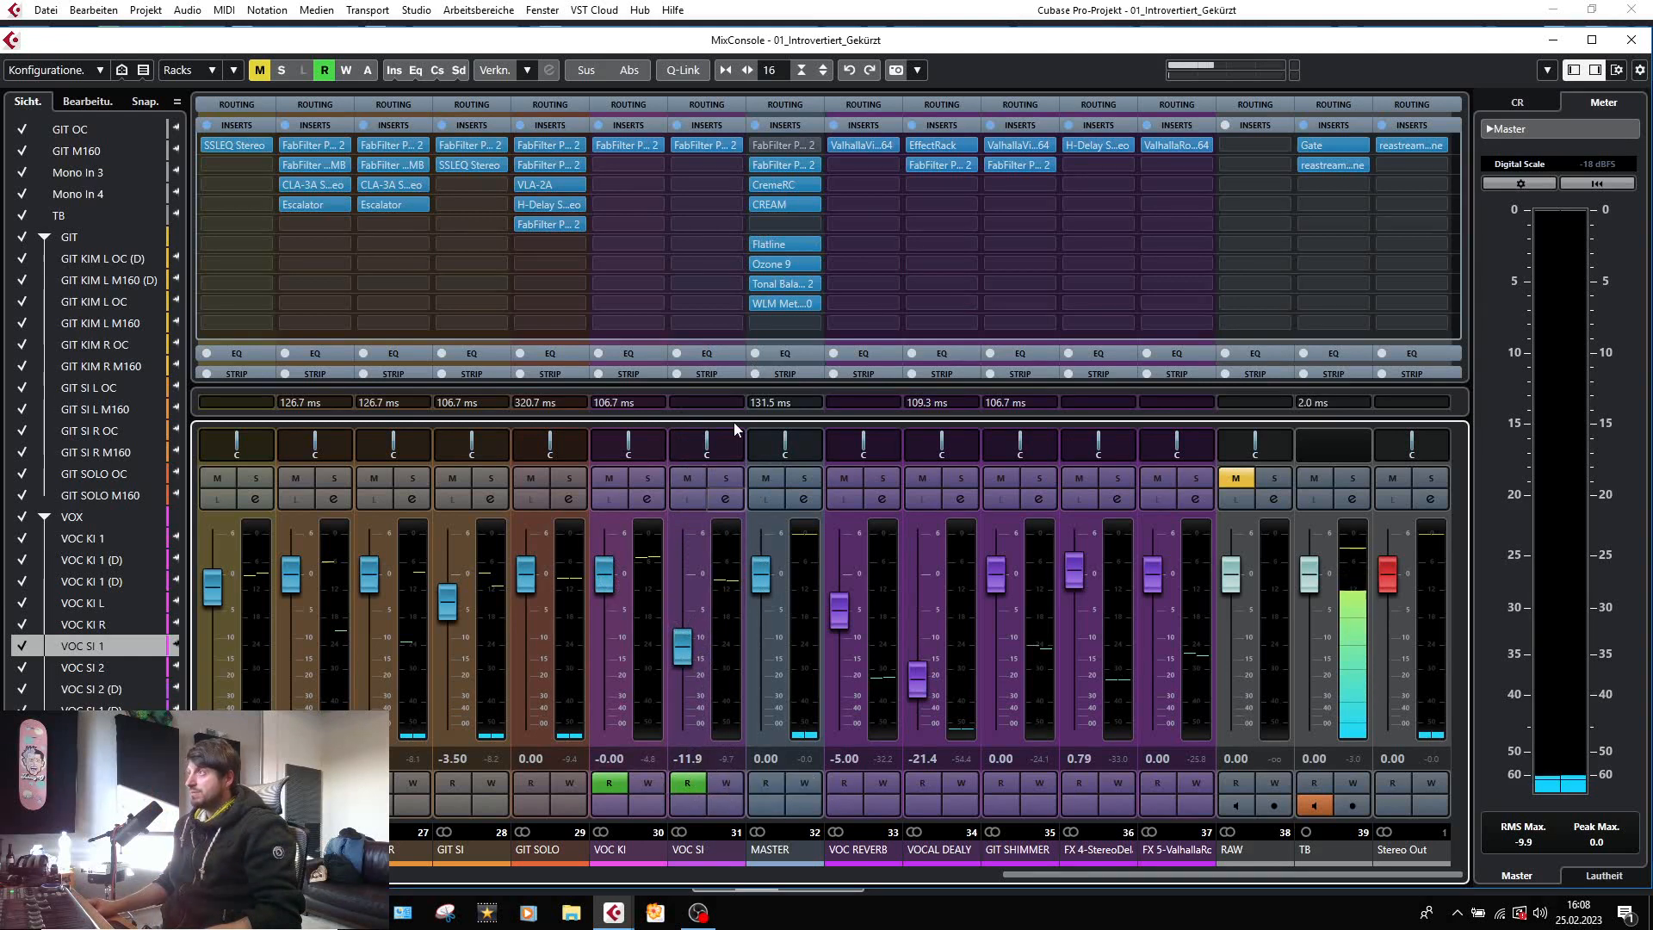
pyautogui.click(690, 148)
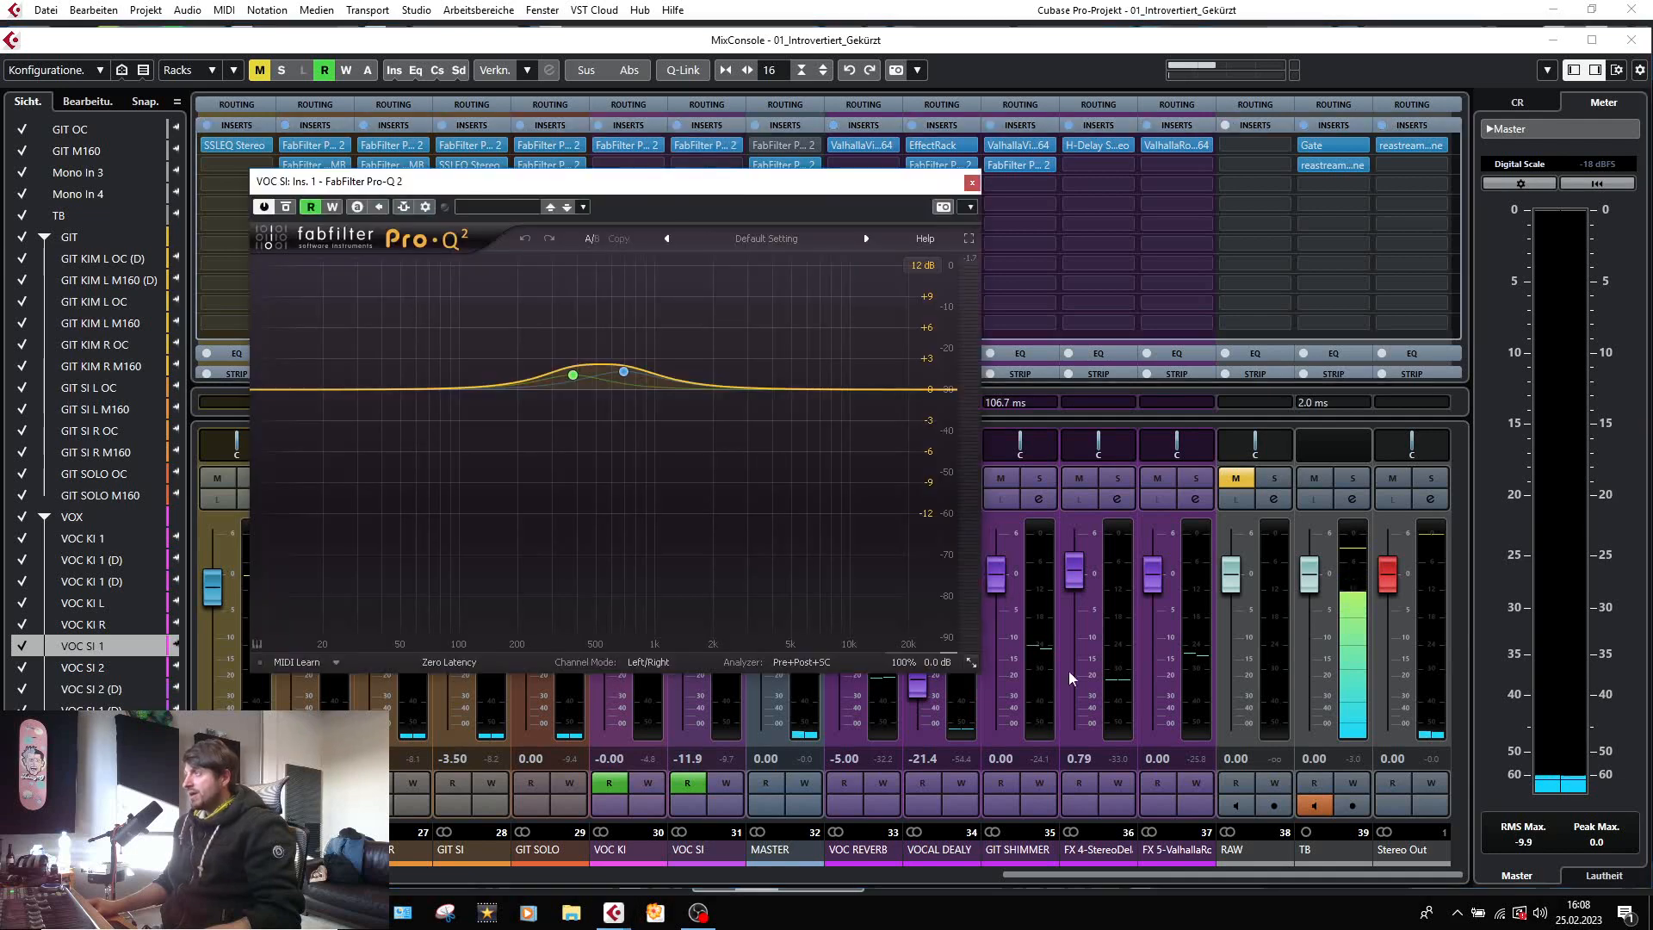
pyautogui.click(971, 182)
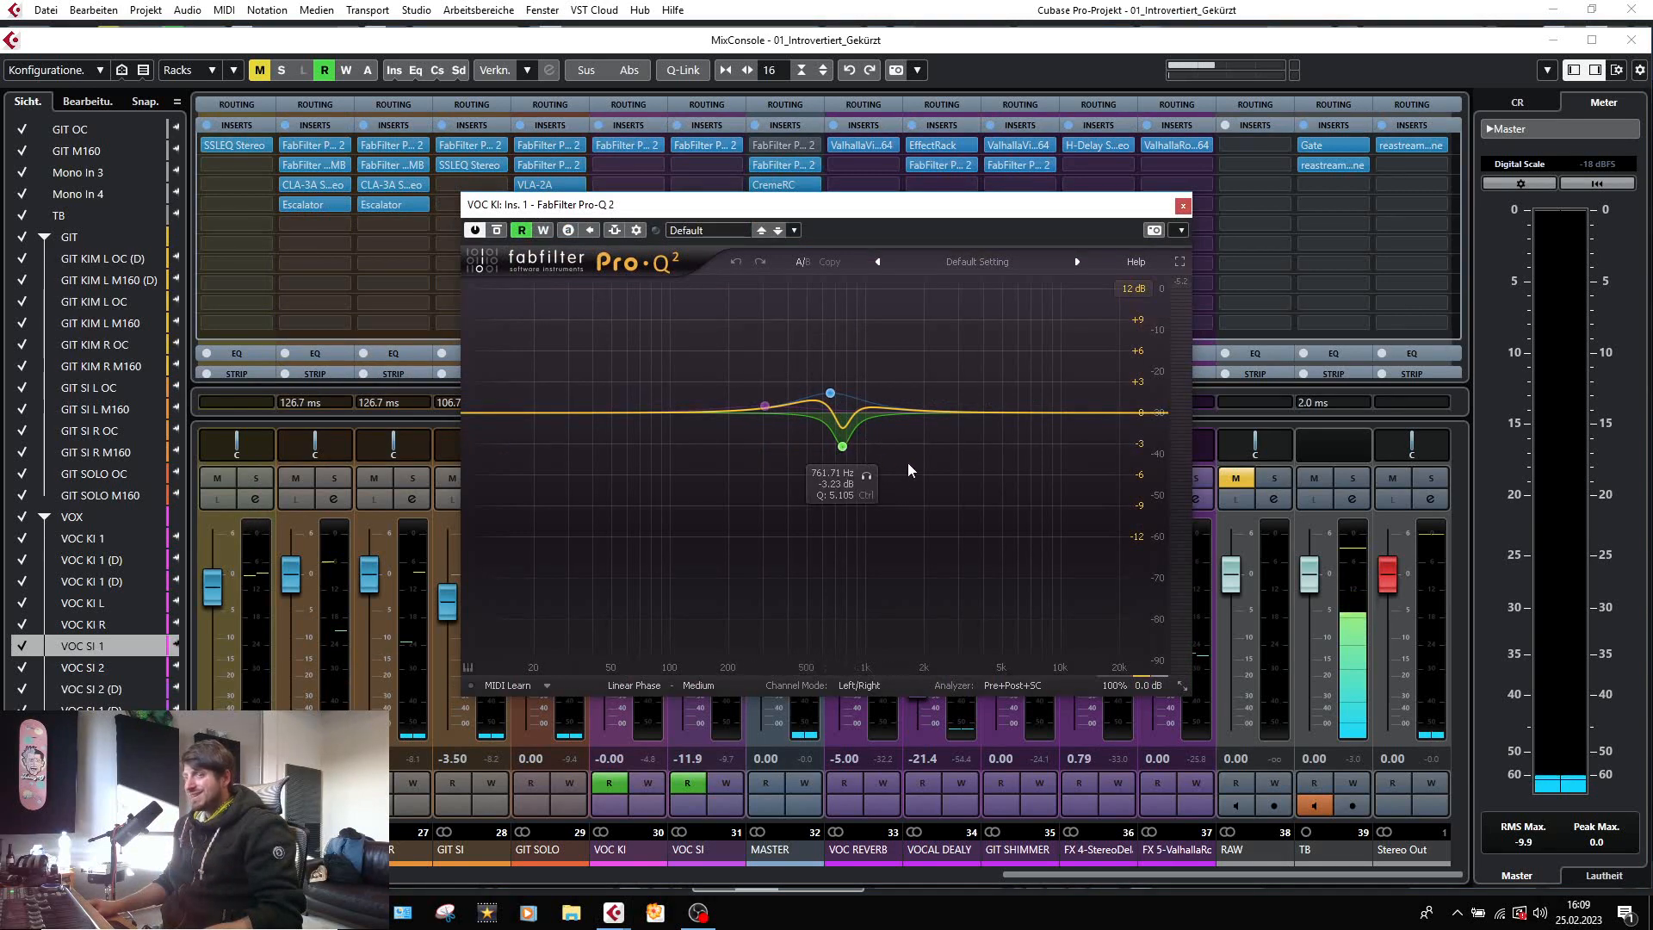
# Play the mix, audition the 761.71 Hz cut band of the VOC KI Pro-Q 2 in isolation, and close the plug-in.
pyautogui.press('space')
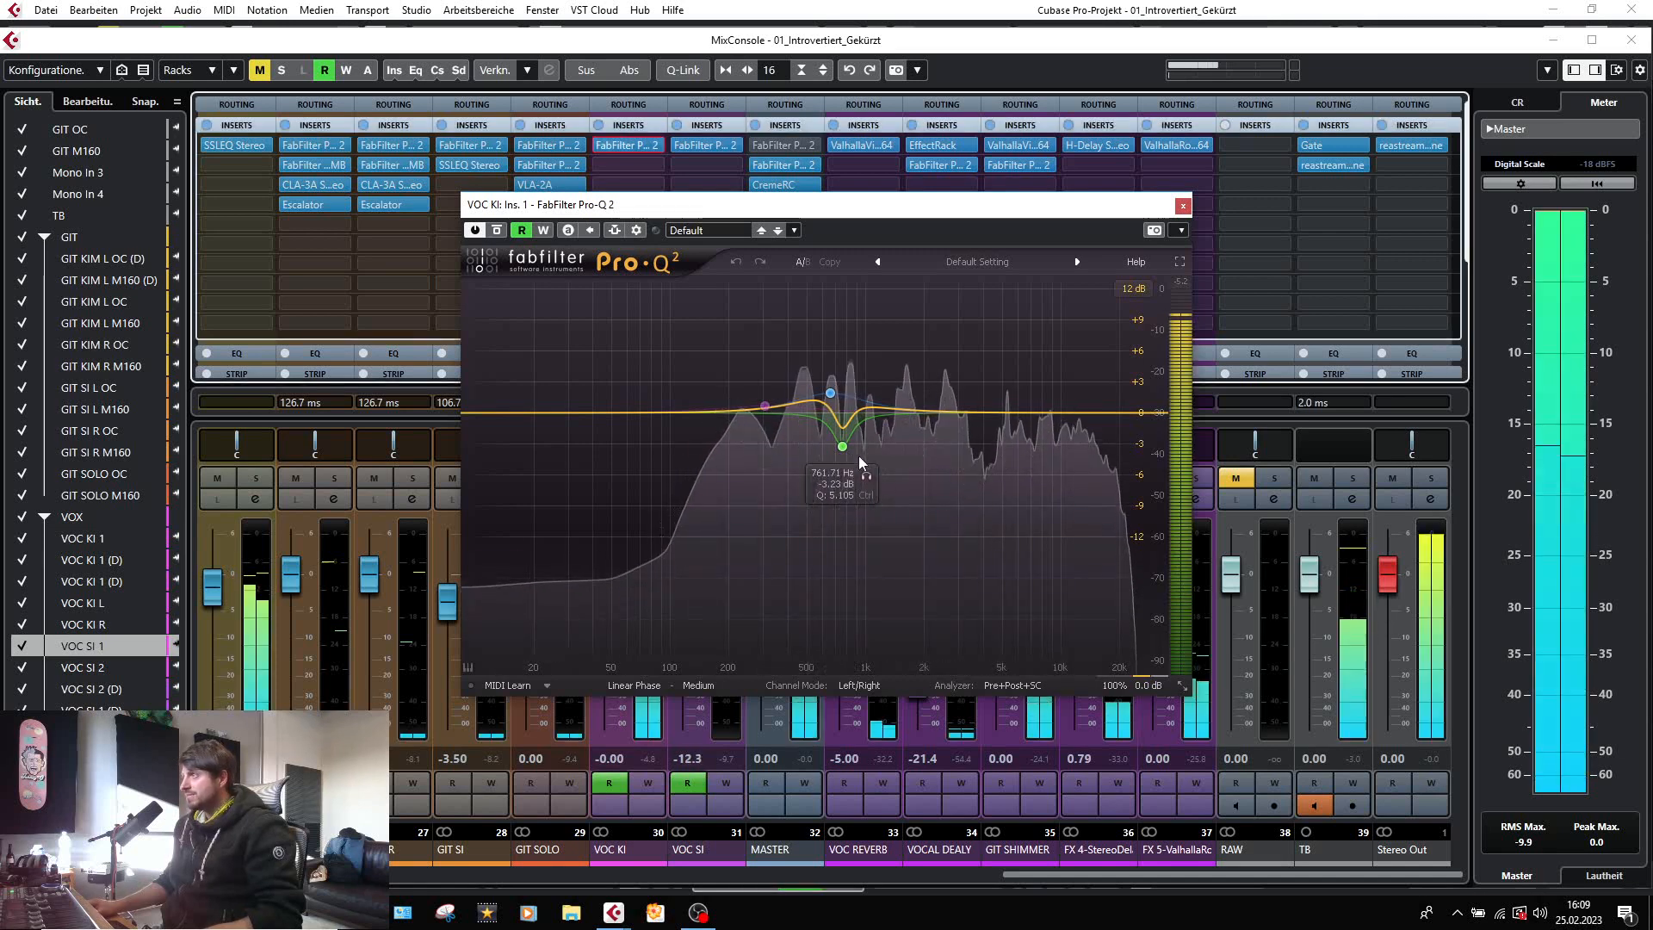
pyautogui.click(866, 475)
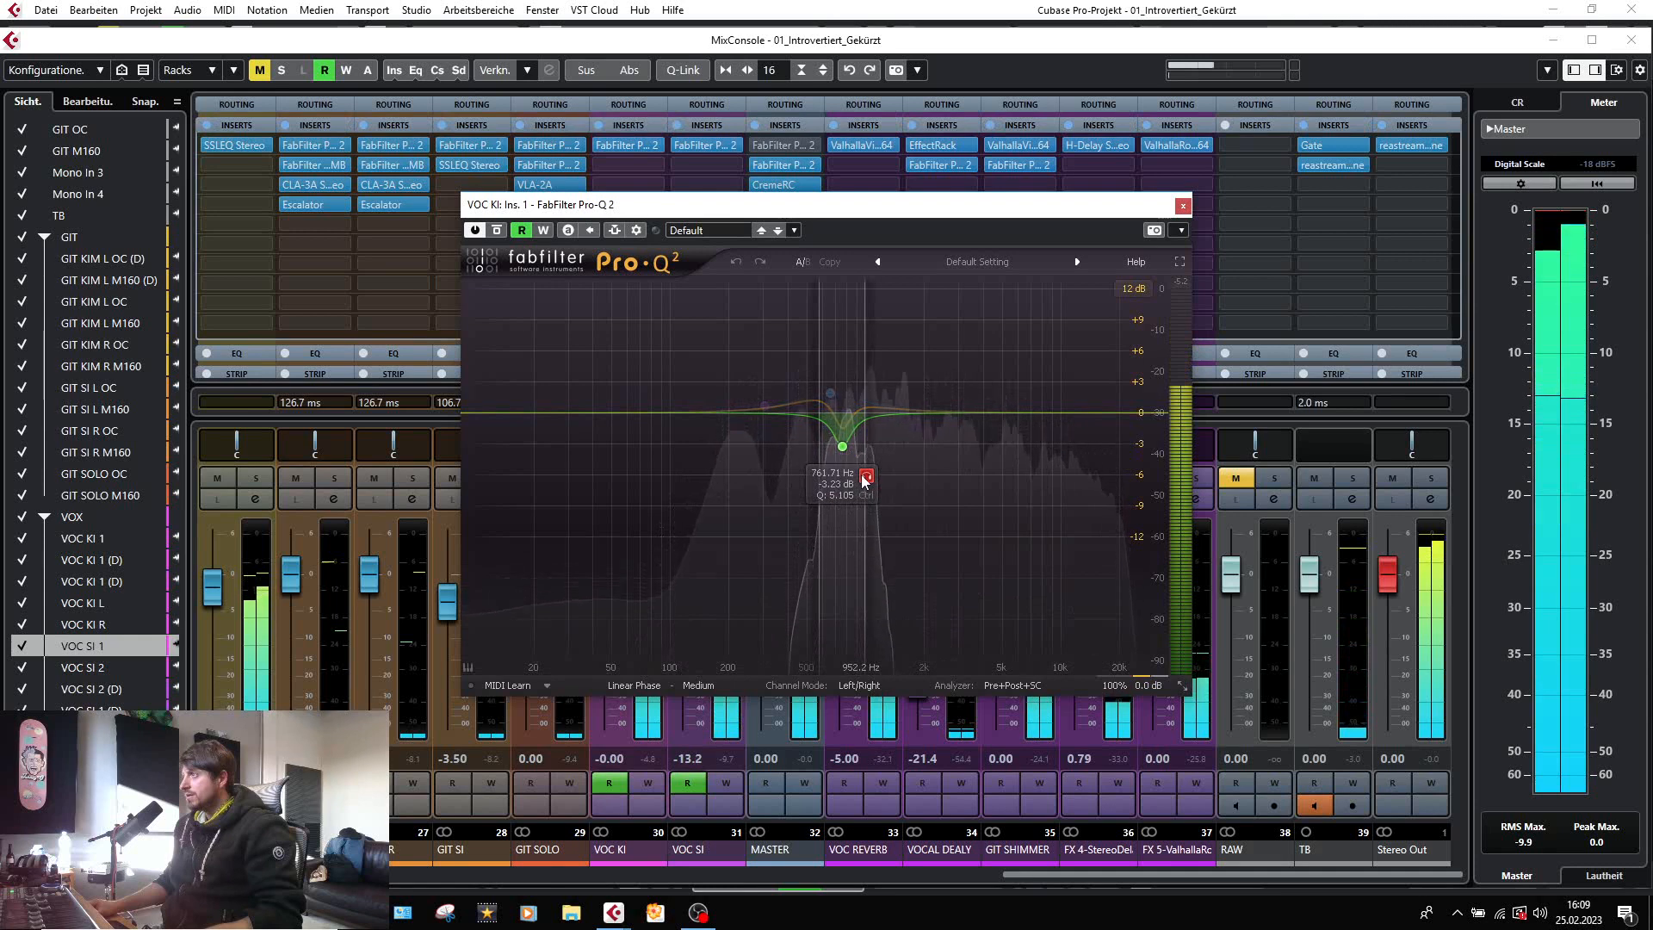
pyautogui.click(1183, 206)
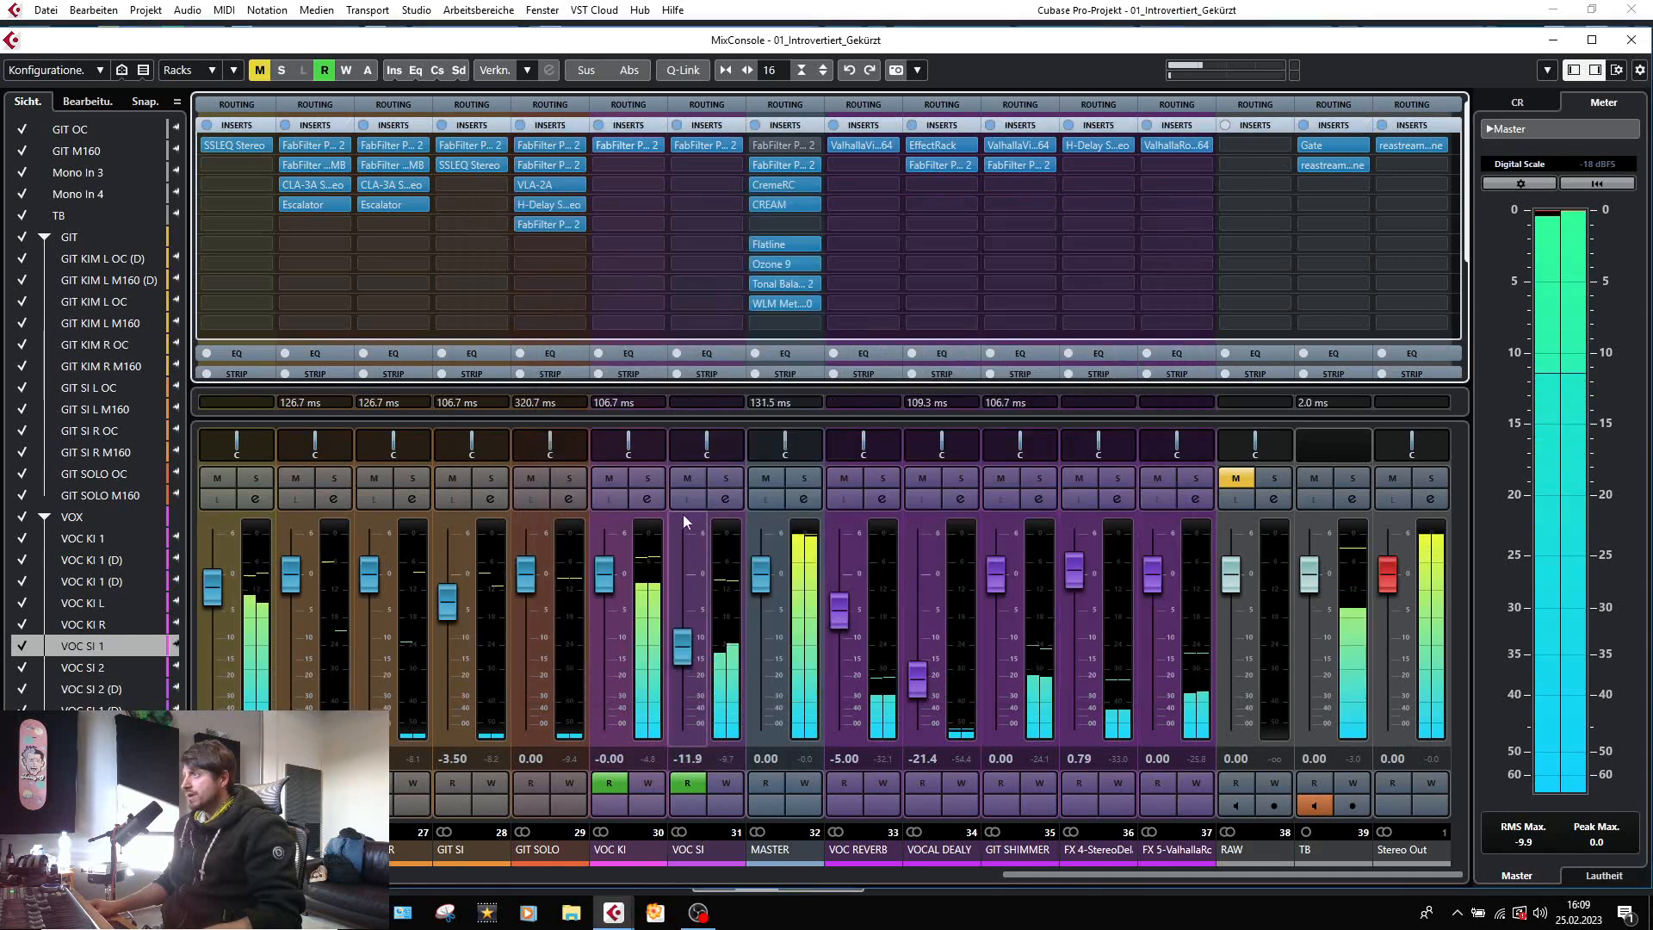
# Solo VOC KI, audition its Pro-Q 2 cut band at 761.71 Hz in isolation, close the plug-in and deactivate all solos.
pyautogui.click(647, 478)
pyautogui.click(619, 145)
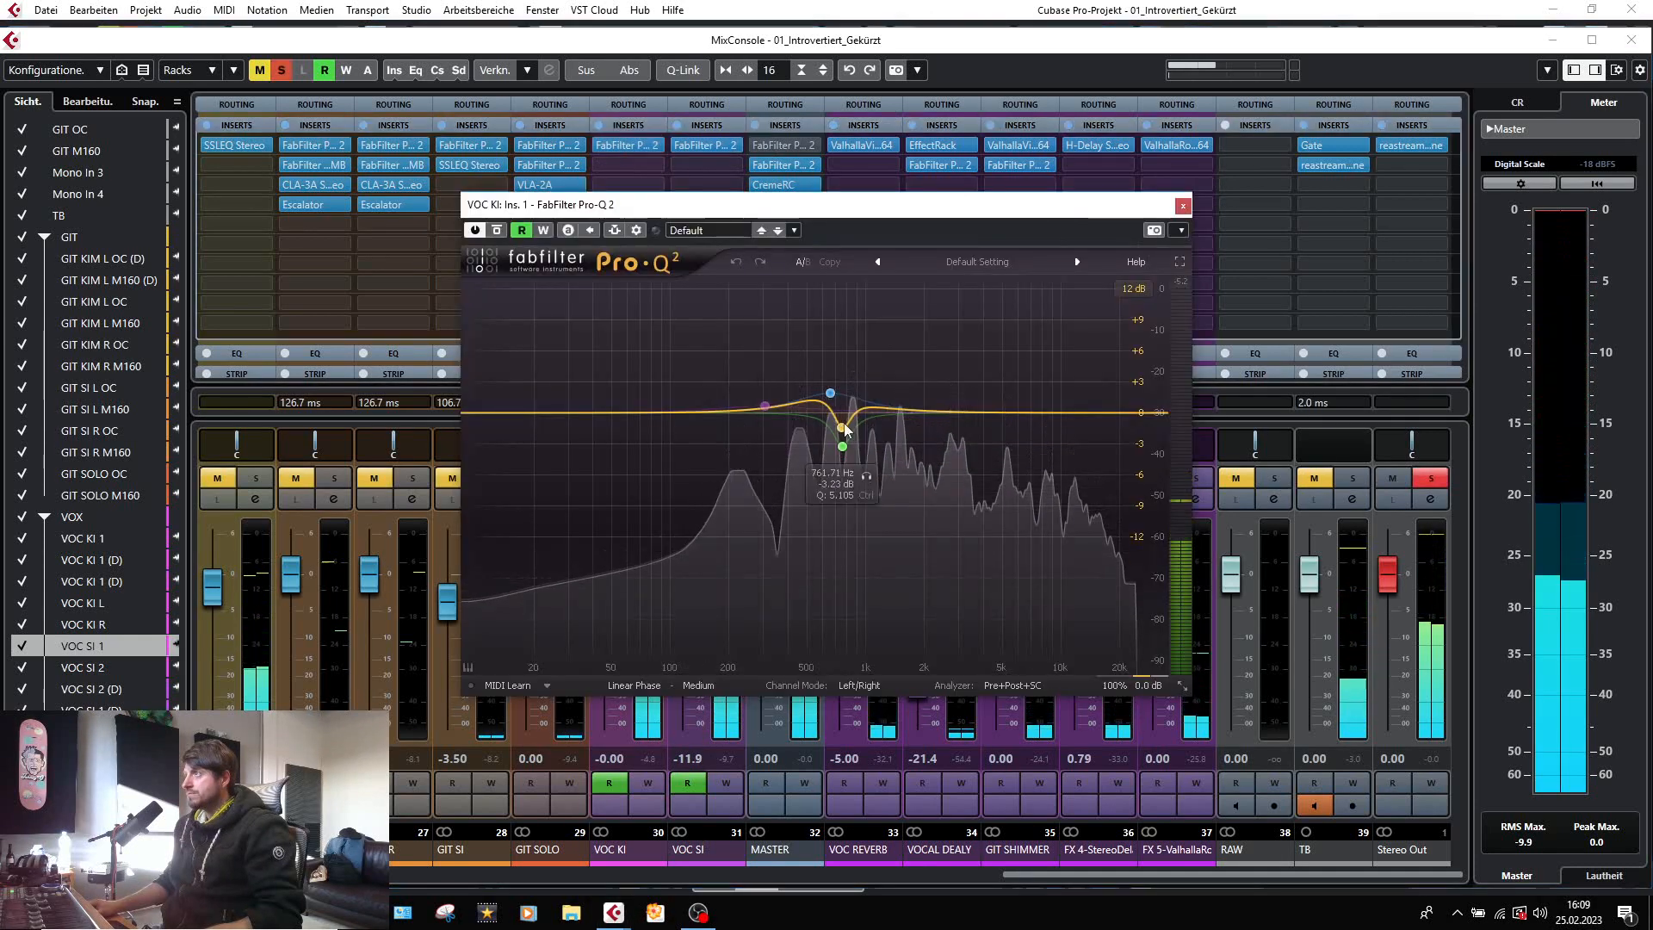
pyautogui.click(867, 477)
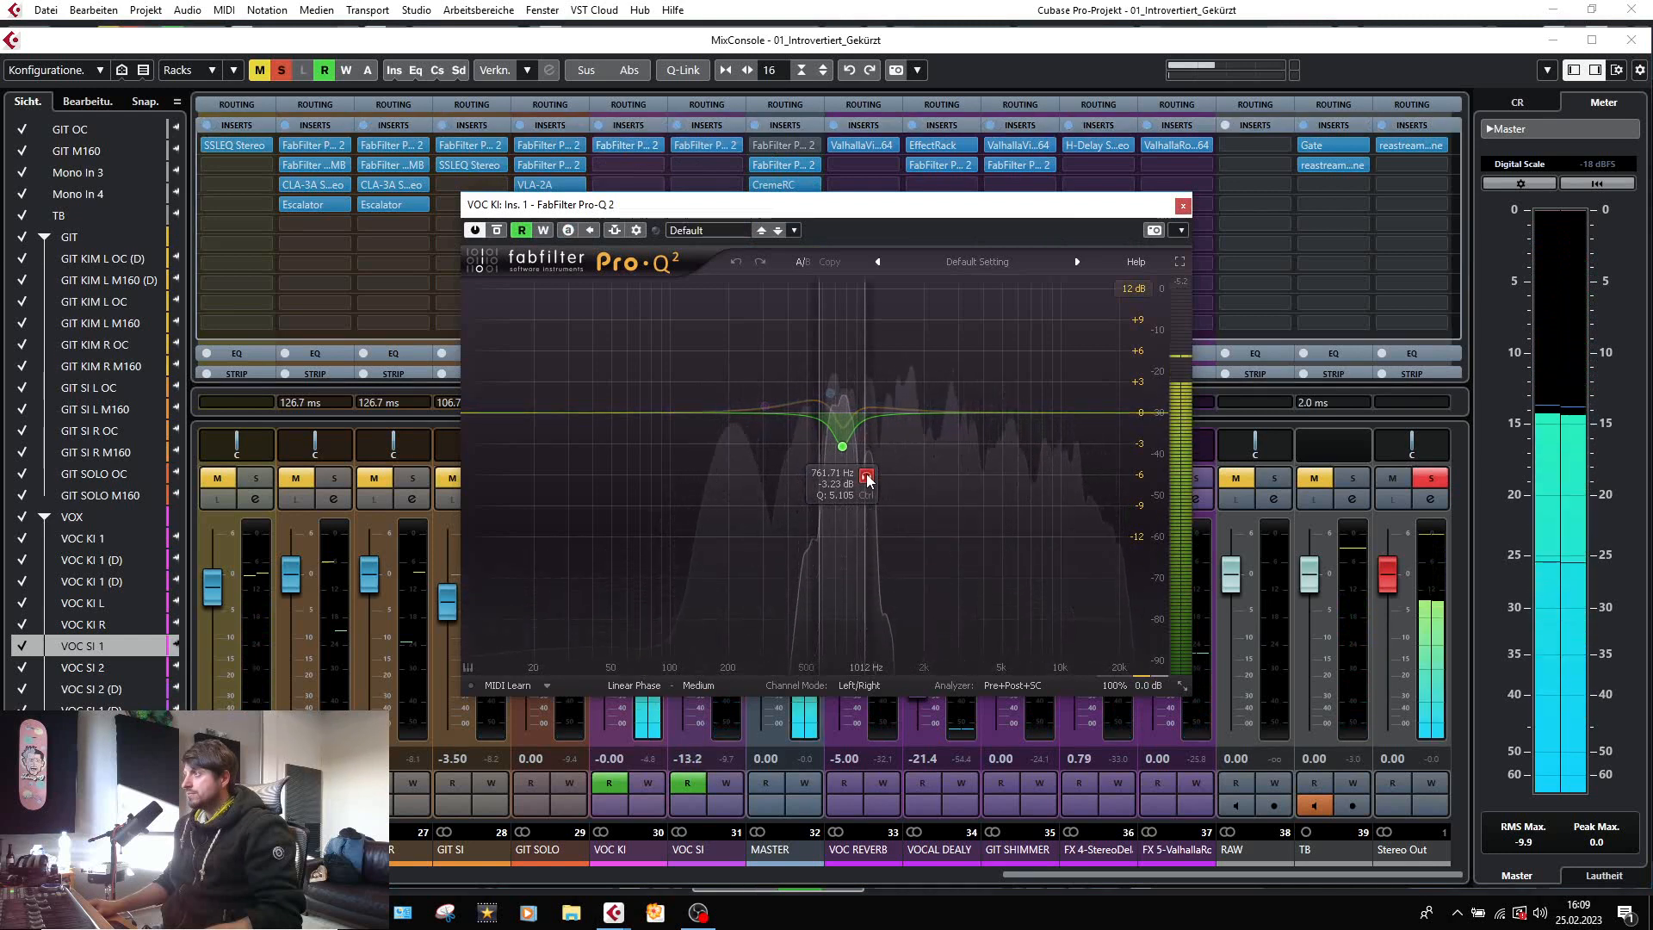
pyautogui.click(867, 477)
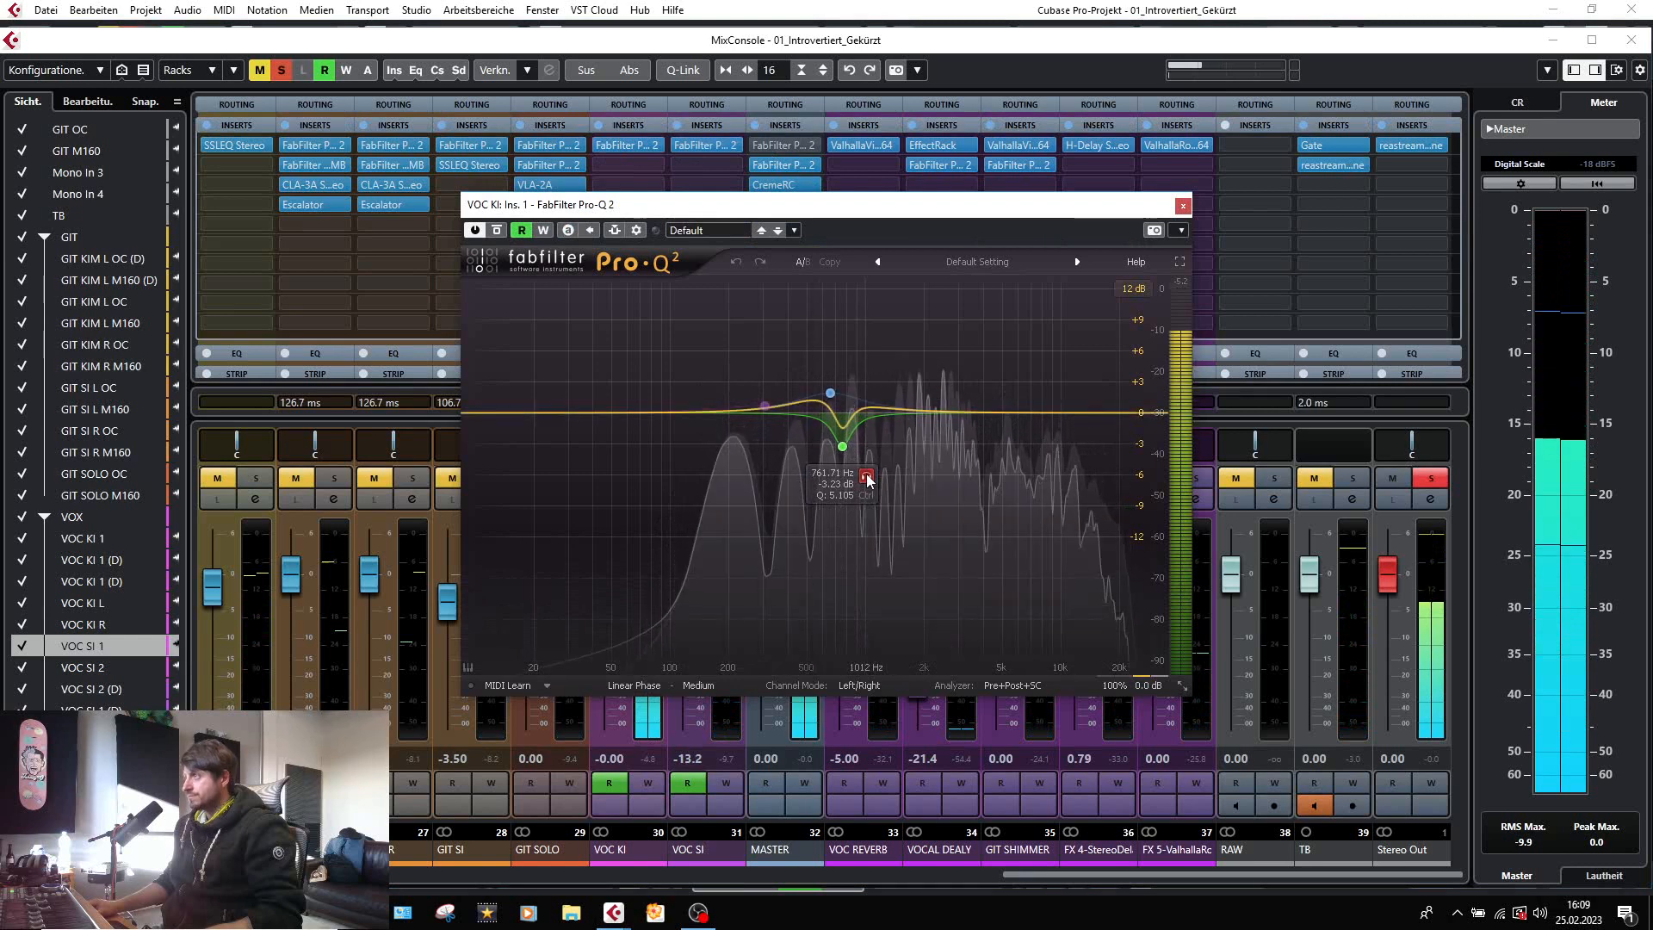
pyautogui.click(1183, 205)
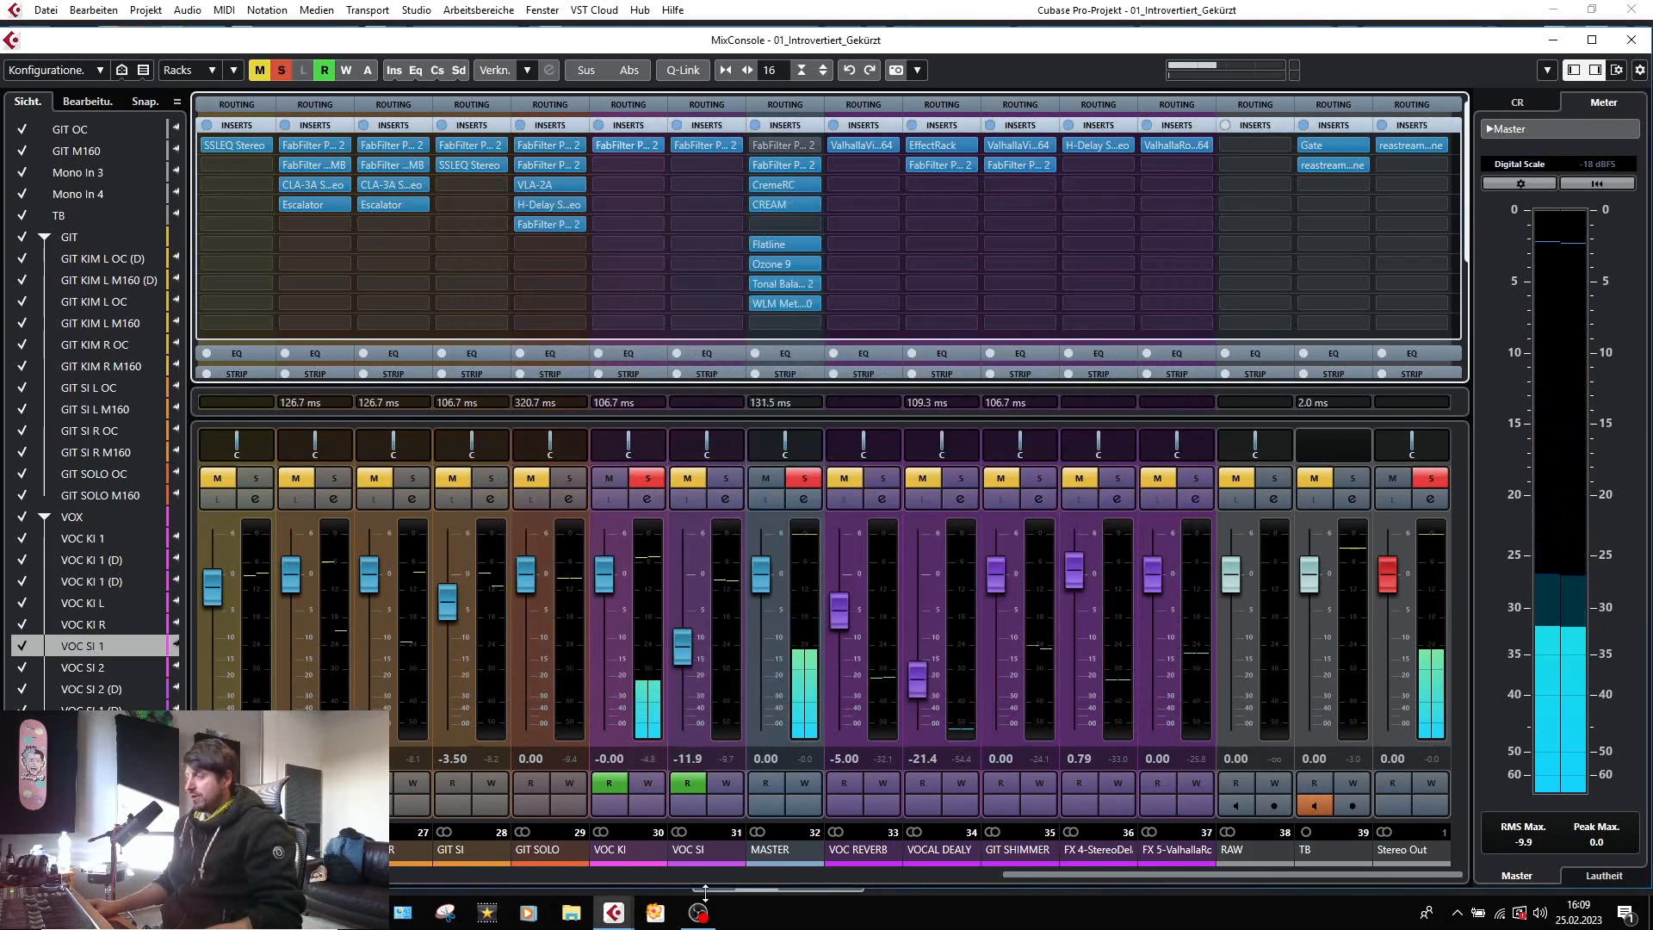
pyautogui.click(281, 71)
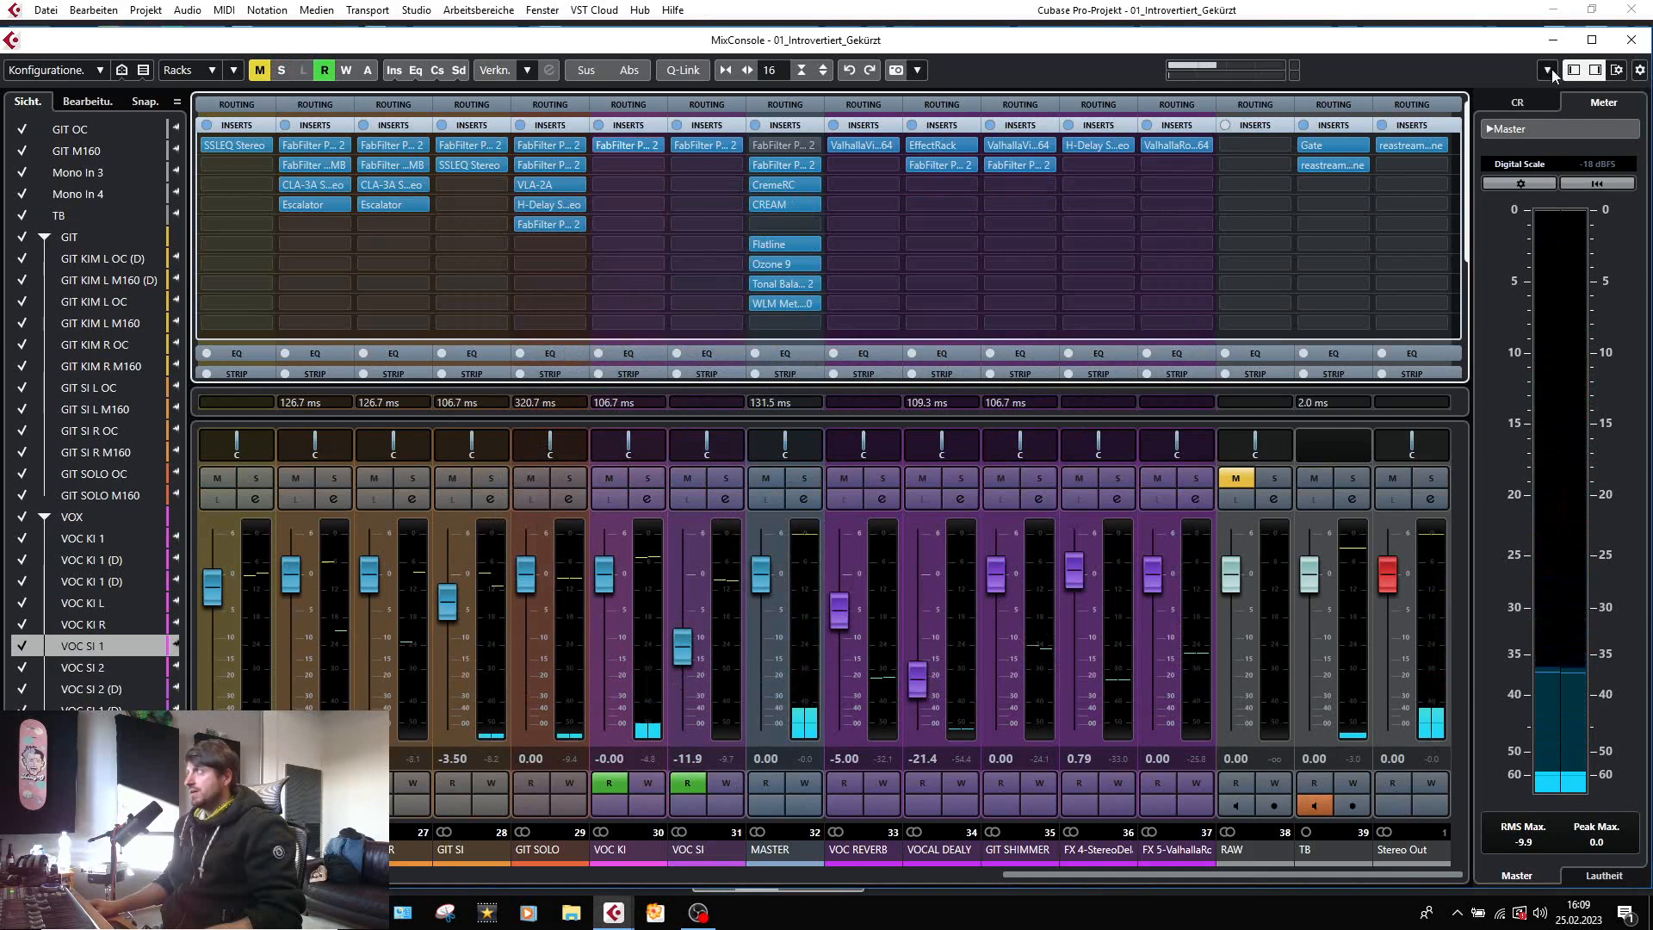
# Maximize the MixConsole and check the ValhallaVintageVerb settings on the VOC REVERB channel, closing the plug-in after viewing.
pyautogui.click(1592, 40)
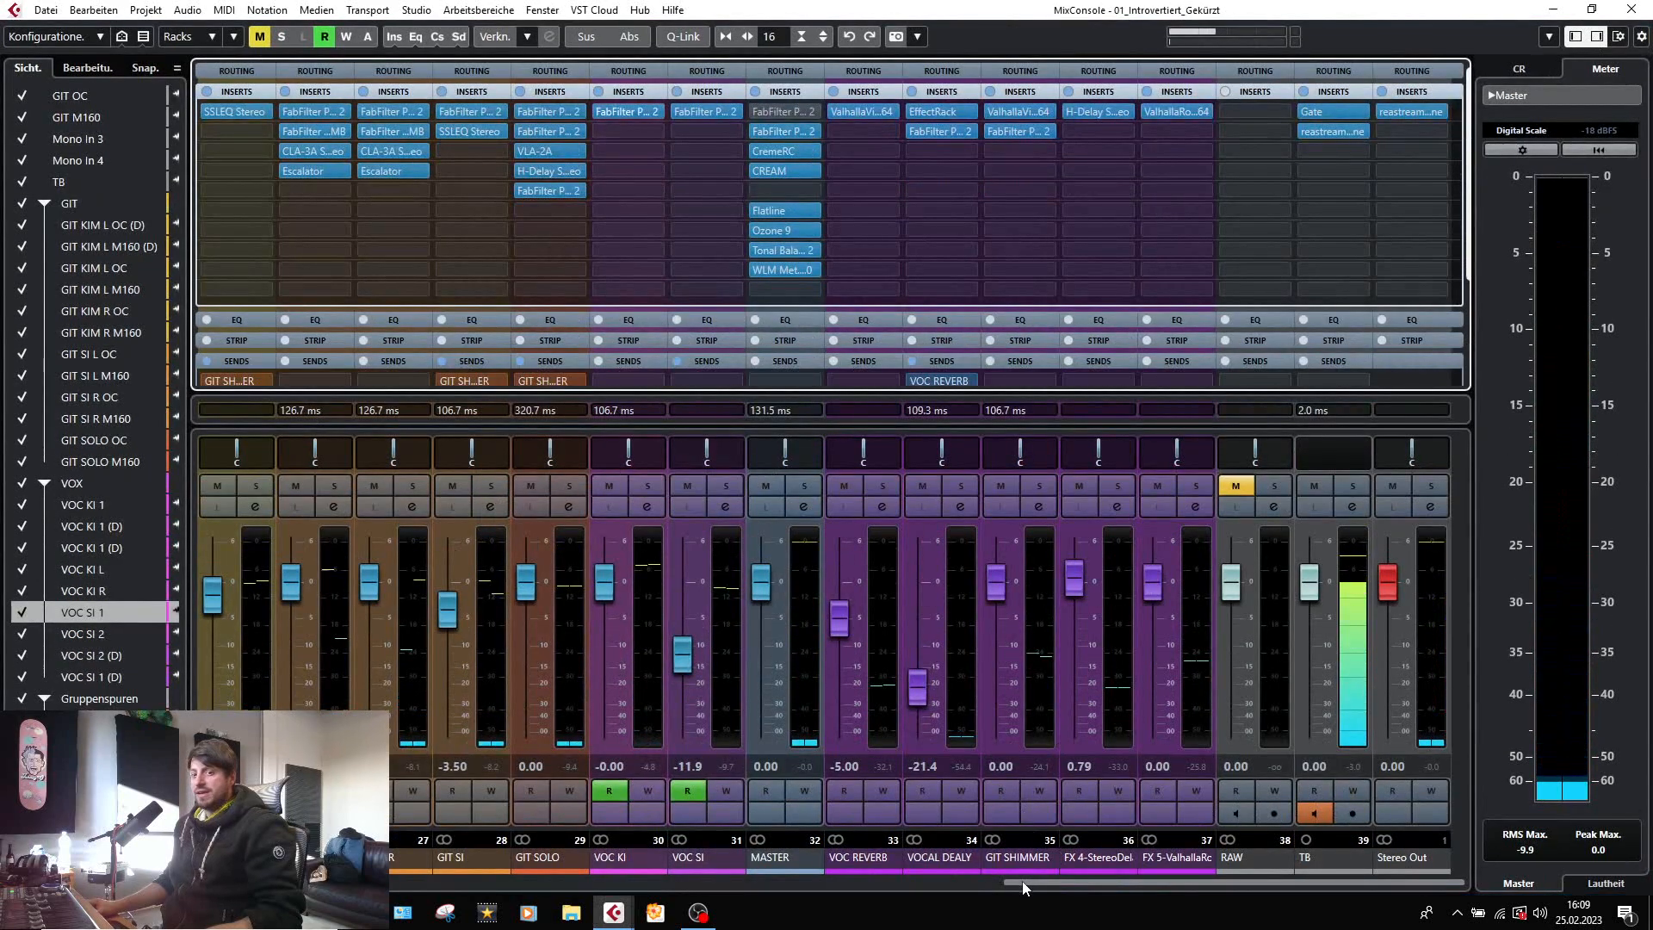
pyautogui.click(1023, 887)
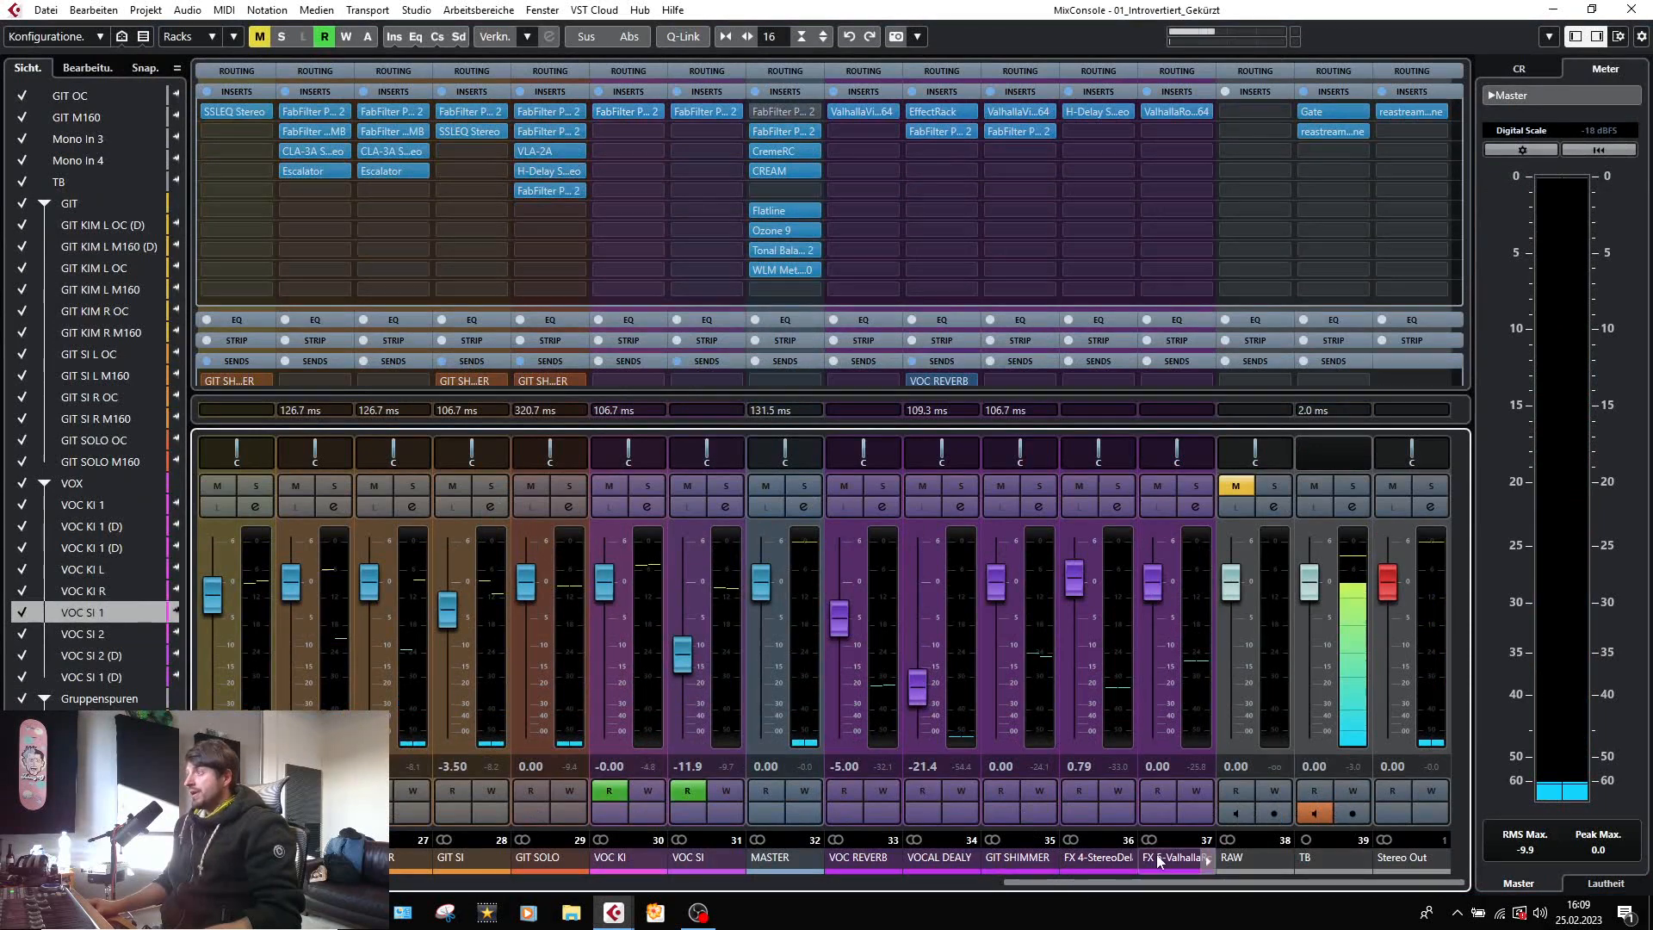
pyautogui.moveTo(1031, 889); pyautogui.dragTo(1154, 861)
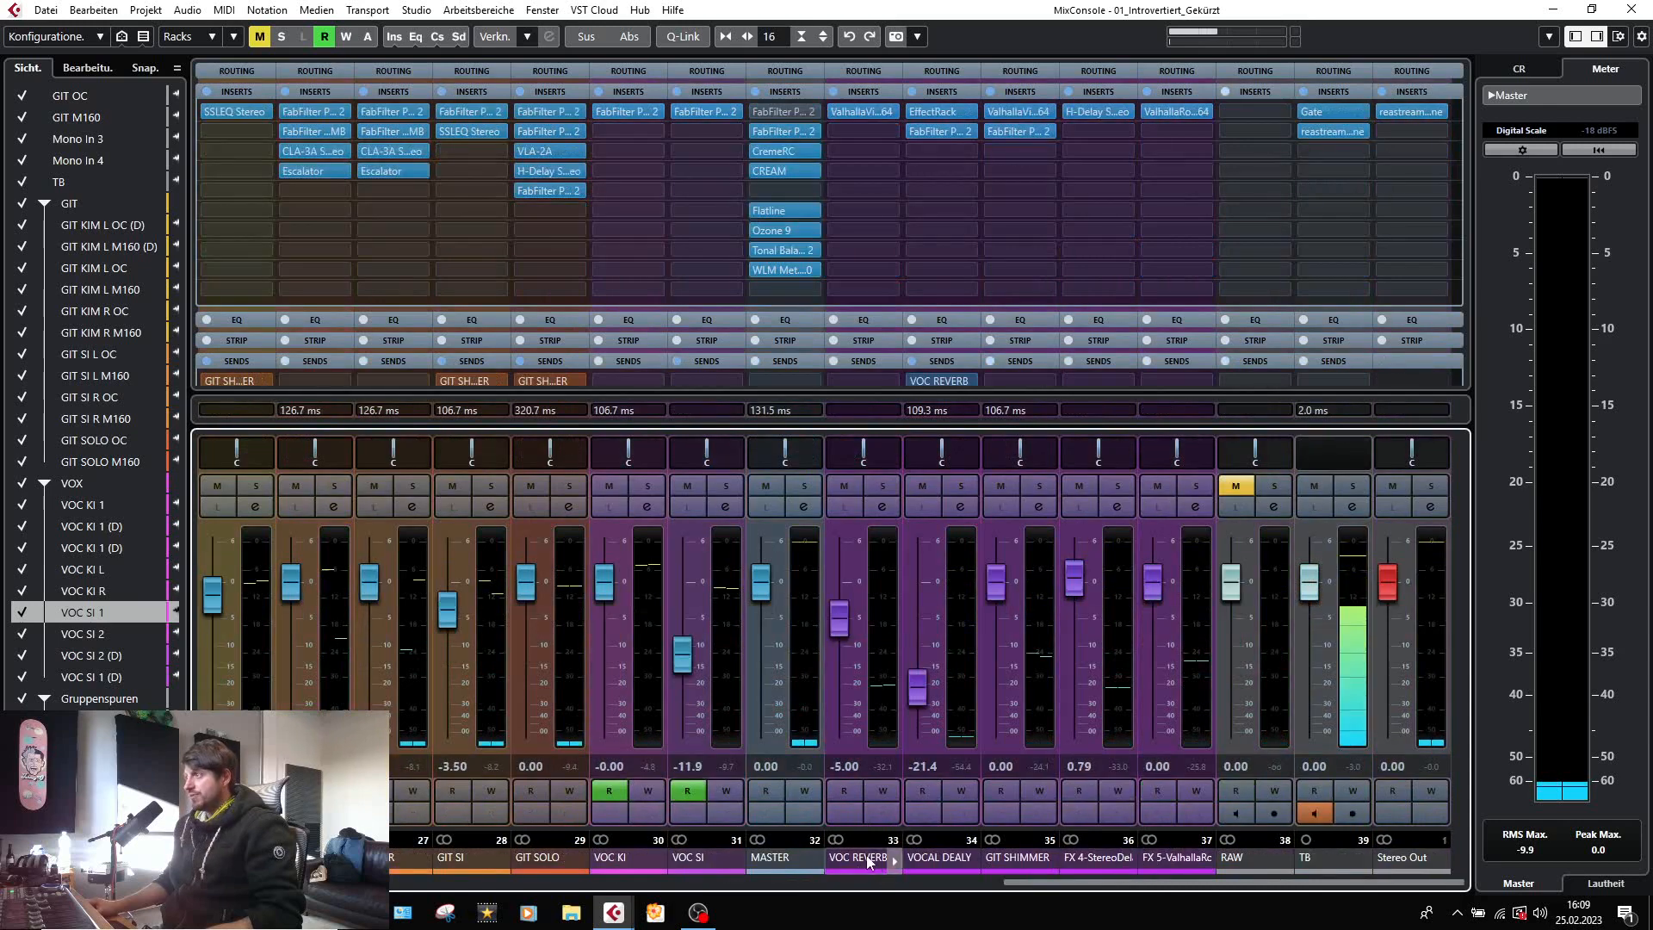
pyautogui.click(859, 114)
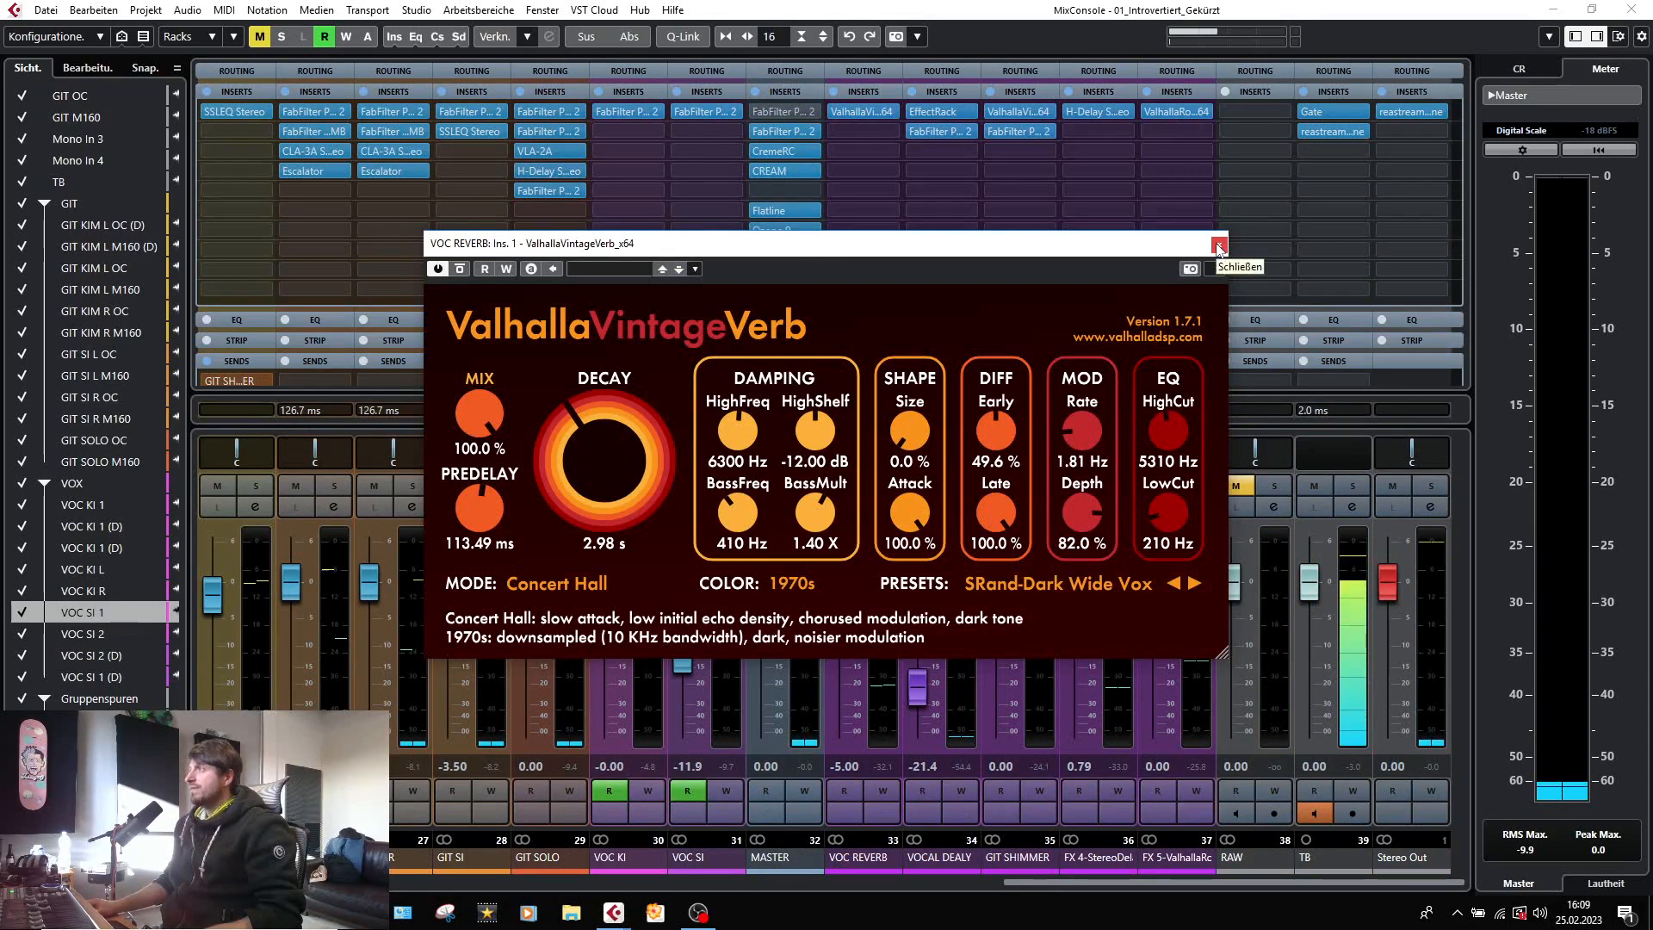
pyautogui.click(1219, 247)
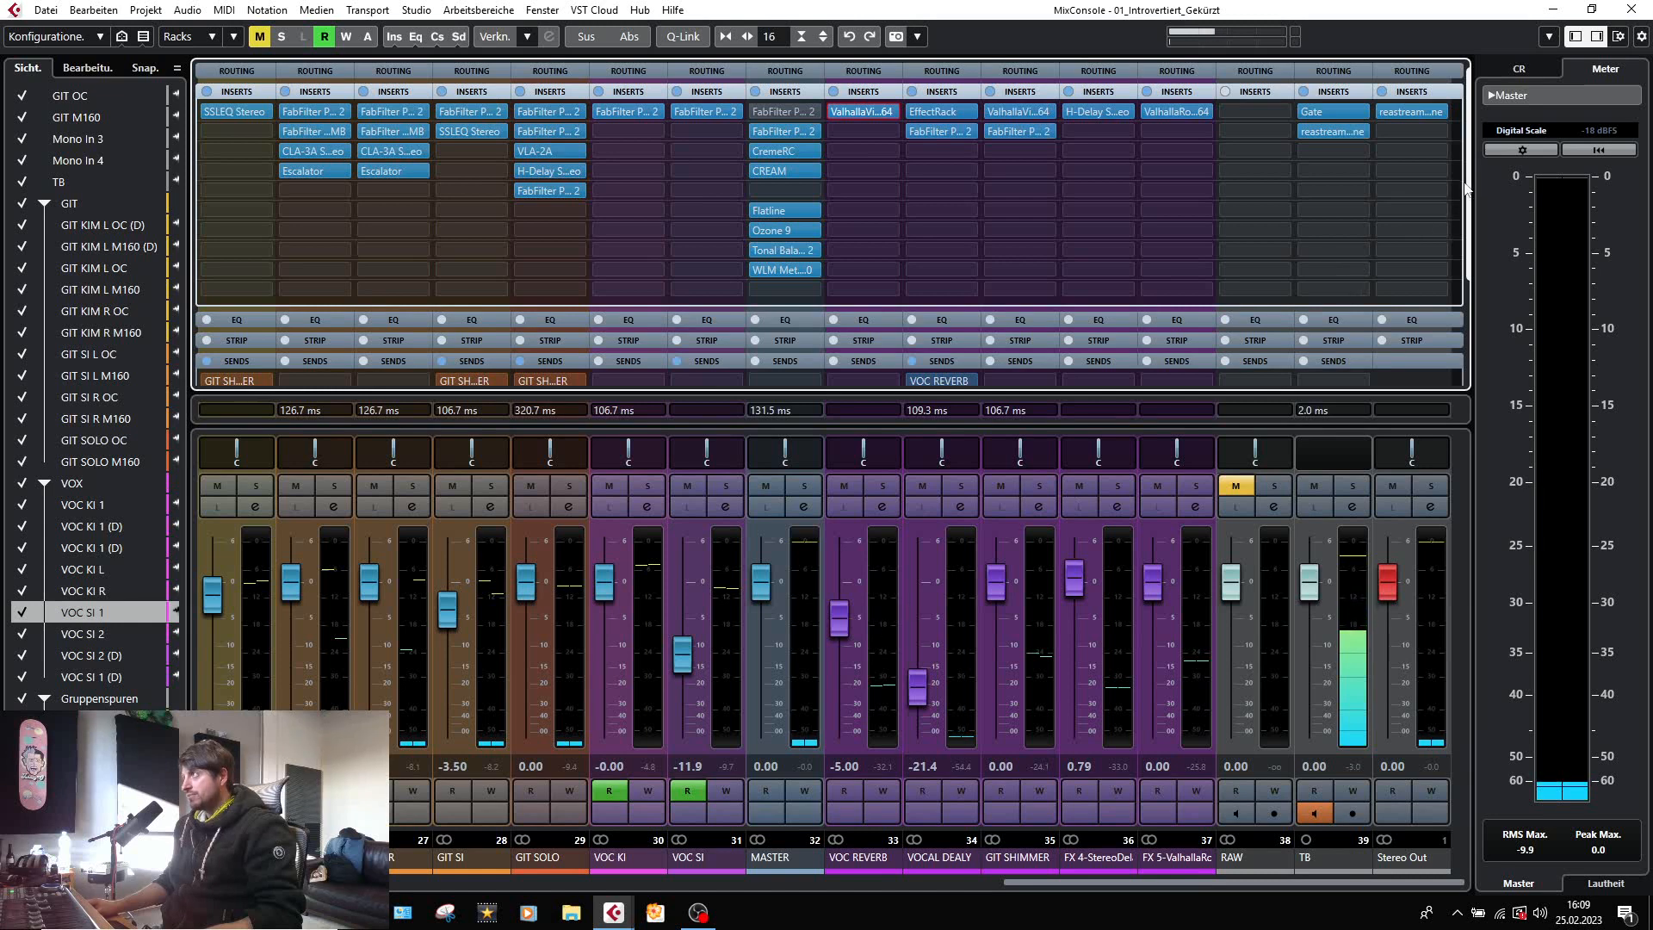
# Check the ValhallaRoom settings on the FX 5 channel and close the plug-in.
pyautogui.moveTo(1467, 184)
pyautogui.mouseDown()
pyautogui.moveTo(1475, 271)
pyautogui.moveTo(1484, 193)
pyautogui.mouseUp()
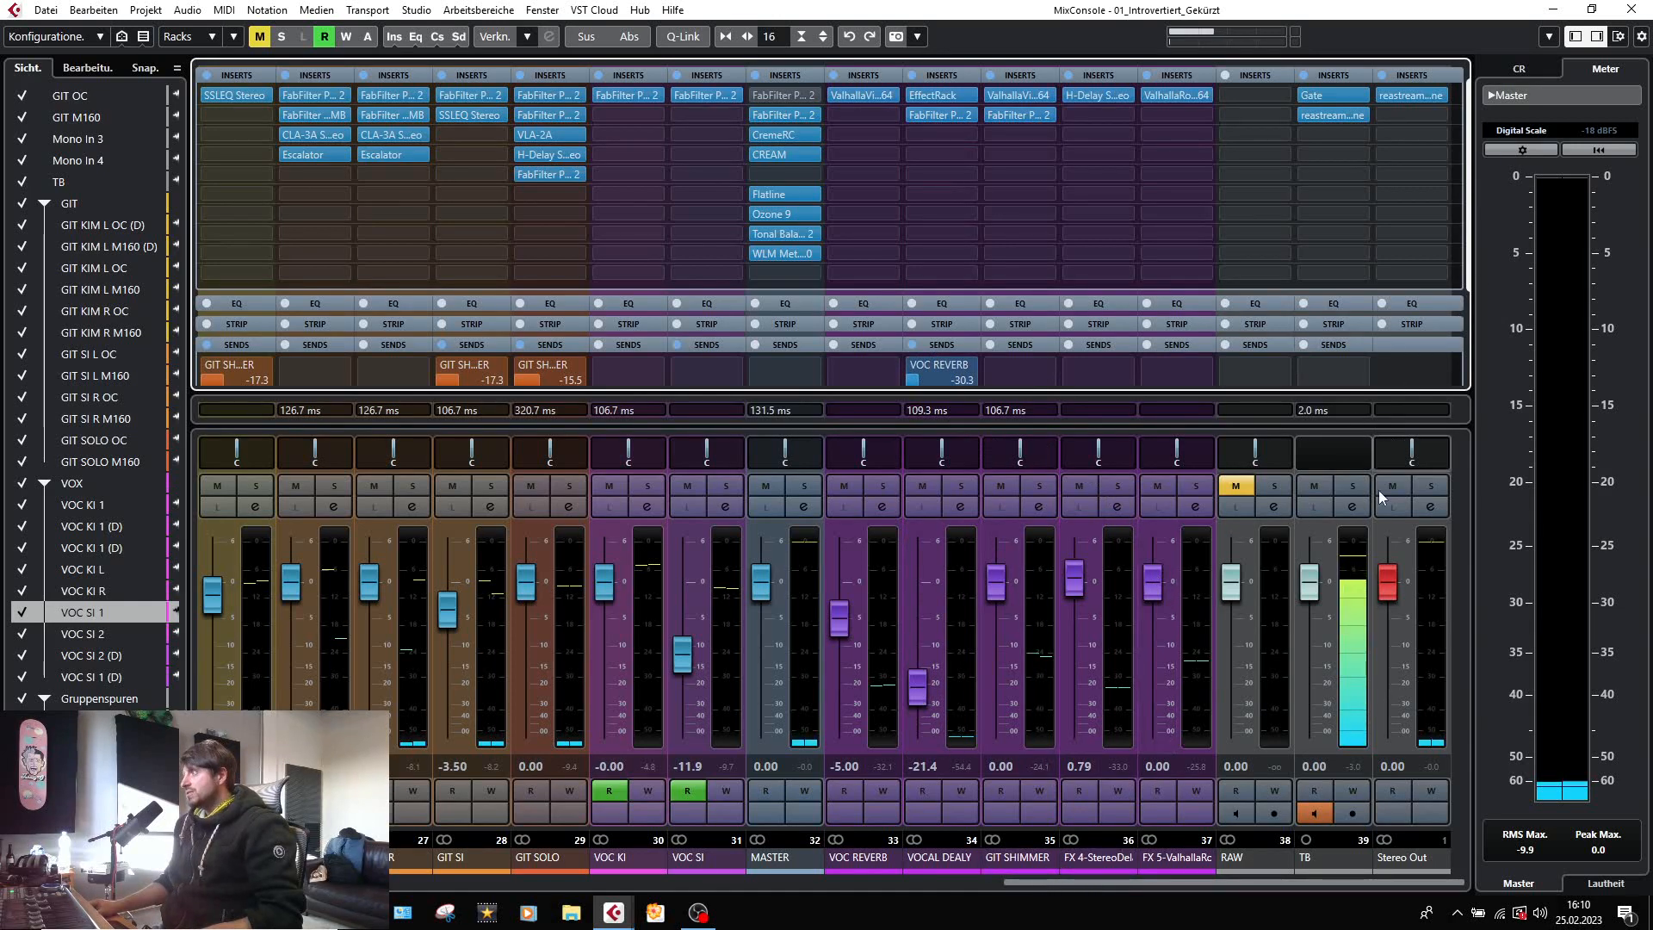
pyautogui.click(1167, 99)
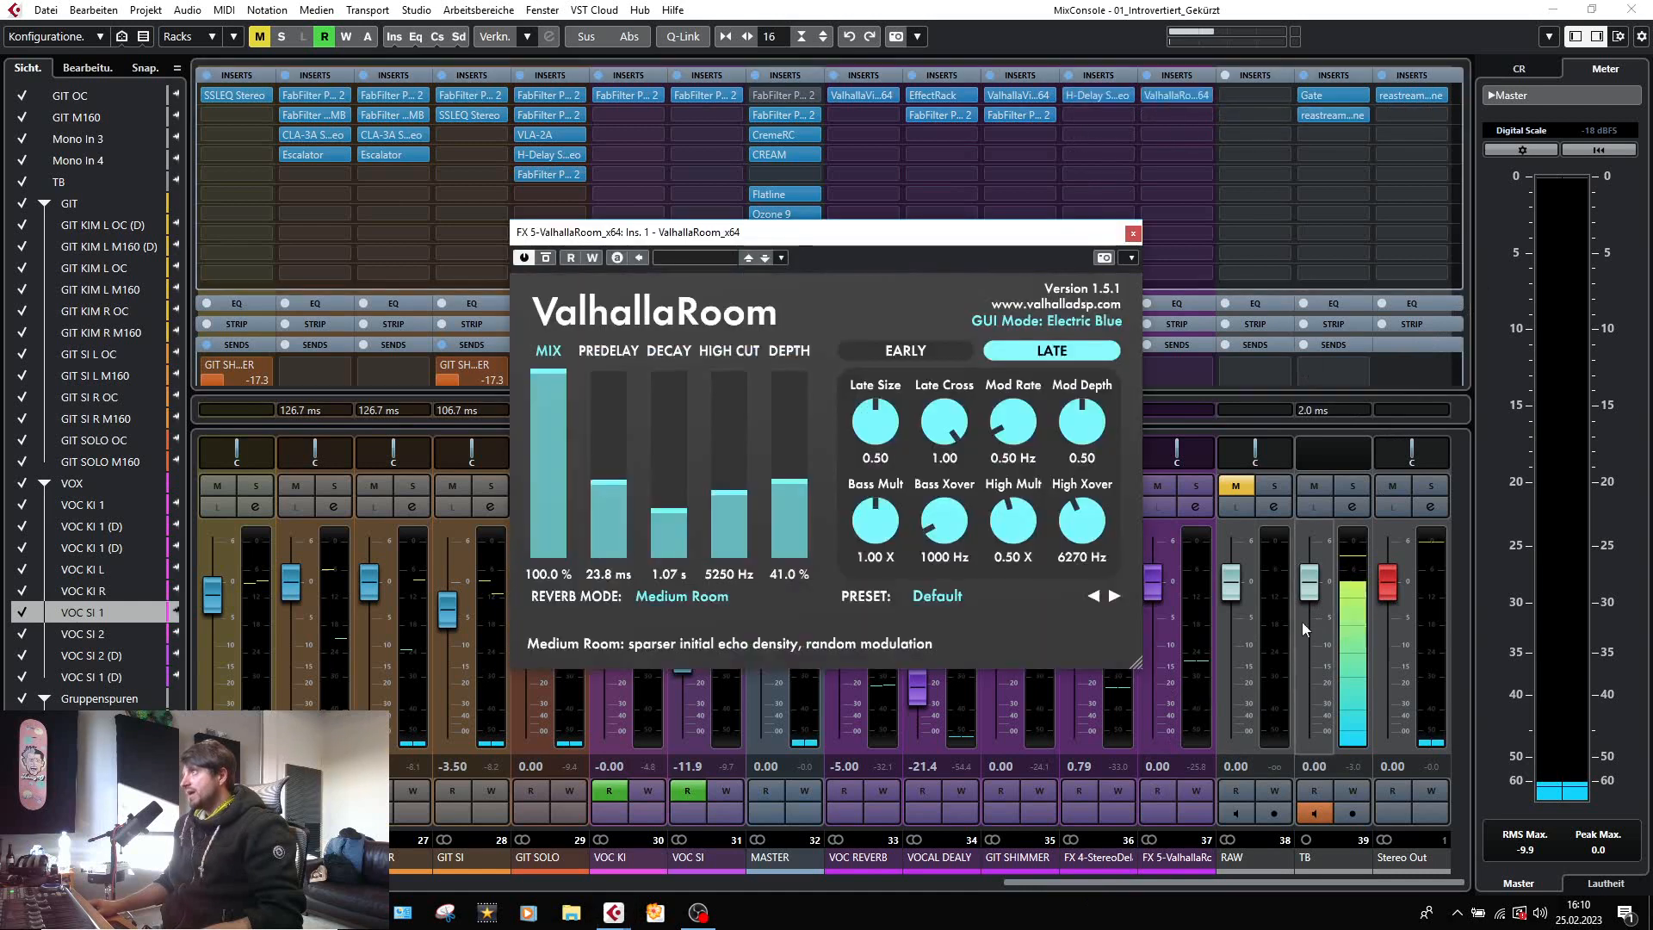
pyautogui.click(1133, 233)
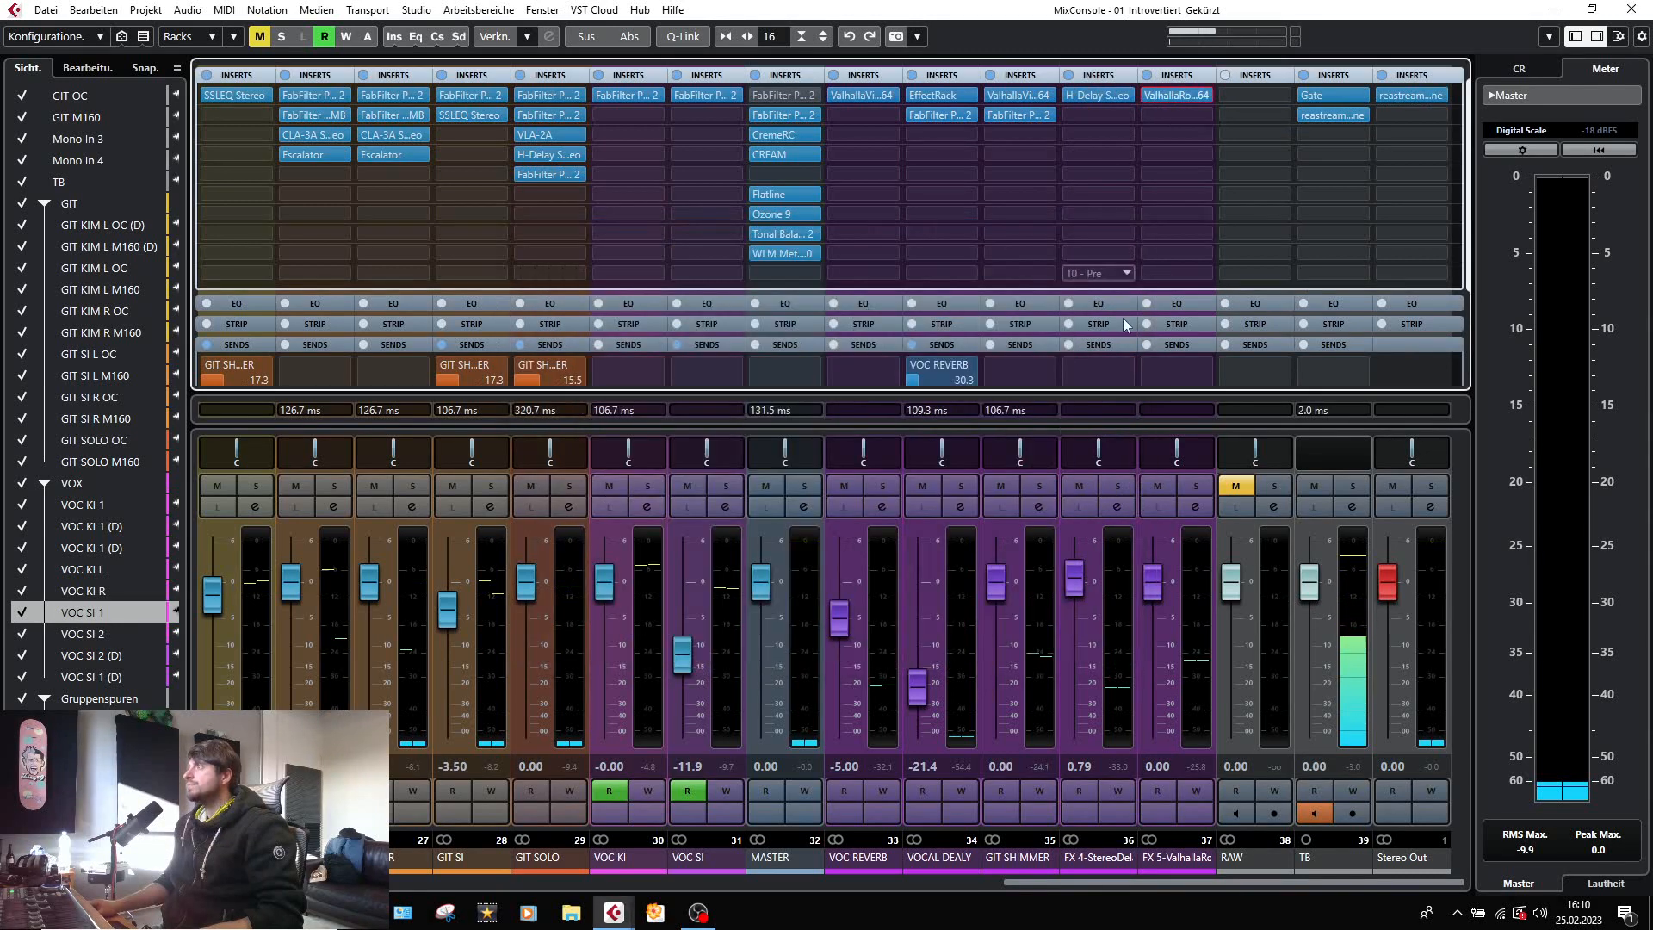
# Solo the FX 5 ValhallaRoom channel, play the song to hear only that reverb, and deactivate its solo.
pyautogui.click(1197, 486)
pyautogui.press('space')
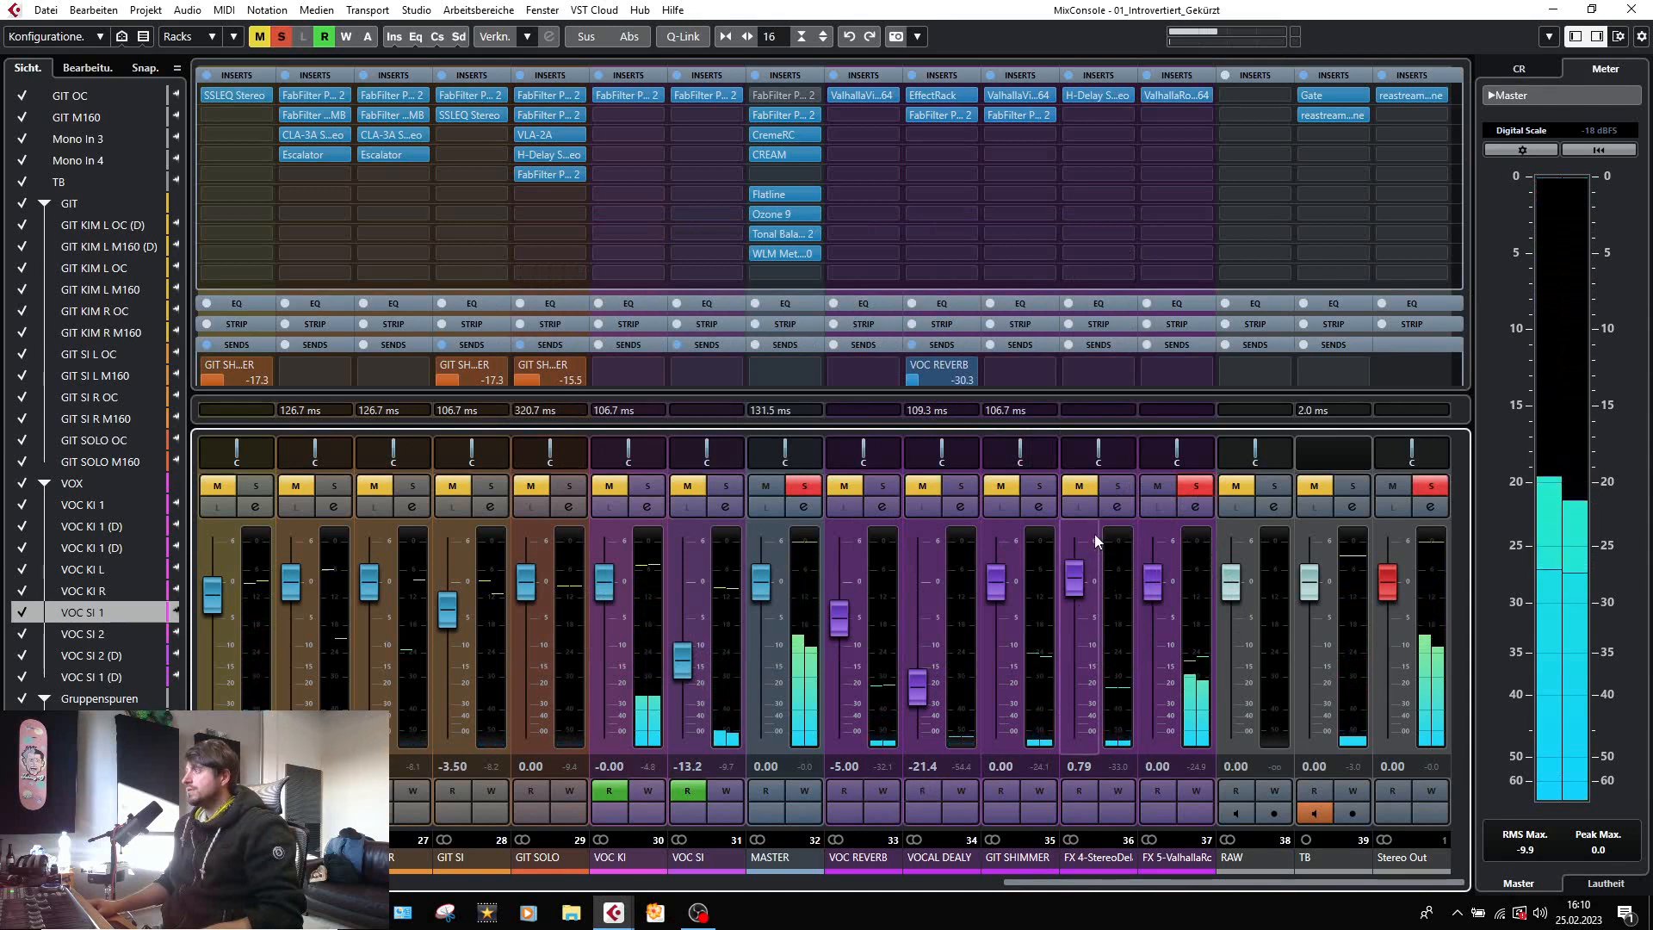
pyautogui.click(1197, 487)
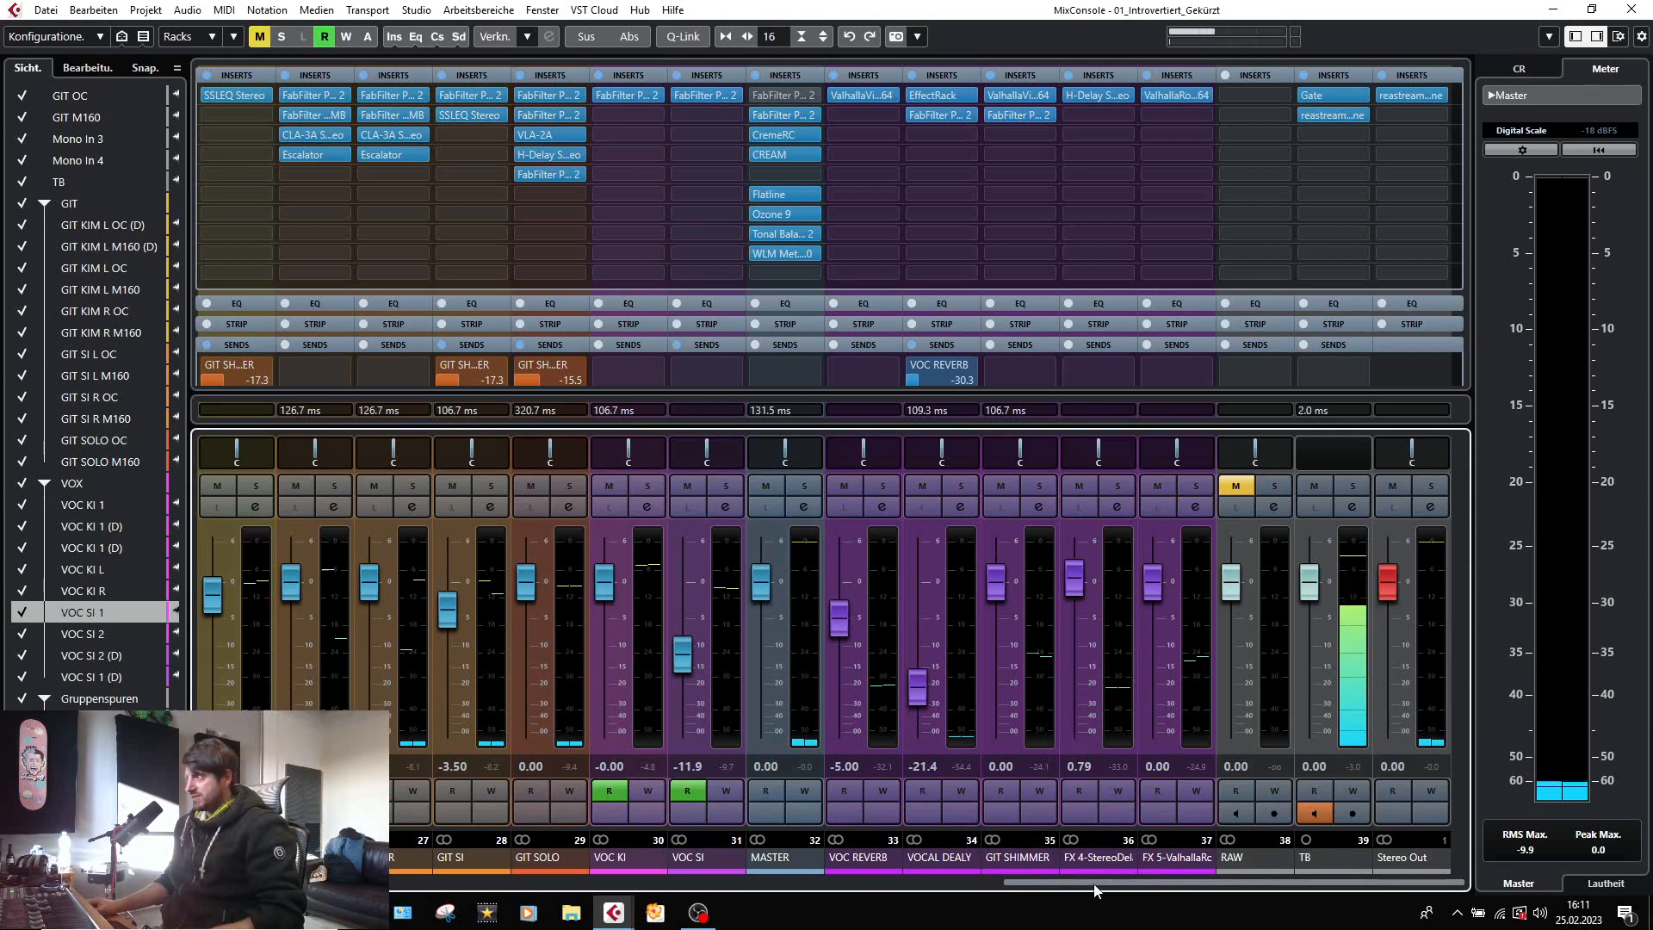
# Check the bypassed FabFilter Pro-Q 2 in the first insert slot of the MASTER channel and close it.
pyautogui.hscroll(-1, 1076, 889)
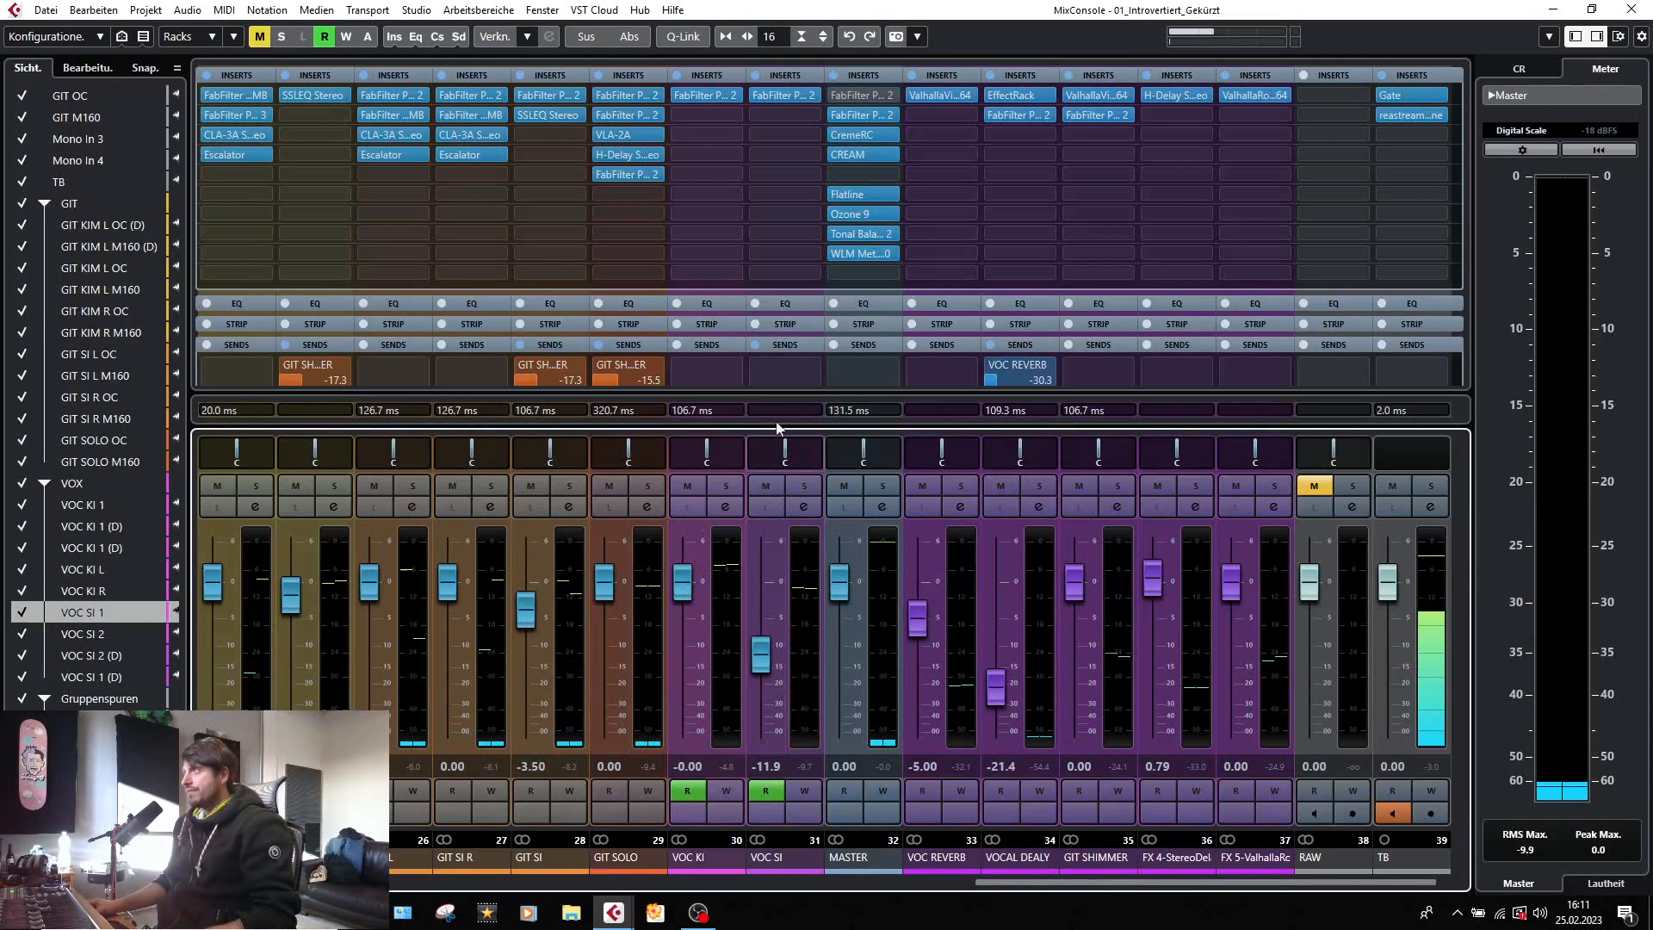
pyautogui.click(861, 96)
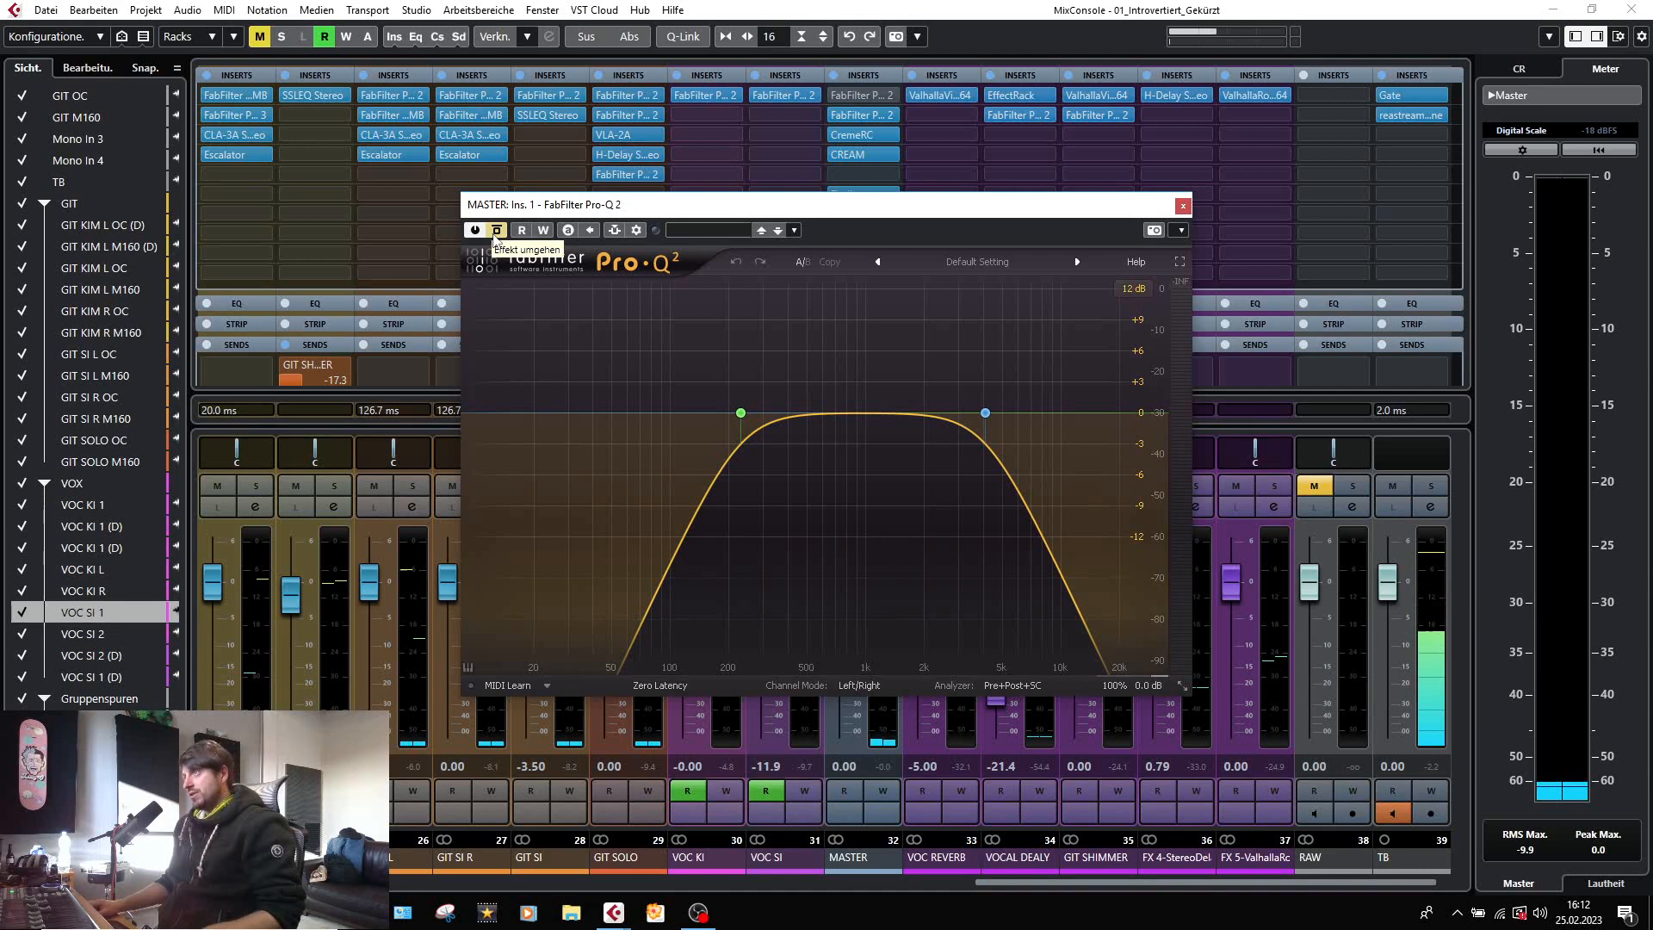
pyautogui.click(1183, 205)
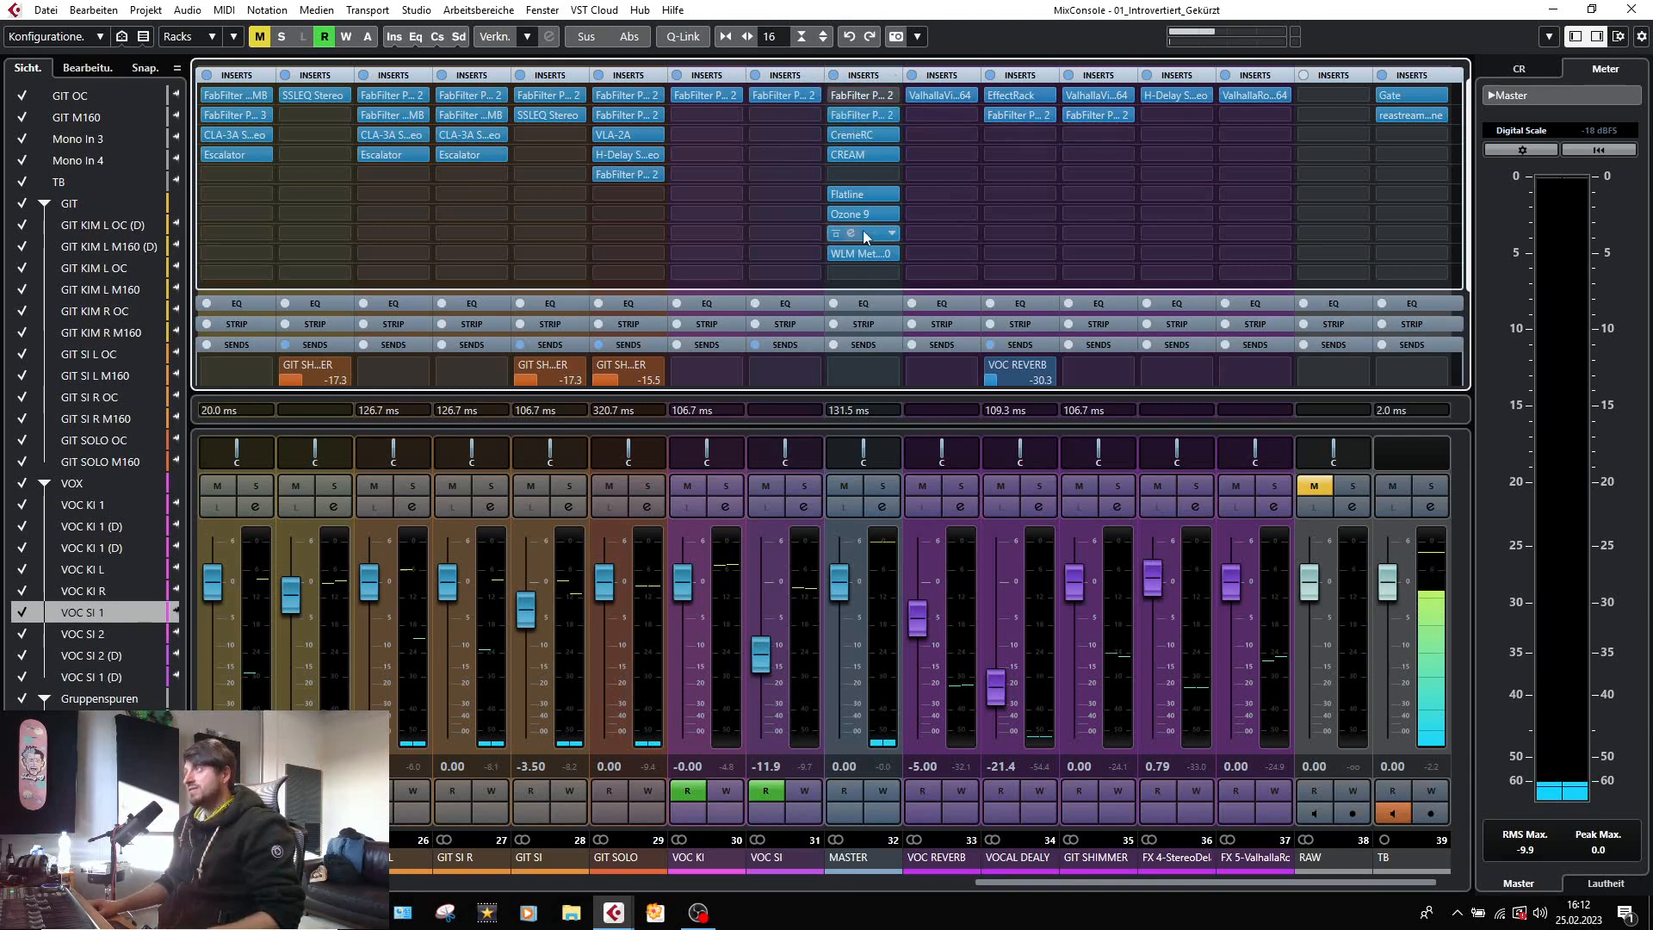
# Open the Pro-Q 2 in the MASTER channel's second insert slot and read its low-shelf and low-cut band values.
pyautogui.click(840, 118)
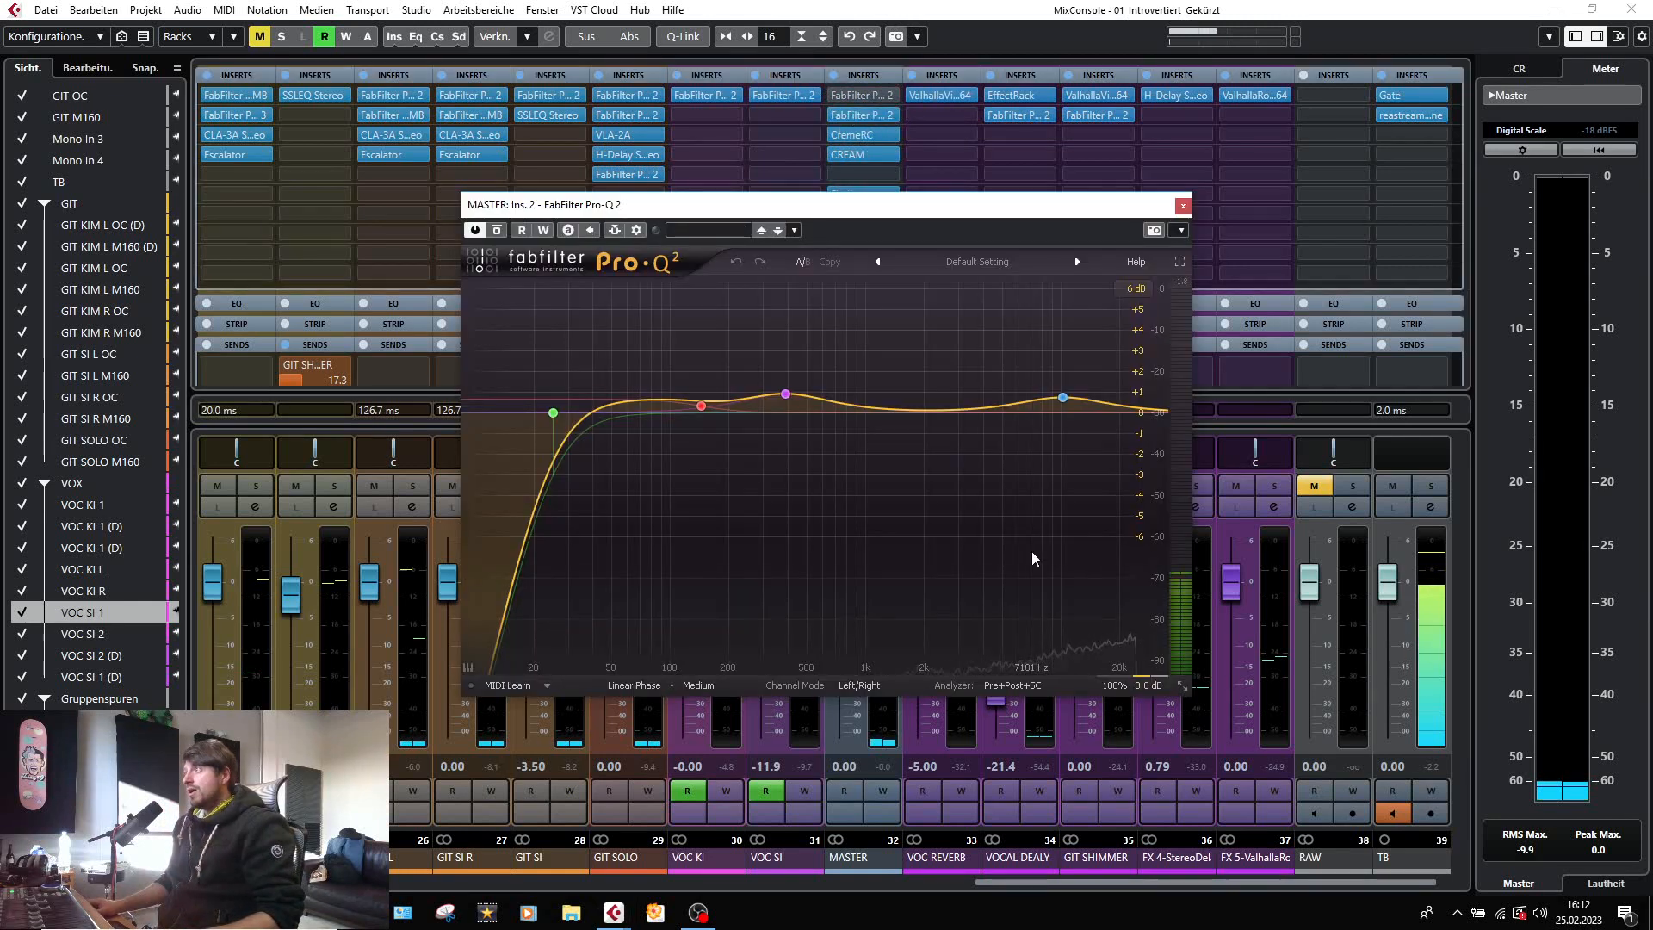
pyautogui.moveTo(698, 391)
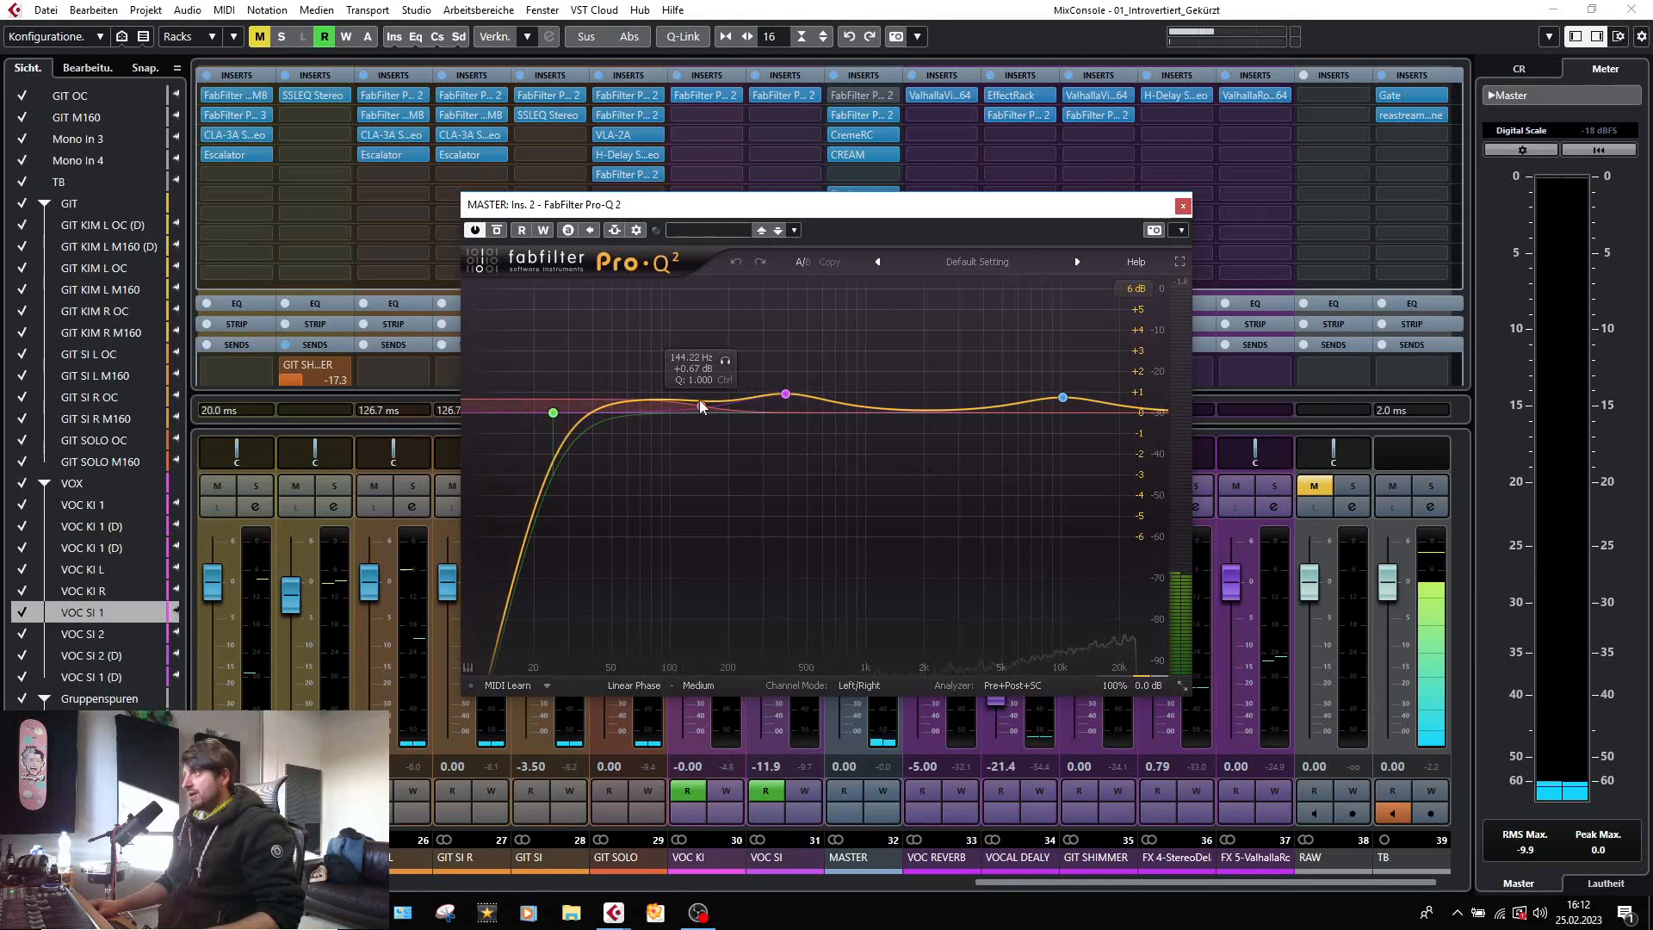
pyautogui.moveTo(562, 413)
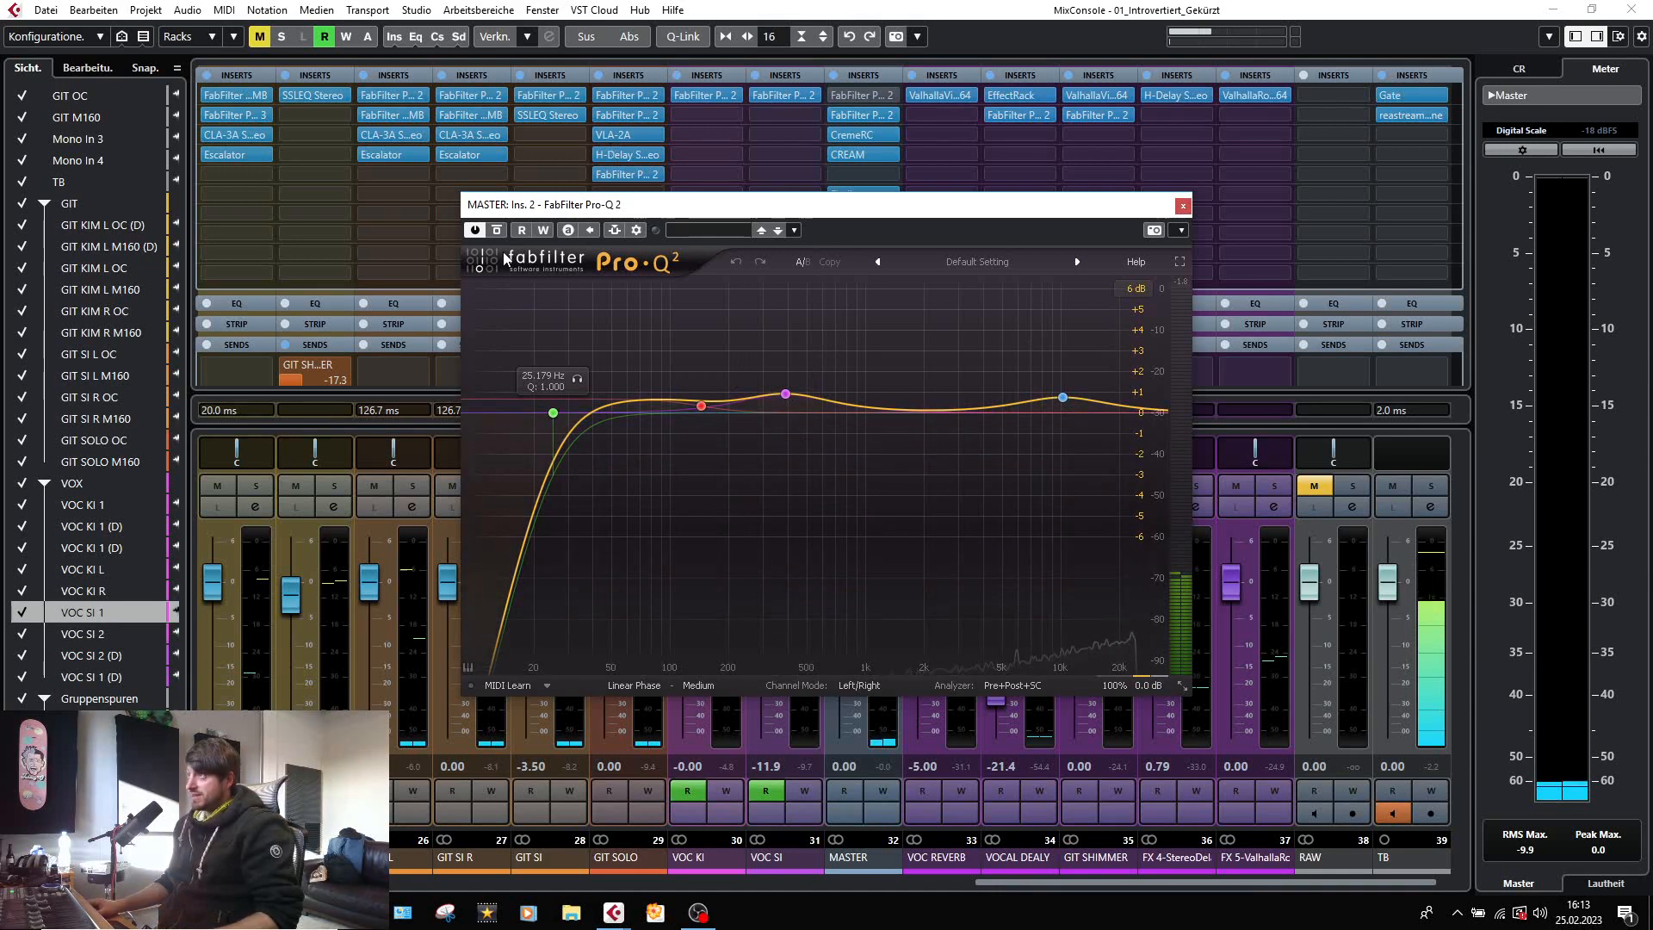
# Play the mix, compare the MASTER channel's second Pro-Q 2 bypassed and active, and close the plug-in.
pyautogui.press('space')
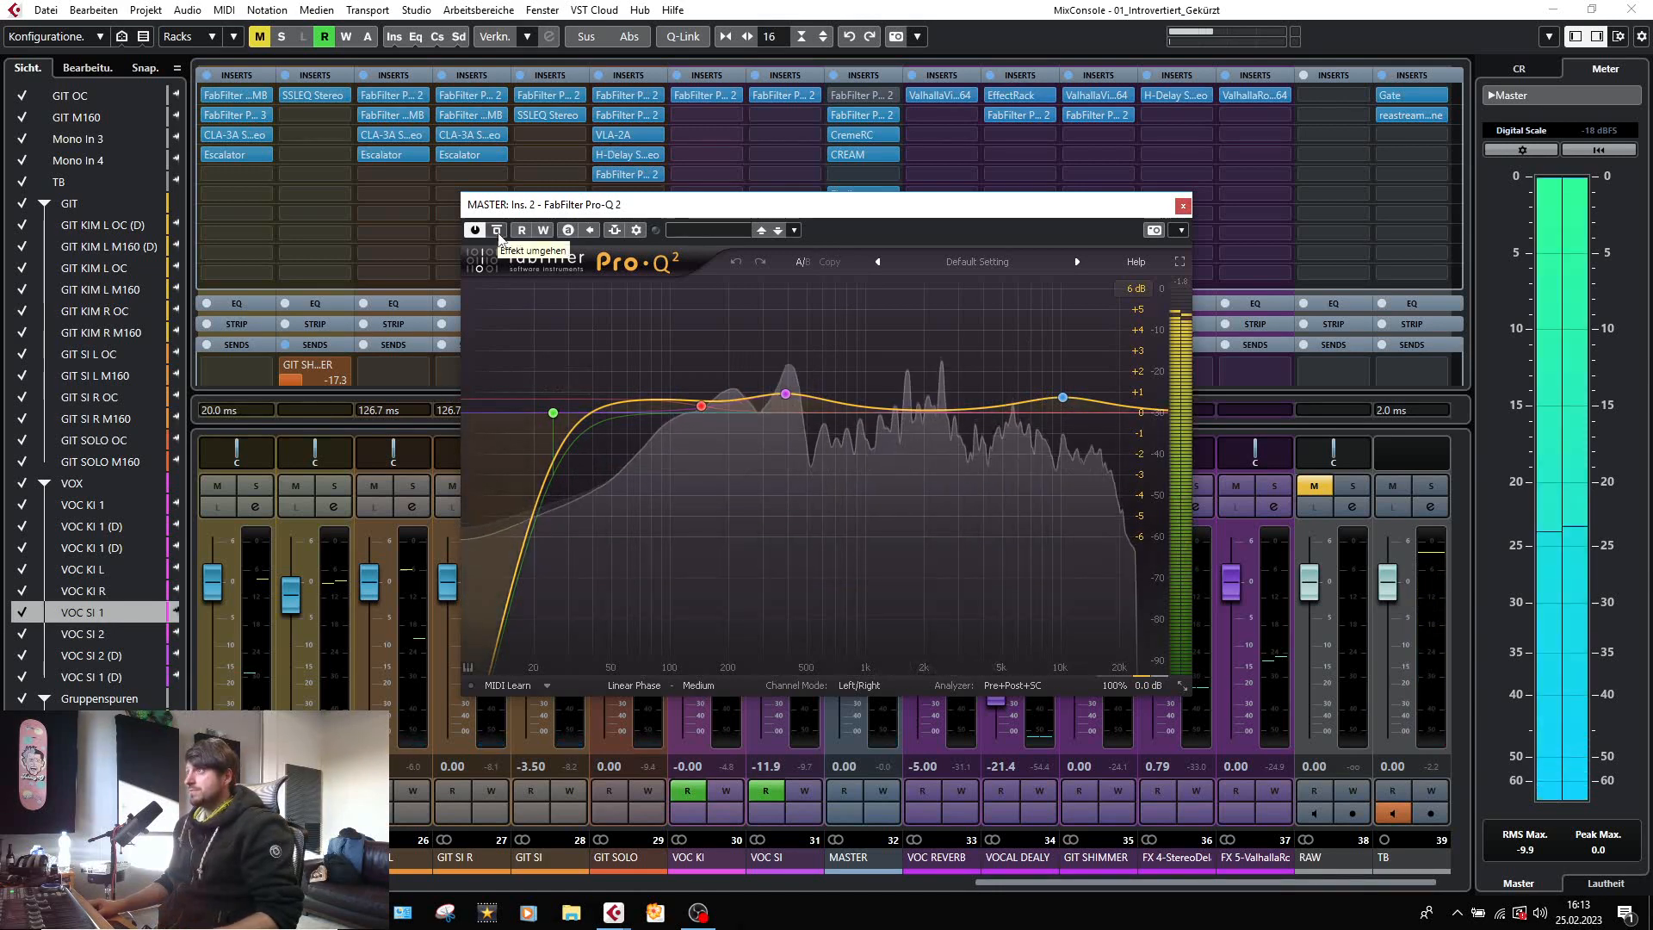
pyautogui.click(500, 236)
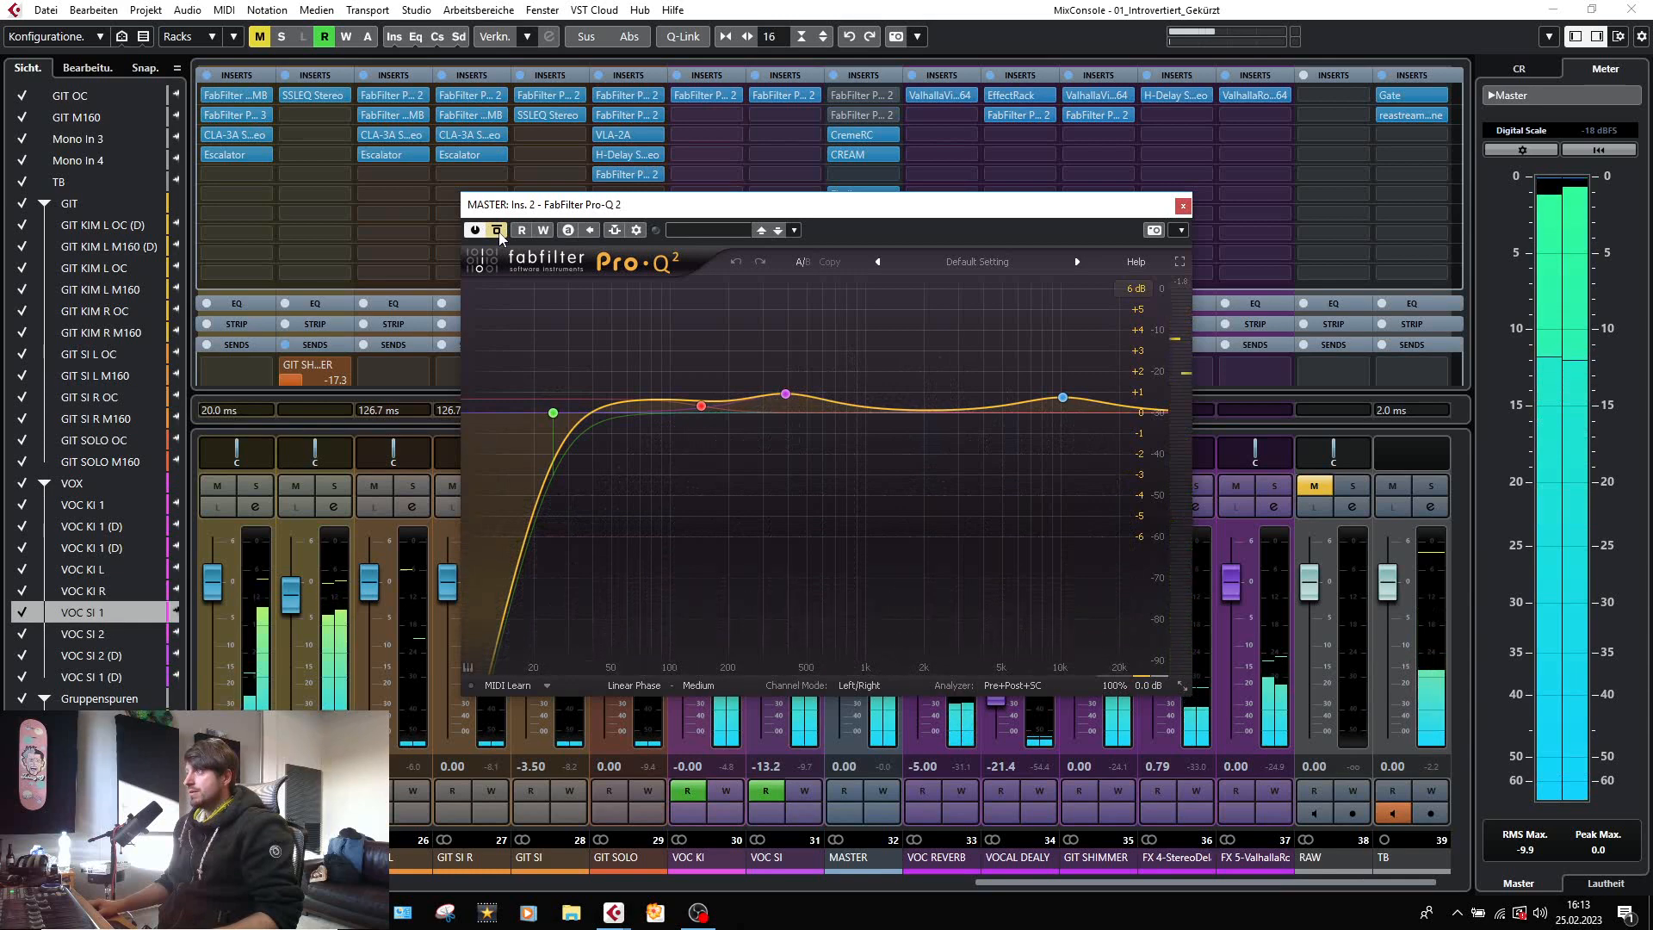
pyautogui.click(500, 236)
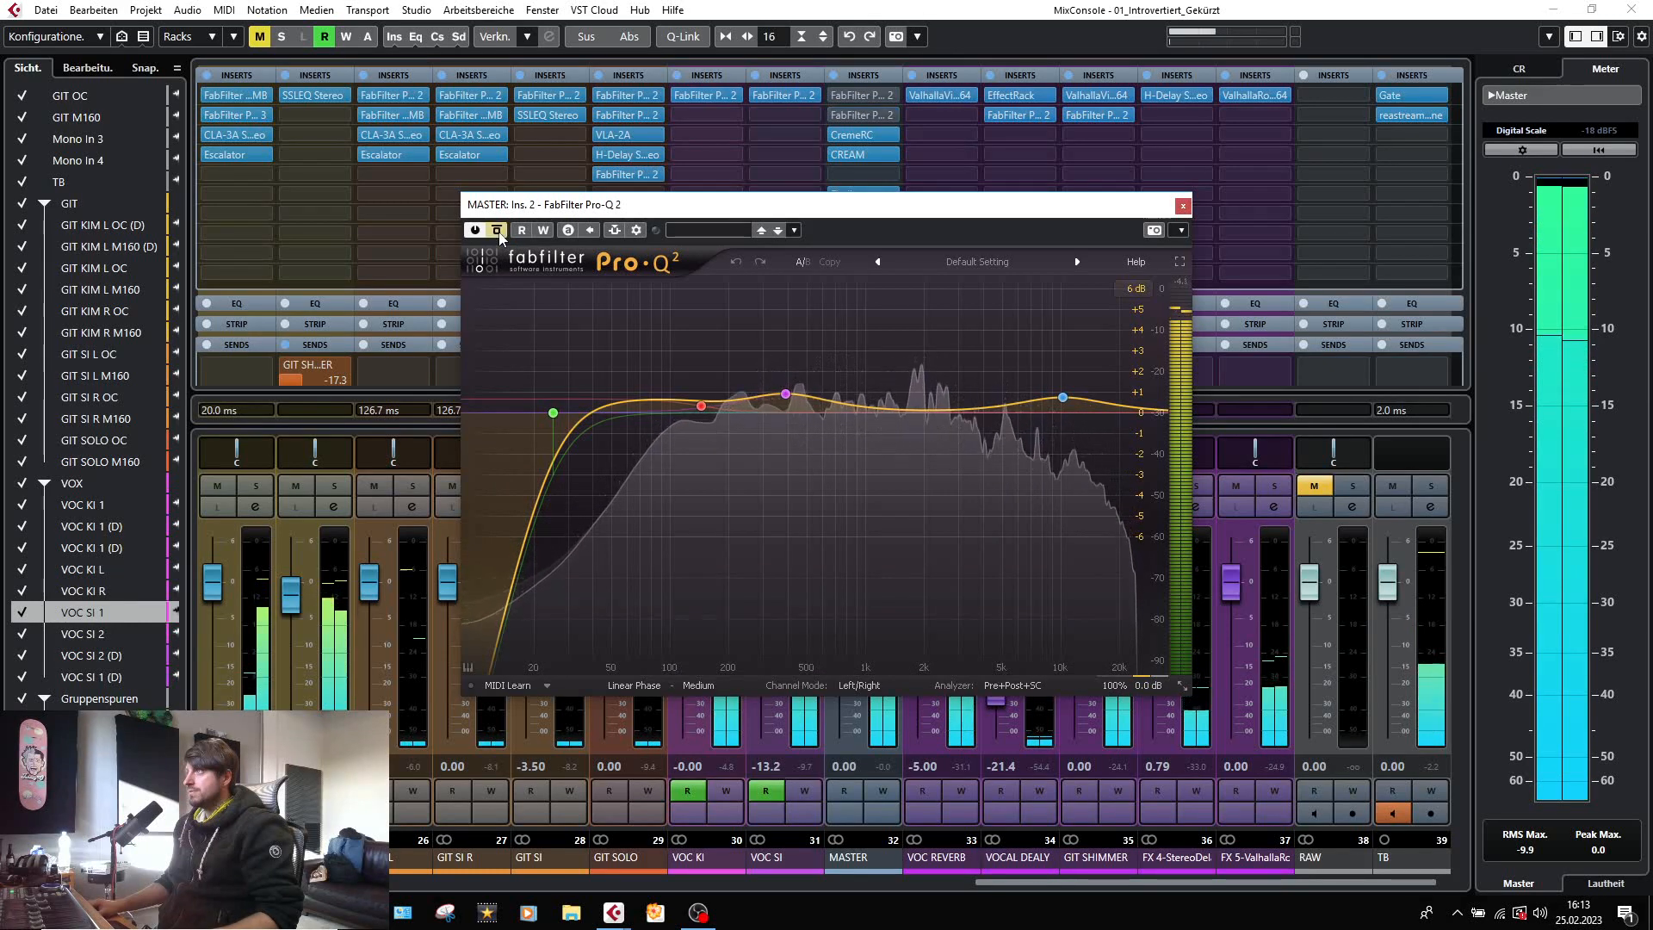
pyautogui.click(499, 236)
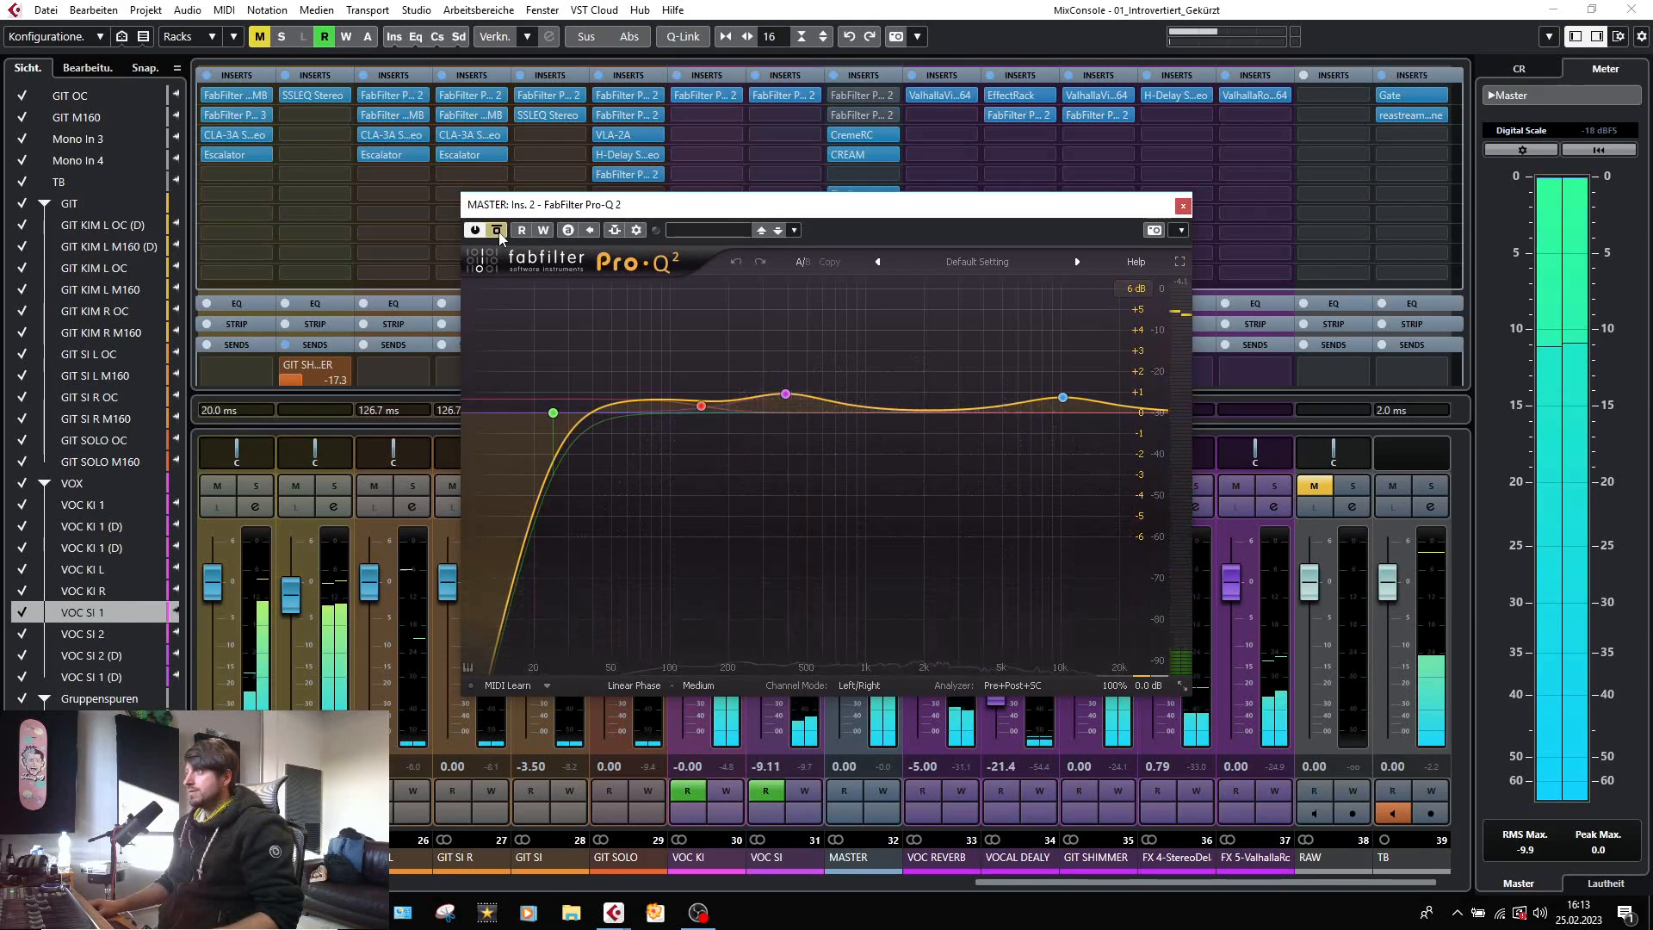
pyautogui.click(499, 235)
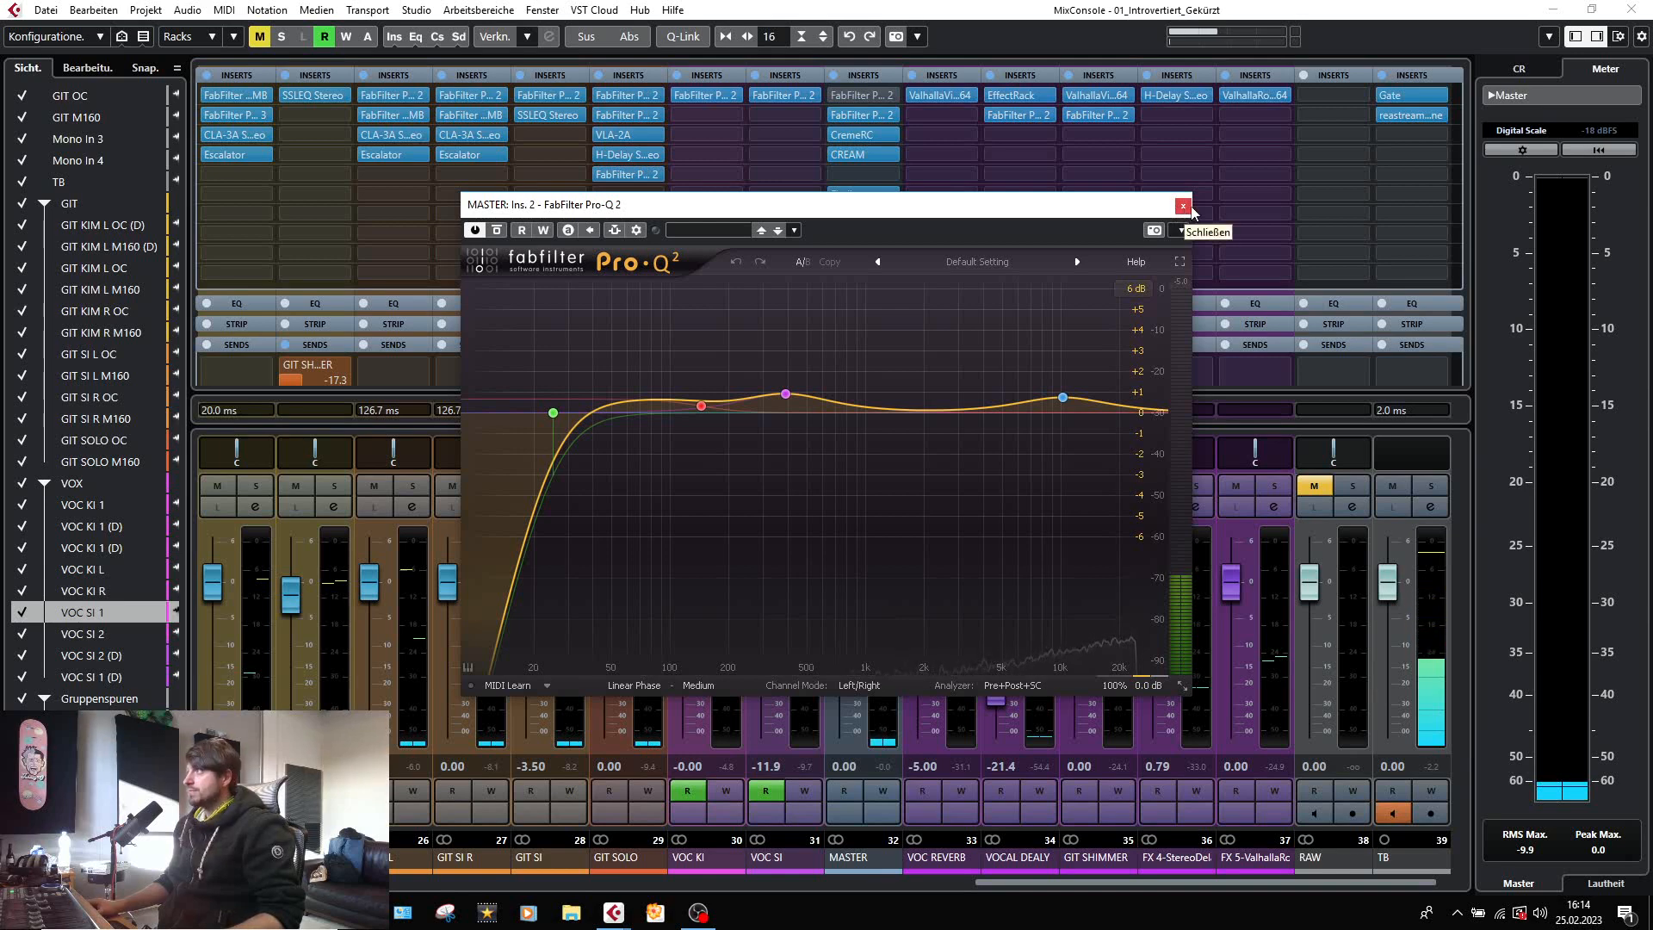
pyautogui.click(1184, 206)
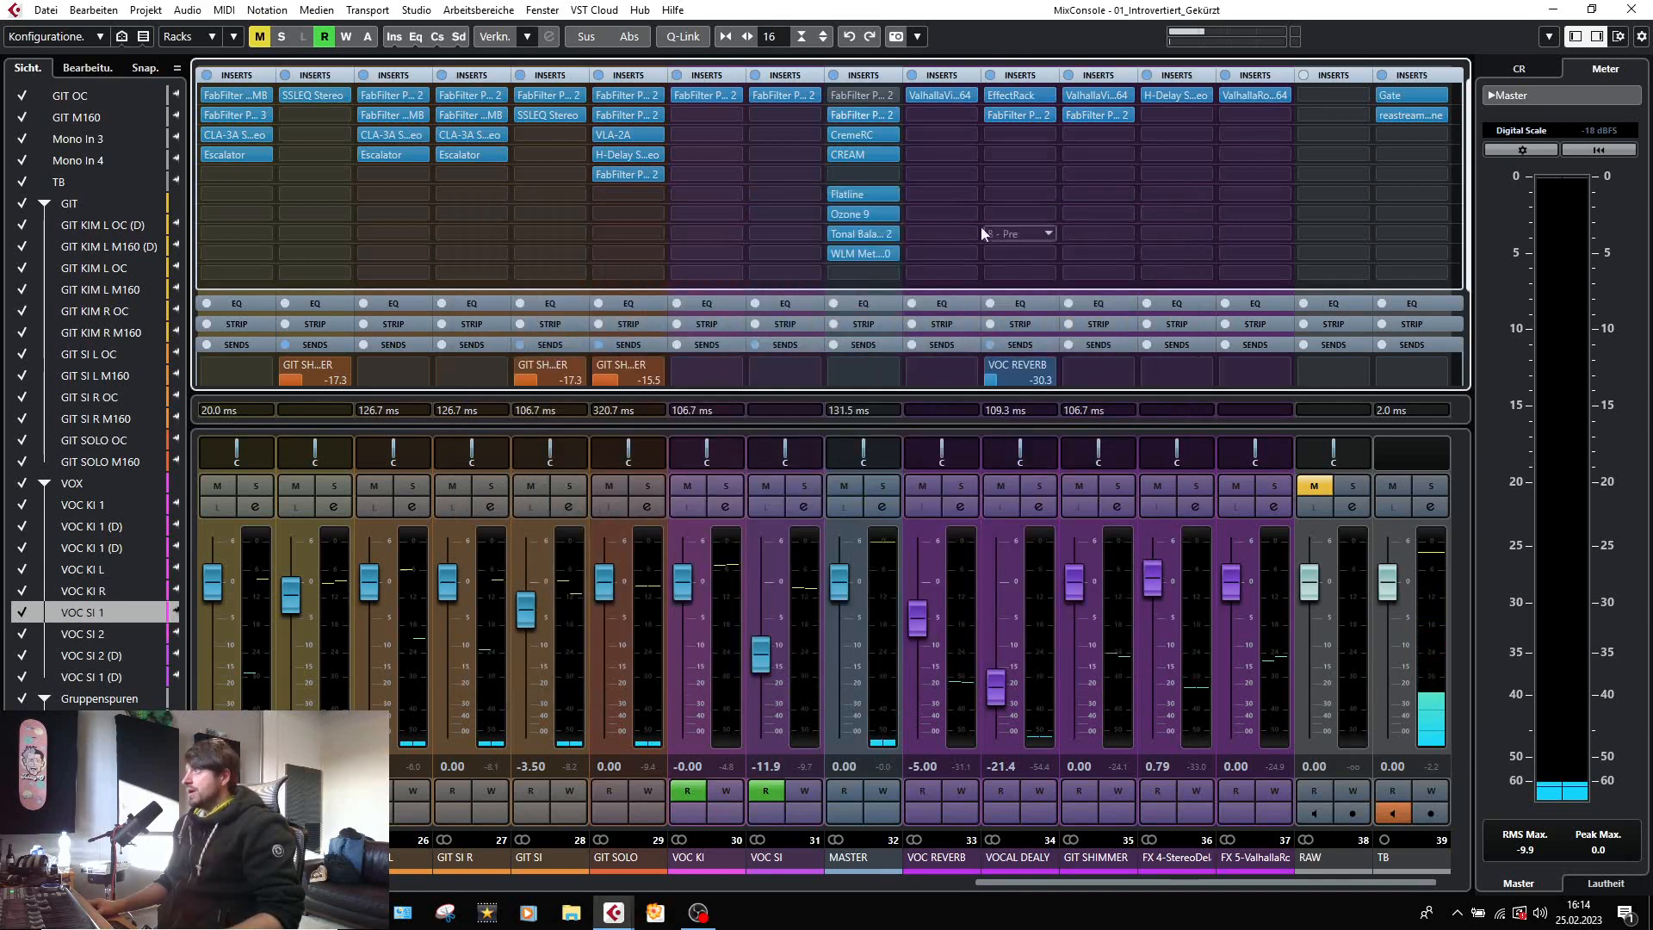
# Inspect the CremeRC on the MASTER channel during playback and compare the mix with and without the plug-in's own bypass.
pyautogui.click(853, 138)
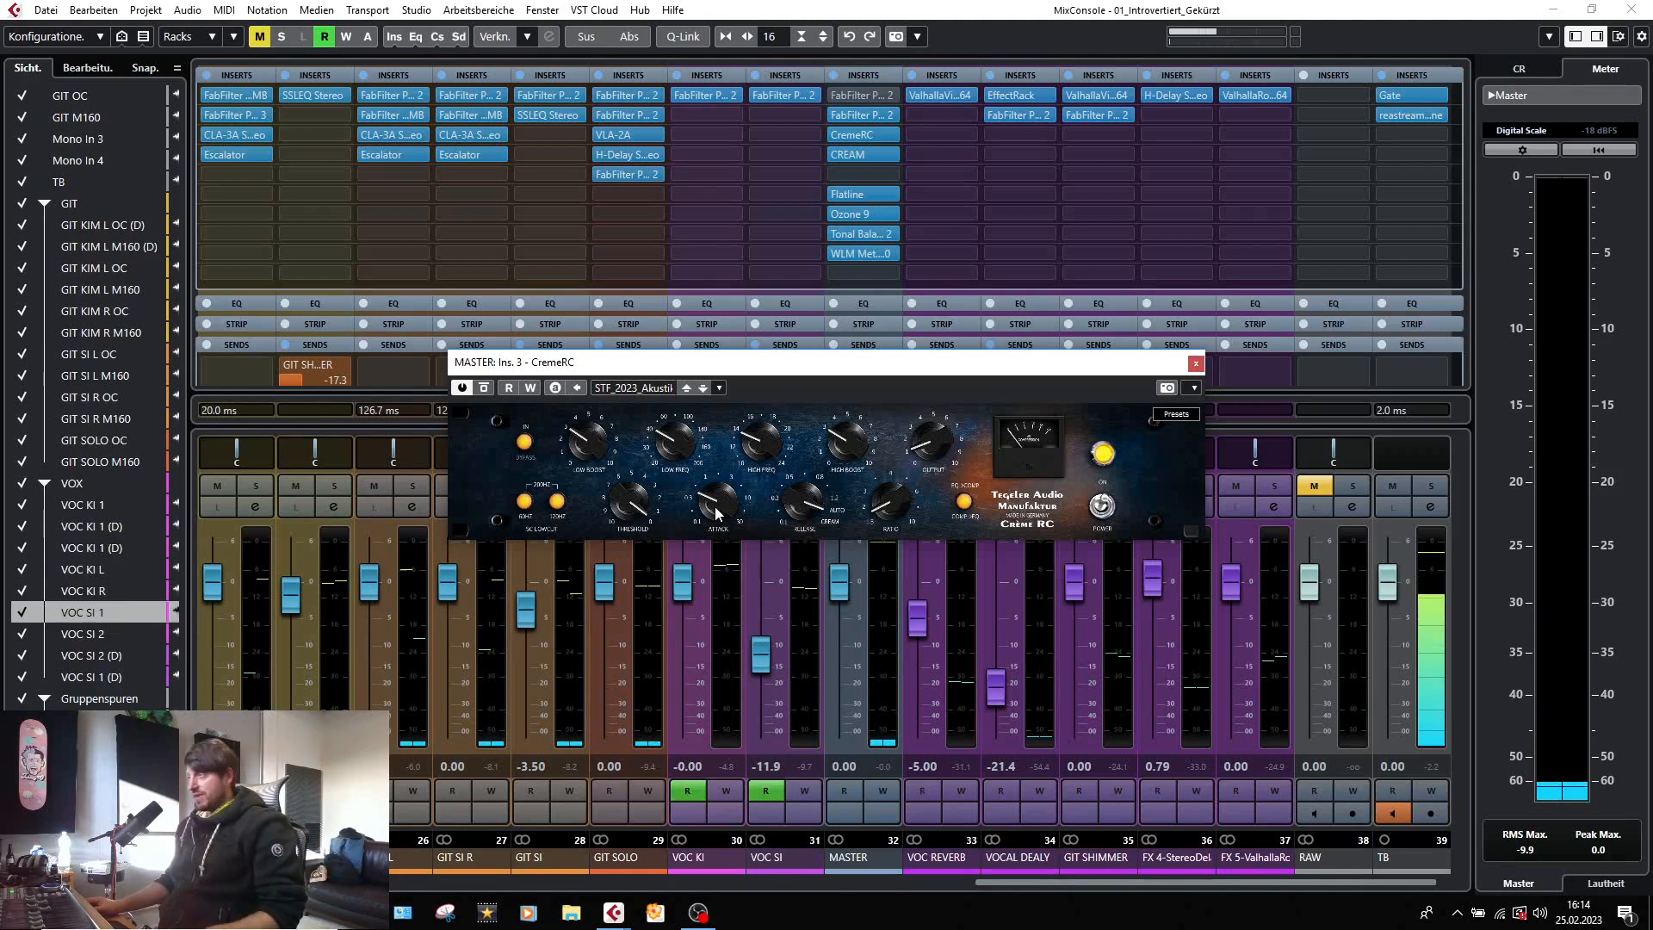
pyautogui.press('space')
pyautogui.press('space')
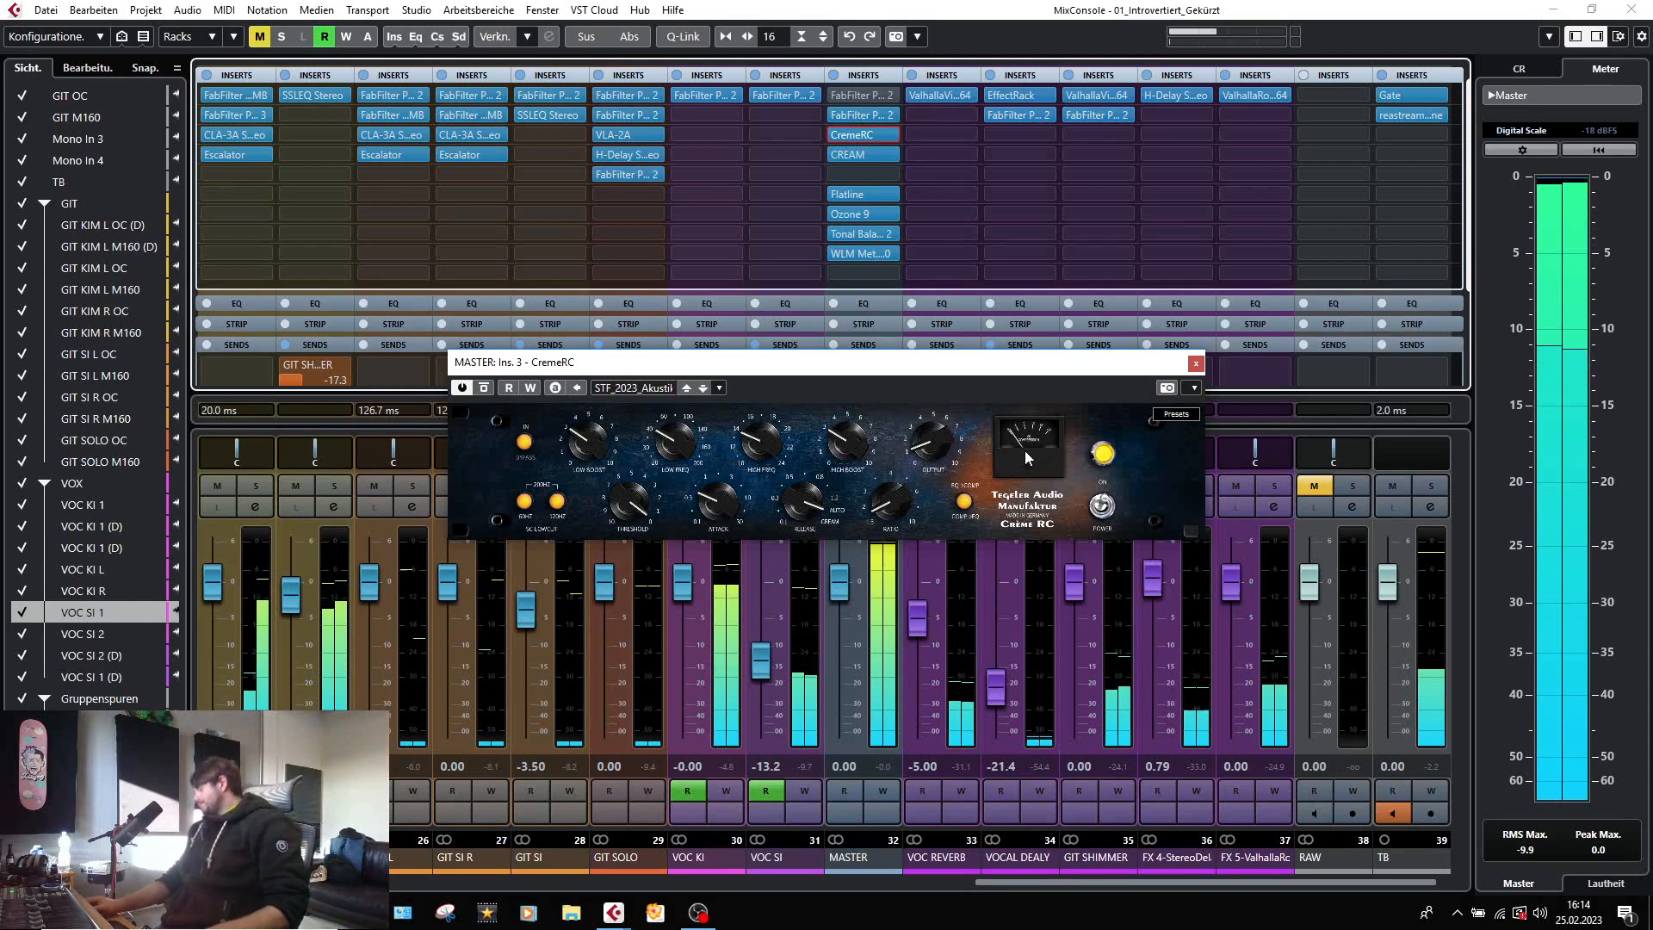
pyautogui.press('space')
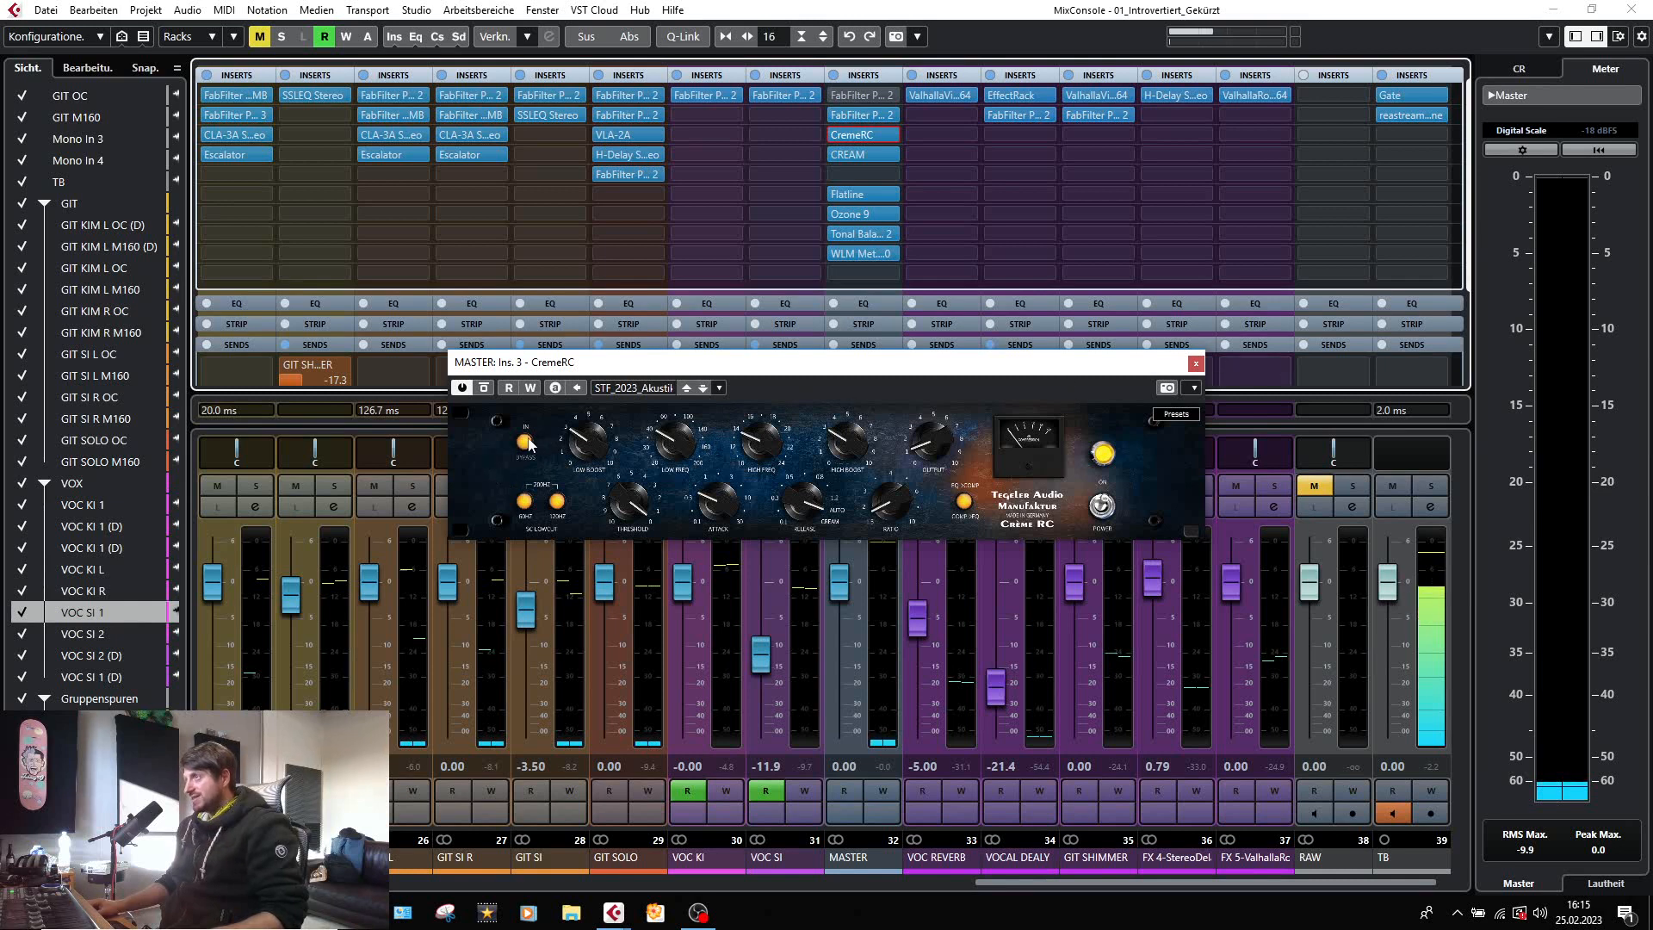
pyautogui.press('space')
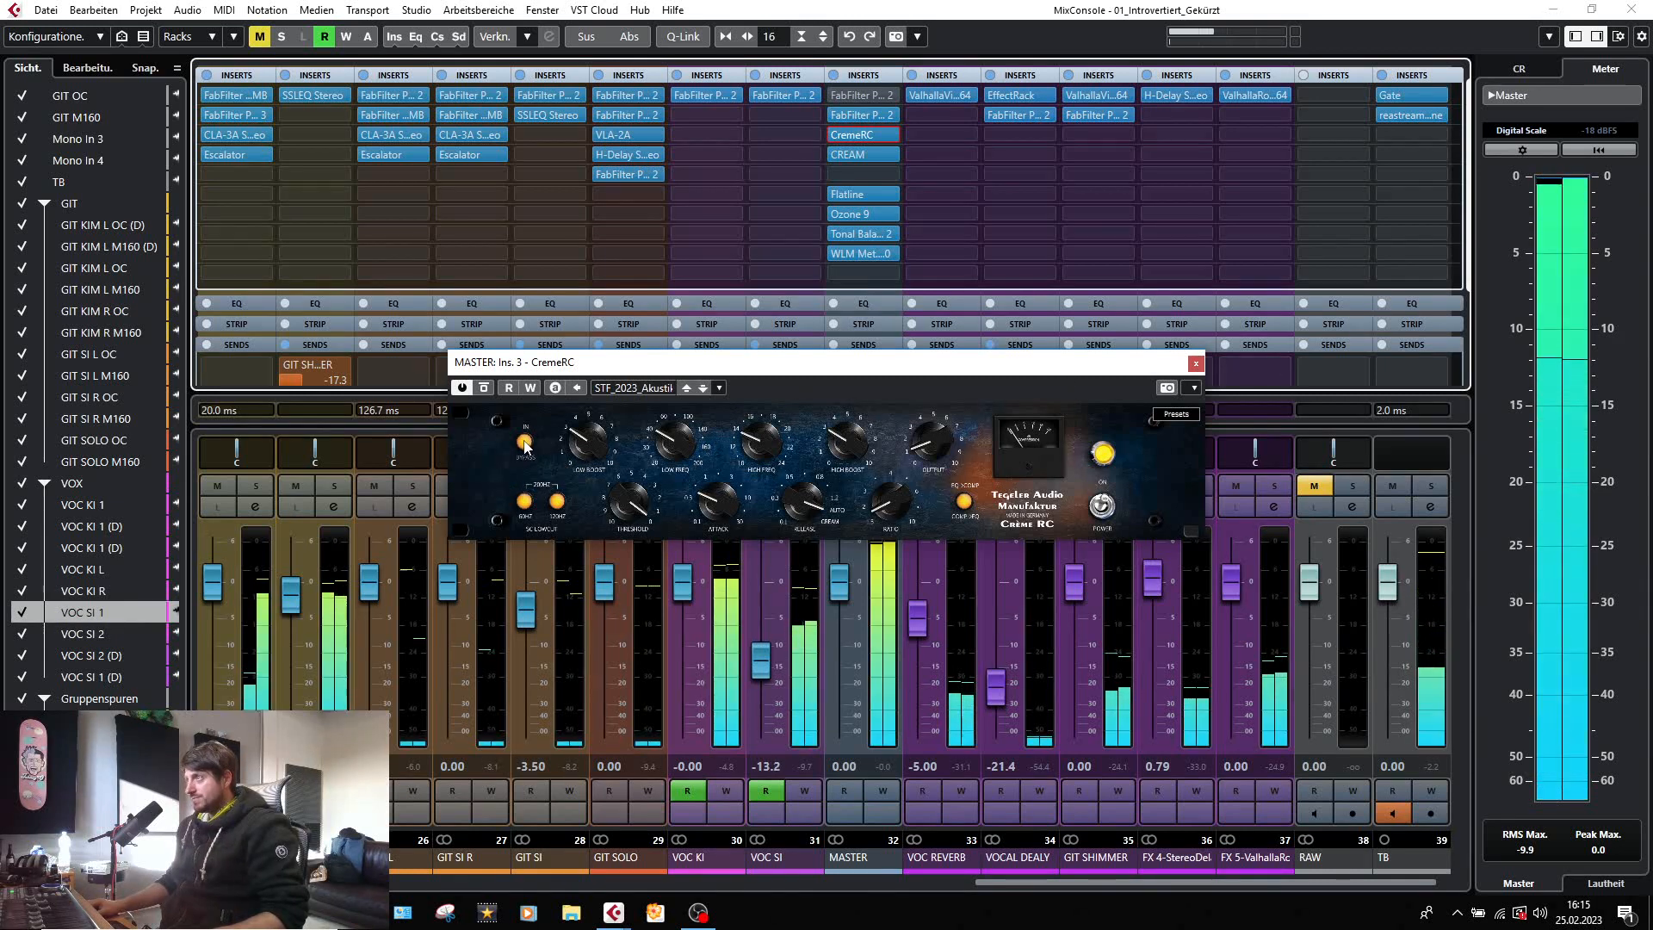
pyautogui.click(525, 443)
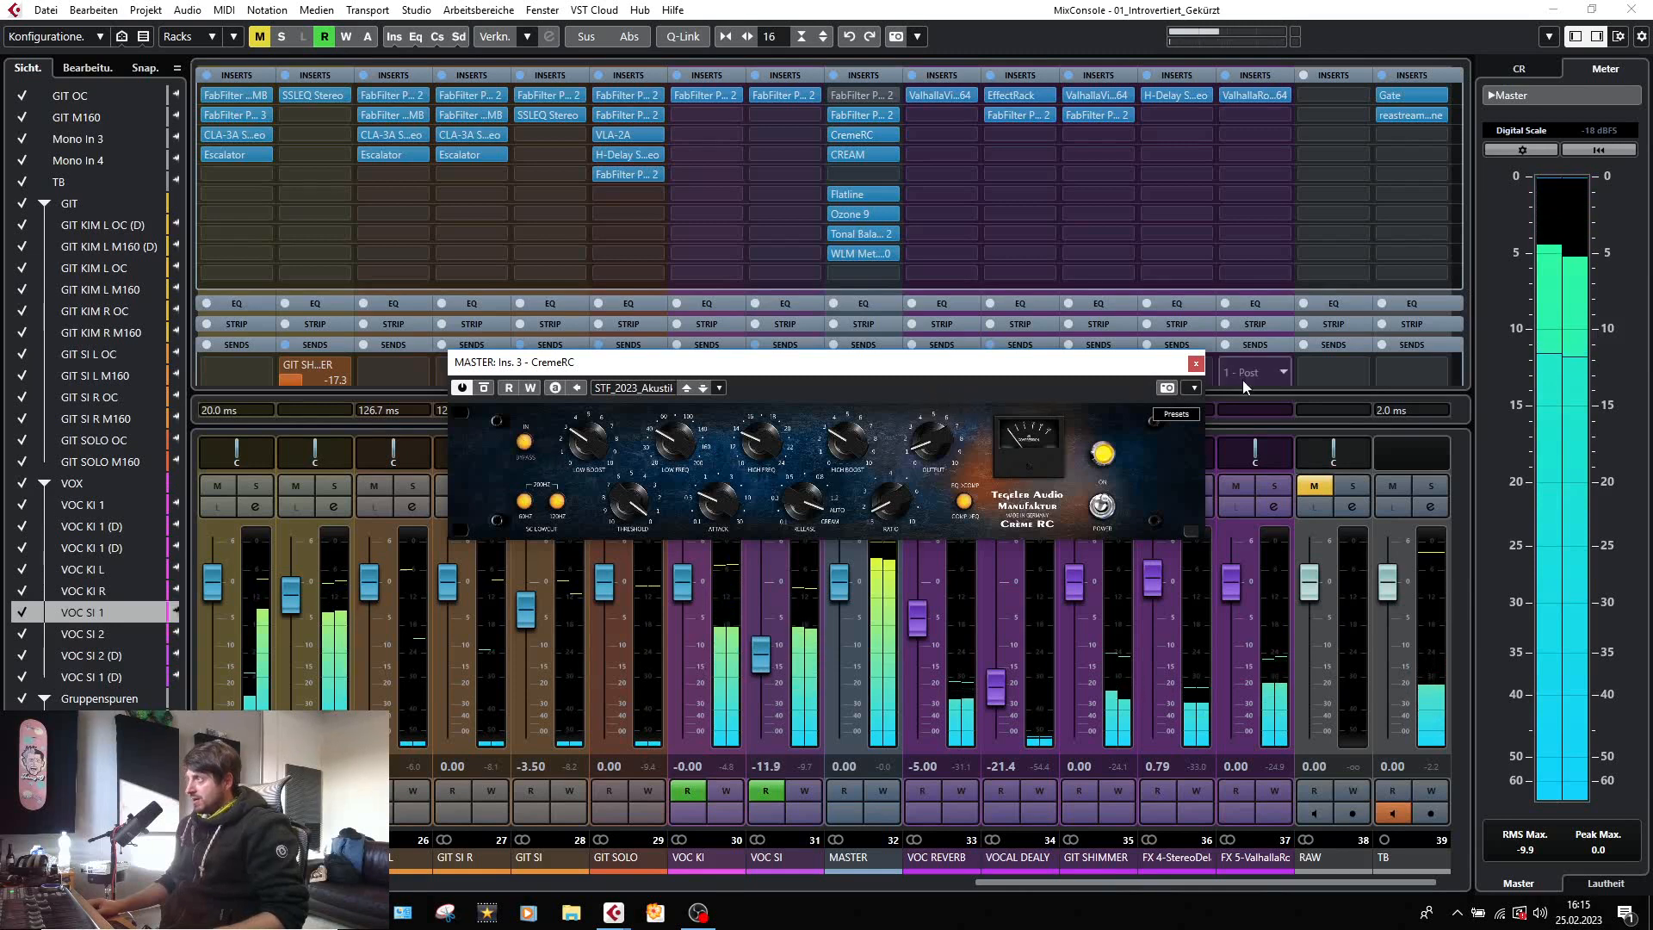
# Close the CremeRC, open Flatline in the MASTER channel's sixth insert slot, watch its gain reduction during playback, and close it.
pyautogui.click(1195, 364)
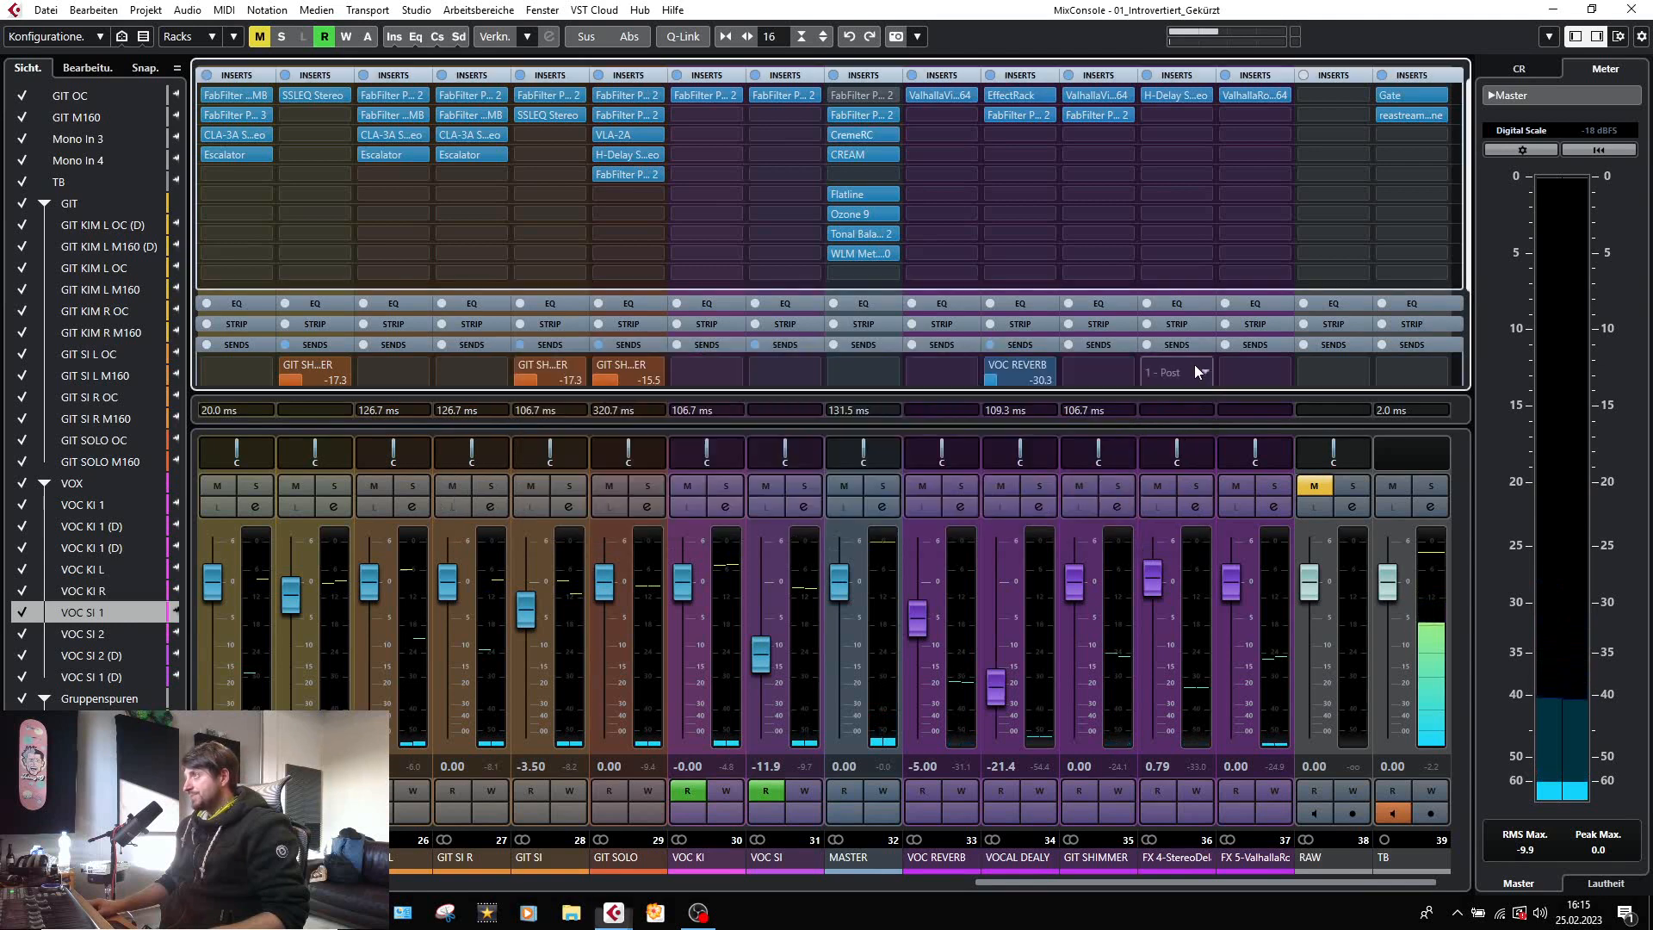
pyautogui.click(845, 192)
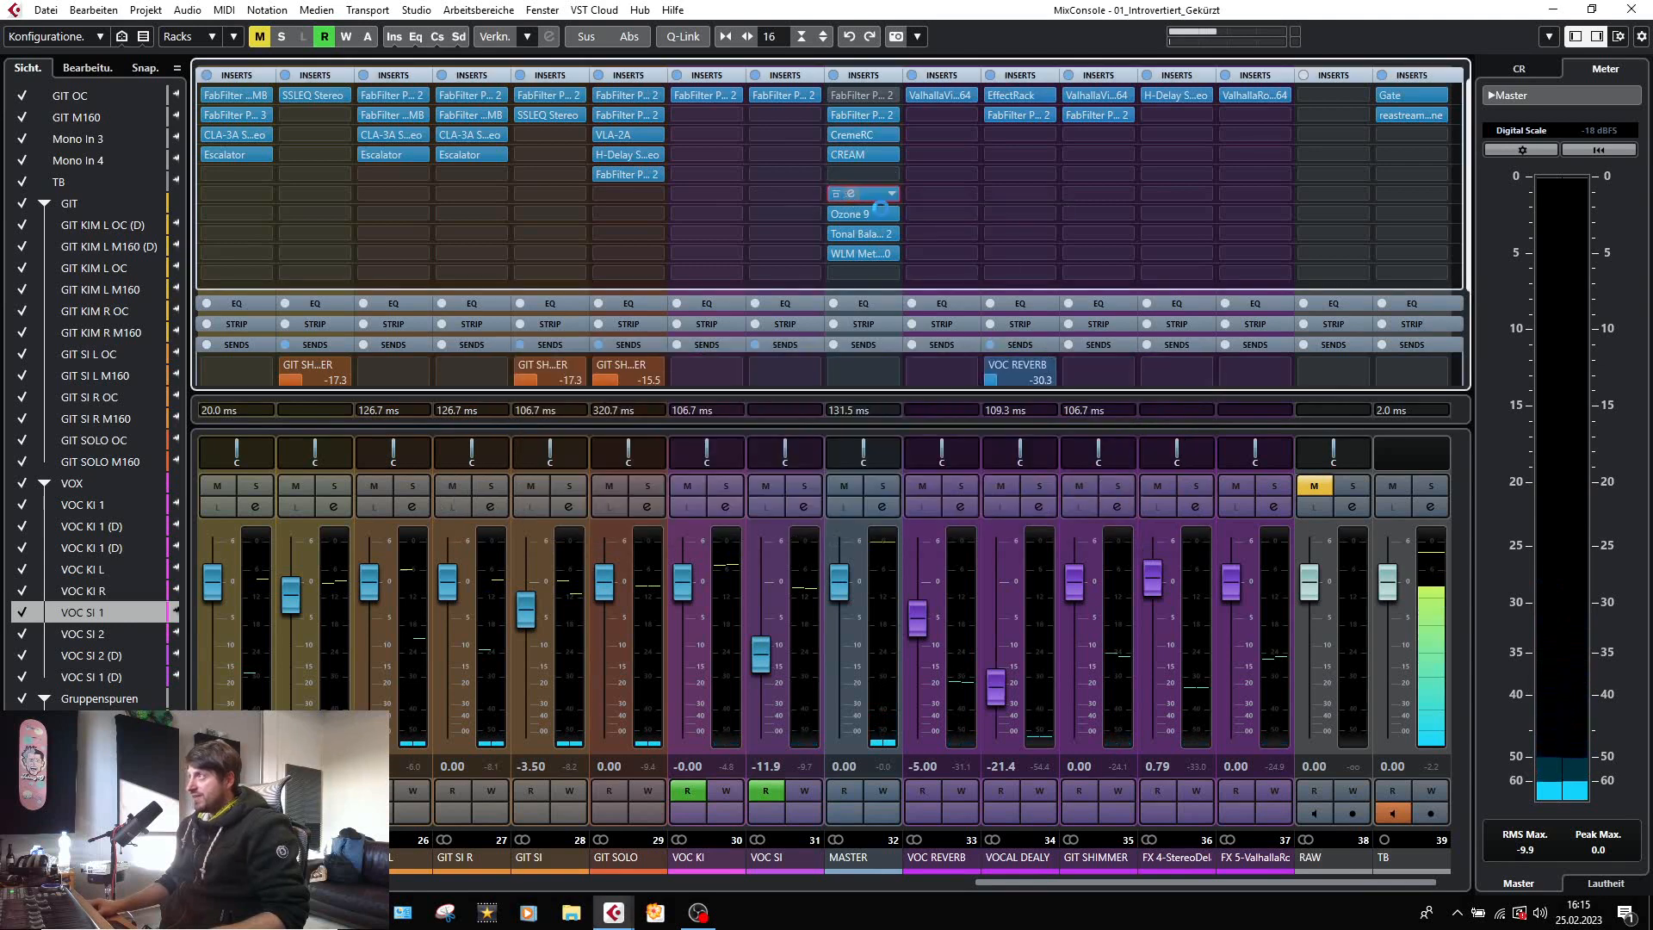
pyautogui.click(1221, 415)
pyautogui.press('space')
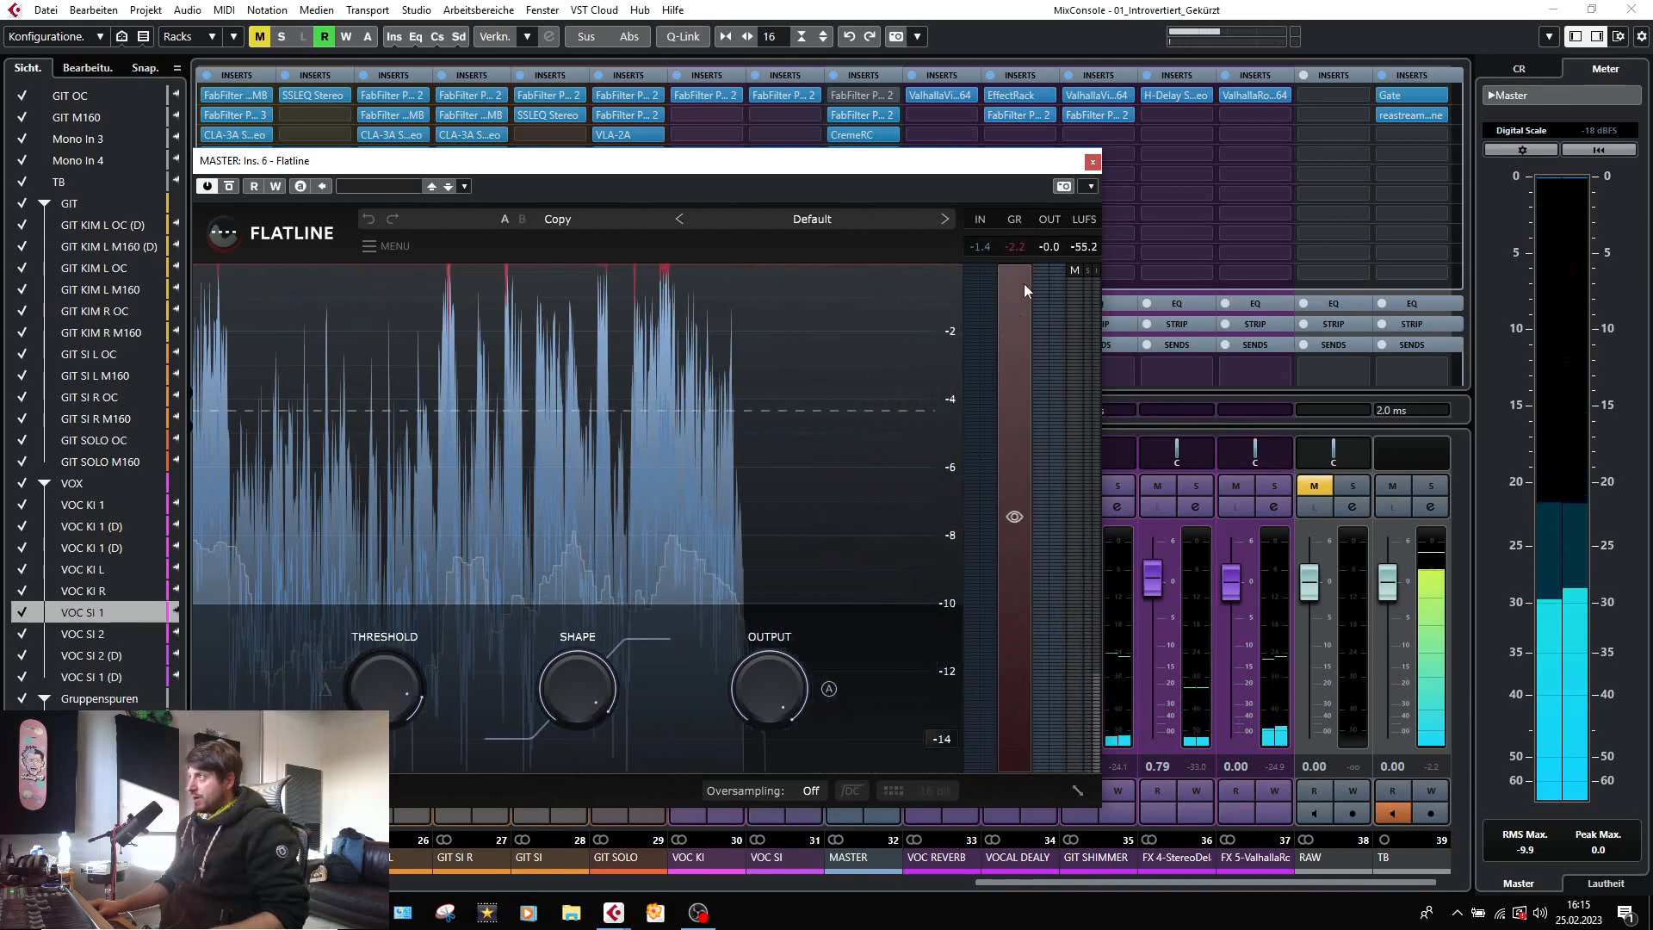
pyautogui.click(1092, 161)
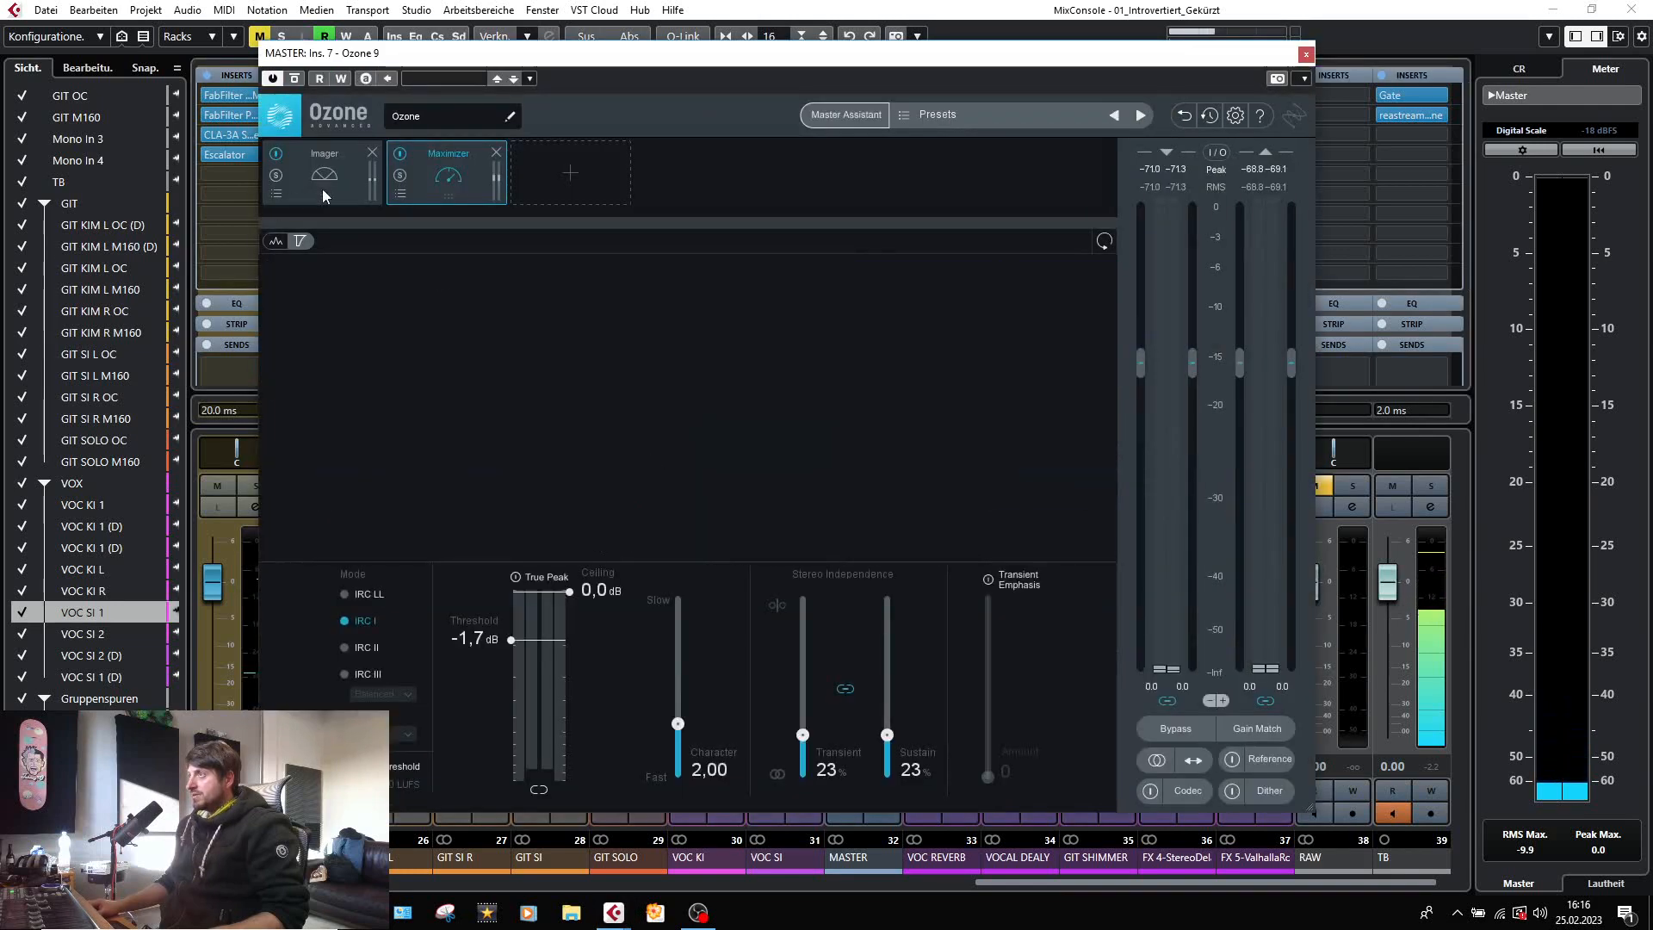
# Show the Imager in the MASTER channel's Ozone 9 and compare the playing mix with the Imager bypassed and active.
pyautogui.click(322, 185)
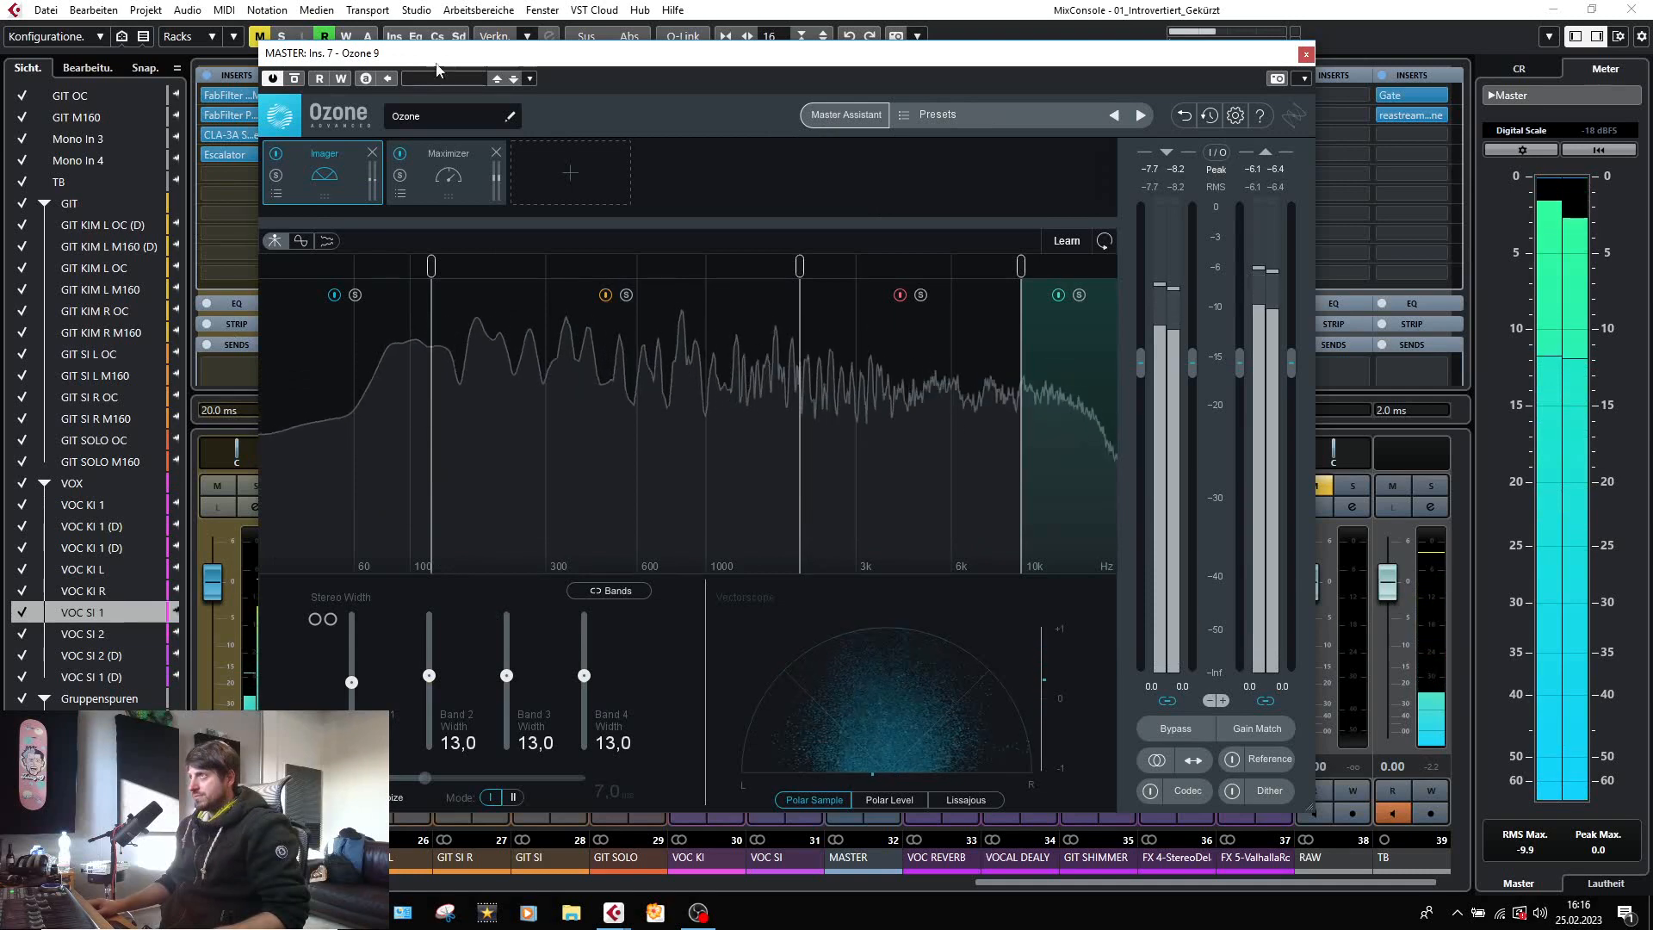
pyautogui.click(277, 154)
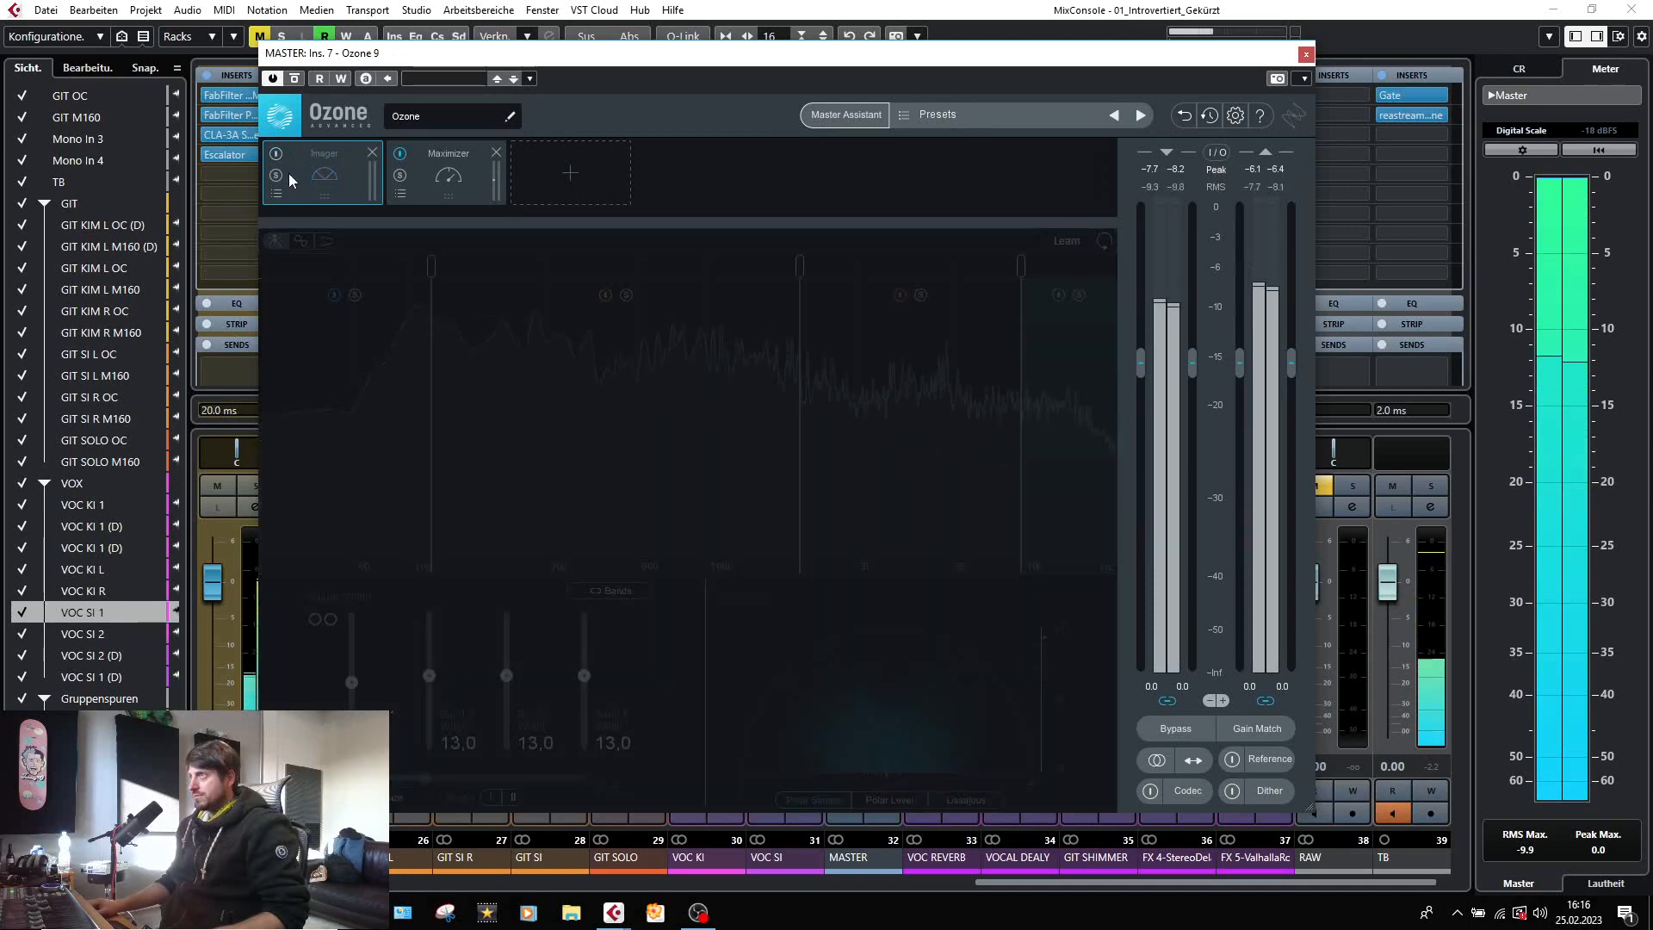
pyautogui.click(279, 155)
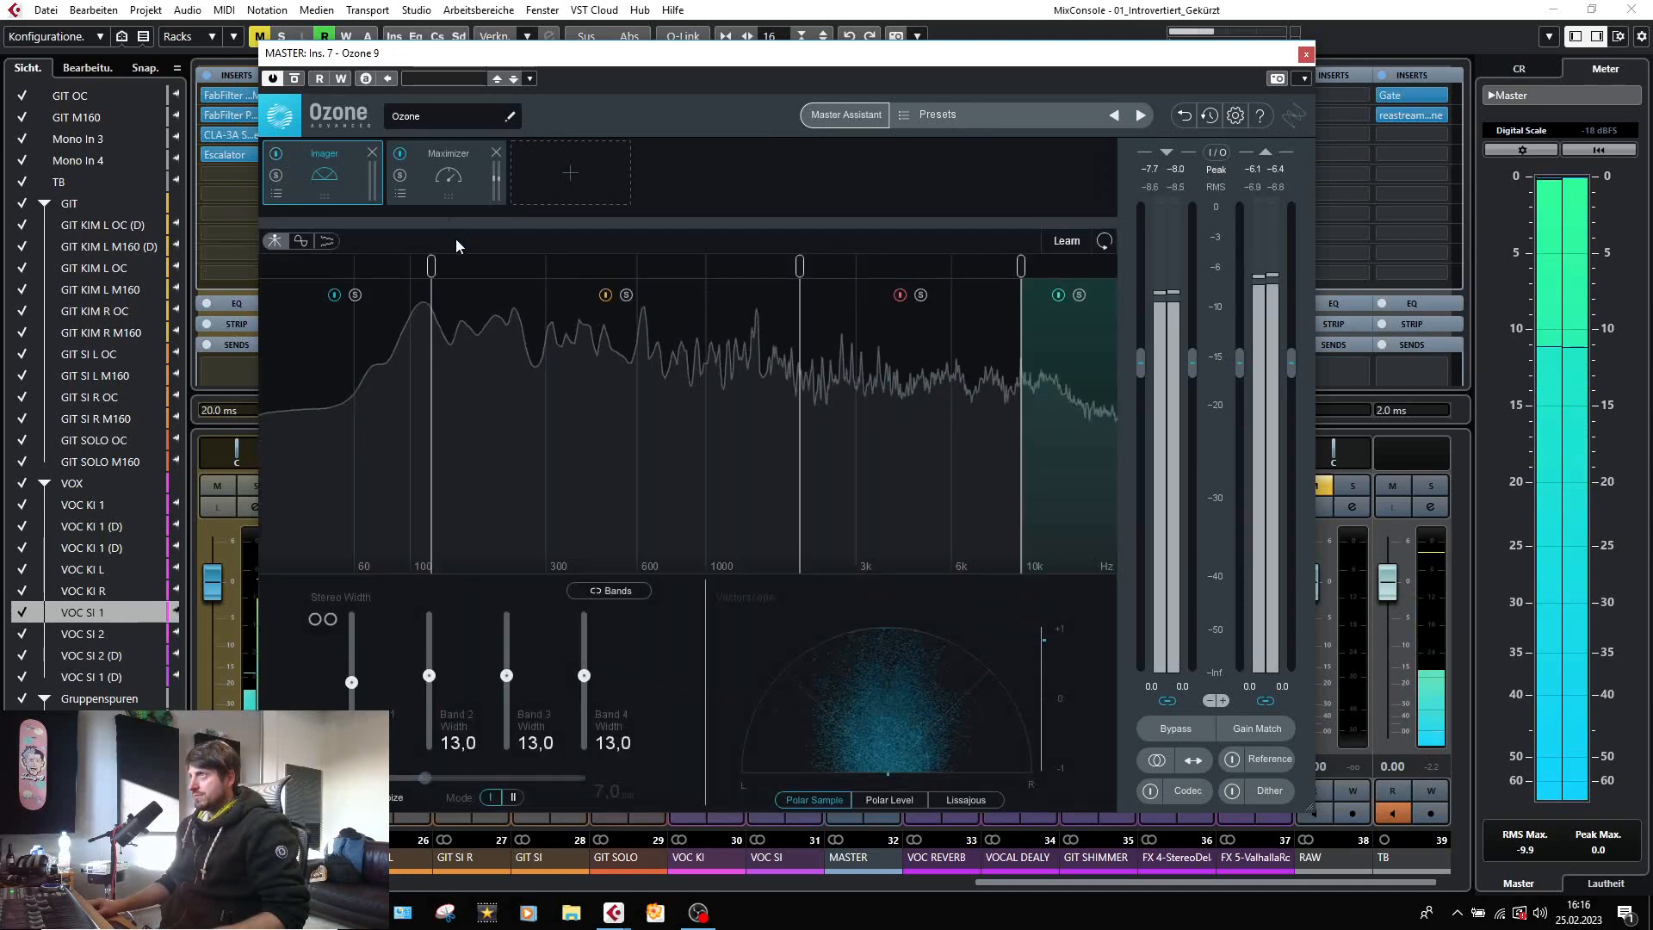
pyautogui.click(276, 155)
pyautogui.click(276, 155)
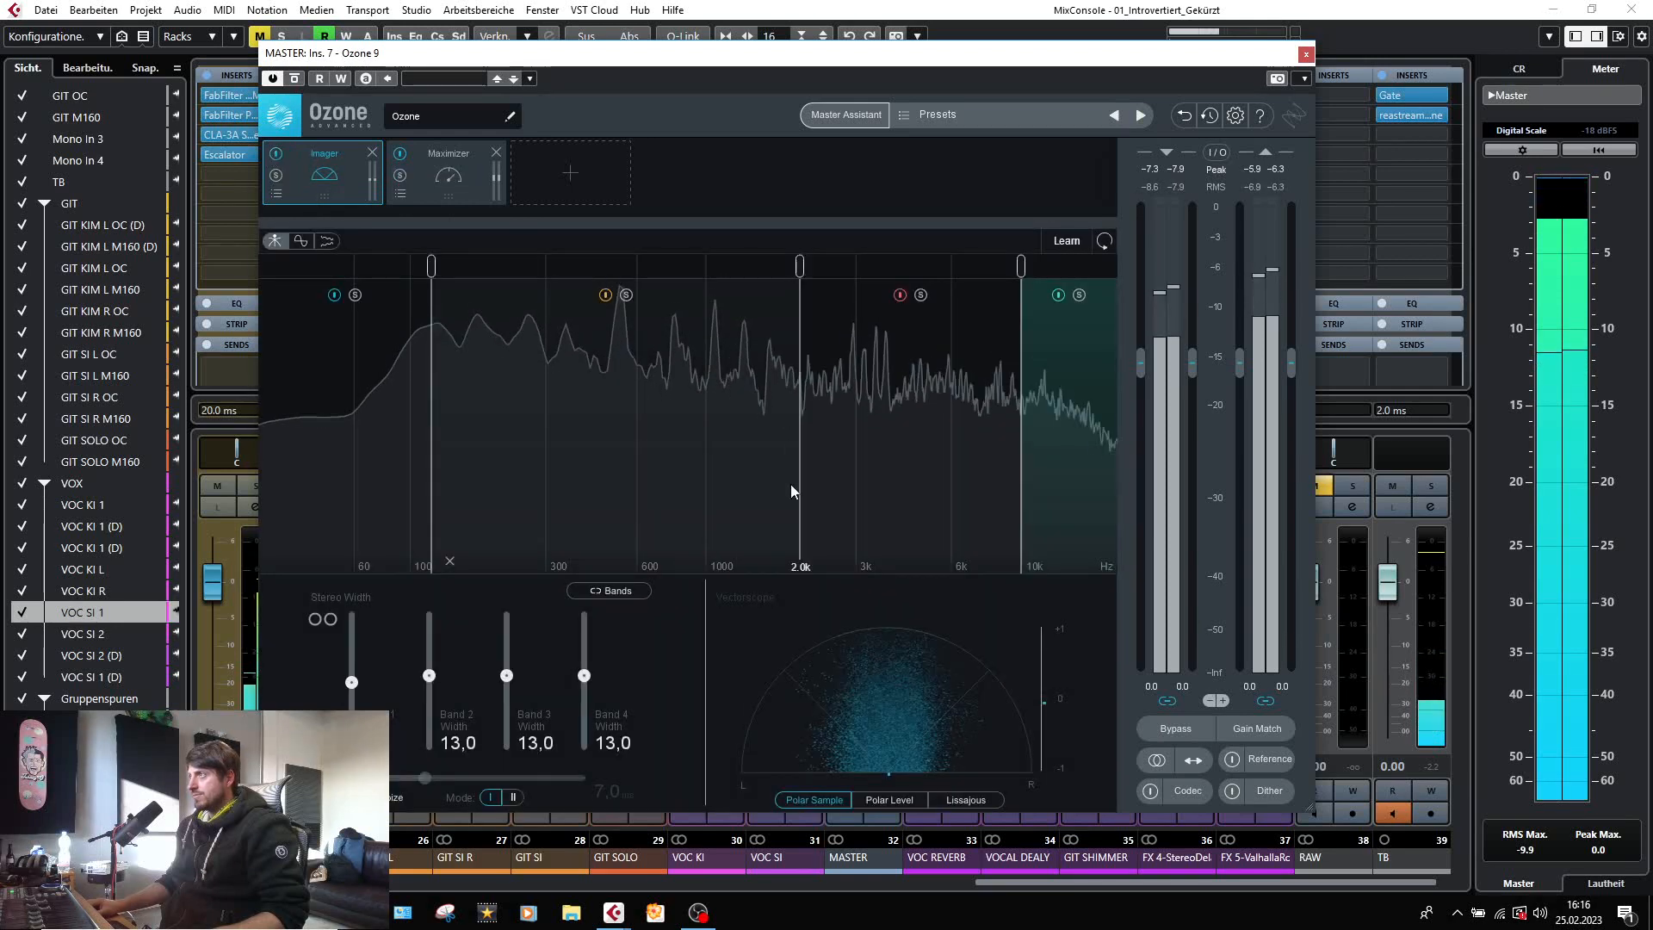
pyautogui.press('space')
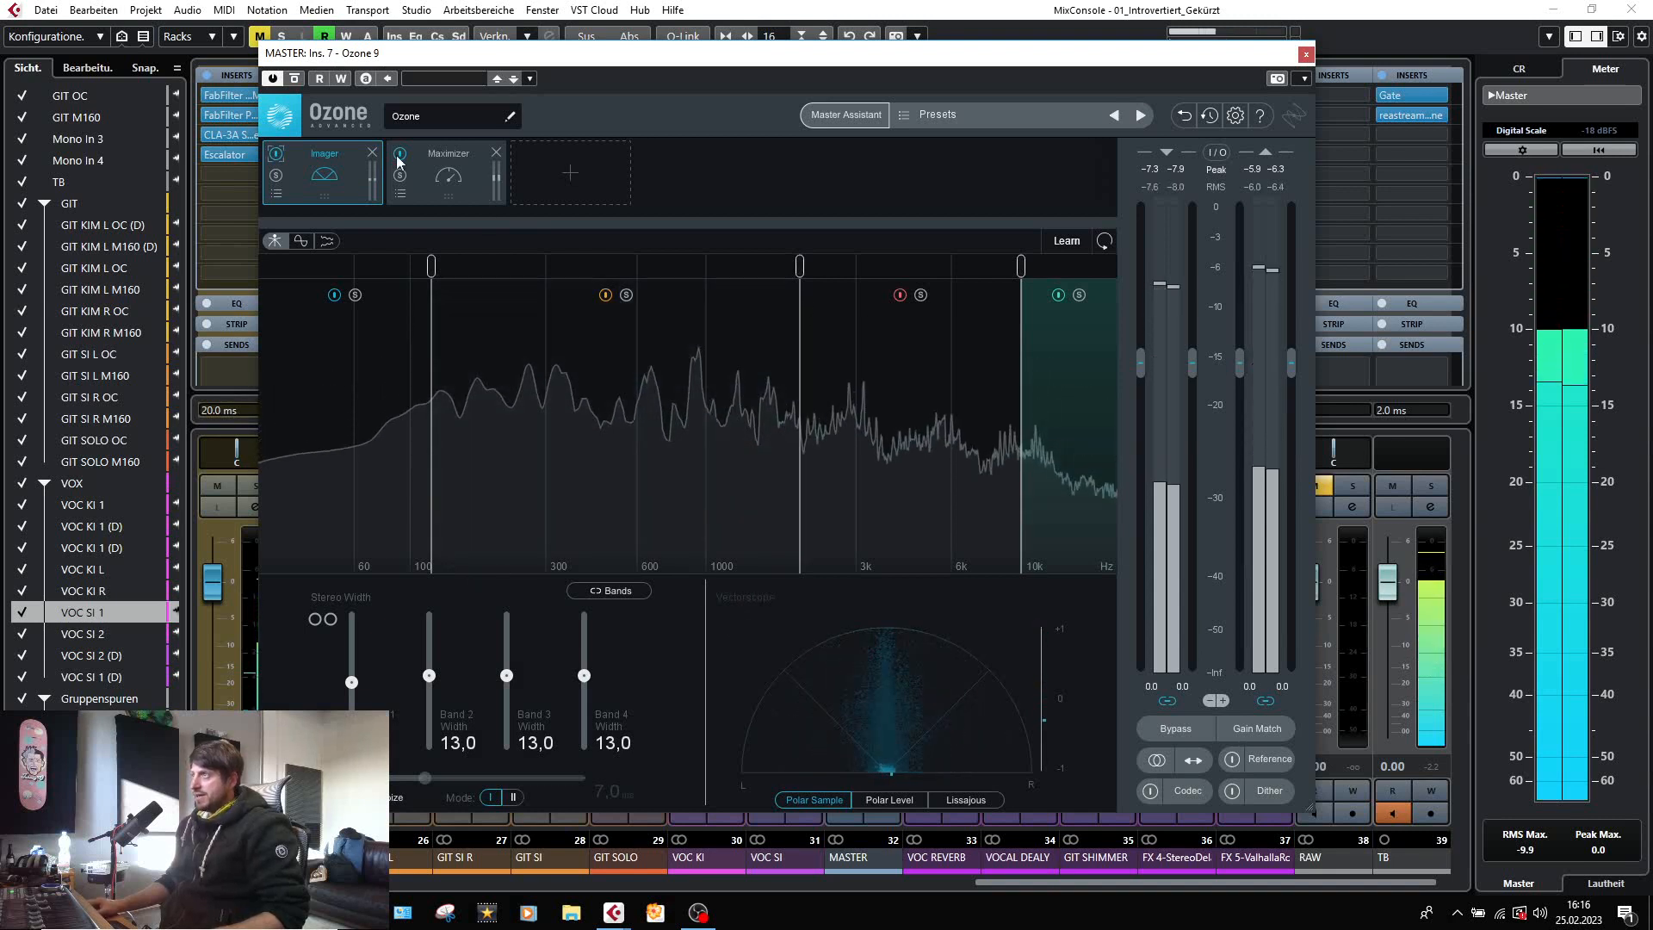
# Check the Ozone 9 Maximizer bypassed and active, read its settings, close the plug-in, and return to the mixer's first channels.
pyautogui.click(400, 155)
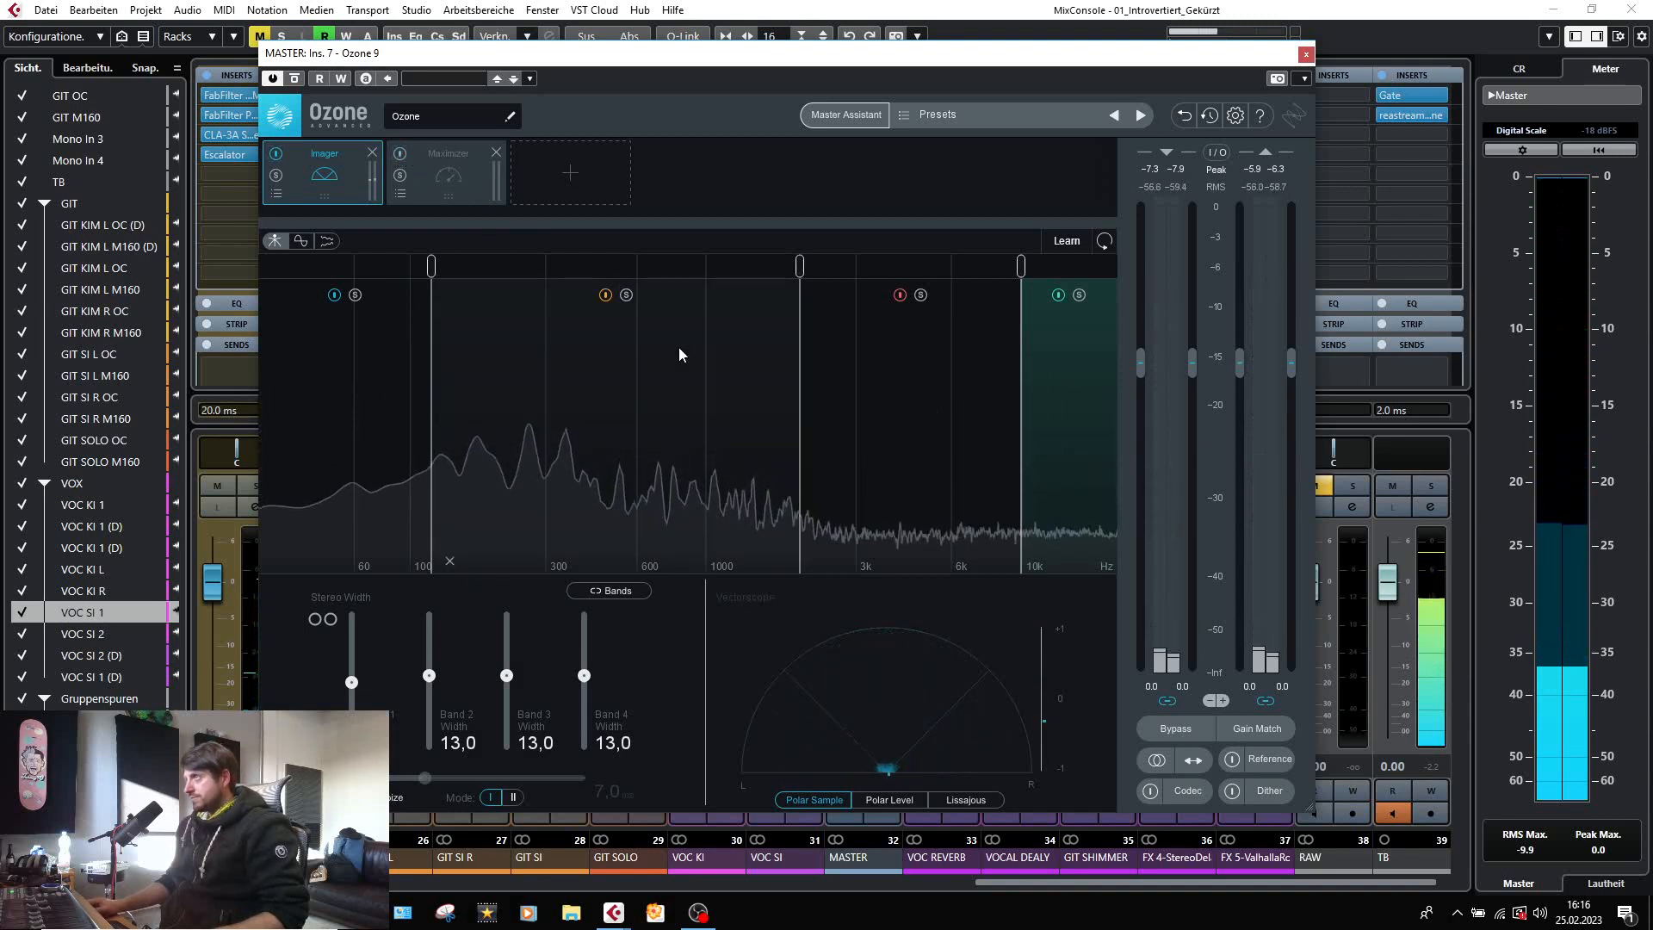
pyautogui.click(453, 163)
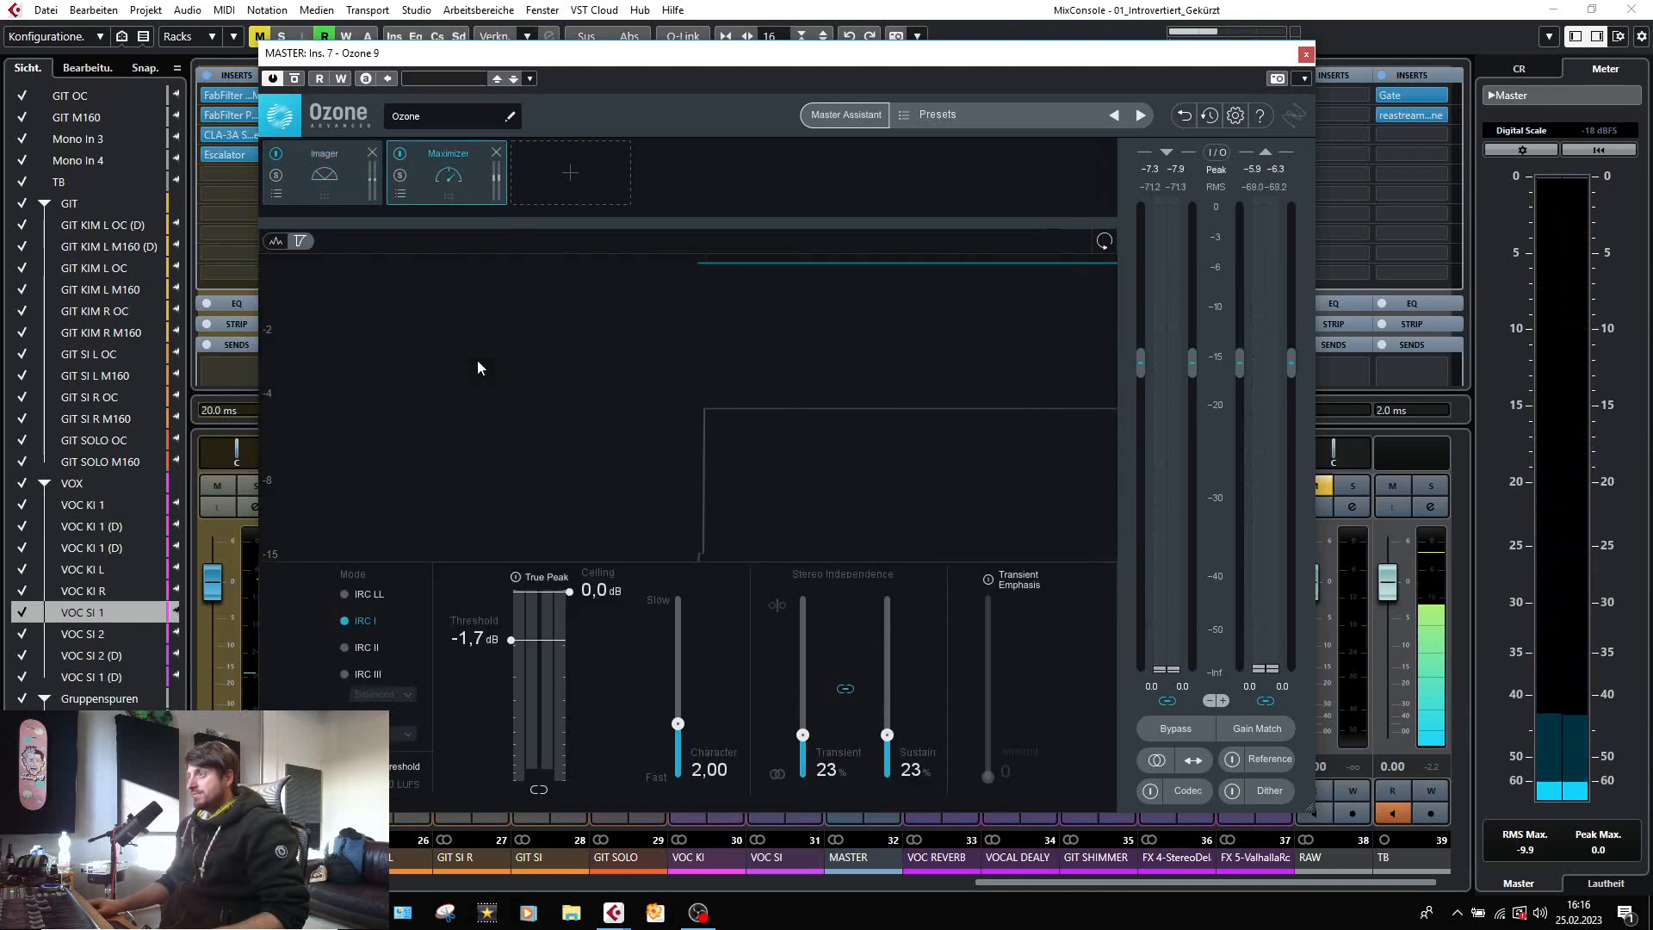
pyautogui.press('space')
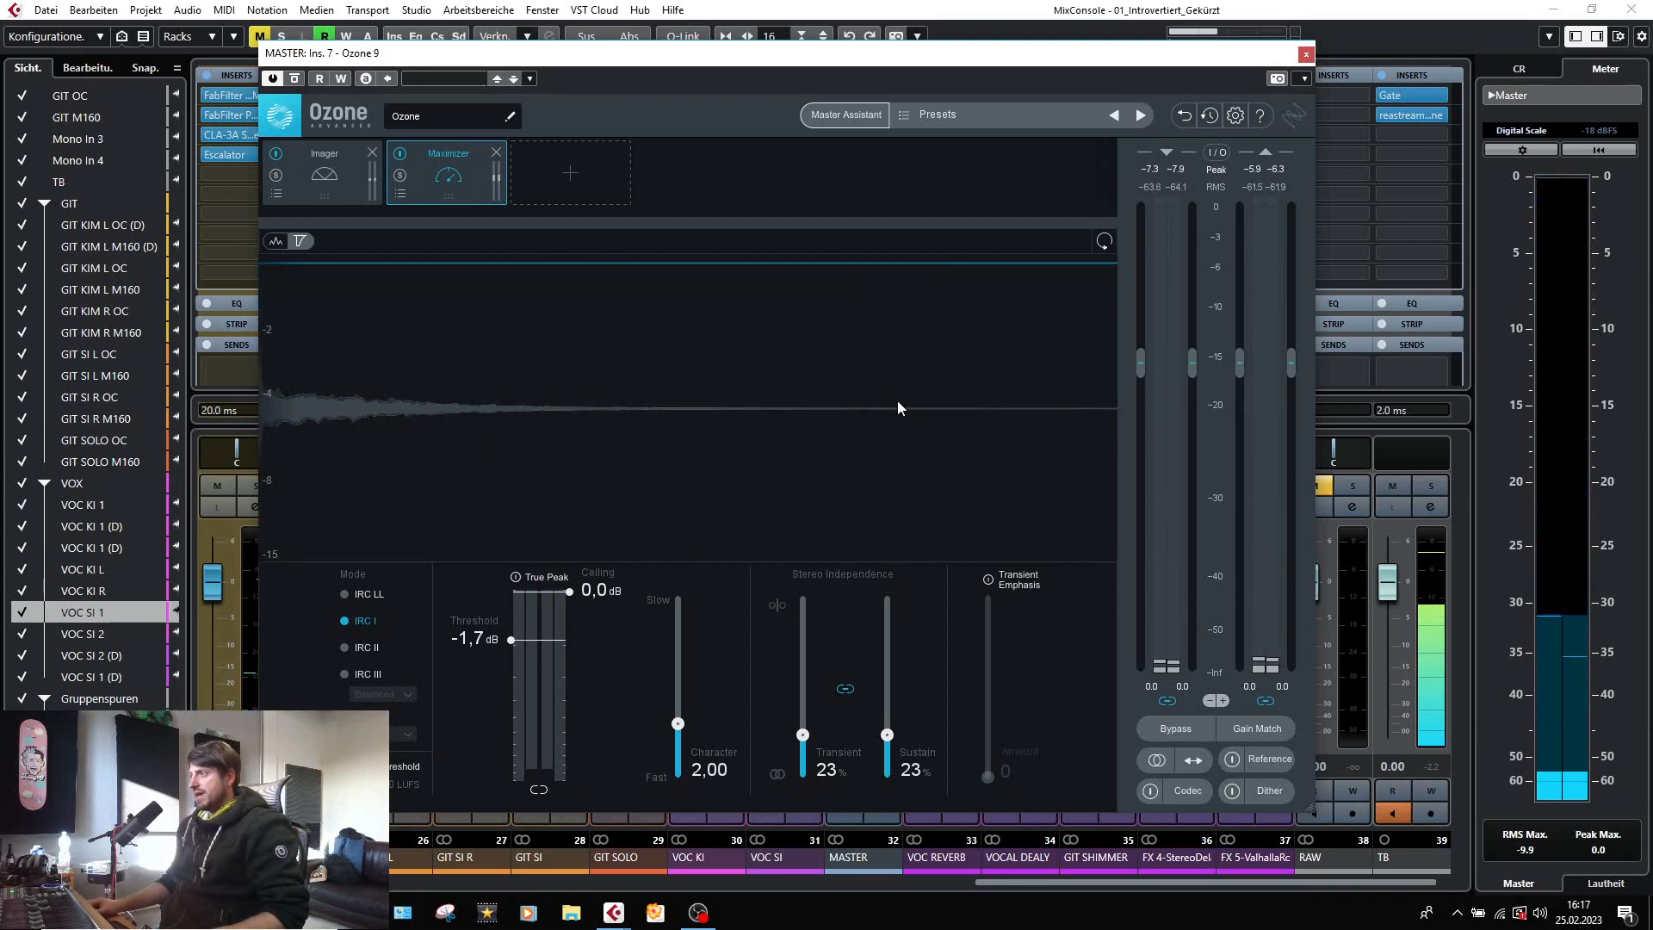
pyautogui.click(1306, 54)
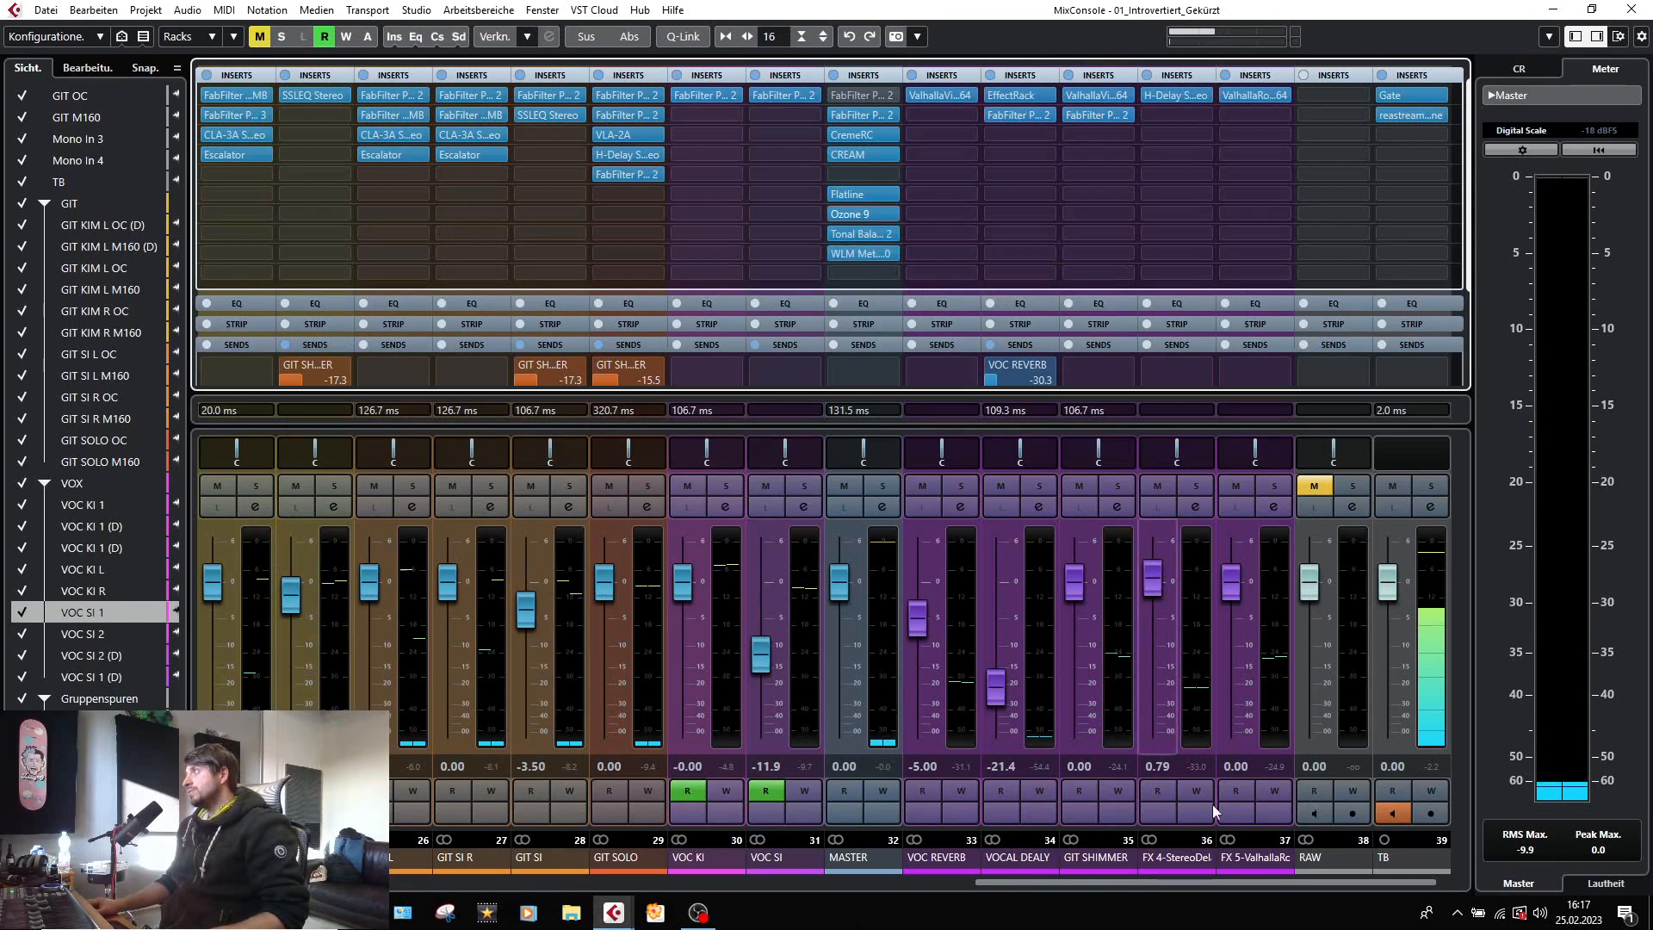
pyautogui.moveTo(1057, 886); pyautogui.dragTo(237, 898)
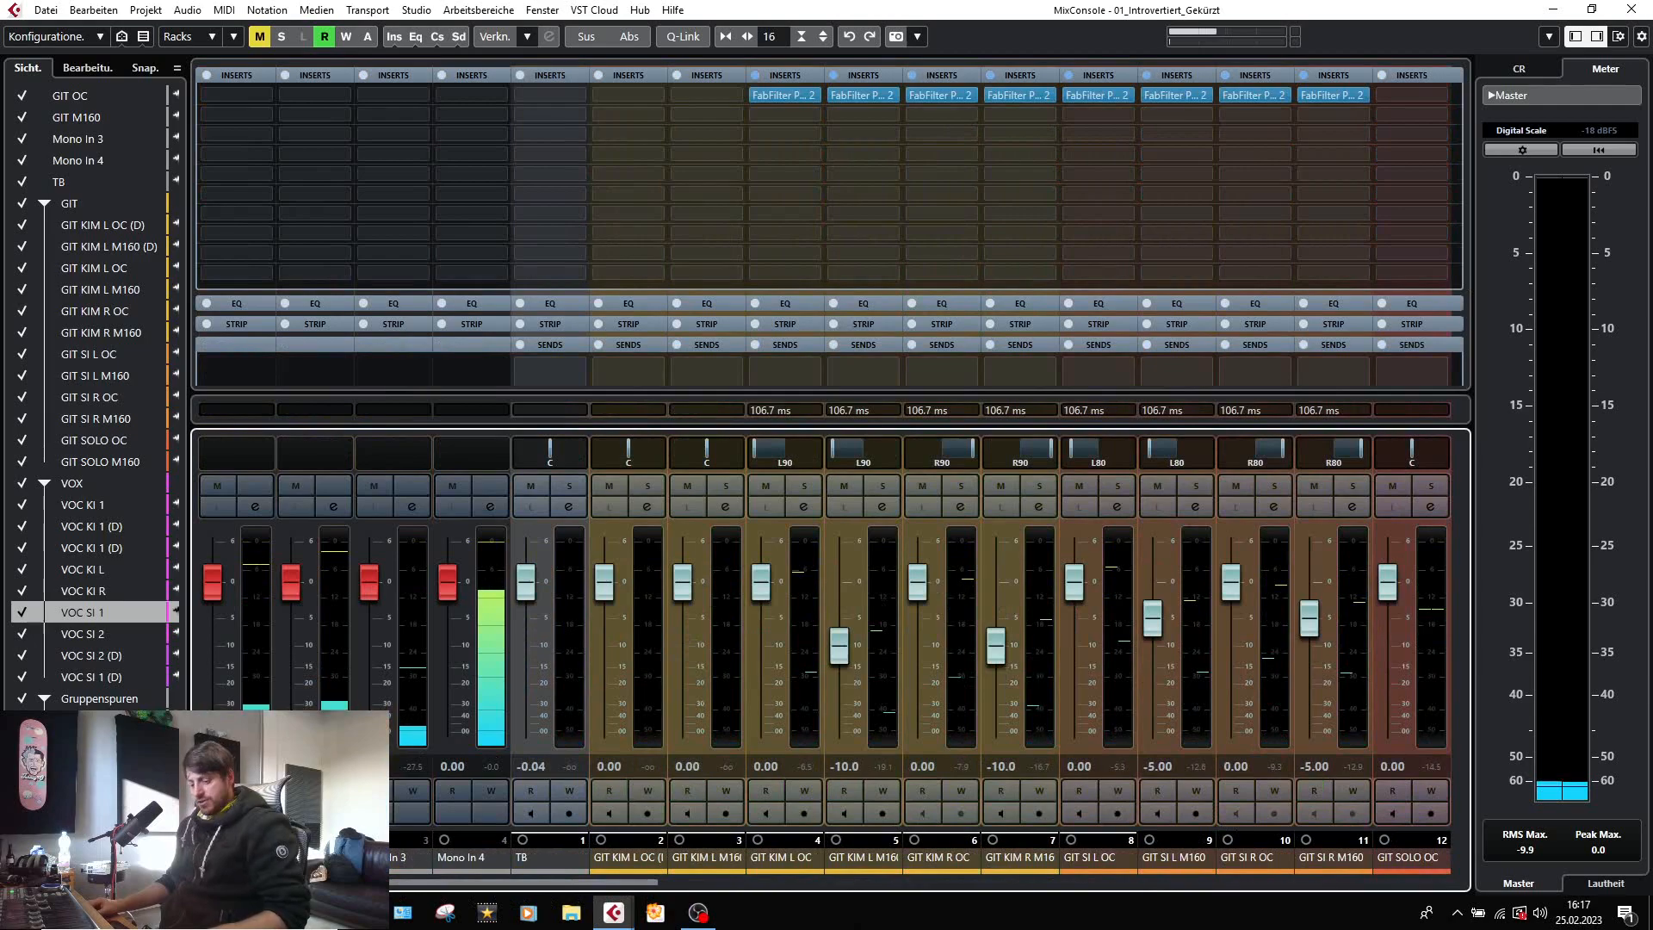